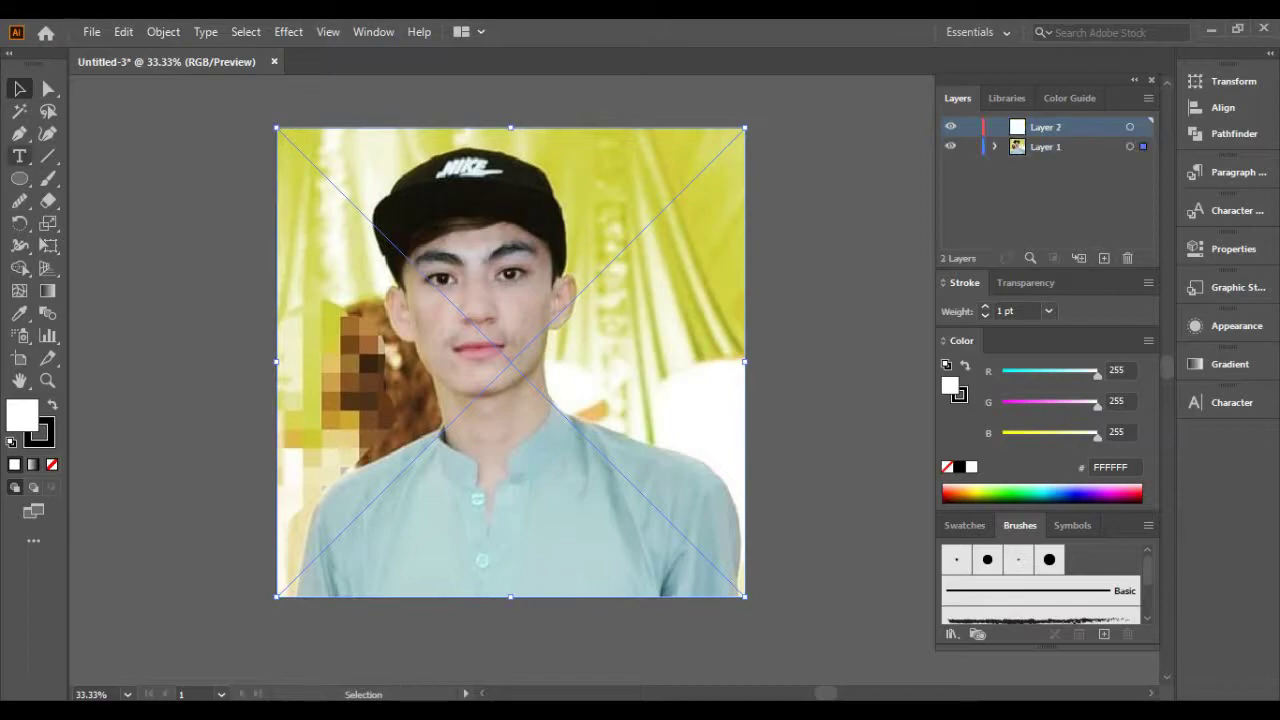
Pen-trace from beside the ear up the hair edge and along the forehead hairline.
scroll(405, 263, "up", 4)
scroll(405, 263, "up", 2)
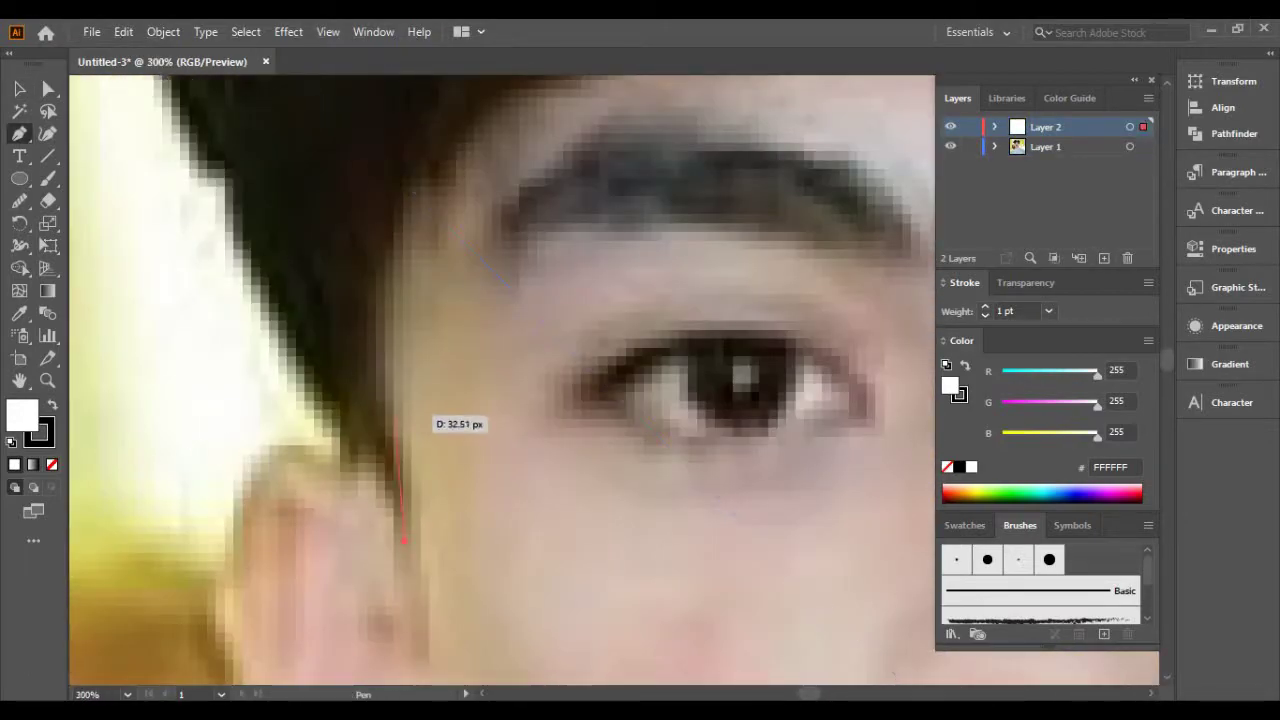
left_click(396, 428)
scroll(400, 300, "up", 3)
left_click_drag(351, 349, 369, 284)
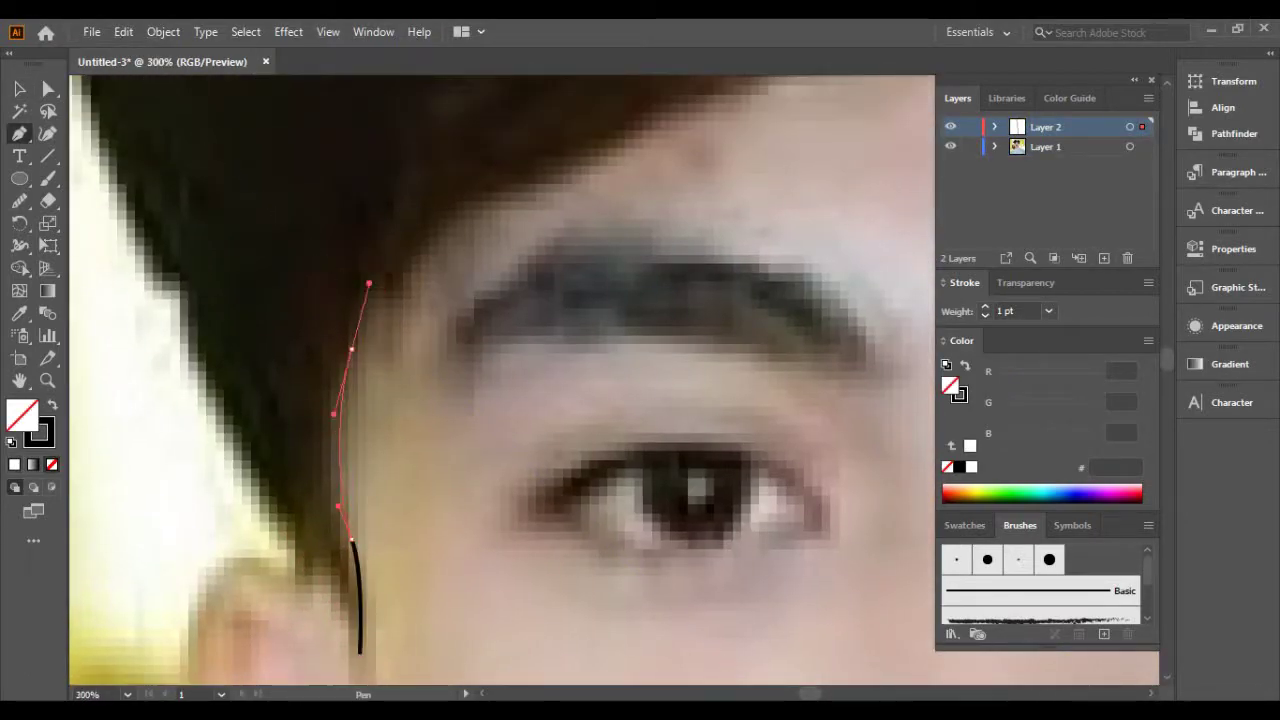
scroll(400, 300, "up", 3)
left_click_drag(330, 332, 357, 316)
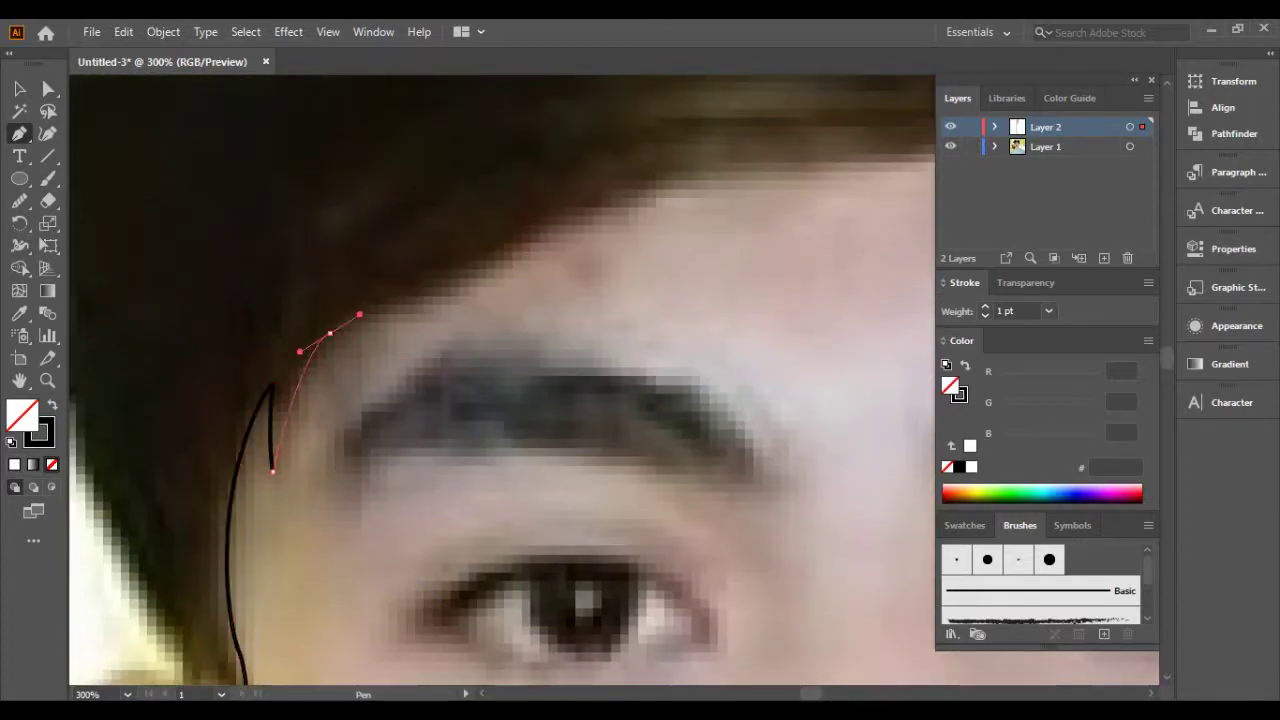
scroll(447, 296, "right", 3)
mouse_move(371, 230)
left_mouse_down()
mouse_move(457, 209)
mouse_move(558, 215)
left_mouse_up()
scroll(457, 209, "right", 3)
scroll(400, 300, "left", 3)
mouse_move(215, 322)
left_mouse_down()
mouse_move(290, 280)
mouse_move(298, 248)
mouse_move(375, 181)
left_mouse_up()
Continue the curved hairline outline across the forehead toward the right temple.
scroll(400, 300, "right", 3)
scroll(321, 232, "right", 3)
scroll(321, 232, "right", 3)
scroll(263, 211, "right", 3)
scroll(500, 380, "left", 5)
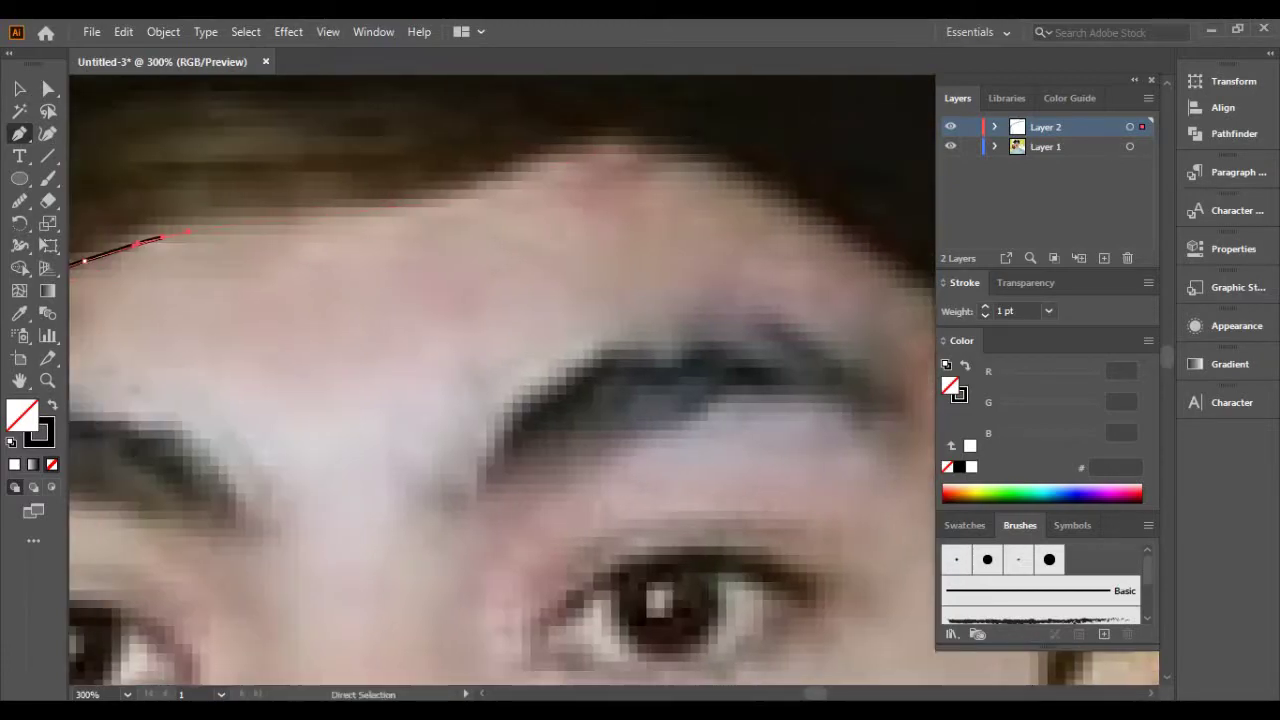
scroll(490, 178, "right", 3)
scroll(490, 178, "right", 3)
left_click_drag(490, 178, 409, 142)
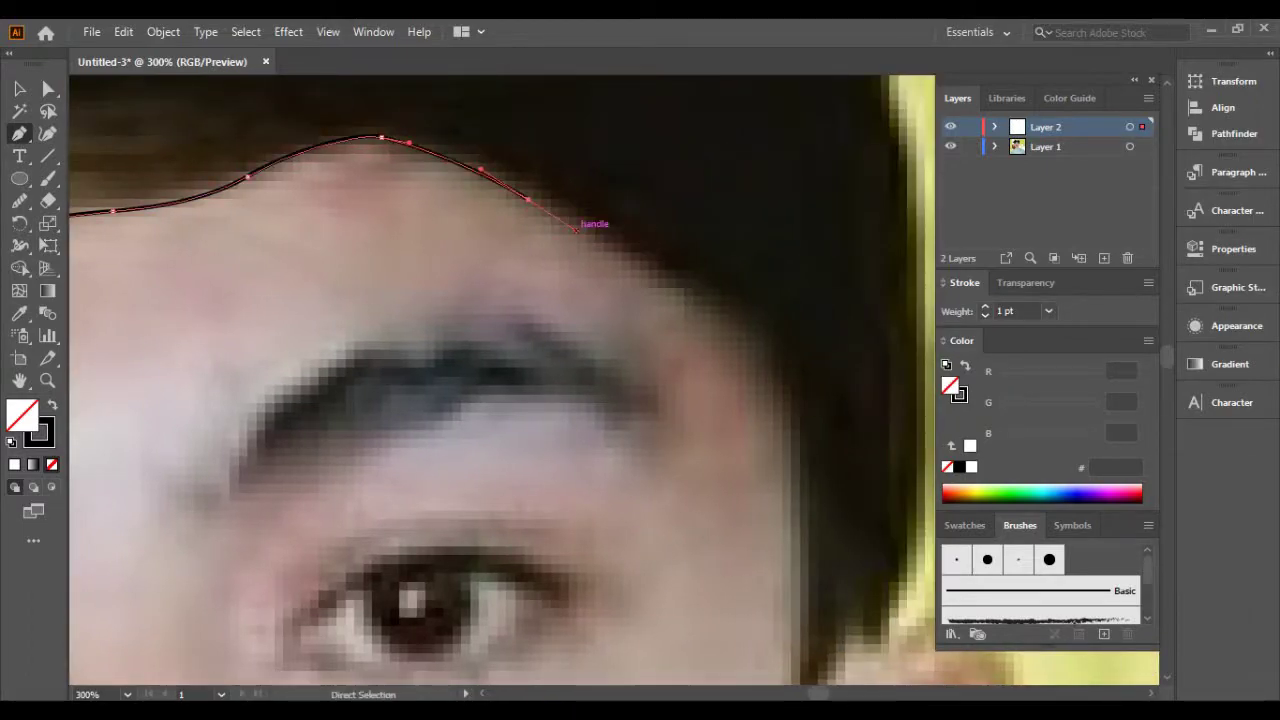
scroll(575, 228, "right", 2)
scroll(600, 300, "down", 3)
left_click_drag(523, 182, 607, 257)
scroll(614, 331, "down", 3)
left_click_drag(621, 497, 698, 407)
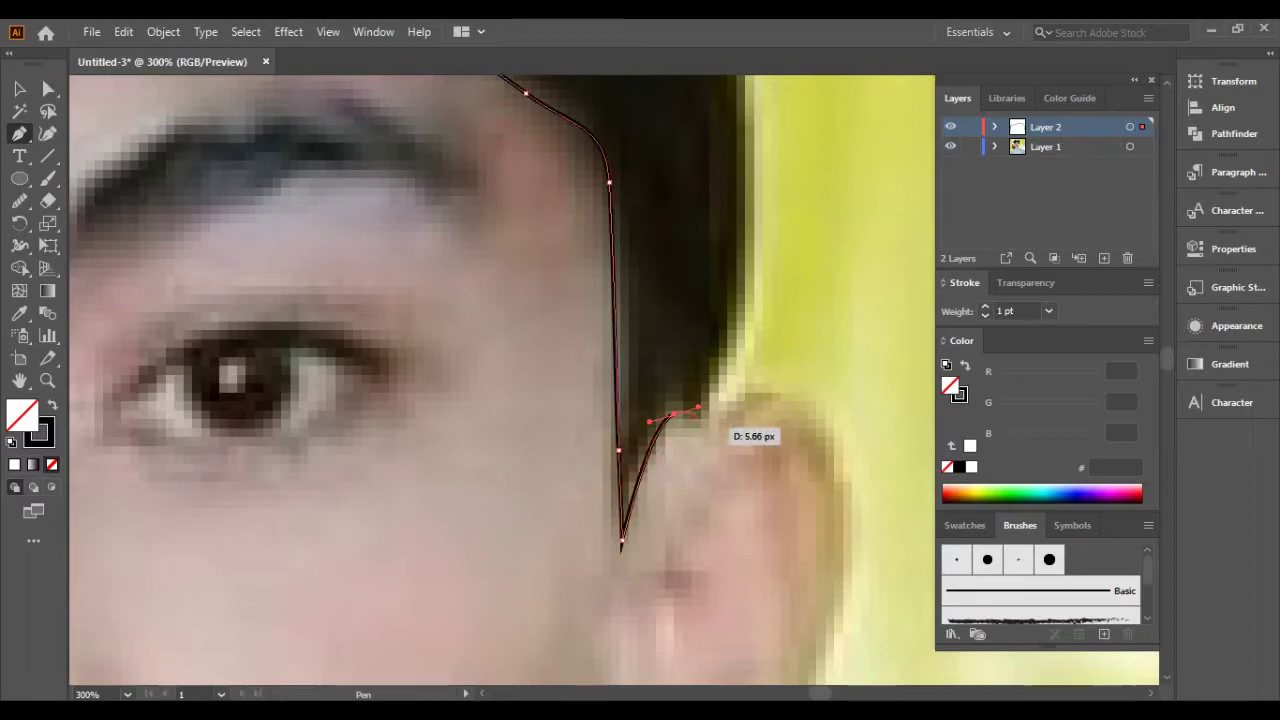
Trace the cap's right edge and across the top of the cap.
scroll(689, 424, "down", 2)
scroll(800, 380, "up", 5)
scroll(790, 365, "up", 5)
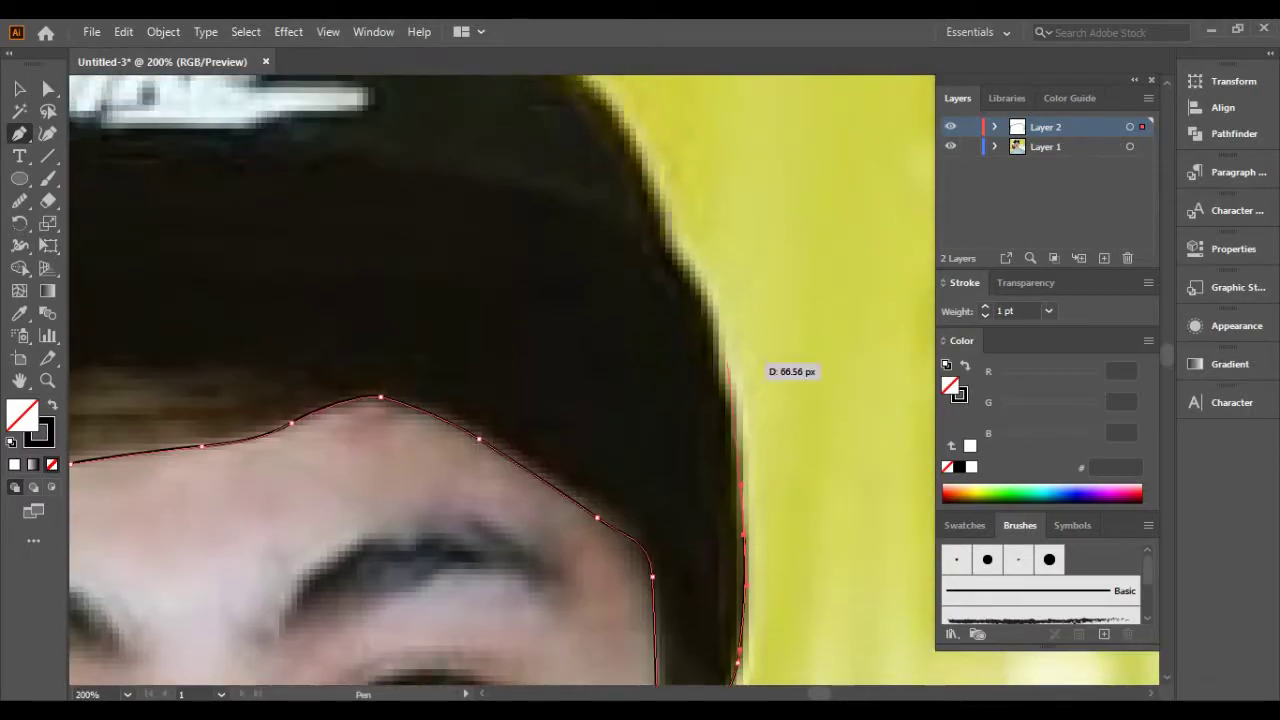
scroll(790, 365, "up", 5)
scroll(790, 370, "left", 3)
left_click(800, 372)
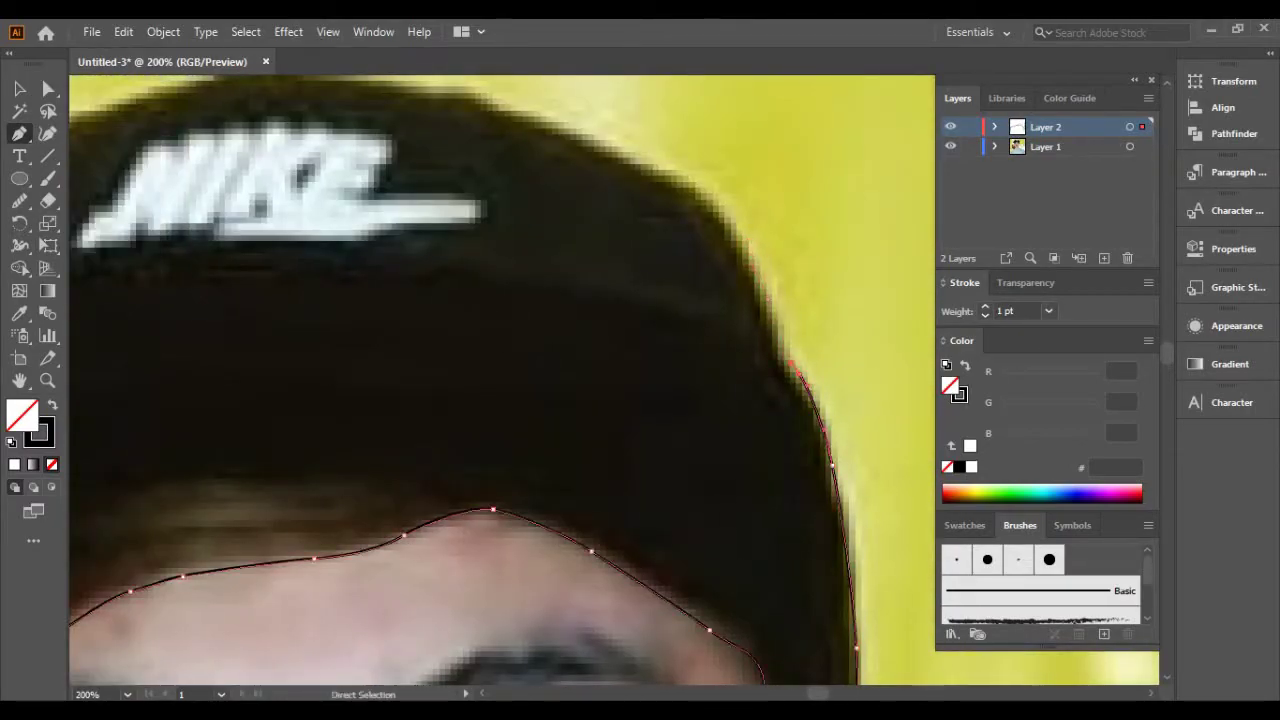
scroll(790, 370, "up", 4)
scroll(790, 370, "left", 4)
scroll(790, 370, "left", 2)
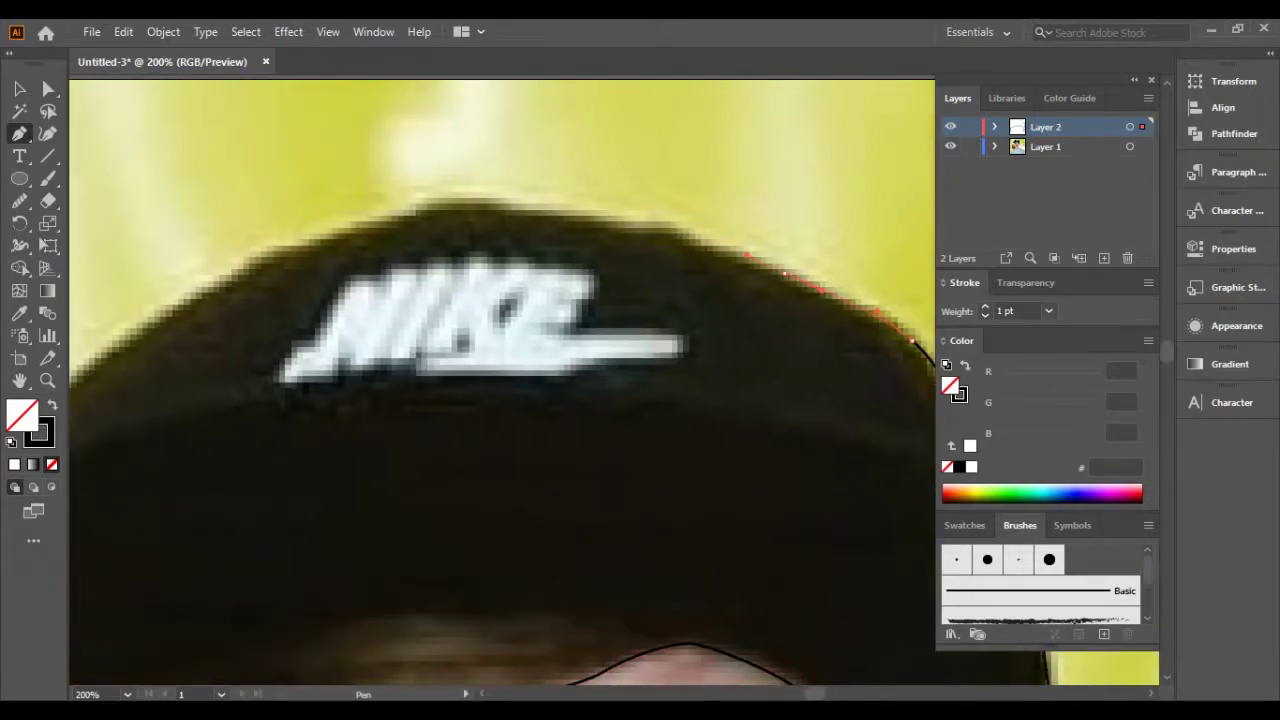
scroll(790, 370, "left", 3)
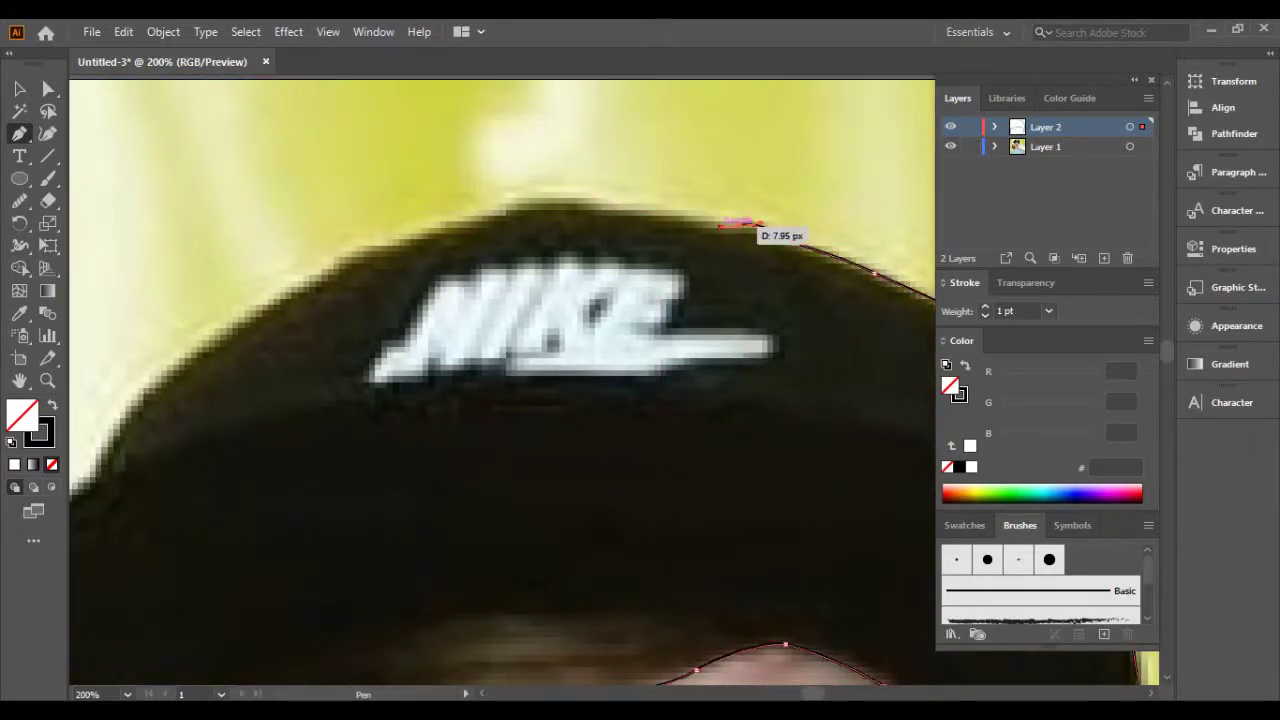
left_click(593, 211)
scroll(593, 211, "left", 3)
scroll(450, 290, "left", 3)
left_click(432, 288)
scroll(432, 288, "left", 3)
left_click(381, 337)
Trace down the cap's left edge and the hair edge toward the ear.
scroll(443, 333, "down", 2)
scroll(443, 333, "left", 3)
left_click(443, 333)
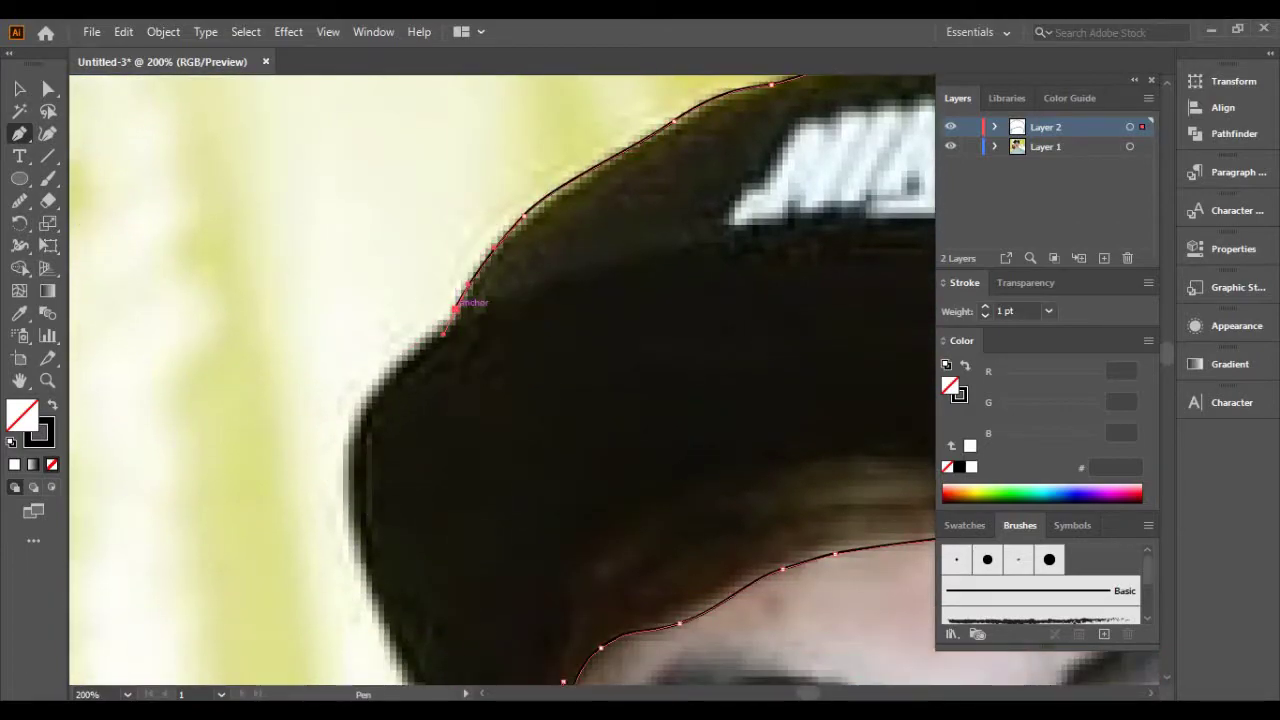
scroll(456, 306, "down", 3)
left_click(445, 335)
scroll(445, 335, "down", 3)
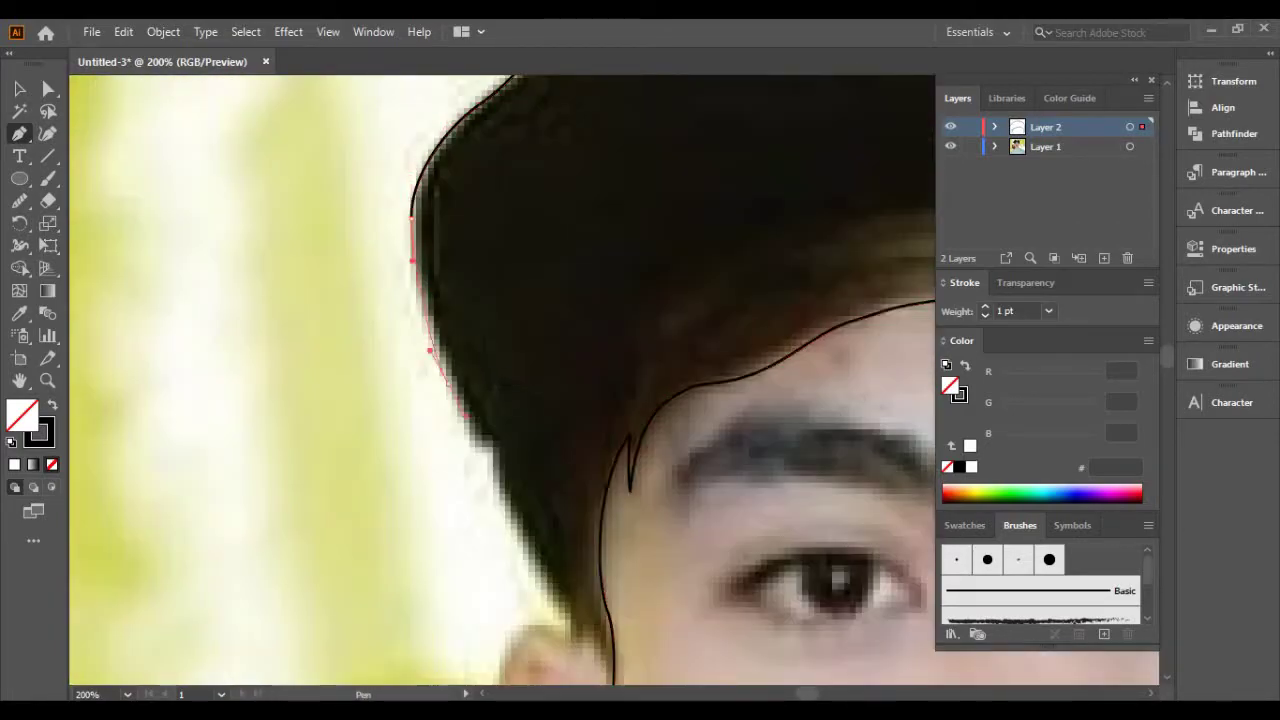
scroll(466, 415, "up", 3)
left_click(480, 349)
scroll(480, 349, "down", 3)
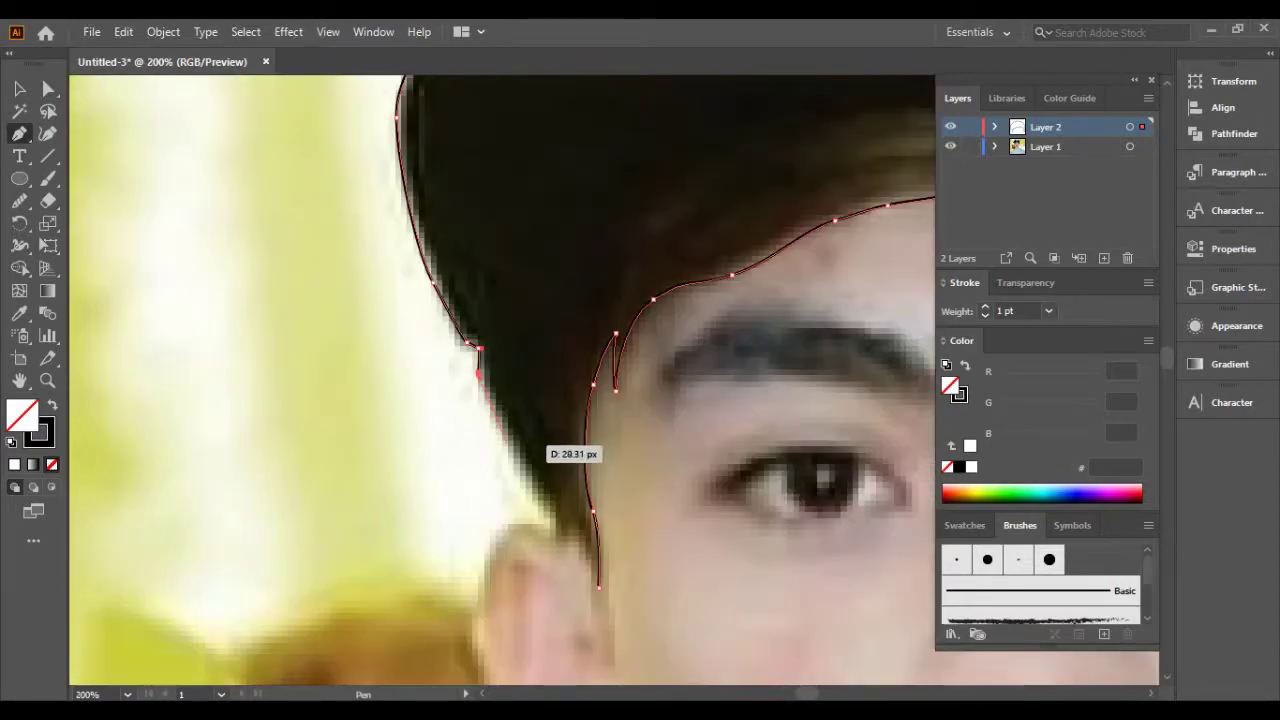
scroll(526, 547, "up", 2)
left_click(585, 493)
scroll(645, 555, "down", 3)
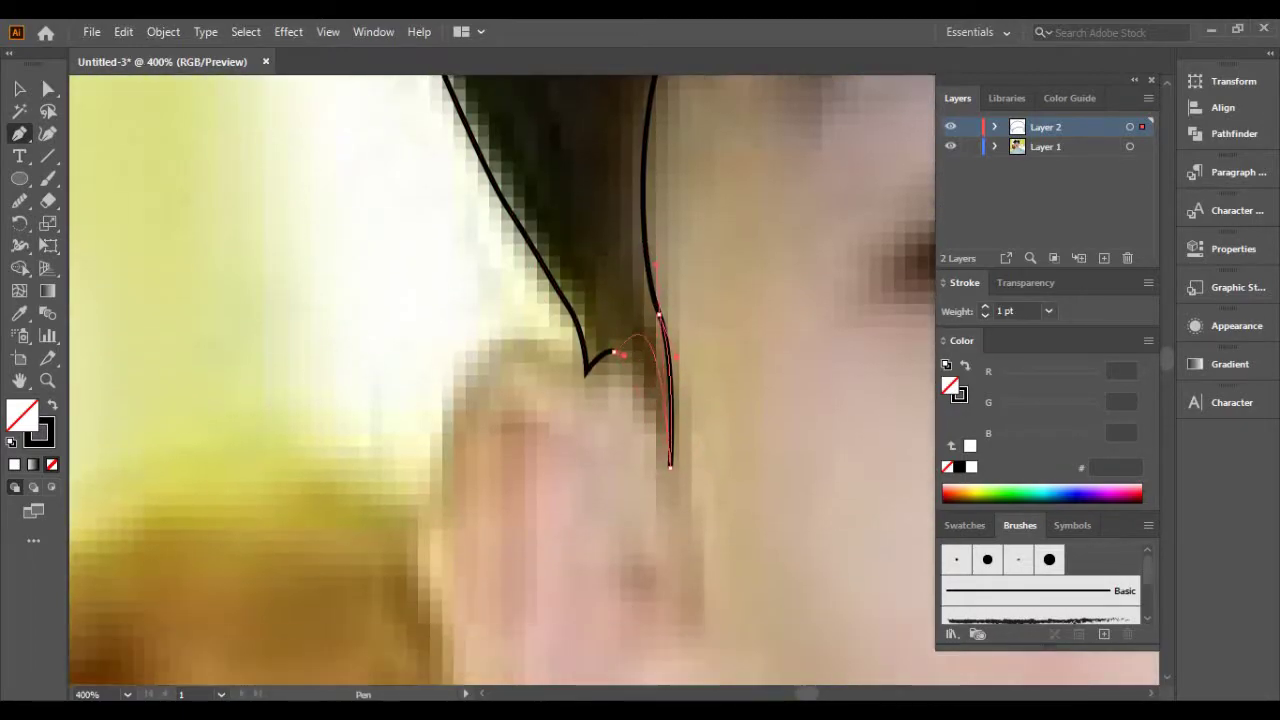
scroll(645, 555, "down", 2)
Lock the reference photo layer and make the drawing layer active again.
left_click(645, 555, "ctrl")
left_click(970, 146)
left_click(1045, 127)
scroll(575, 335, "up", 2)
scroll(575, 335, "up", 1)
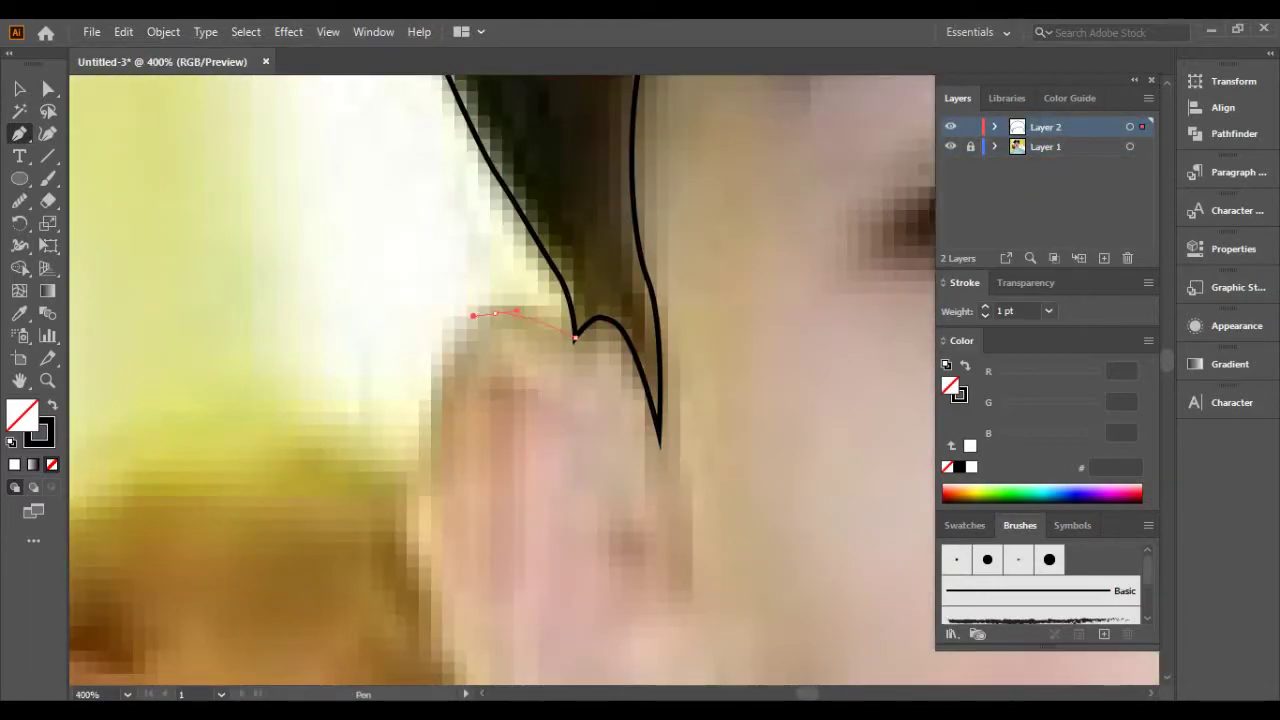
Outline the ear from its top down along its edge.
left_click(428, 540)
scroll(450, 330, "down", 1)
scroll(450, 330, "down", 1)
scroll(450, 330, "down", 1)
left_click(467, 310)
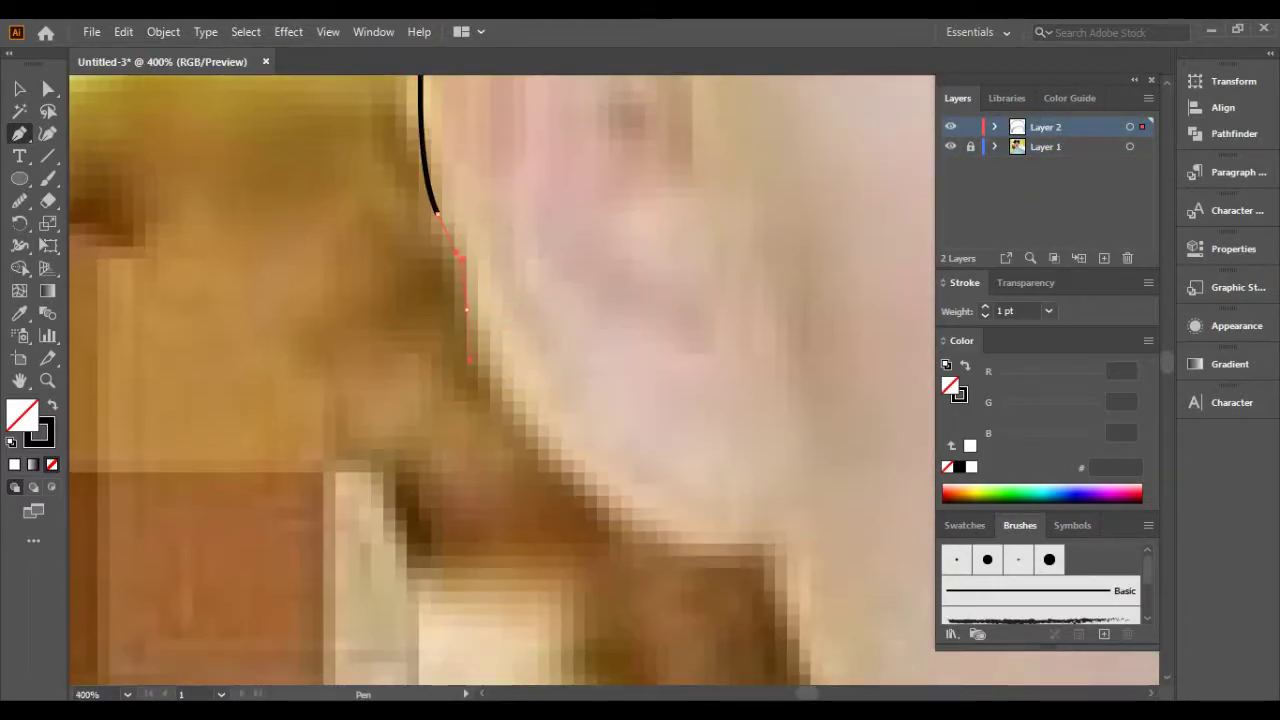
left_click(470, 358)
scroll(470, 358, "down", 1)
scroll(475, 408, "right", 1)
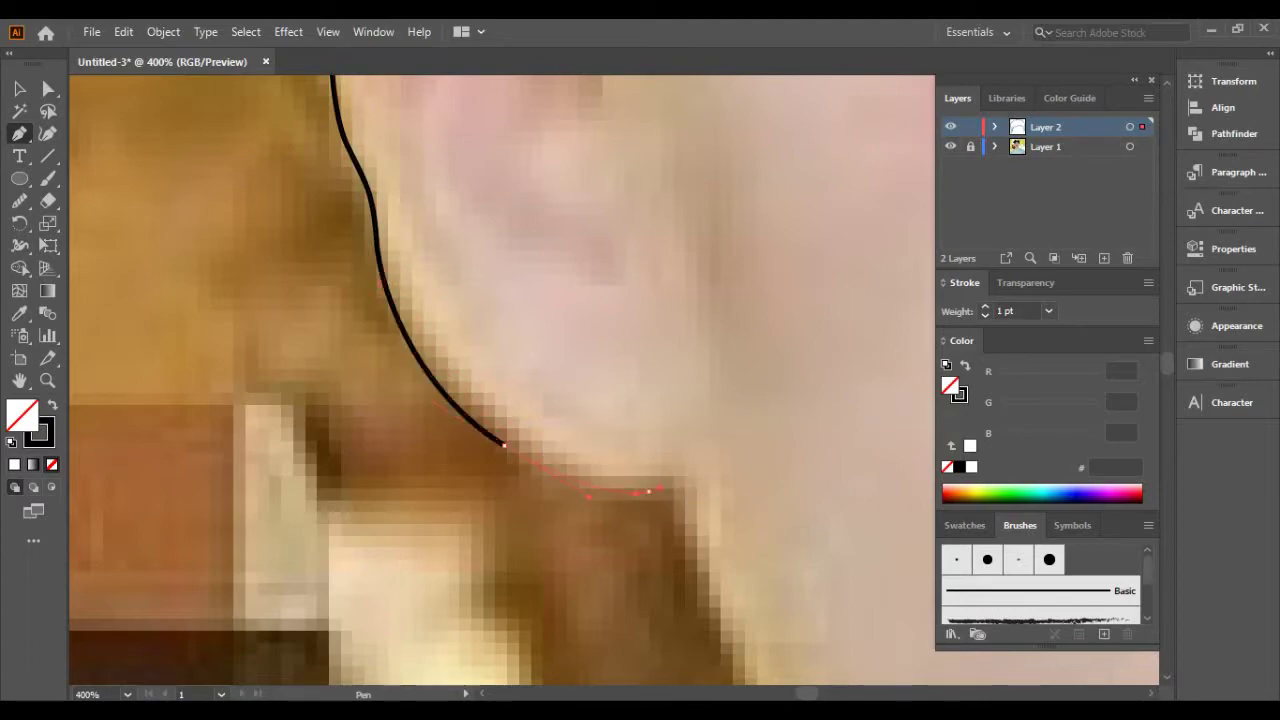
scroll(545, 466, "down", 1)
scroll(405, 378, "down", 2)
scroll(427, 438, "down", 1)
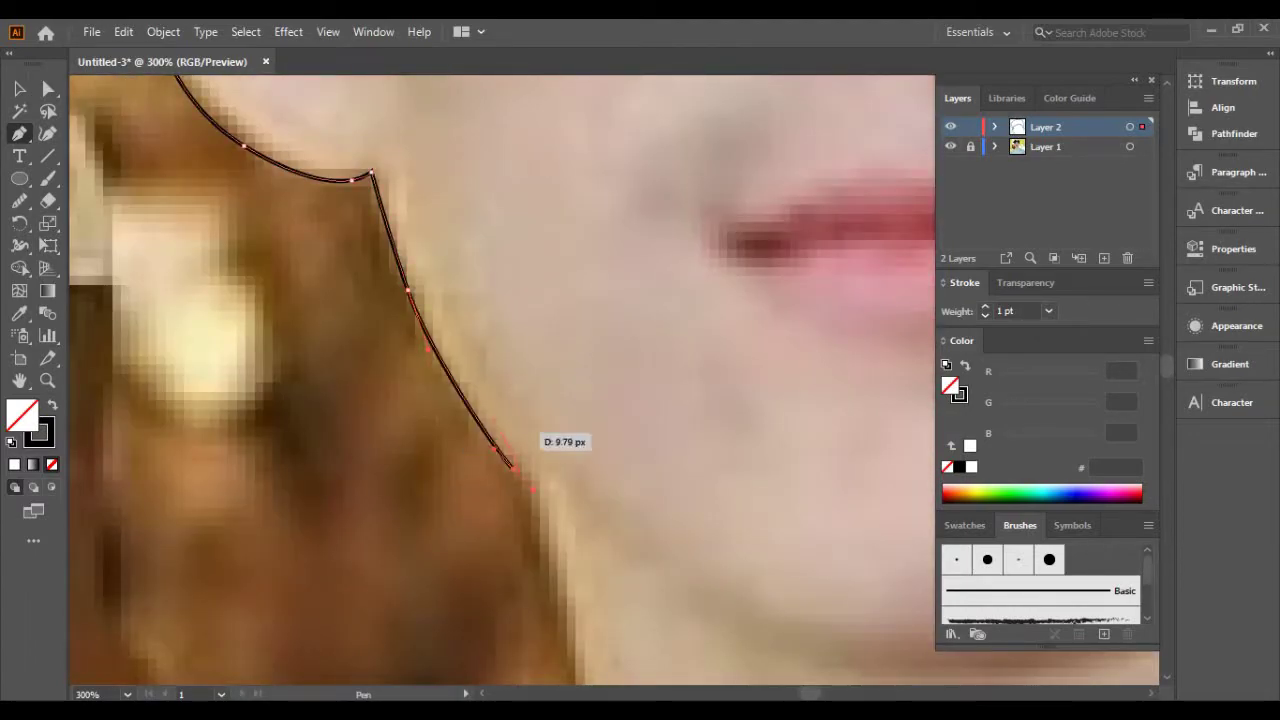
scroll(505, 420, "down", 1)
Extend the outline down the jawline and neck to where it meets the collar.
left_click(527, 421)
scroll(527, 421, "down", 1)
scroll(511, 462, "down", 1)
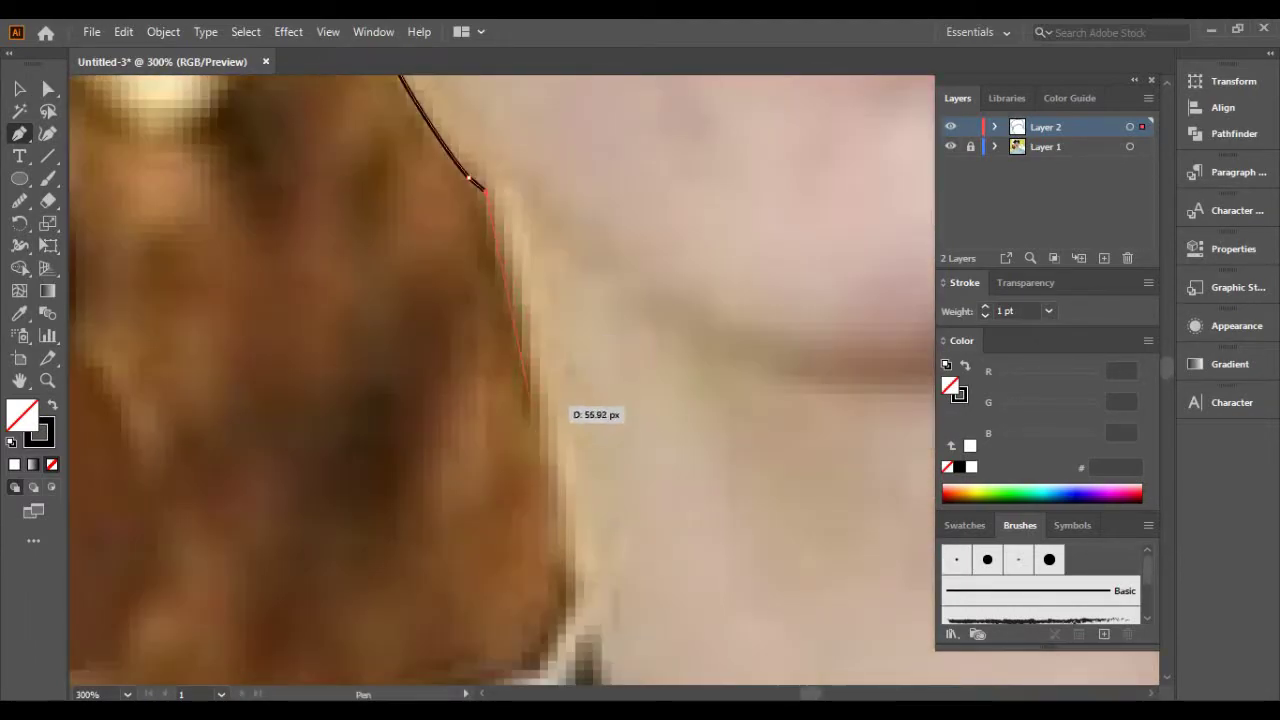
scroll(570, 435, "down", 1)
left_click(585, 437)
scroll(583, 437, "down", 1)
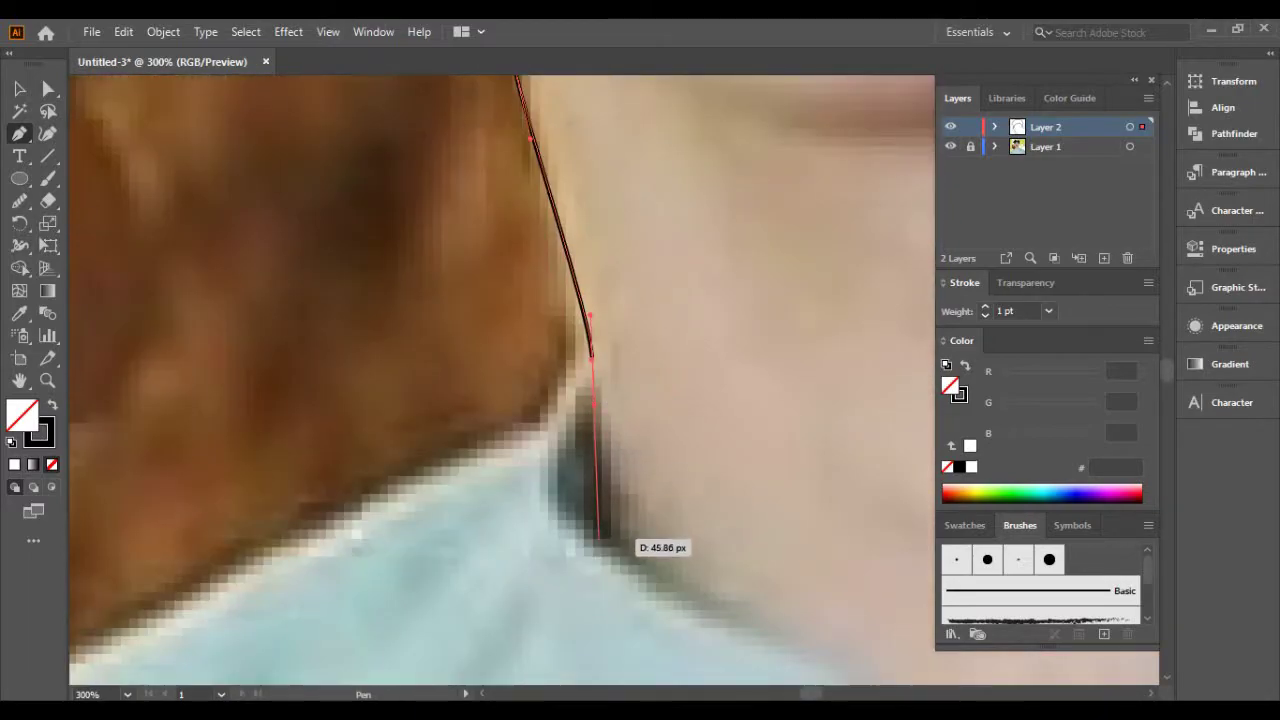
left_click(597, 533)
scroll(500, 470, "down", 2)
scroll(420, 430, "right", 3)
Trace along the collar edge and down the shirt opening.
left_click(392, 421)
scroll(392, 421, "down", 1)
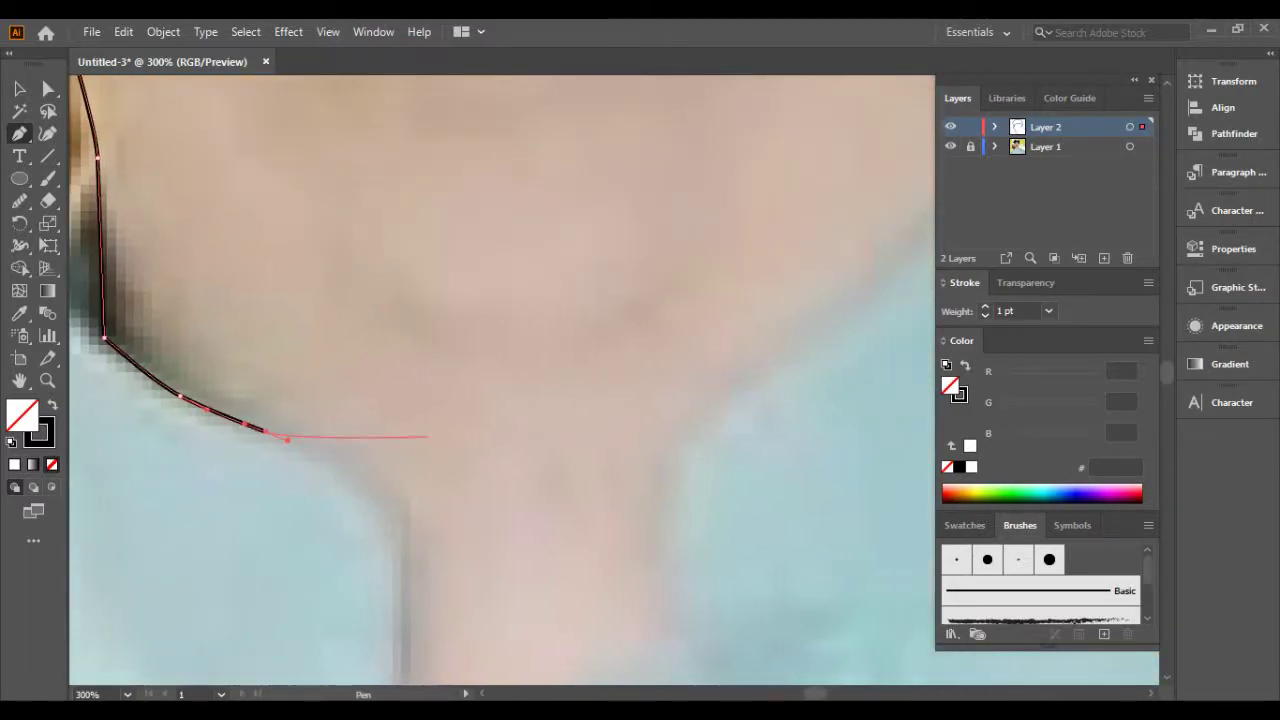
scroll(380, 410, "right", 2)
left_click(371, 398)
scroll(371, 398, "down", 1)
left_click(392, 318)
scroll(395, 340, "down", 1)
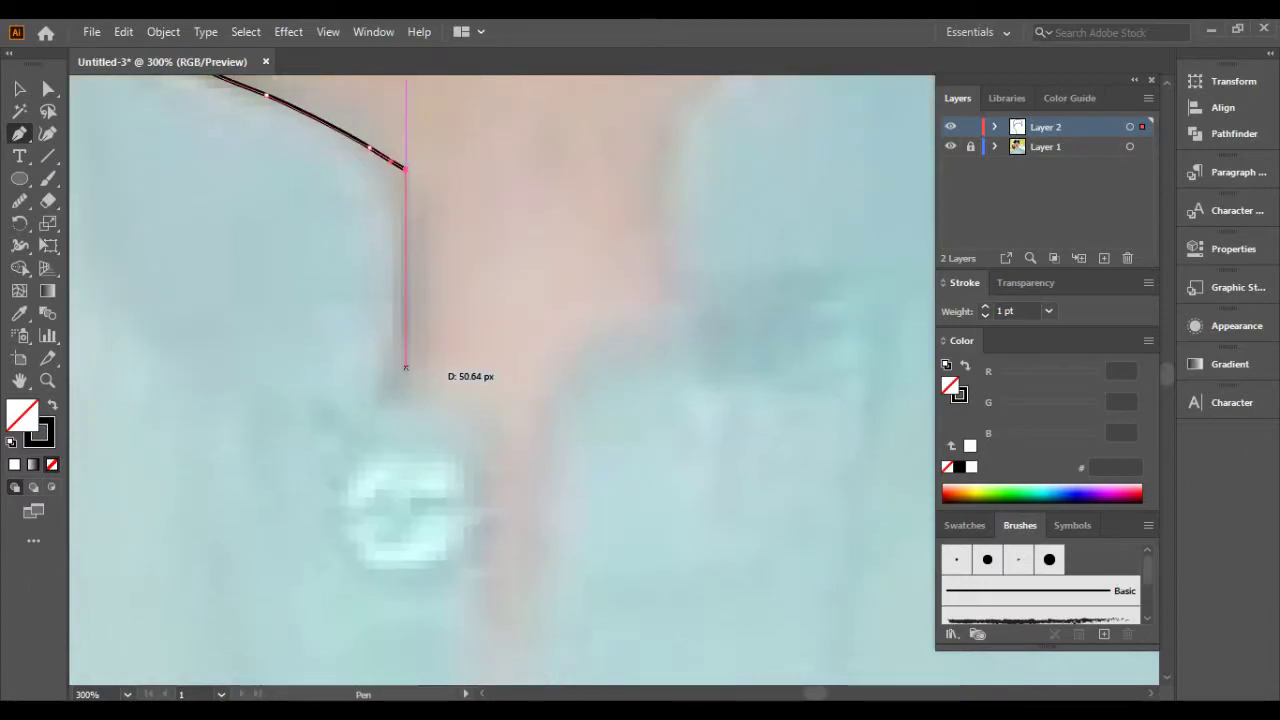
scroll(400, 366, "right", 1)
Trace the shirt opening's corner, bottom and back up its other side.
left_click(371, 386)
left_click(456, 388)
scroll(440, 395, "down", 1)
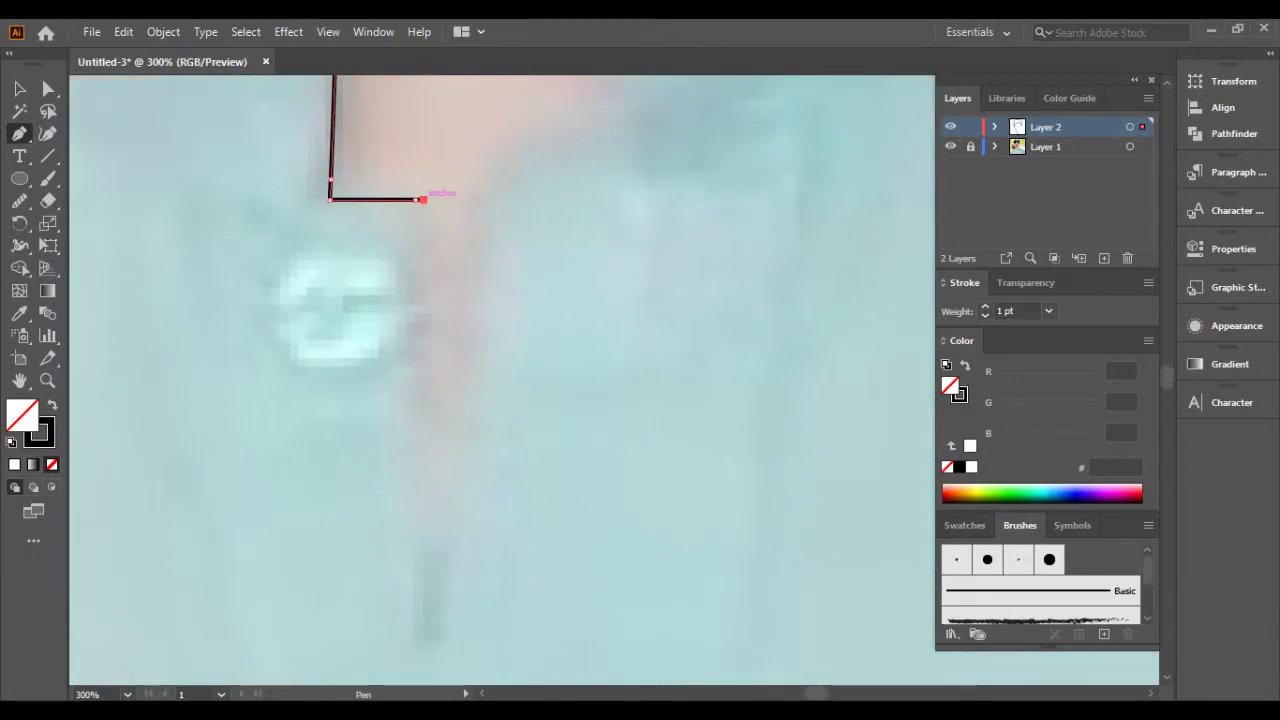
scroll(423, 199, "down", 1, "alt")
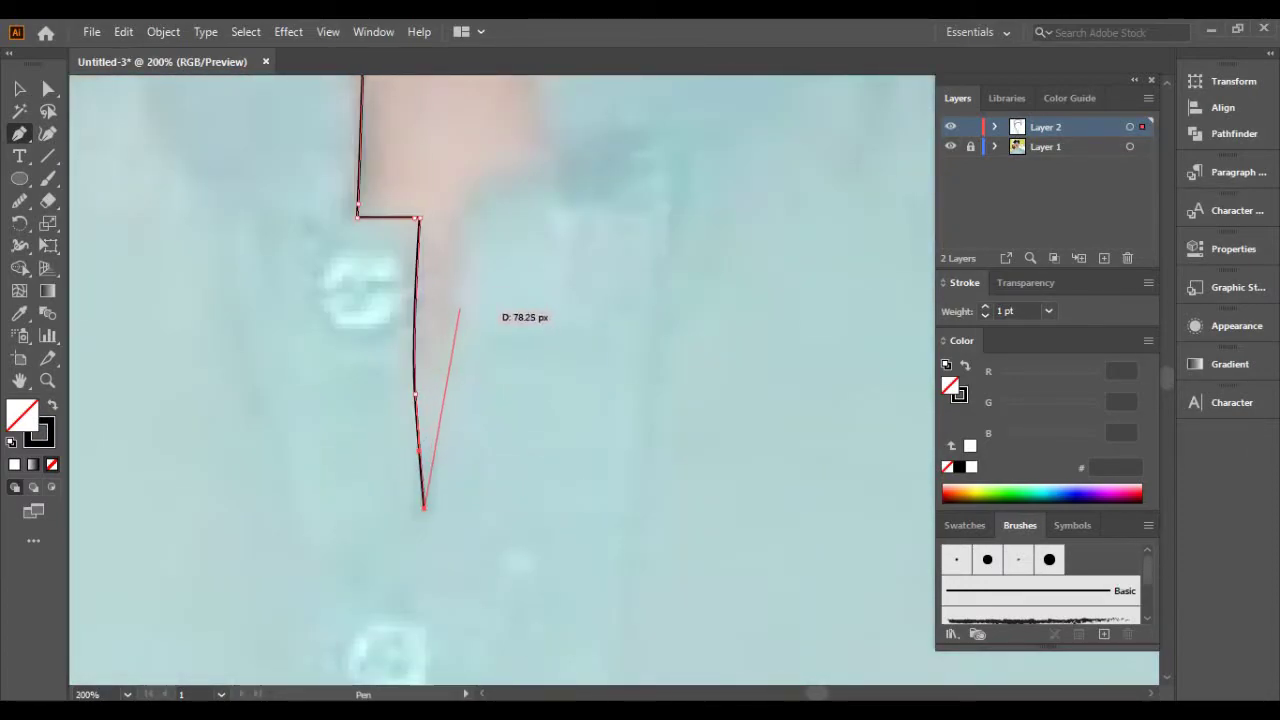
left_click(456, 344)
left_click(459, 292)
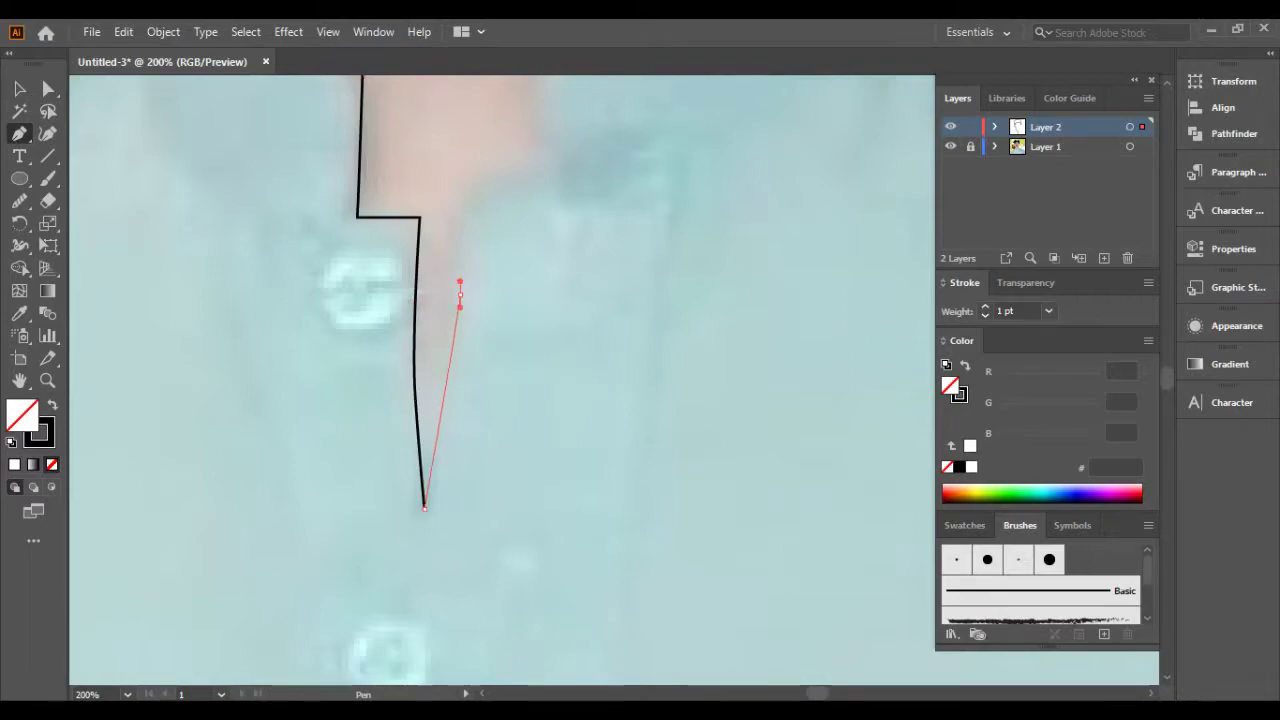
scroll(460, 290, "up", 1)
left_click(463, 356)
scroll(463, 356, "up", 1)
Curve the neckline outline up the right side of the neck.
left_click_drag(544, 292, 538, 250)
scroll(560, 320, "up", 1)
left_click(580, 376)
scroll(560, 390, "right", 1)
scroll(560, 390, "up", 1)
left_click(490, 398)
scroll(490, 398, "up", 1)
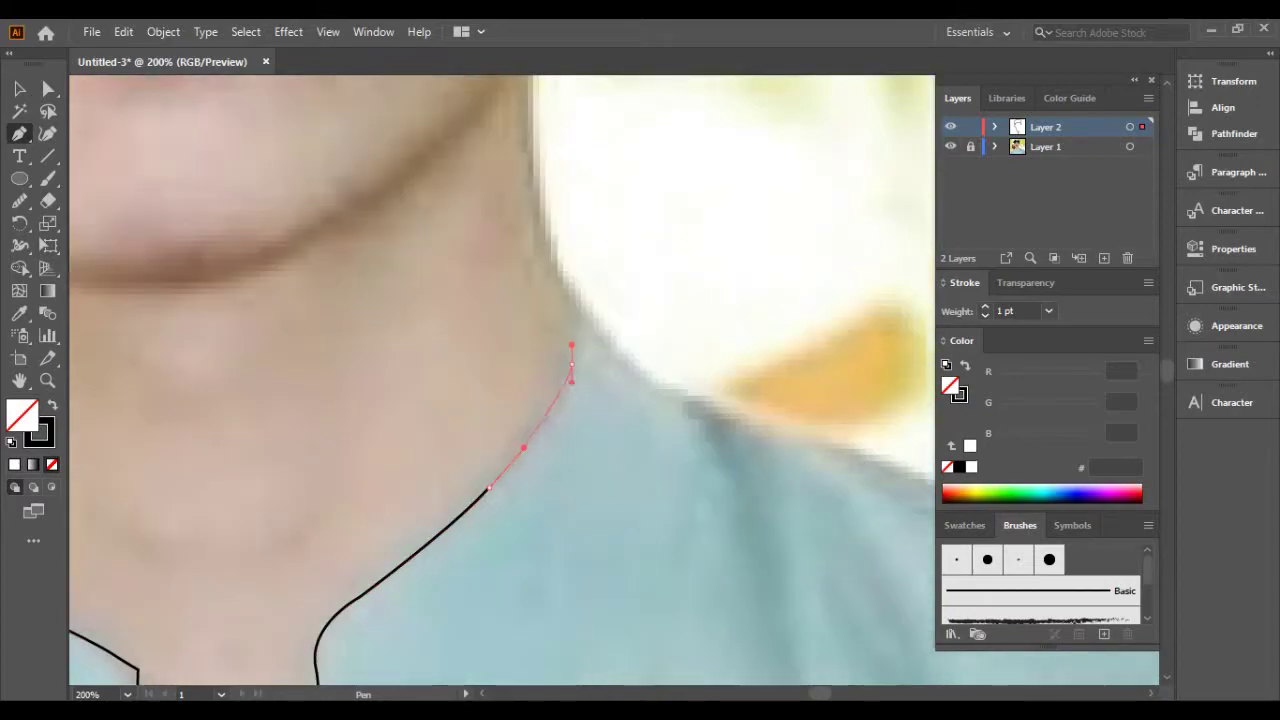
scroll(571, 357, "up", 1, "alt")
mouse_move(563, 470)
left_mouse_down()
mouse_move(572, 405)
mouse_move(543, 387)
left_mouse_up()
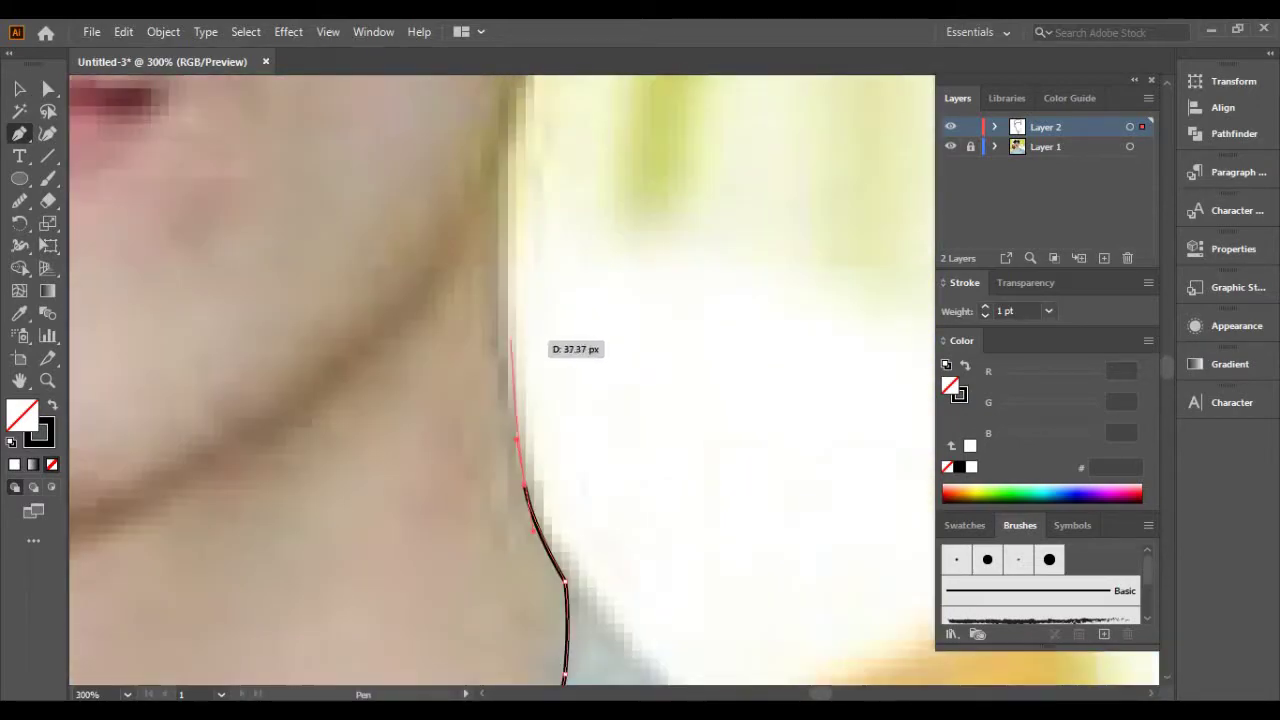
scroll(540, 400, "up", 1)
left_click_drag(501, 554, 506, 440)
scroll(540, 458, "up", 1)
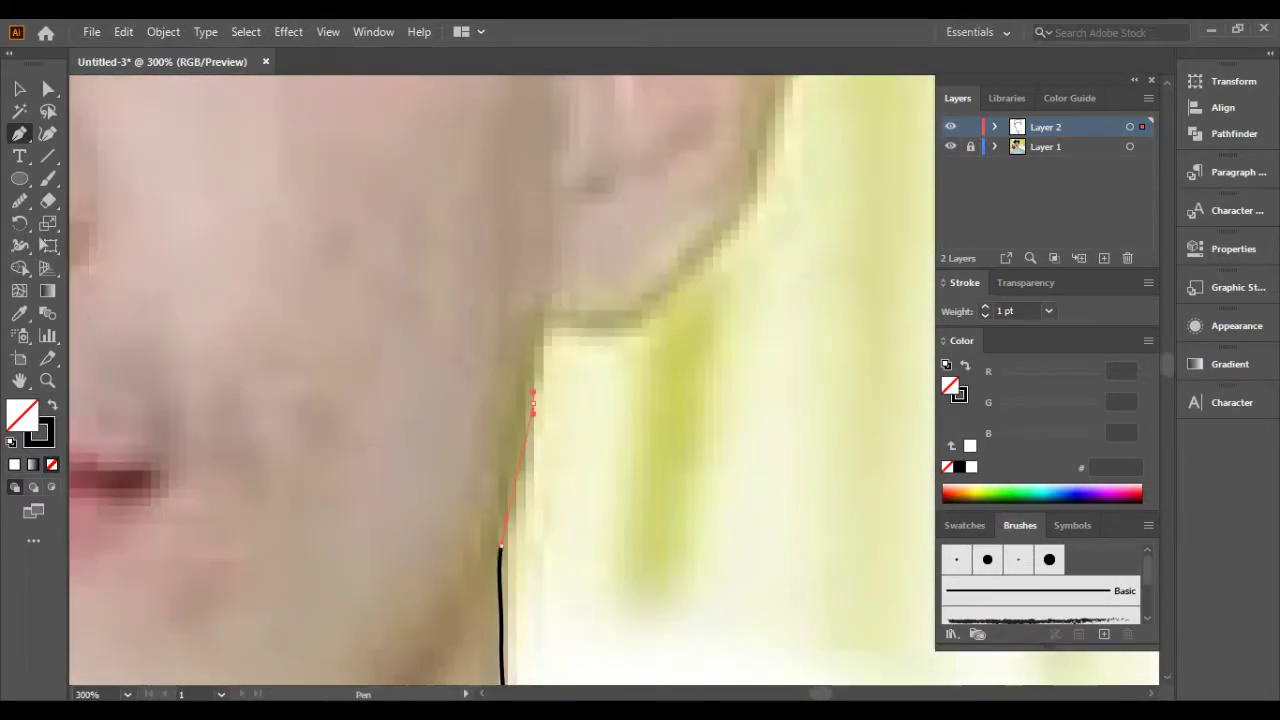
Corner at the neck-jaw join and curve the outline along the jaw toward the ear.
left_click(543, 434)
left_click_drag(644, 429, 670, 420)
scroll(600, 430, "right", 1)
scroll(540, 300, "right", 3)
left_click_drag(538, 297, 565, 247)
scroll(540, 300, "up", 3)
left_click_drag(563, 360, 610, 330)
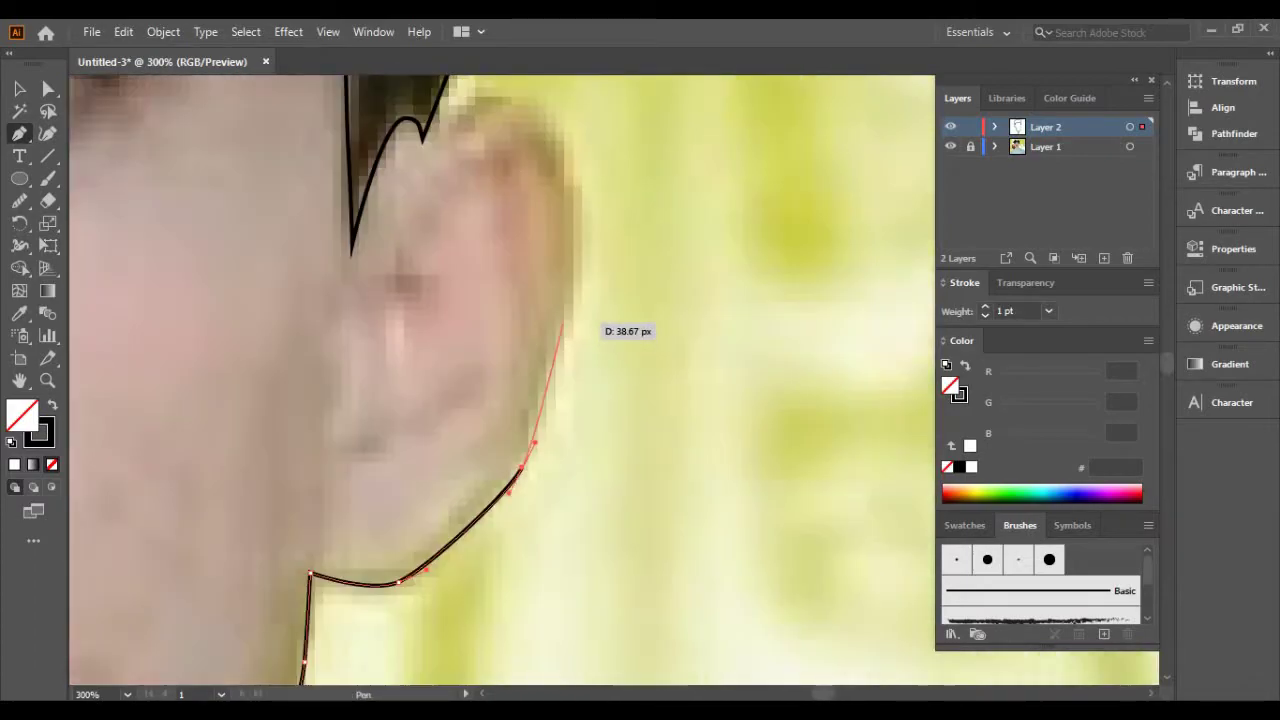
scroll(600, 320, "up", 2)
left_click_drag(563, 293, 548, 248)
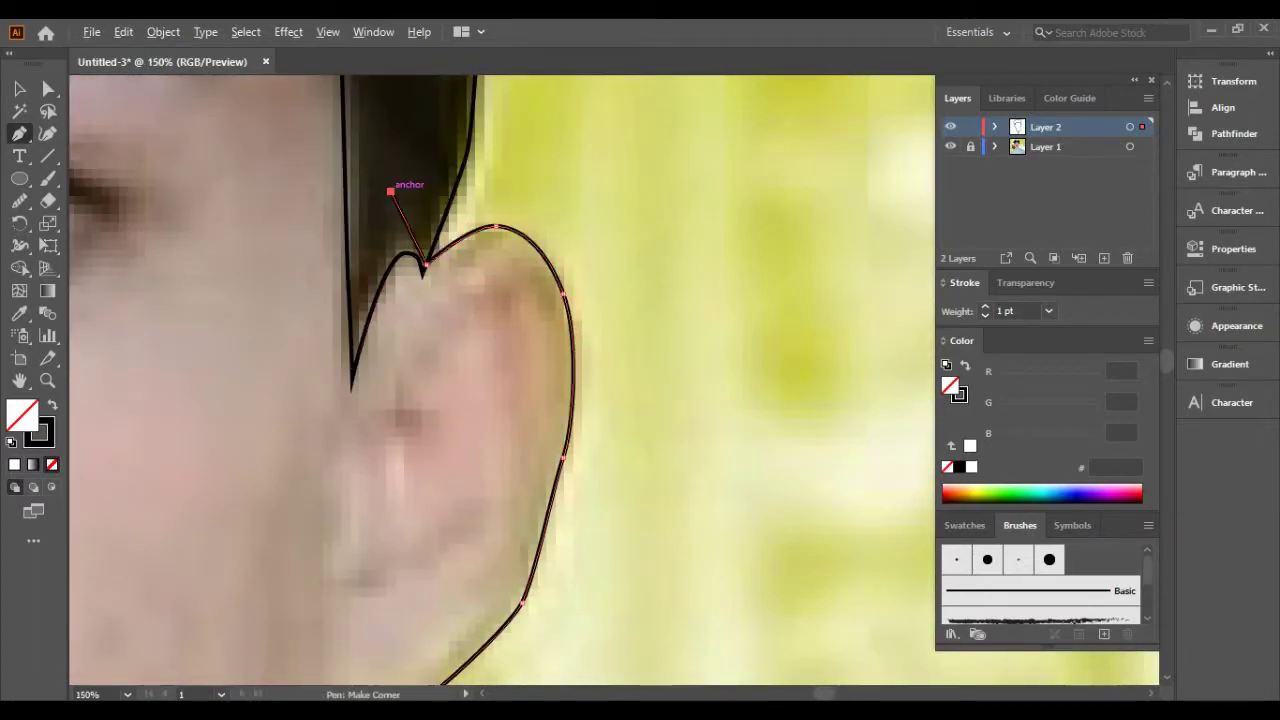
Curve the outline around the ear, then zoom in on the first eyebrow.
key("ctrl+minus")
key("ctrl+minus")
left_click(494, 106)
left_click_drag(400, 128, 270, 200)
key("ctrl+plus")
left_click_drag(272, 352, 285, 345)
key("ctrl+minus")
key("ctrl+minus")
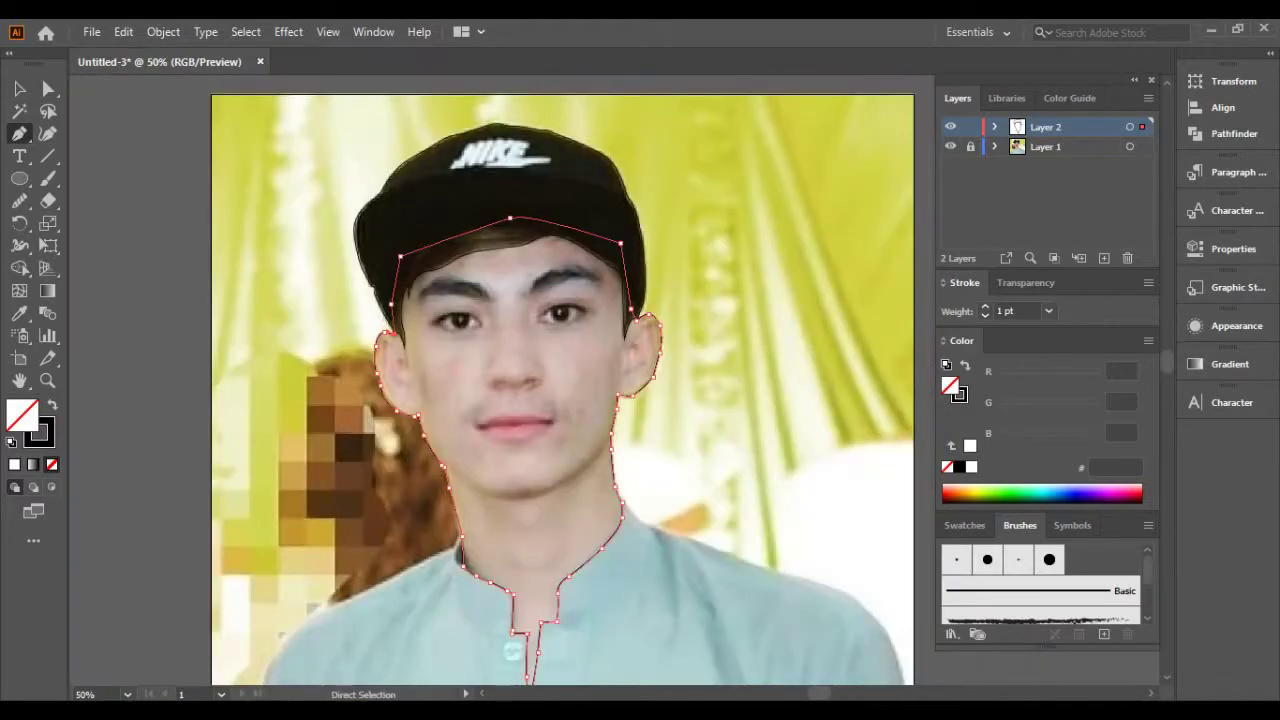
scroll(490, 266, "up", 3)
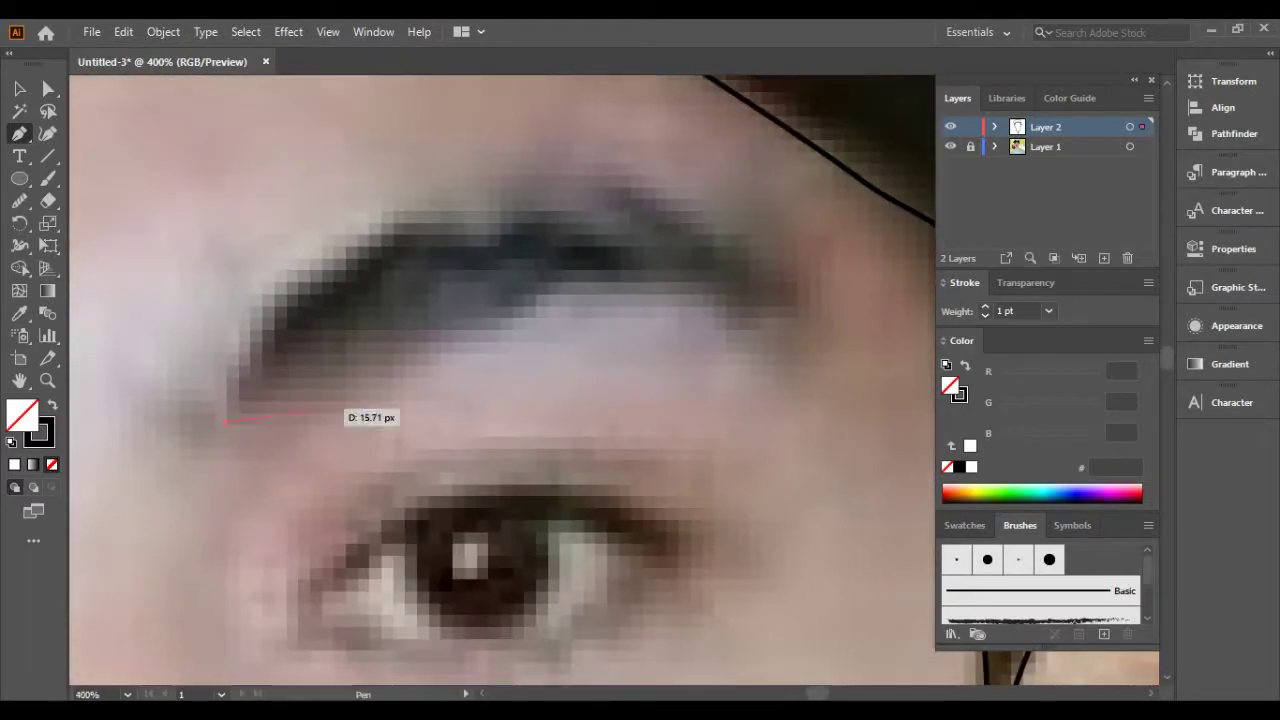
Pen-trace the first eyebrow as a closed path and fill it black.
left_click_drag(636, 294, 700, 313)
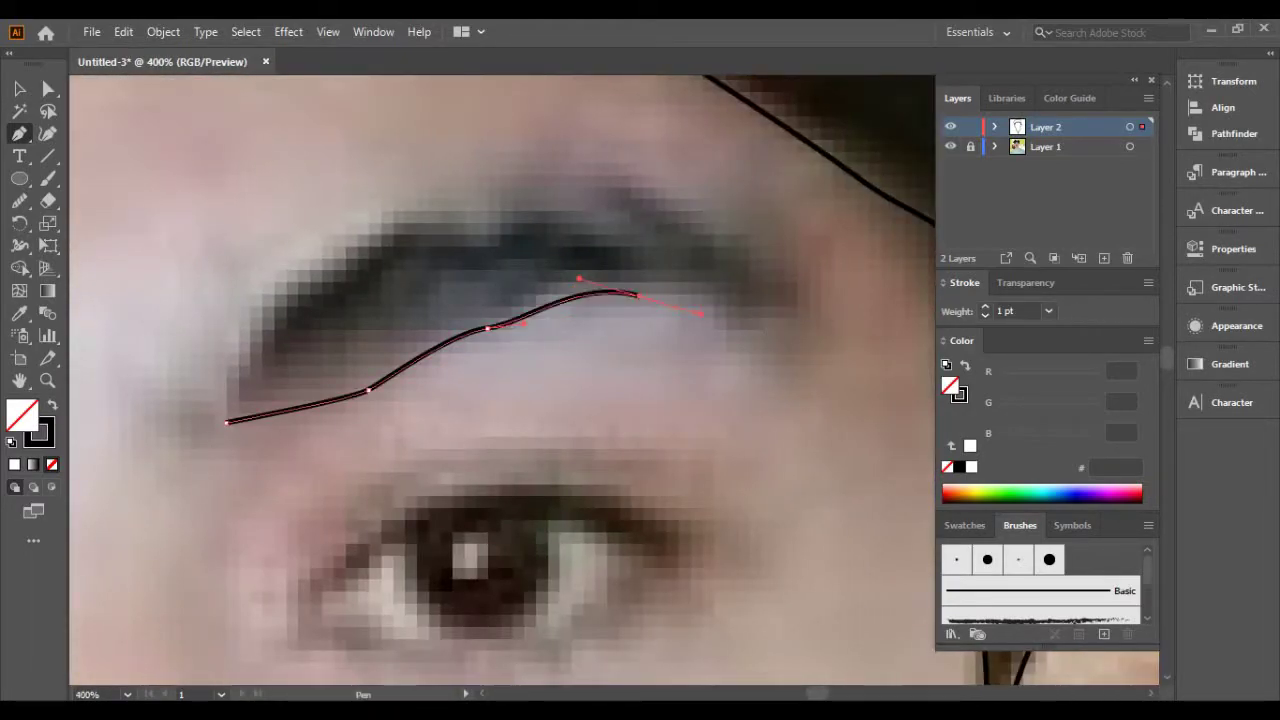
left_click_drag(790, 355, 806, 371)
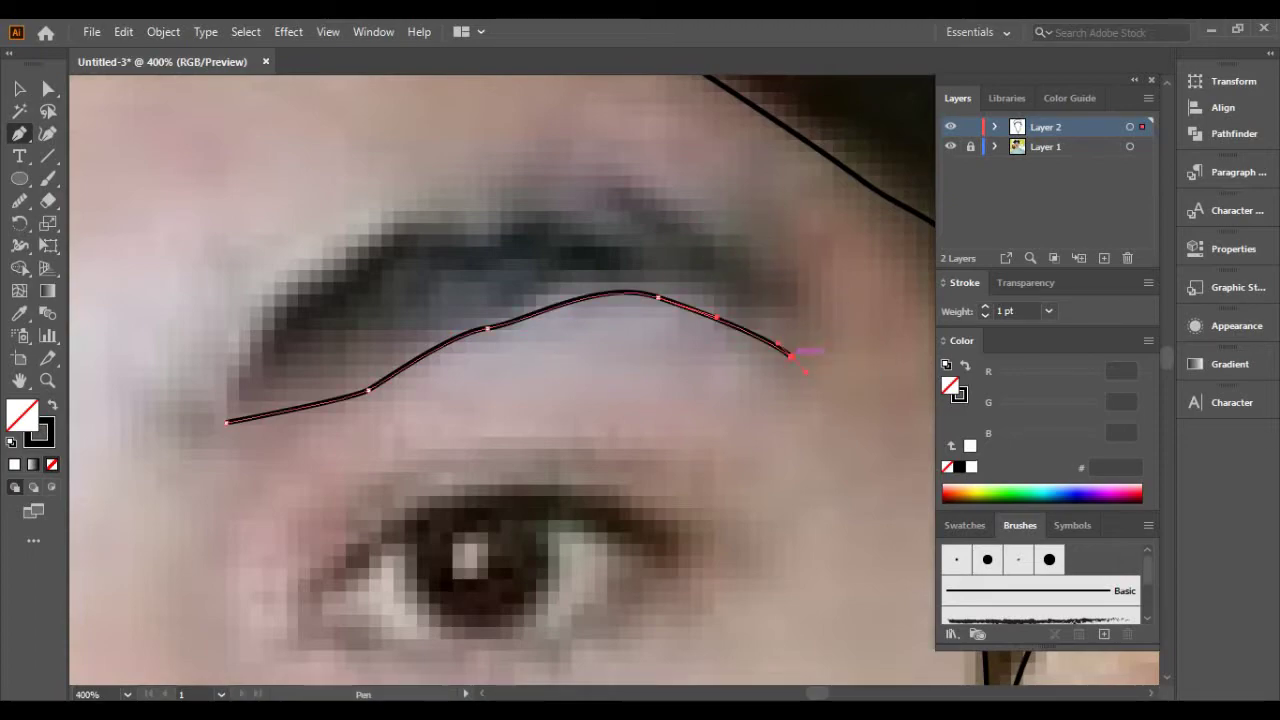
left_click_drag(693, 218, 612, 172)
key("ctrl+z")
key("ctrl+z")
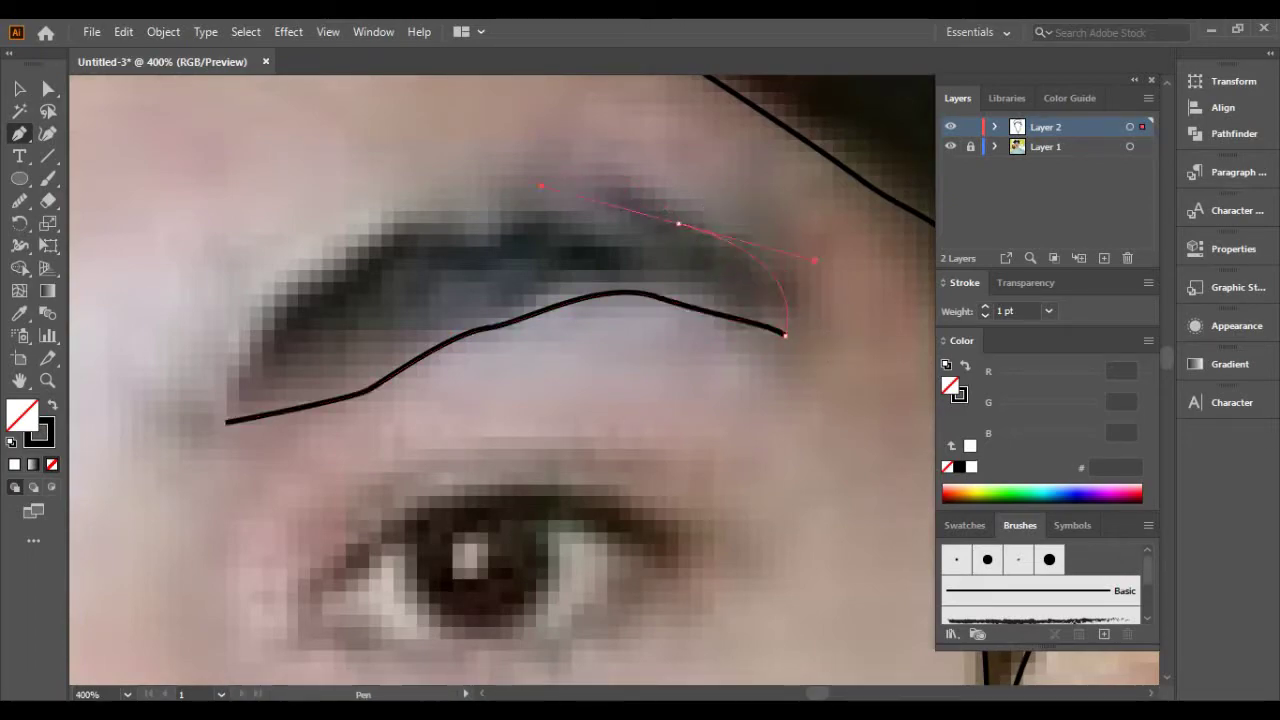
mouse_move(785, 333)
left_mouse_down()
mouse_move(785, 268)
mouse_move(654, 191)
mouse_move(486, 186)
mouse_move(340, 262)
left_mouse_up()
left_click_drag(267, 316, 240, 380)
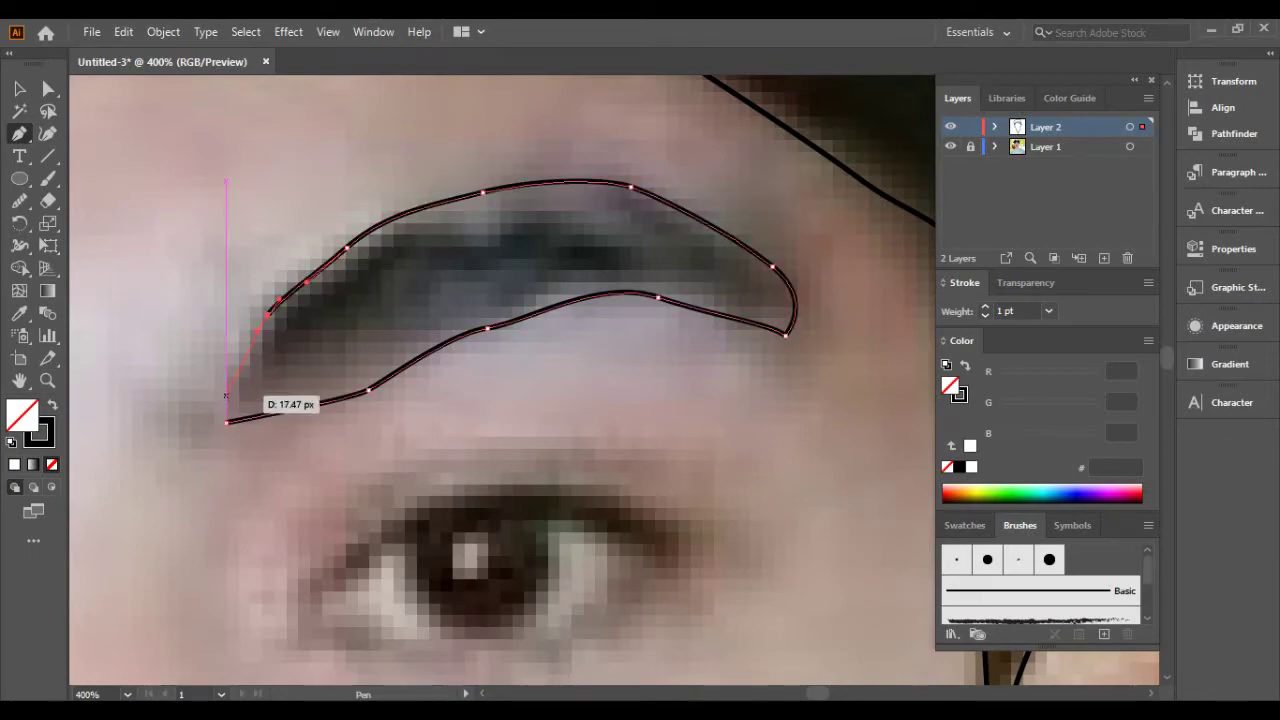
key("ctrl+minus")
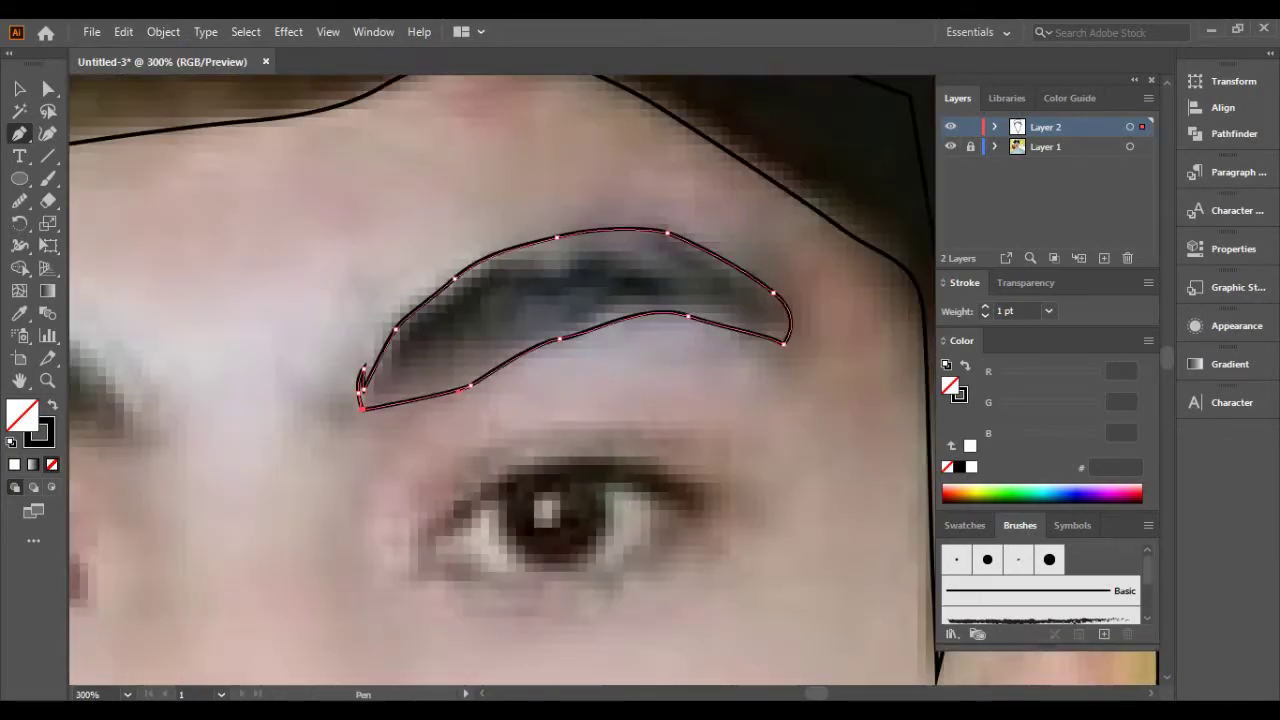
key("shift+x")
Pen-trace the second eyebrow around its tip and fill it black with no stroke.
key("ctrl+plus")
key("shift+x")
left_click(620, 460)
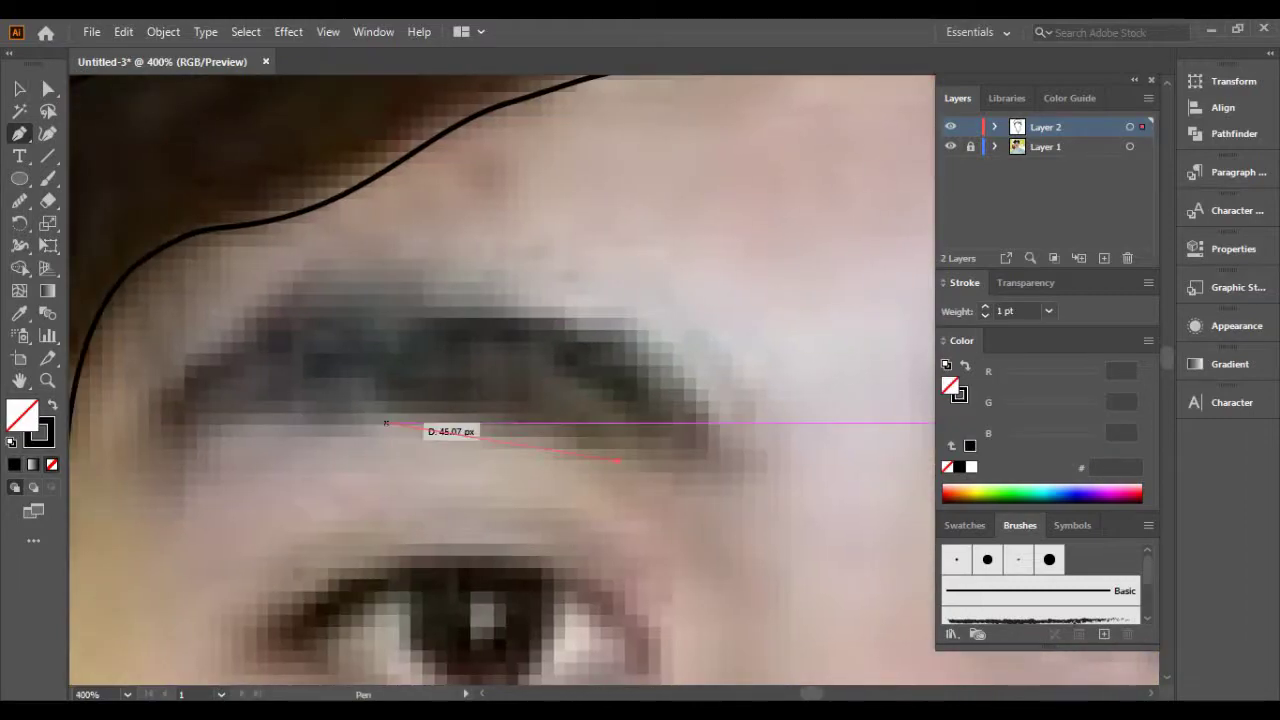
left_click_drag(371, 271, 440, 262)
mouse_move(607, 317)
left_mouse_down()
mouse_move(720, 380)
mouse_move(700, 412)
left_mouse_up()
key("ctrl+plus")
left_click_drag(696, 470, 711, 432)
left_click_drag(705, 488, 681, 521)
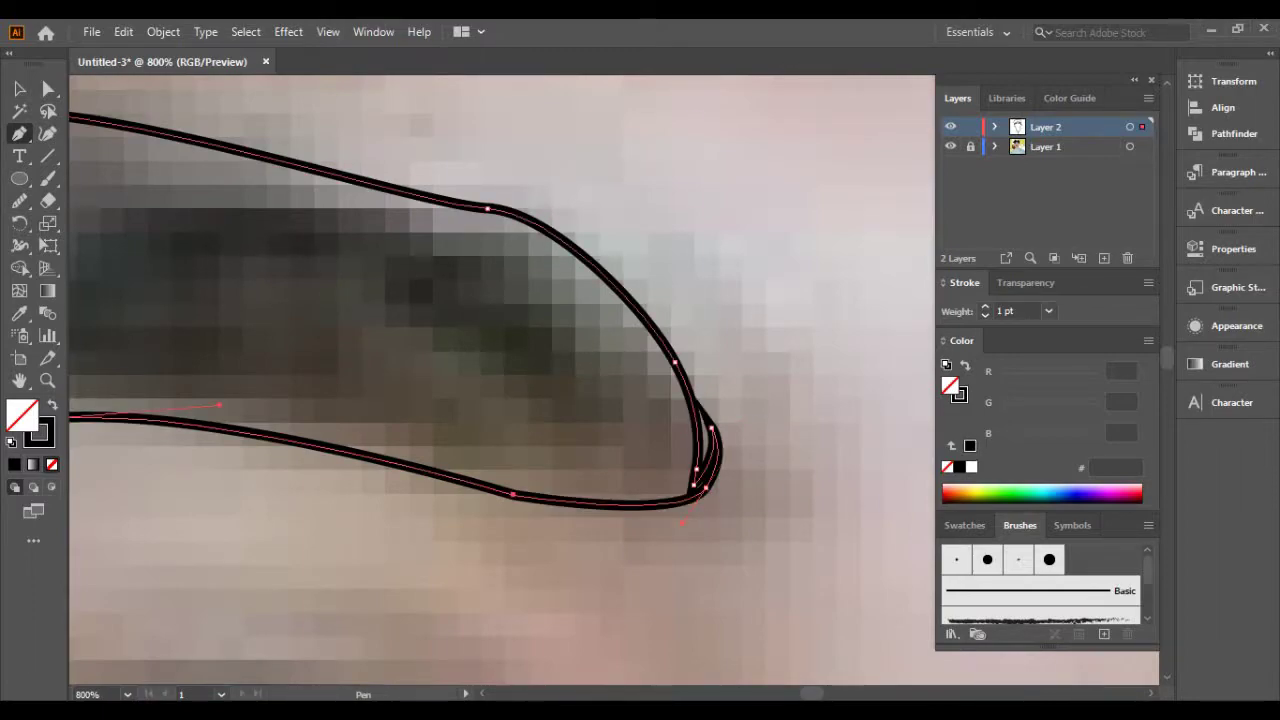
key("shift+x")
key("ctrl+minus")
key("ctrl+minus")
key("ctrl+minus")
key("ctrl+minus")
key("ctrl+minus")
key("ctrl+minus")
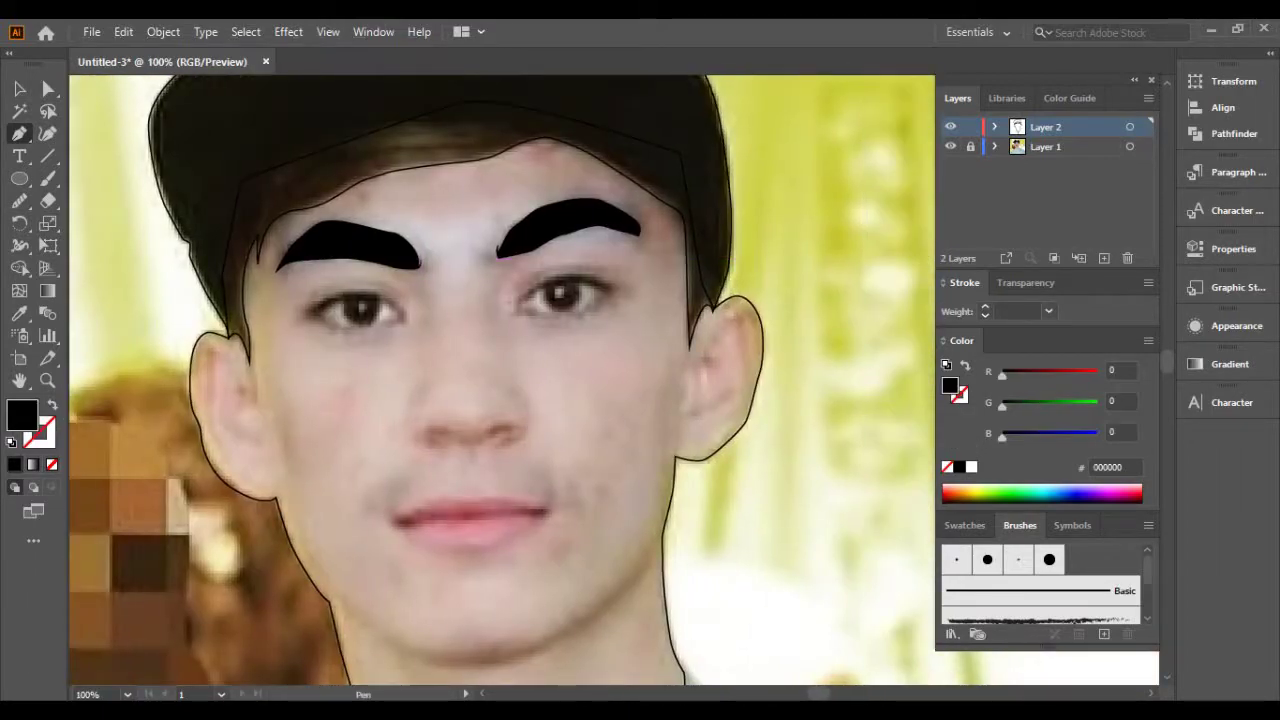
Draw a long, very flat ellipse to serve as a thin tapered line.
scroll(546, 259, "up", 5)
scroll(546, 259, "right", 3)
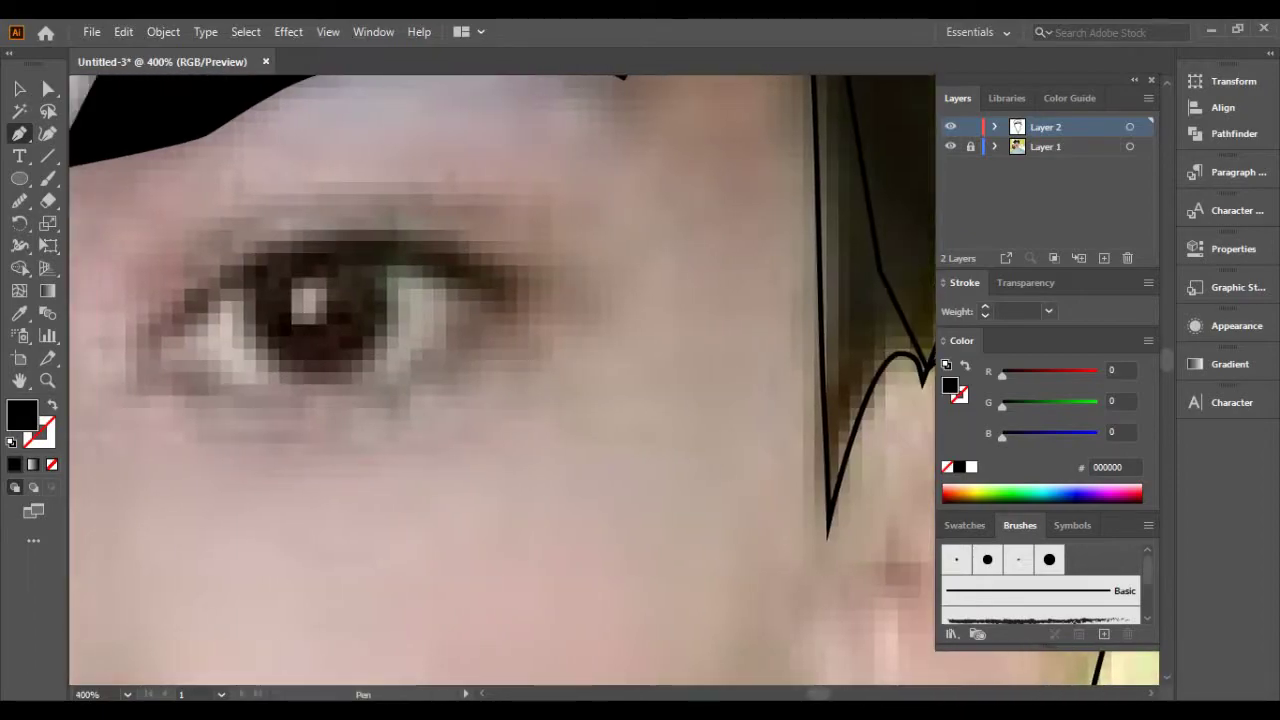
scroll(546, 259, "down", 4)
key("l")
scroll(546, 259, "up", 2)
left_click_drag(385, 343, 857, 343)
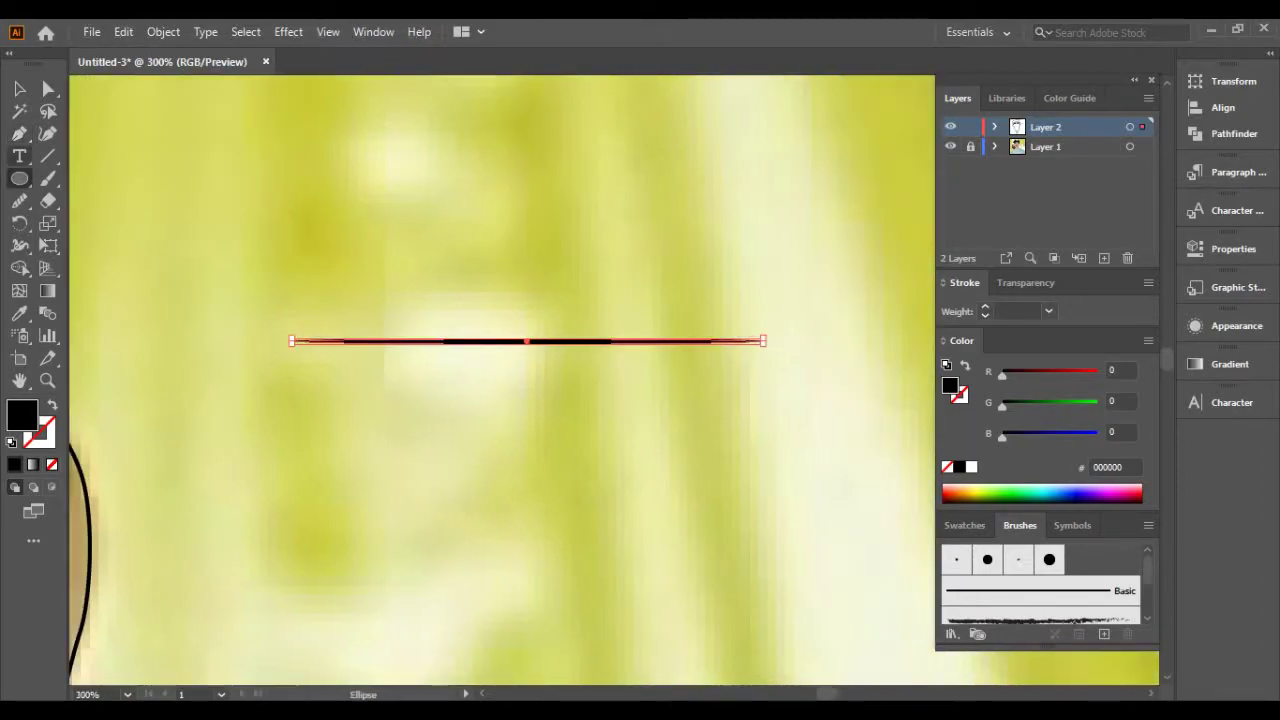
Save the flat ellipse as a new Art Brush in the Brushes panel.
scroll(600, 315, "up", 3)
scroll(600, 315, "down", 4)
left_click_drag(556, 322, 1040, 600)
left_click(567, 415)
key("Return")
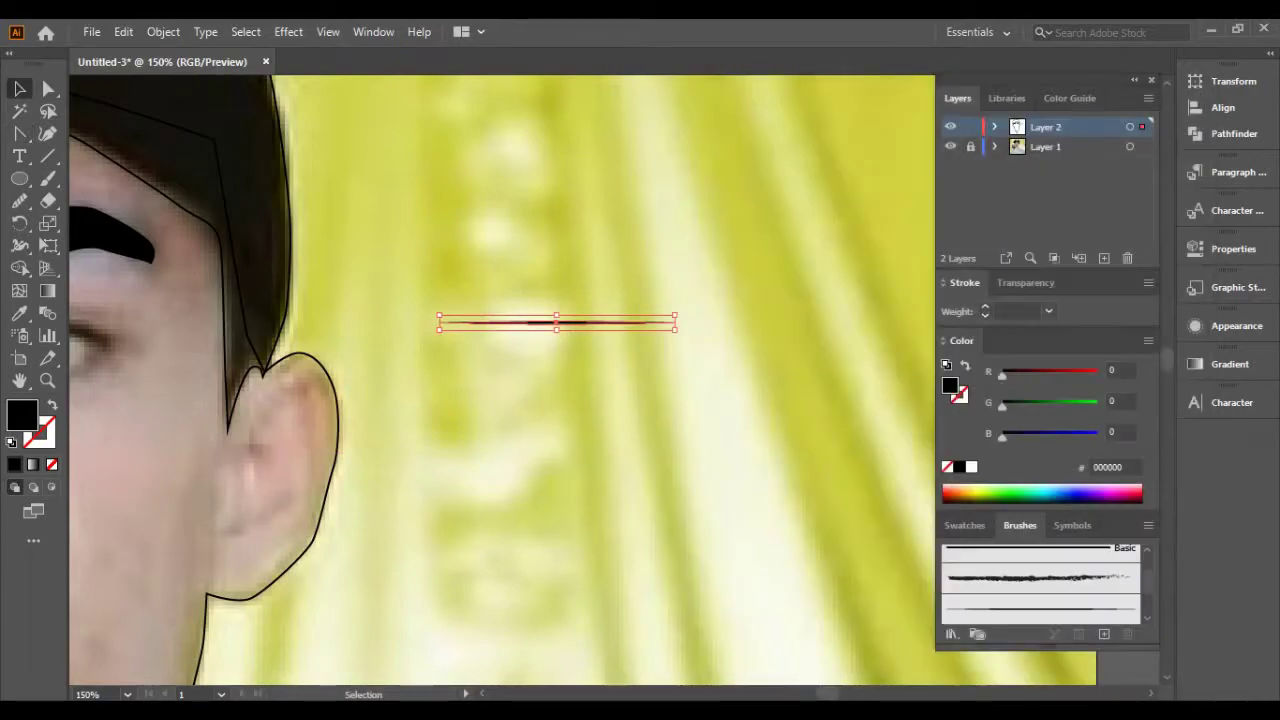
key("p")
scroll(200, 480, "up", 5)
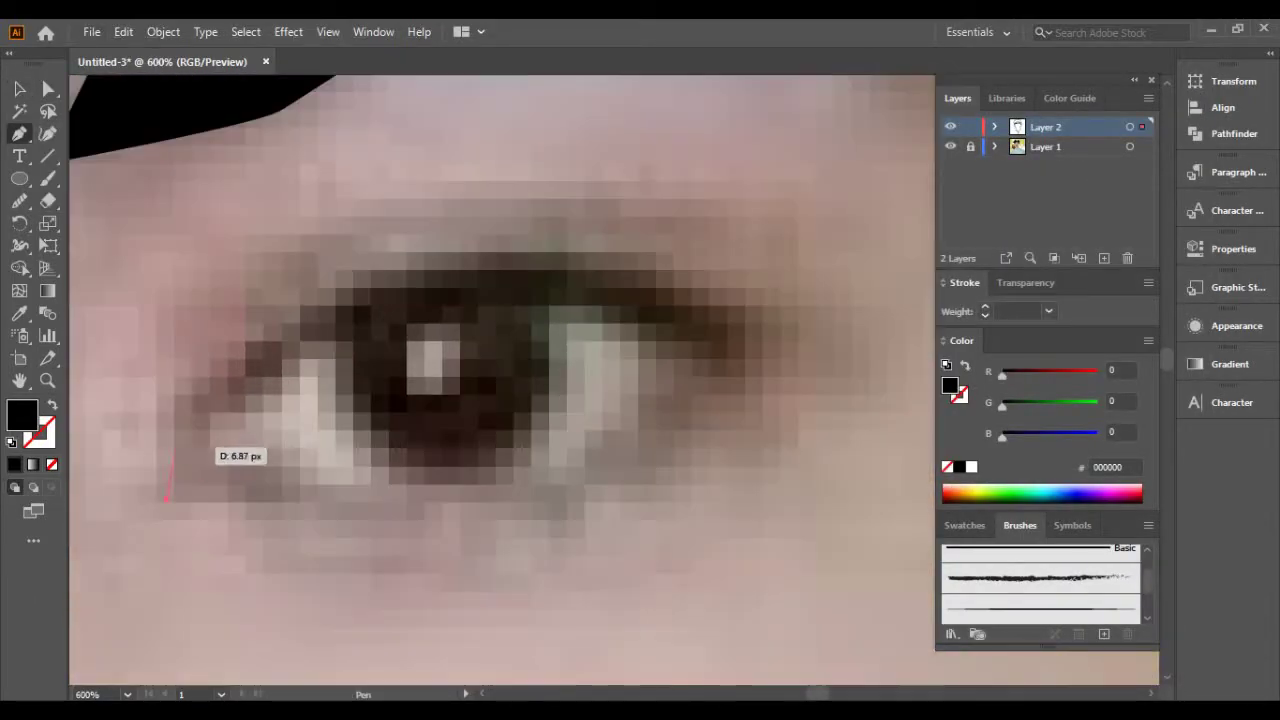
Pen-trace the first eye's upper-lid eyeliner as a shape ending at the outer corner.
key("shift+x")
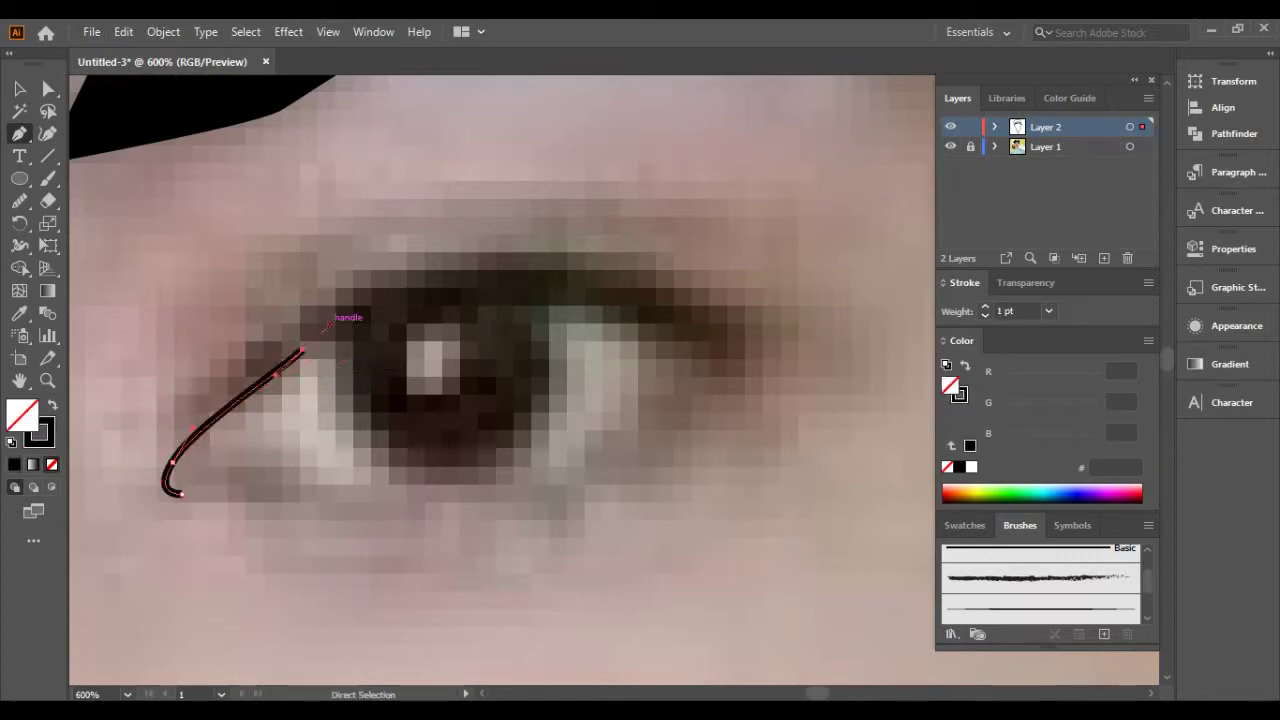
mouse_move(281, 370)
left_mouse_down()
mouse_move(370, 318)
mouse_move(262, 408)
left_mouse_up()
key("ctrl+minus")
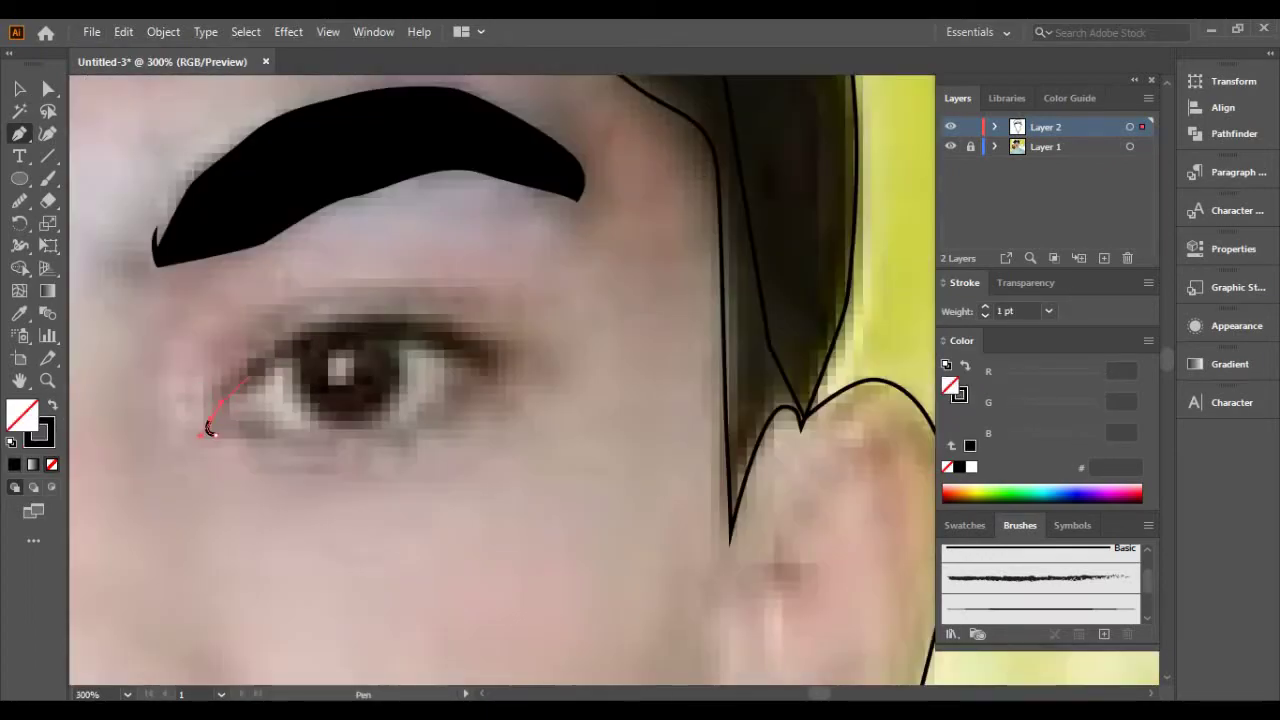
left_click_drag(536, 330, 557, 332)
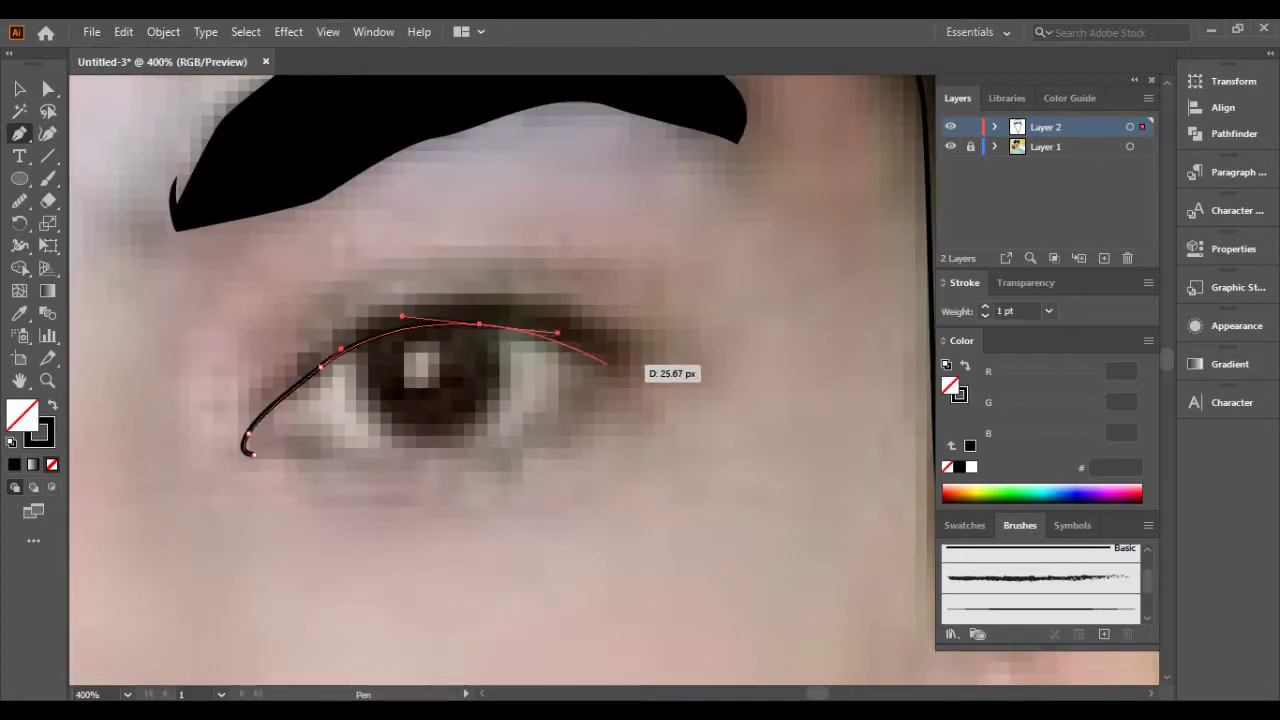
key("Escape")
key("ctrl+shift+a")
key("ctrl+plus")
left_click_drag(229, 323, 435, 241)
left_click(664, 324)
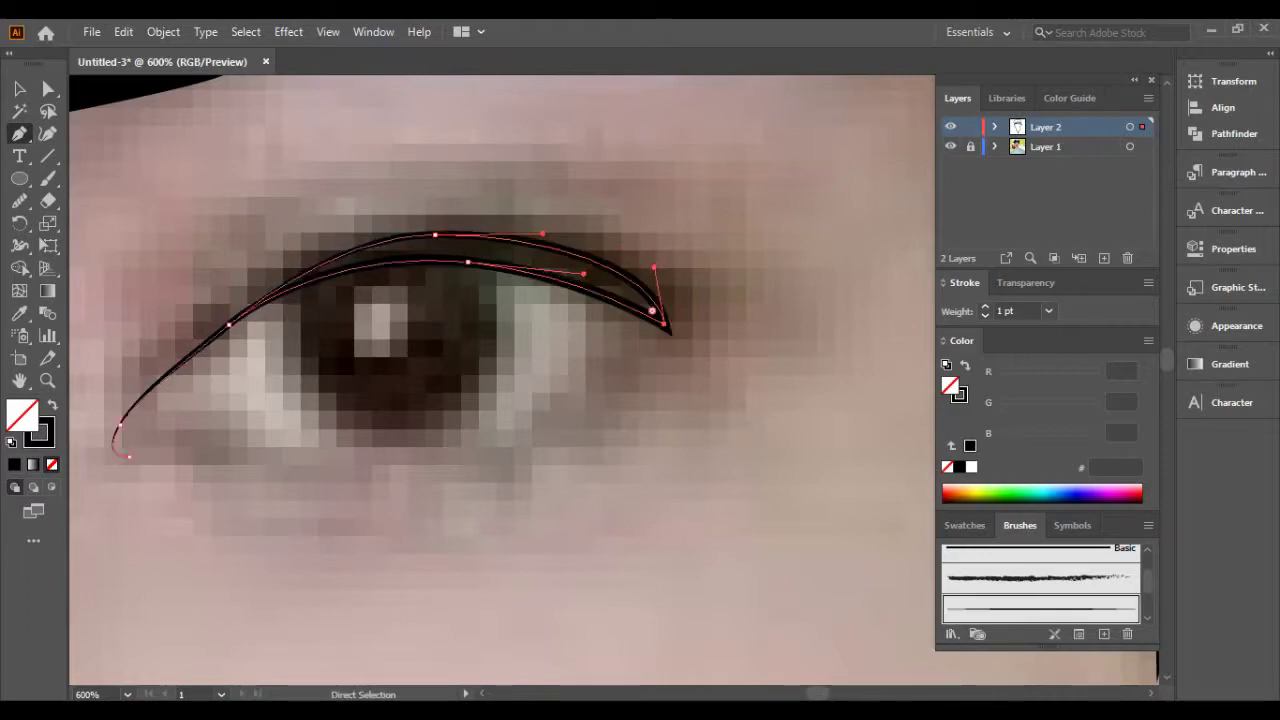
key("ctrl+shift+a")
Draw the first eye's lower-lid line from corner to corner.
scroll(145, 466, "up", 1)
scroll(145, 466, "up", 2)
scroll(145, 466, "down", 3)
left_click_drag(150, 446, 188, 438)
scroll(308, 458, "right", 1)
left_click_drag(440, 436, 484, 412)
left_click_drag(551, 318, 557, 310)
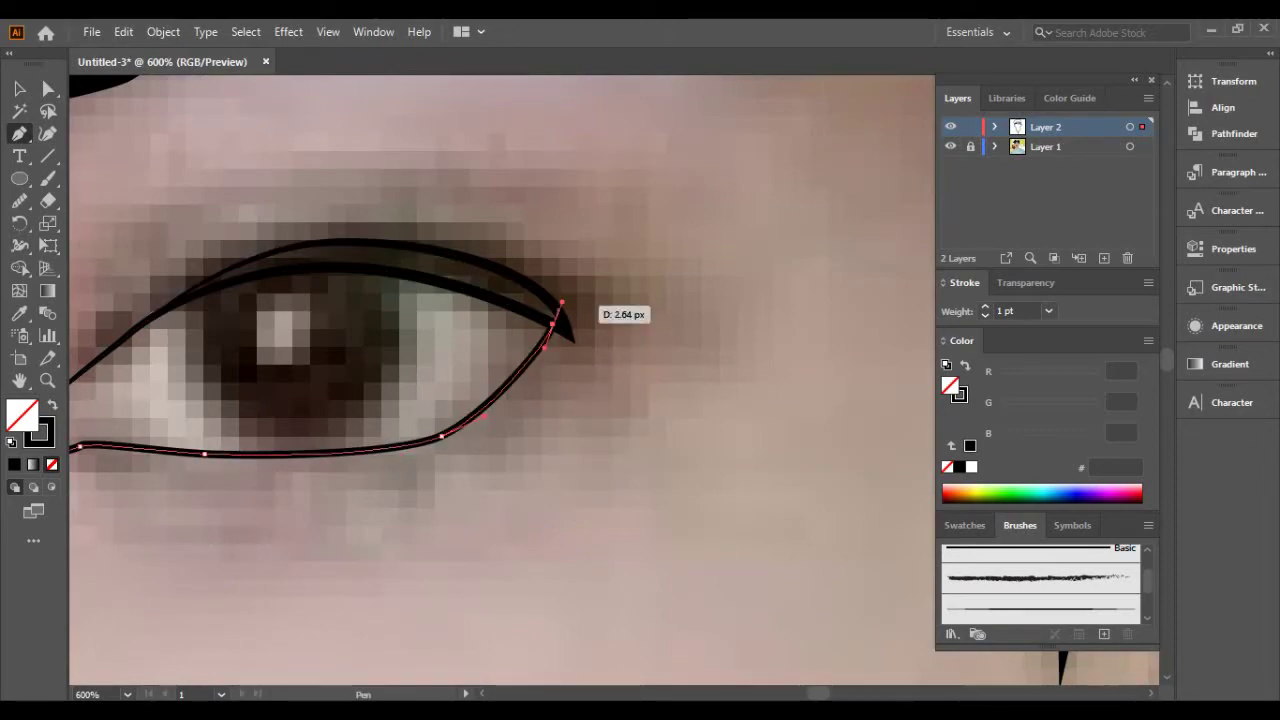
Smooth the lower-lid line and move its end anchor into a cleaner curve.
scroll(400, 400, "left", 2)
key("n")
scroll(115, 459, "up", 3)
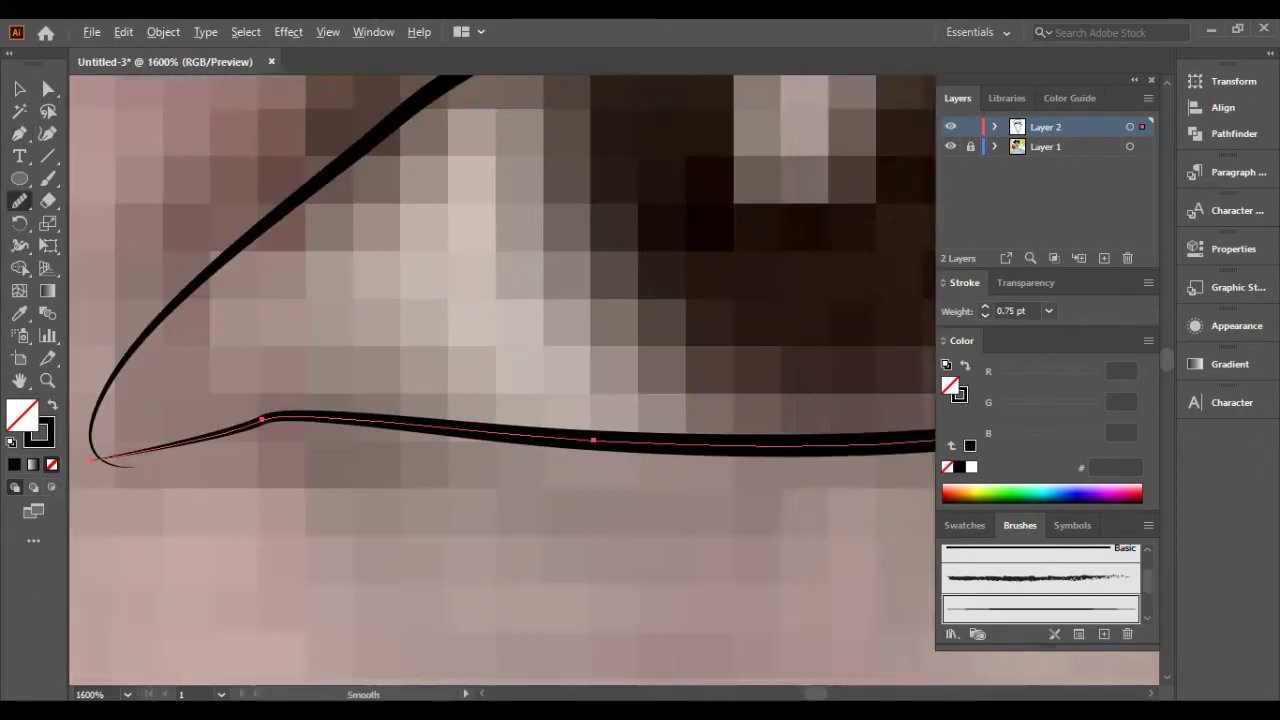
scroll(115, 459, "up", 3)
key("a")
scroll(300, 460, "down", 3)
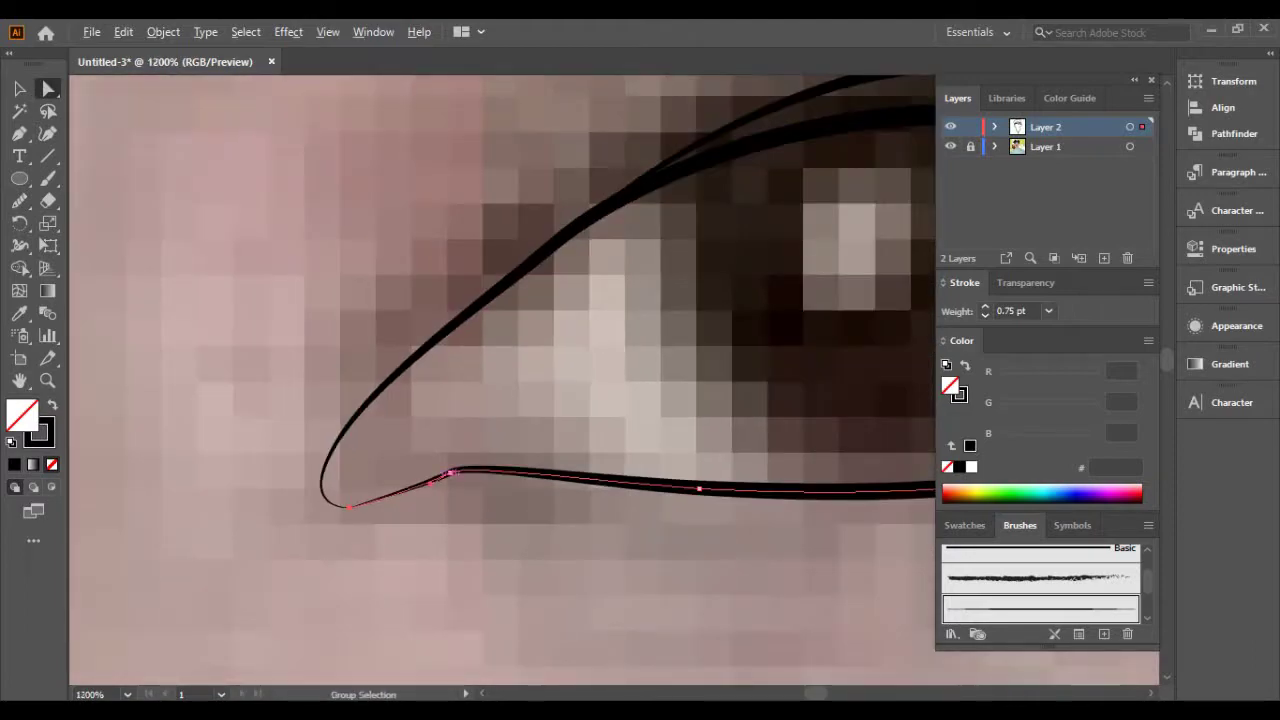
scroll(440, 470, "up", 1)
mouse_move(268, 463)
left_mouse_down()
mouse_move(325, 412)
mouse_move(400, 477)
left_mouse_up()
scroll(517, 472, "down", 3)
key("n")
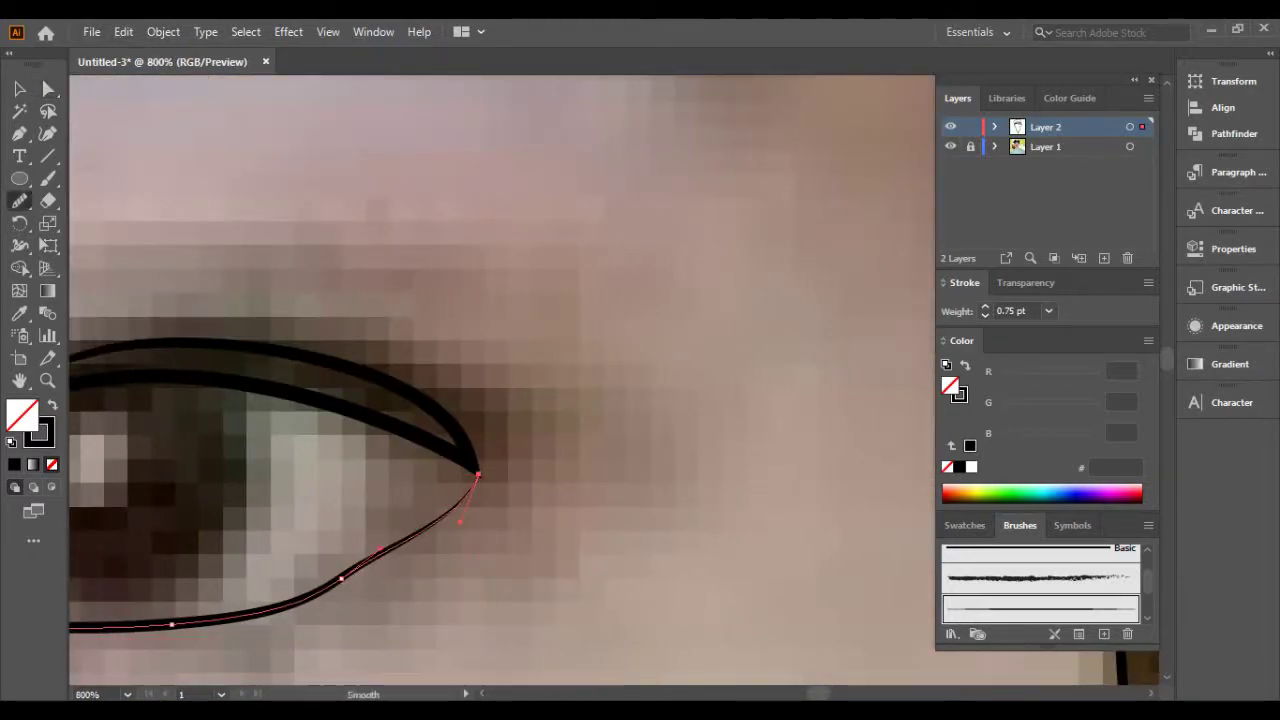
scroll(338, 583, "up", 2)
left_click_drag(383, 542, 388, 557)
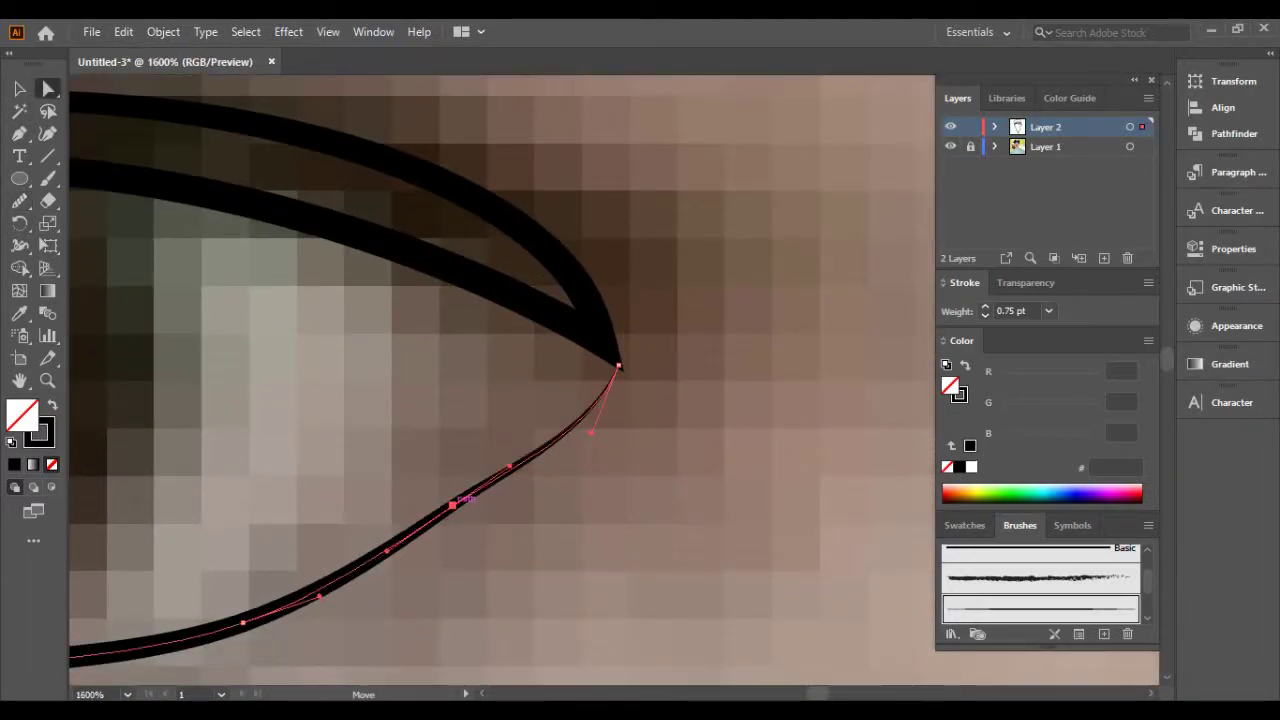
scroll(585, 430, "down", 2)
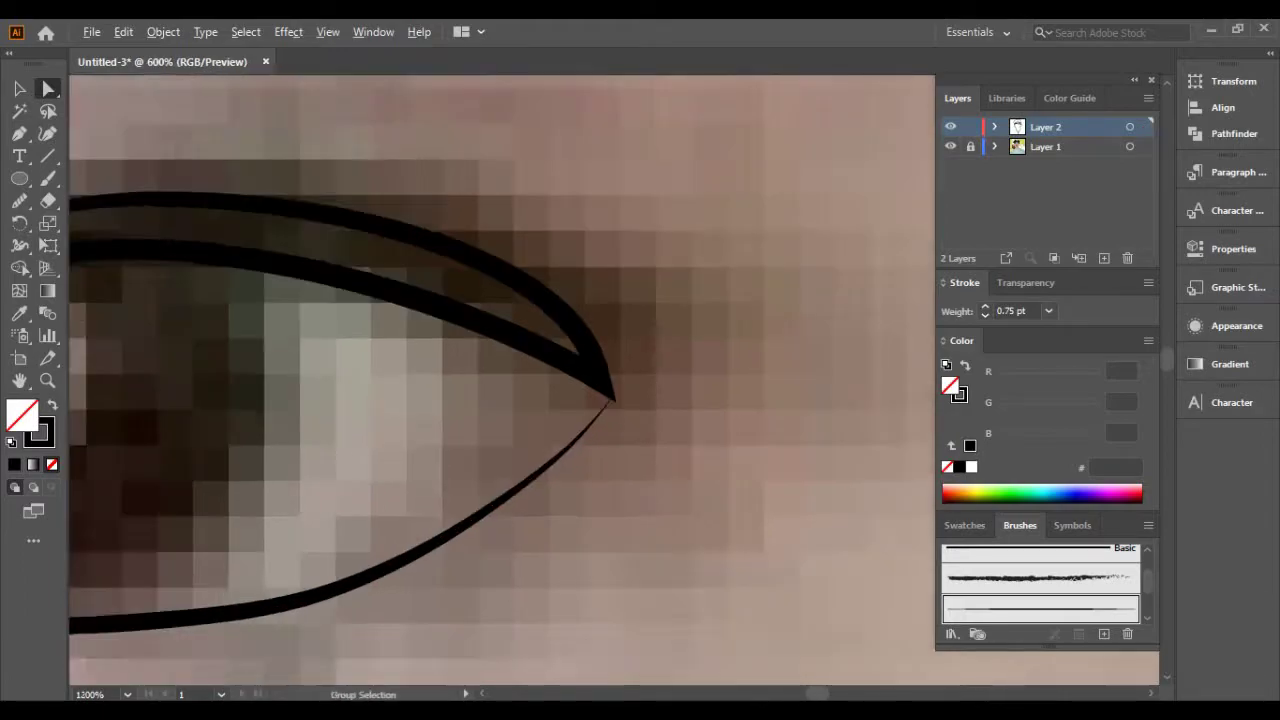
scroll(585, 430, "down", 5)
scroll(585, 430, "down", 1)
scroll(387, 510, "up", 2)
scroll(387, 510, "up", 2)
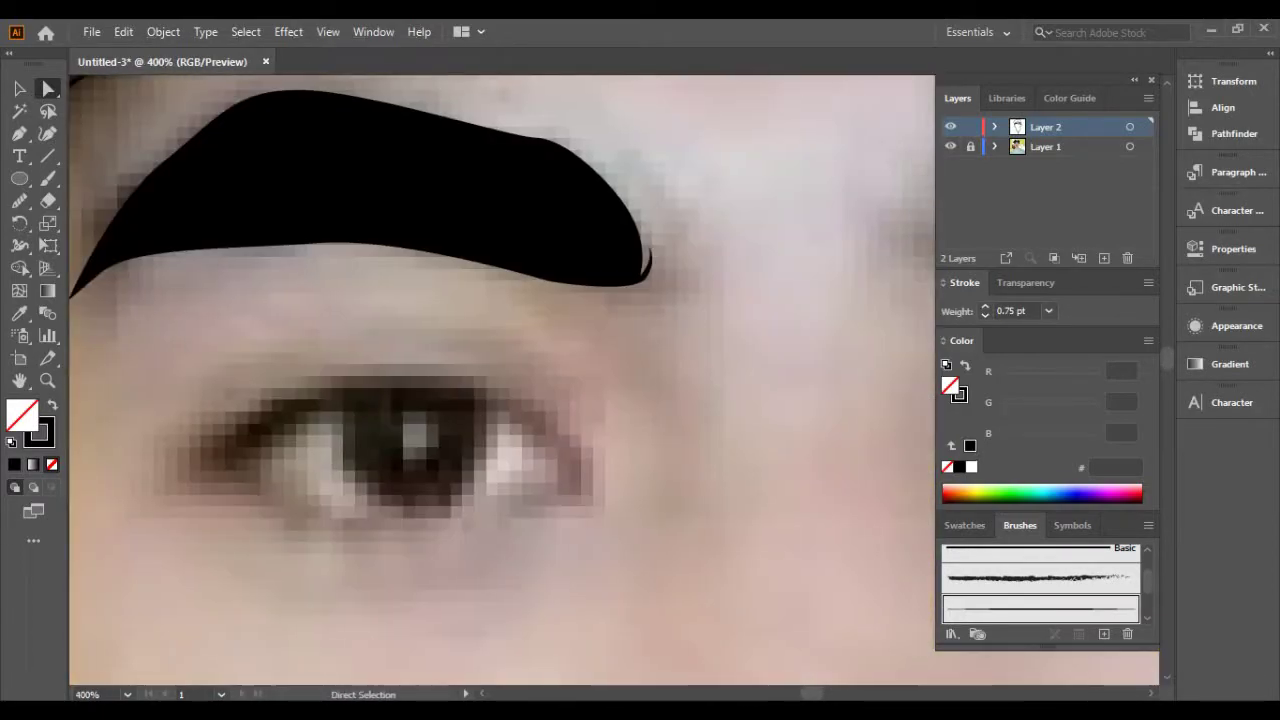
Pen-trace and reshape the second eye's upper-lid eyeliner shape.
left_click_drag(305, 410, 277, 424)
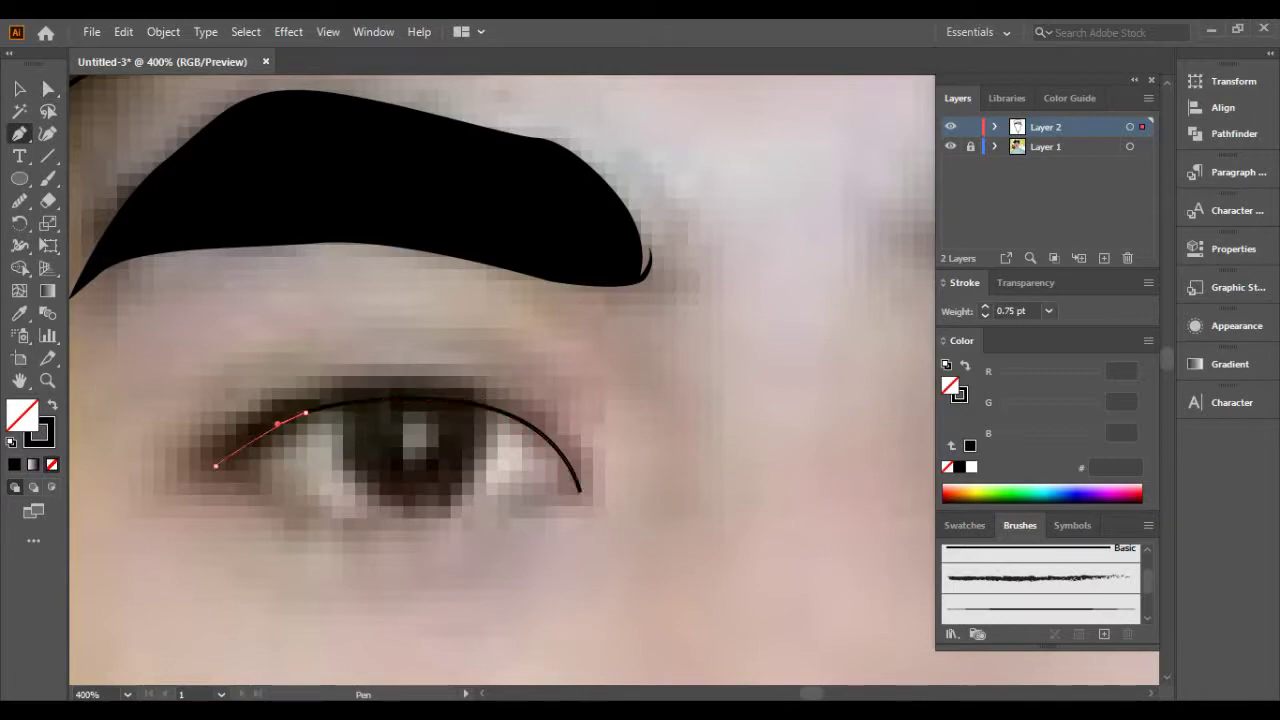
left_click(215, 465)
scroll(400, 450, "up", 1)
left_click(556, 363)
left_click_drag(317, 337, 186, 364)
left_click_drag(556, 363, 571, 370)
left_click_drag(317, 337, 358, 330)
left_click_drag(146, 443, 131, 475)
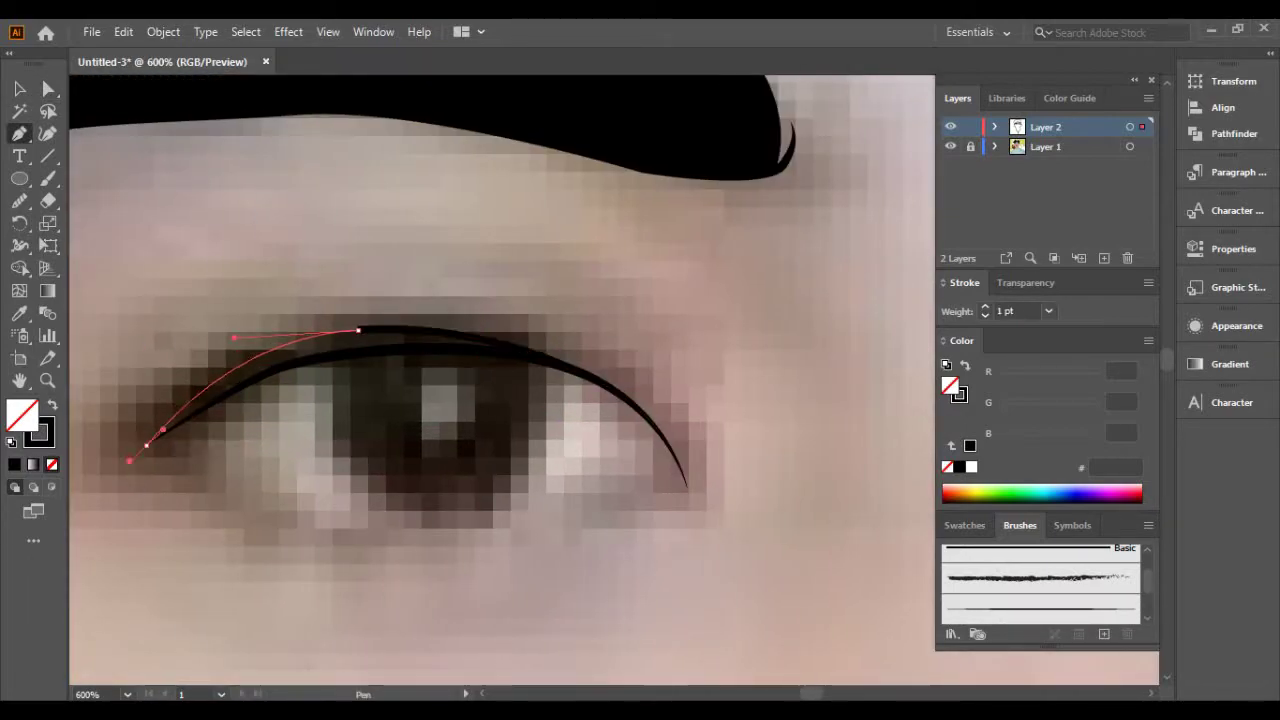
key("ctrl+shift+a")
Draw the second eye's lower-lid line and apply the tapered art brush at 0.5 pt.
scroll(500, 400, "left", 1)
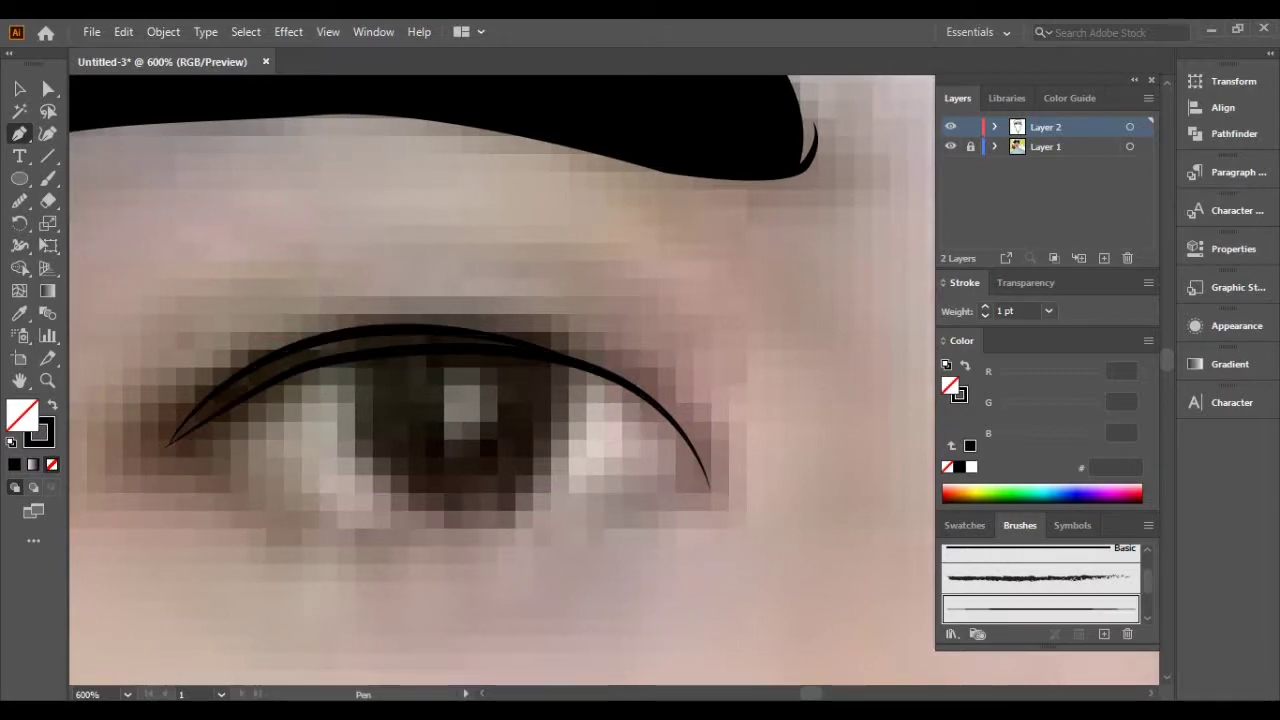
scroll(516, 521, "left", 1)
left_click(565, 521)
left_click(337, 509)
left_click(246, 428)
left_click(1040, 609)
key("ctrl+shift+a")
Inspect the second eye's inner corner, then zoom out to the whole face.
key("ctrl+minus")
scroll(500, 380, "right", 5)
key("ctrl+plus")
key("ctrl+plus")
key("ctrl+plus")
key("ctrl+plus")
key("ctrl+plus")
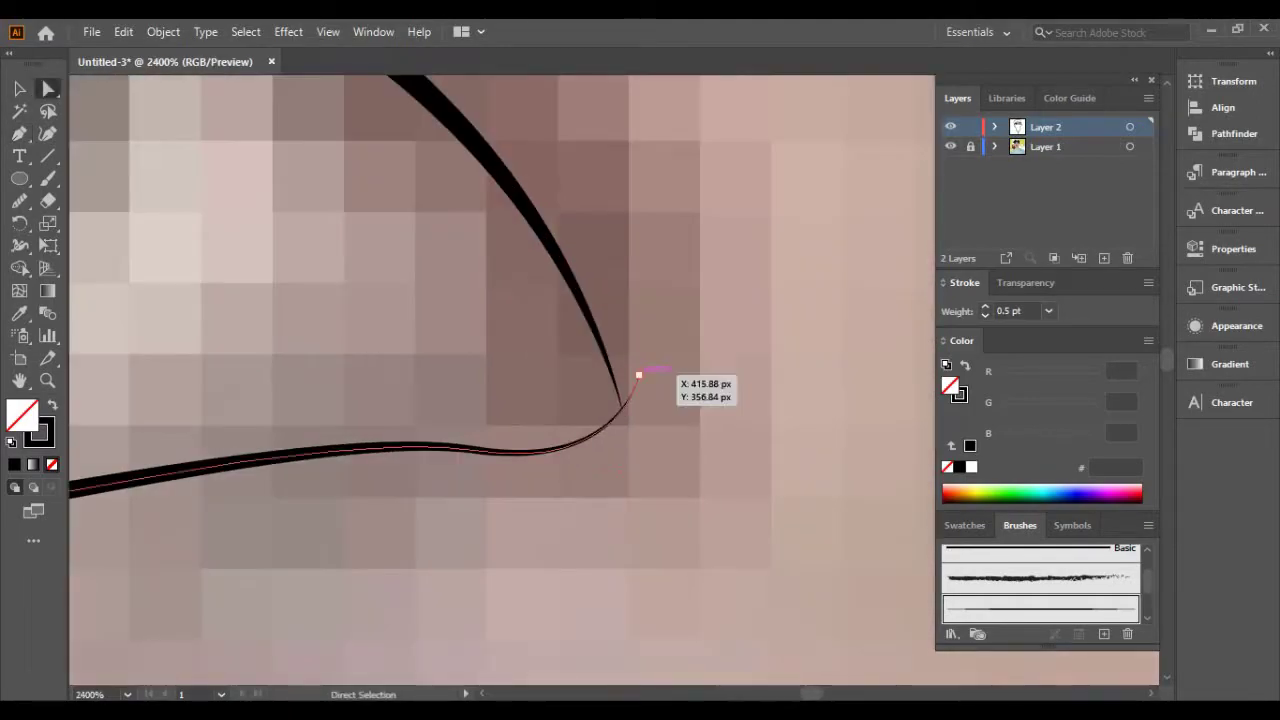
scroll(500, 380, "right", 10)
key("ctrl+1")
key("ctrl+plus")
key("ctrl+plus")
key("ctrl+plus")
key("p")
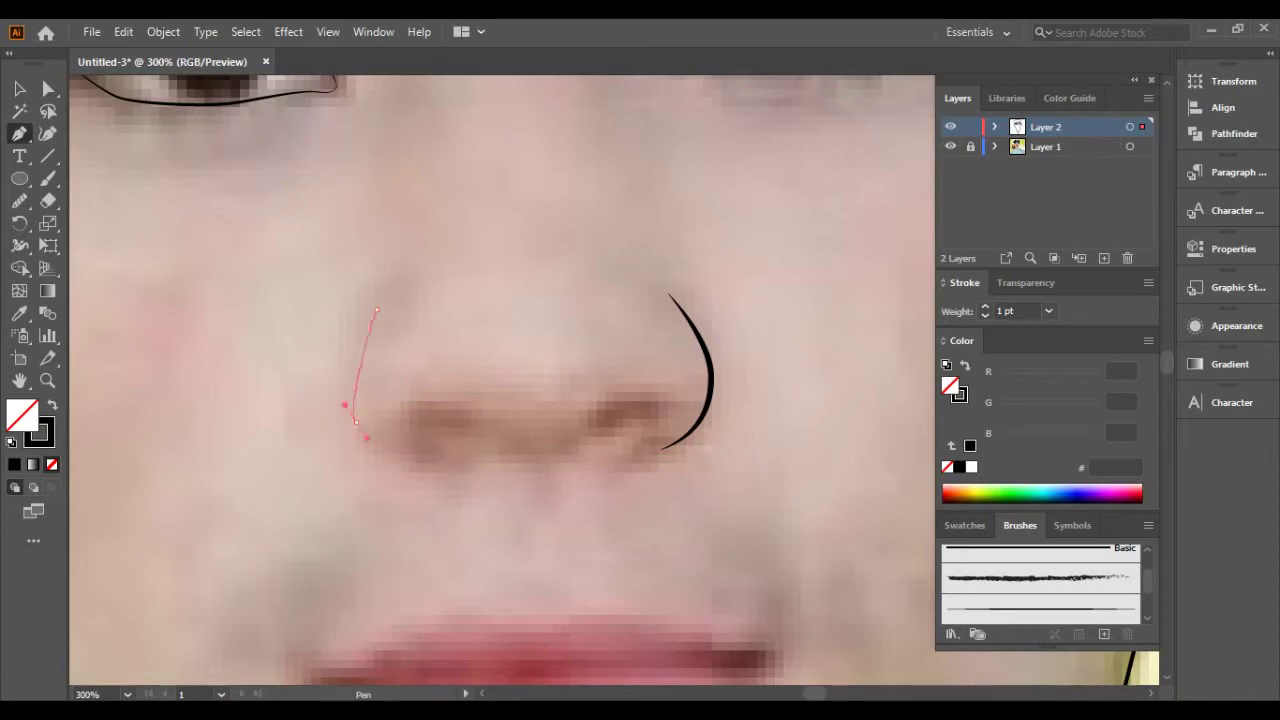
Apply the tapered brush to the nose stroke and outline both nostril shapes.
left_click(1040, 608)
key("ctrl+1")
key("ctrl+plus")
key("ctrl+plus")
key("ctrl+plus")
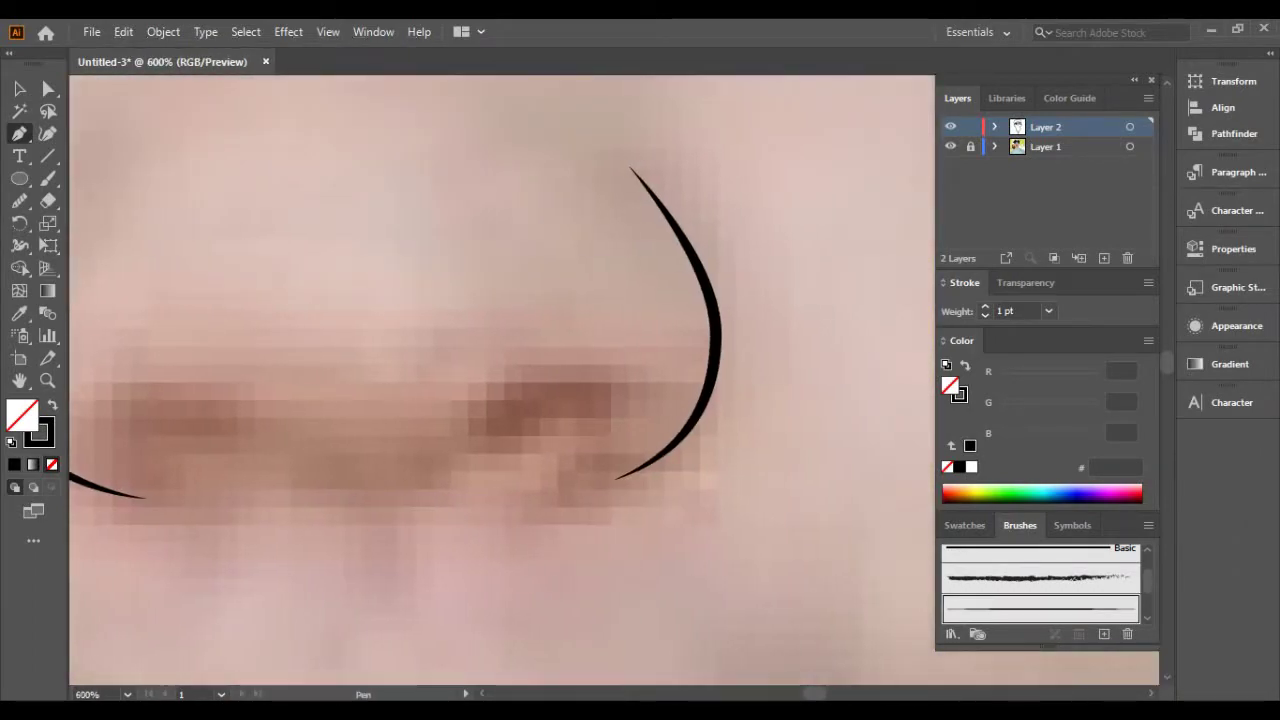
left_click(640, 390)
mouse_move(530, 432)
left_mouse_down()
mouse_move(470, 444)
mouse_move(596, 462)
left_mouse_up()
left_click(438, 462)
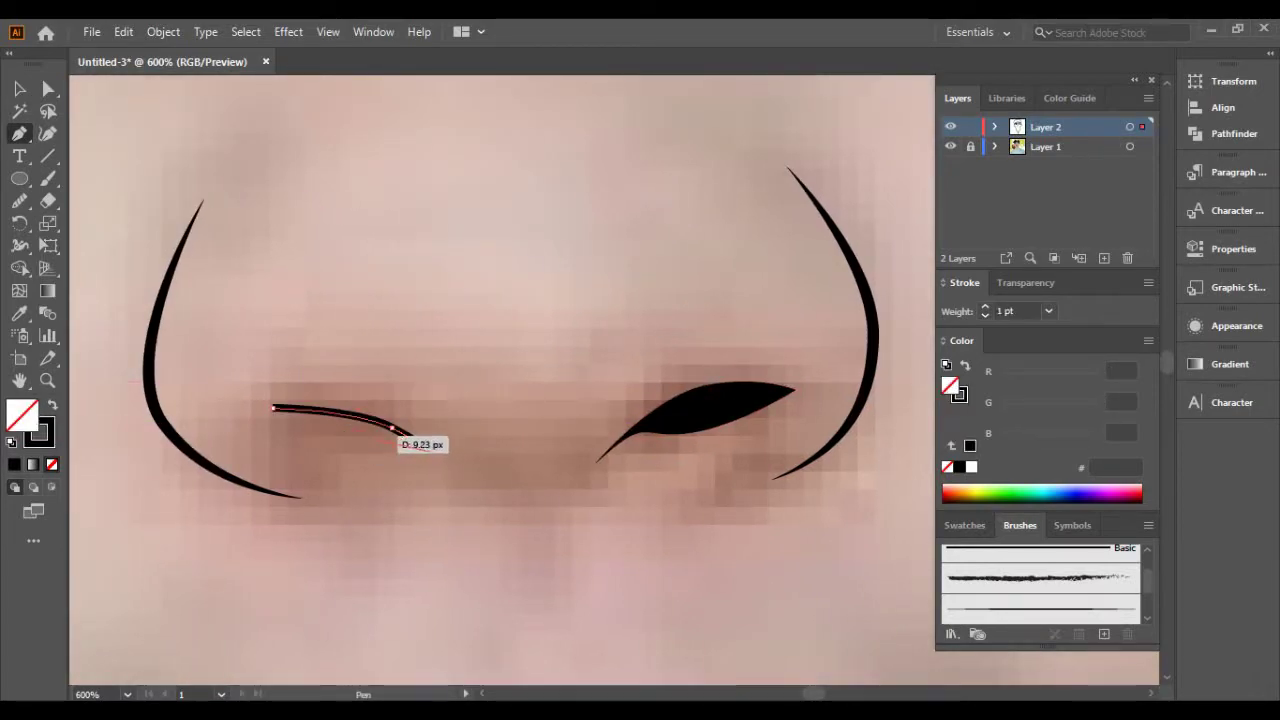
left_click(273, 408)
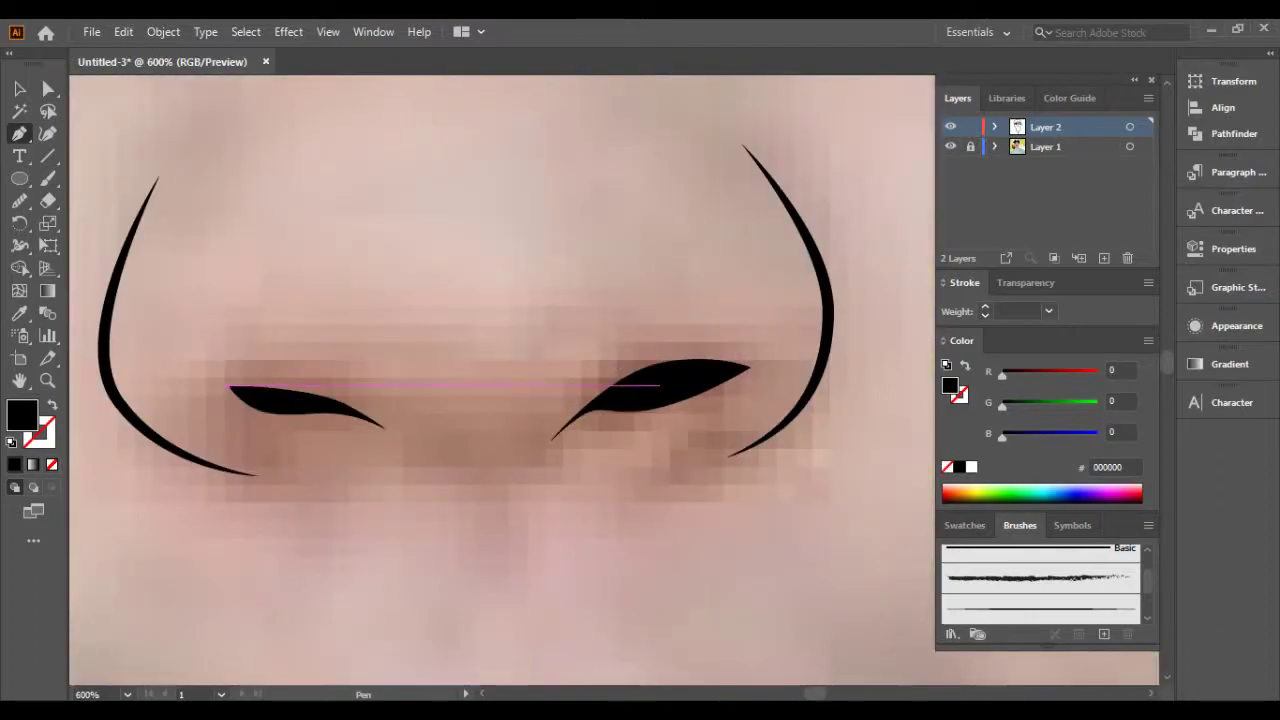
Replace the misshapen nostril with a redrawn outline filled solid black.
left_click(950, 127)
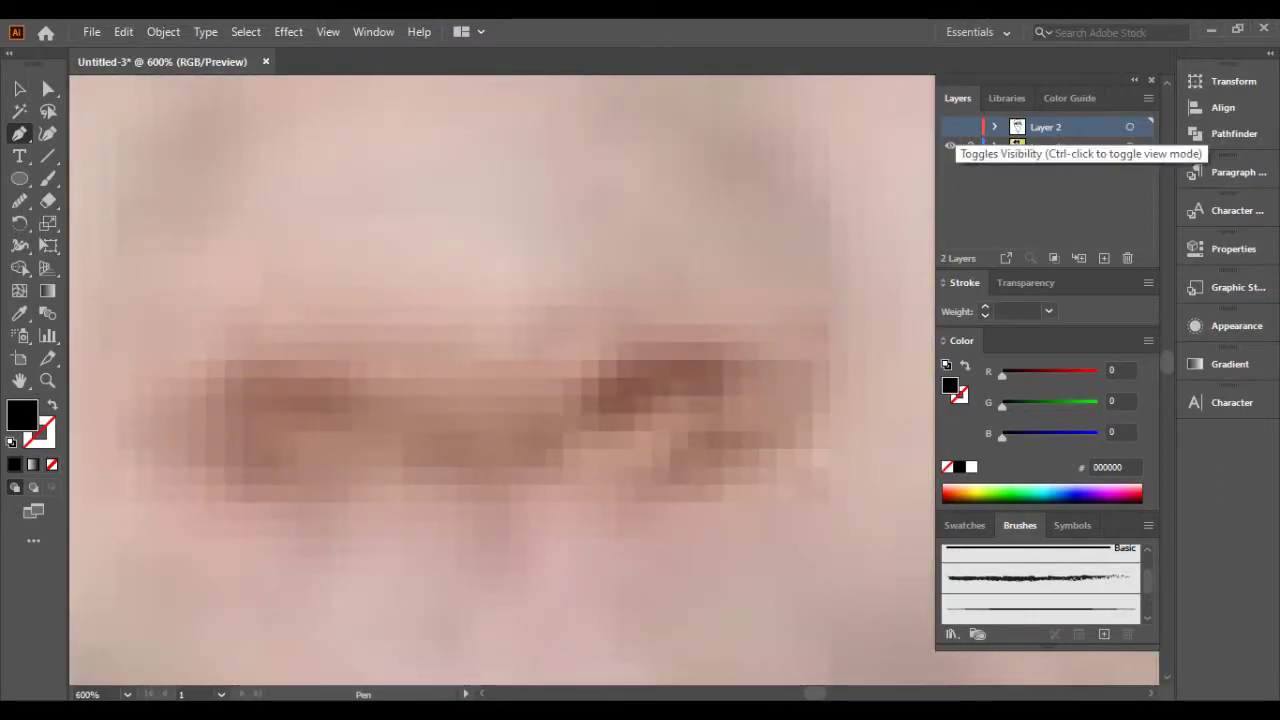
left_click(650, 385)
key("Delete")
key("p")
left_click(577, 427)
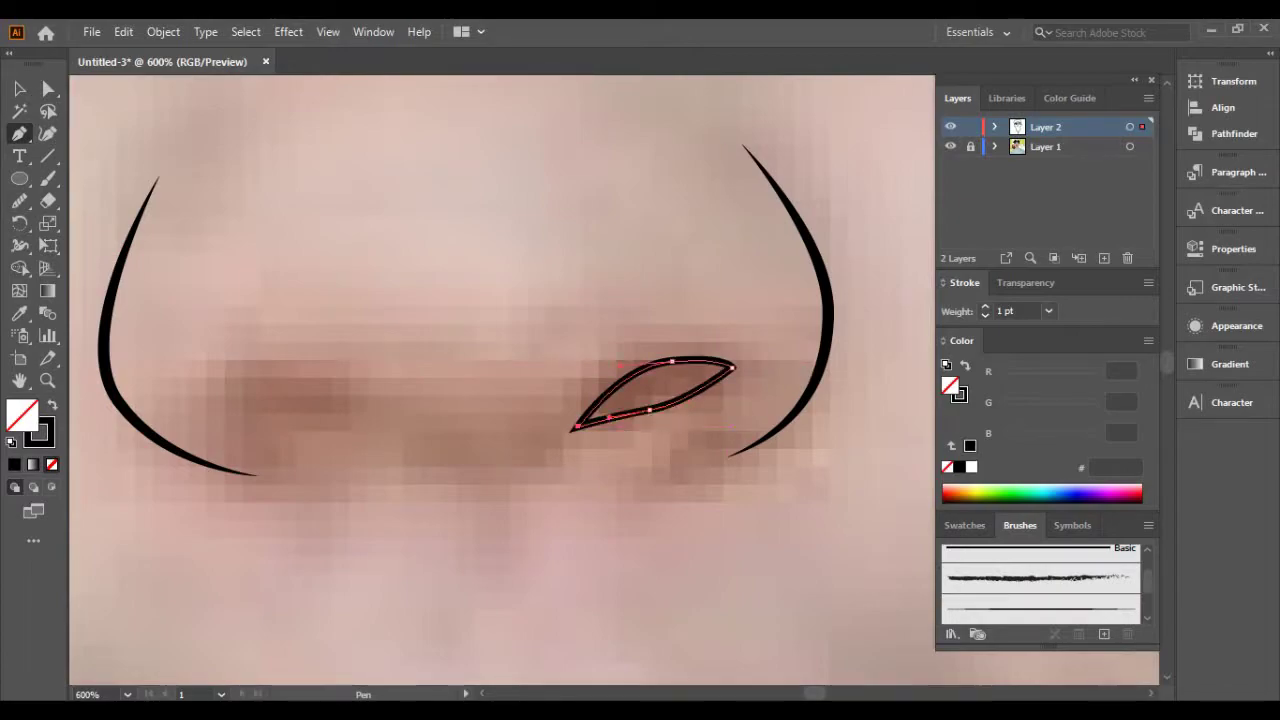
key("shift+x")
scroll(640, 380, "left", 2)
key("ctrl+shift+a")
left_click(401, 424)
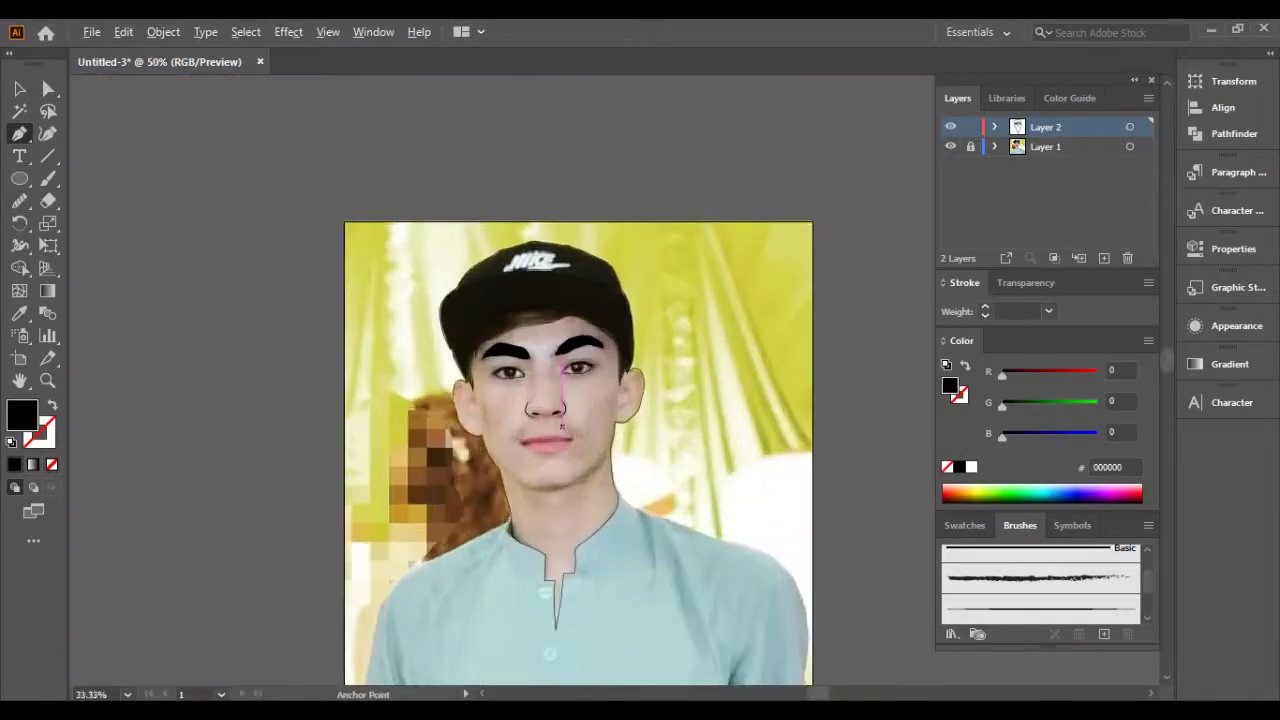
Pen-draw the bold mouth centre line from the left corner to the right corner.
scroll(592, 456, "up", 2)
scroll(592, 456, "up", 2)
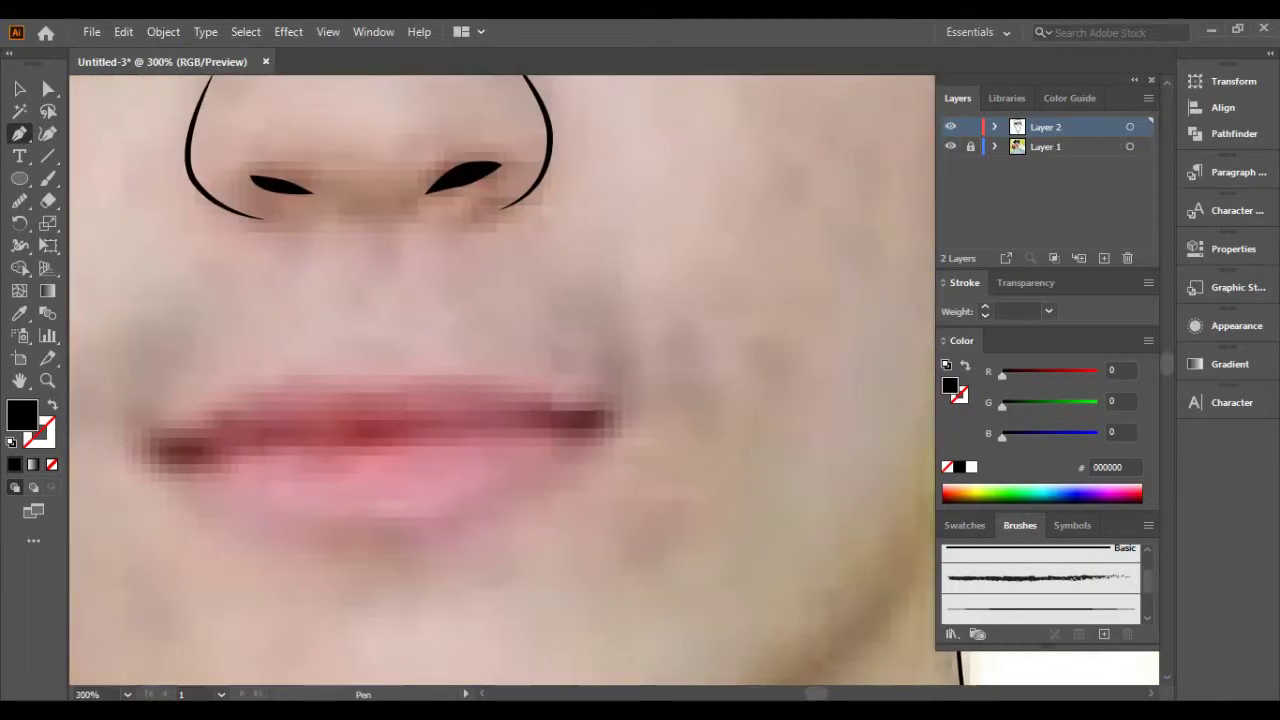
left_click(314, 444)
left_click(376, 438)
left_click(484, 428)
left_click(580, 430)
left_click_drag(595, 430, 613, 428)
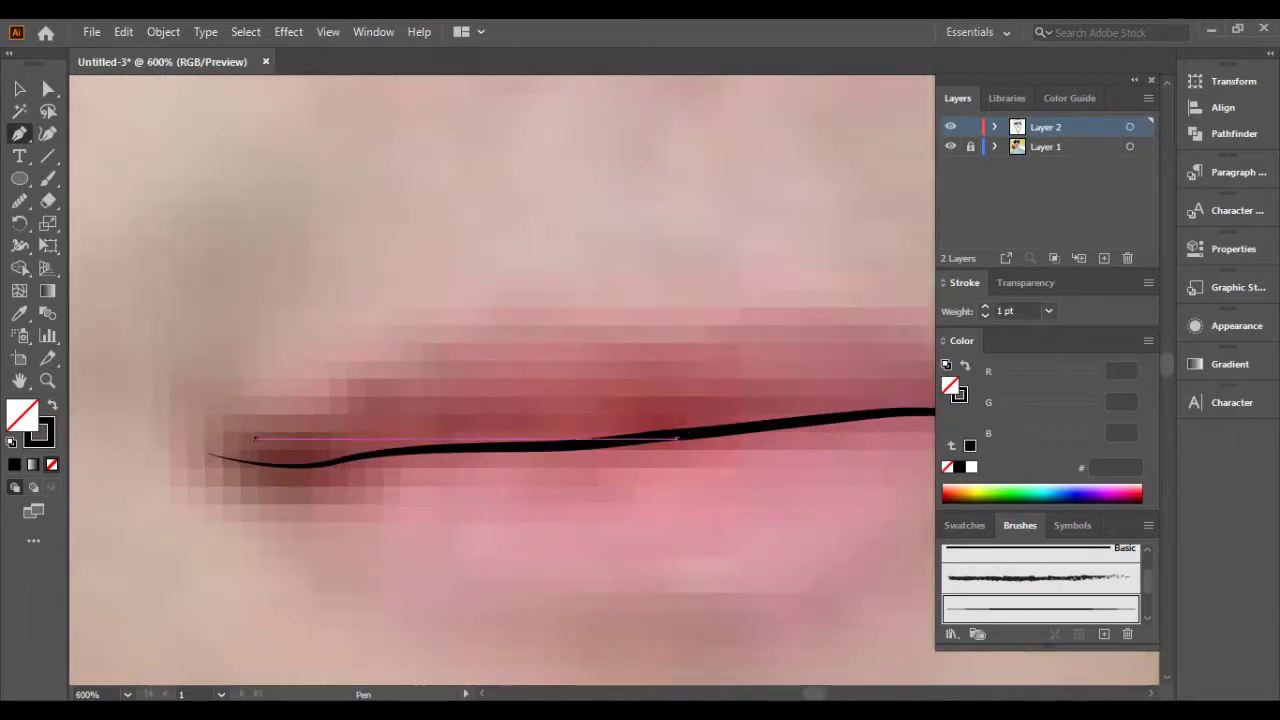
Trace the lip outline around the upper and lower lips and close it at the right corner.
left_click_drag(262, 432, 326, 398)
left_click_drag(722, 408, 752, 406)
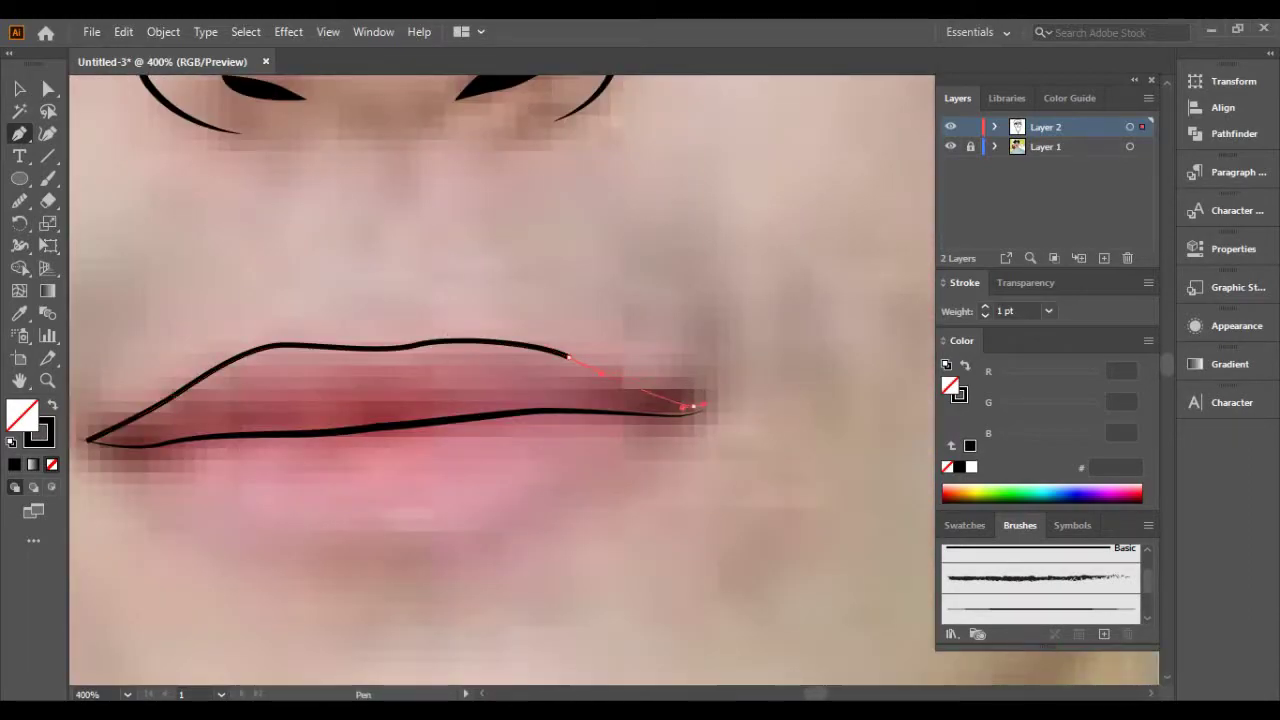
scroll(348, 434, "up", 2)
left_click_drag(176, 432, 185, 490)
scroll(185, 490, "down", 1)
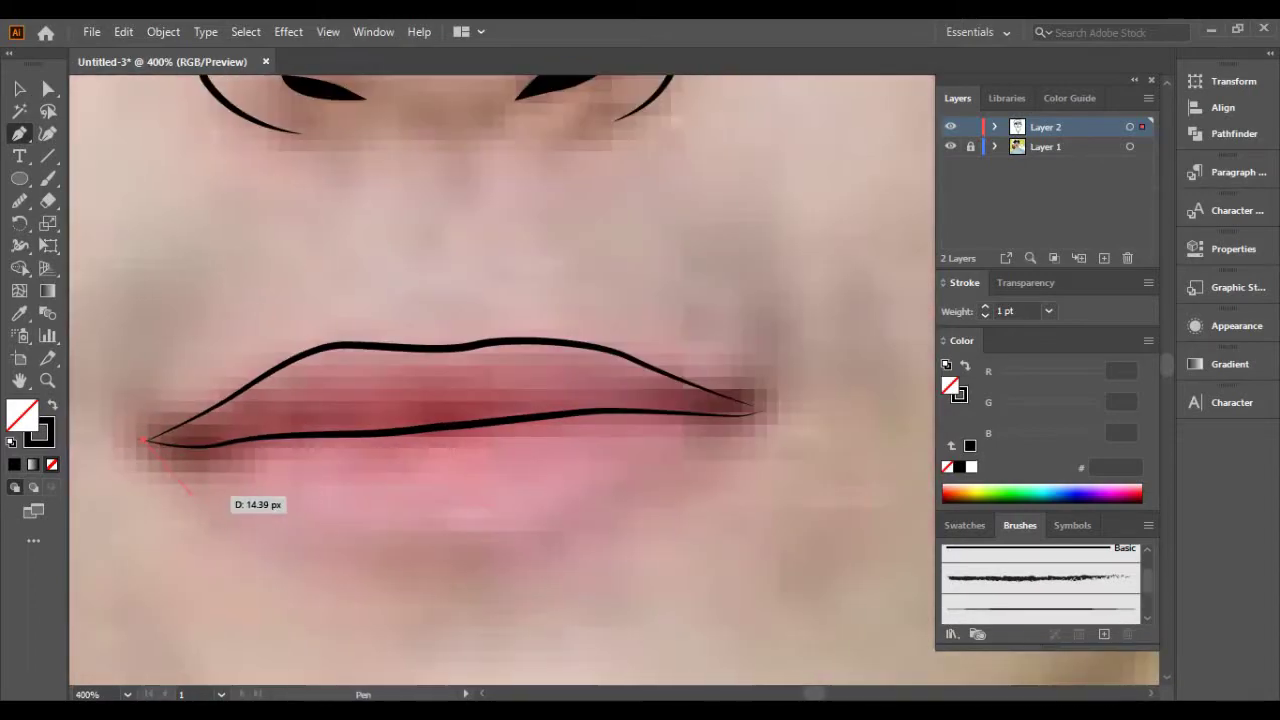
left_click_drag(531, 546, 590, 530)
left_click(714, 440)
left_click(761, 406)
Adjust the lip outline with Direct Selection so its corners meet the mouth line.
scroll(766, 425, "up", 5)
left_click_drag(697, 297, 713, 312)
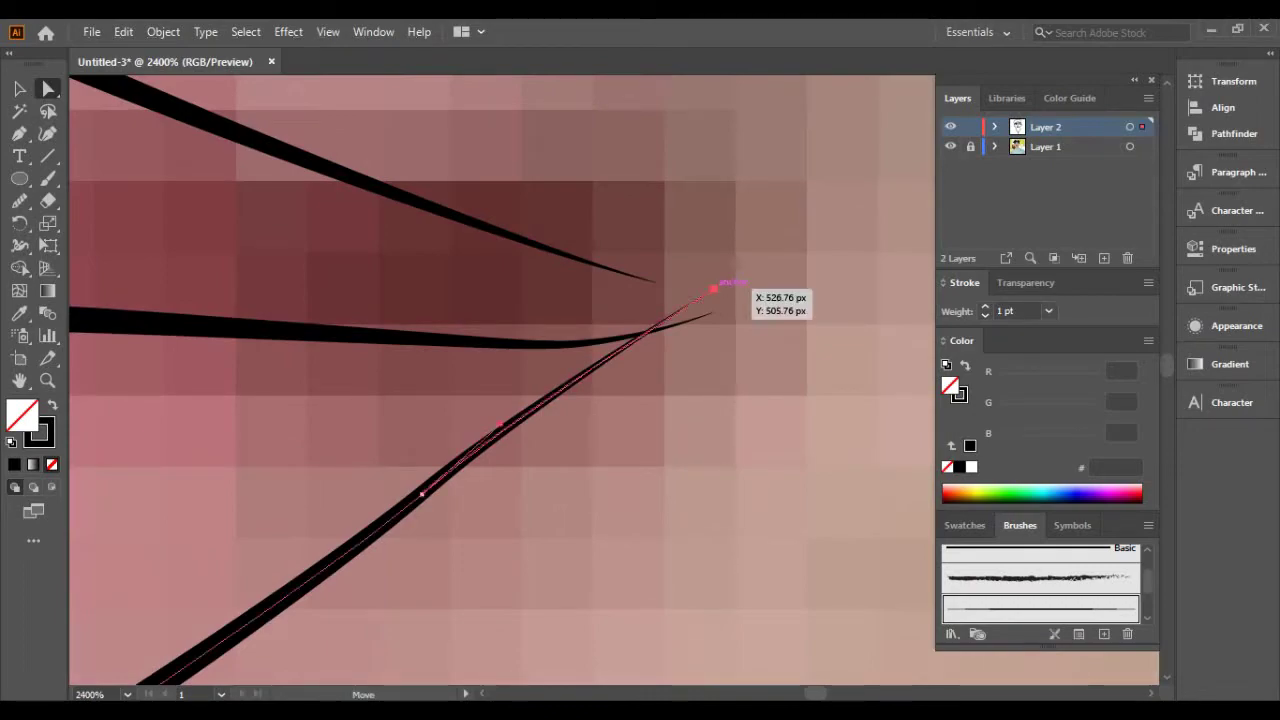
scroll(700, 350, "up", 3)
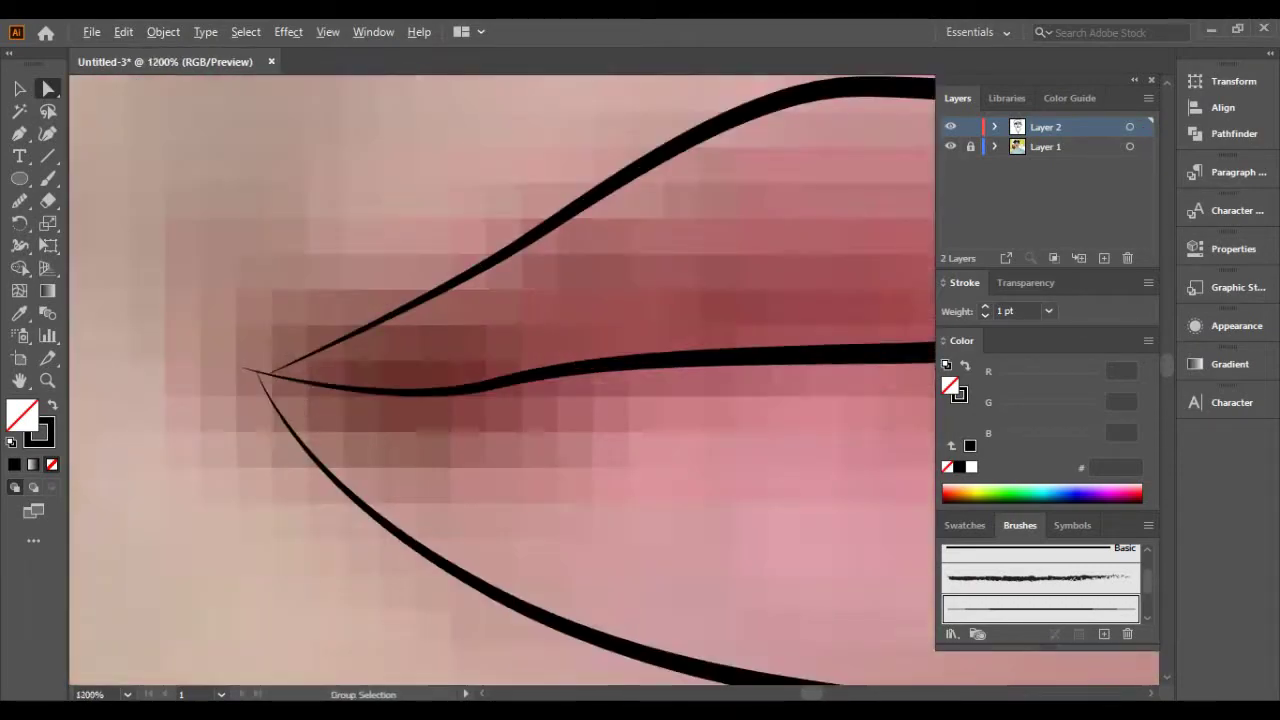
left_click(286, 368)
scroll(296, 335, "up", 3)
scroll(210, 430, "down", 4)
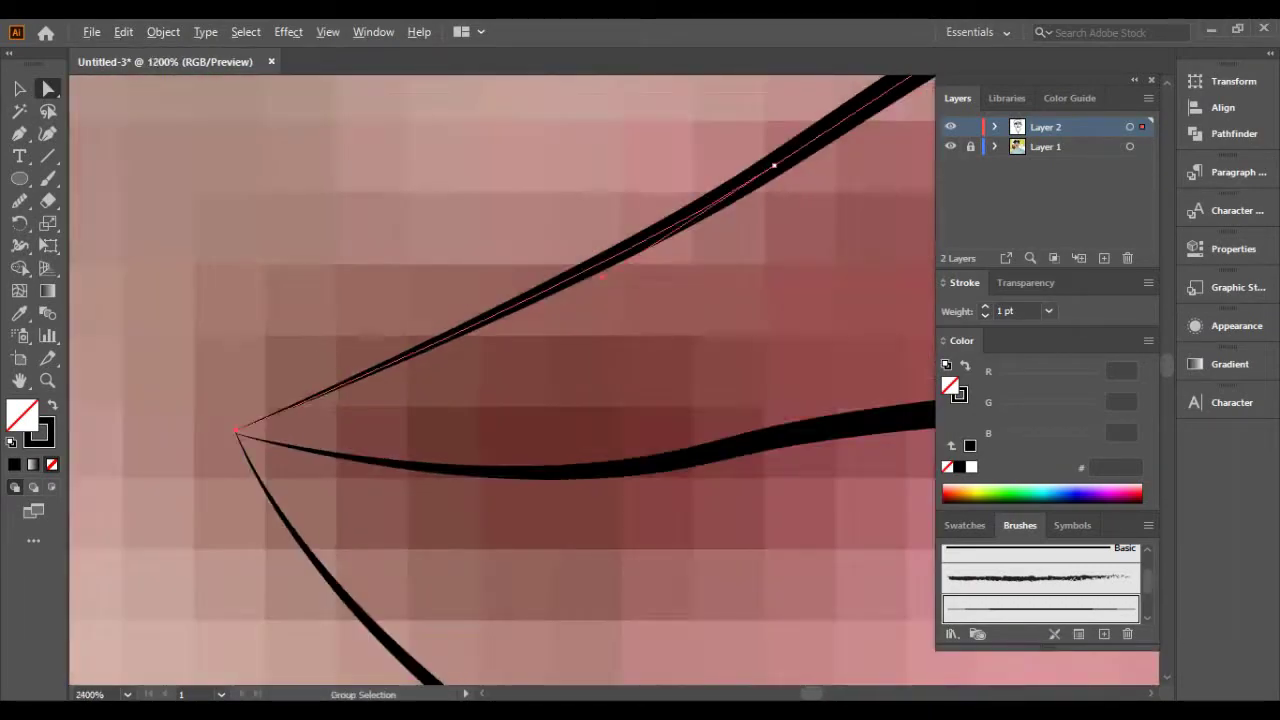
scroll(300, 380, "down", 5)
scroll(388, 303, "up", 2)
scroll(292, 320, "up", 2)
left_click(292, 320)
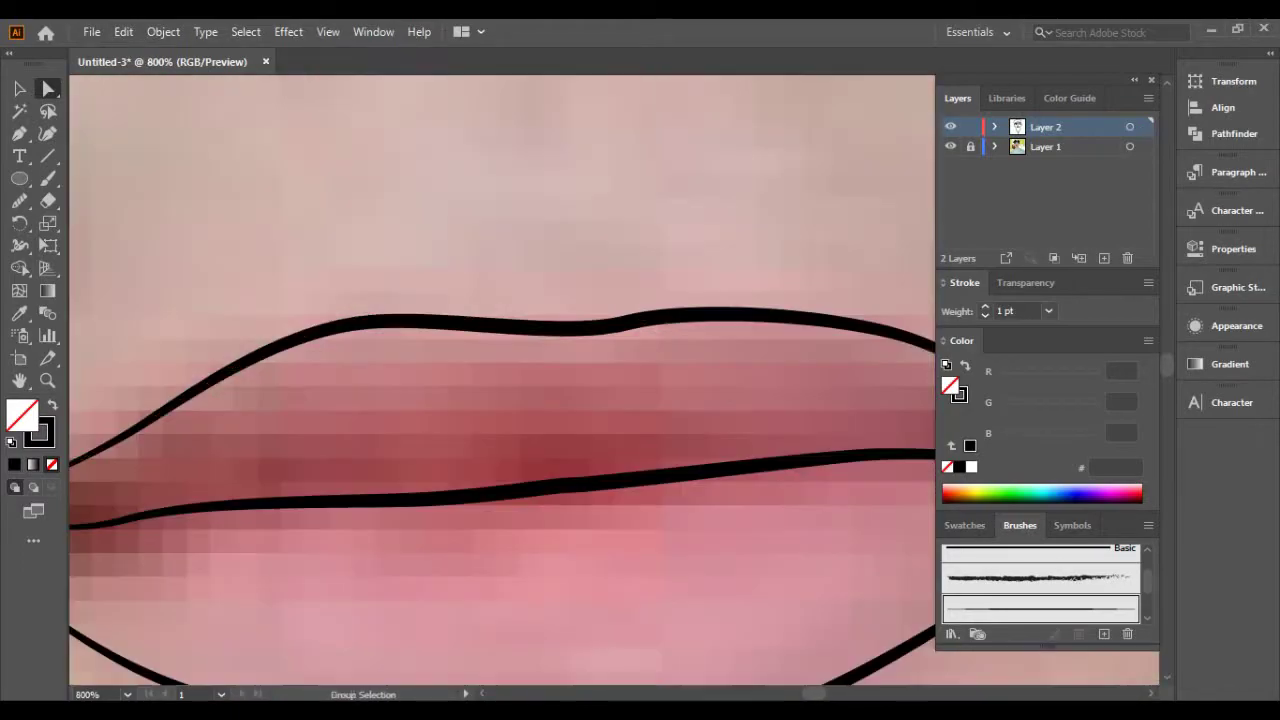
left_click_drag(395, 326, 395, 327)
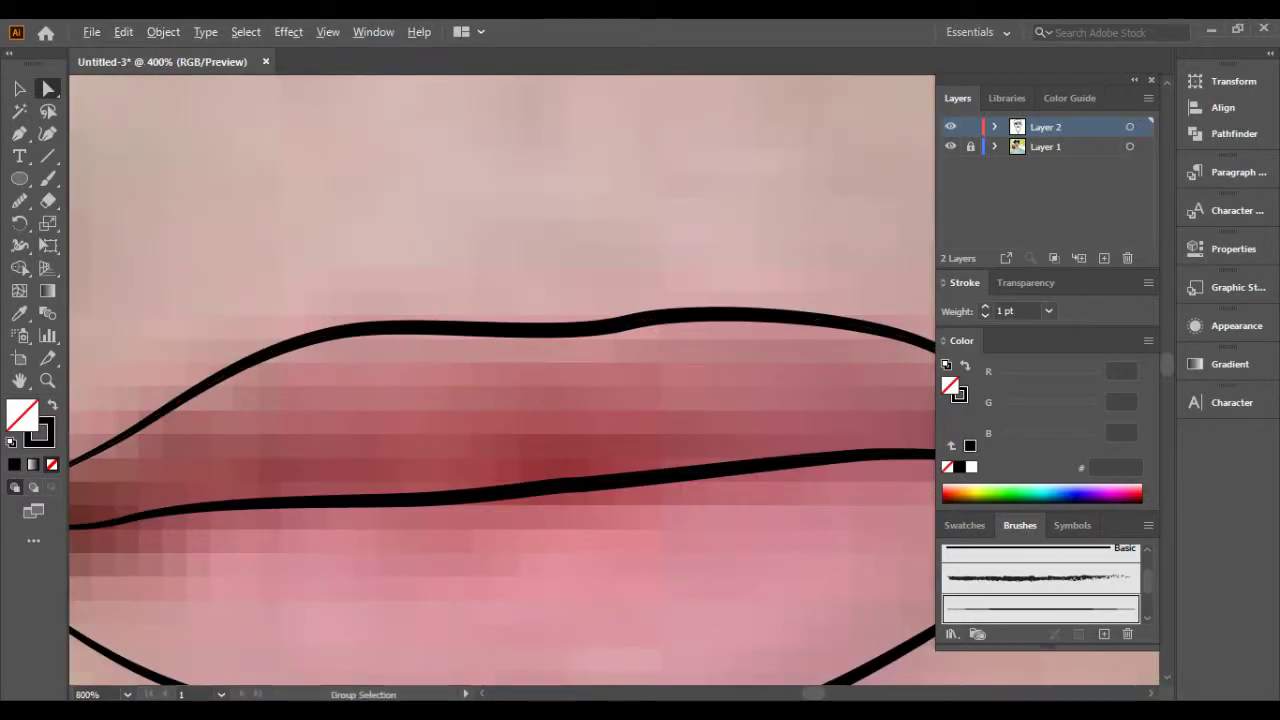
scroll(558, 296, "down", 4)
scroll(500, 380, "down", 1)
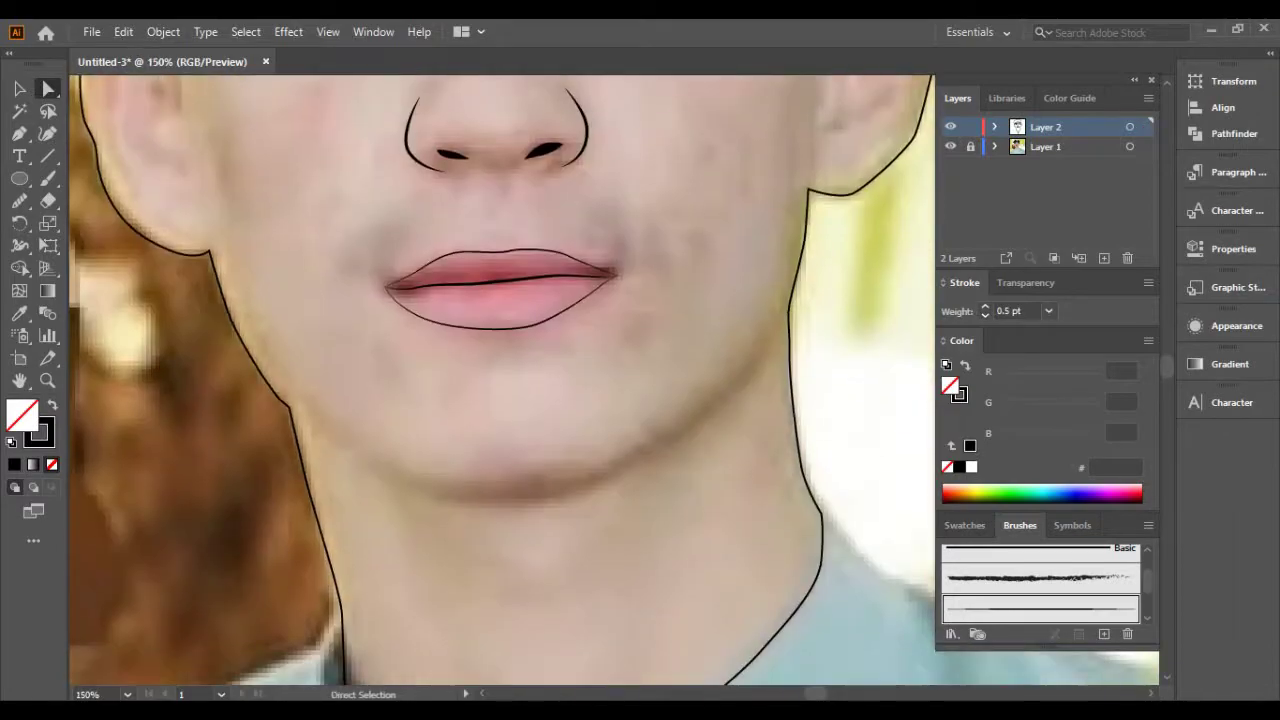
scroll(500, 380, "up", 1)
Trace a chin line up the jaw, then toggle the photo's visibility to check the line art.
key("p")
left_click(200, 408)
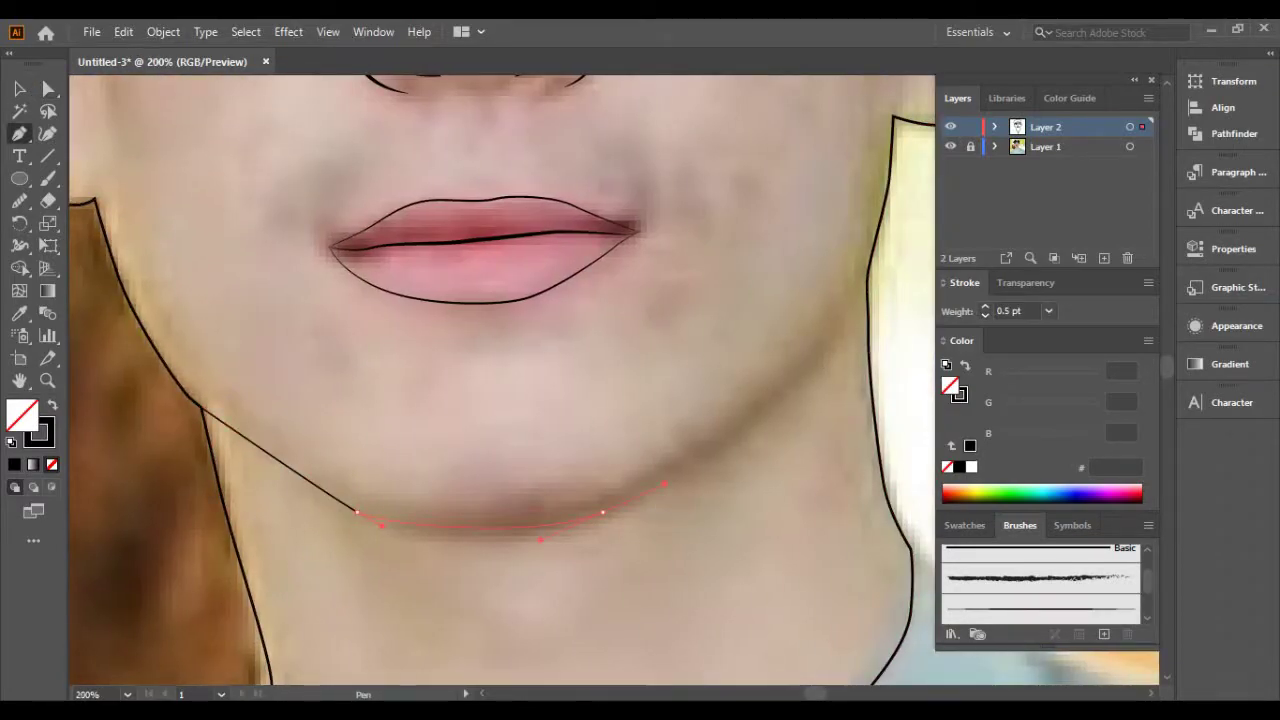
scroll(720, 440, "right", 2)
scroll(755, 320, "right", 3)
left_click(720, 269)
scroll(715, 260, "up", 2)
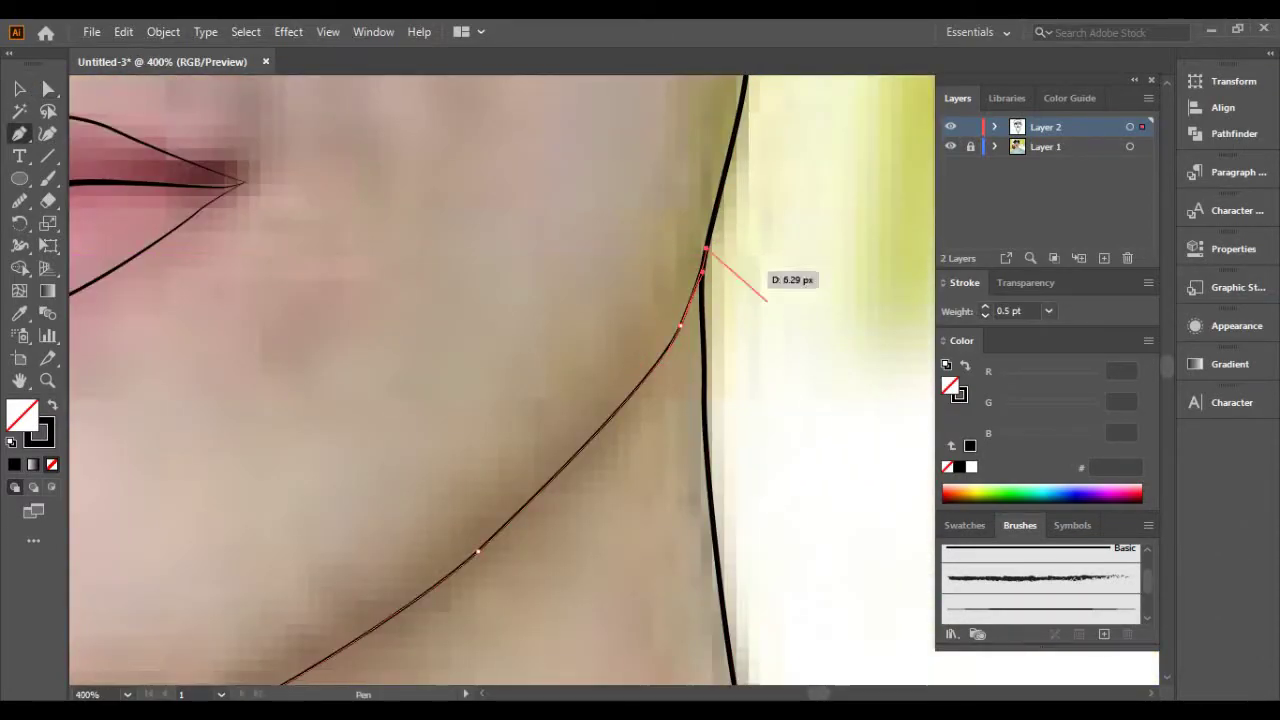
scroll(500, 380, "down", 2)
scroll(500, 380, "down", 3)
left_click(950, 146)
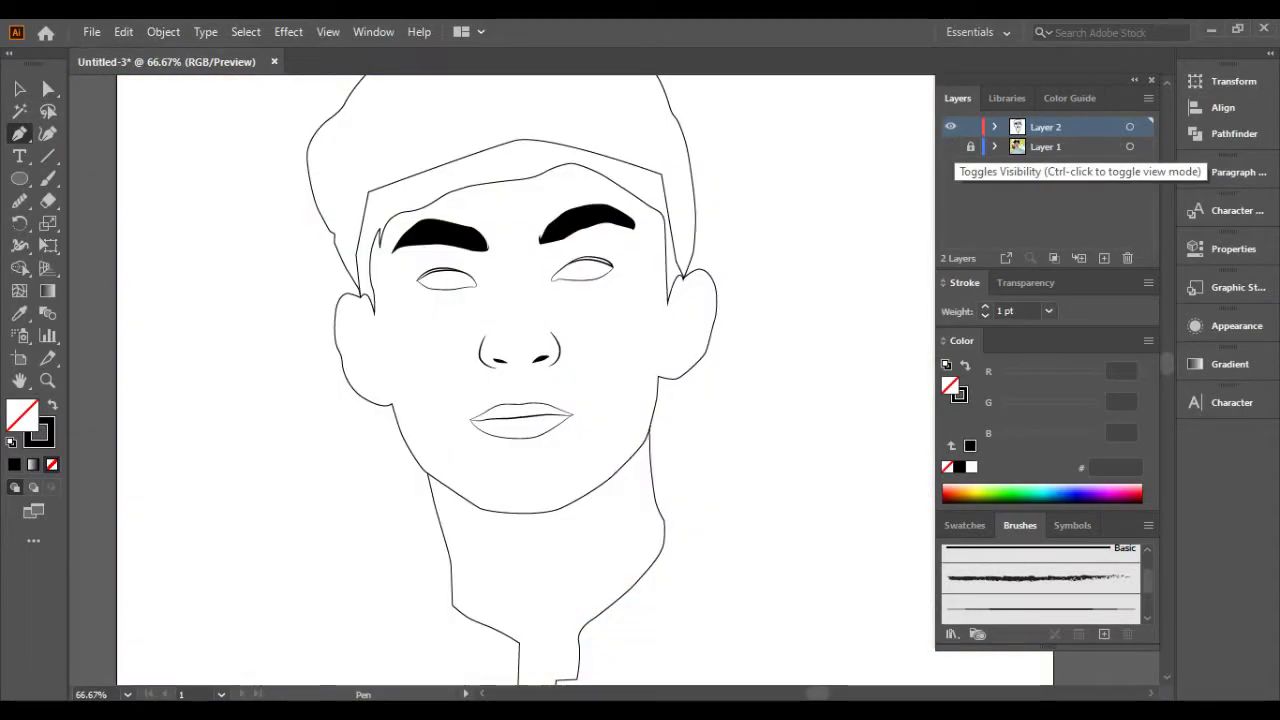
left_click(950, 146)
Add Layer 3 and pen-trace the skin shape around the neck, head and cap edge.
left_click(1104, 258)
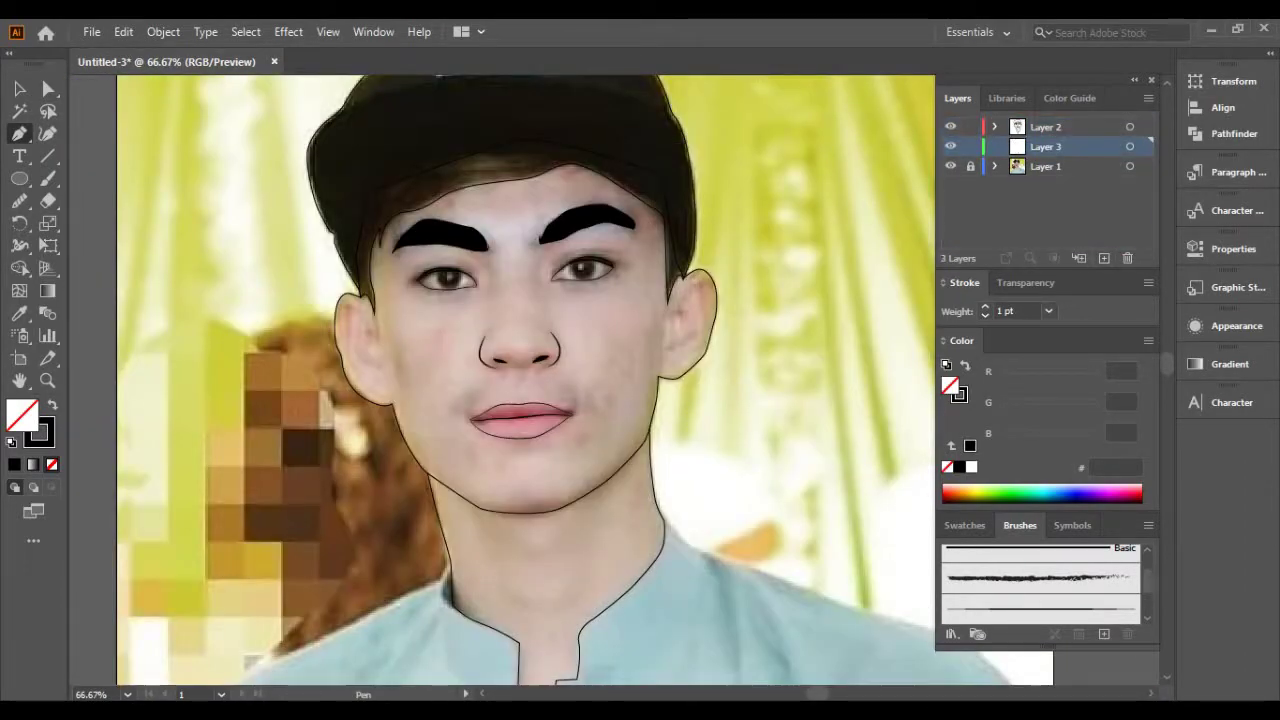
scroll(391, 376, "up", 2)
scroll(543, 329, "down", 2)
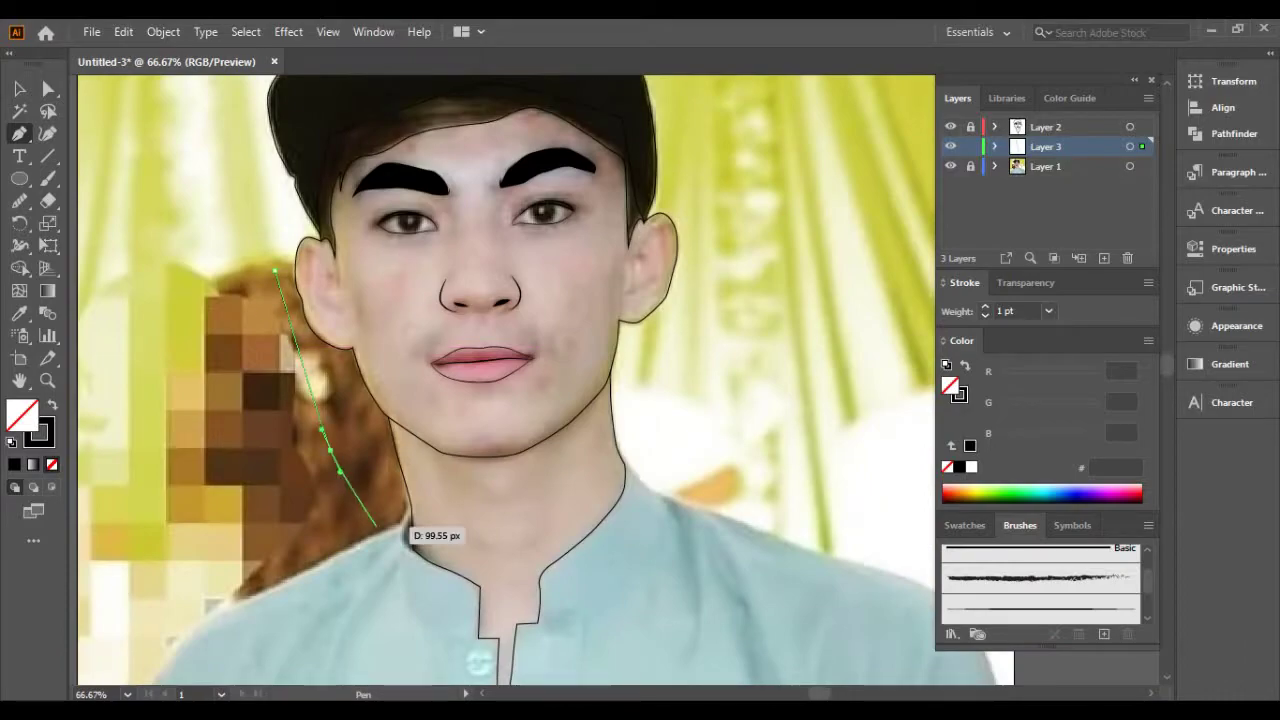
scroll(367, 518, "down", 2)
left_click(480, 600)
scroll(680, 560, "up", 2)
left_click(705, 370)
scroll(705, 370, "up", 1)
left_click_drag(533, 238, 480, 236)
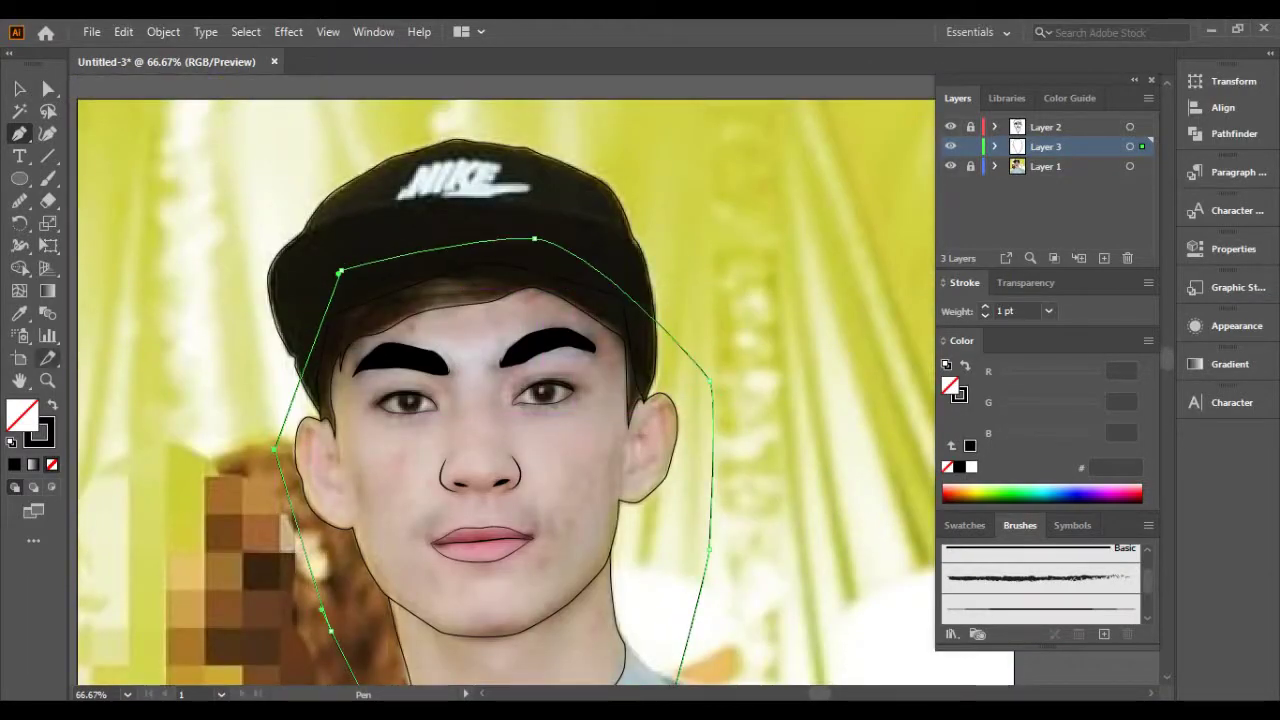
Sample the skin colour from the photo with the Eyedropper and lighten it to a light peach.
key("i")
left_click(560, 470)
left_click_drag(1067, 407, 1073, 407)
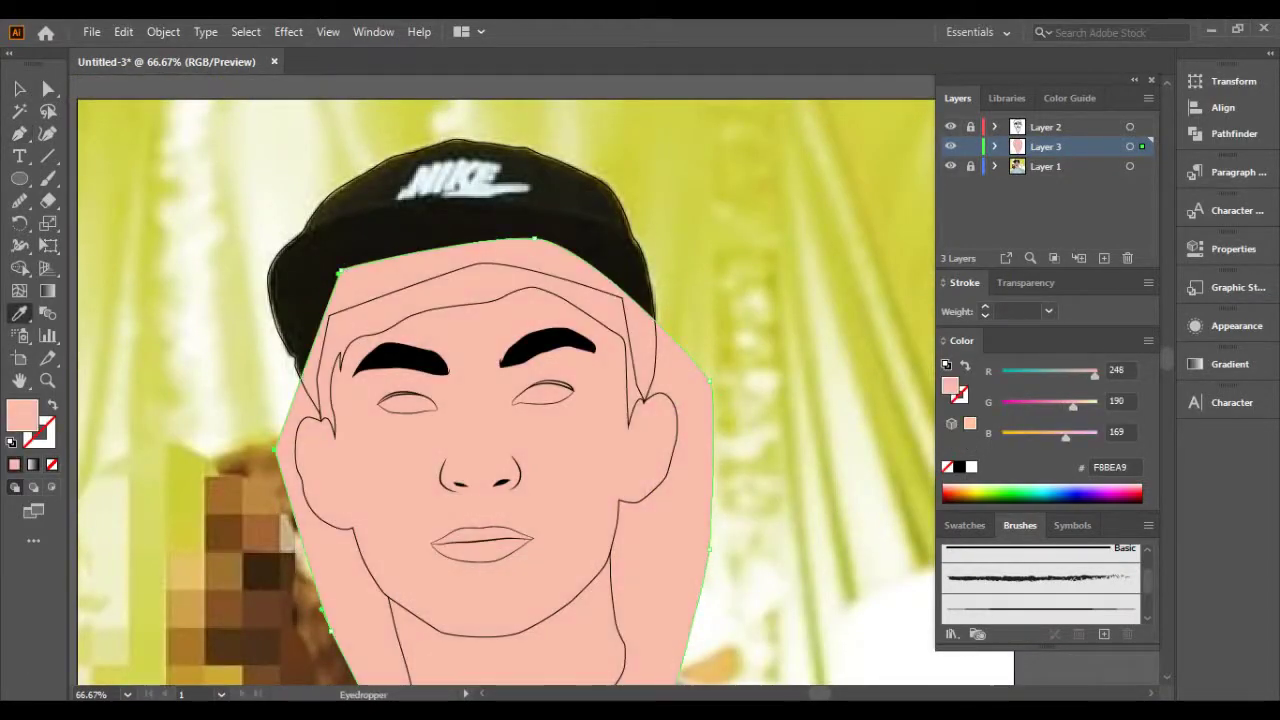
left_click(1040, 492, "shift")
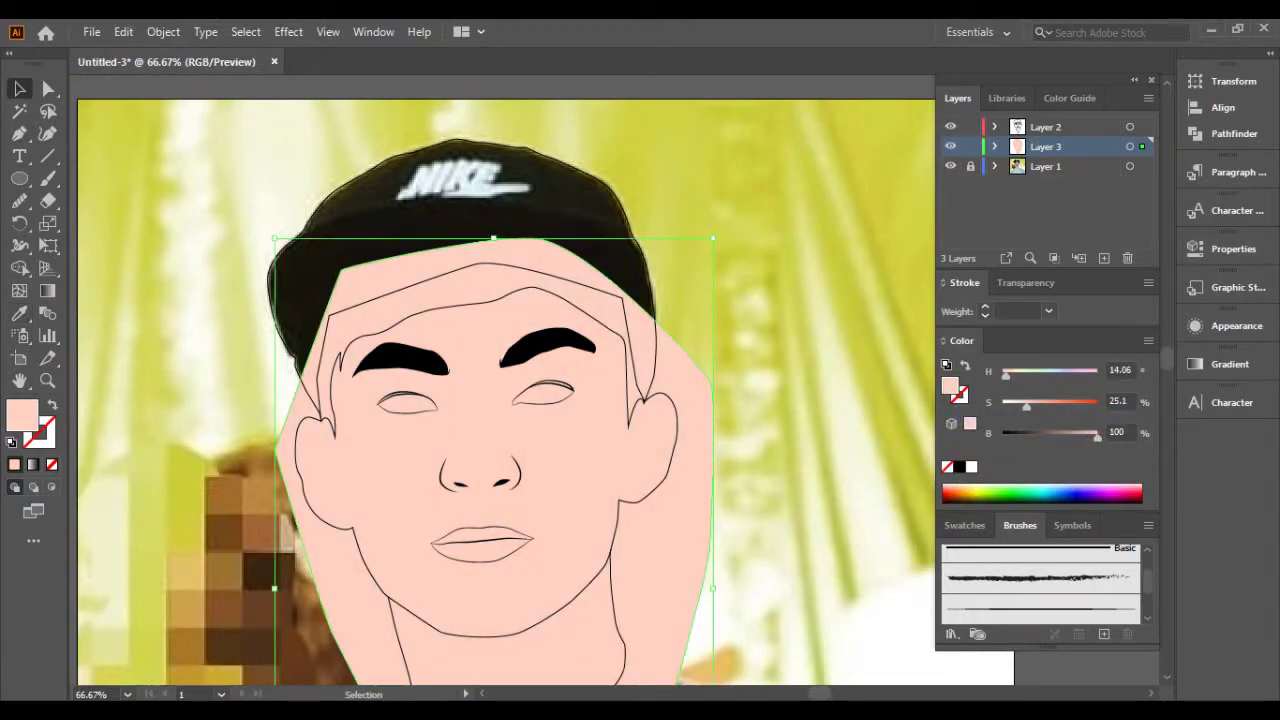
key("ctrl+1")
Lock the line-art layer, view the skin layer as outlines, and start the face shading path.
left_click(970, 127)
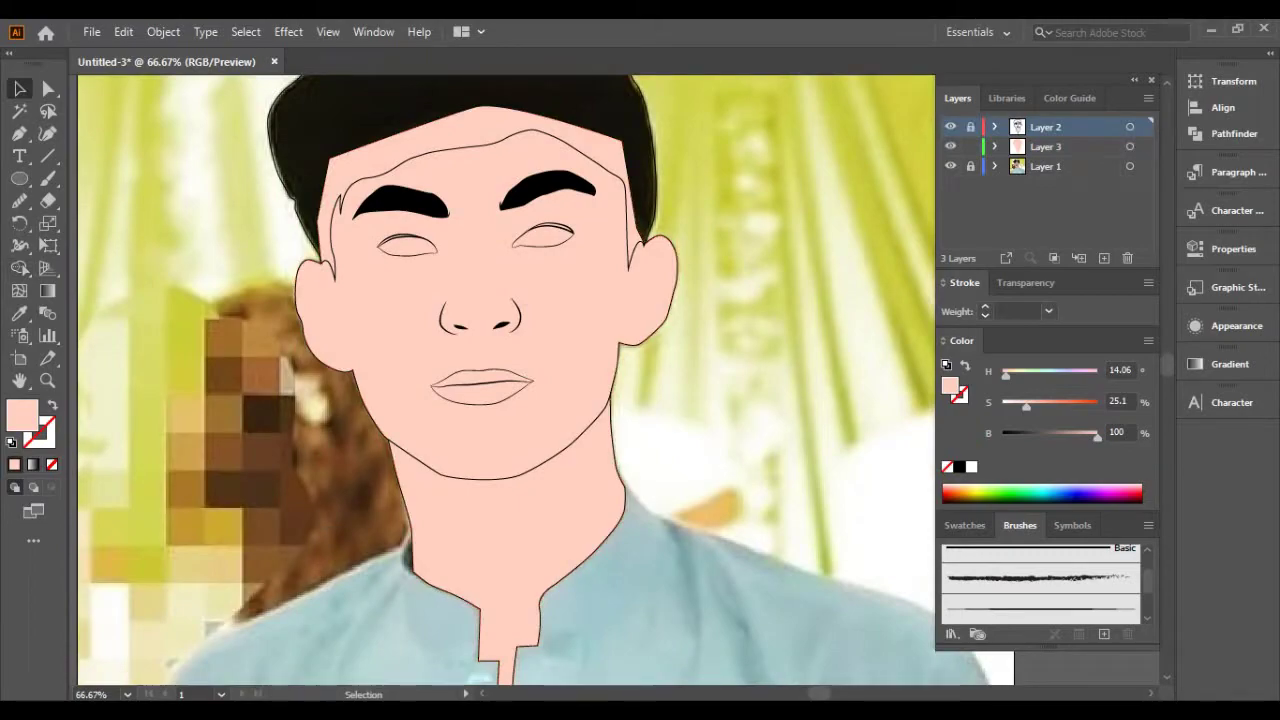
scroll(440, 295, "up", 2)
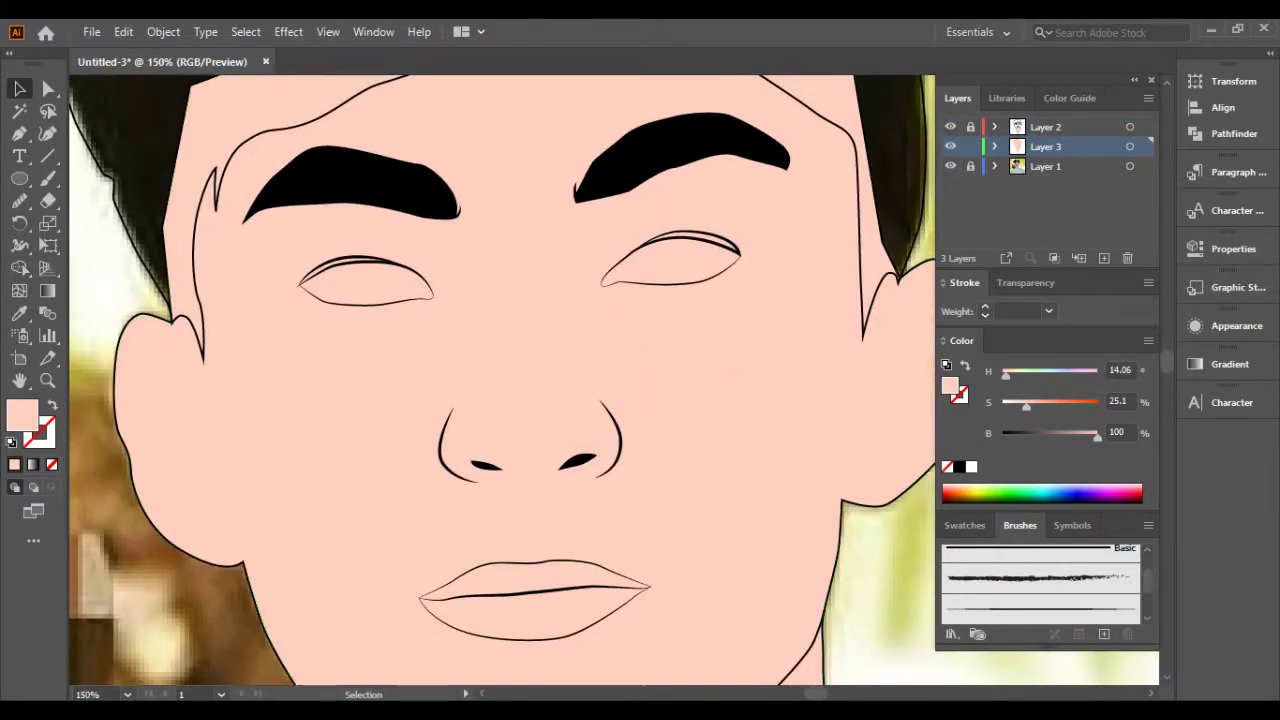
left_click(950, 146, "ctrl")
key("ctrl+minus")
key("ctrl+minus")
key("p")
key("ctrl+1")
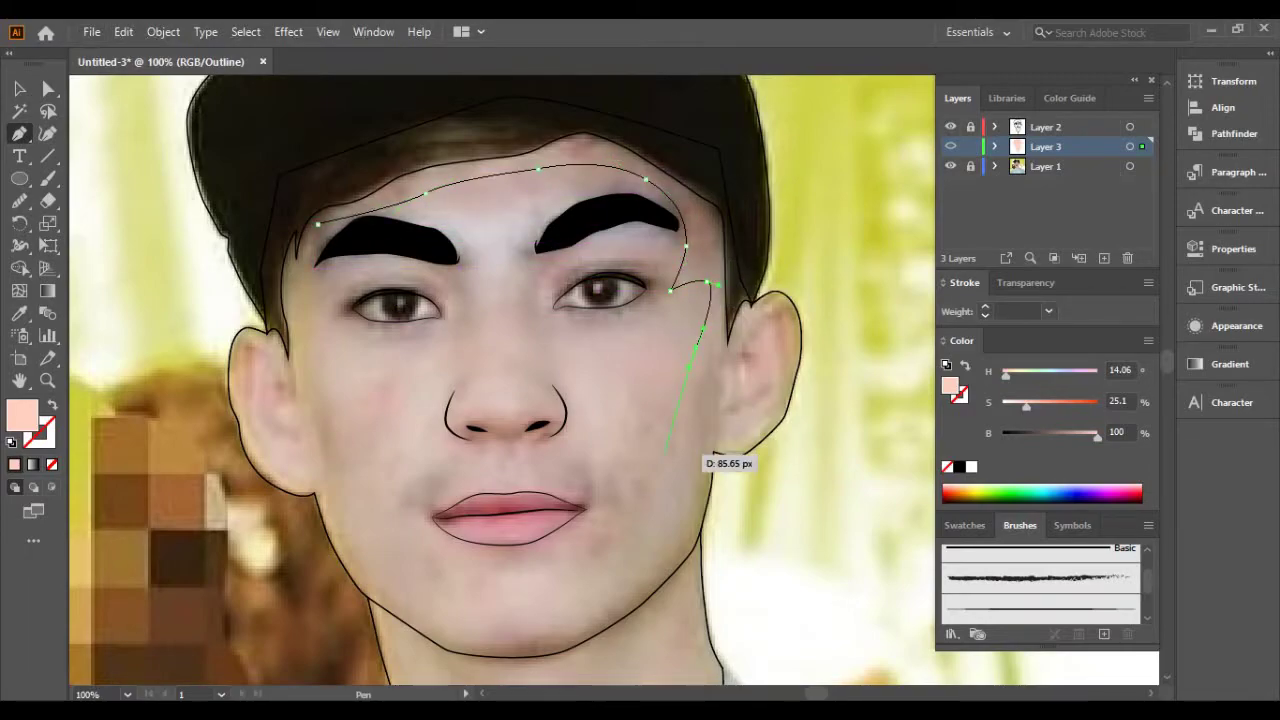
scroll(666, 452, "down", 1)
left_click(663, 495)
scroll(578, 492, "down", 2)
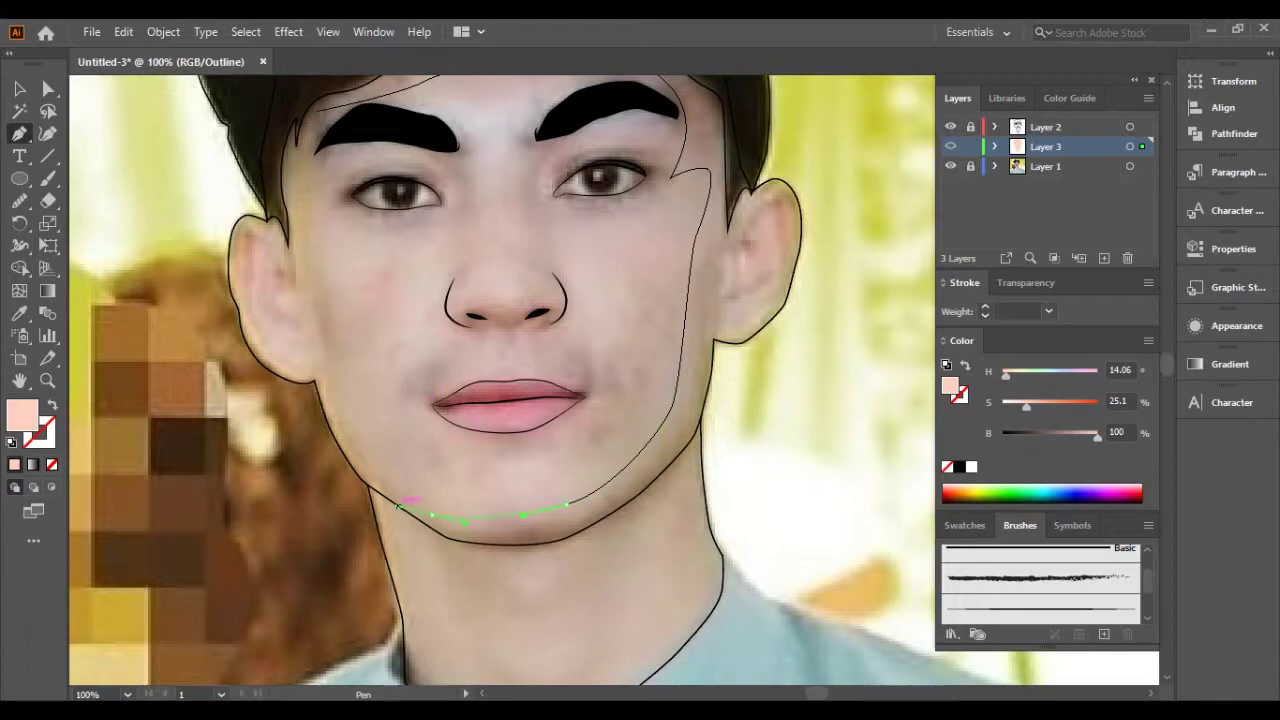
Curve the shading path up the left jaw and along the chin.
key("ctrl+plus")
key("ctrl+plus")
scroll(430, 450, "up", 1)
scroll(400, 450, "up", 1)
left_click_drag(371, 338, 370, 307)
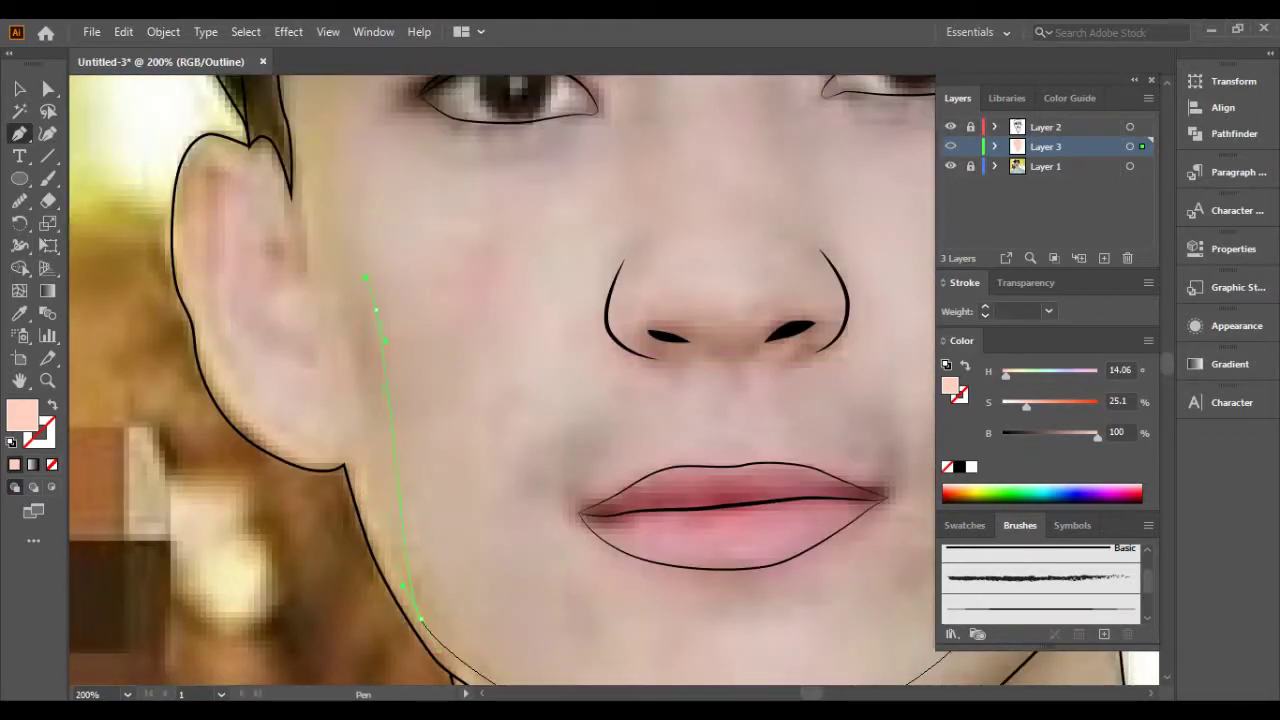
key("ctrl+minus")
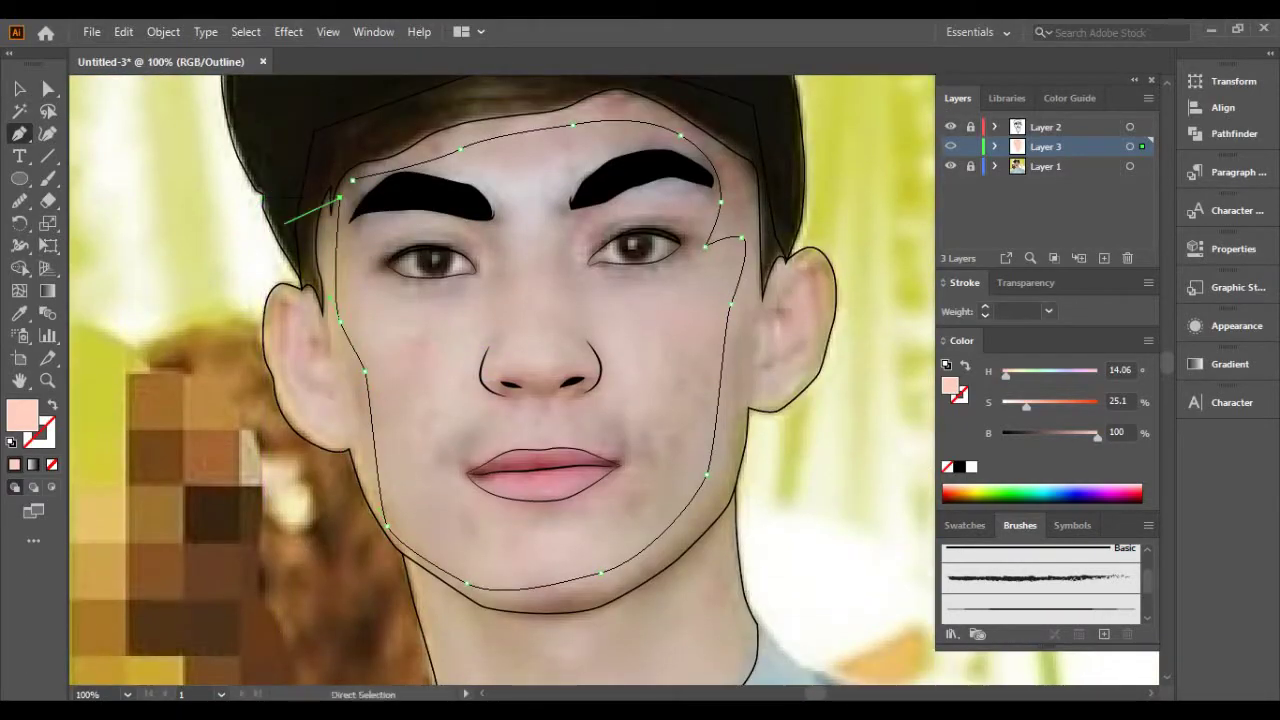
key("ctrl+plus")
scroll(371, 300, "down", 1)
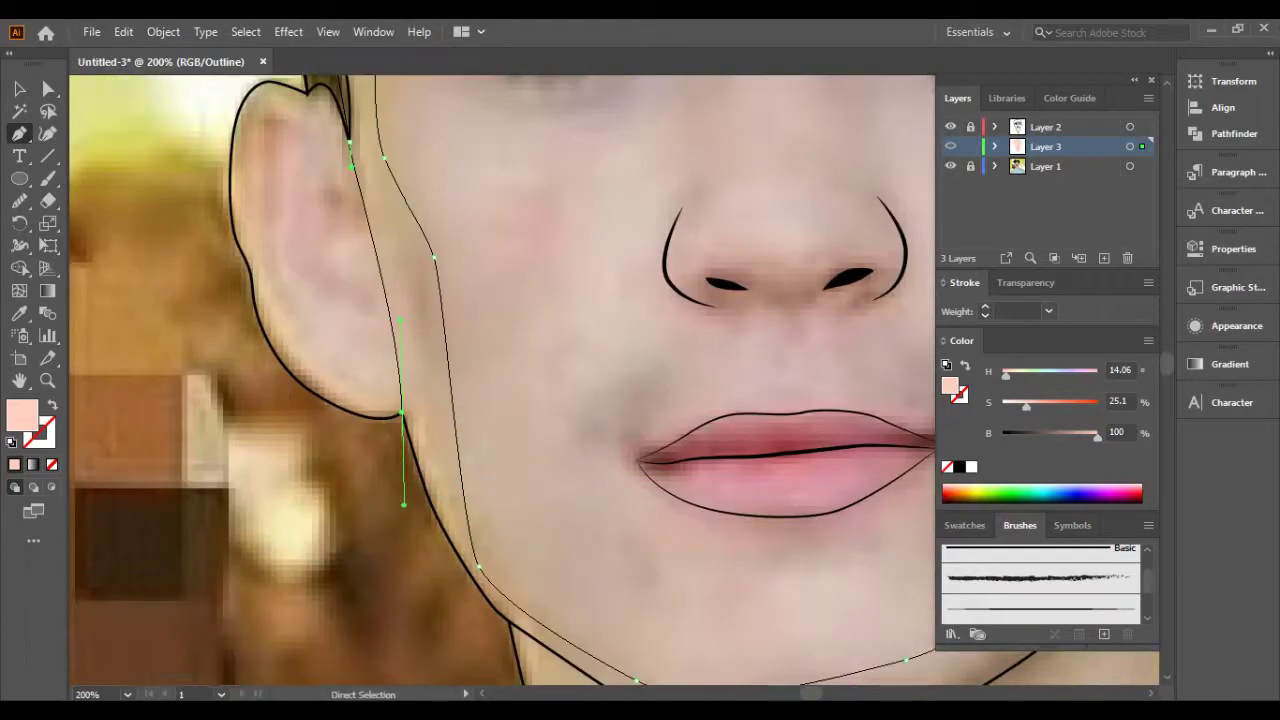
scroll(400, 480, "down", 2)
scroll(369, 495, "right", 1)
scroll(378, 500, "right", 1)
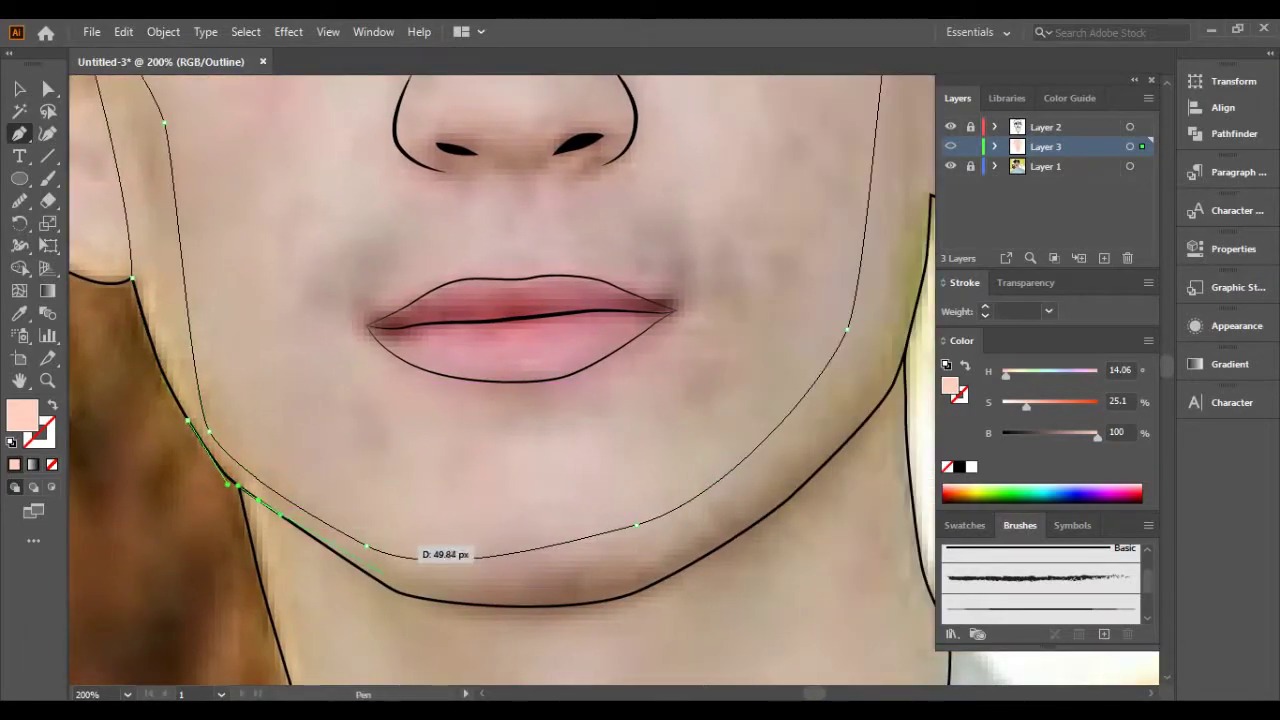
scroll(398, 546, "down", 2)
scroll(383, 357, "down", 1)
left_click_drag(459, 378, 521, 381)
scroll(495, 378, "right", 2)
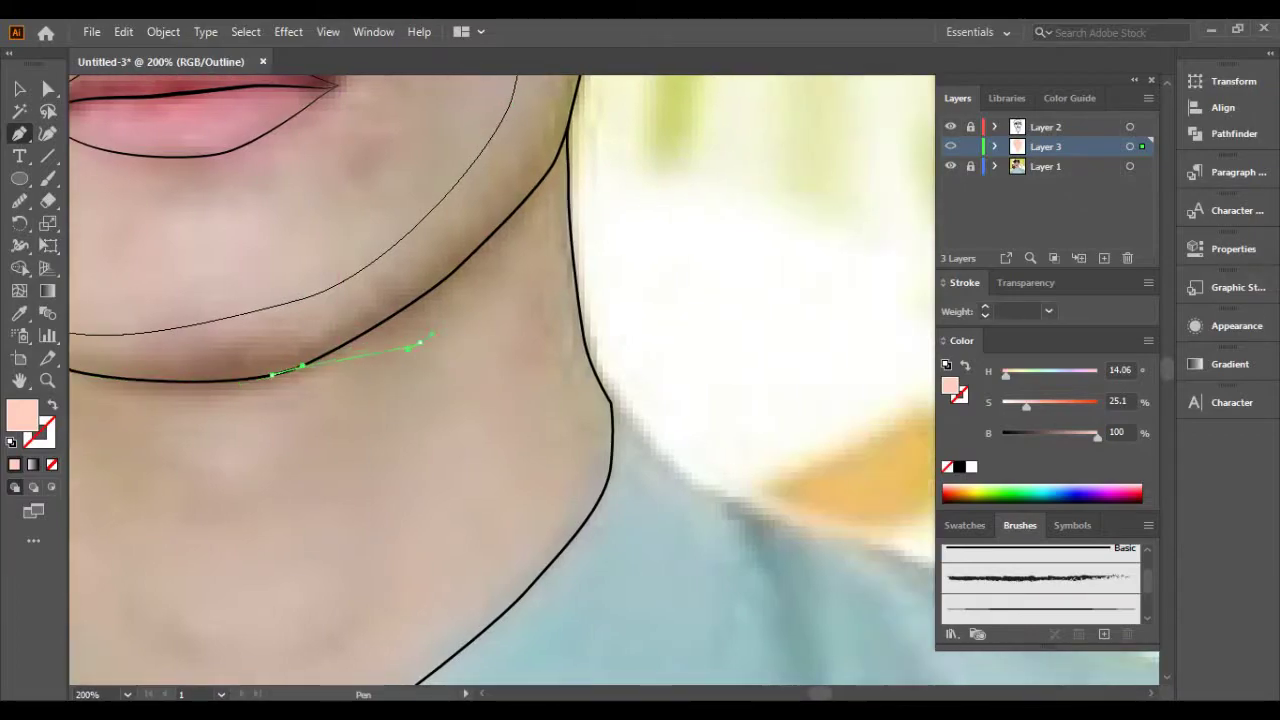
Redo the misplaced chin anchor, continue the shading path toward the neck, and select the jaw outline.
key("ctrl+z")
key("ctrl+z")
key("ctrl+z")
scroll(300, 370, "left", 1)
left_click_drag(250, 372, 262, 374)
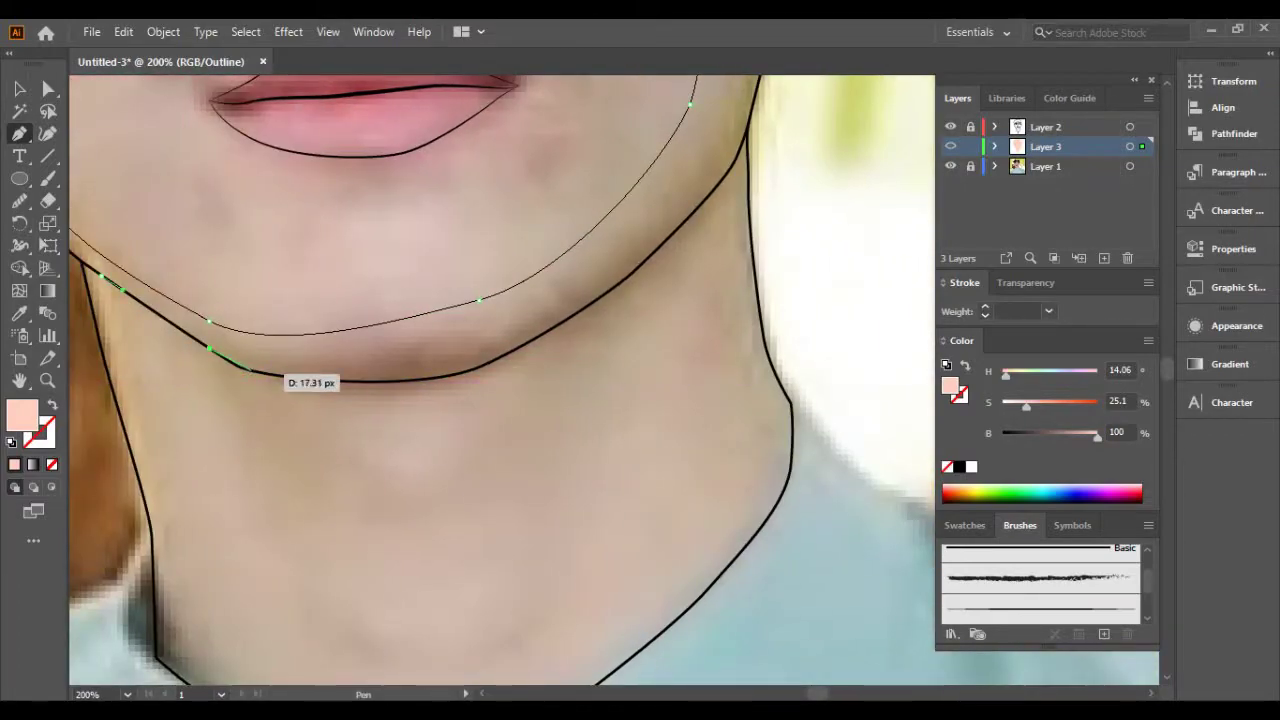
scroll(528, 370, "right", 3)
left_click_drag(450, 255, 408, 235)
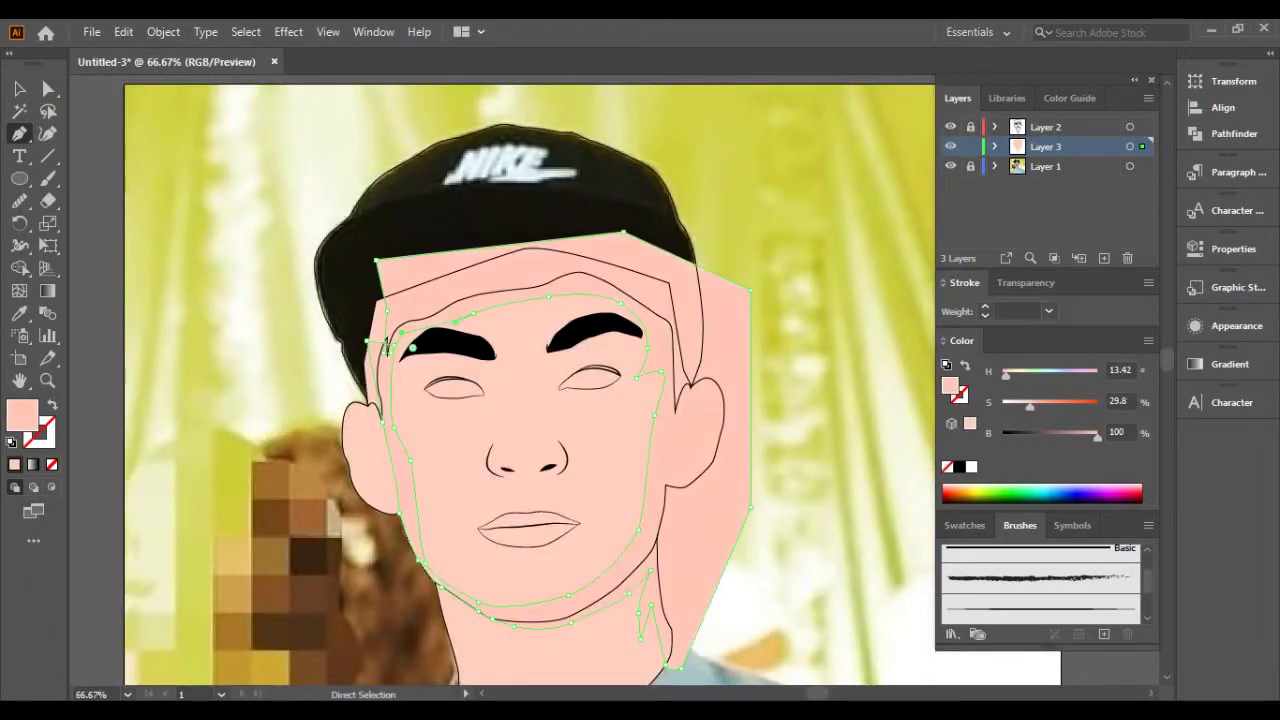
left_click(384, 346)
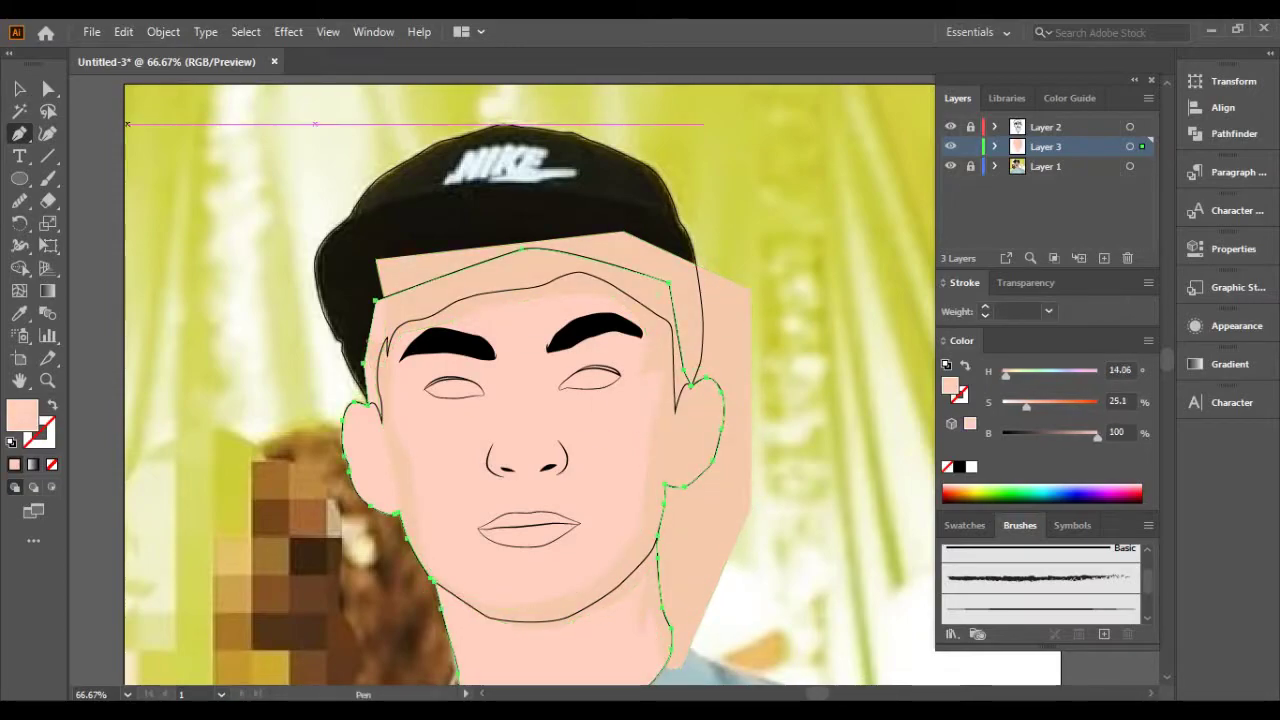
scroll(540, 308, "down", 3)
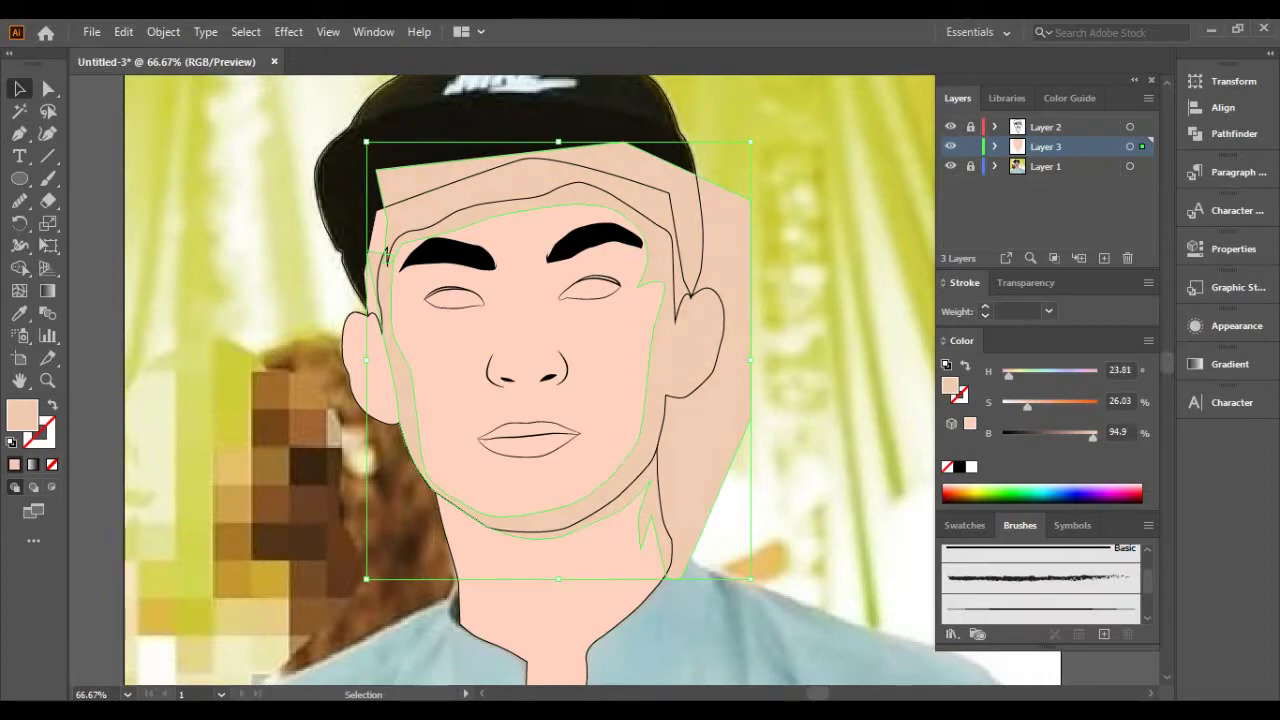
Switch to outline view, zoom in on the eye, and begin tracing along the upper eyelid.
key("u")
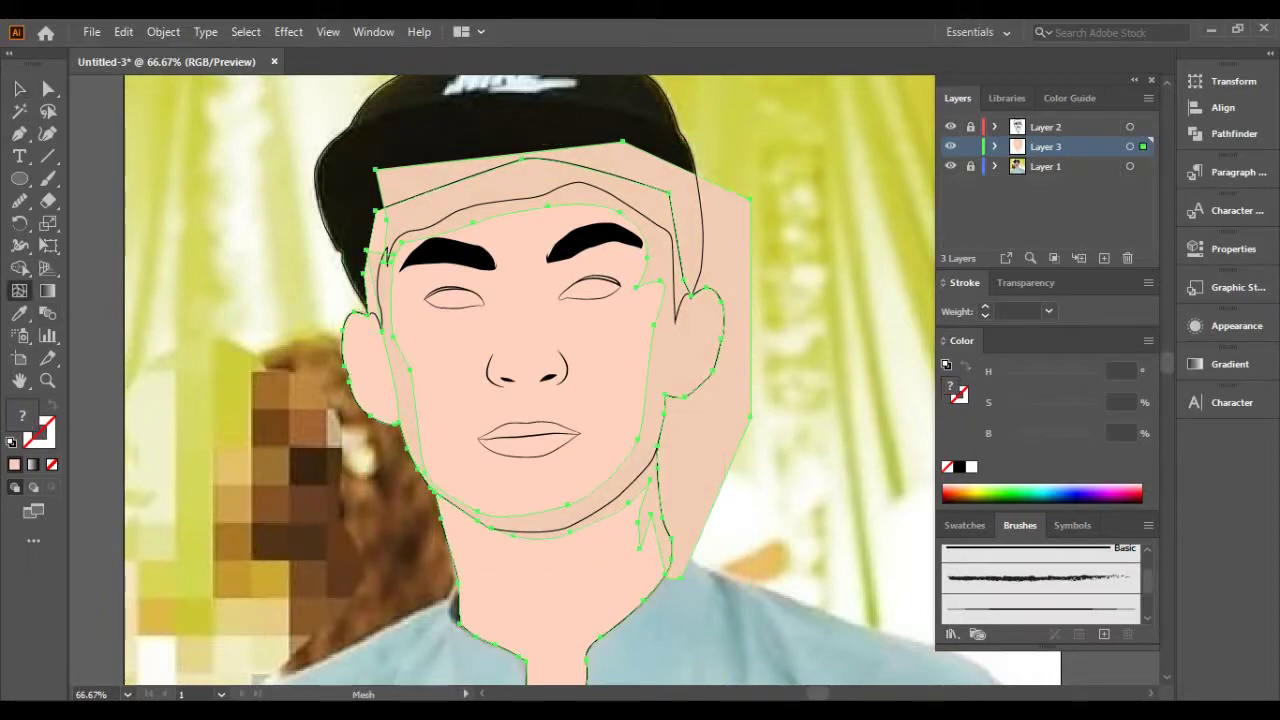
key("ctrl+shift+a")
key("v")
scroll(608, 282, "up", 5)
key("ctrl+y")
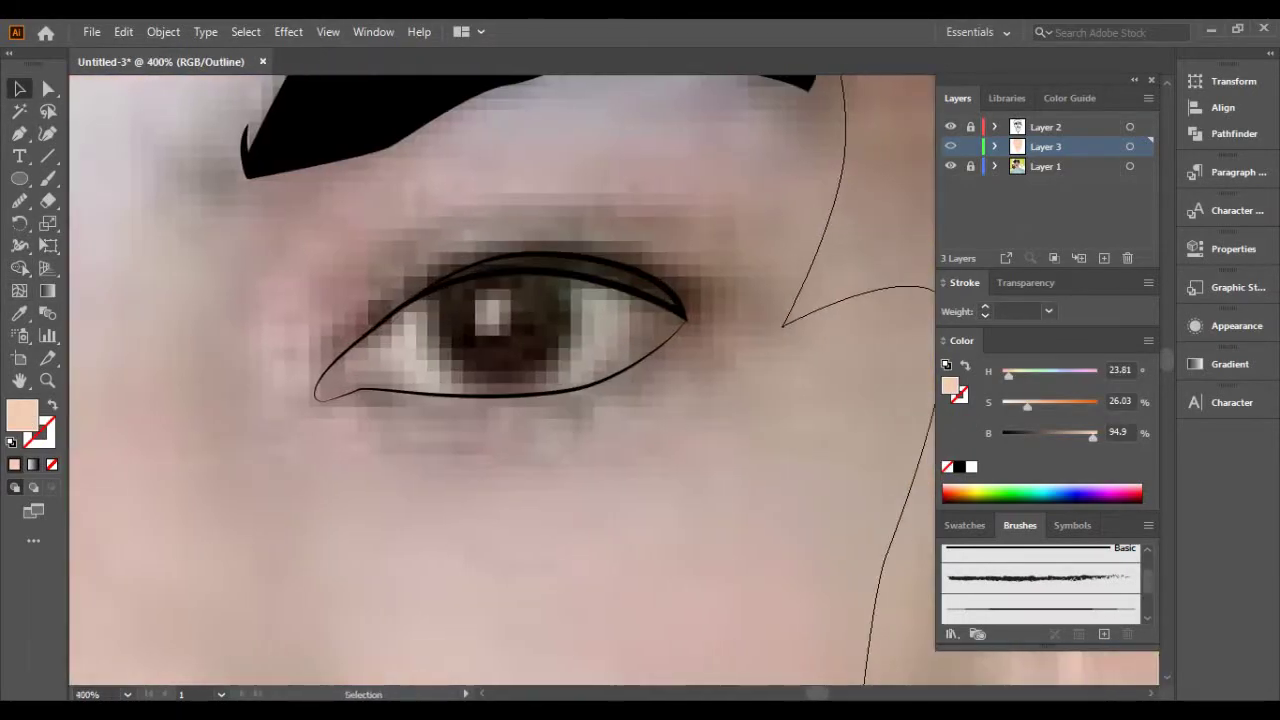
scroll(665, 300, "up", 1)
key("p")
scroll(168, 455, "up", 1)
scroll(140, 440, "up", 3)
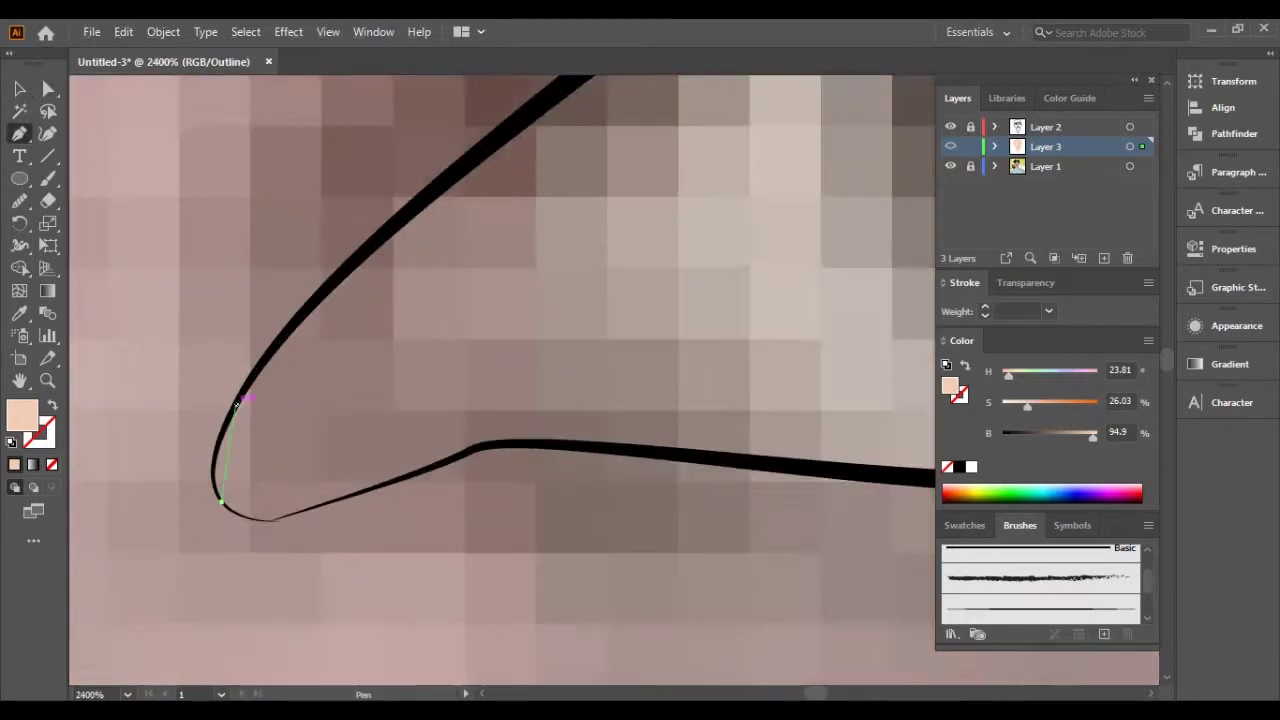
scroll(100, 357, "down", 1)
scroll(372, 203, "down", 1)
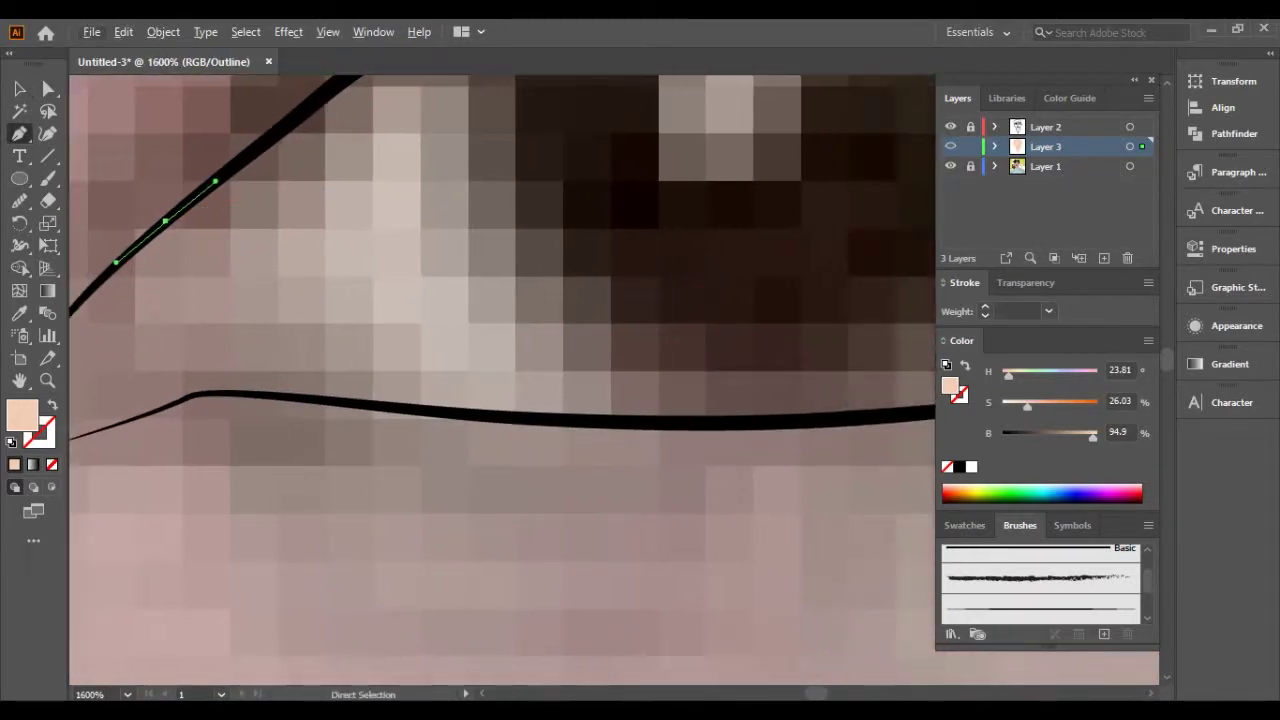
scroll(337, 189, "right", 2)
left_click_drag(364, 216, 457, 210)
Trace around the outer eye corner and close the eye outline path.
scroll(531, 222, "right", 2)
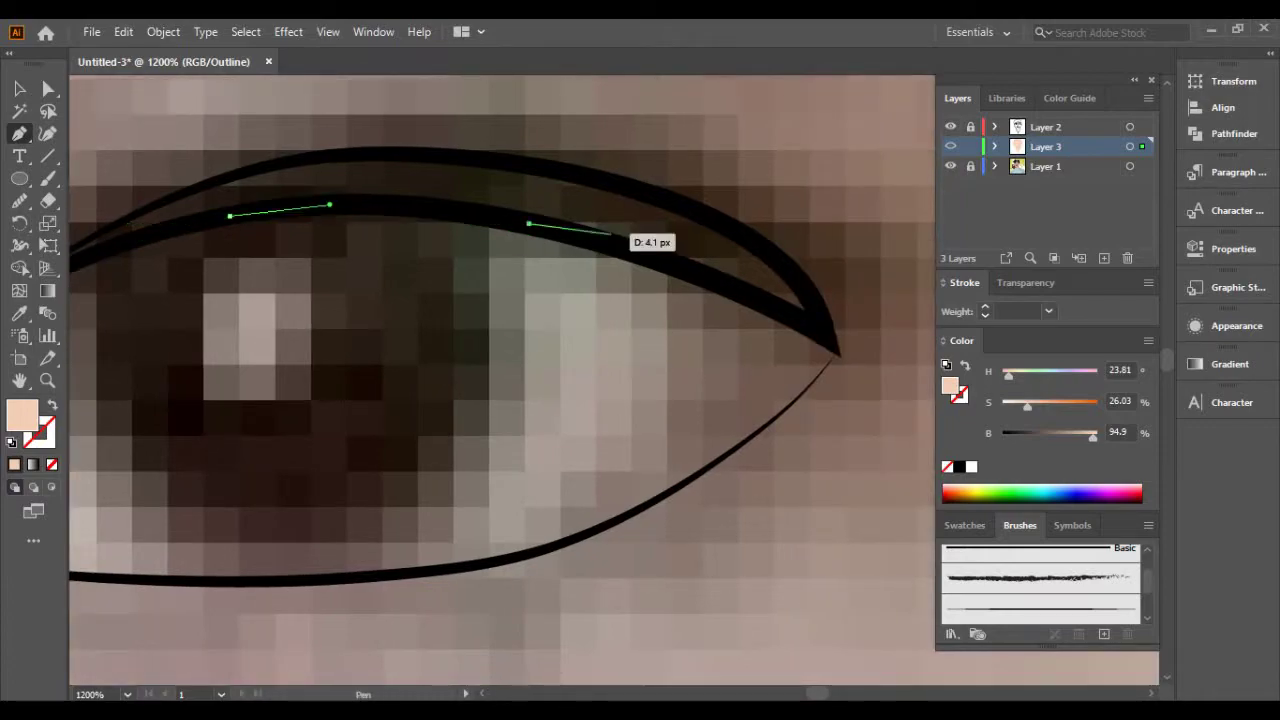
scroll(838, 350, "up", 2)
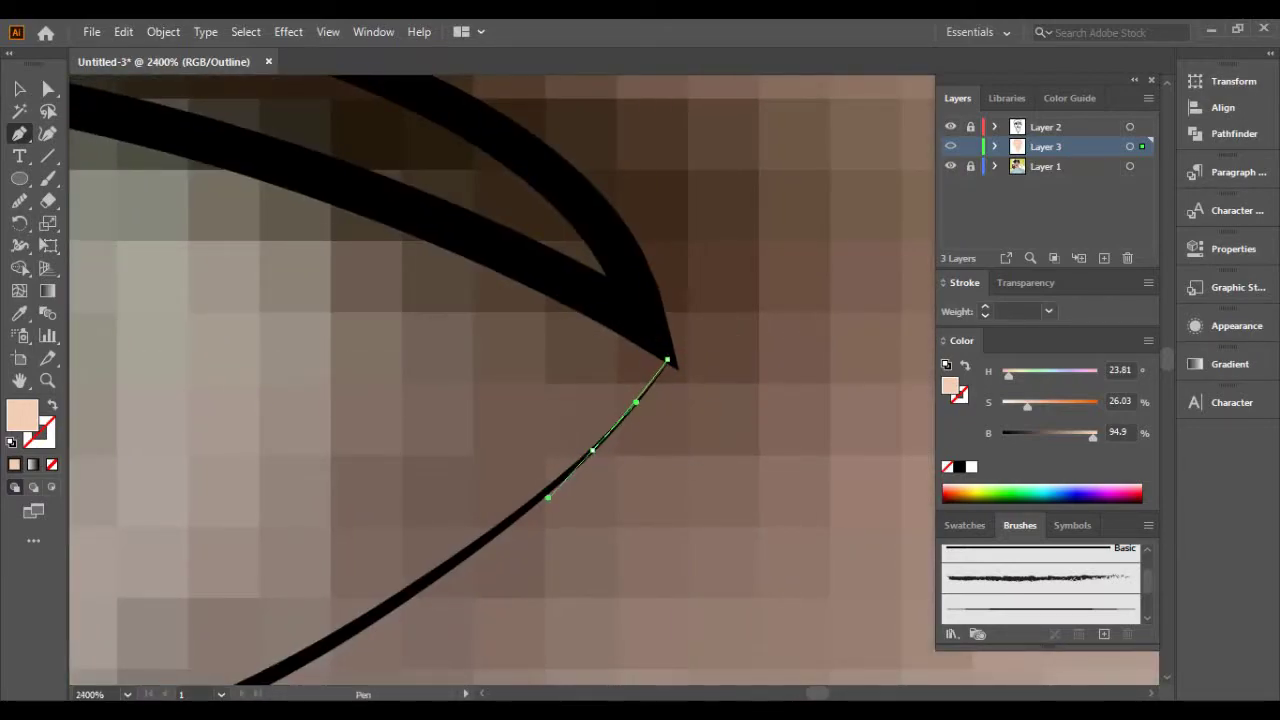
scroll(623, 543, "down", 1)
scroll(623, 543, "down", 3)
left_click_drag(535, 623, 654, 632)
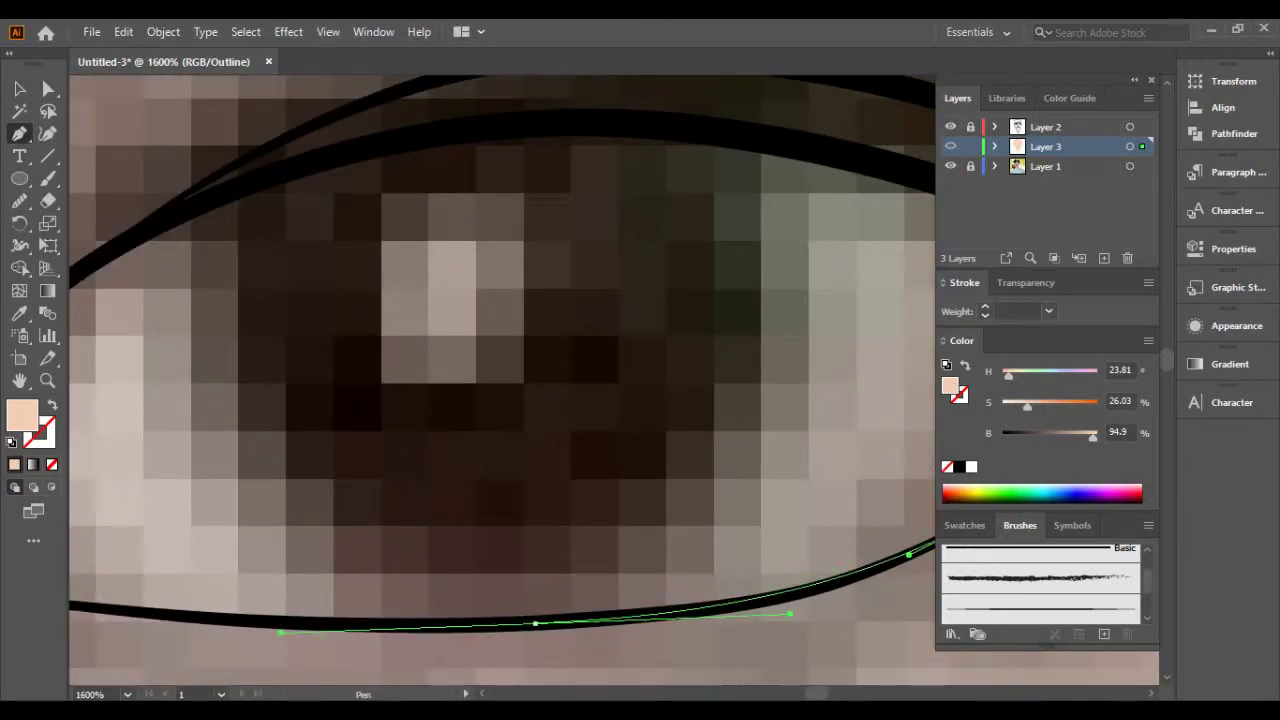
scroll(322, 614, "left", 5)
scroll(336, 597, "up", 1)
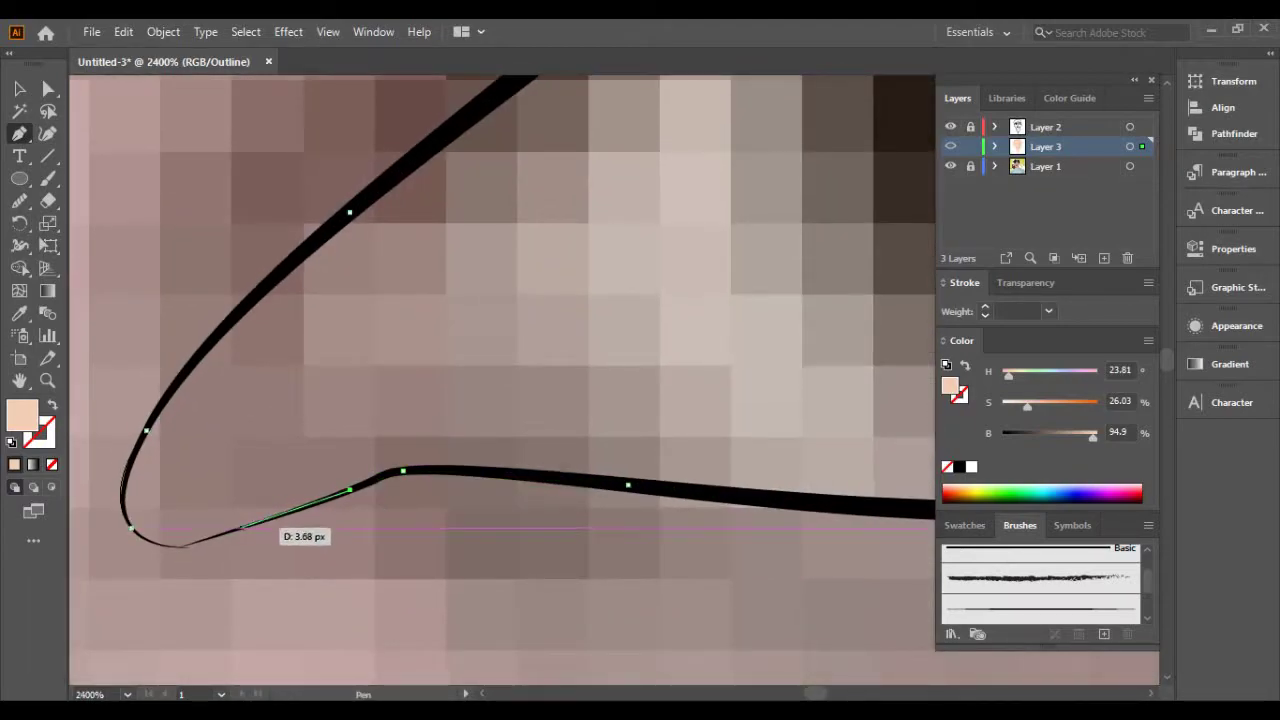
scroll(242, 527, "up", 2)
left_click(266, 501)
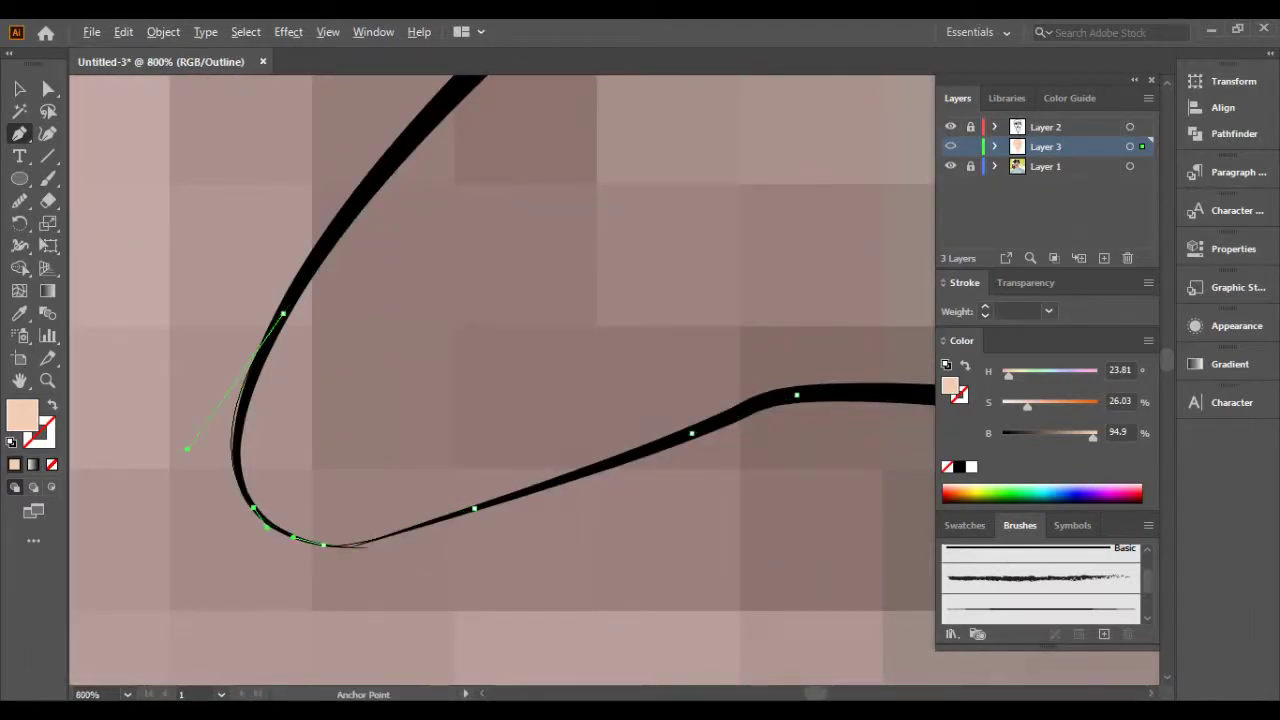
Fill the eye shape with white (ffffff) and return to the coloured preview.
scroll(296, 414, "down", 8)
double_click(22, 414)
type("ffffff")
key("Return")
key("ctrl+y")
left_click(293, 421)
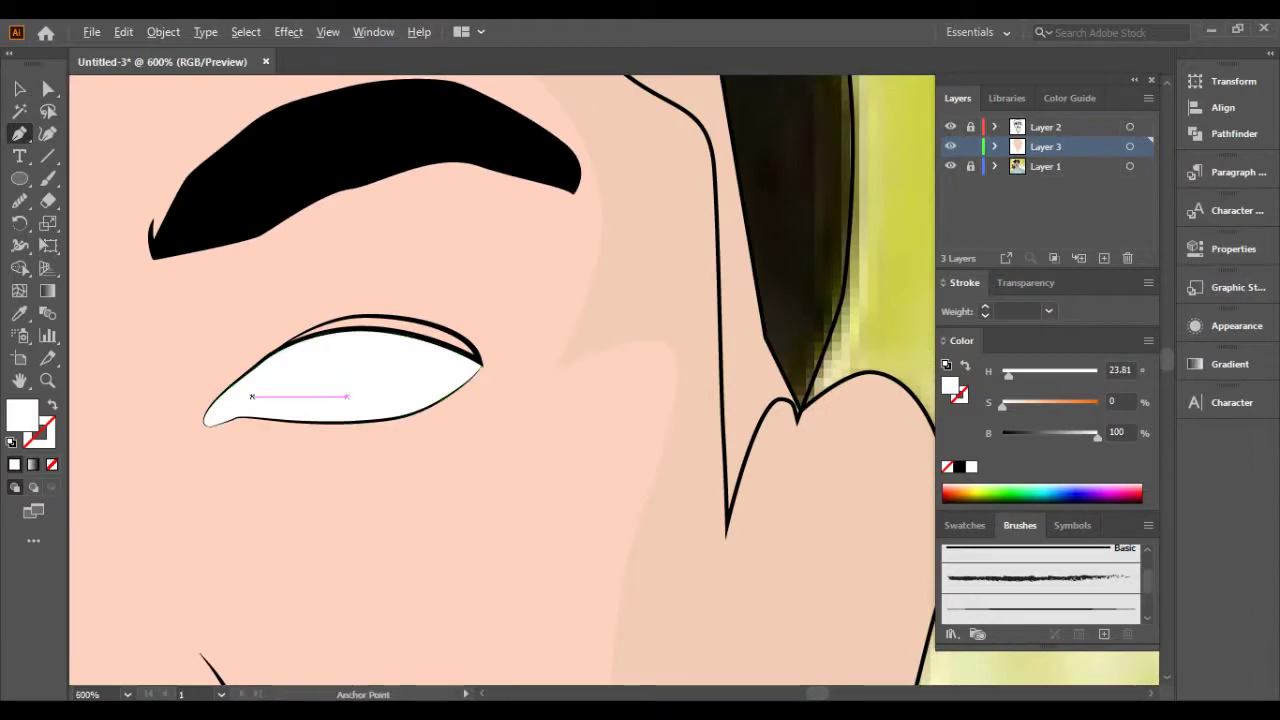
Draw a grey shadow shape under the upper lid and clip it inside the eye outline.
scroll(390, 386, "up", 2)
left_click_drag(343, 331, 467, 305)
left_click(806, 368)
left_click(806, 258)
left_click(255, 257)
left_click(194, 455)
double_click(22, 414)
key("Return")
key("v")
scroll(532, 333, "down", 2)
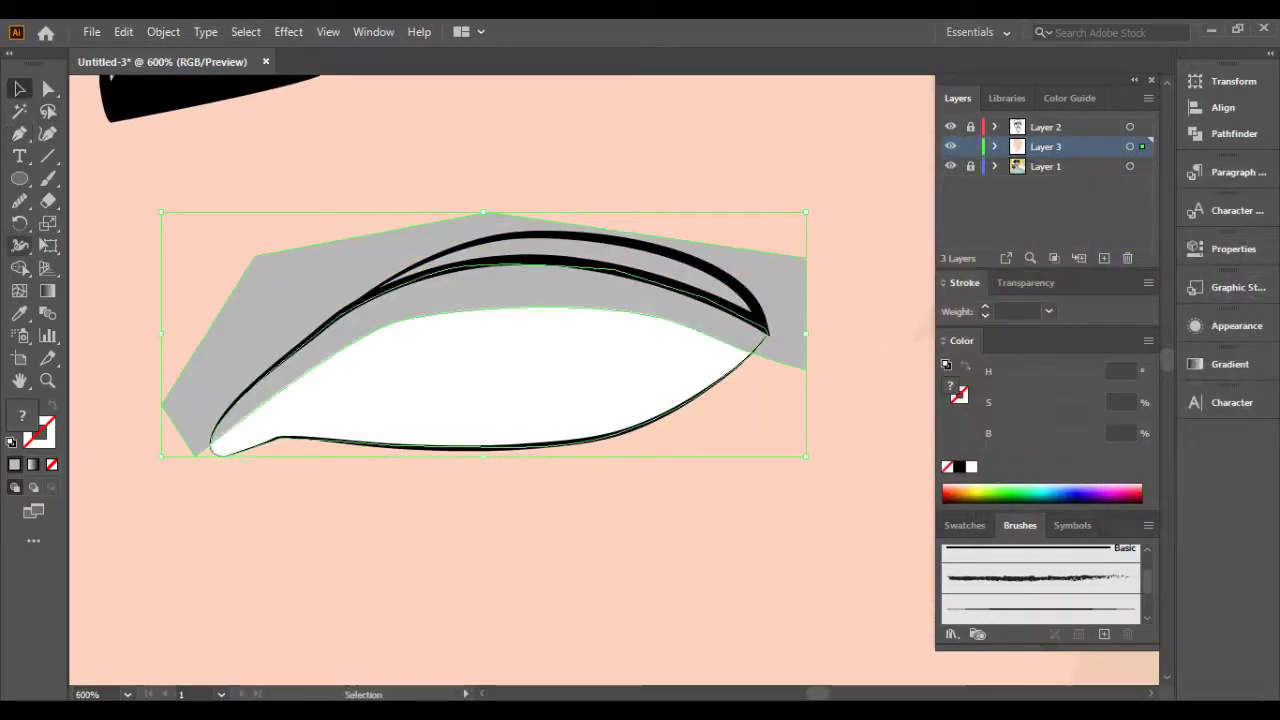
key("ctrl+7")
key("ctrl+shift+a")
Pen-draw a pink tear-duct shape at the inner corner of the eye.
key("n")
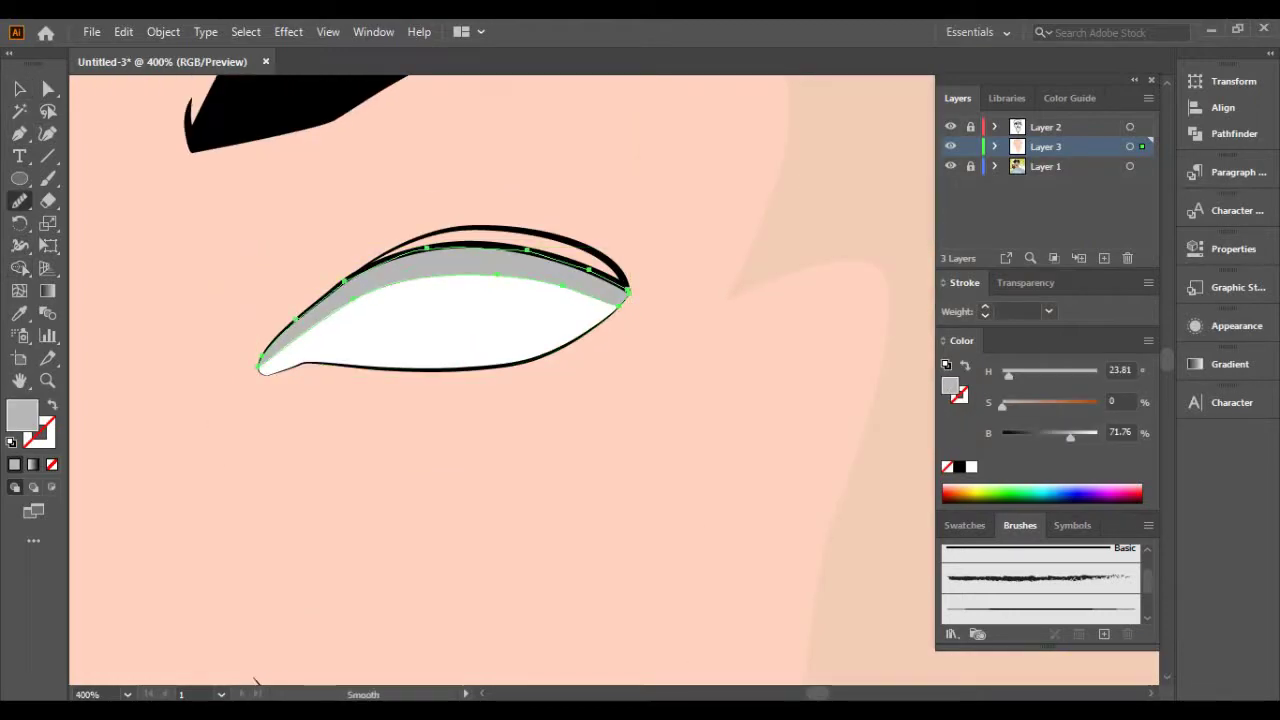
scroll(500, 380, "down", 3)
scroll(500, 380, "up", 2)
scroll(800, 310, "up", 2)
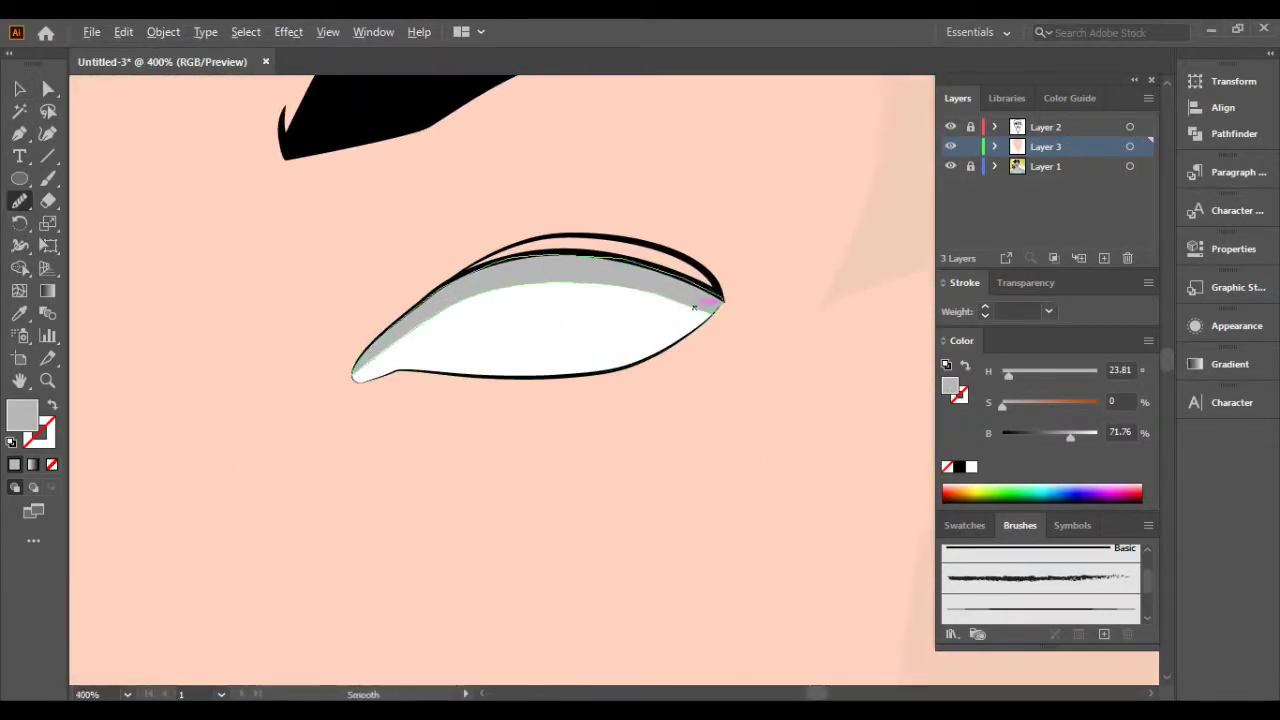
key("p")
scroll(500, 380, "left", 2)
left_click(347, 400)
left_click(320, 450)
left_click(243, 433)
left_click(253, 331)
left_click_drag(1002, 404, 1069, 404)
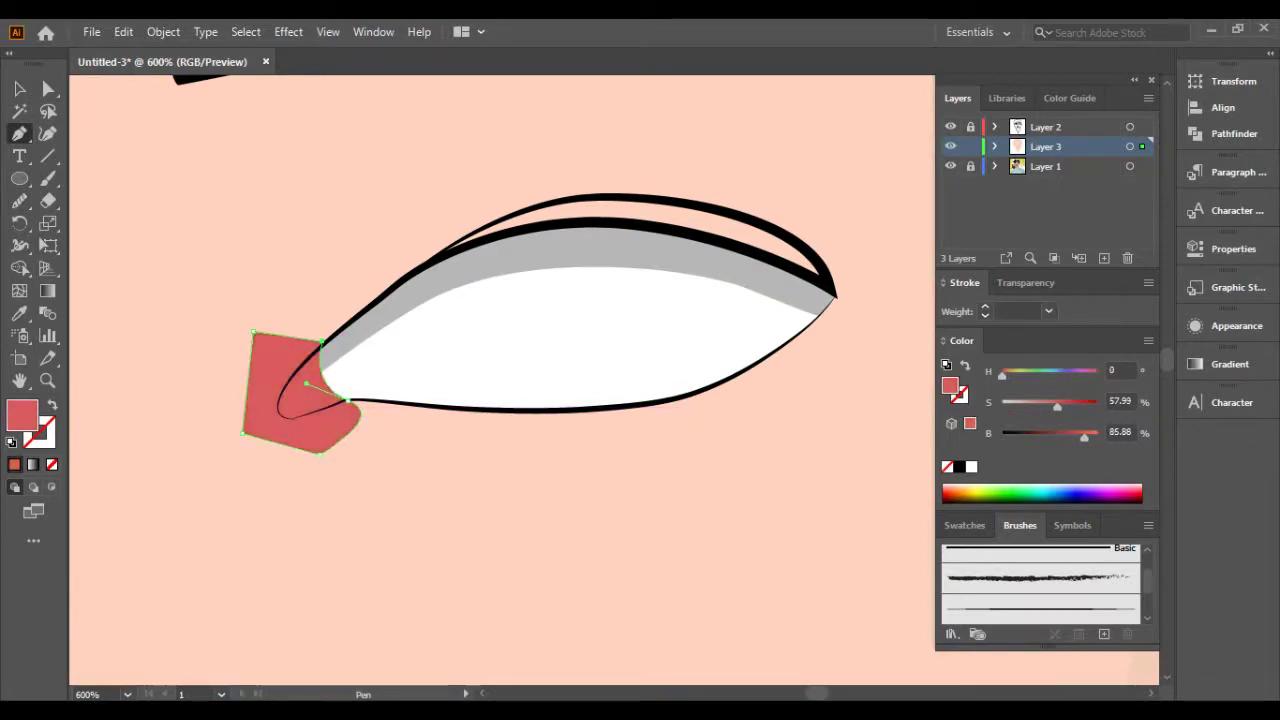
Clip the pink corner shape inside the eye with Ctrl+7 and switch to outline view.
key("v")
key("ctrl+a")
key("ctrl+7")
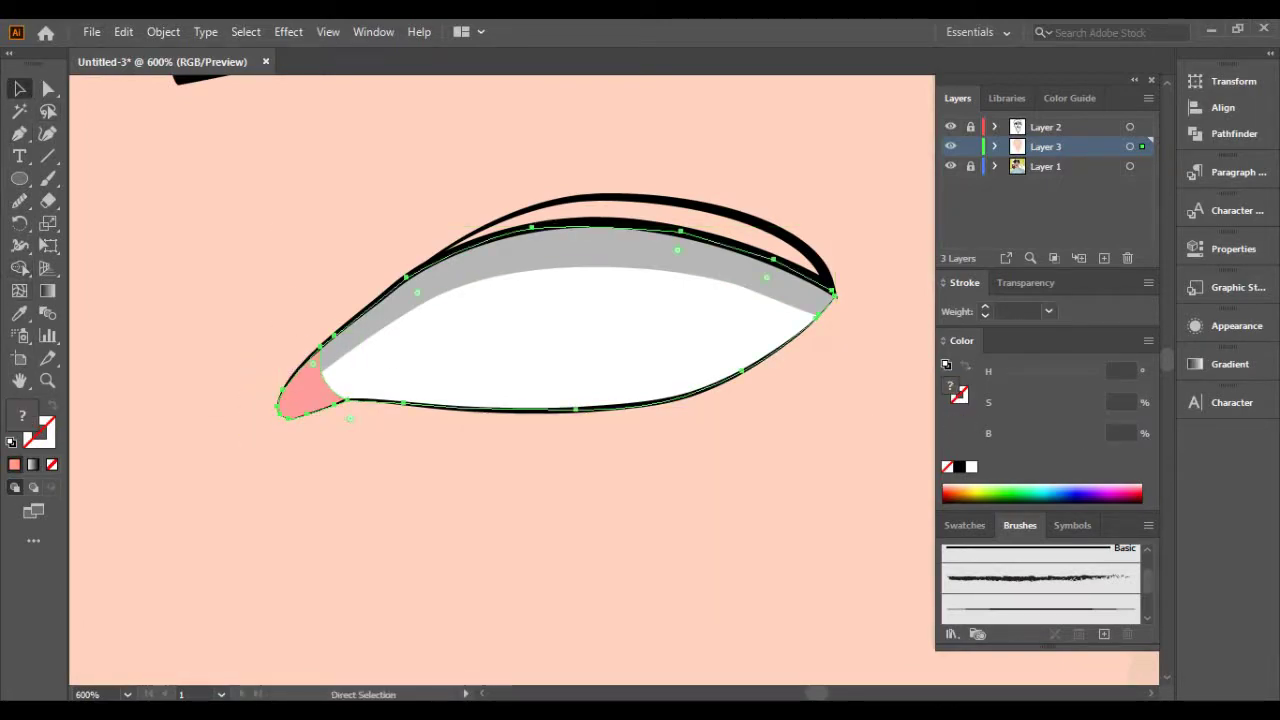
key("ctrl+minus")
key("ctrl+y")
key("ctrl+plus")
Draw the dark grey iris, a darker inner-ring copy and a black pupil, clipped inside the eye outline.
left_click_drag(411, 285, 527, 341)
key("ctrl+y")
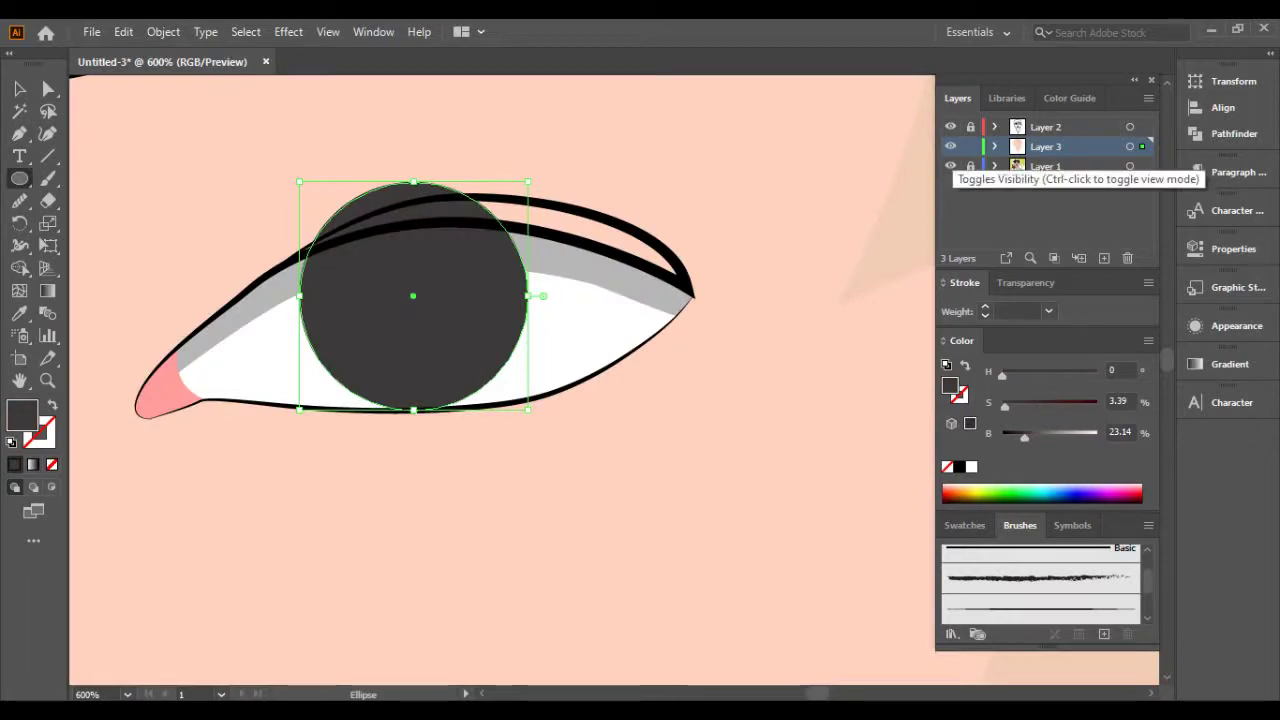
key("ctrl+c")
key("ctrl+f")
left_click_drag(528, 409, 492, 377)
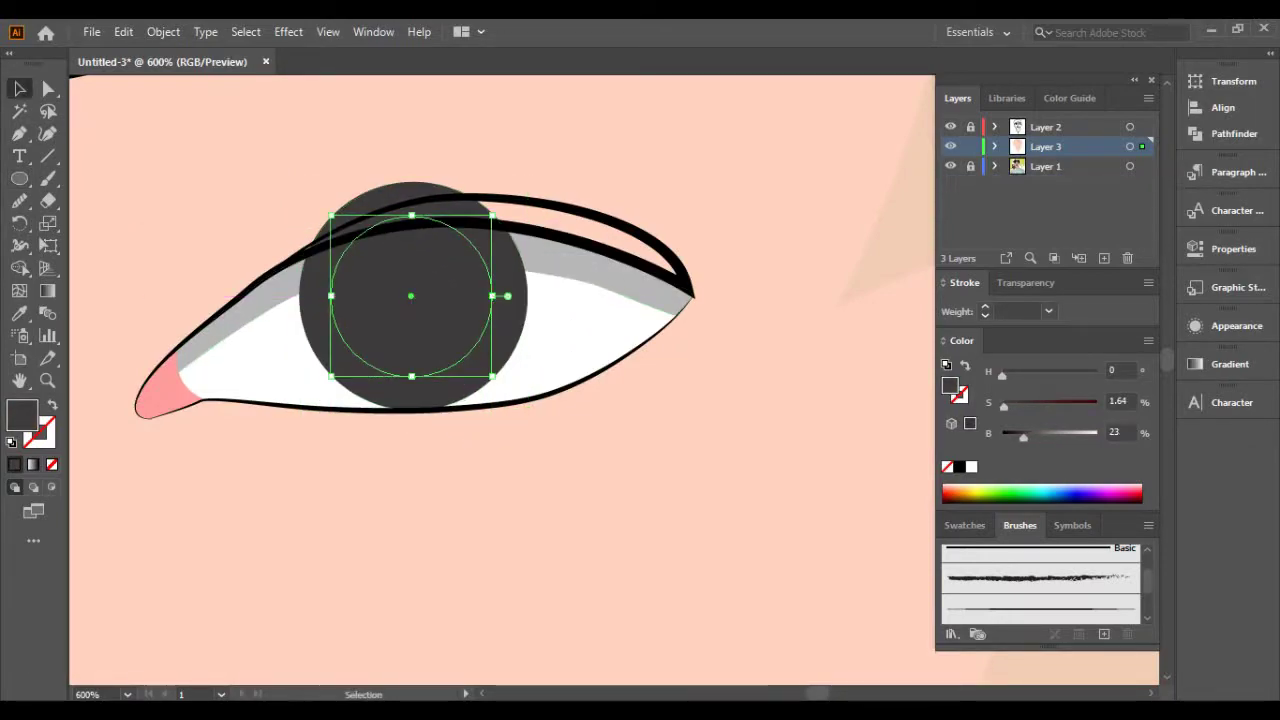
mouse_move(413, 308)
left_mouse_down()
mouse_move(452, 269)
mouse_move(415, 296)
left_mouse_up()
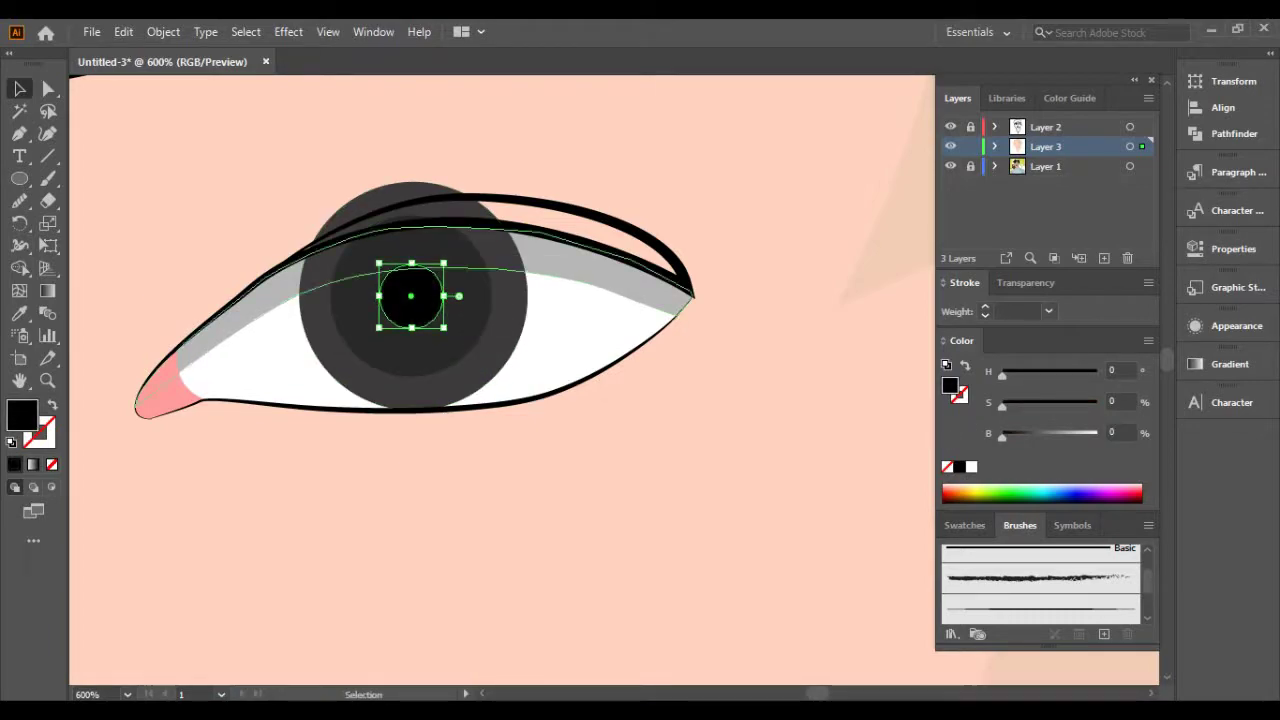
key("ctrl+7")
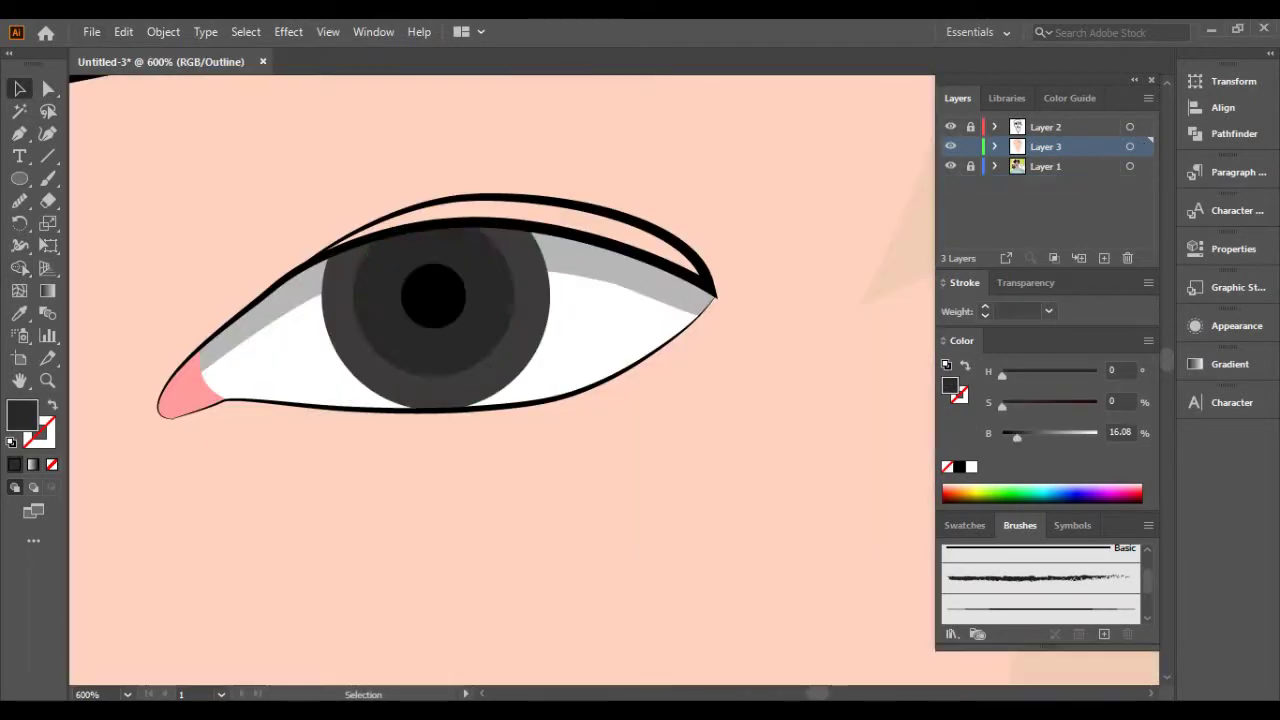
Add a small white highlight circle on the iris.
key("l")
scroll(391, 323, "up", 1, "alt")
left_click_drag(390, 268, 426, 302)
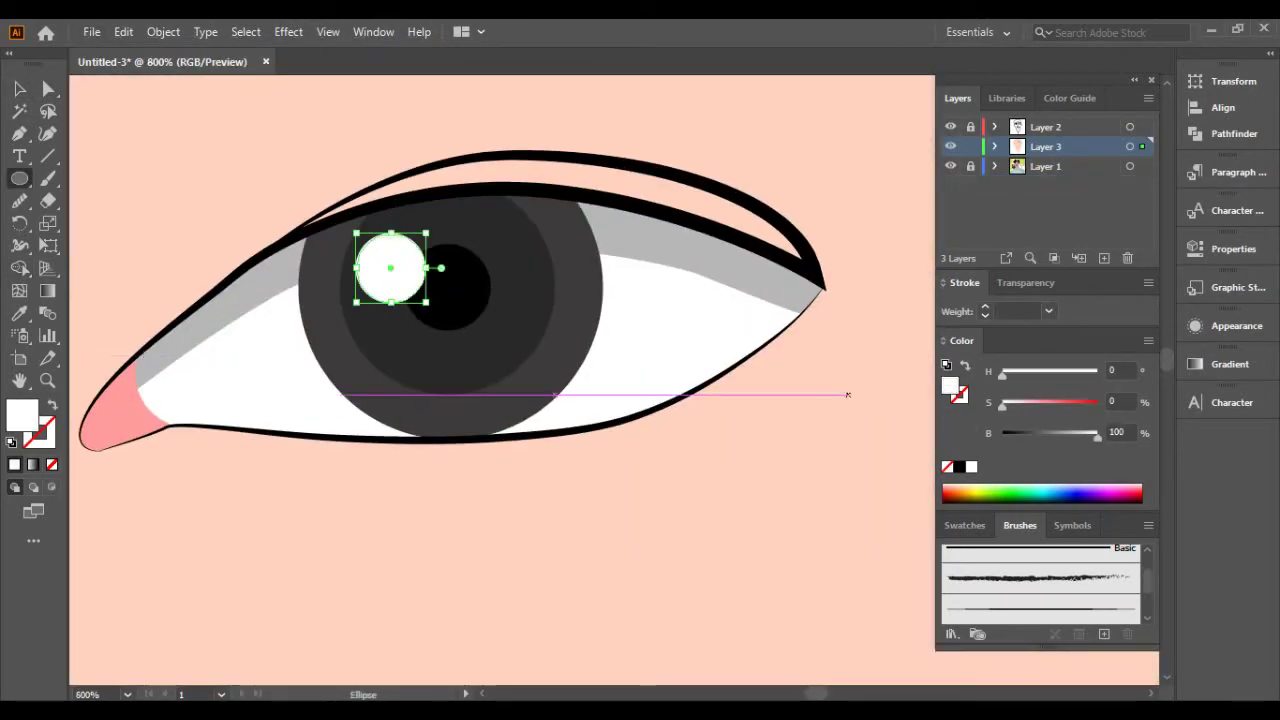
Duplicate the white highlight to a second spot below the pupil.
key("v")
left_click_drag(390, 268, 493, 331)
scroll(493, 331, "down", 3, "alt")
scroll(493, 331, "left", 3)
scroll(329, 351, "up", 3, "alt")
Pen-trace the shadow under the upper lid and fill it light grey #CCCCCC.
key("p")
scroll(618, 401, "up", 4, "alt")
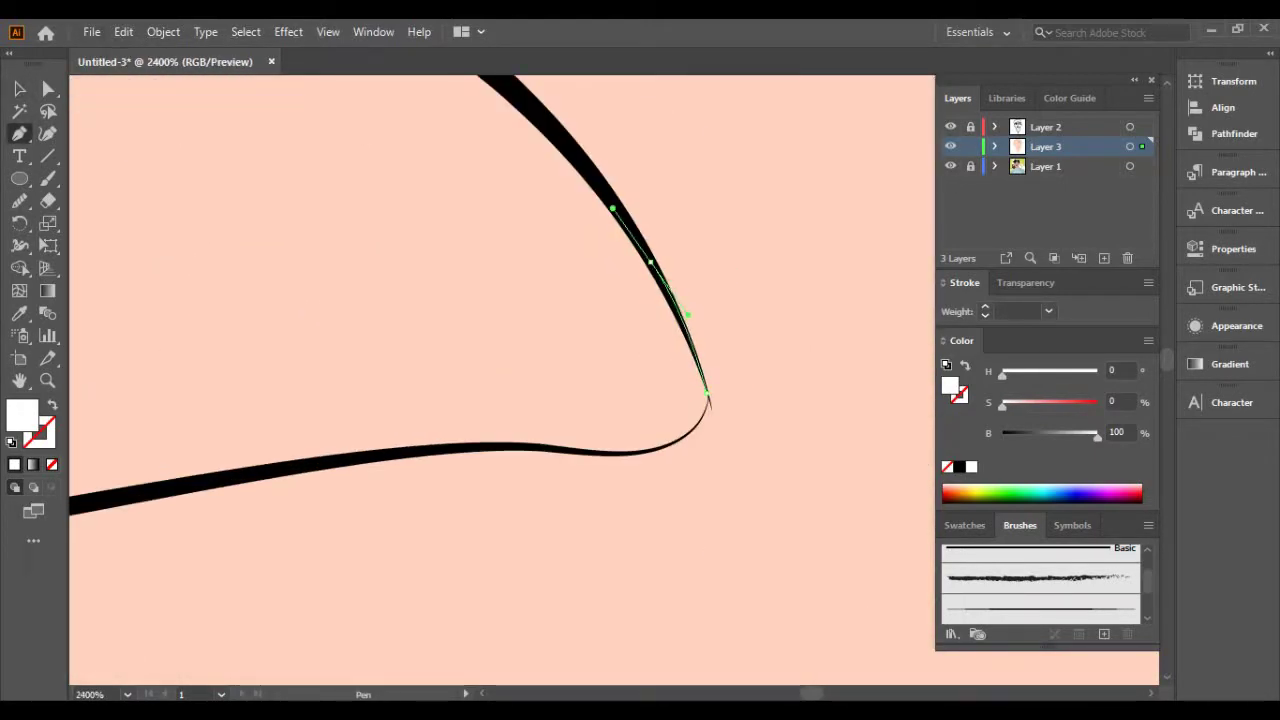
scroll(500, 380, "down", 2, "alt")
scroll(500, 380, "left", 2, "ctrl")
scroll(500, 380, "left", 3, "ctrl")
scroll(500, 380, "left", 3, "ctrl")
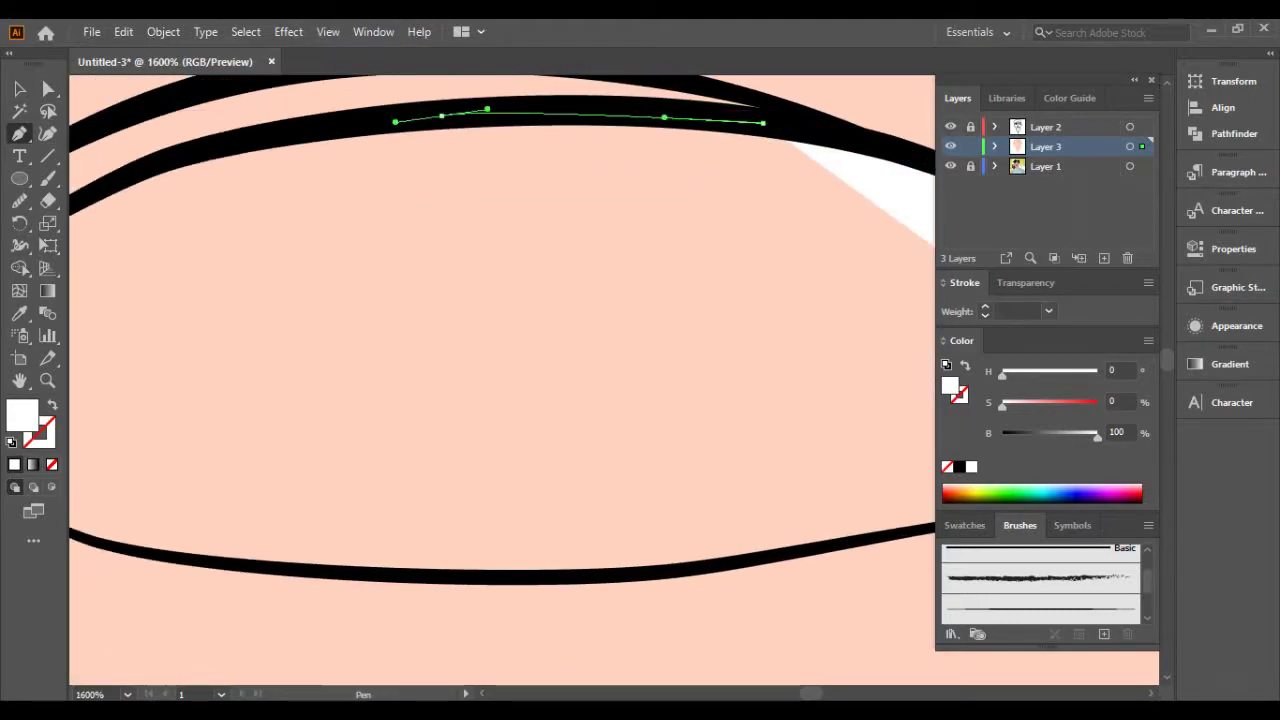
scroll(500, 380, "left", 3, "ctrl")
scroll(500, 380, "left", 3, "ctrl")
scroll(294, 357, "left", 3, "ctrl")
scroll(294, 357, "up", 1, "alt")
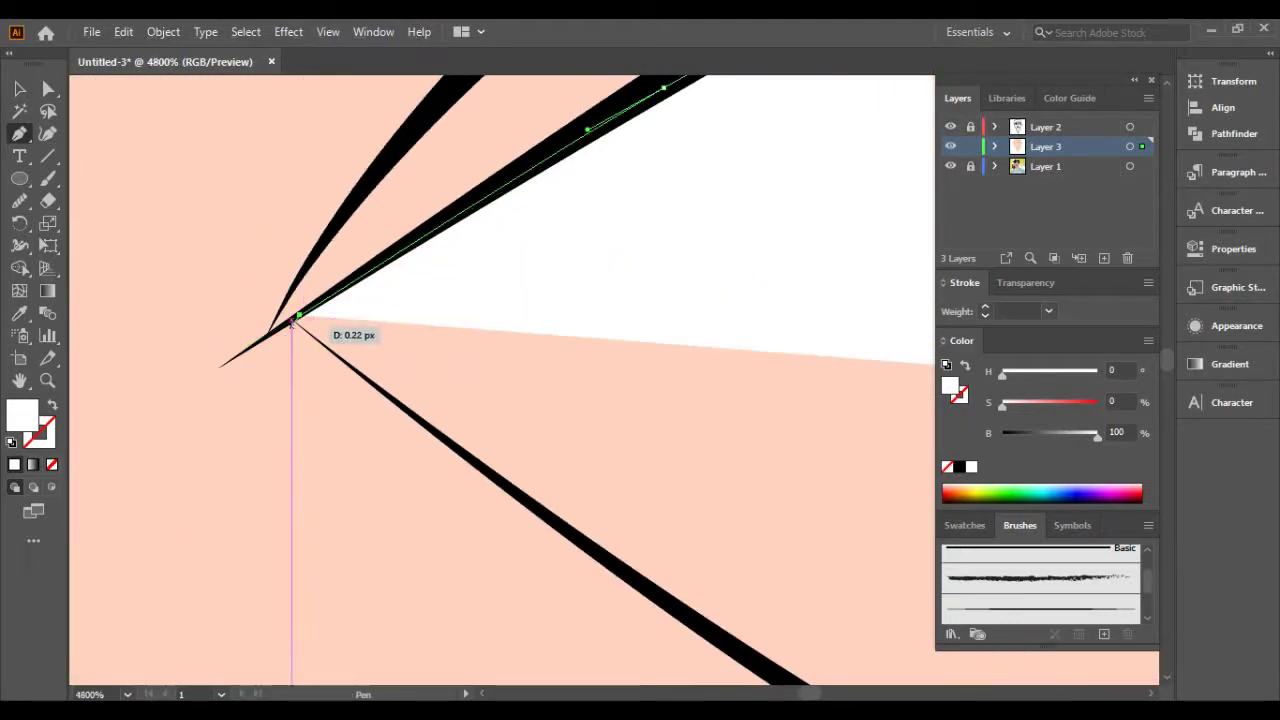
scroll(294, 330, "up", 1, "alt")
scroll(322, 354, "right", 2, "ctrl")
scroll(500, 380, "down", 1, "alt")
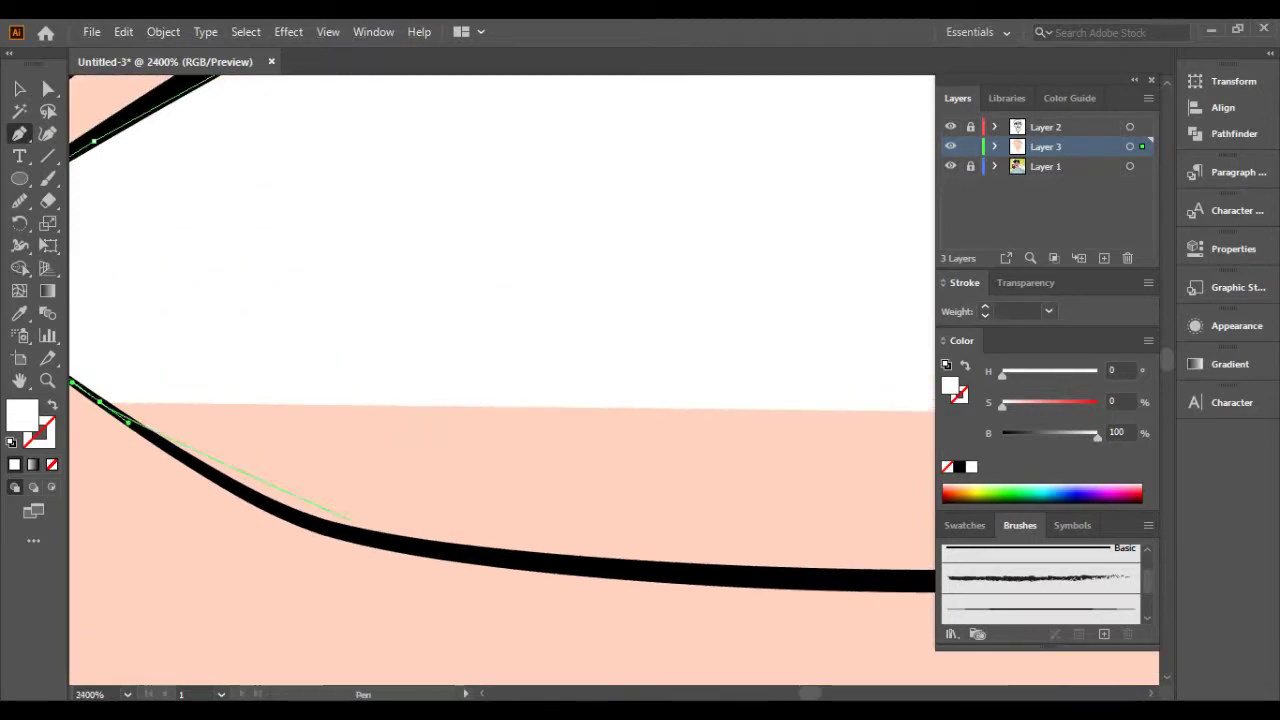
scroll(500, 380, "down", 1, "alt")
scroll(500, 380, "down", 1, "alt")
scroll(640, 515, "right", 2, "ctrl")
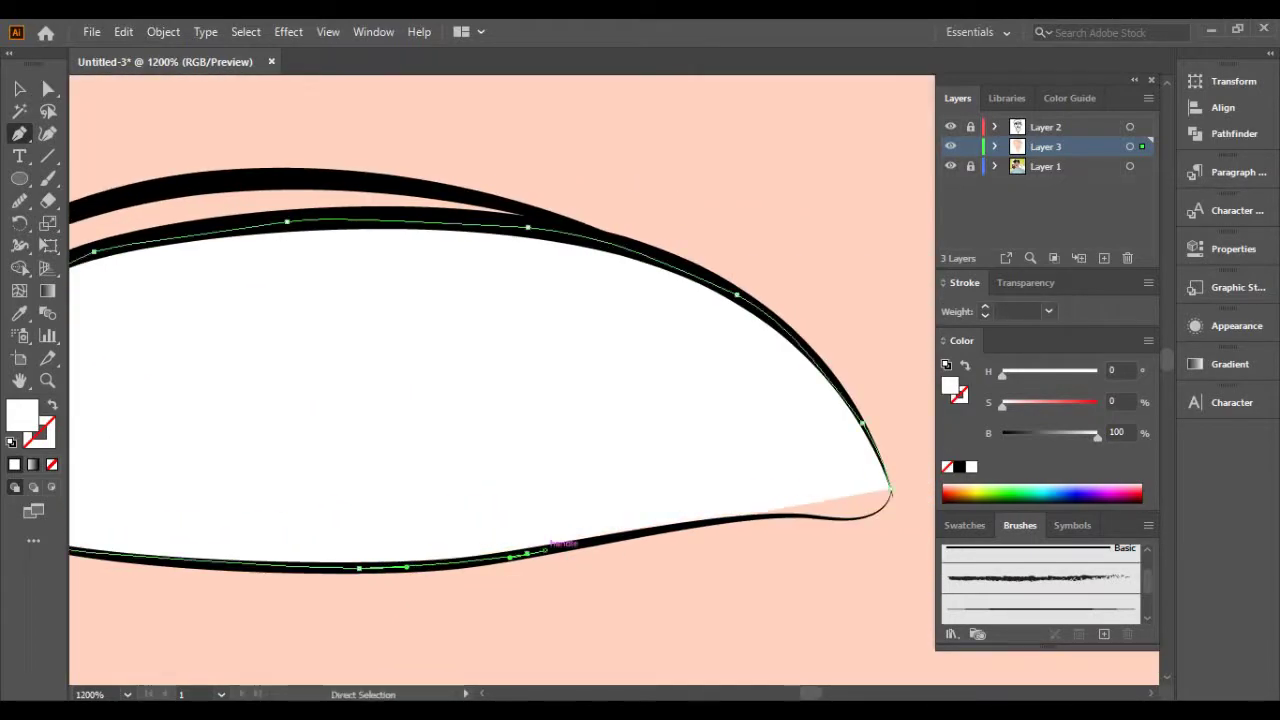
scroll(640, 515, "right", 2, "ctrl")
scroll(640, 515, "up", 1, "alt")
scroll(640, 510, "up", 1, "alt")
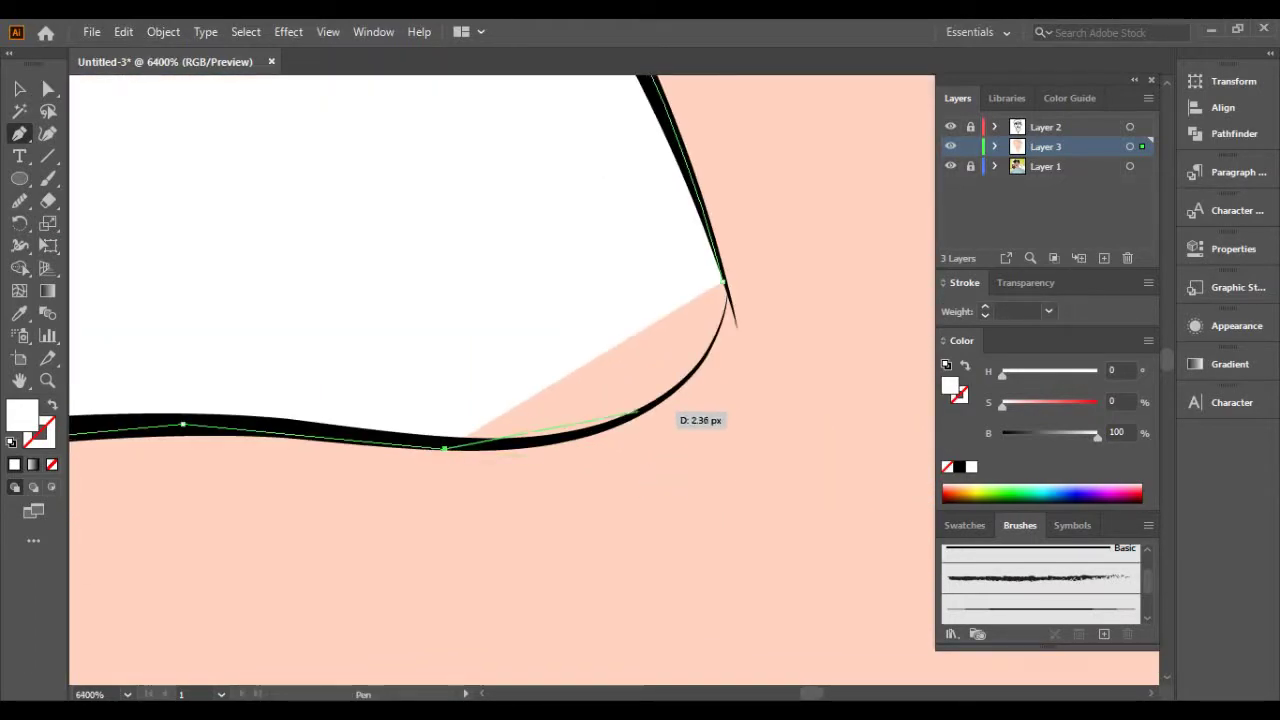
scroll(590, 440, "up", 1, "alt")
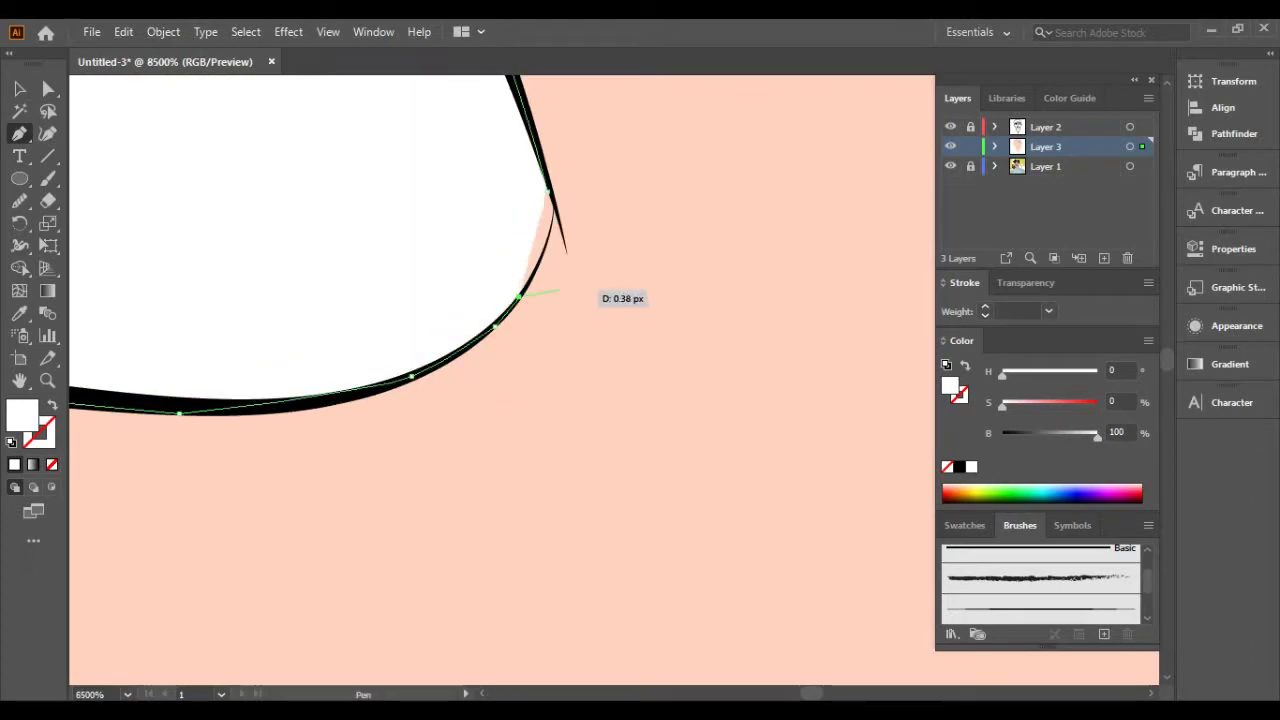
scroll(555, 300, "down", 1, "alt")
scroll(565, 235, "down", 2, "alt")
scroll(400, 280, "down", 1, "alt")
scroll(168, 325, "up", 1, "alt")
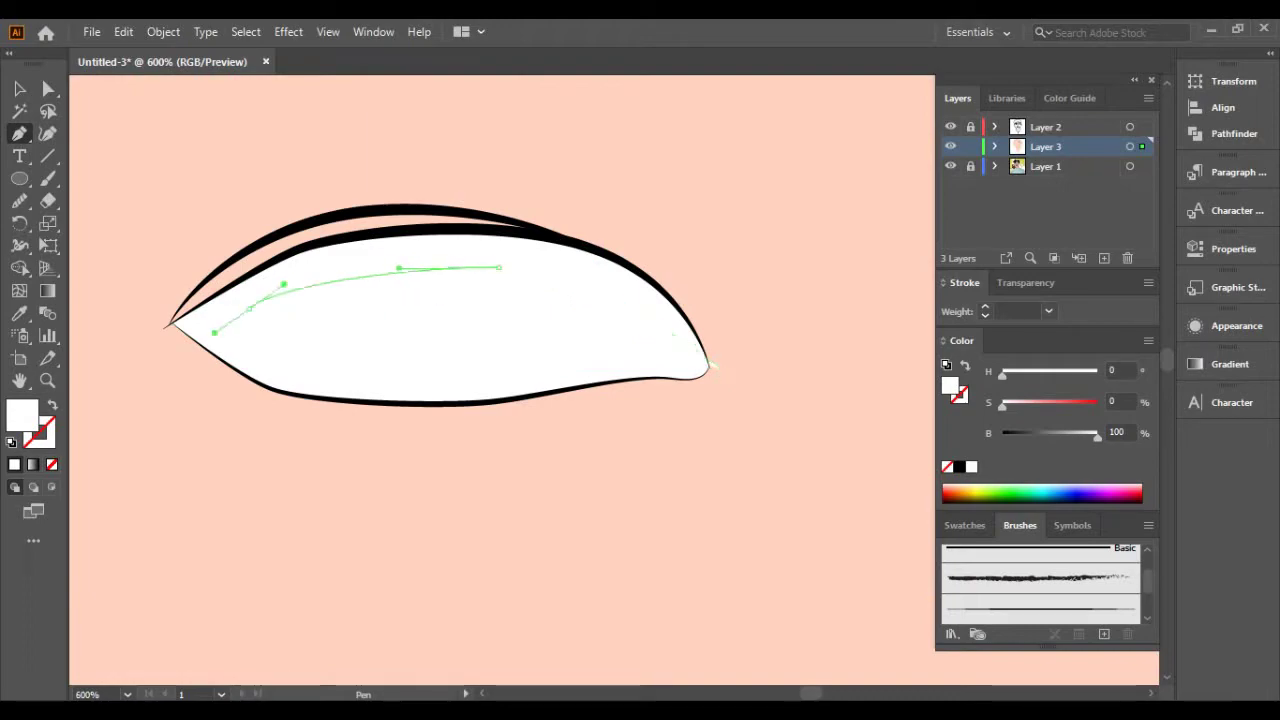
double_click(22, 413)
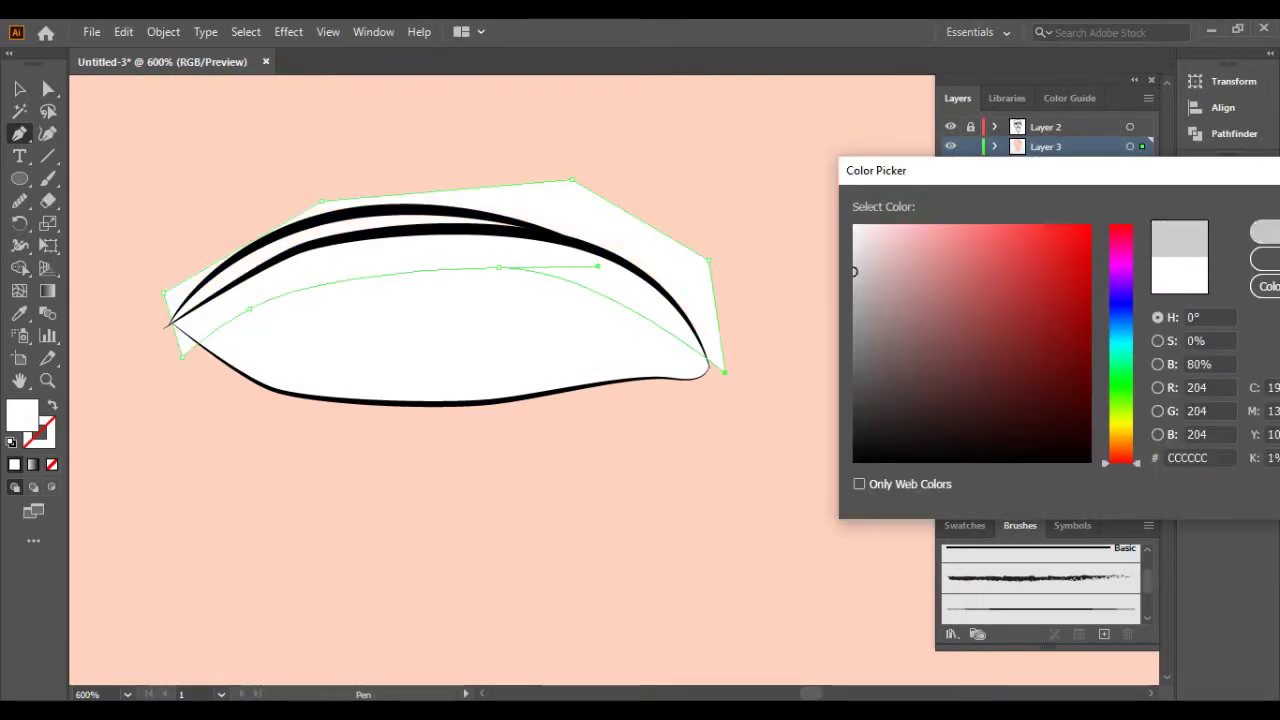
key("Return")
Draw the eye's inner-corner shape and fill it pink.
key("v")
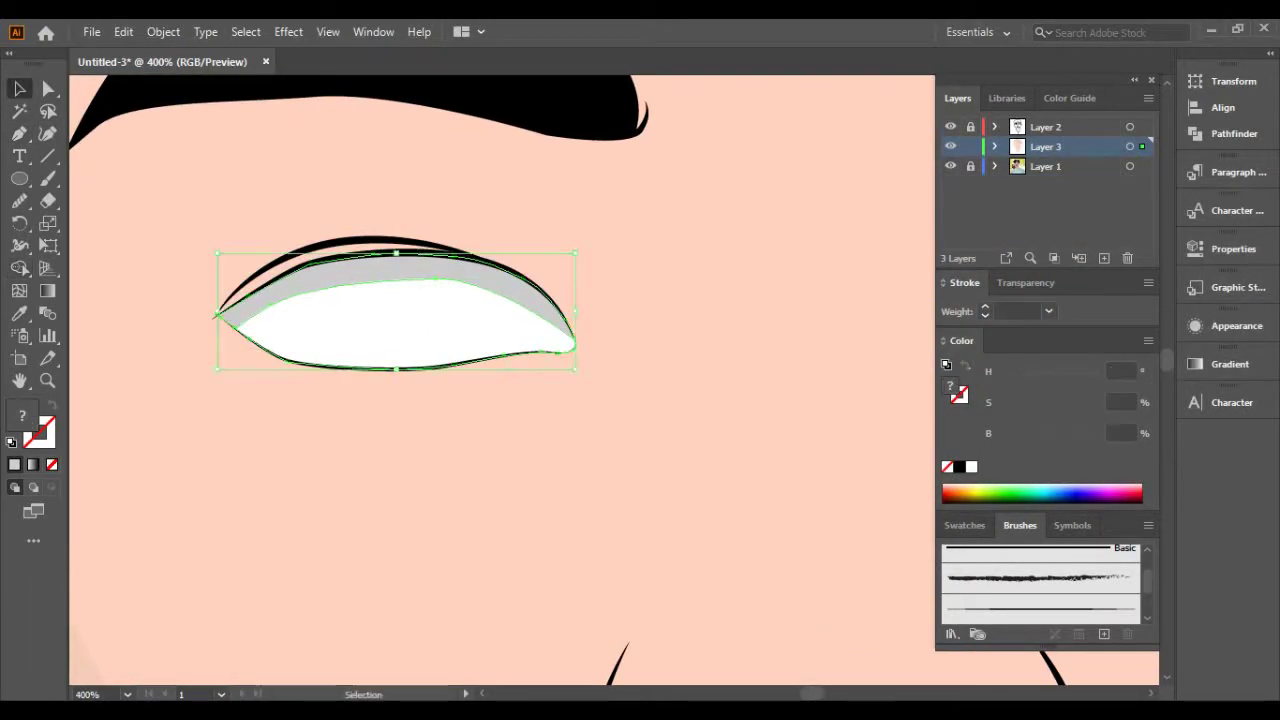
key("p")
scroll(680, 300, "up", 1, "alt")
scroll(680, 300, "up", 1, "alt")
scroll(383, 328, "down", 3, "alt")
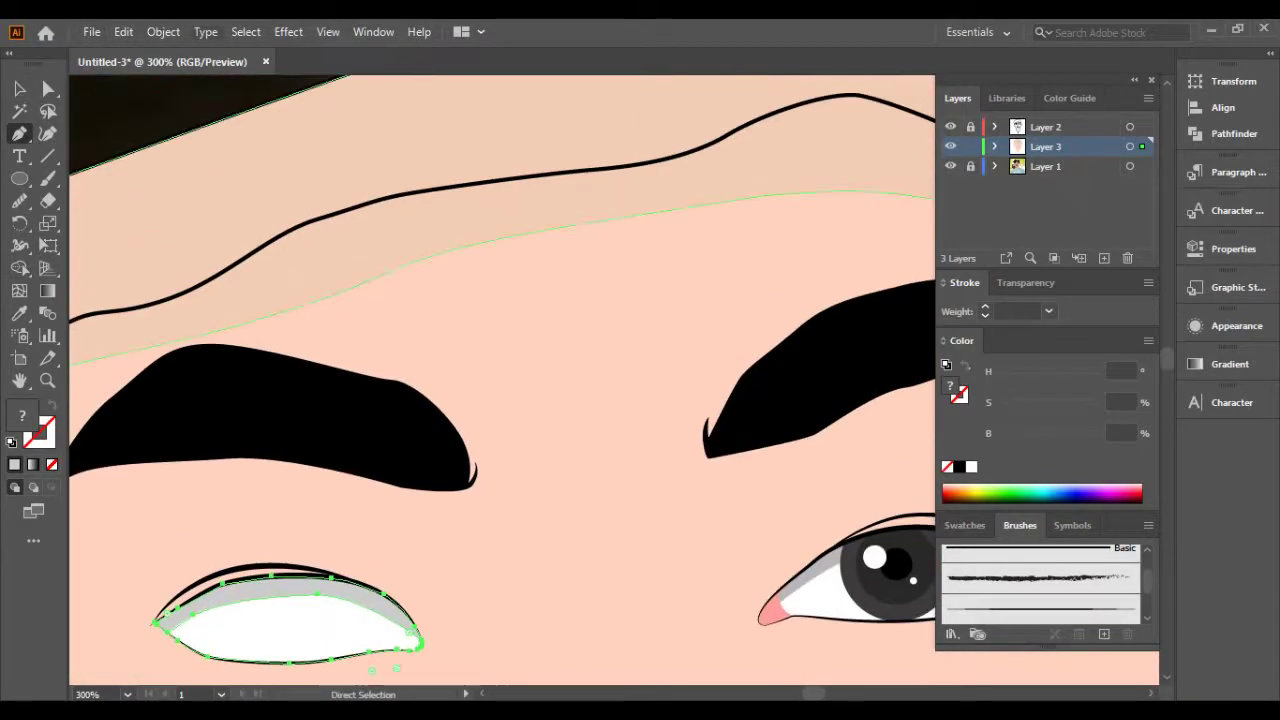
scroll(371, 329, "up", 1, "alt")
scroll(473, 447, "up", 3, "alt")
left_click(654, 386)
left_click(637, 493)
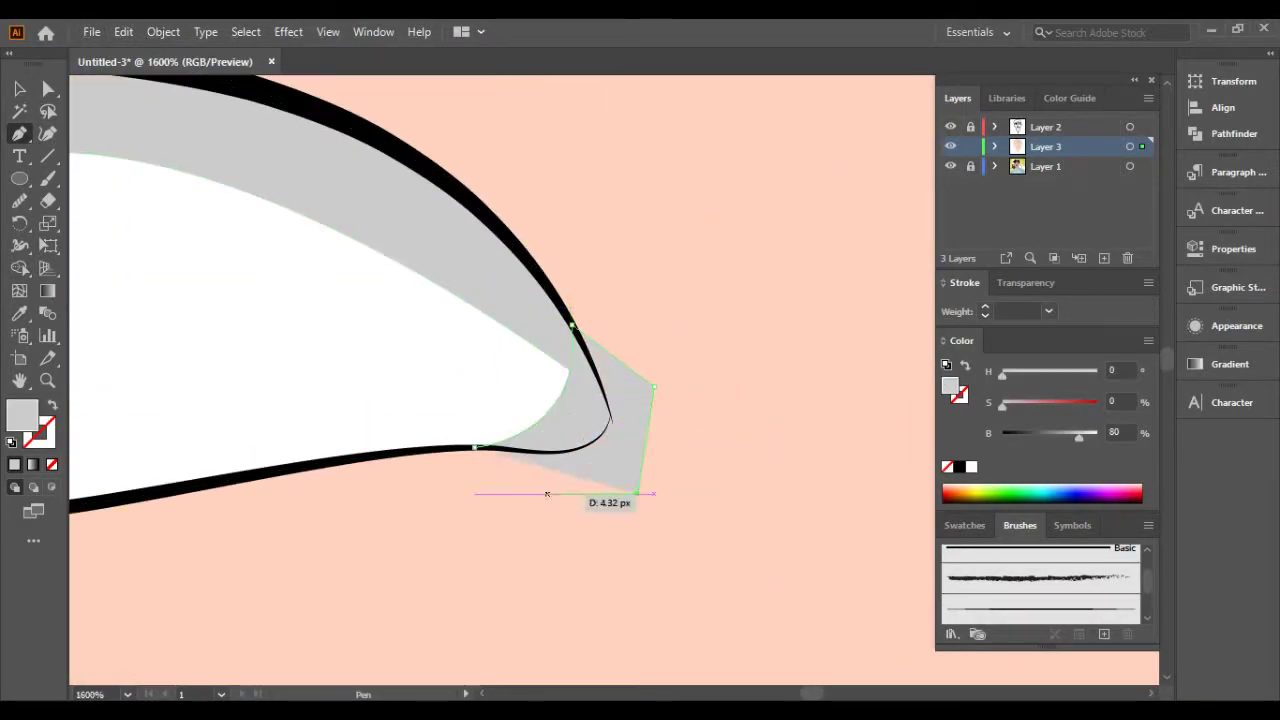
scroll(580, 400, "down", 3, "alt")
left_click(857, 300)
key("v")
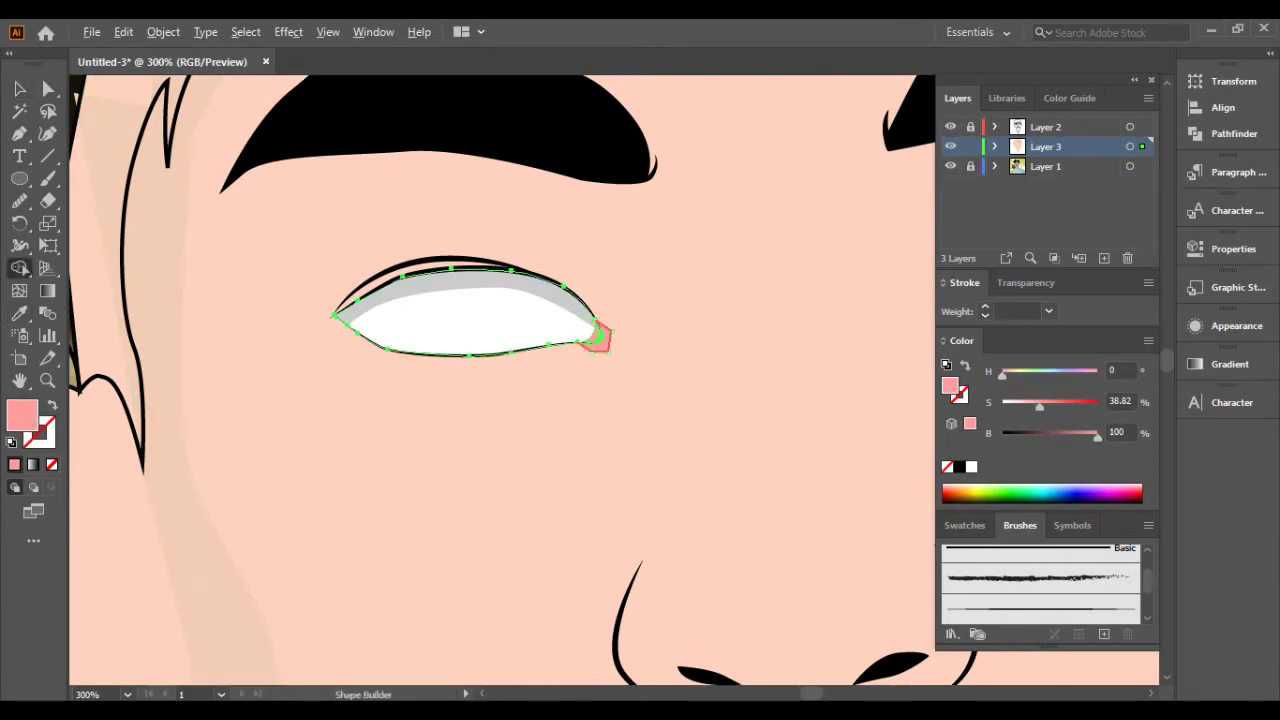
Alt-drag a copy of the grey iris into the left eye.
scroll(600, 340, "up", 3, "alt")
scroll(500, 300, "down", 3, "alt")
scroll(470, 330, "down", 3, "alt")
key("v")
scroll(420, 370, "up", 3, "alt")
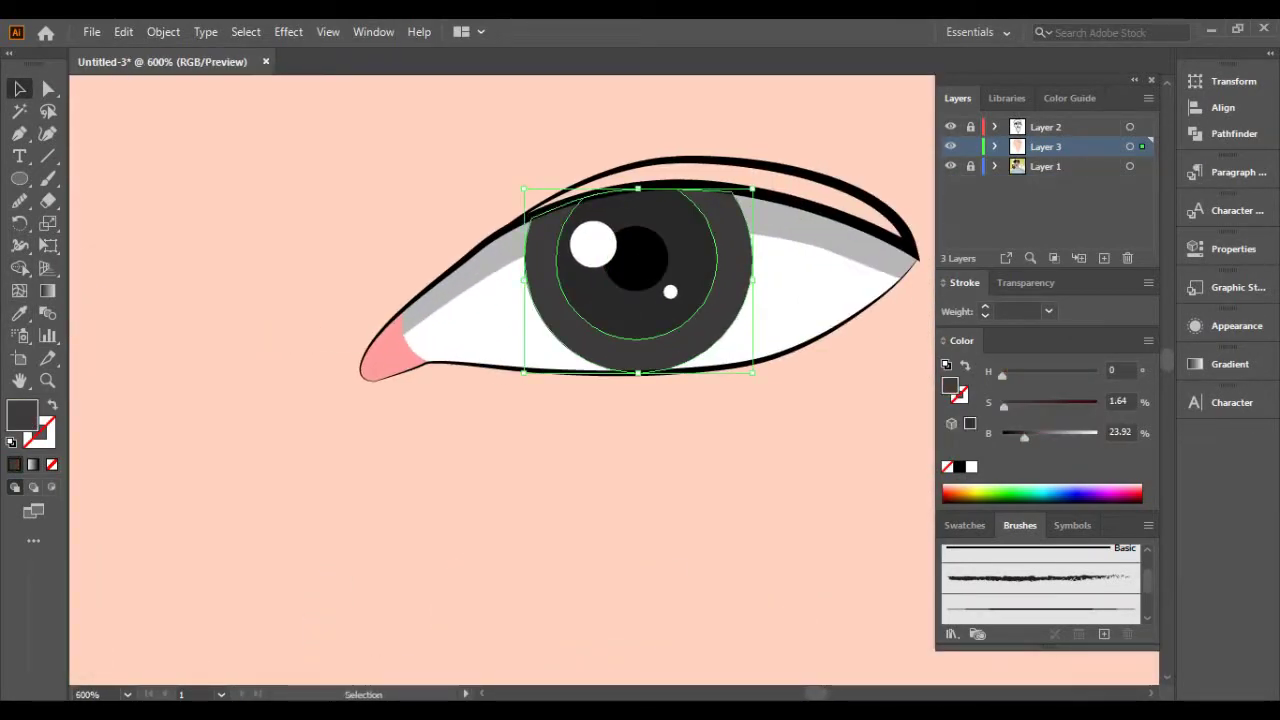
left_click_drag(638, 280, 371, 286)
scroll(737, 406, "down", 3, "alt")
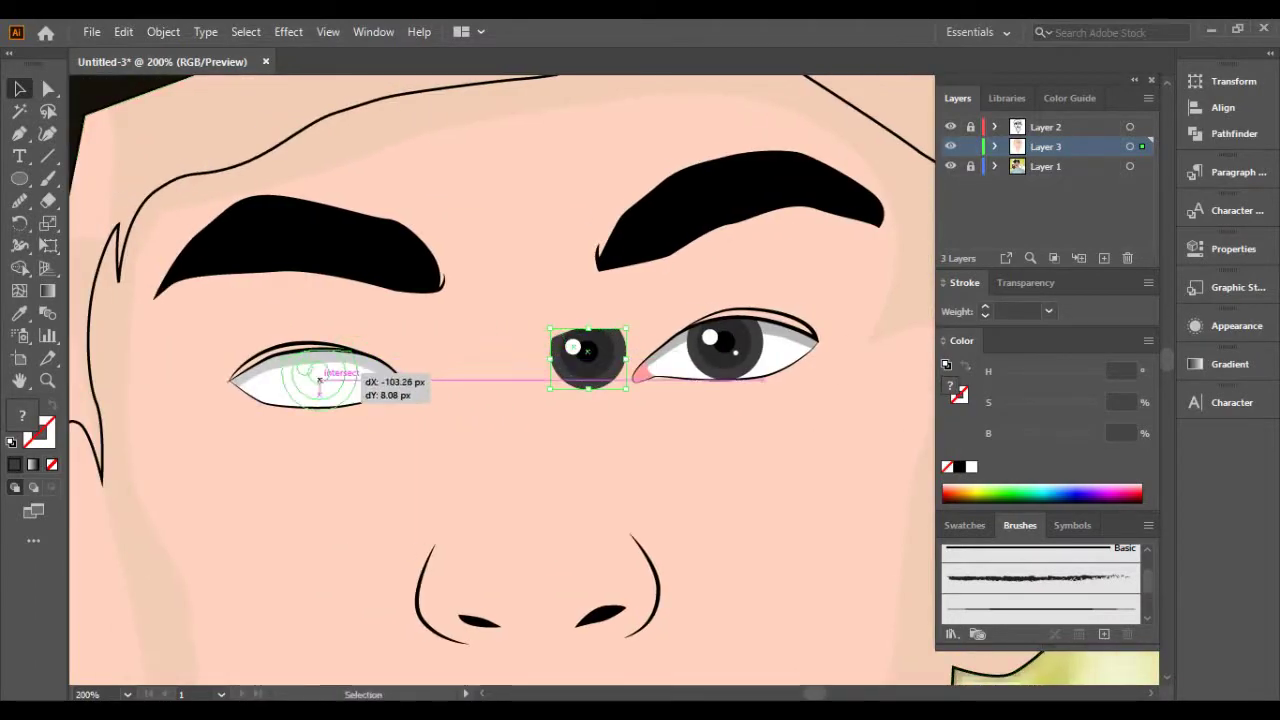
left_click_drag(320, 380, 322, 378)
right_click(330, 378)
key("Escape")
Centre the iris copy over the photo's pupil in Outline view, then select the eye shapes.
scroll(300, 370, "up", 5, "alt")
key("ctrl+y")
left_click_drag(435, 400, 458, 377)
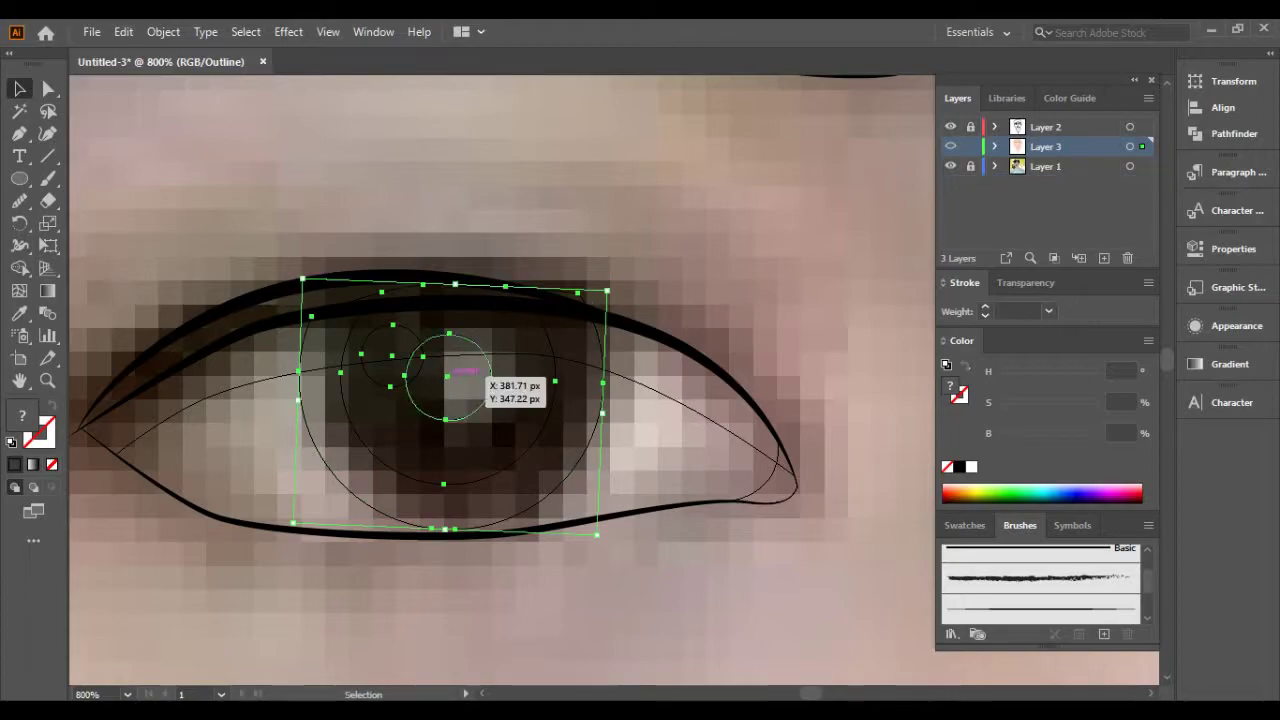
key("ctrl+y")
key("ctrl+a")
left_click(19, 267)
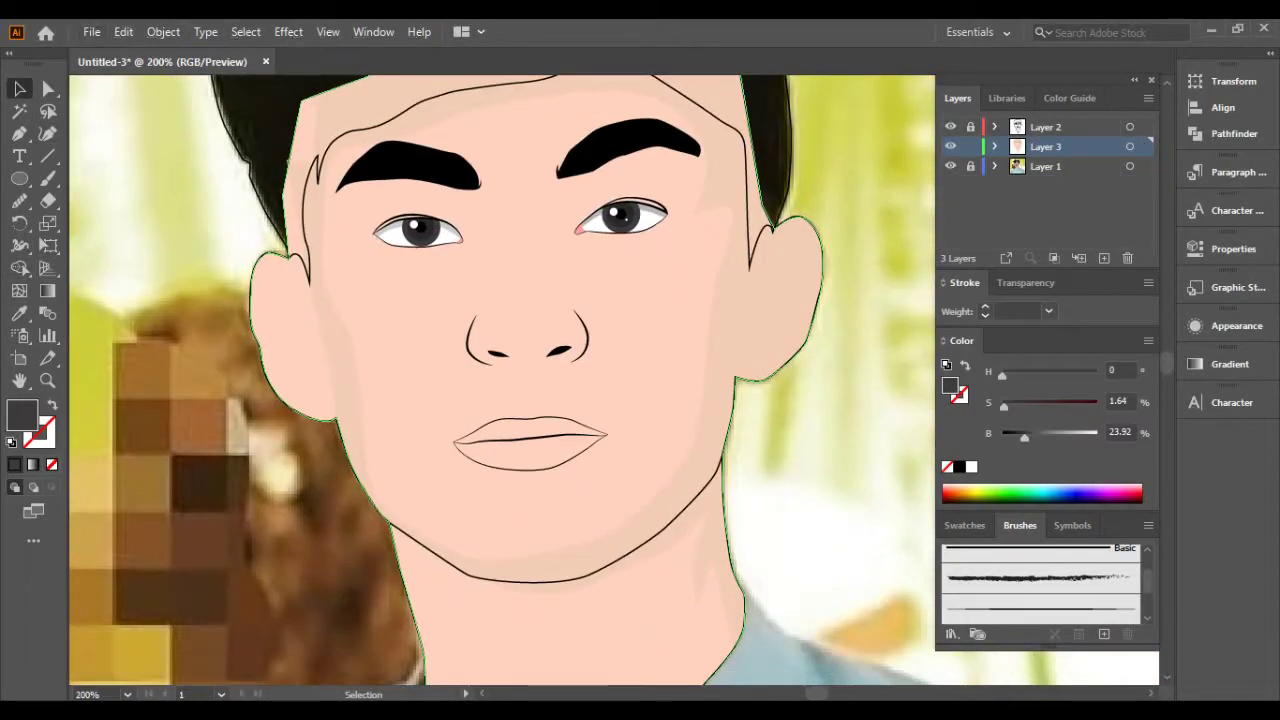
Draw a closed black lid shape along the first eye's upper lid.
key("ctrl+plus")
key("ctrl+plus")
key("ctrl+plus")
key("p")
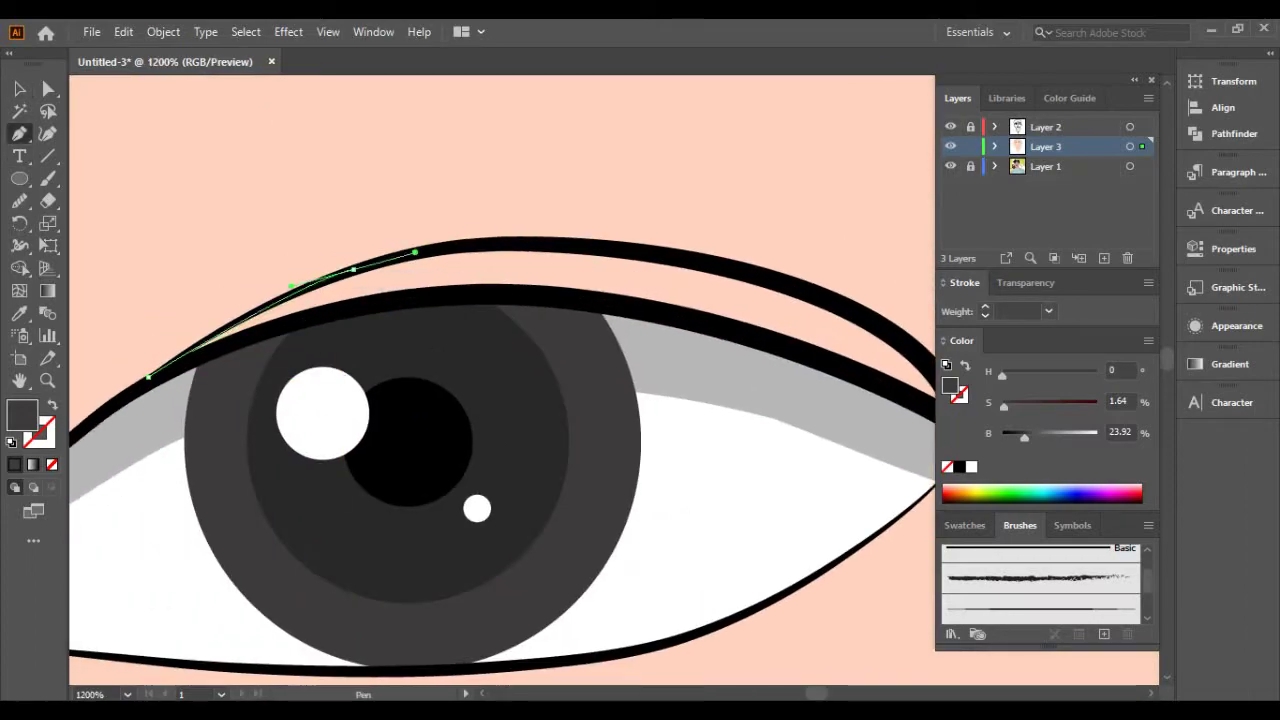
left_click(586, 246)
left_click(749, 271)
left_click_drag(910, 390, 910, 250)
left_click(699, 336)
left_click_drag(471, 291, 451, 291)
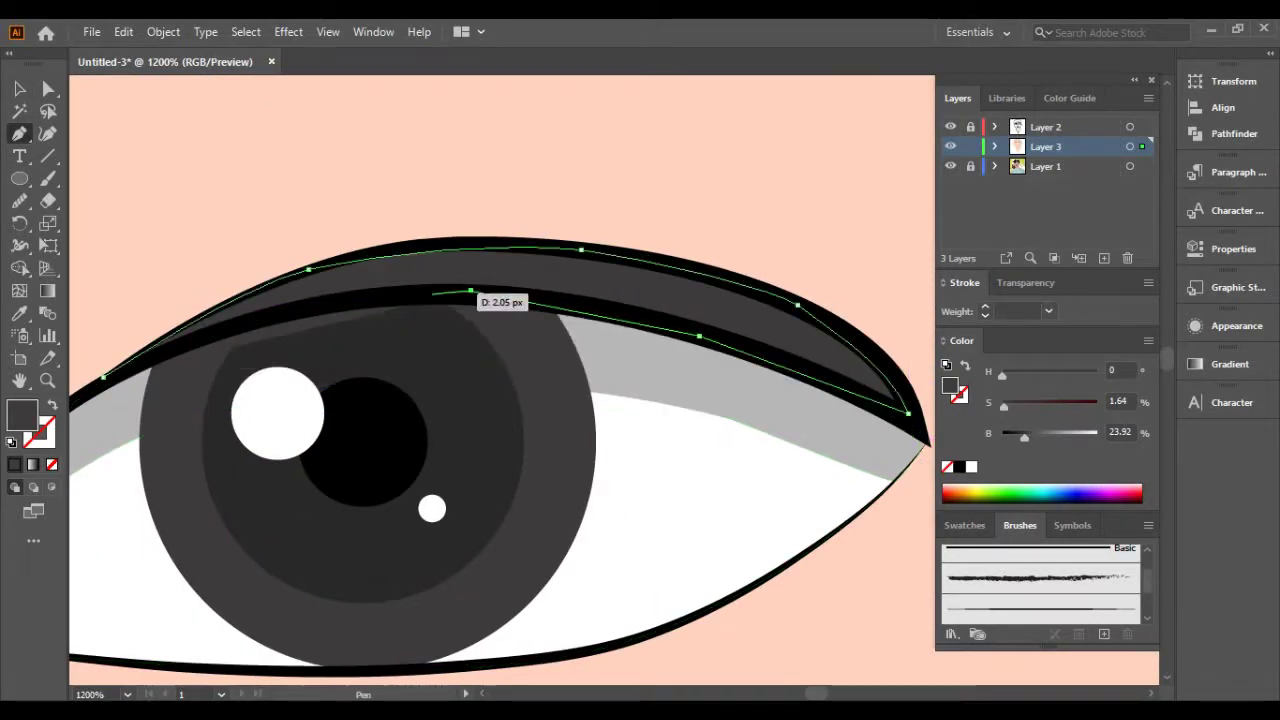
left_click(194, 357)
left_click(959, 466)
key("ctrl+1")
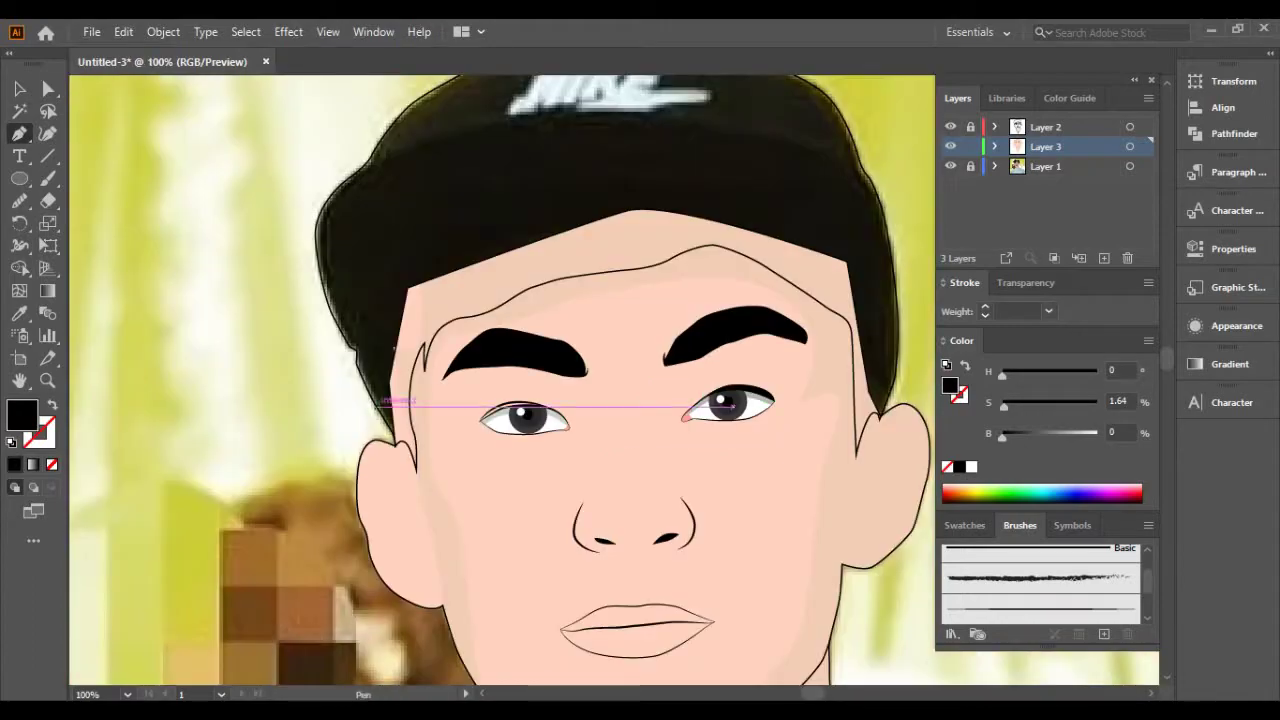
Draw the second eye's upper-lid shape and make it solid black with Shift+X.
key("ctrl+plus")
key("ctrl+plus")
key("ctrl+plus")
scroll(614, 330, "left", 2)
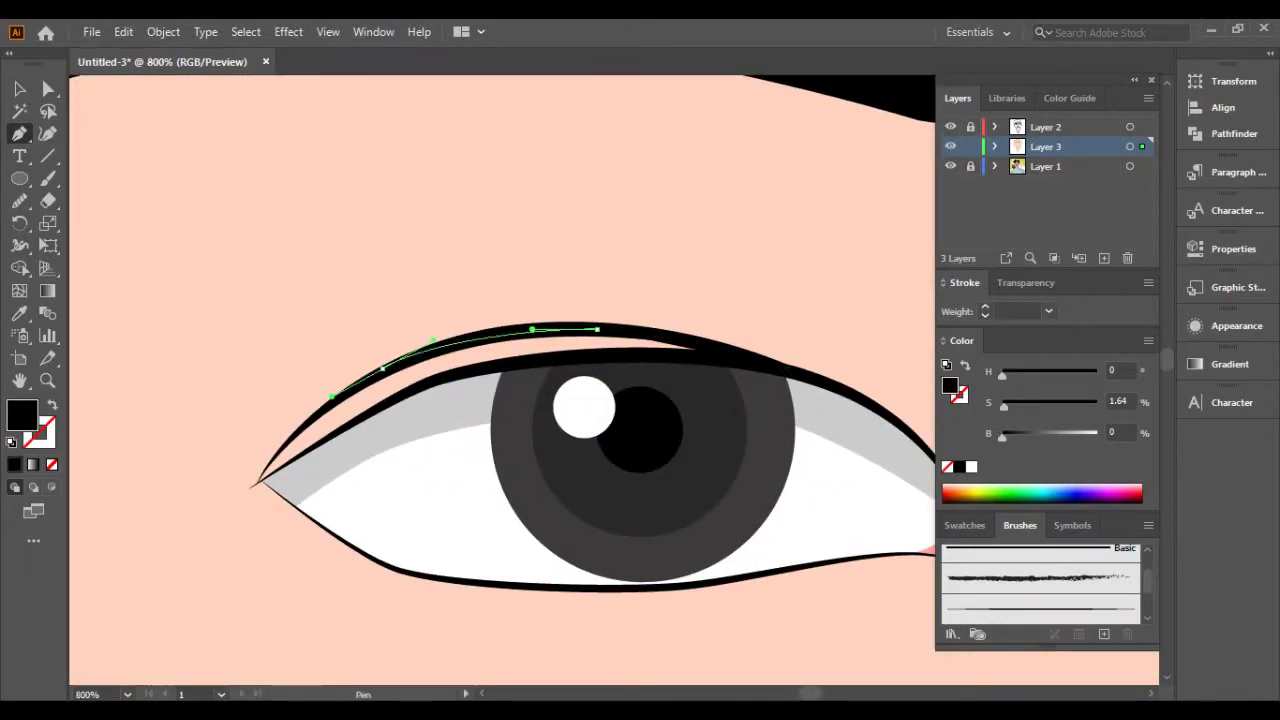
scroll(252, 486, "up", 1)
scroll(262, 480, "up", 1)
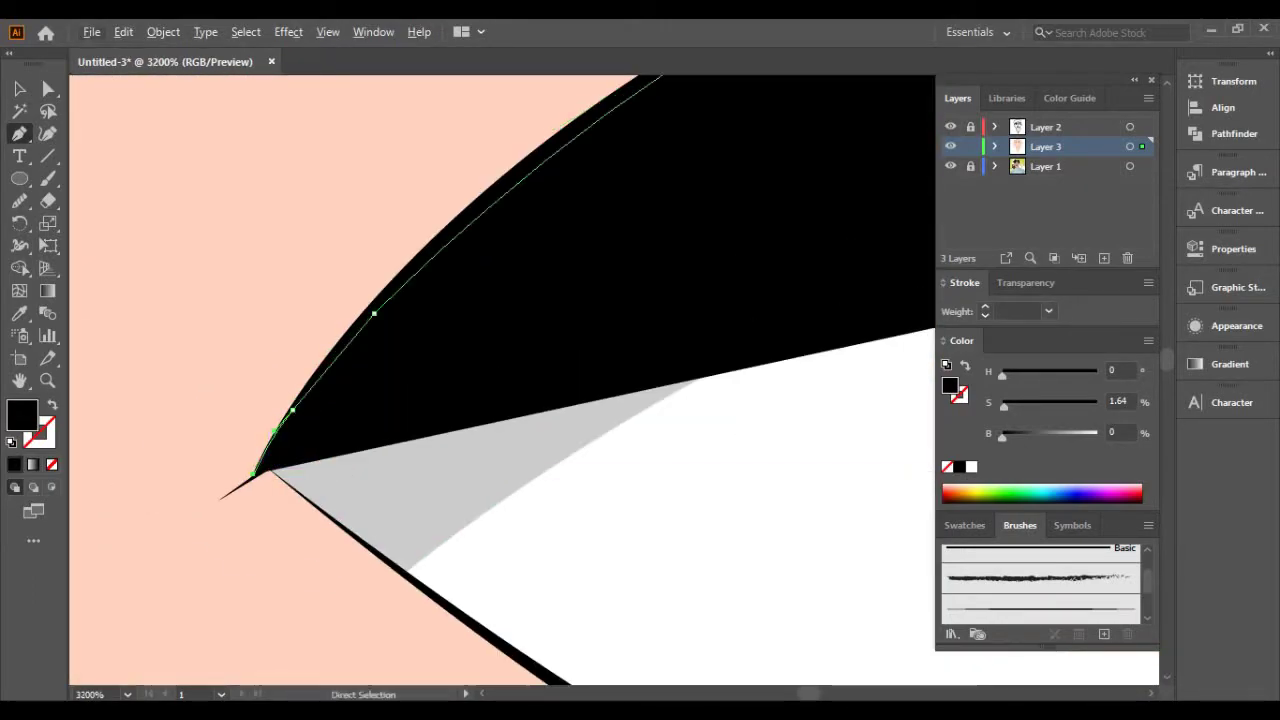
scroll(260, 480, "down", 1)
scroll(500, 380, "right", 3)
left_click_drag(638, 187, 682, 188)
scroll(682, 188, "down", 1)
left_click(829, 214)
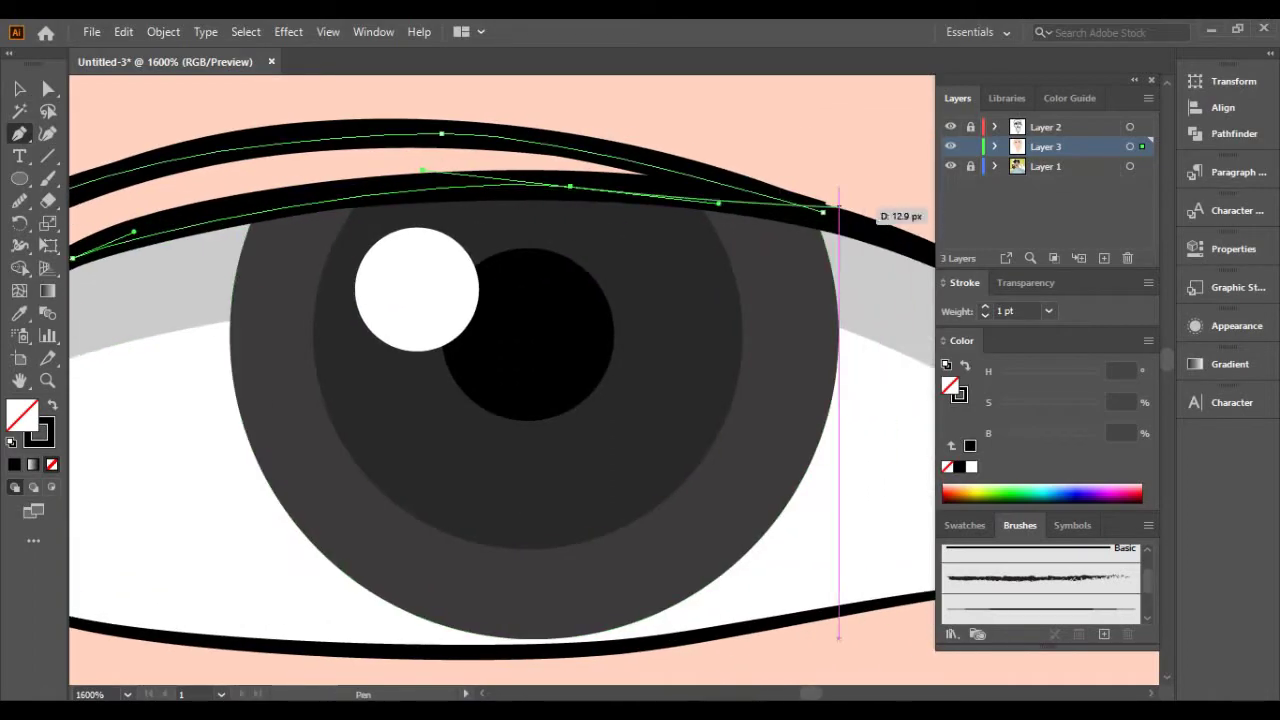
key("shift+x")
key("ctrl+1")
scroll(433, 310, "up", 1)
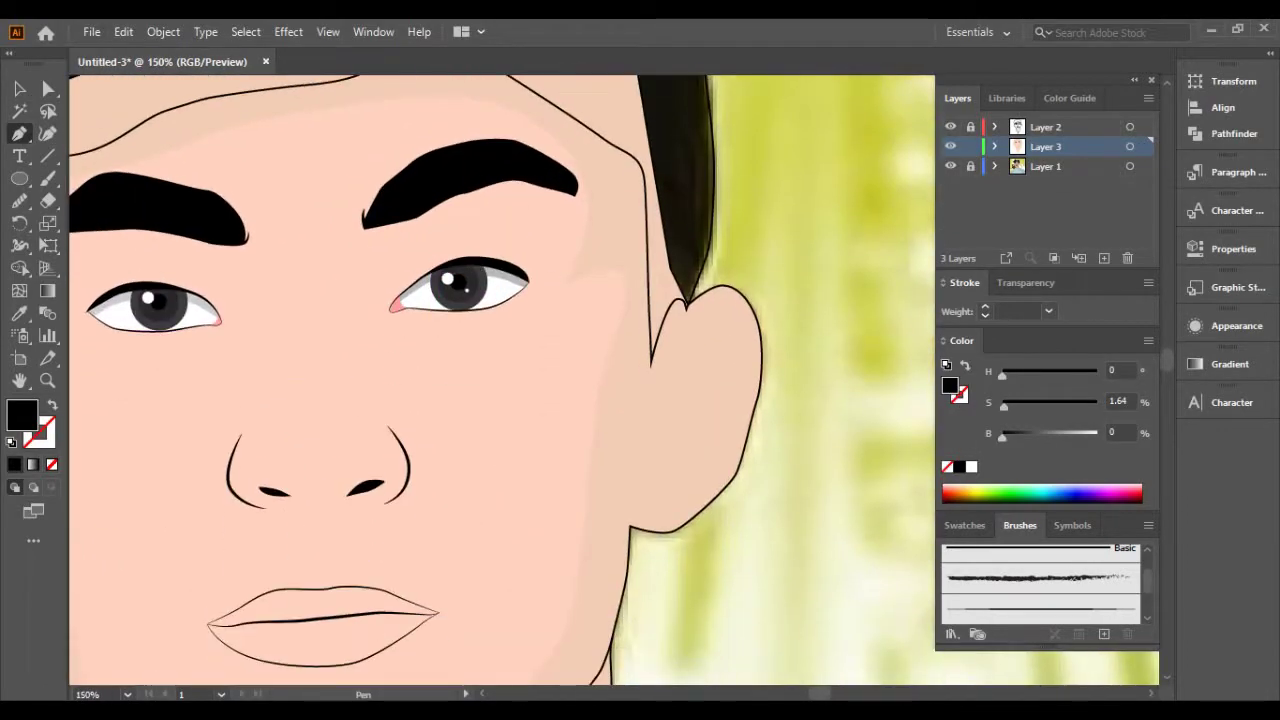
scroll(806, 186, "left", 2)
key("ctrl+y")
Start the shadow path with curved points near the jaw and below the chin.
scroll(529, 301, "down", 3)
scroll(612, 381, "up", 2)
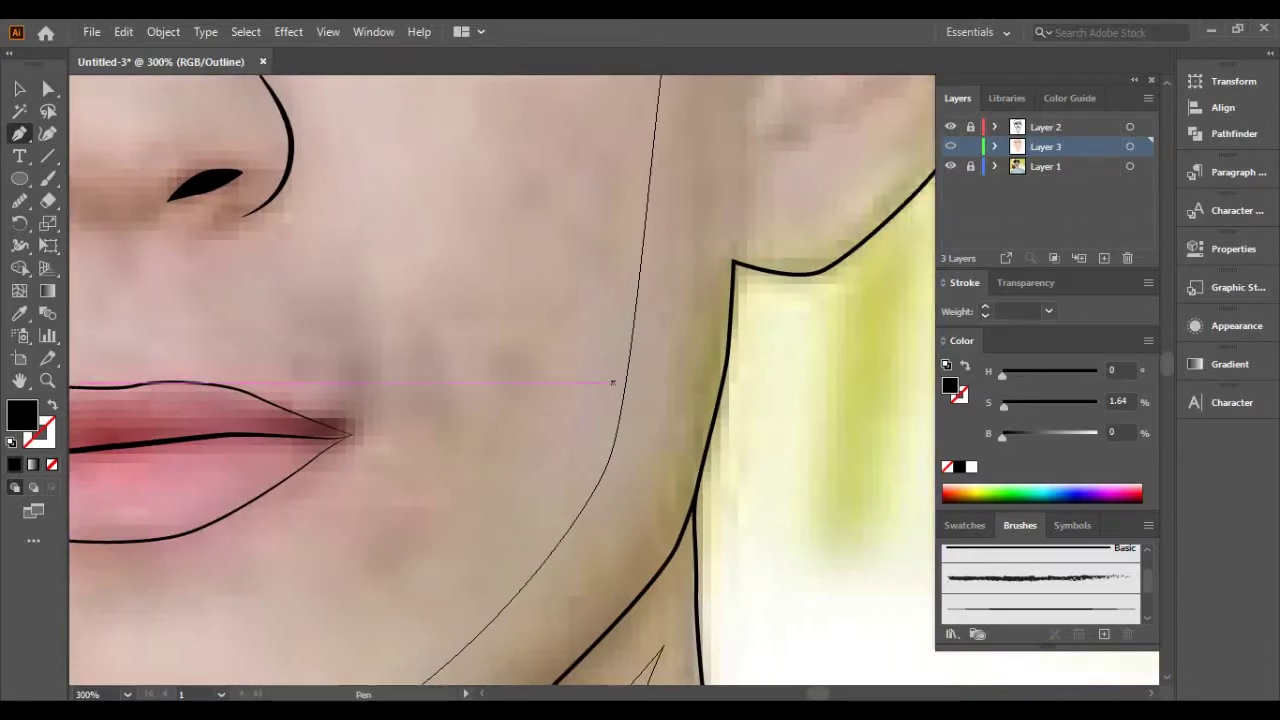
scroll(726, 213, "down", 2)
scroll(709, 329, "down", 2)
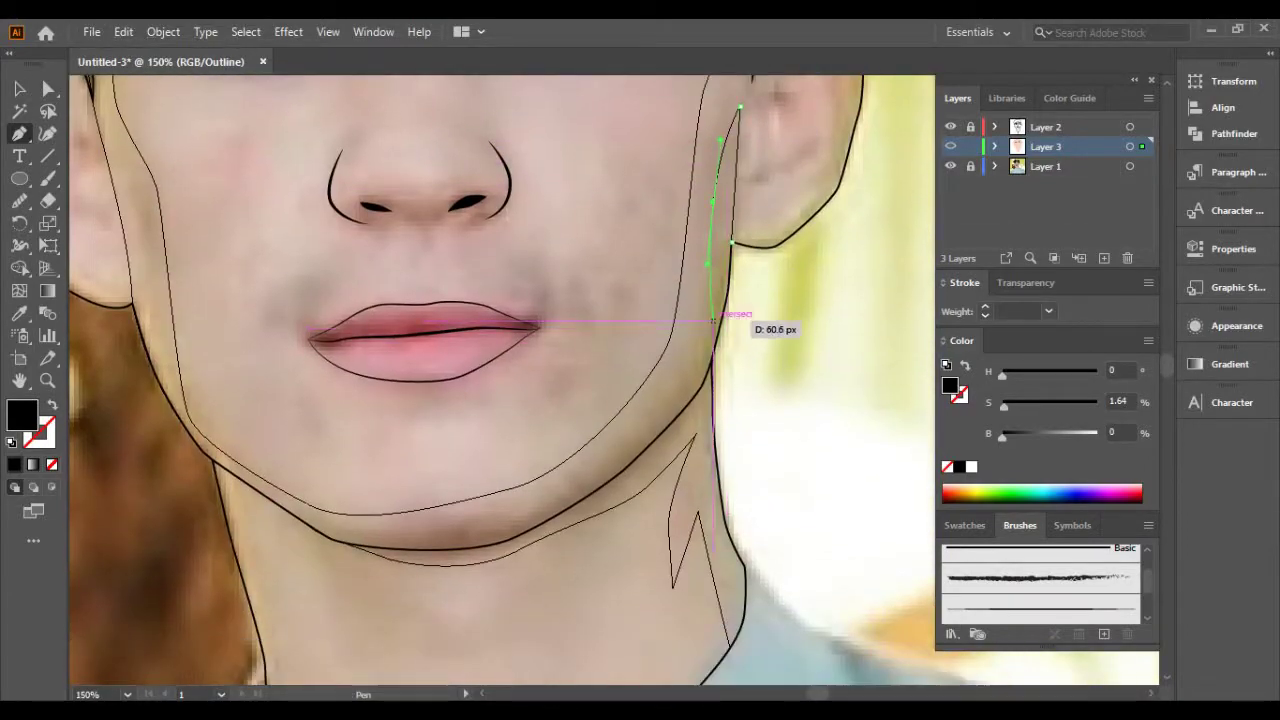
scroll(600, 460, "left", 1)
left_click_drag(638, 465, 621, 482)
scroll(583, 523, "left", 2)
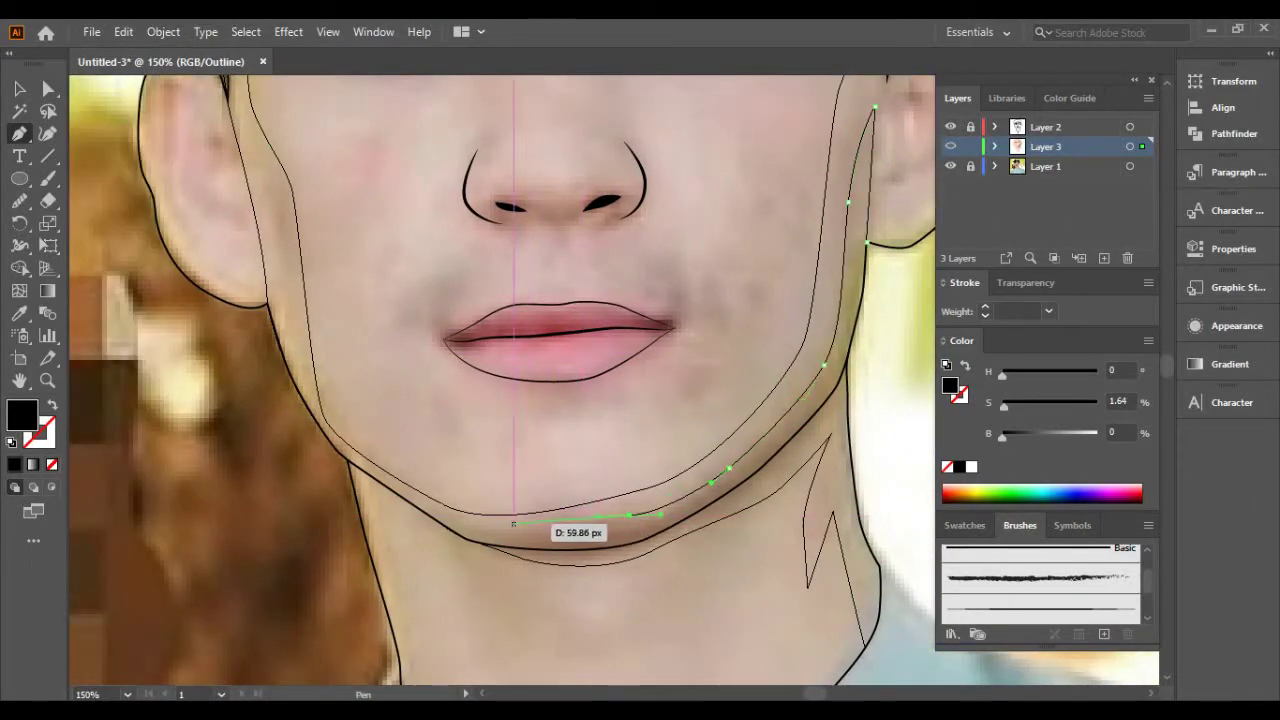
scroll(514, 523, "right", 1)
left_click_drag(463, 580, 572, 576)
Continue the shadow path along the jawline and down the neck edge.
scroll(572, 576, "up", 2)
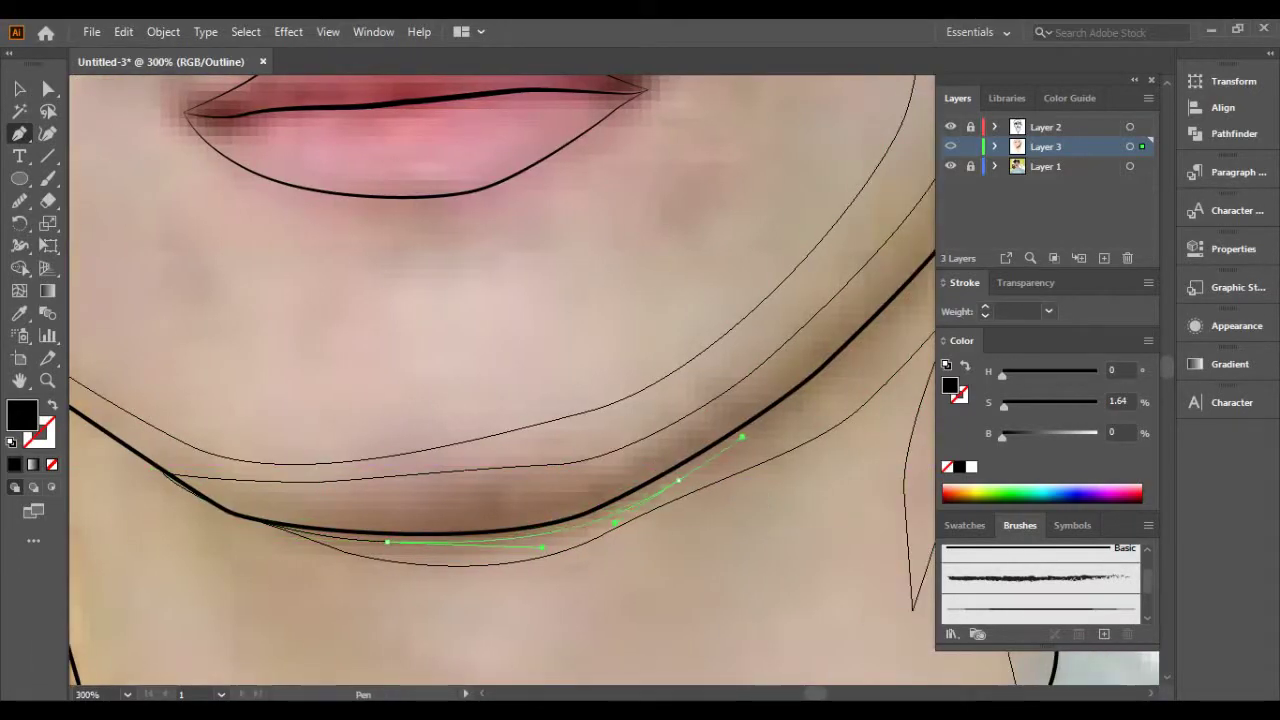
scroll(609, 546, "right", 5)
left_click_drag(558, 463, 668, 367)
scroll(686, 508, "down", 2)
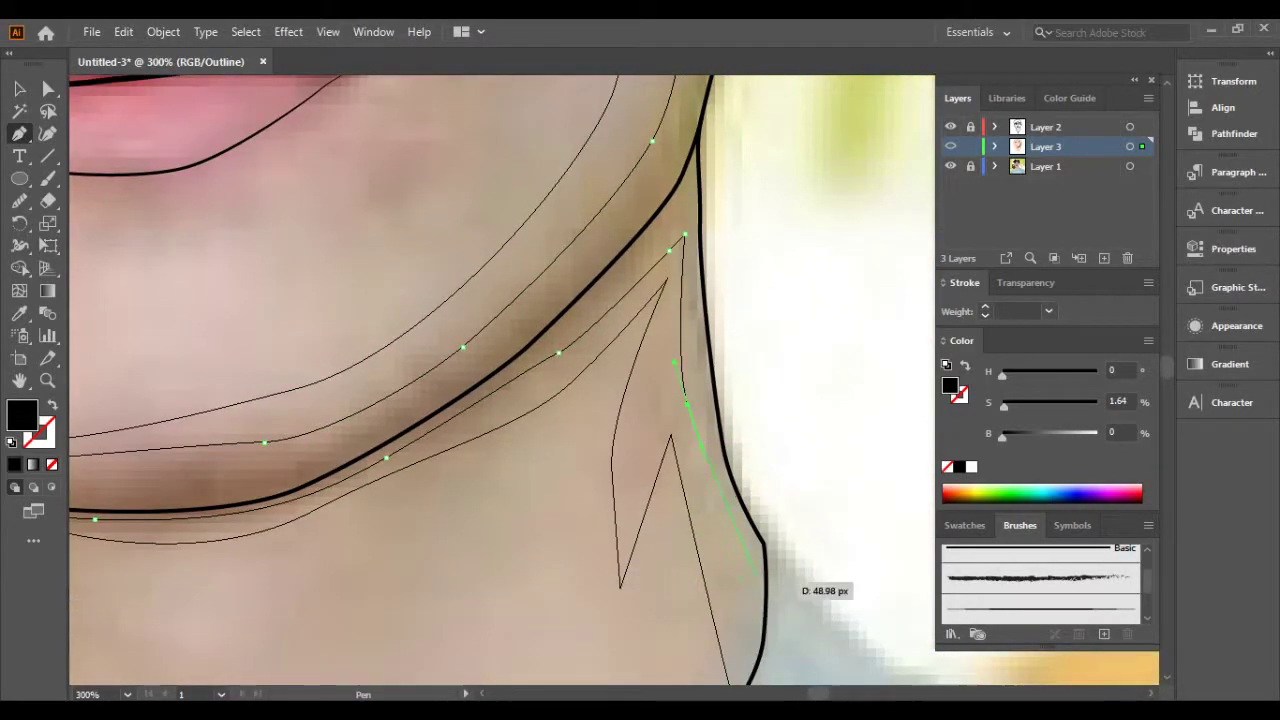
scroll(700, 450, "down", 3)
scroll(776, 386, "up", 3)
left_click_drag(686, 508, 776, 386)
Fill the jaw shadow with a sampled darker peach skin tone and combine it with Shape Builder.
key("ctrl+y")
key("ctrl+minus")
key("ctrl+minus")
key("i")
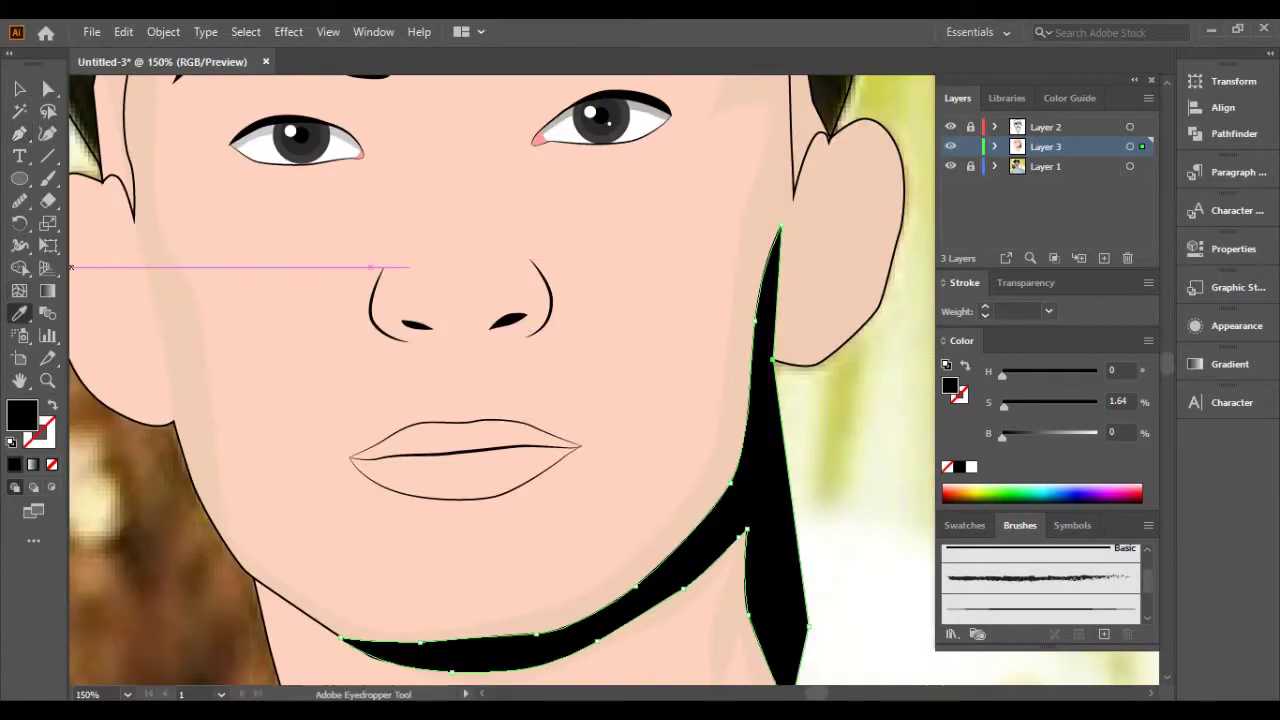
key("ctrl+minus")
key("ctrl+minus")
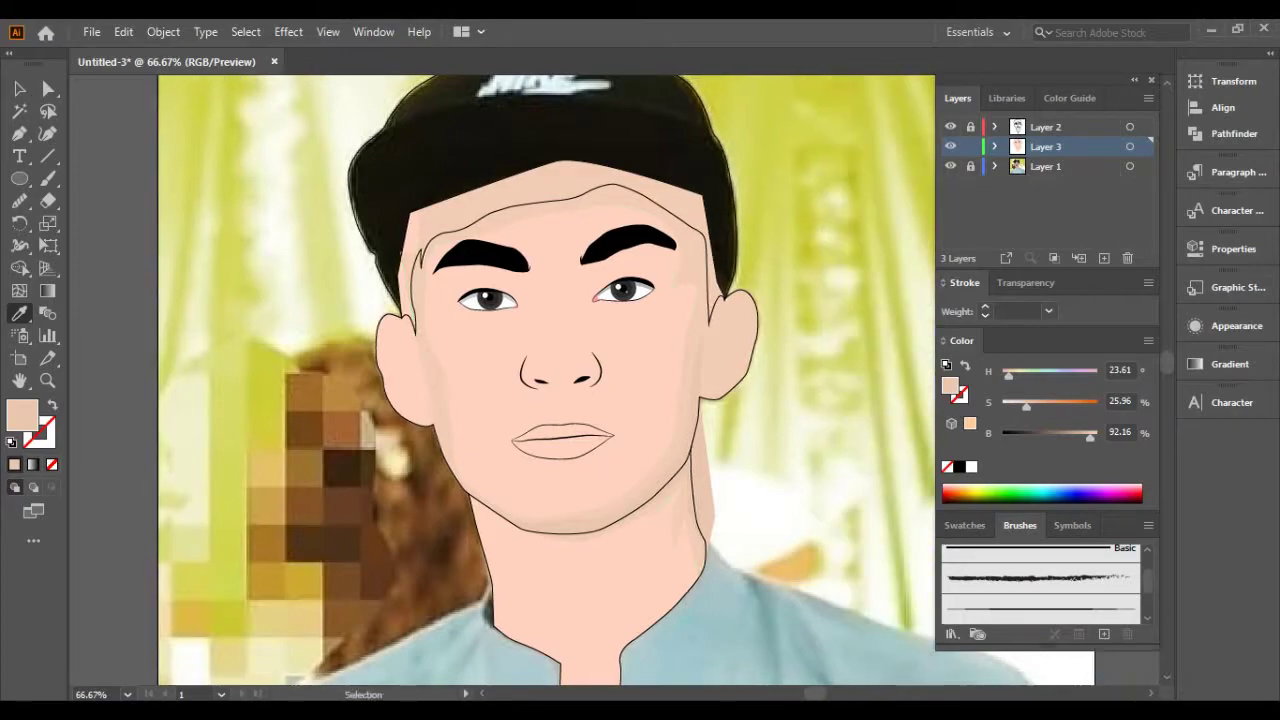
key("ctrl+plus")
key("ctrl+plus")
scroll(500, 380, "down", 1)
key("v")
scroll(500, 380, "down", 2)
key("ctrl+a")
key("shift+m")
left_click(420, 565)
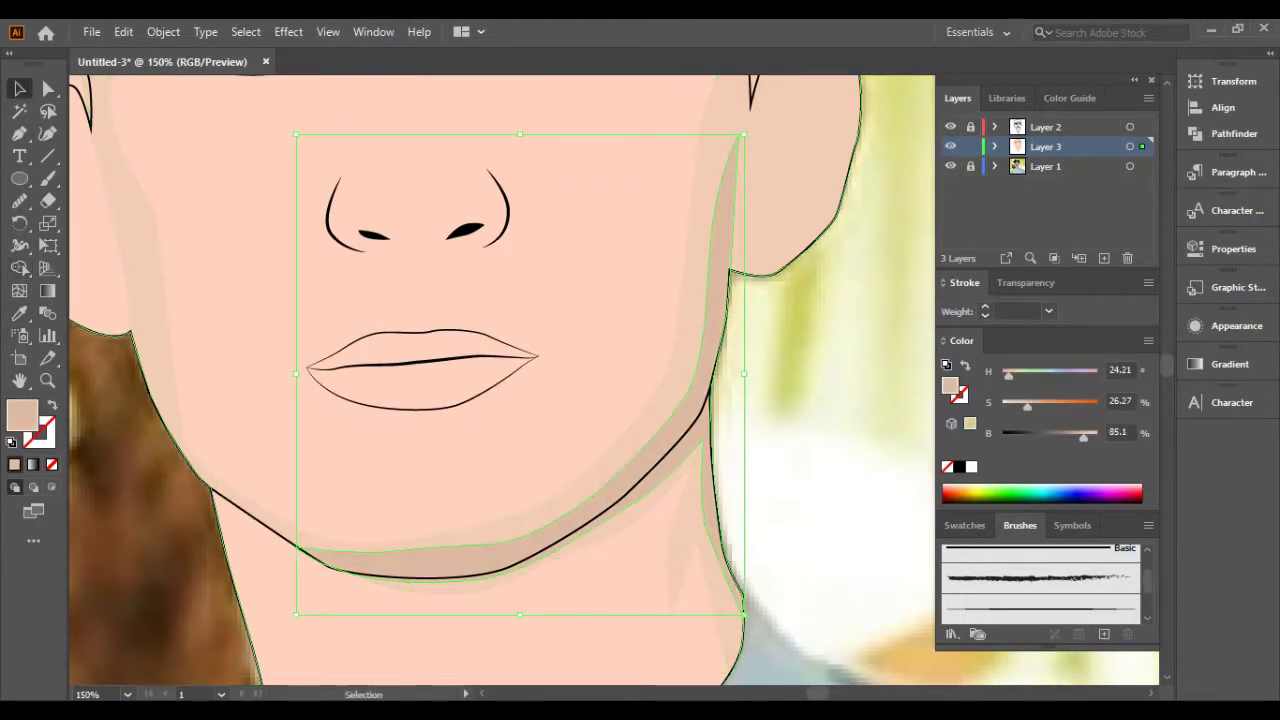
Zoom in on the eye and show the artwork as outlines over the photo.
key("ctrl+minus")
key("ctrl+minus")
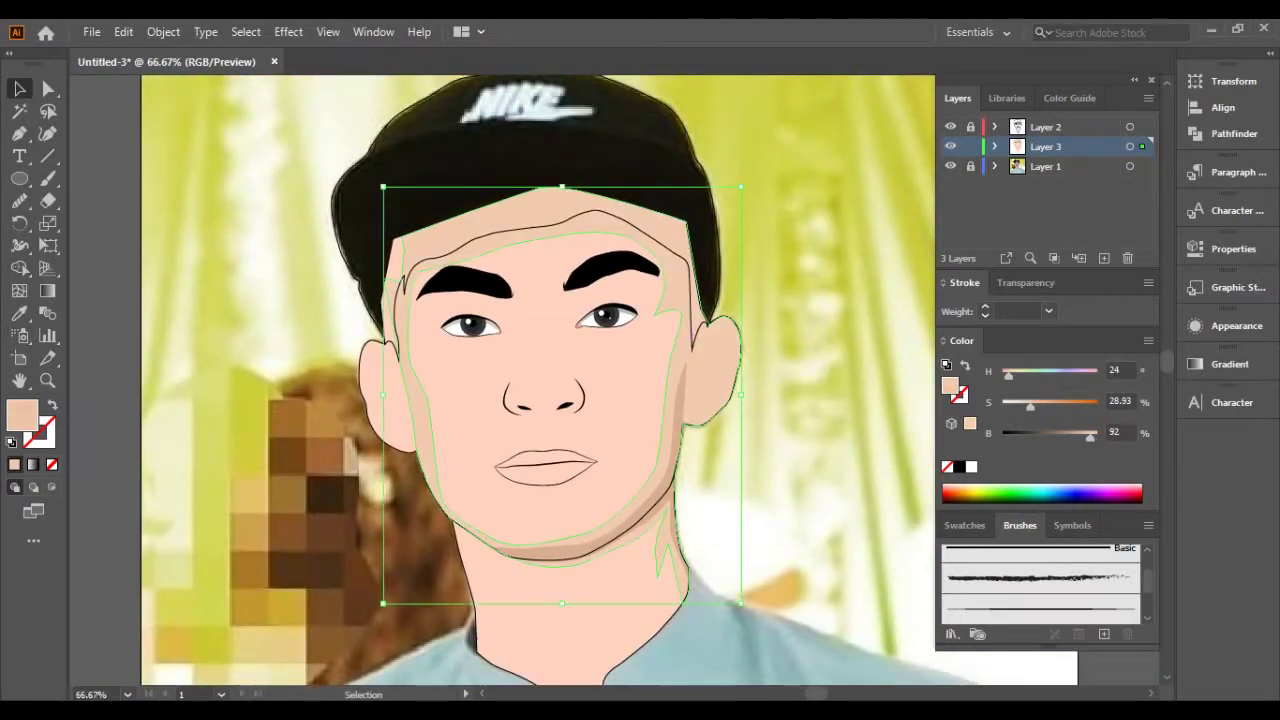
scroll(610, 393, "down", 1)
key("ctrl+plus")
key("ctrl+plus")
key("ctrl+plus")
key("ctrl+plus")
key("ctrl+y")
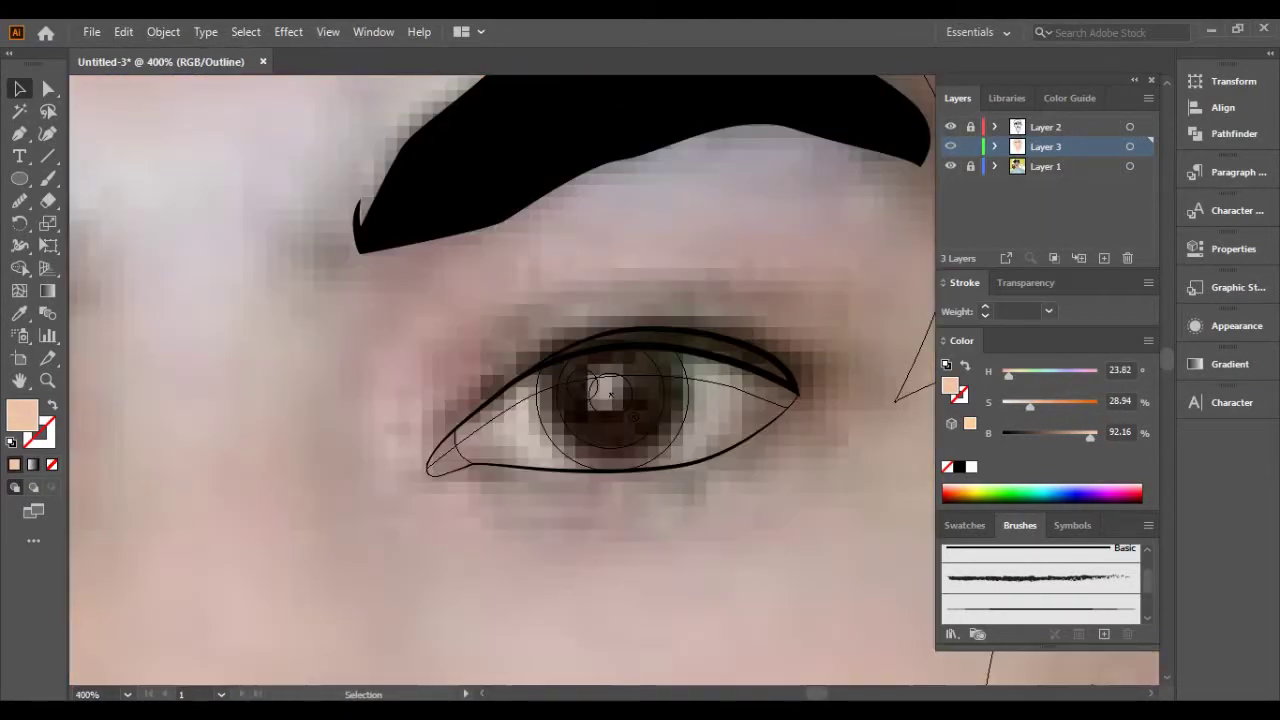
Trace a shadow path from the inner brow down beside the nose bridge.
key("ctrl+minus")
key("ctrl+minus")
key("ctrl+minus")
key("p")
key("ctrl+plus")
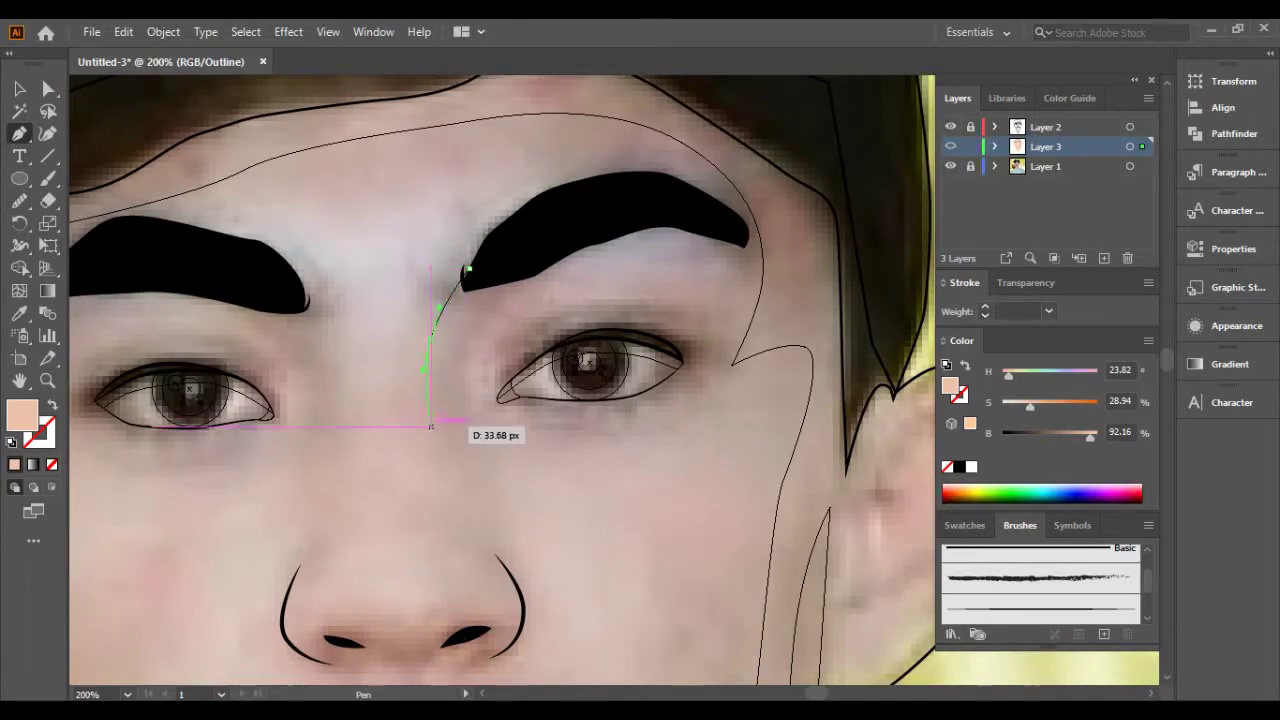
left_click_drag(440, 427, 449, 447)
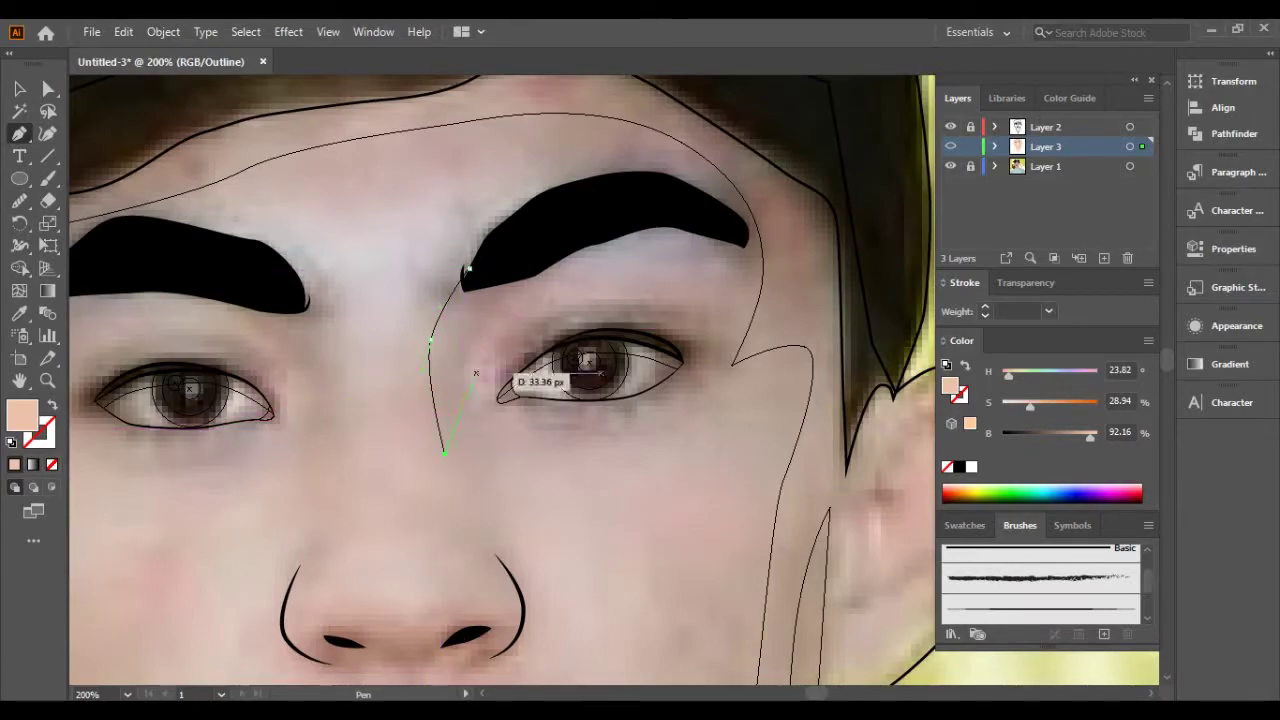
left_click(491, 344)
mouse_move(502, 379)
left_mouse_down()
mouse_move(589, 318)
mouse_move(623, 322)
left_mouse_up()
key("ctrl+y")
scroll(551, 297, "down", 3)
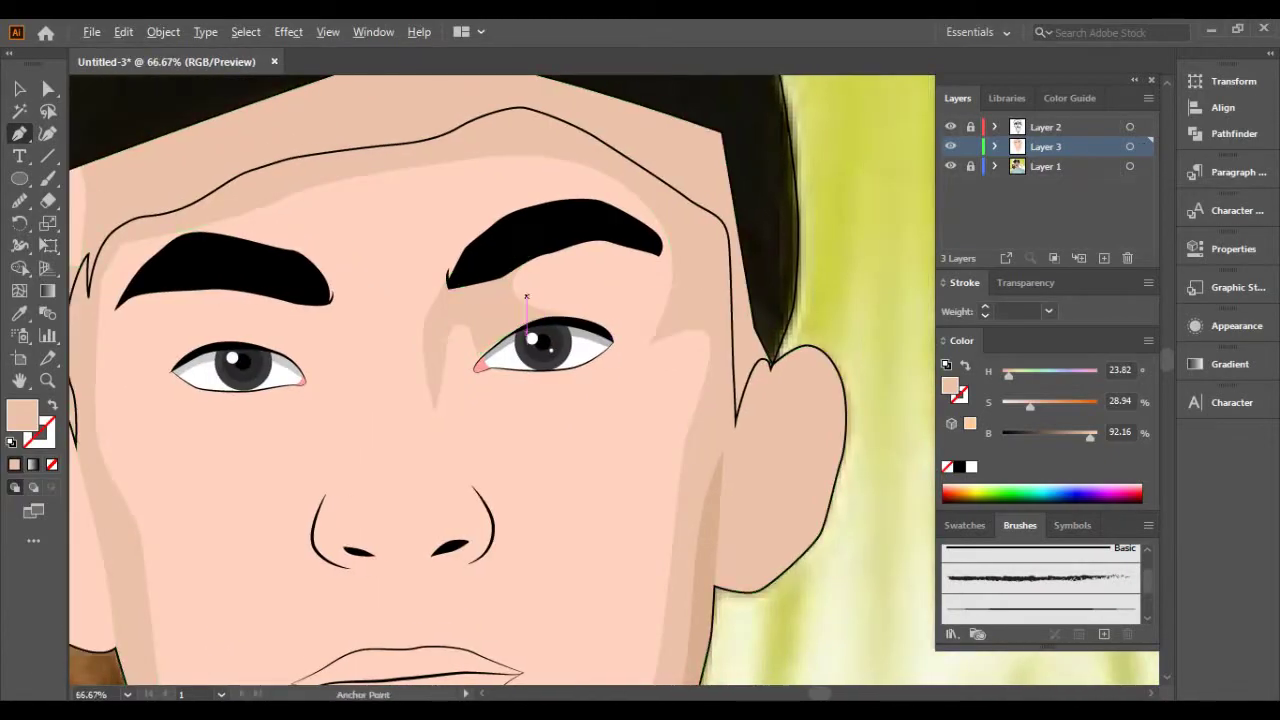
scroll(551, 297, "up", 2)
key("ctrl+y")
mouse_move(484, 364)
left_mouse_down()
mouse_move(505, 298)
mouse_move(631, 281)
left_mouse_up()
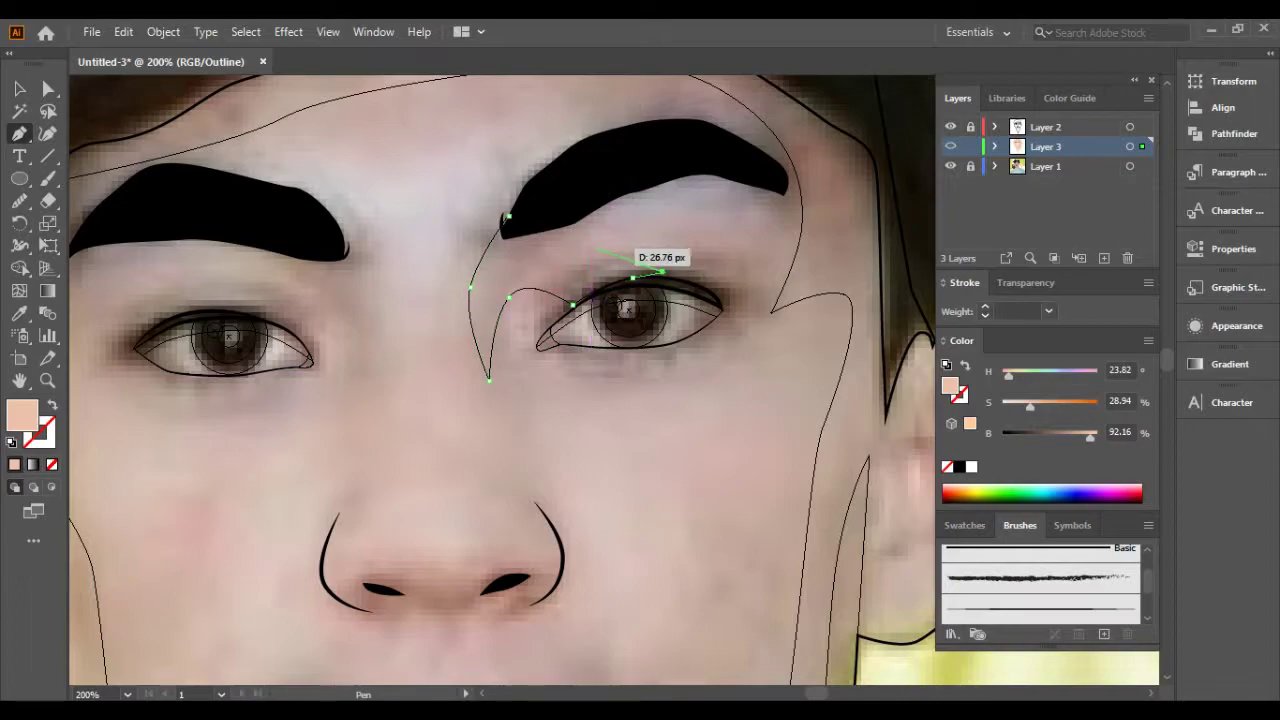
Finish curving the nose-bridge shadow up to the inner brow and check it in colour.
key("ctrl+y")
key("ctrl+minus")
key("ctrl+y")
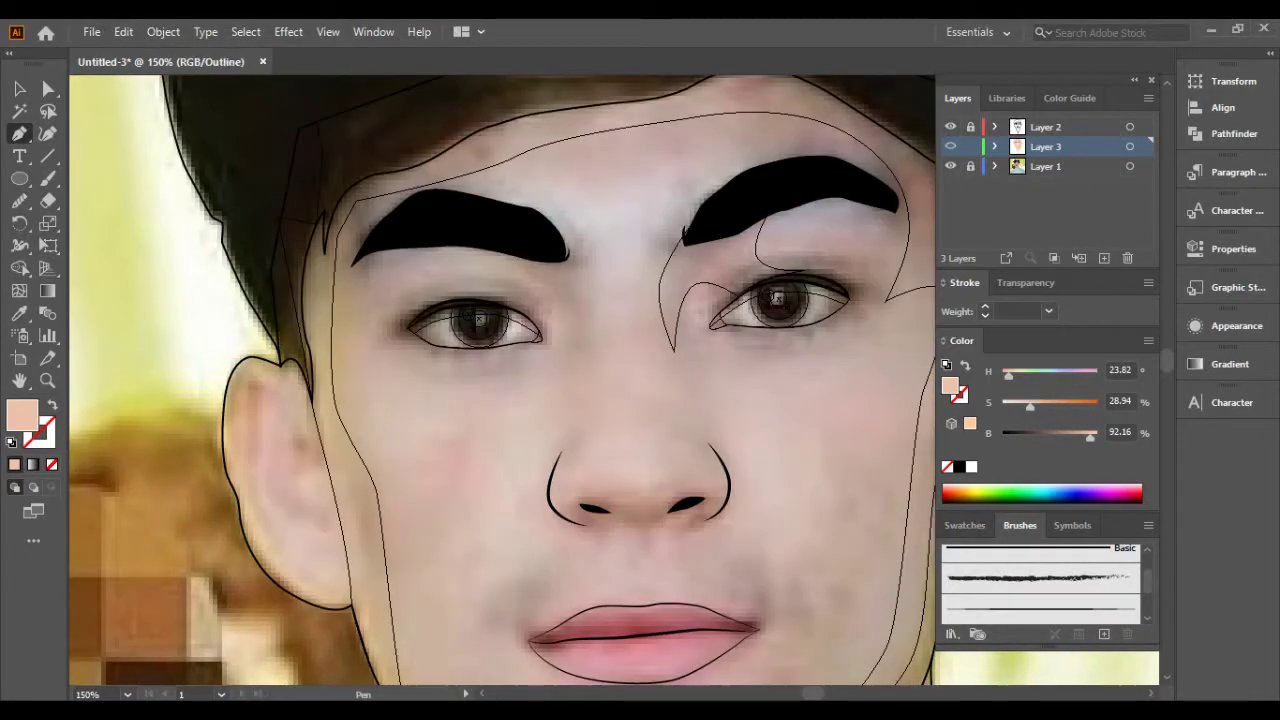
key("ctrl+plus")
key("ctrl+plus")
key("ctrl+plus")
left_click_drag(625, 314, 700, 288)
key("ctrl+y")
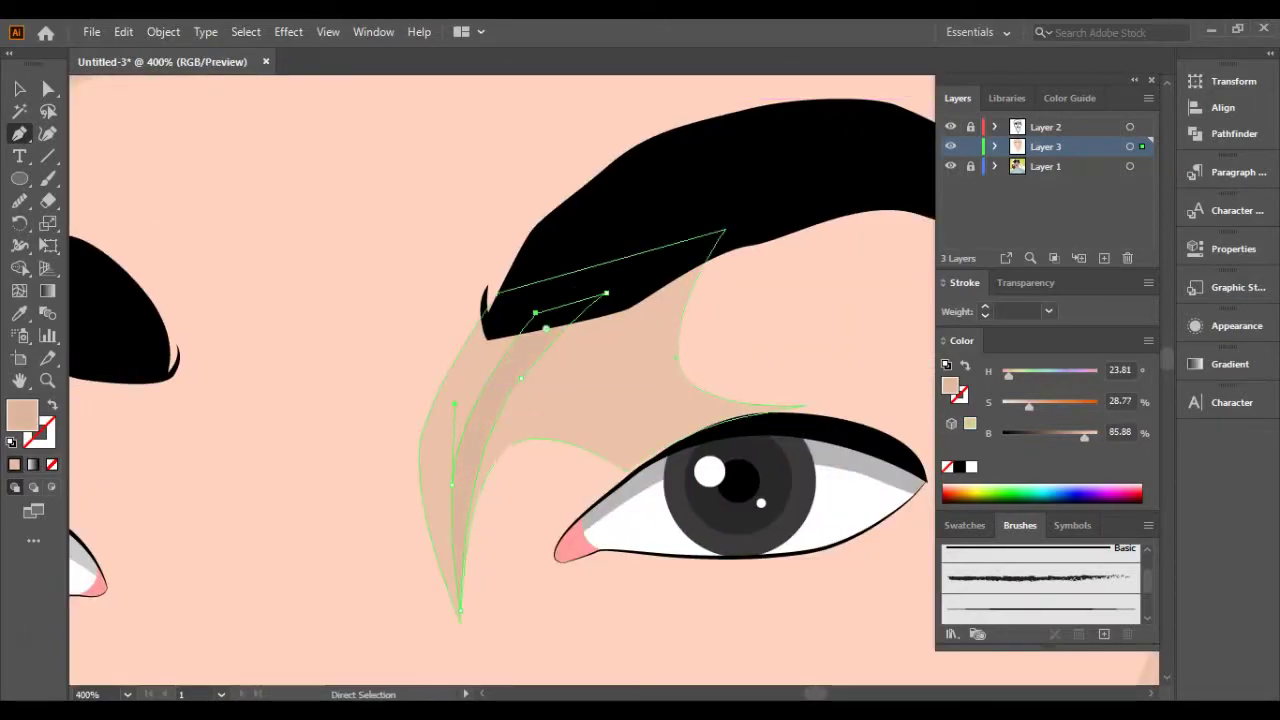
key("ctrl+minus")
key("ctrl+minus")
key("ctrl+minus")
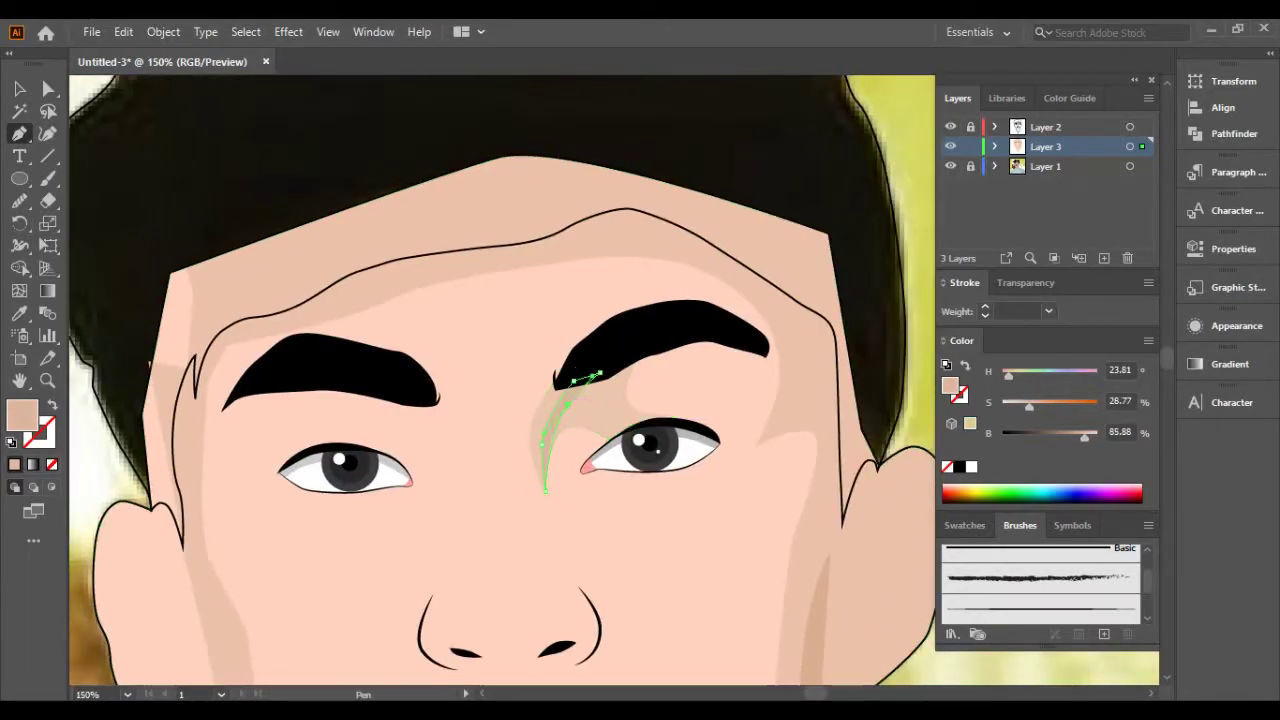
key("ctrl+minus")
key("ctrl+plus")
key("ctrl+plus")
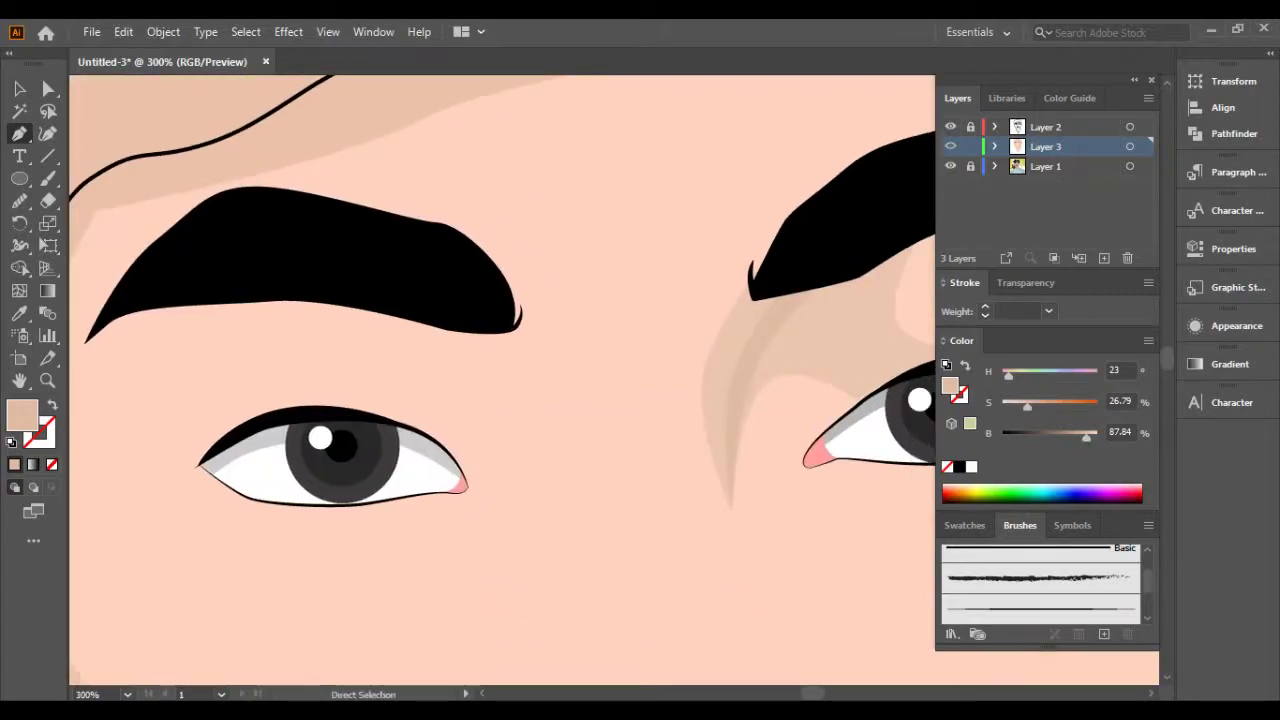
key("ctrl+plus")
key("ctrl+y")
Outline the patch between the brows and fill it with a lighter skin tone using the Eyedropper.
left_click_drag(500, 450, 545, 383)
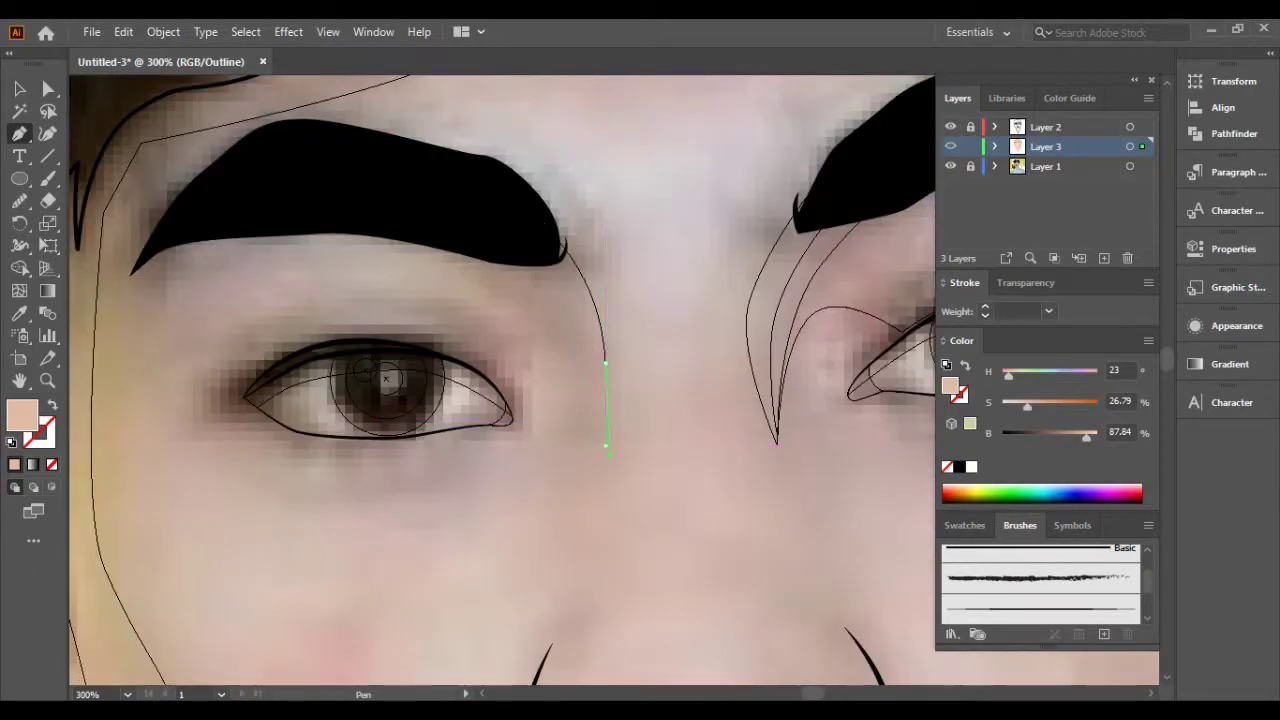
left_click(441, 378)
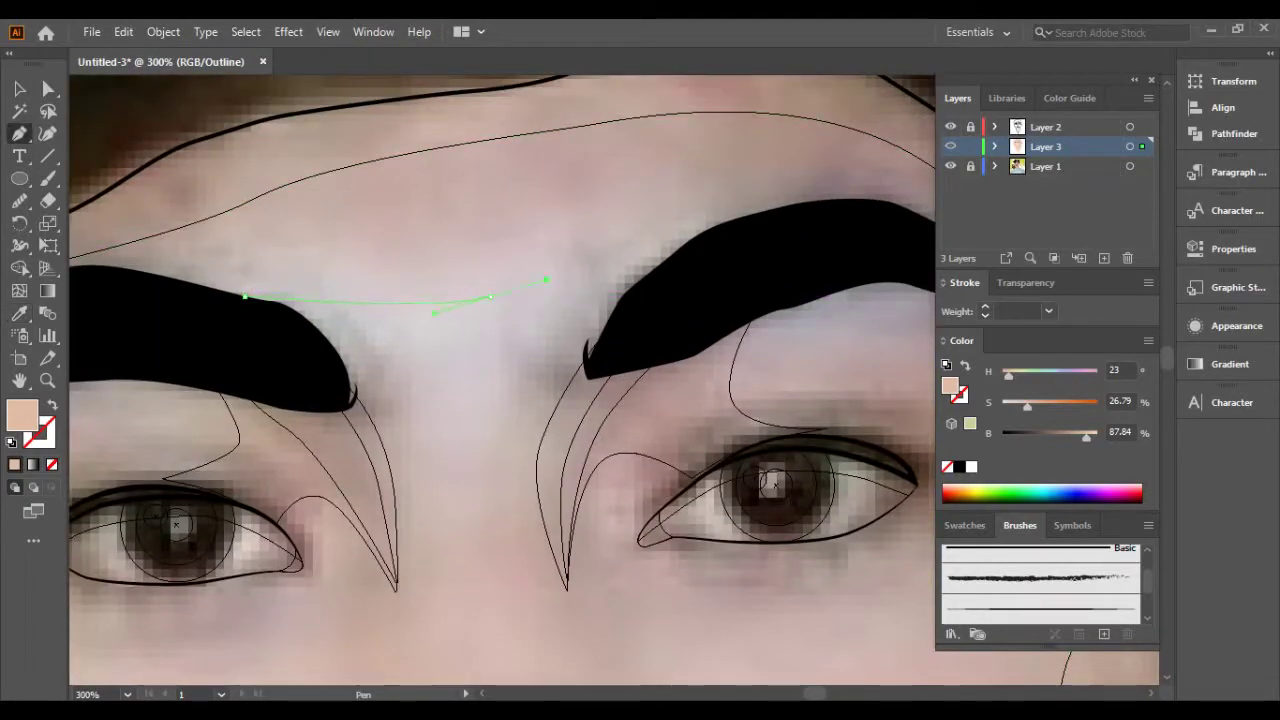
left_click(686, 258)
left_click_drag(420, 391, 363, 379)
left_click(245, 296)
key("ctrl+y")
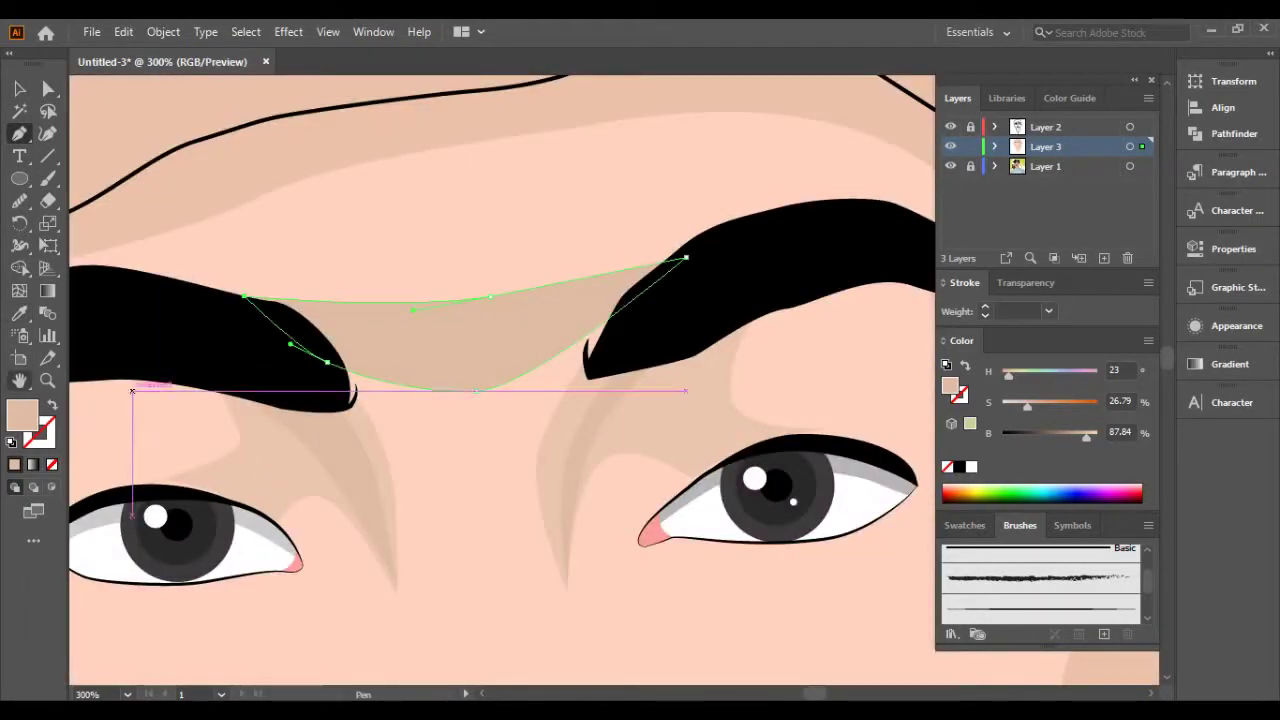
key("i")
left_click(412, 310)
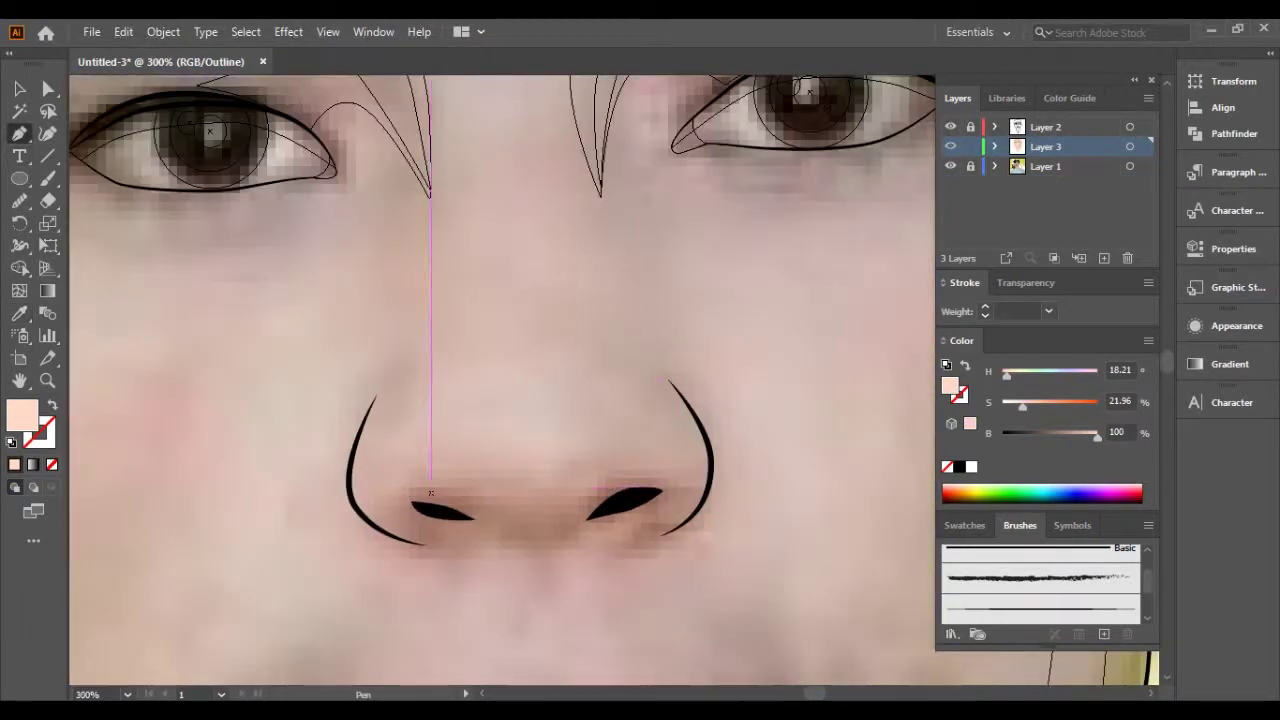
scroll(431, 492, "up", 2)
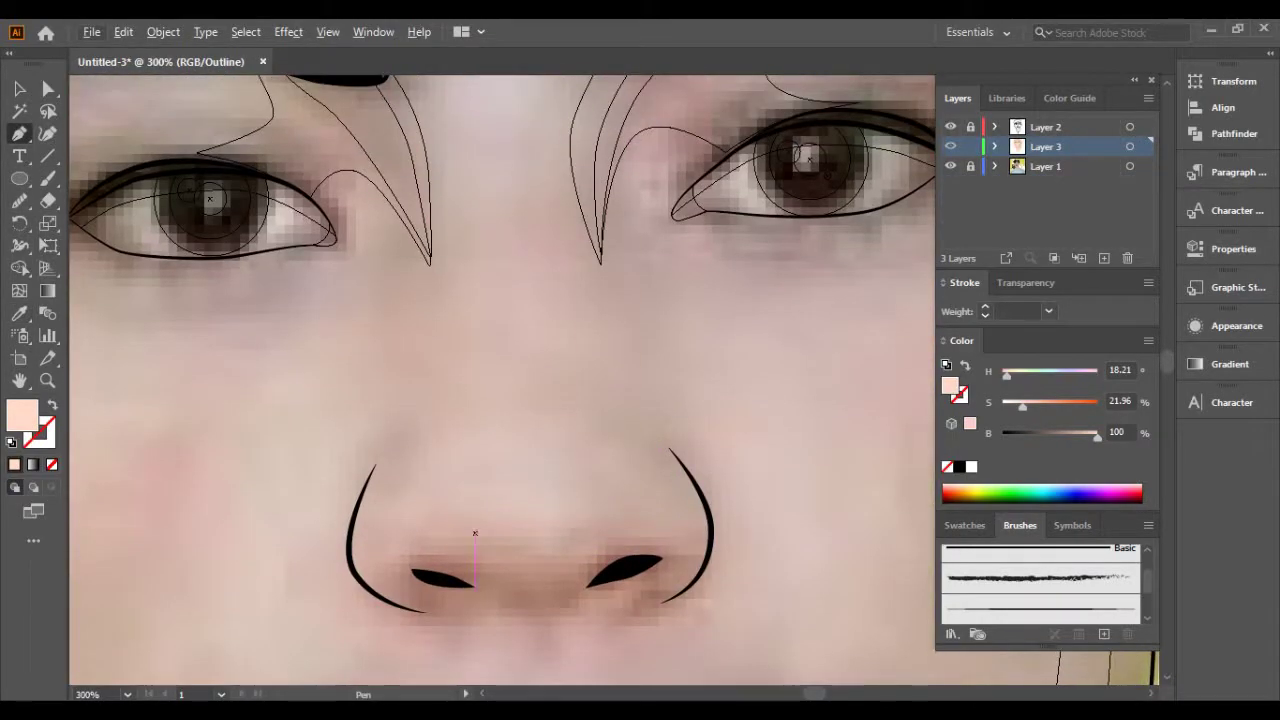
Trace the nose-tip shading shape and fill it with a darker skin tone.
scroll(488, 539, "up", 1)
mouse_move(340, 440)
left_mouse_down()
mouse_move(355, 536)
mouse_move(490, 487)
left_mouse_up()
scroll(450, 505, "right", 2)
scroll(585, 490, "right", 2)
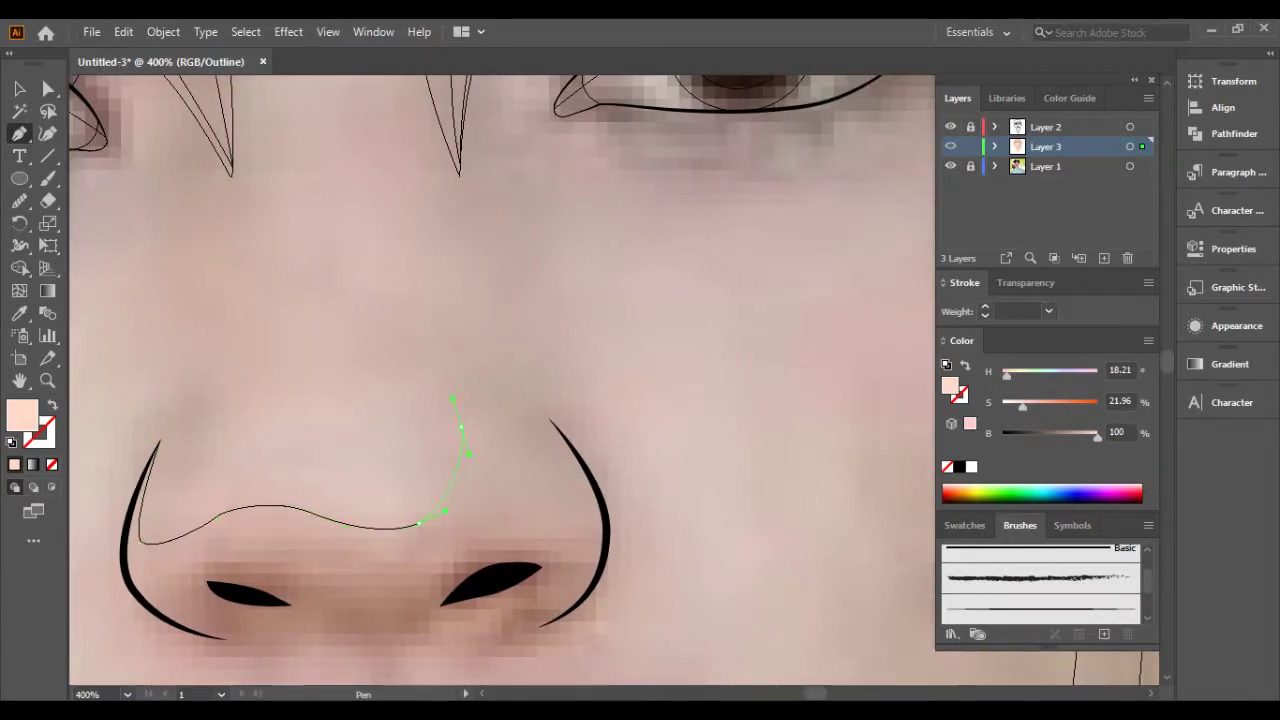
scroll(585, 457, "down", 3)
mouse_move(589, 360)
left_mouse_down()
mouse_move(597, 463)
mouse_move(510, 524)
left_mouse_up()
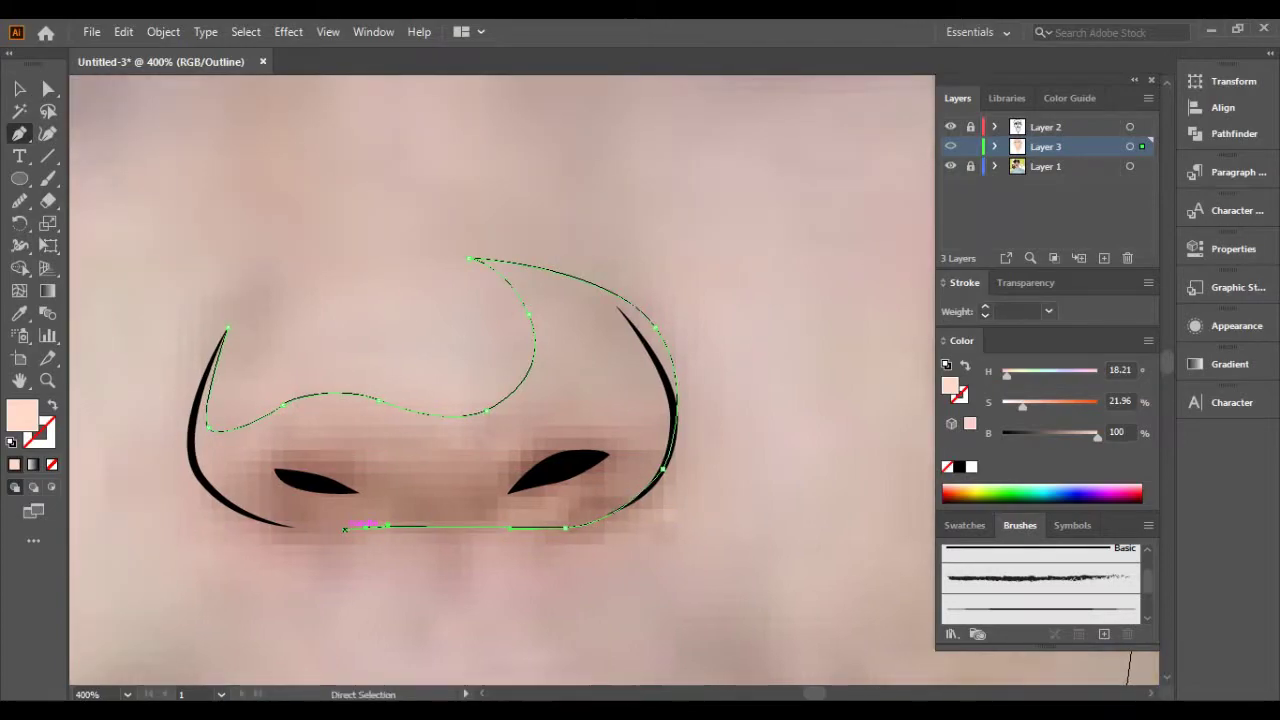
scroll(305, 527, "left", 3)
left_click_drag(348, 538, 315, 533)
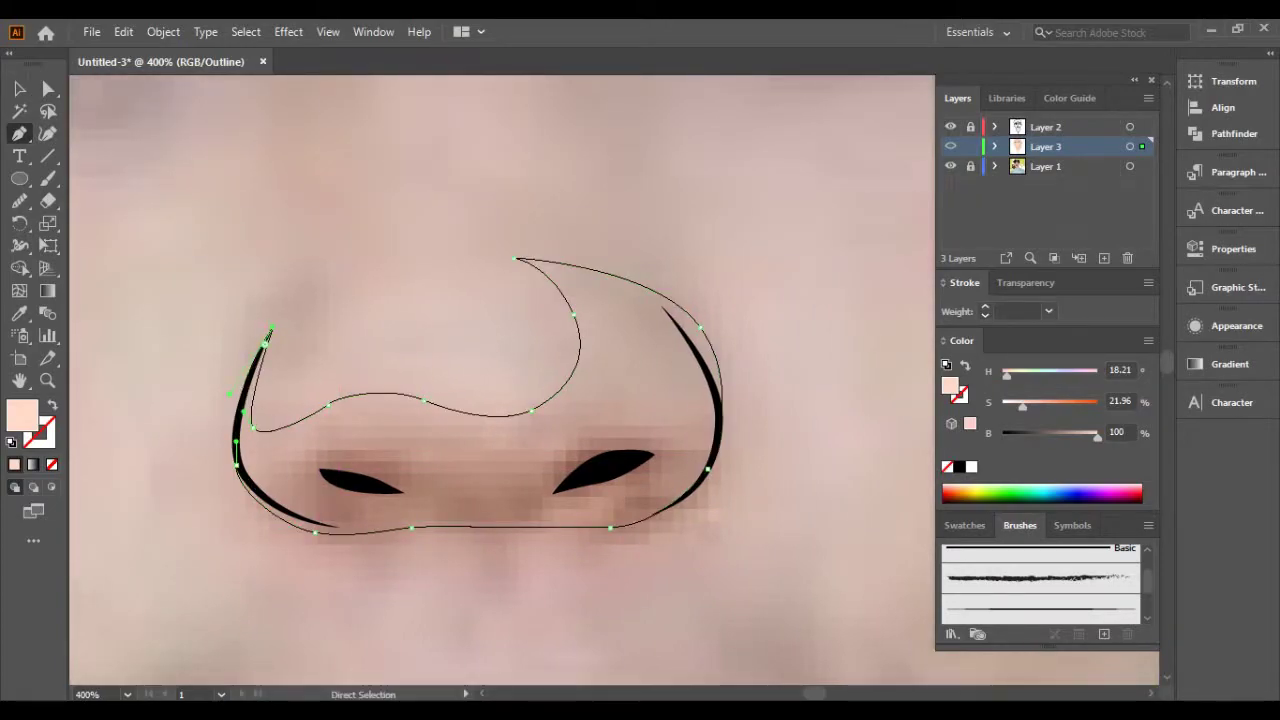
key("ctrl+y")
key("ctrl+minus")
key("i")
key("ctrl+minus")
key("ctrl+plus")
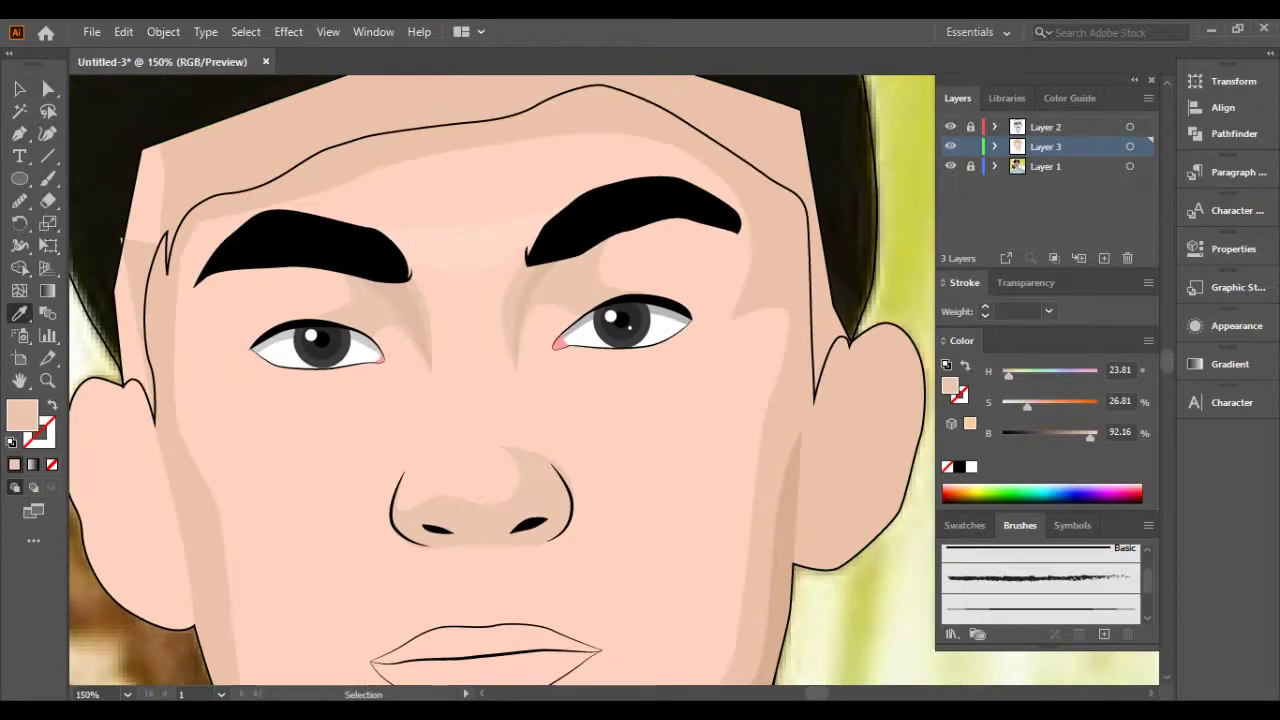
Trace shading paths around both nostrils and along the lower nose outline.
key("ctrl+y")
key("ctrl+plus")
key("ctrl+plus")
key("ctrl+plus")
key("p")
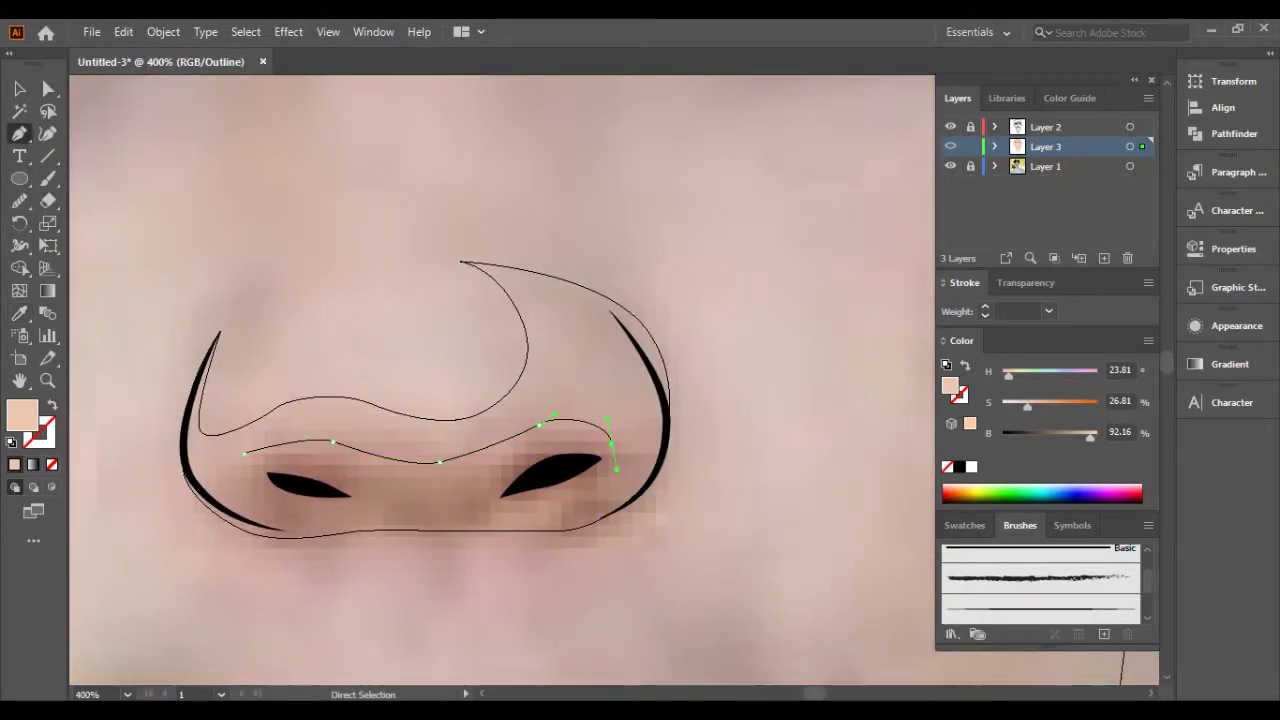
left_click_drag(266, 472, 352, 492)
left_click(355, 497)
left_click_drag(426, 527, 456, 518)
left_click(485, 509)
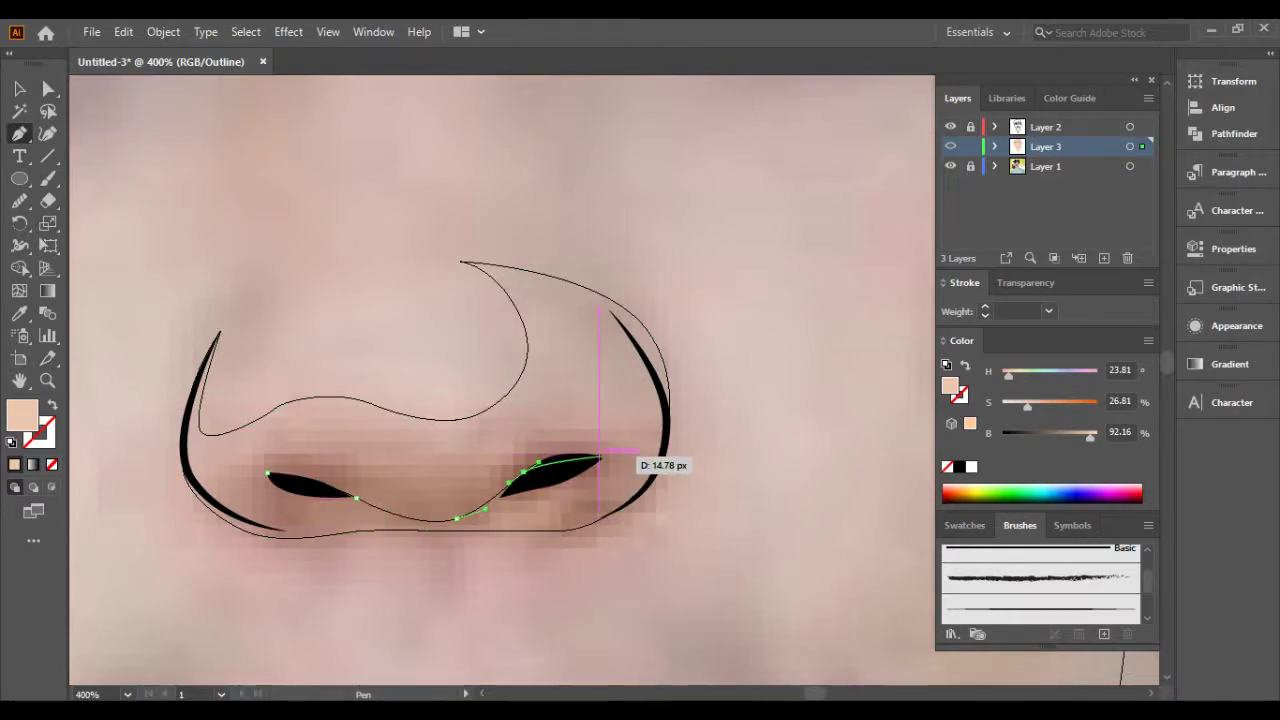
left_click(552, 518)
left_click(663, 449)
left_click_drag(594, 428, 550, 430)
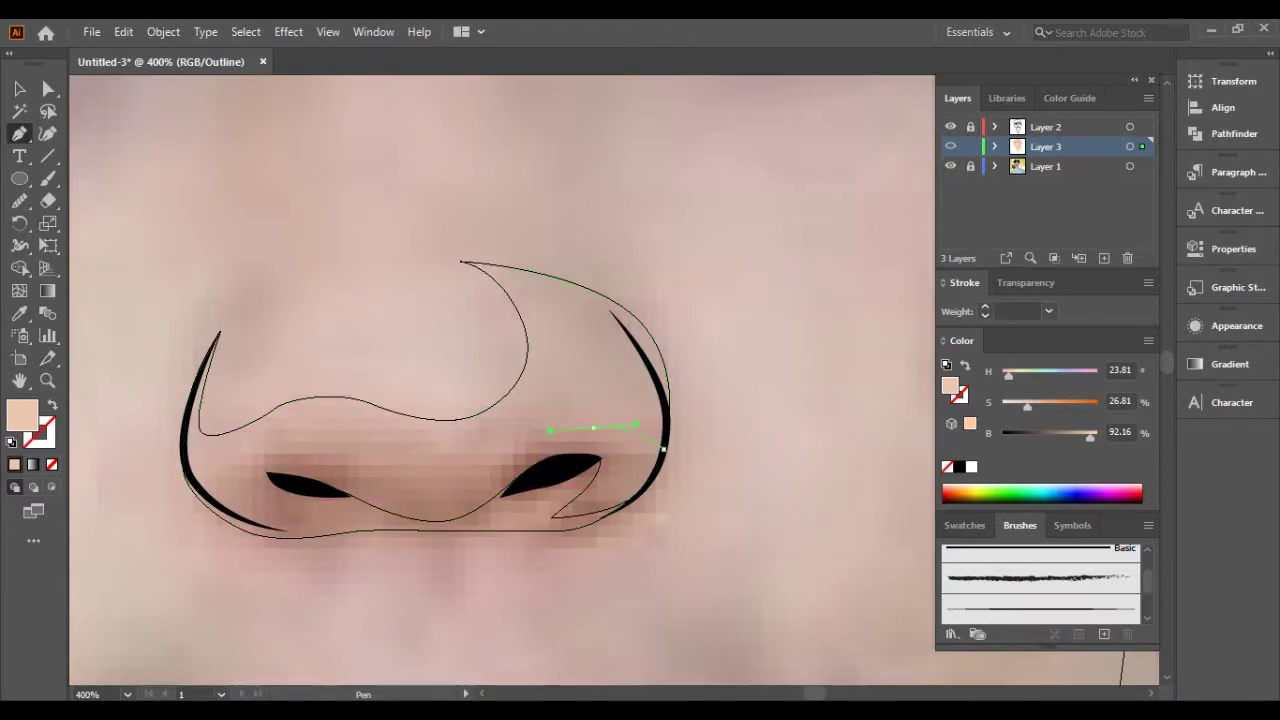
left_click_drag(208, 498, 228, 519)
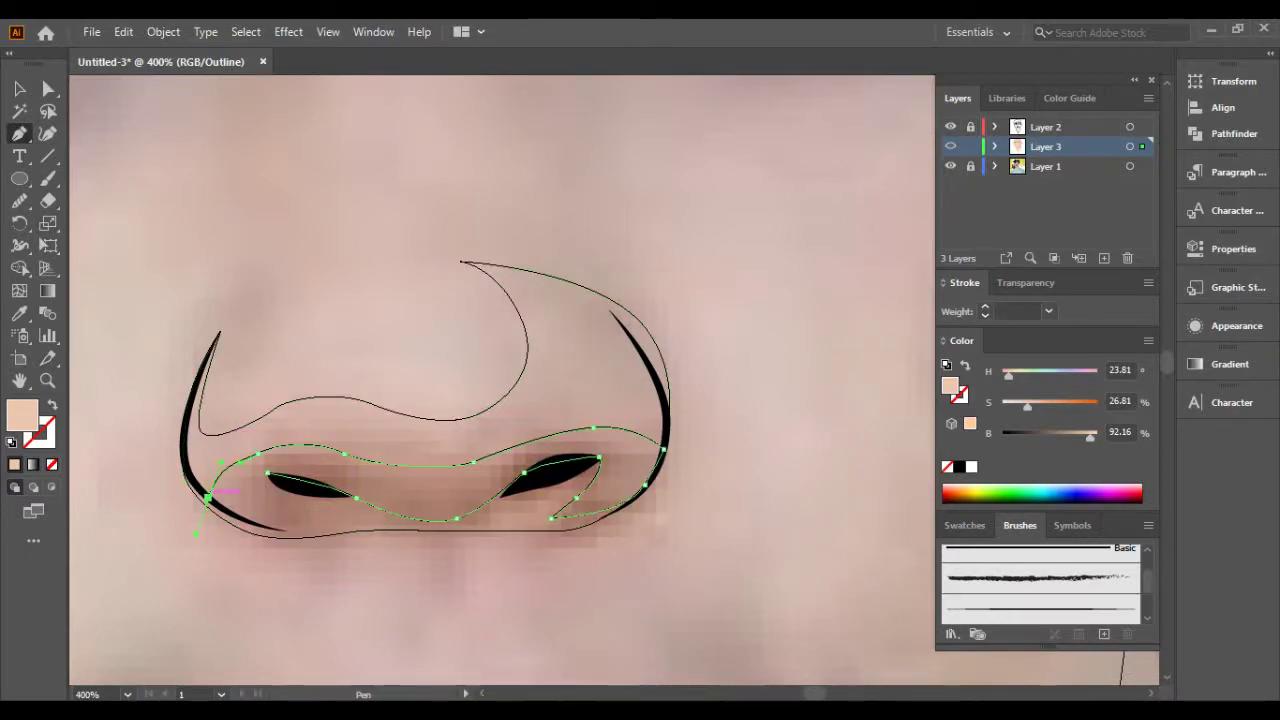
left_click_drag(269, 478, 280, 502)
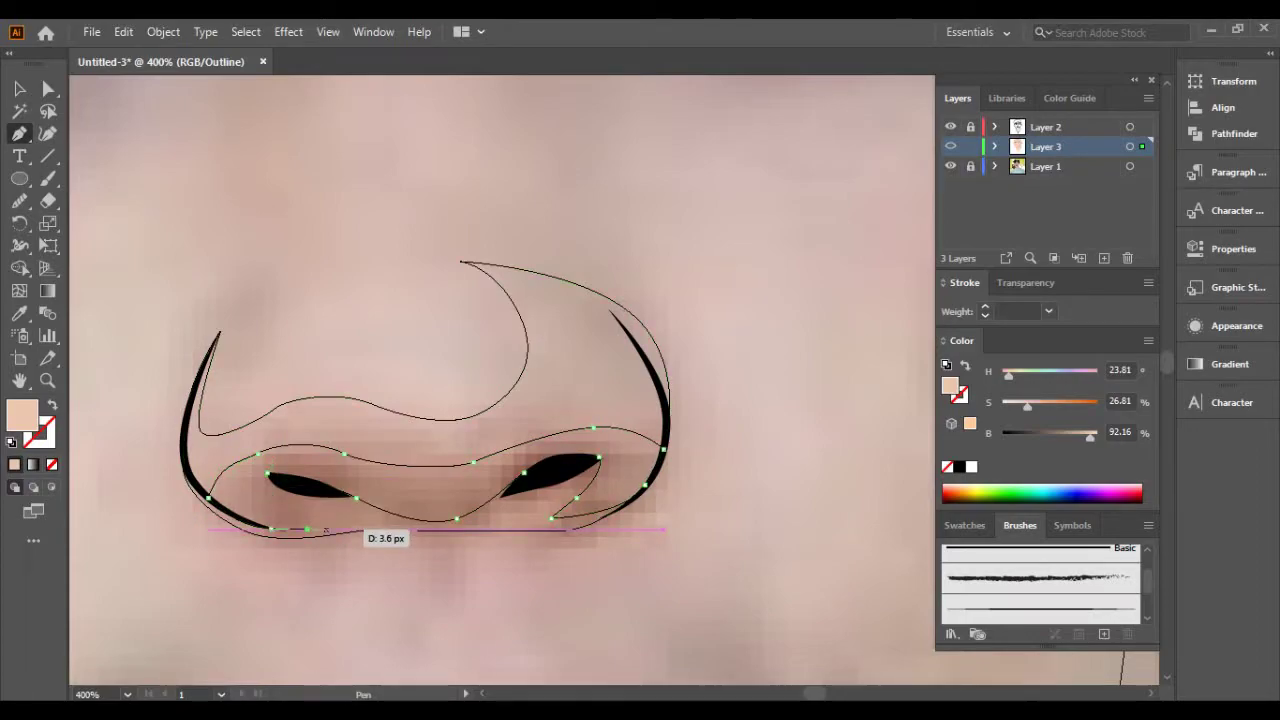
Fill the nostril shading with the darker skin tone using the Eyedropper.
key("ctrl+y")
key("ctrl+minus")
key("ctrl+minus")
key("ctrl+minus")
key("i")
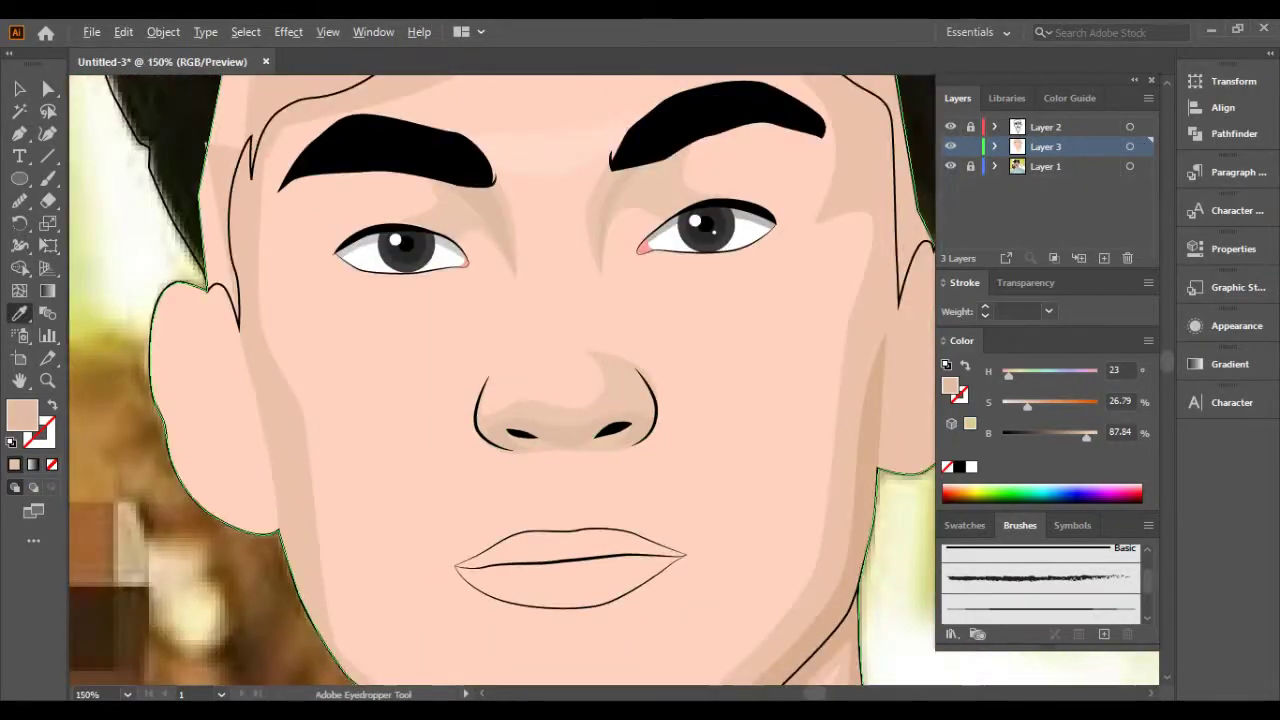
key("ctrl+minus")
key("ctrl+minus")
key("ctrl+y")
key("ctrl+plus")
key("ctrl+plus")
key("ctrl+plus")
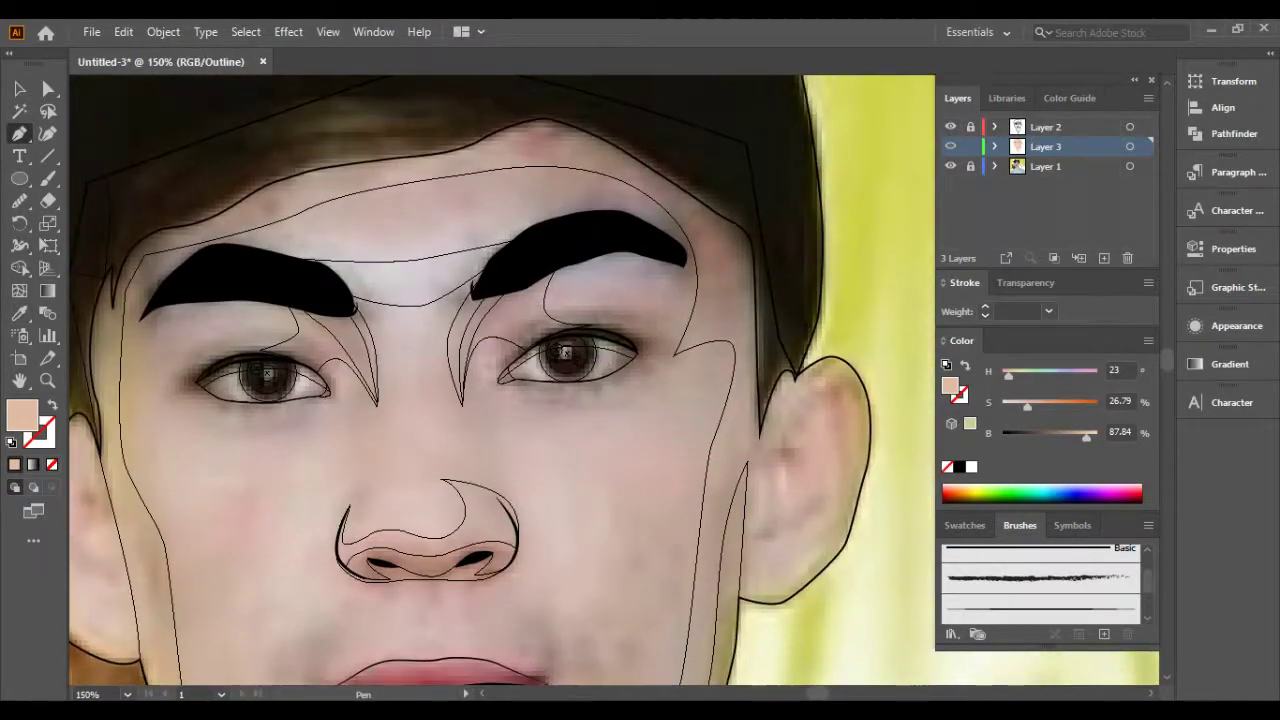
key("ctrl+plus")
key("ctrl+plus")
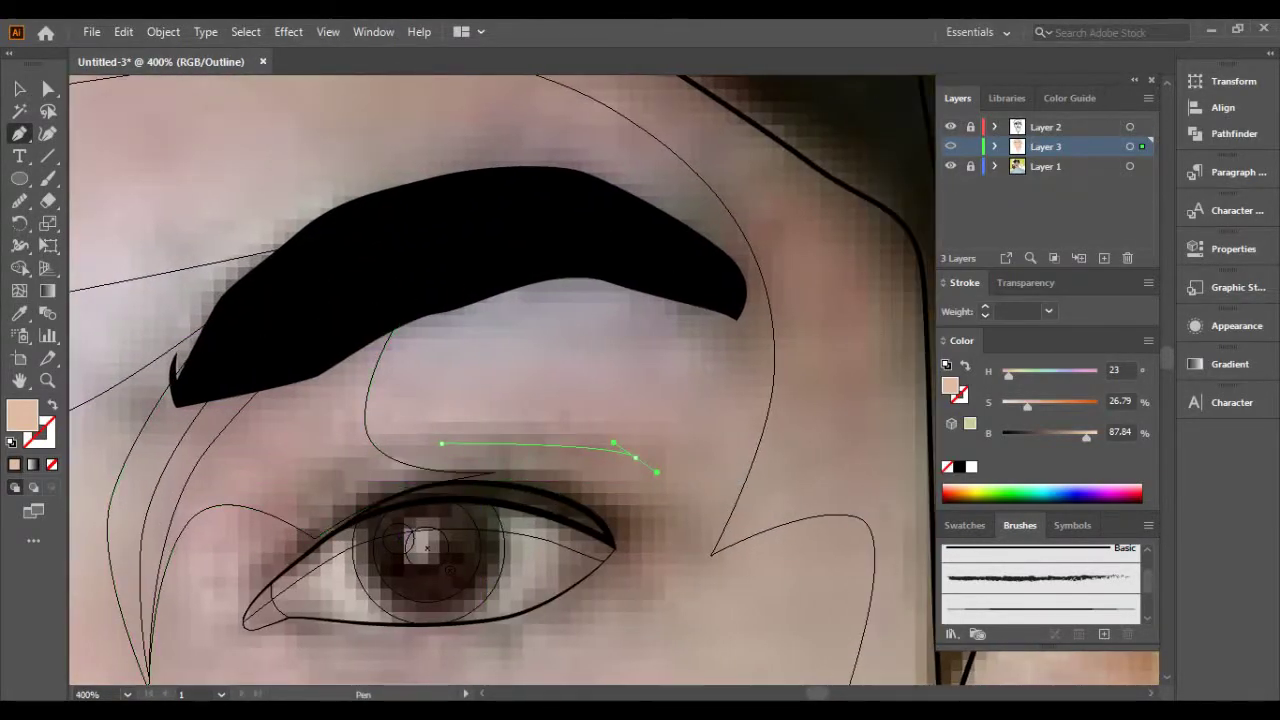
Outline a shading shape under the first brow and give it a lighter peach fill.
left_click(440, 293)
left_click(378, 390)
left_click(390, 445)
left_click(441, 443)
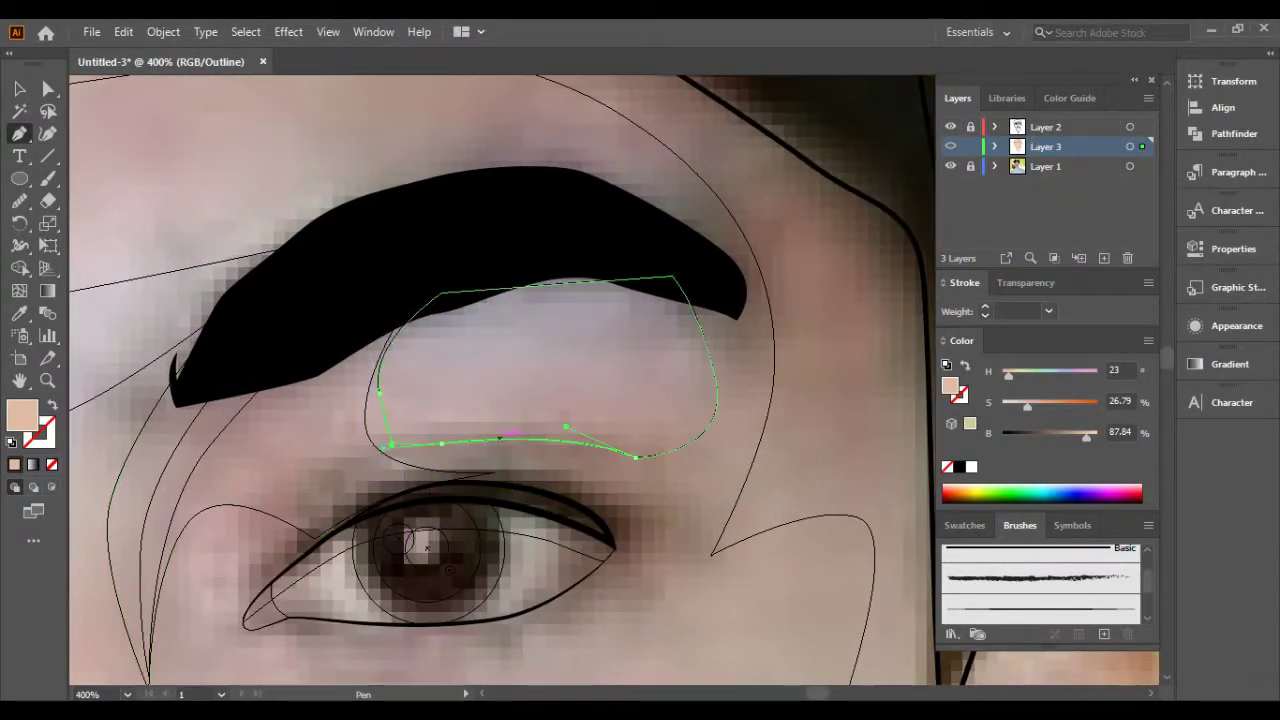
key("ctrl+y")
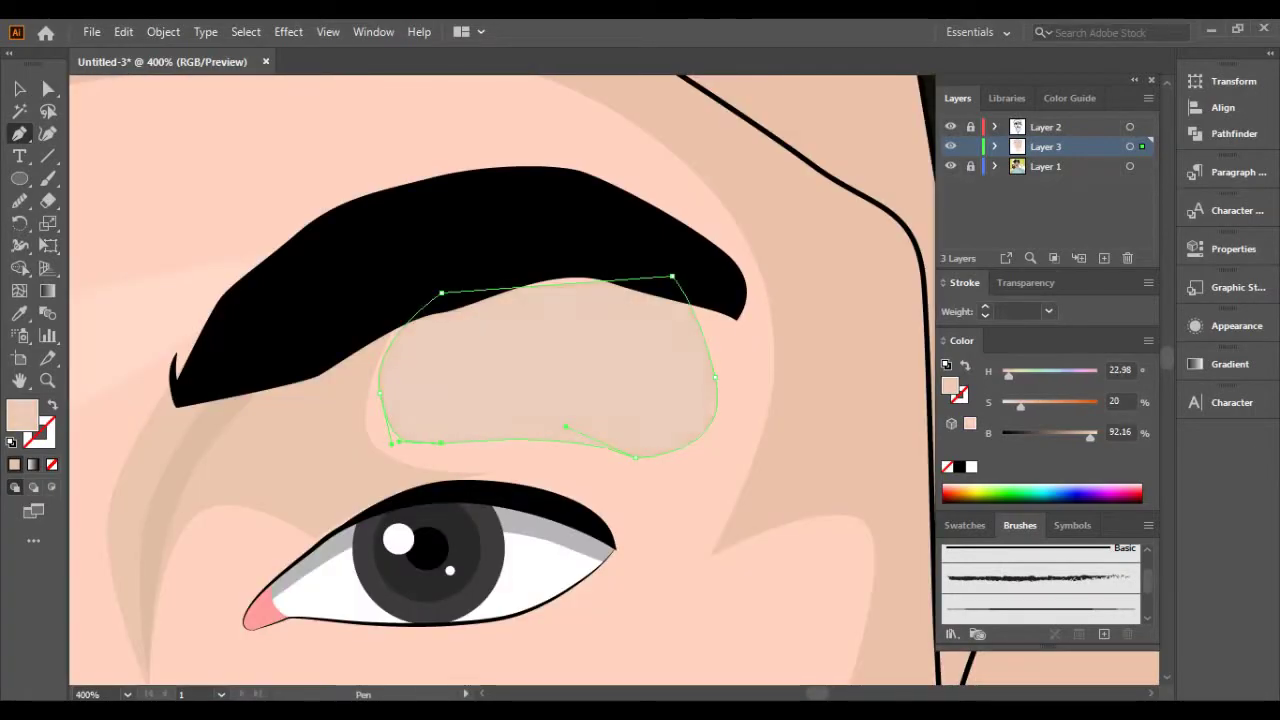
key("ctrl+minus")
key("ctrl+minus")
key("ctrl+minus")
key("ctrl+plus")
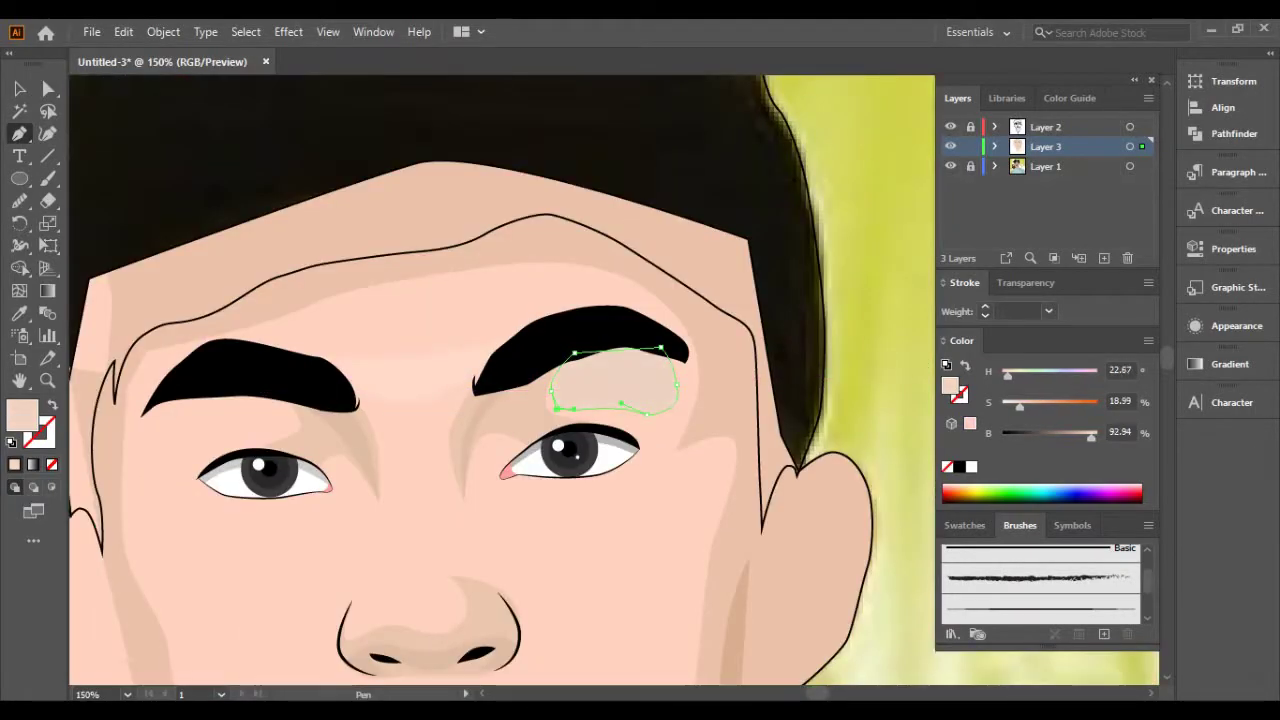
key("ctrl+shift+a")
key("ctrl+minus")
key("ctrl+minus")
key("ctrl+plus")
key("ctrl+plus")
key("ctrl+plus")
key("ctrl+plus")
Trace the light peach shape between the left eyebrow and the left eye.
key("ctrl+y")
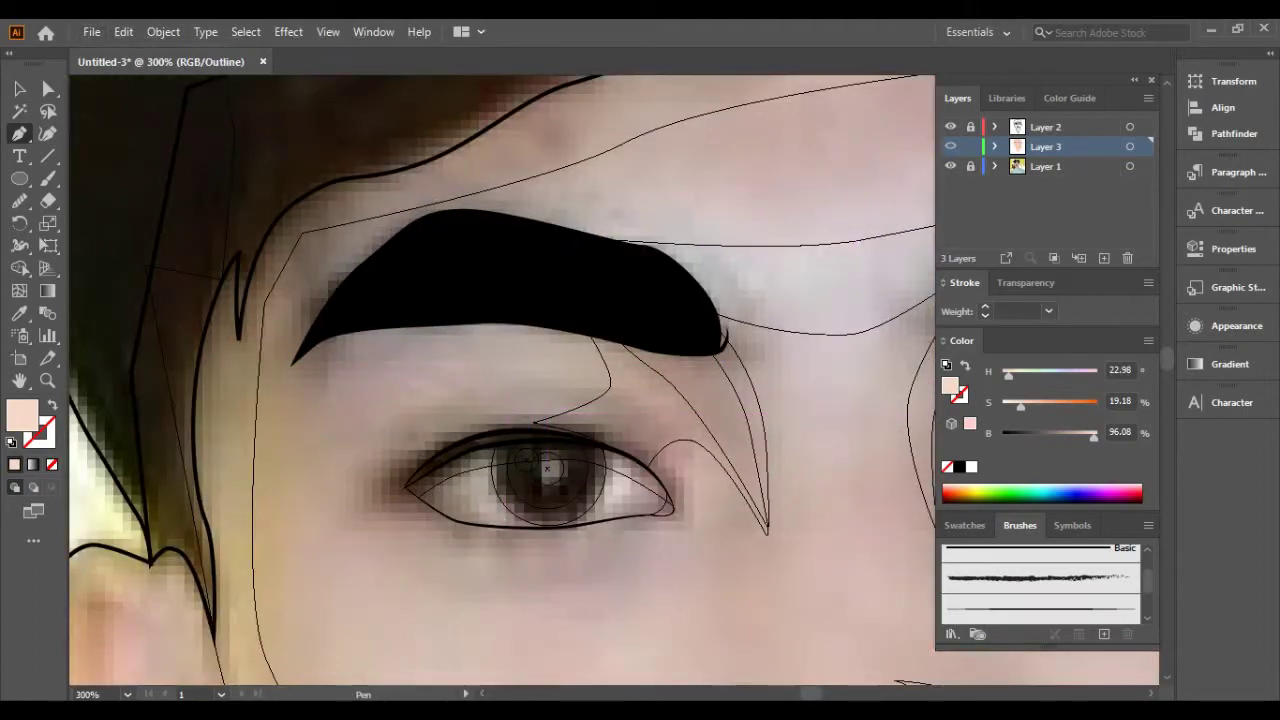
left_click(569, 313)
left_click(404, 324)
left_click(384, 354)
left_click(411, 417)
left_click(401, 474)
key("ctrl+minus")
key("ctrl+y")
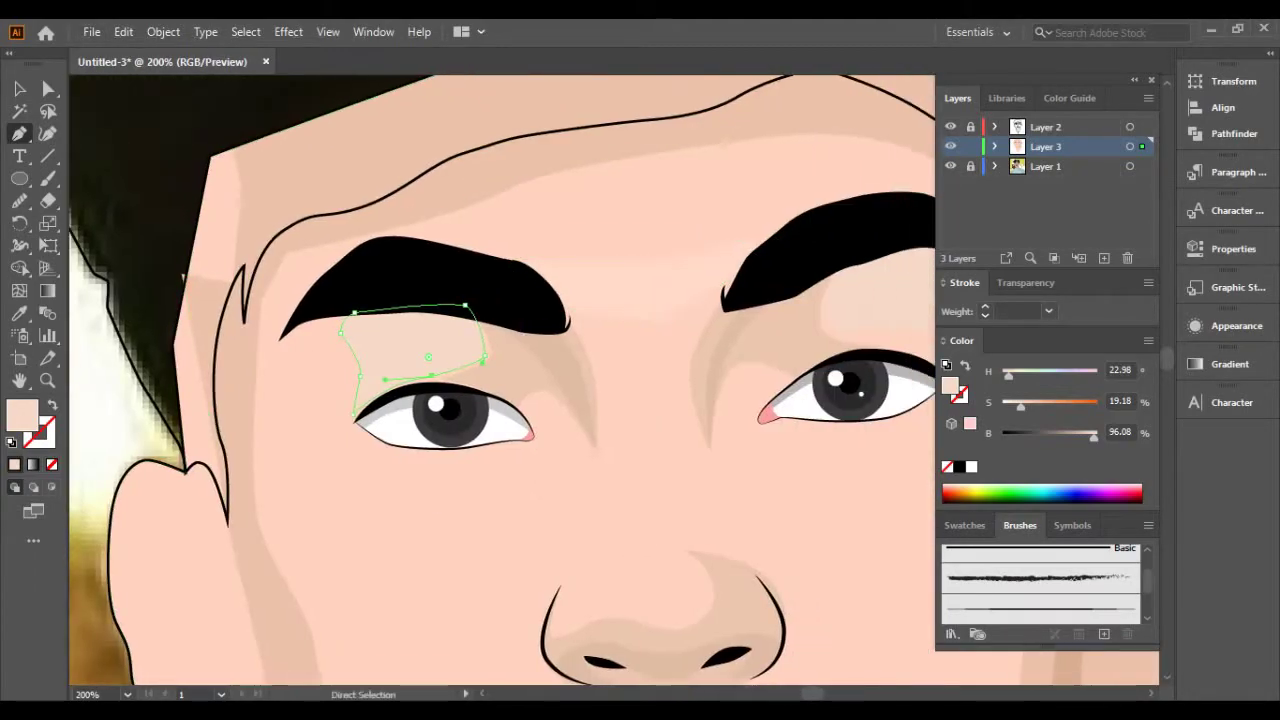
key("ctrl+minus")
key("ctrl+plus")
key("ctrl+y")
scroll(500, 380, "down", 2)
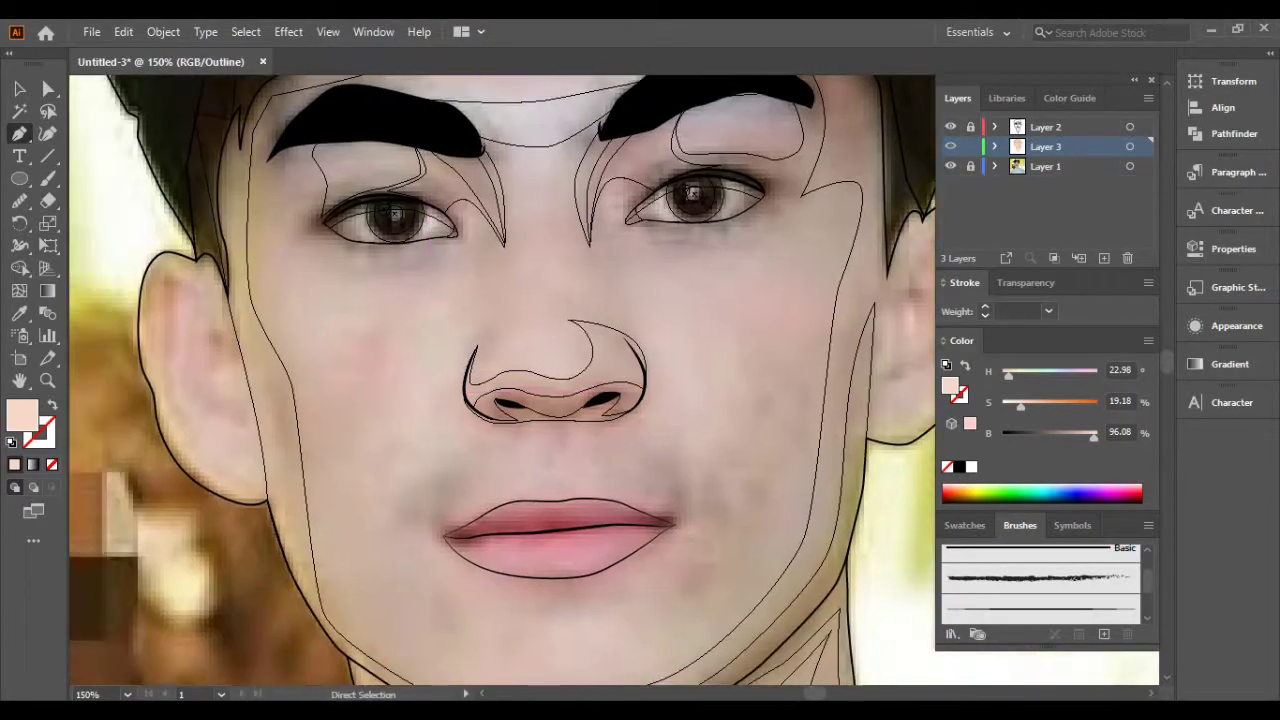
Draw the shadow under the lower lip and fill it with the peach skin shade.
key("ctrl+plus")
key("ctrl+plus")
left_click_drag(547, 412, 607, 389)
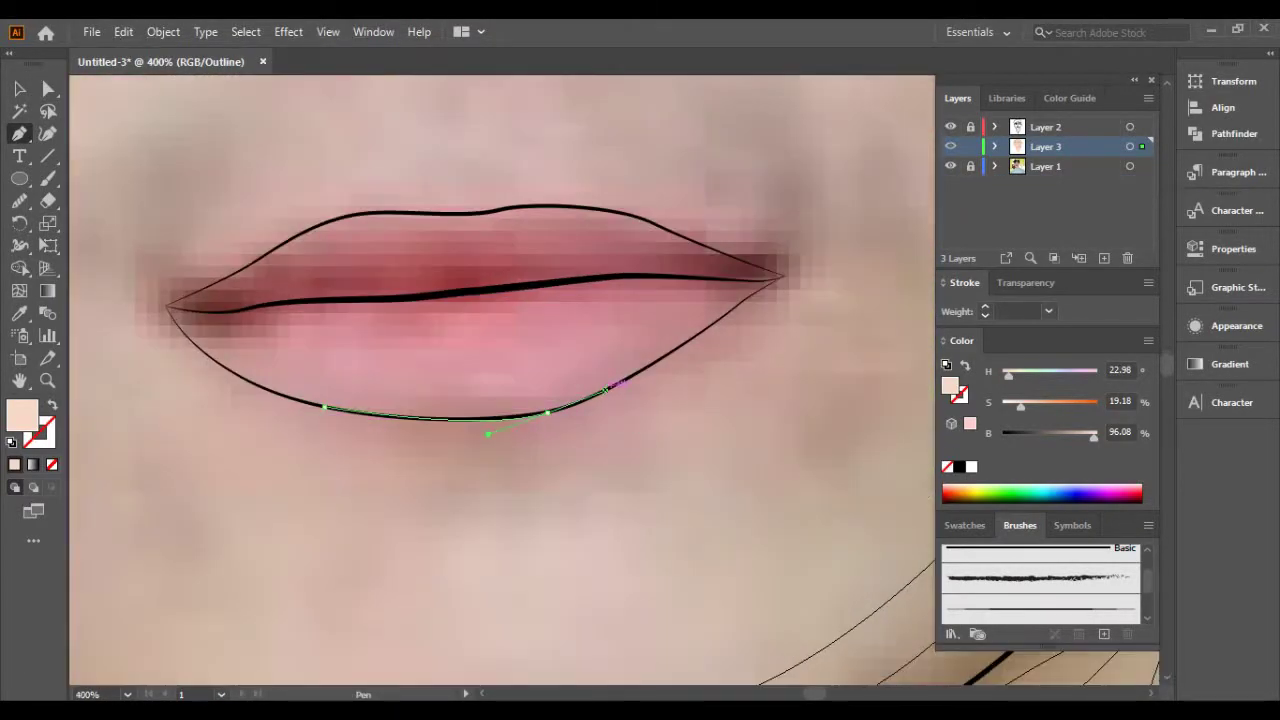
left_click(347, 446)
key("ctrl+minus")
key("ctrl+minus")
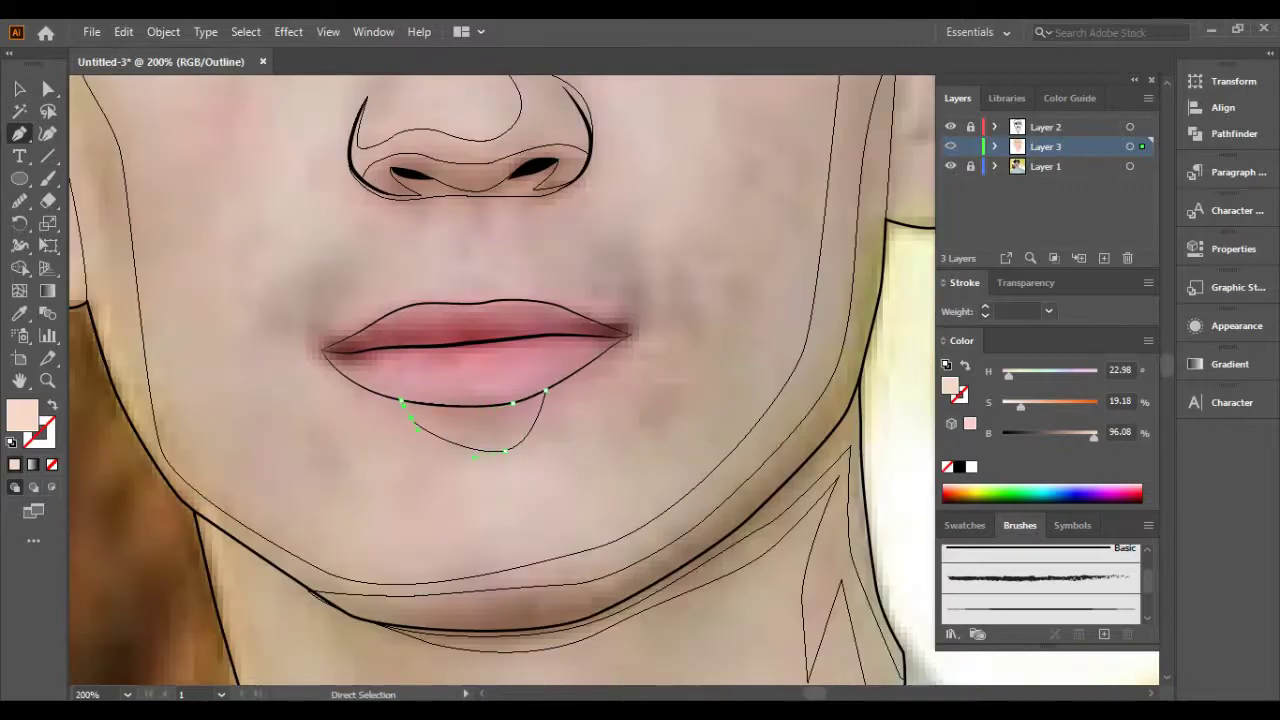
key("ctrl+z")
key("ctrl+plus")
left_click_drag(608, 373, 540, 458)
key("ctrl+y")
key("ctrl+minus")
key("ctrl+minus")
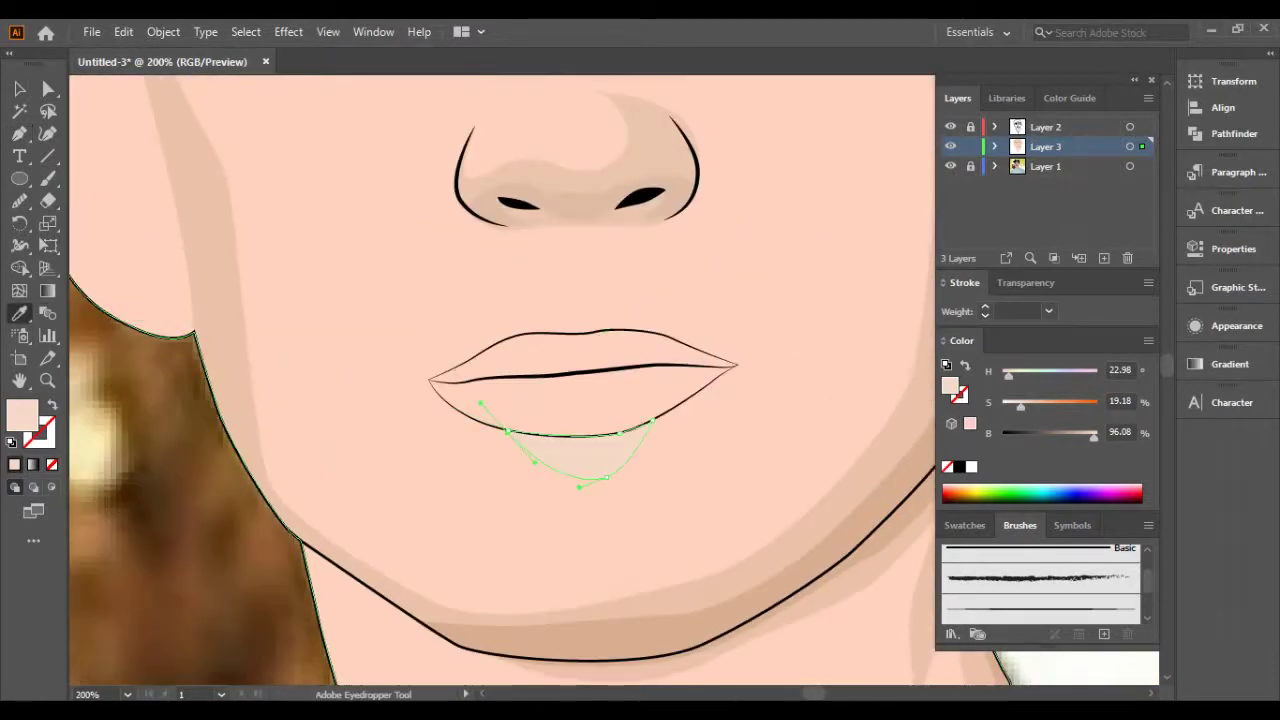
key("ctrl+shift+a")
key("ctrl+minus")
key("ctrl+plus")
key("ctrl+y")
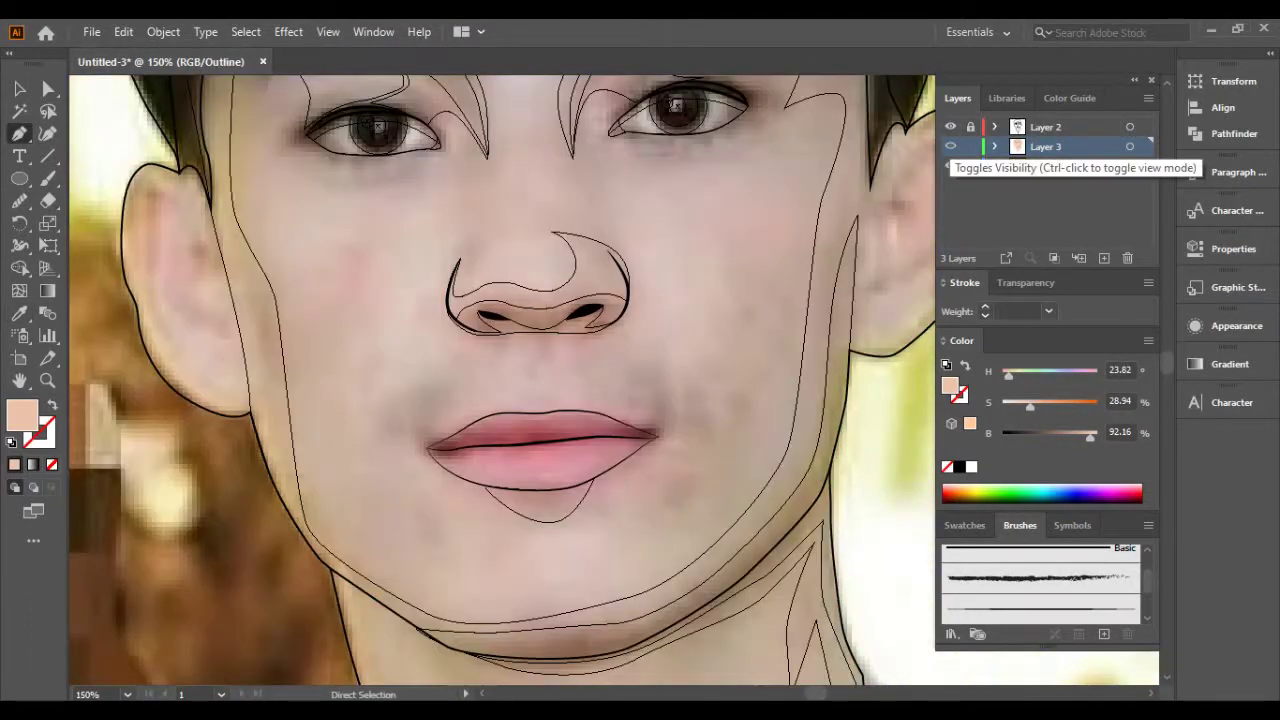
Draw a peach triangle on the cheek beside the nose and fill it with the Eyedropper.
key("ctrl+y")
key("ctrl+y")
key("ctrl+y")
key("ctrl+y")
key("ctrl+plus")
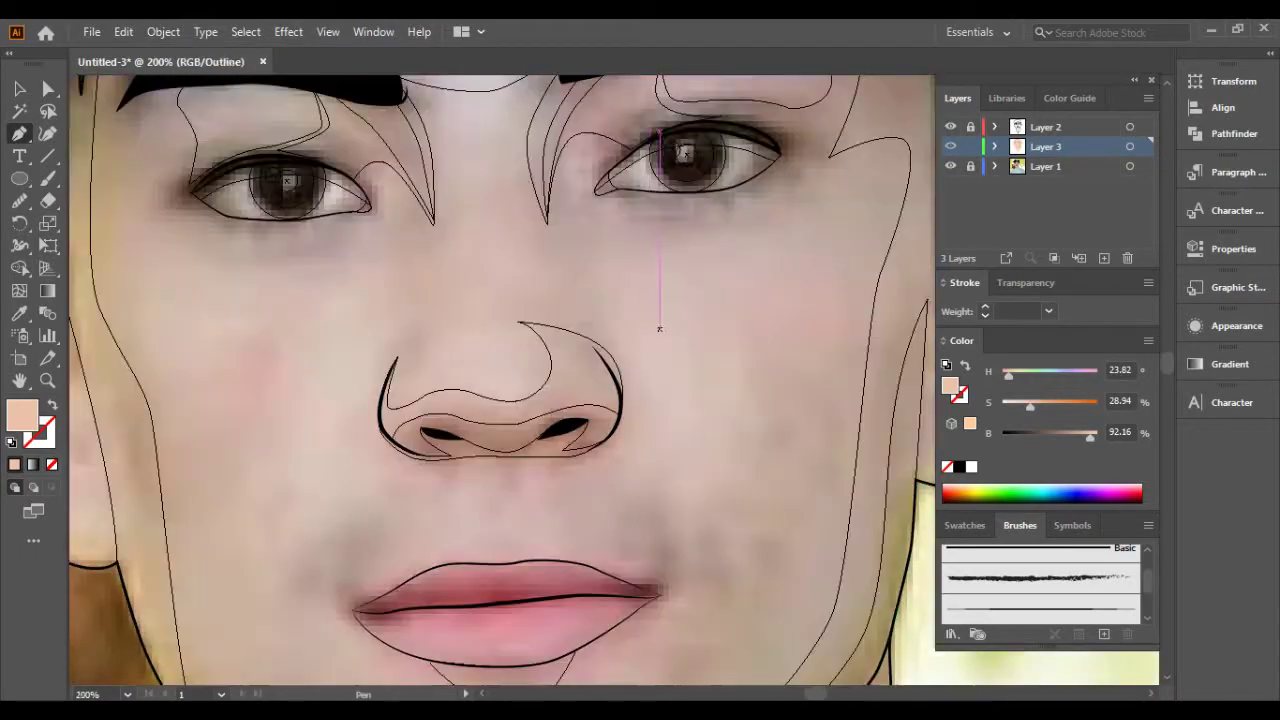
left_click_drag(733, 368, 696, 500)
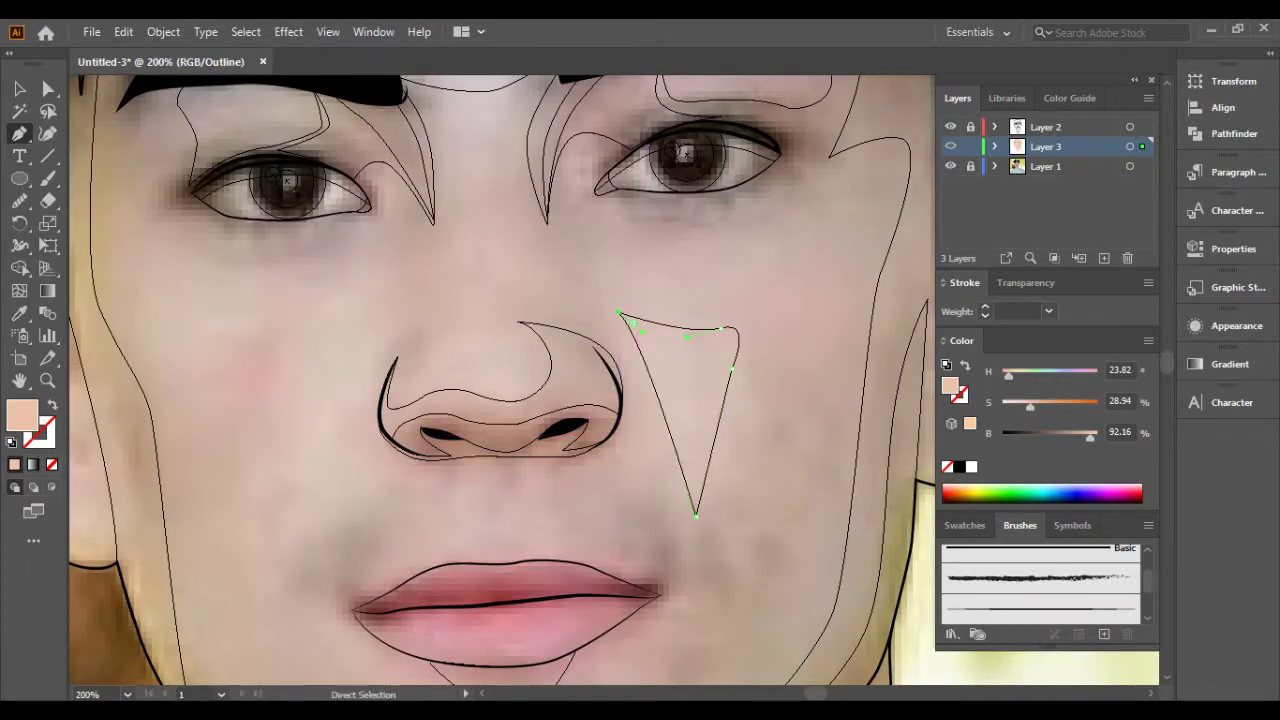
key("ctrl+y")
key("i")
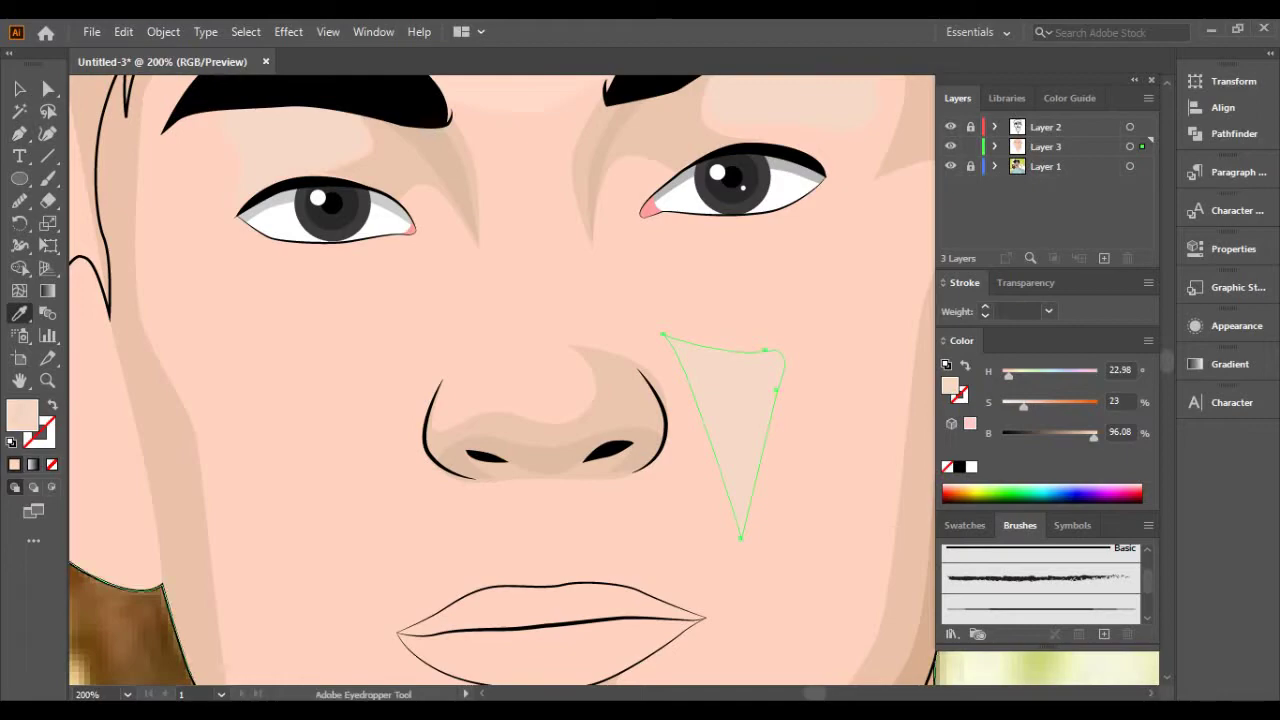
Outline the matching triangle on the opposite cheek.
left_click_drag(314, 361, 452, 291)
key("p")
key("ctrl+y")
left_click_drag(542, 289, 493, 459)
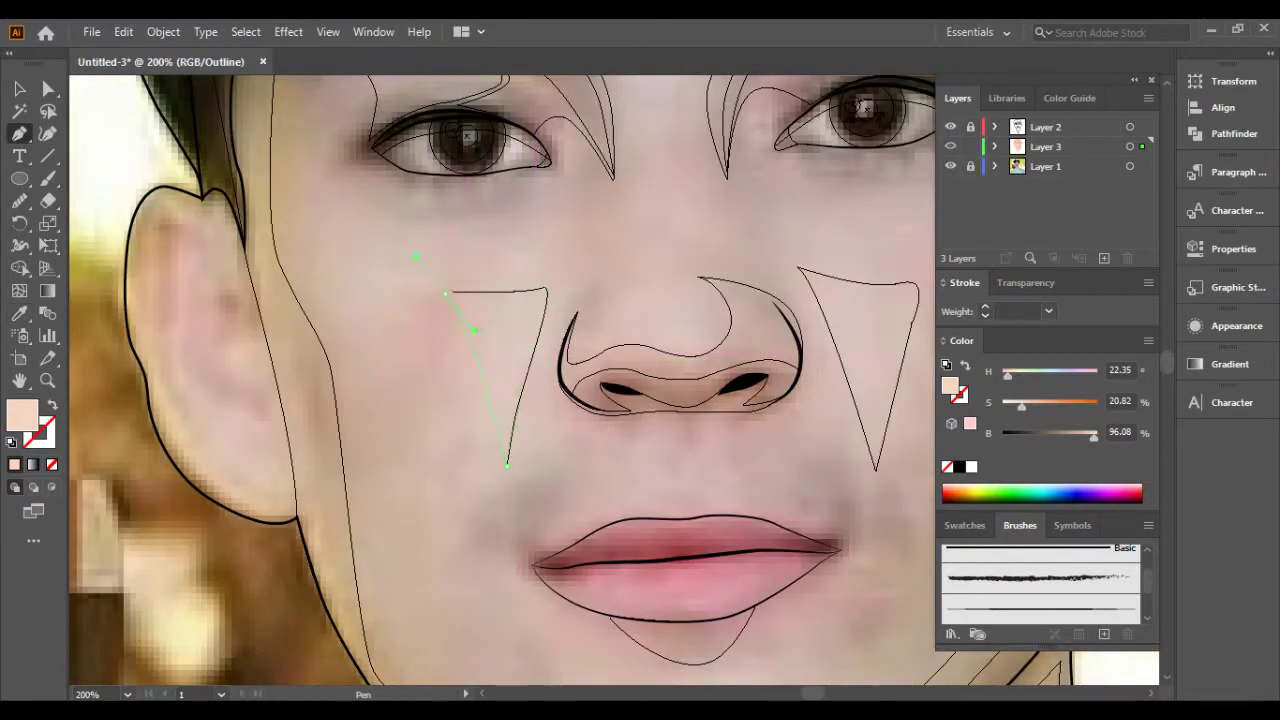
key("ctrl+y")
key("ctrl+0")
key("ctrl+y")
Trace the upper lip outline from the left edge to the right lip corner.
scroll(314, 413, "up", 5)
scroll(314, 413, "up", 3)
scroll(160, 413, "up", 3)
scroll(214, 420, "up", 2)
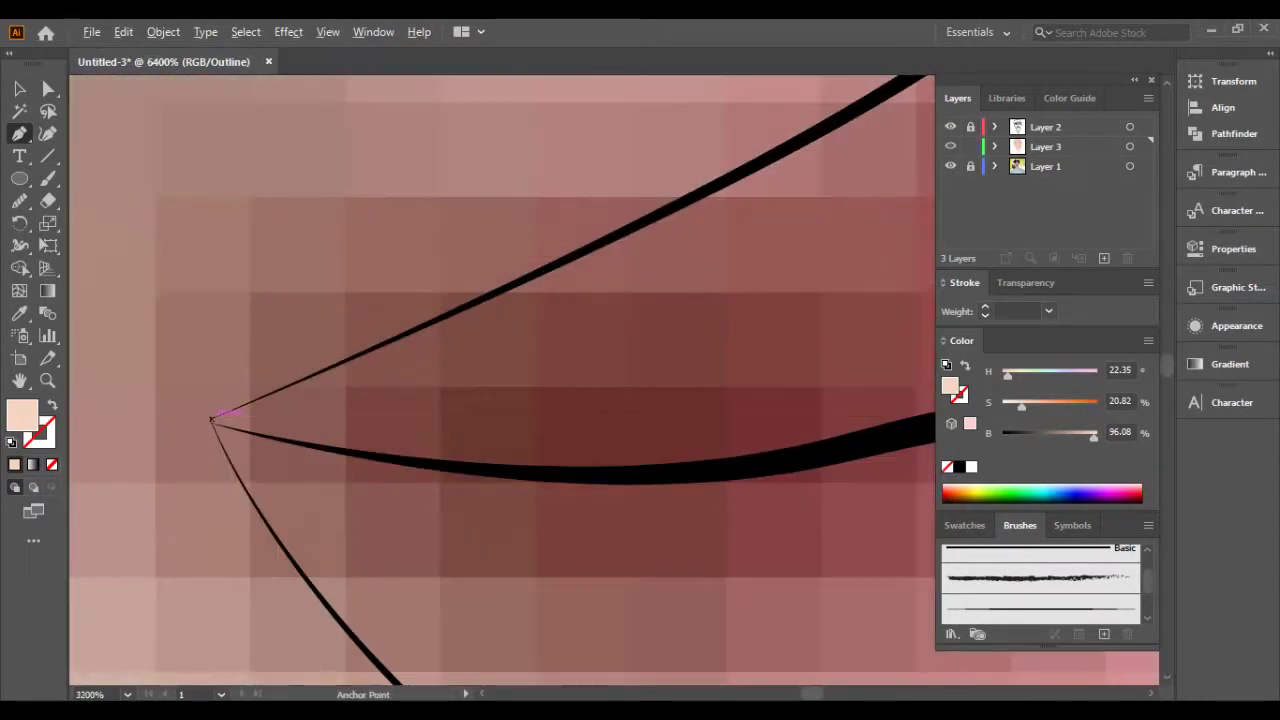
scroll(441, 430, "up", 3)
scroll(716, 313, "down", 3)
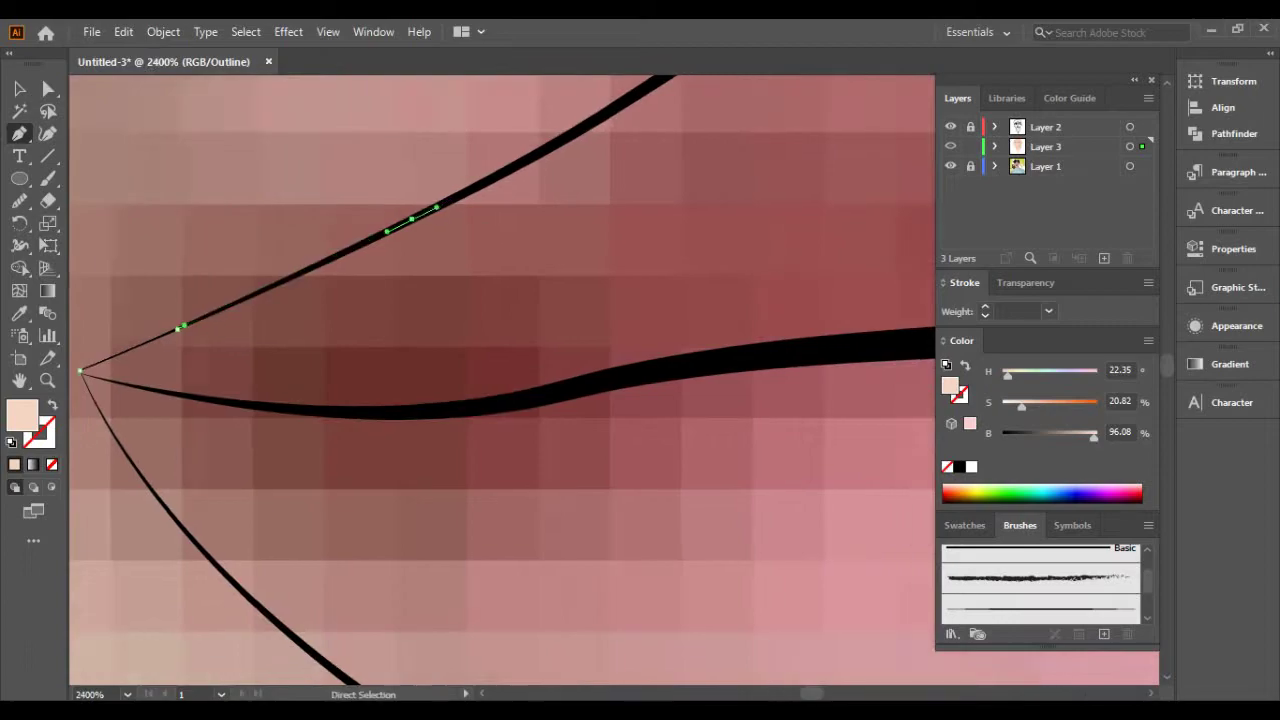
scroll(400, 220, "down", 2)
scroll(303, 287, "down", 2)
scroll(310, 268, "up", 2)
left_click_drag(400, 160, 542, 150)
scroll(450, 165, "down", 2)
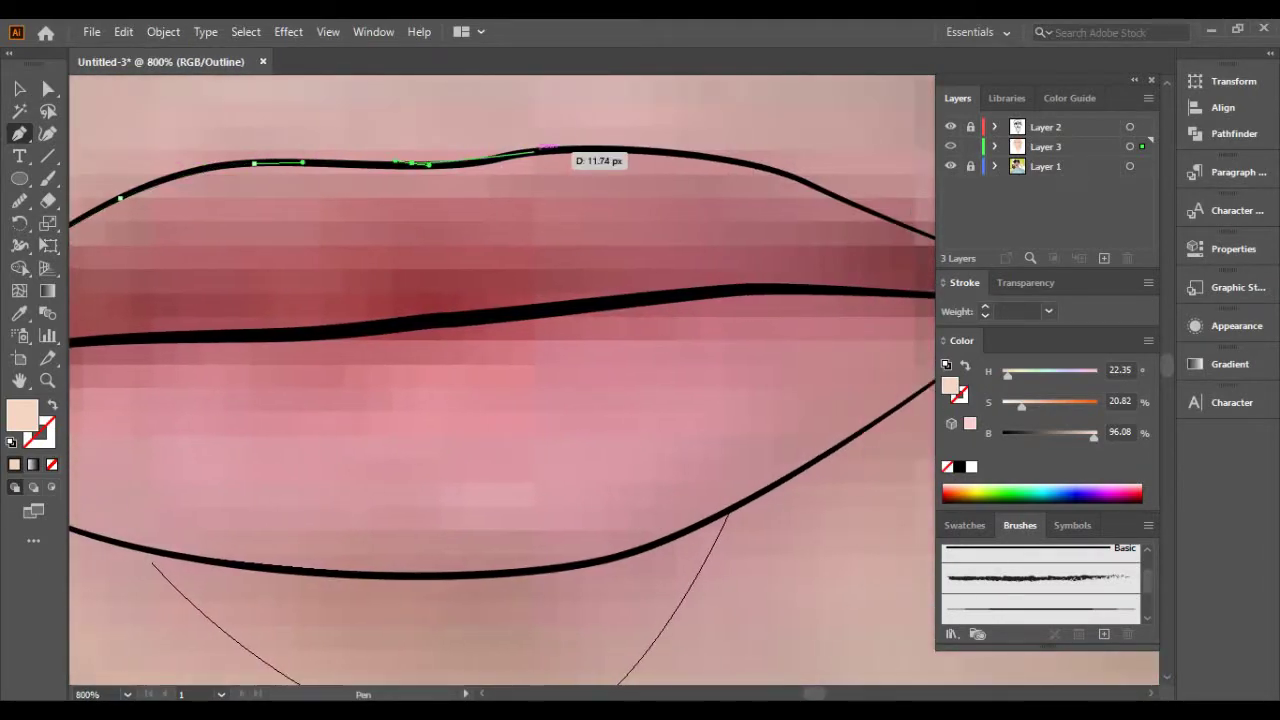
left_click_drag(460, 162, 586, 158)
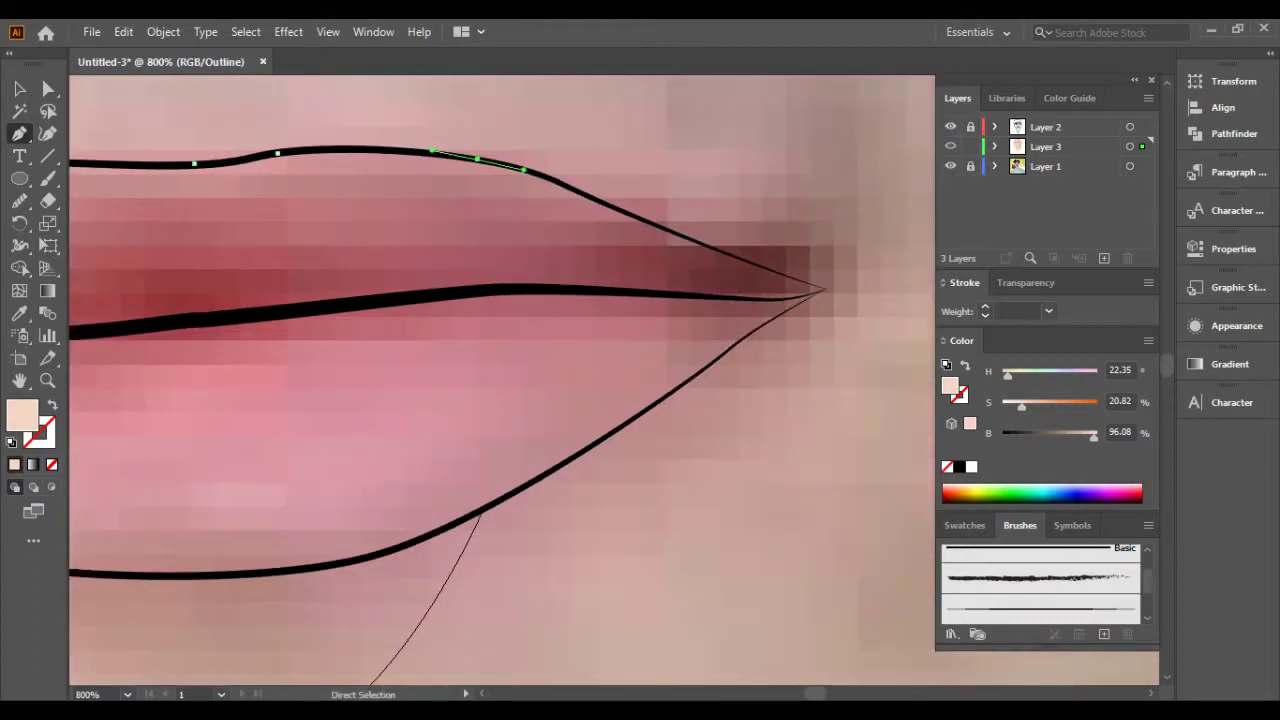
left_click_drag(550, 210, 585, 224)
left_click_drag(757, 289, 758, 290)
Trace the lower lip back to the left corner, closing the shape, and fill it soft pink.
scroll(757, 289, "up", 5)
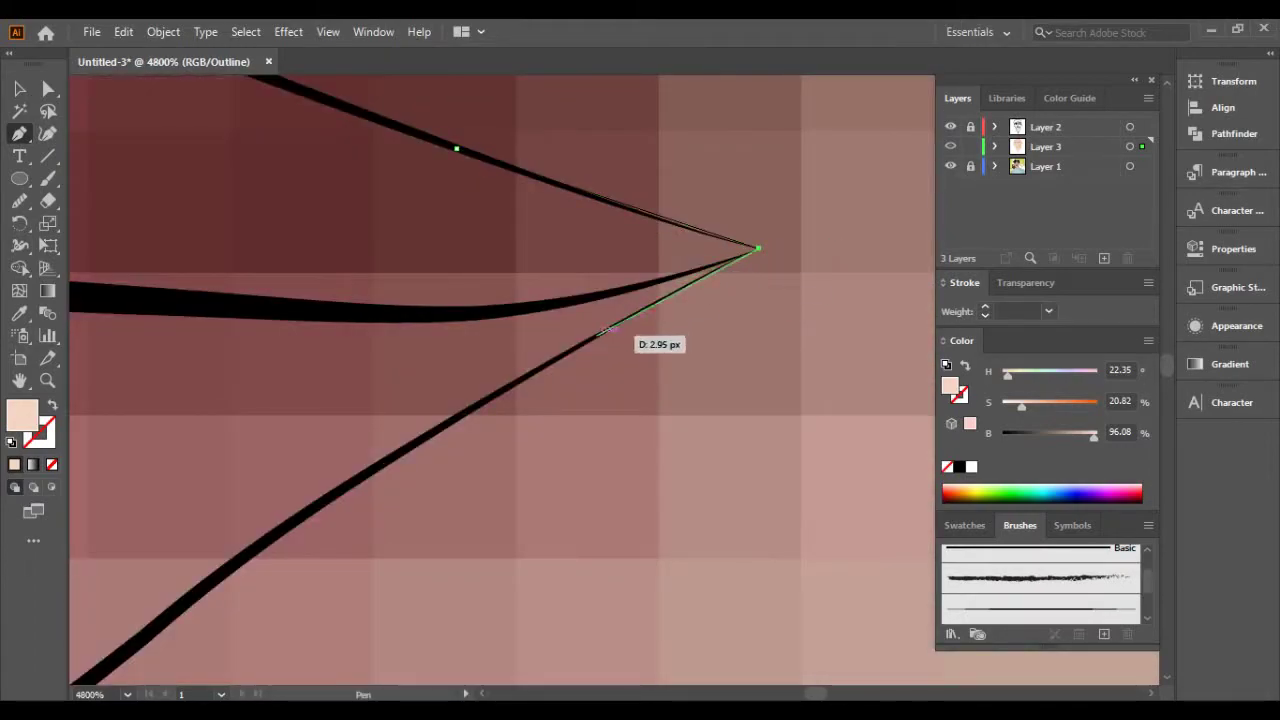
scroll(522, 377, "down", 1)
left_click_drag(900, 150, 770, 220)
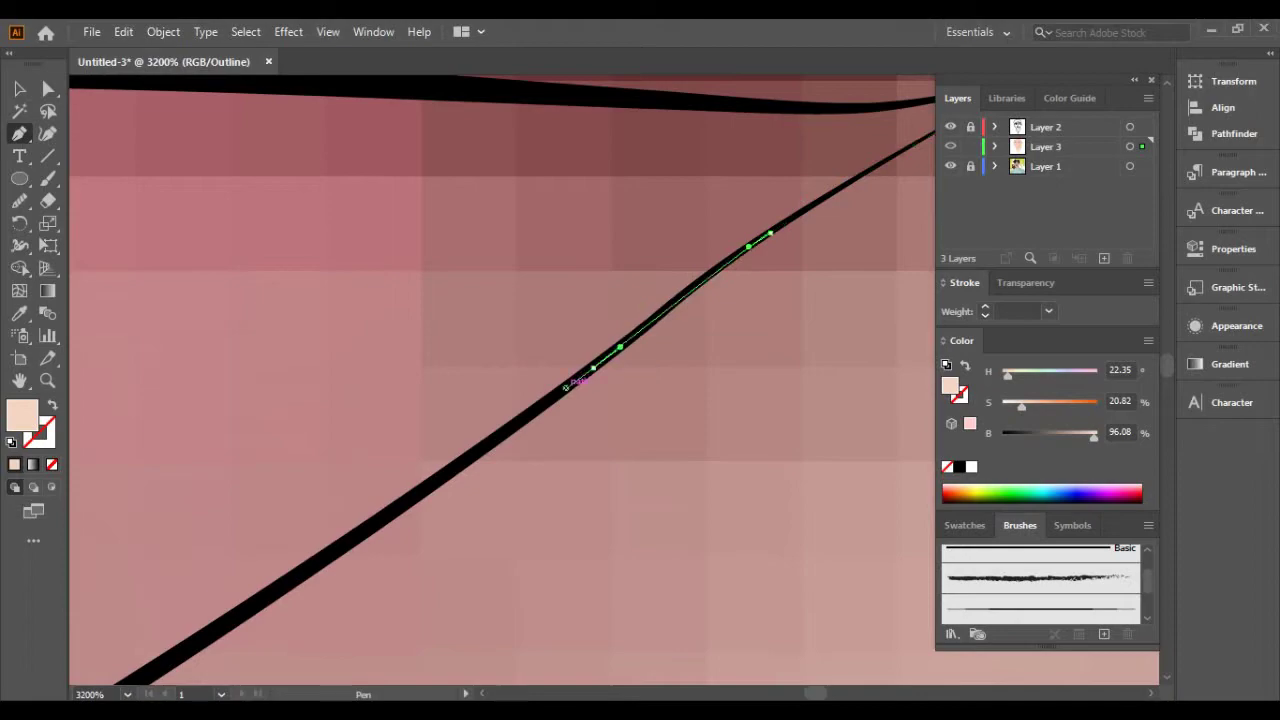
scroll(570, 383, "down", 2)
scroll(590, 386, "down", 1)
scroll(560, 580, "down", 2)
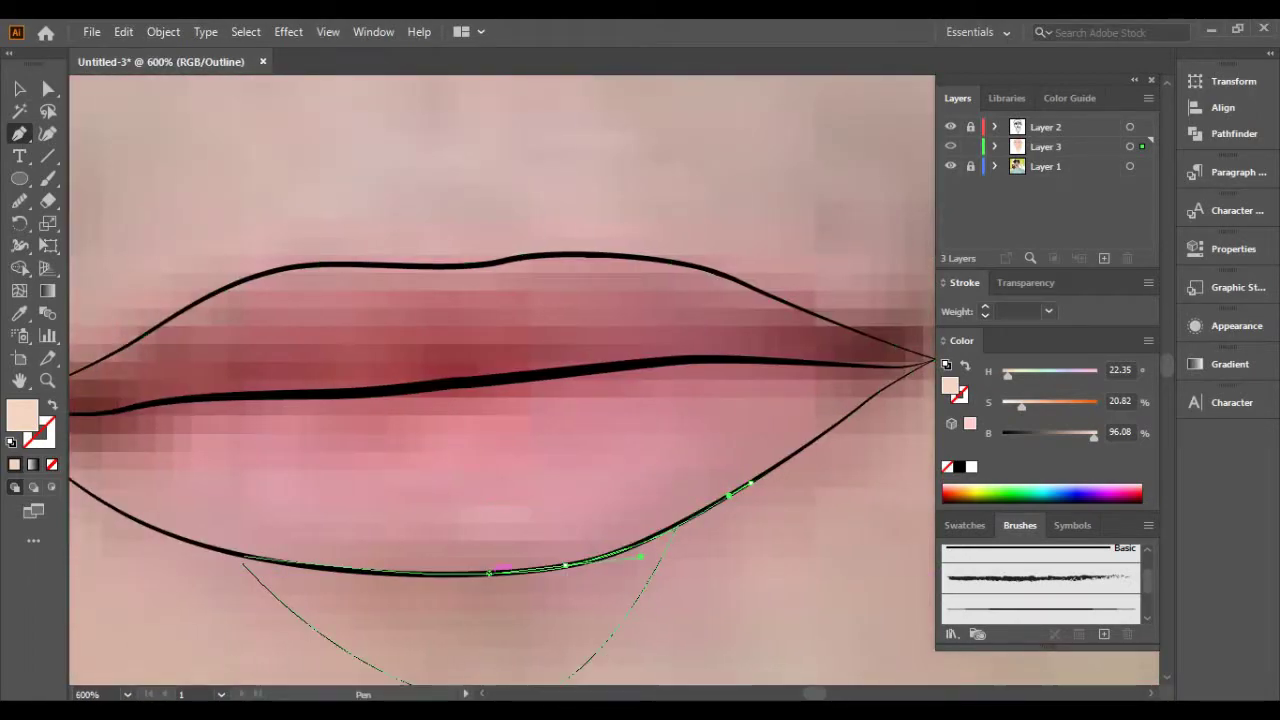
left_click_drag(494, 578, 450, 568)
scroll(365, 525, "up", 1)
scroll(400, 525, "up", 1)
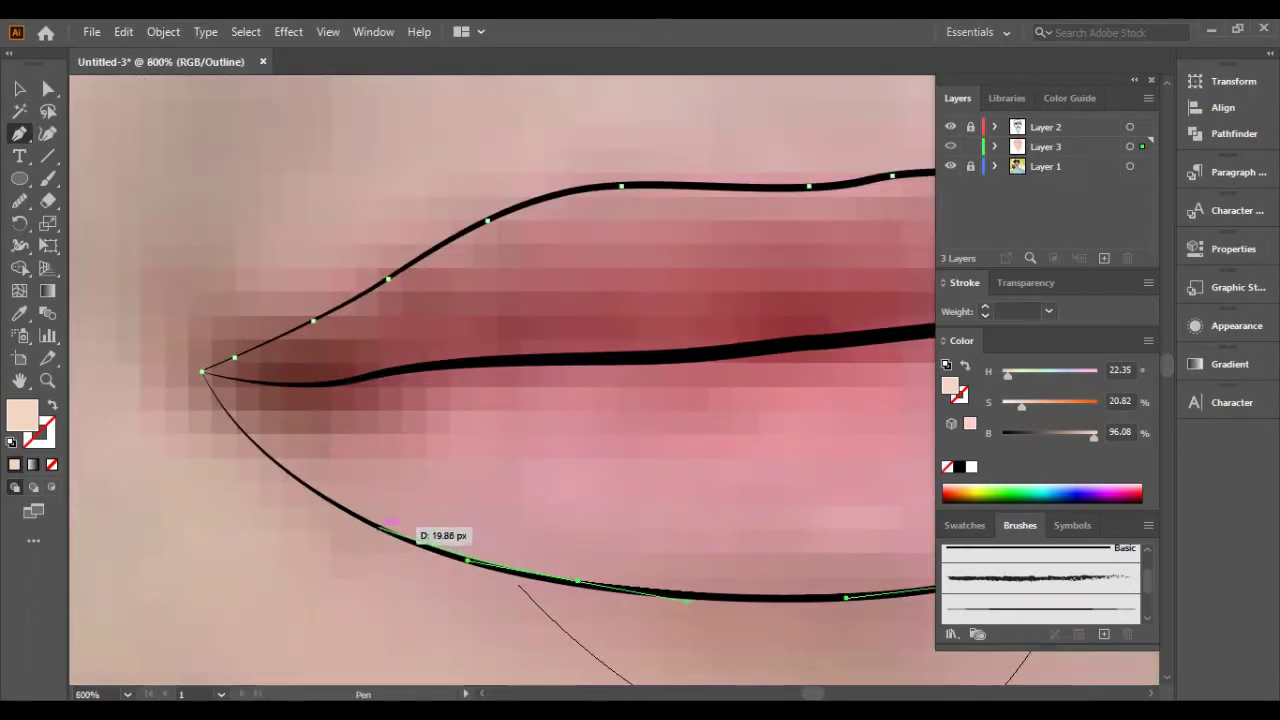
scroll(420, 500, "up", 1)
left_click_drag(237, 221, 300, 214)
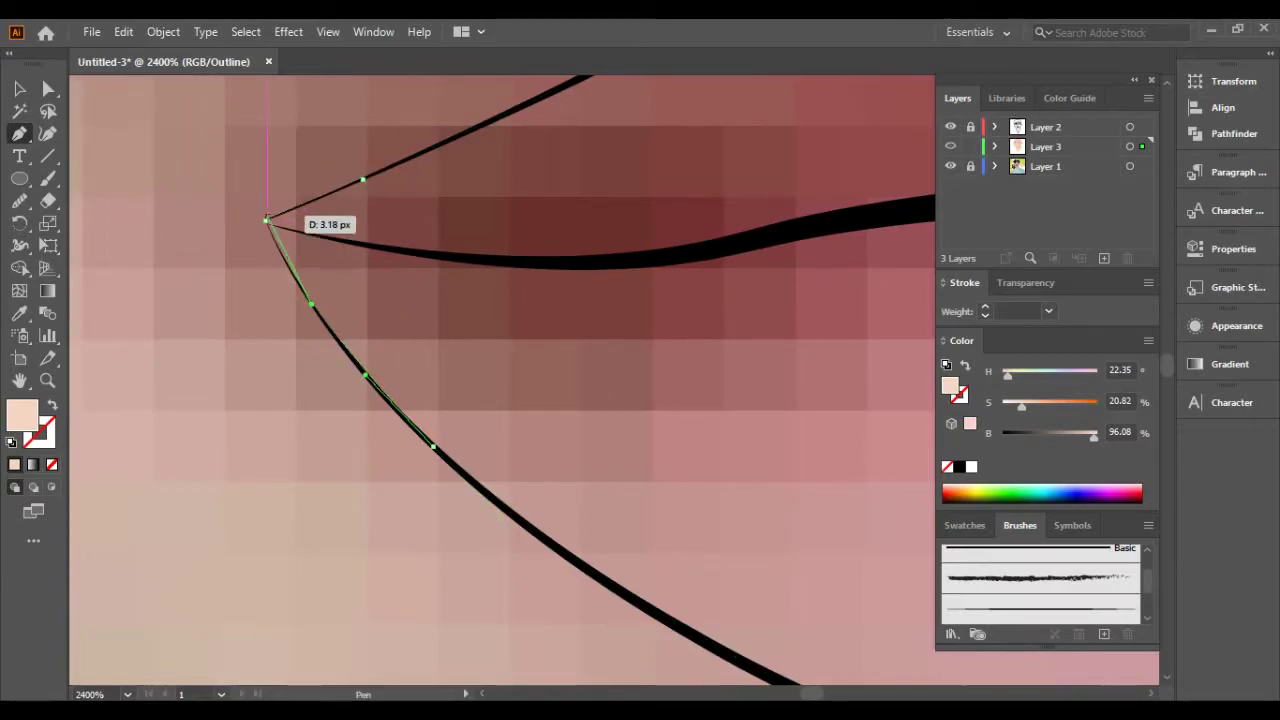
scroll(312, 410, "down", 2)
scroll(312, 410, "down", 2)
key("ctrl+y")
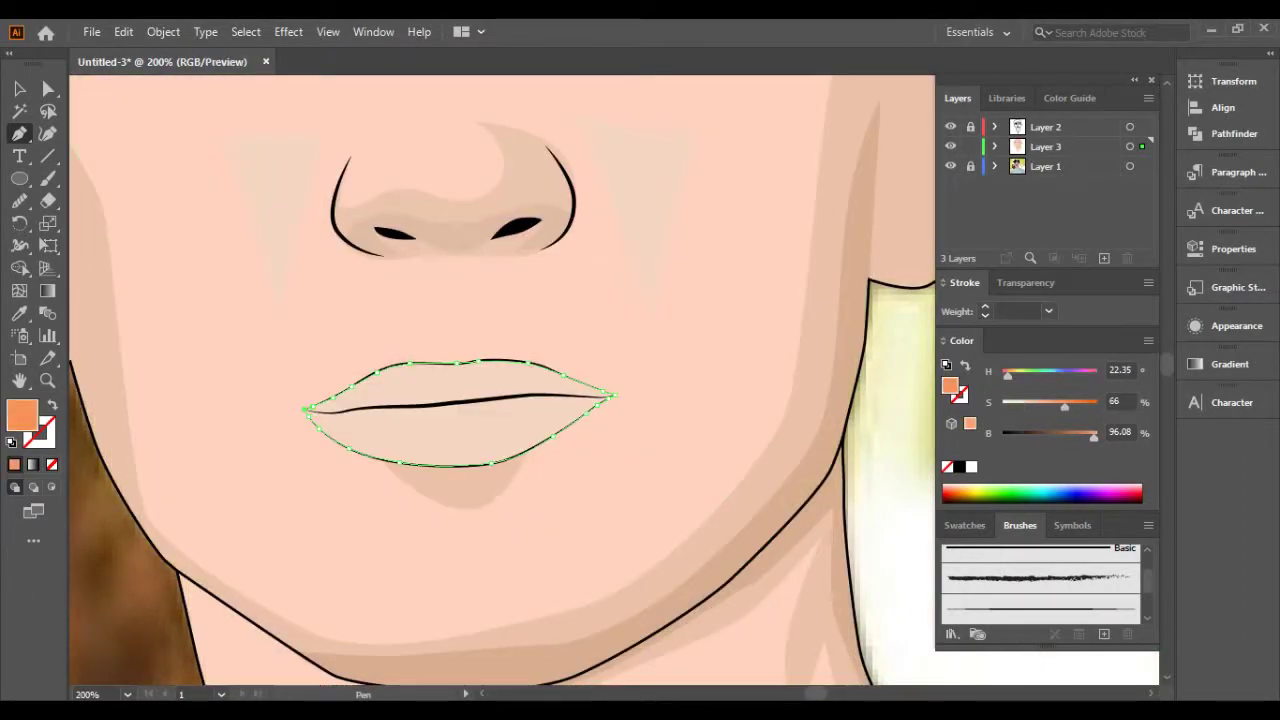
key("ctrl+minus")
key("ctrl+minus")
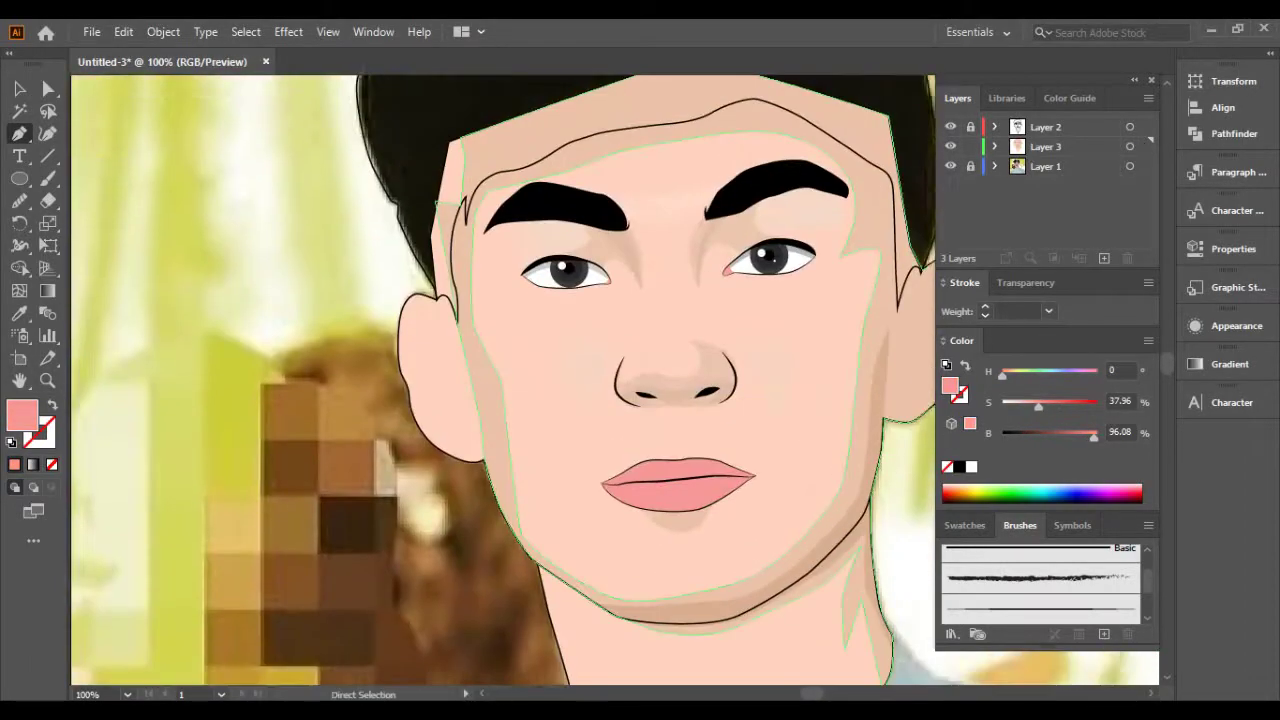
Pen-trace a lighter pink highlight shape on the lower lip.
key("v")
key("ctrl+plus")
key("ctrl+plus")
key("ctrl+plus")
key("ctrl+y")
key("ctrl+plus")
key("p")
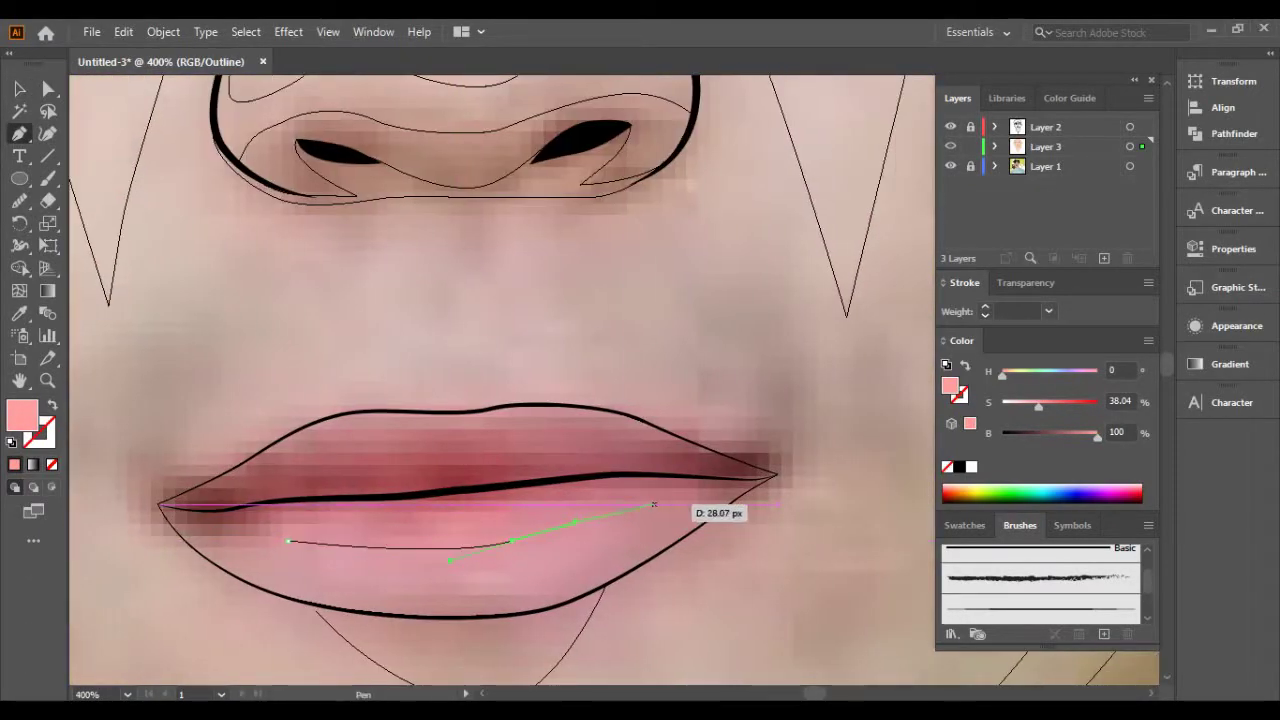
left_click_drag(547, 607, 500, 615)
mouse_move(287, 598)
left_mouse_down()
mouse_move(215, 563)
mouse_move(270, 553)
left_mouse_up()
key("ctrl+y")
key("ctrl+1")
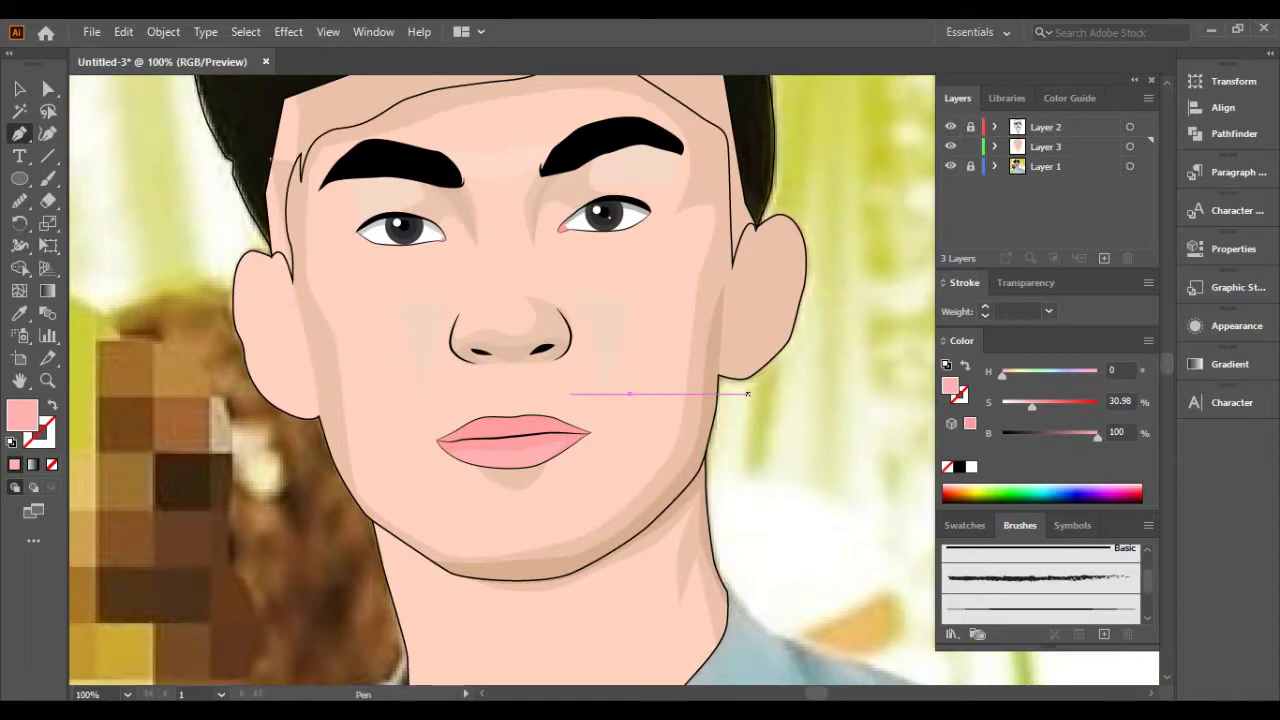
Trace a closed band shape along the seam between the upper and lower lips.
key("ctrl+plus")
key("ctrl+y")
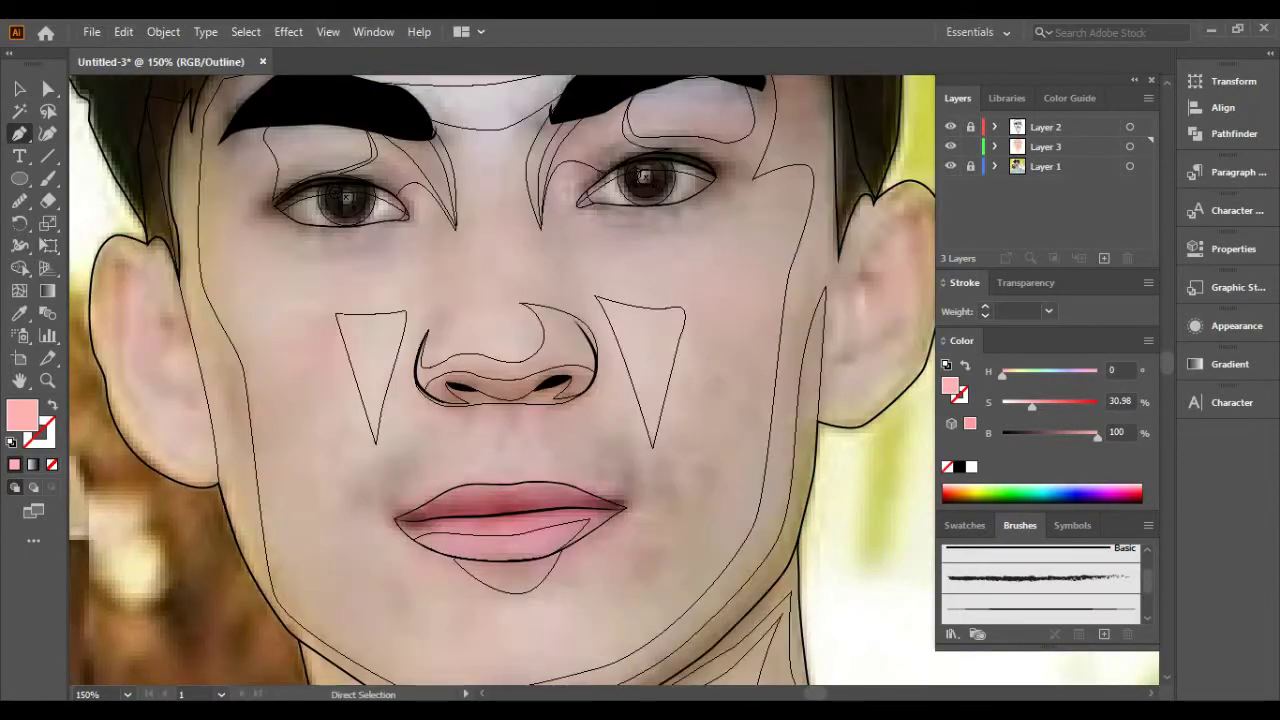
key("ctrl+y")
key("ctrl+plus")
key("ctrl+plus")
key("ctrl+plus")
key("ctrl+plus")
key("ctrl+y")
left_click(86, 437)
left_click_drag(360, 434, 414, 429)
left_click_drag(557, 414, 766, 420)
left_click_drag(866, 418, 866, 425)
mouse_move(664, 461)
left_mouse_down()
mouse_move(587, 461)
mouse_move(790, 470)
left_mouse_up()
left_click(123, 436)
Fill the lip seam band with a darker rose pink sampled from the lips.
key("ctrl+y")
key("ctrl+minus")
key("ctrl+minus")
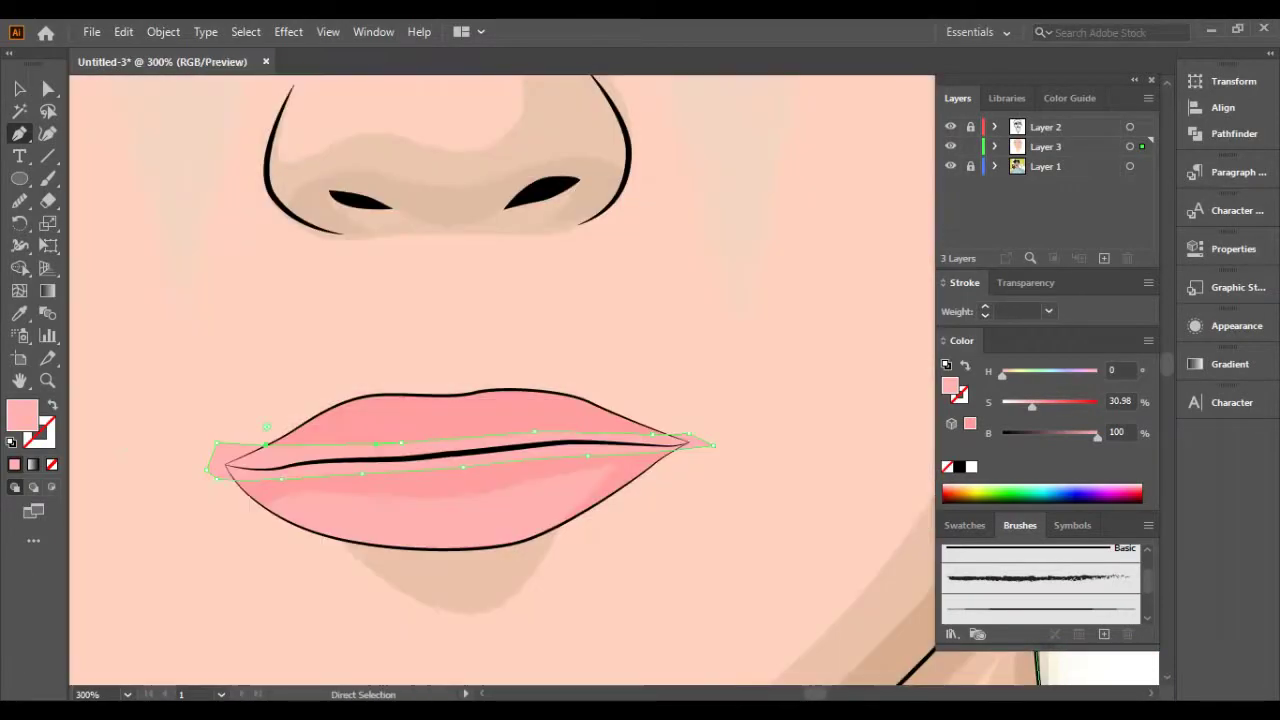
key("i")
left_click(350, 515)
left_click(528, 432)
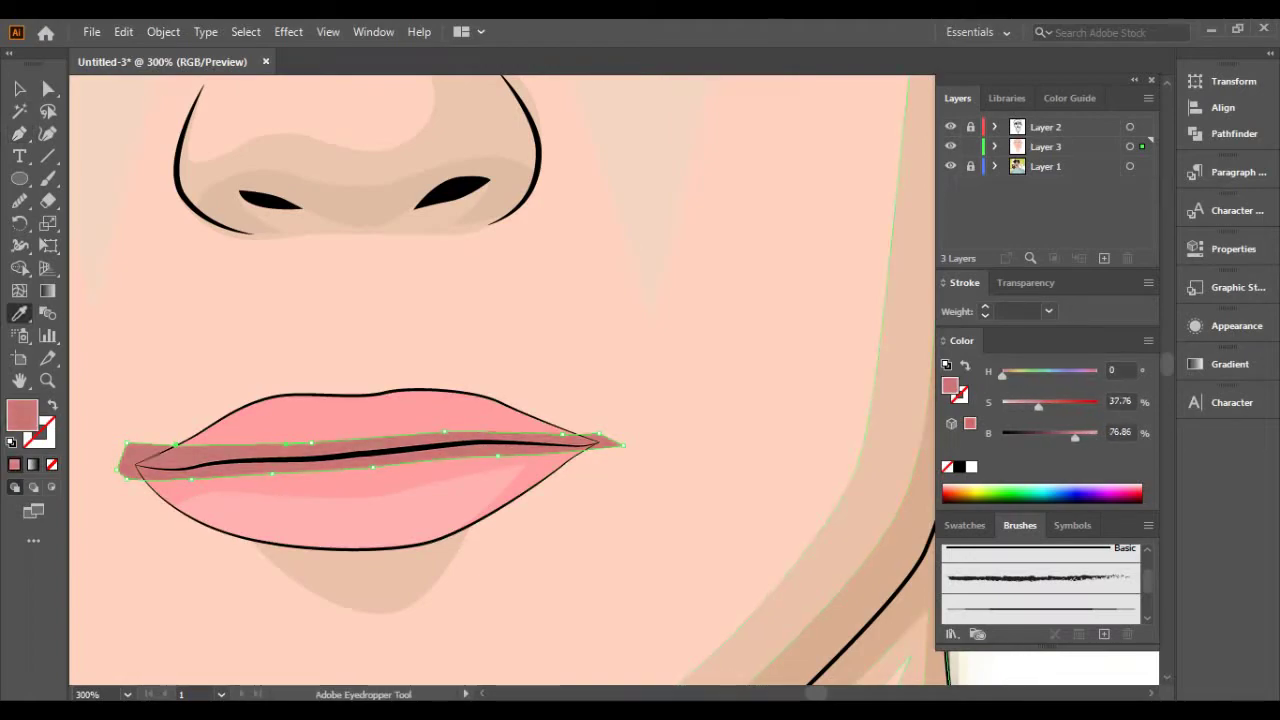
left_click(528, 432)
Deselect the seam band and zoom toward the chin and neck.
key("ctrl+0")
key("ctrl+minus")
key("v")
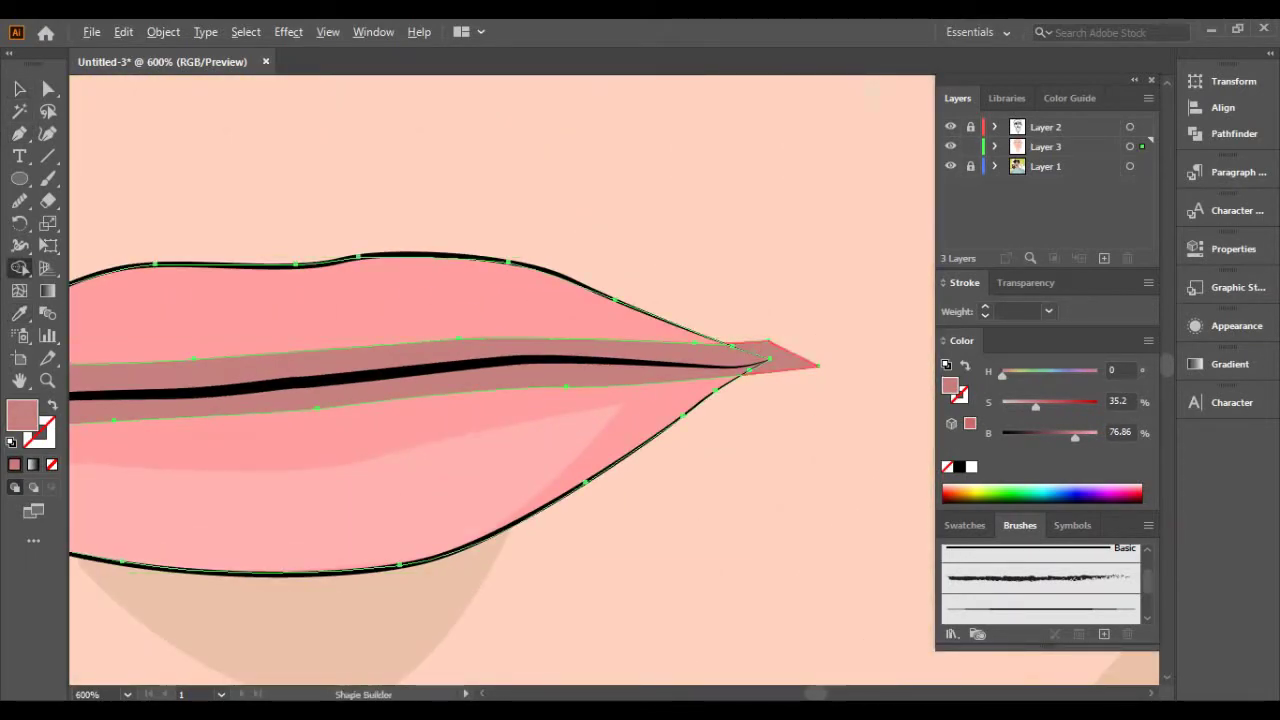
key("ctrl+minus")
key("ctrl+minus")
key("ctrl+minus")
key("ctrl+minus")
key("ctrl+minus")
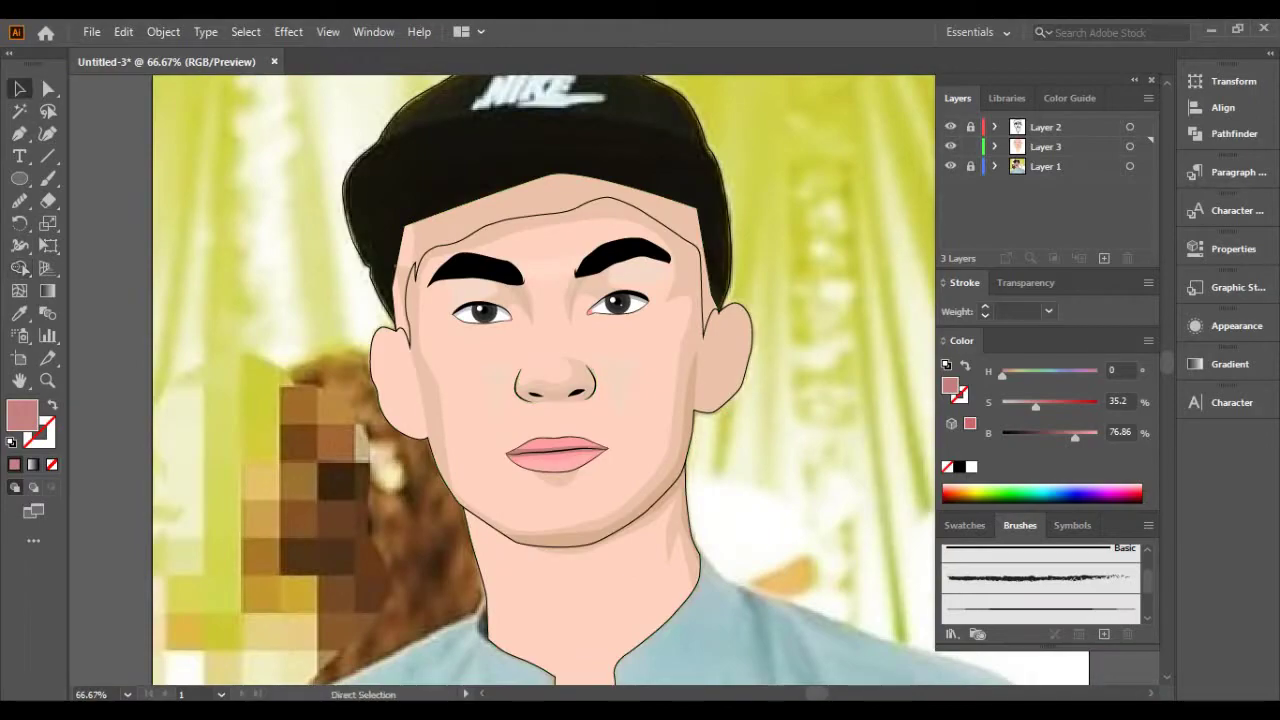
key("ctrl+y")
key("ctrl+plus")
Pen-draw a light highlight shape just below the chin.
scroll(500, 380, "down", 3)
key("ctrl+plus")
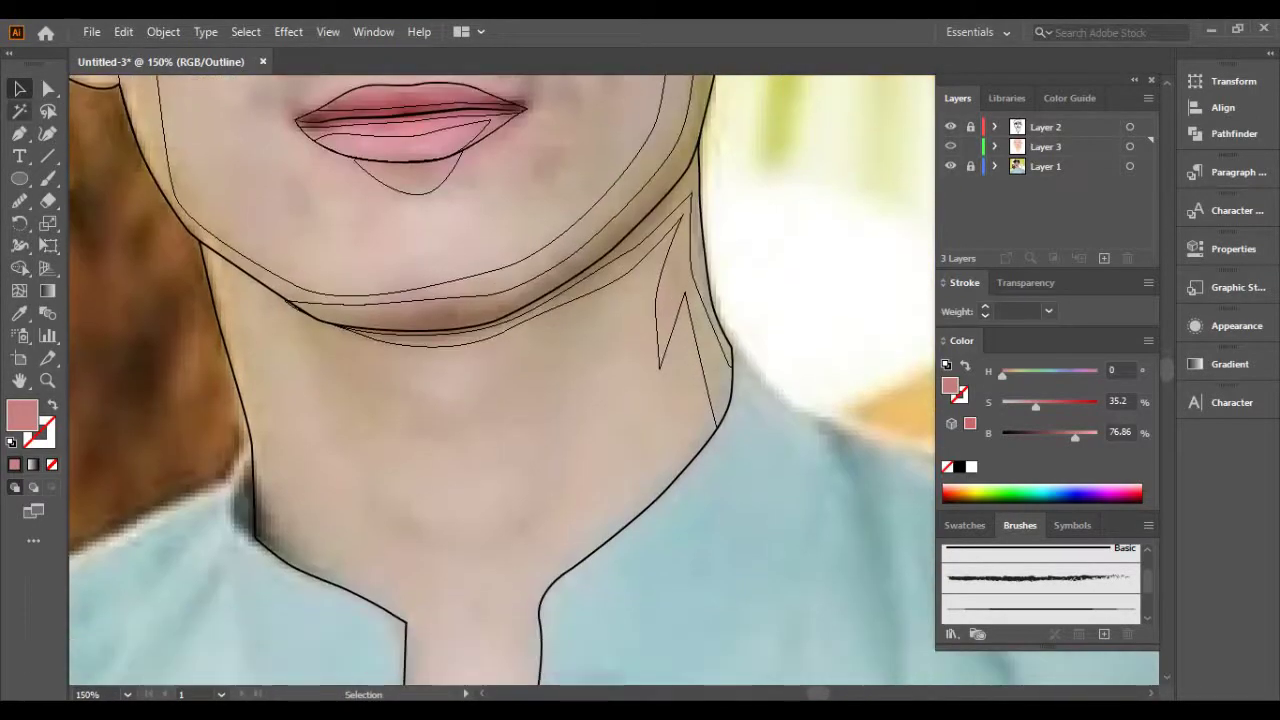
key("p")
key("ctrl+plus")
left_click(333, 333)
left_click_drag(421, 419, 511, 389)
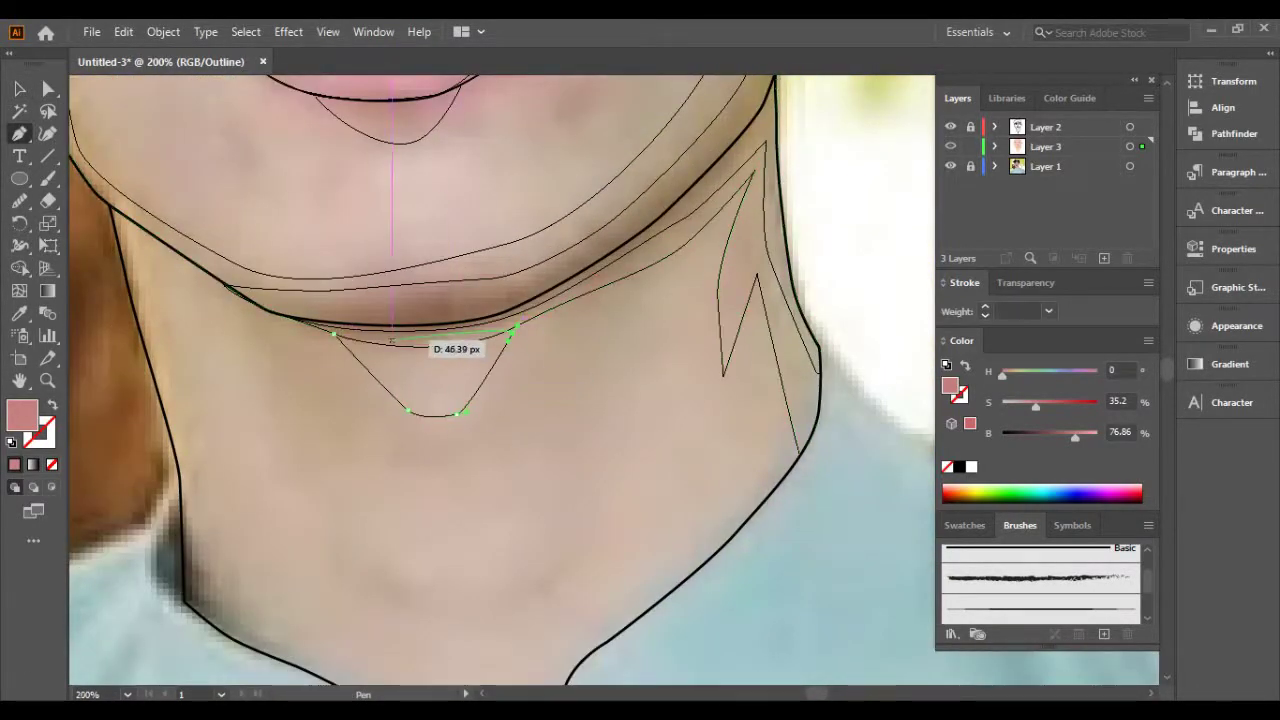
key("ctrl+y")
Send the chin highlight shape backward in the stacking order.
key("v")
left_click_drag(331, 334, 514, 420)
left_click(430, 370)
key("ctrl+plus")
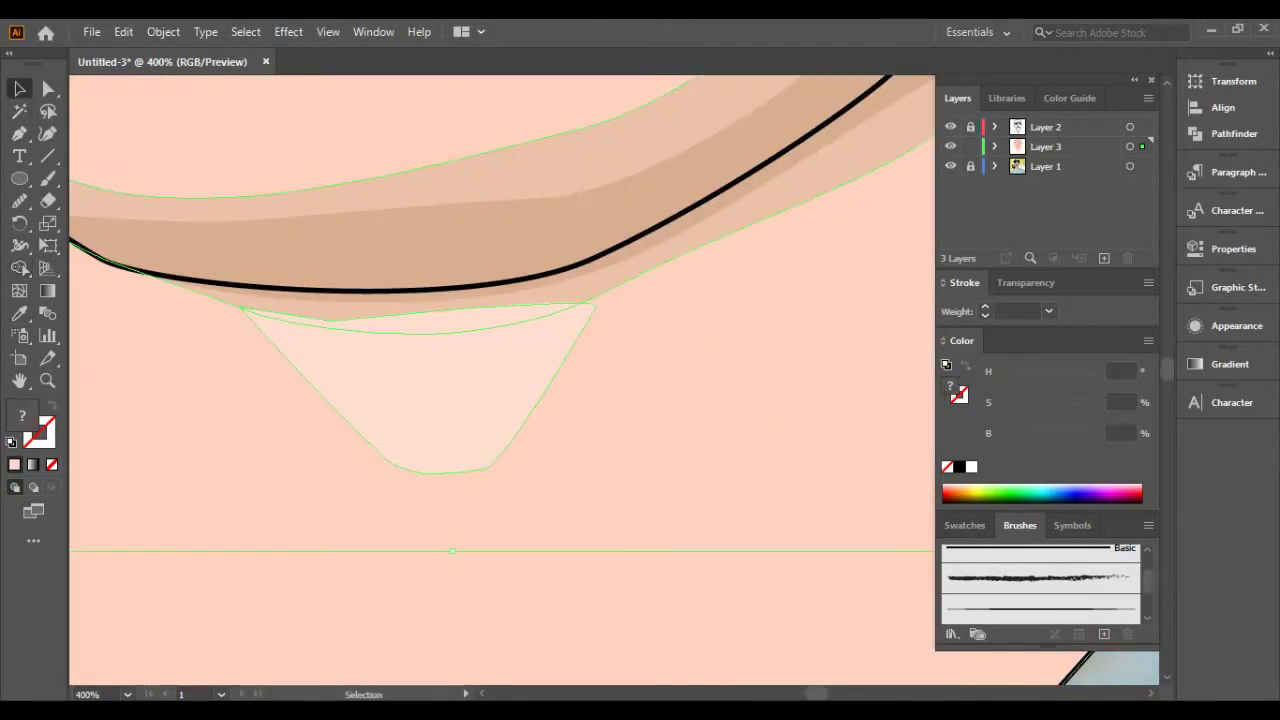
right_click(517, 287)
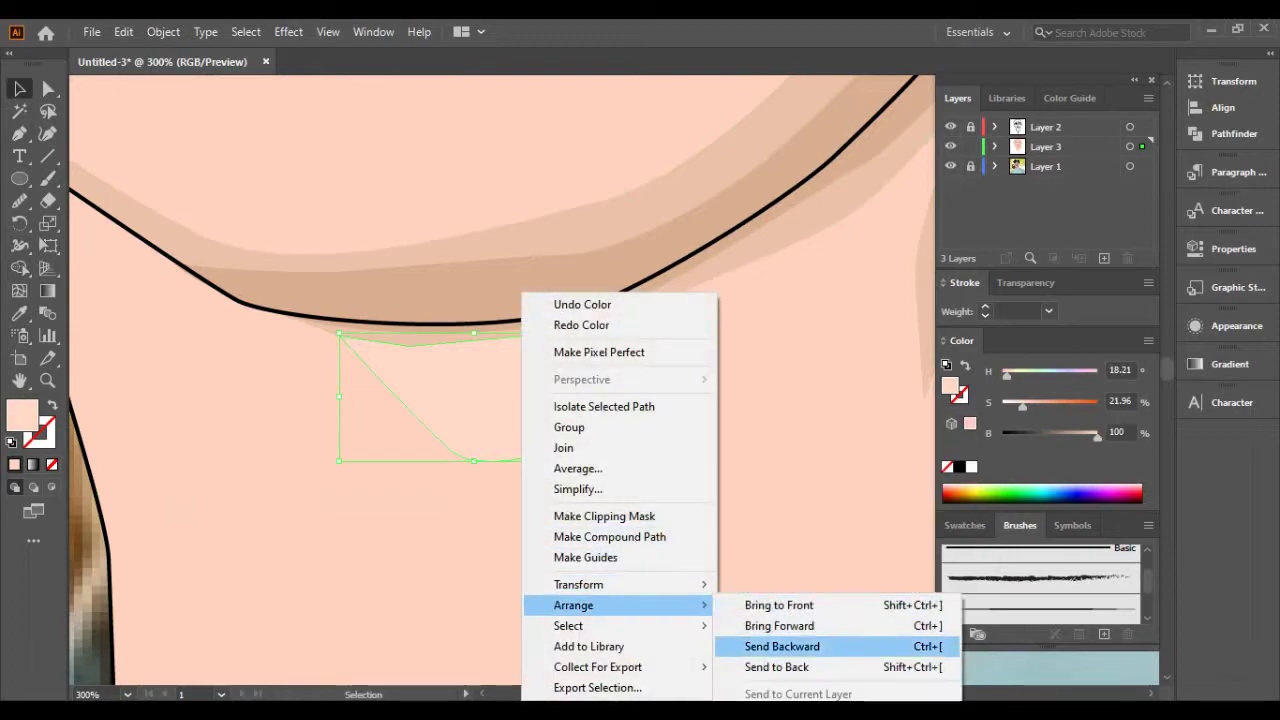
left_click(771, 669)
right_click(517, 287)
key("Escape")
Begin tracing the neck outline from below the chin along its lower edge.
key("ctrl+minus")
key("ctrl+y")
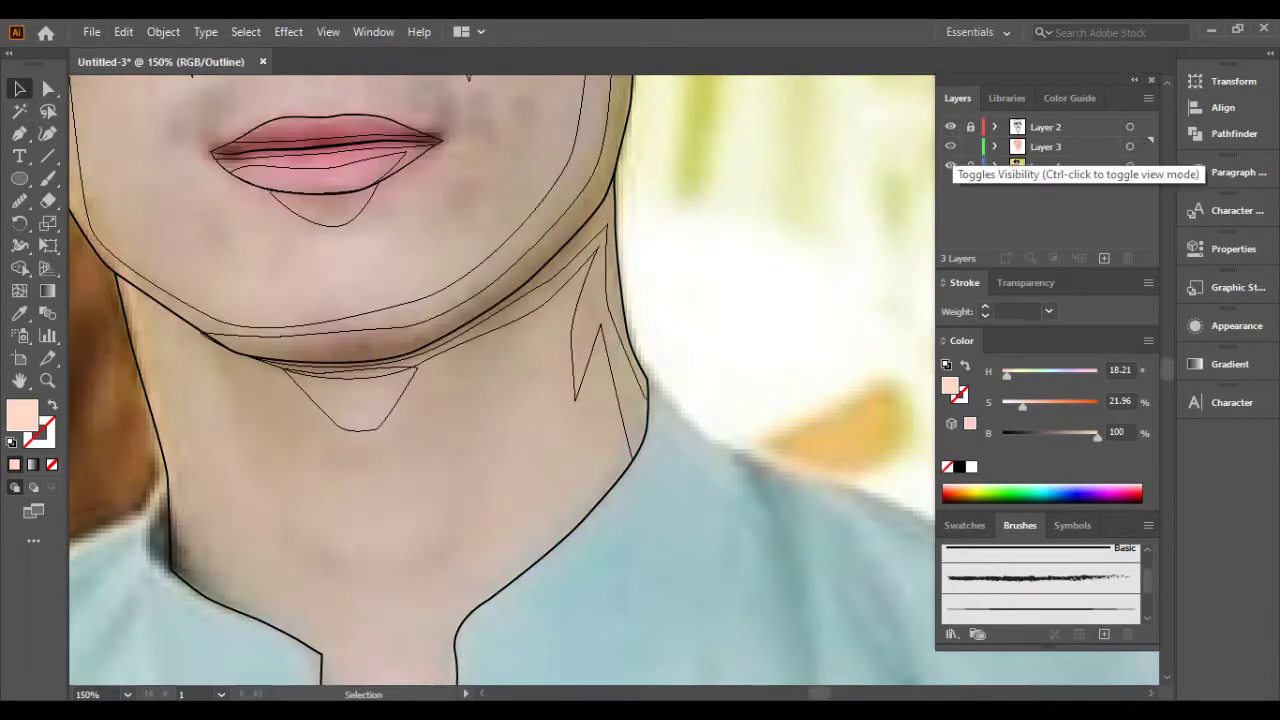
scroll(500, 380, "down", 2)
key("p")
left_click(230, 348)
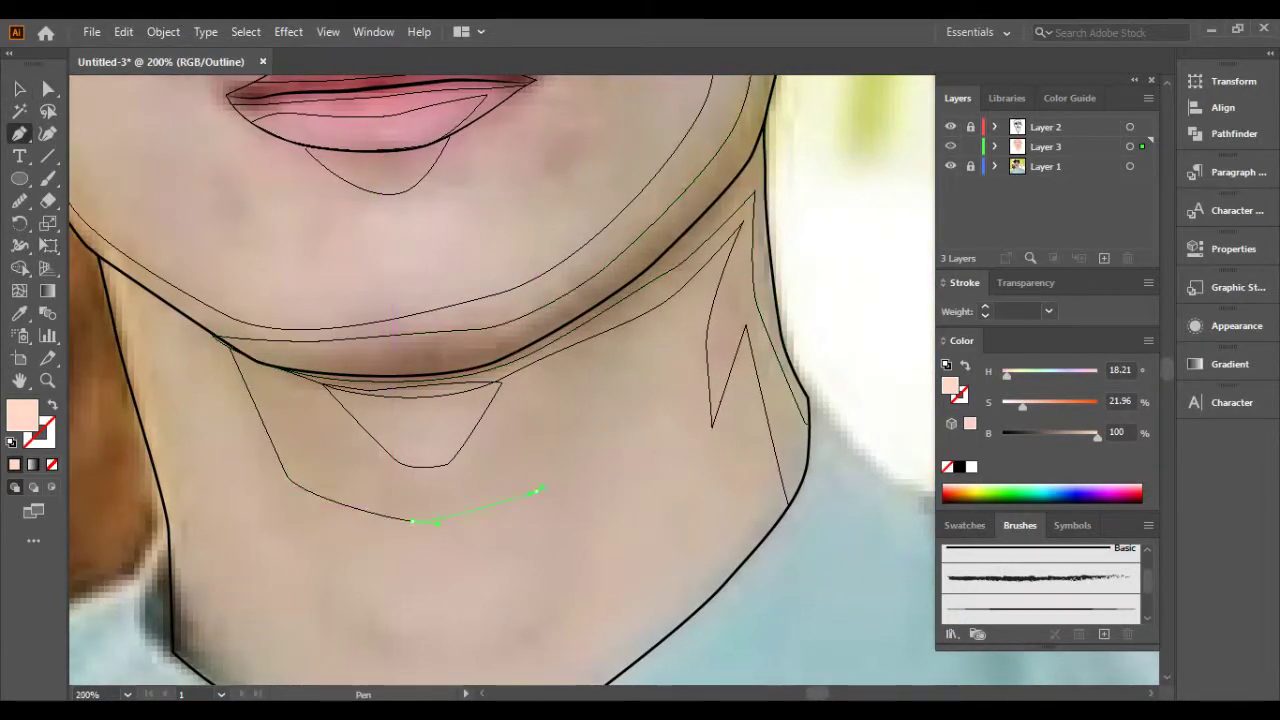
left_click_drag(536, 491, 540, 410)
left_click_drag(460, 531, 591, 481)
scroll(480, 520, "down", 2)
left_click(505, 530)
Complete the neck outline up the right side and close it at the chin.
scroll(505, 530, "up", 2)
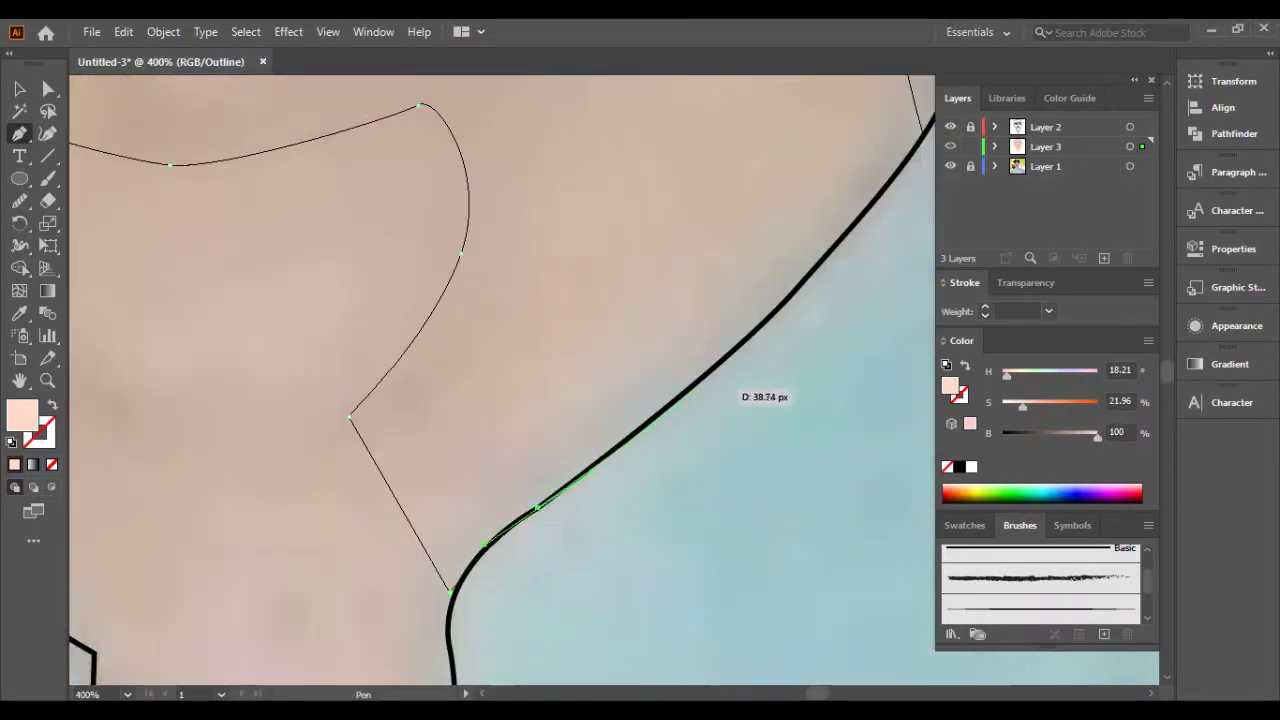
scroll(730, 386, "down", 2)
left_click(693, 405)
left_click(697, 327)
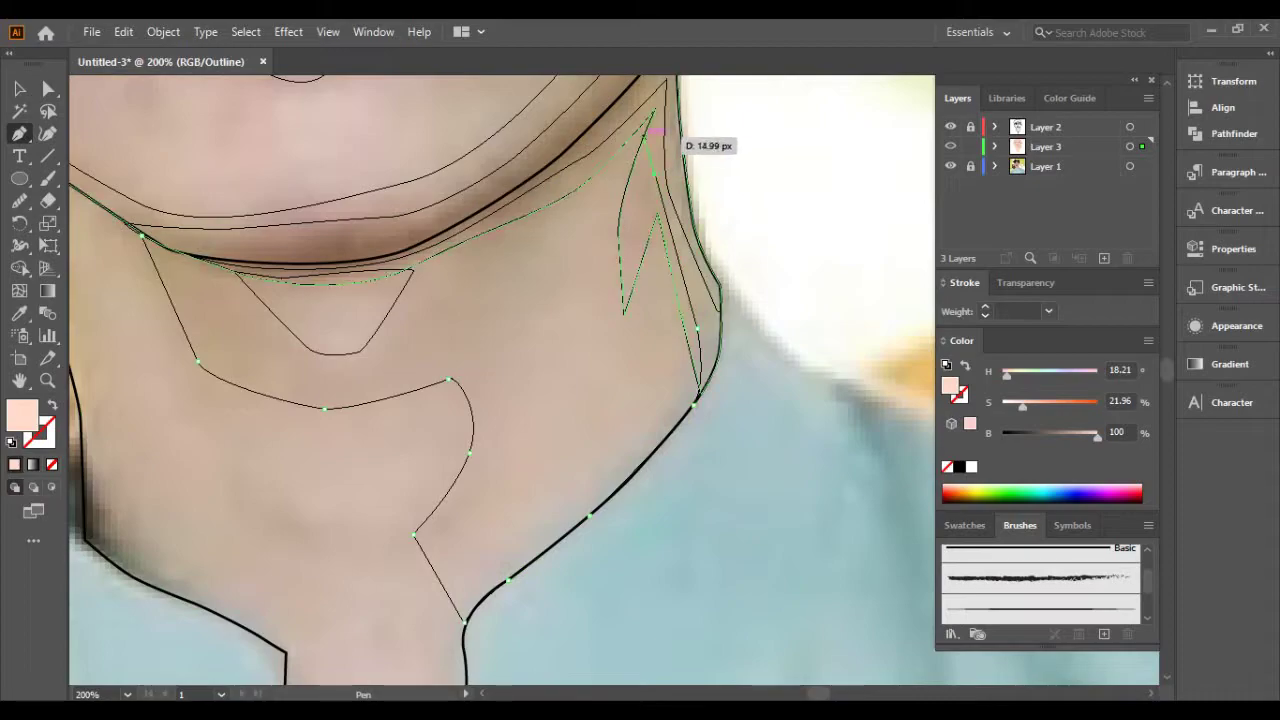
scroll(540, 215, "left", 1)
left_click_drag(162, 232, 280, 256)
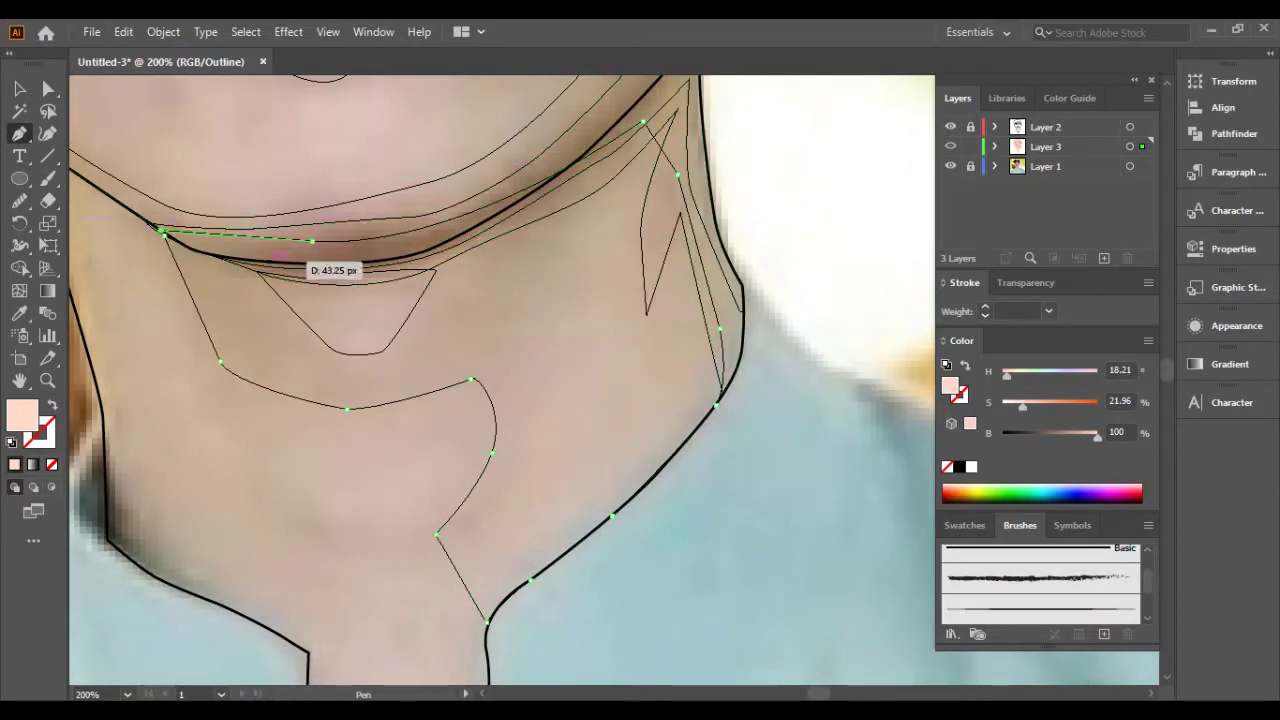
scroll(300, 250, "up", 1)
left_click(281, 415)
Send the skin-toned neck shape behind the chin shading.
key("ctrl+y")
scroll(300, 350, "down", 3)
scroll(300, 350, "up", 1)
key("v")
right_click(552, 290)
key("Escape")
right_click(570, 292)
left_click(950, 627)
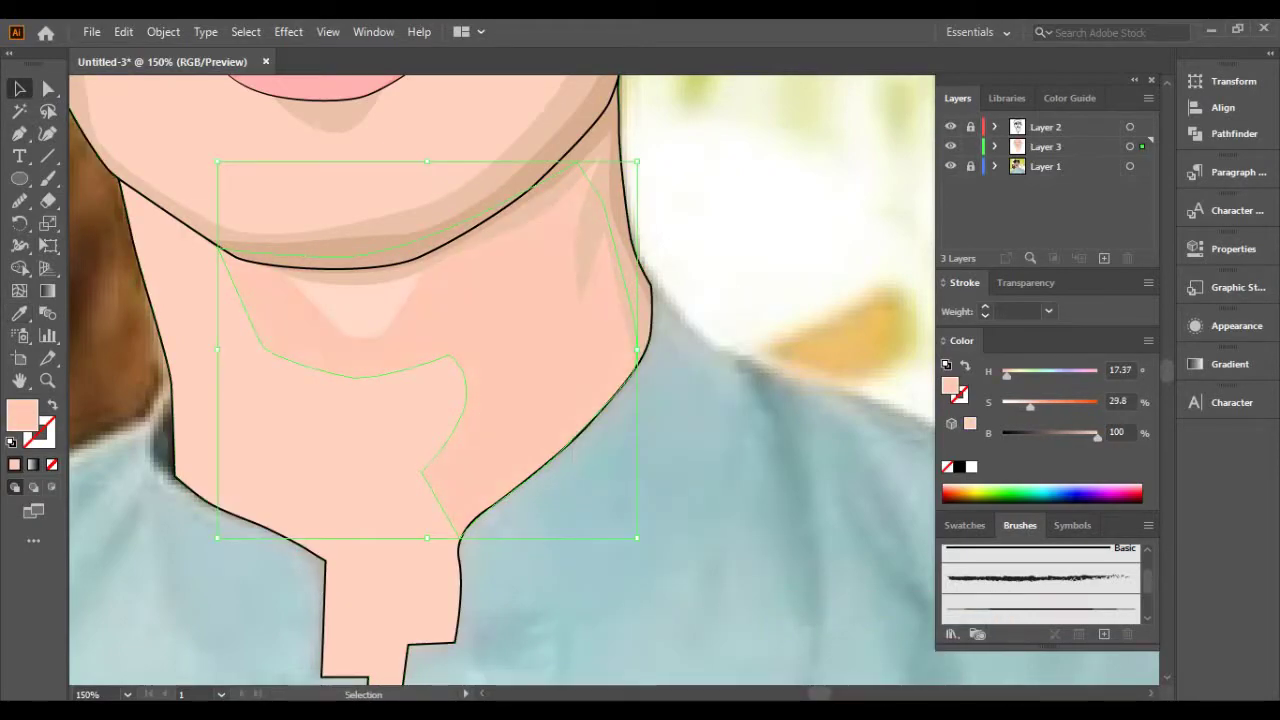
key("ctrl+1")
Check the neck and chin shapes in outline and colour views.
left_click(950, 146, "ctrl")
scroll(361, 606, "up", 2)
scroll(361, 606, "up", 2)
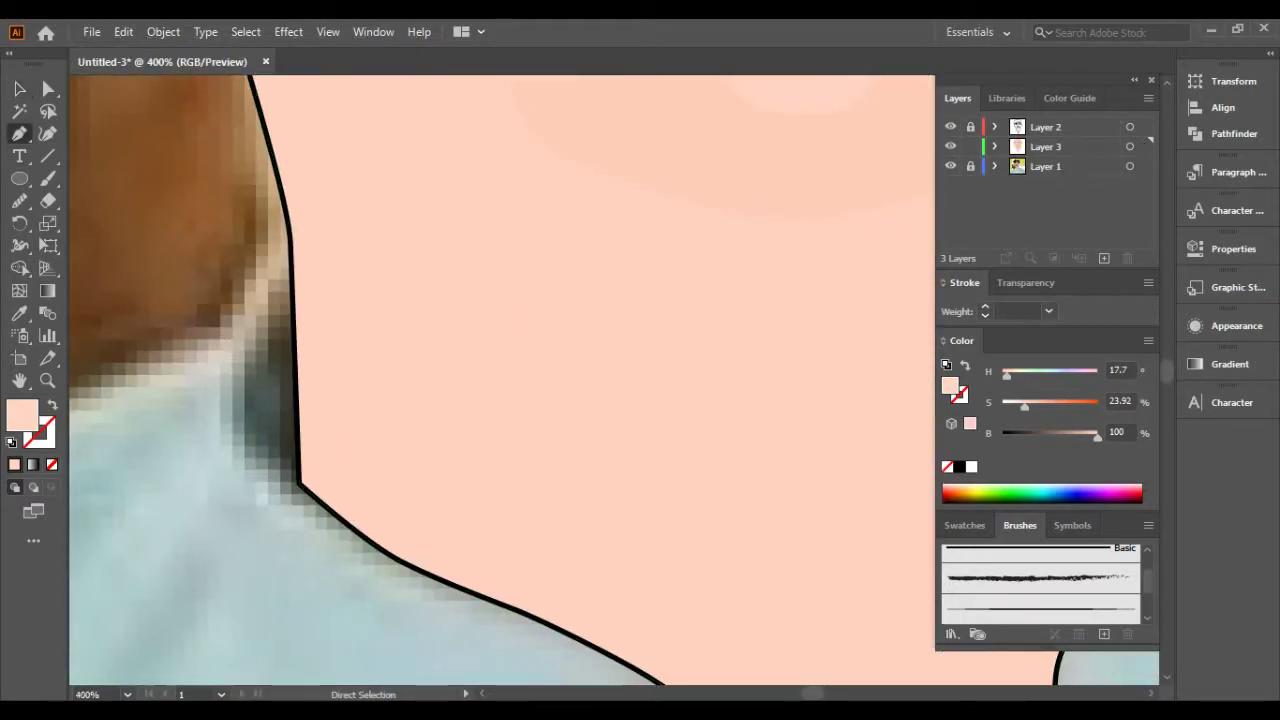
key("ctrl+y")
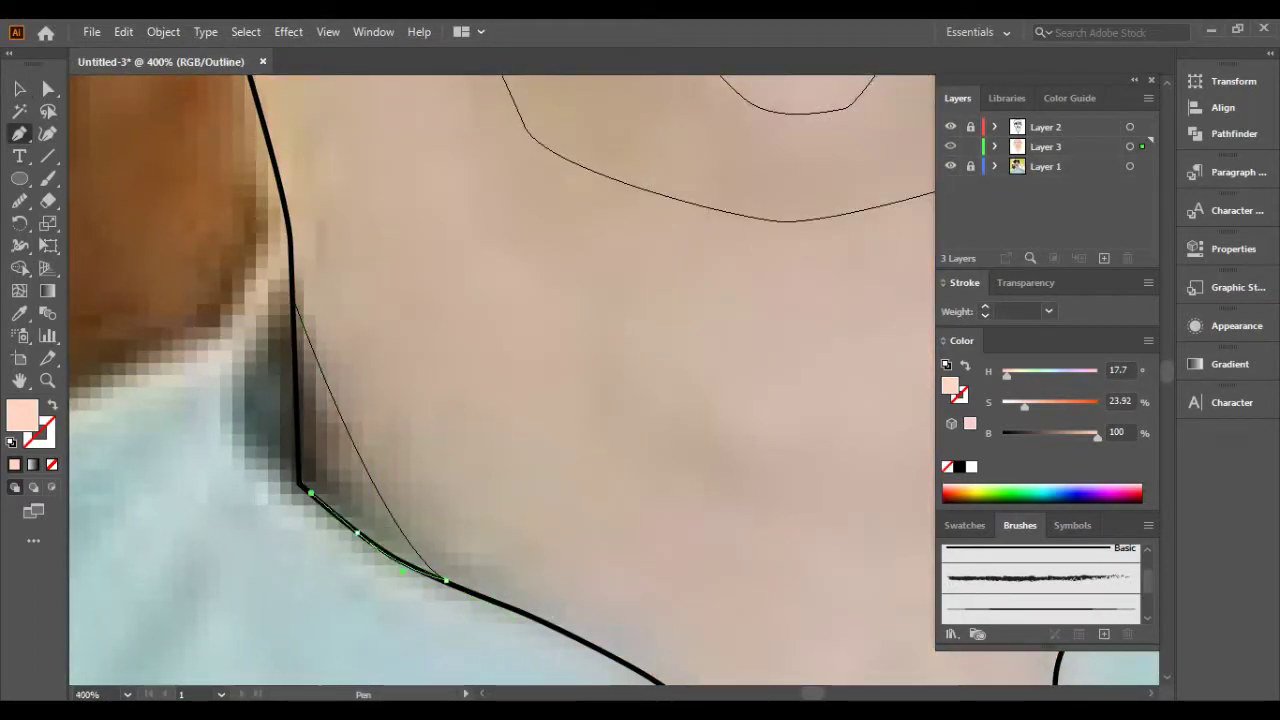
key("ctrl+y")
scroll(430, 560, "down", 2)
scroll(430, 560, "down", 2)
Select the small brown shadow at the neck's left edge and review the face.
key("v")
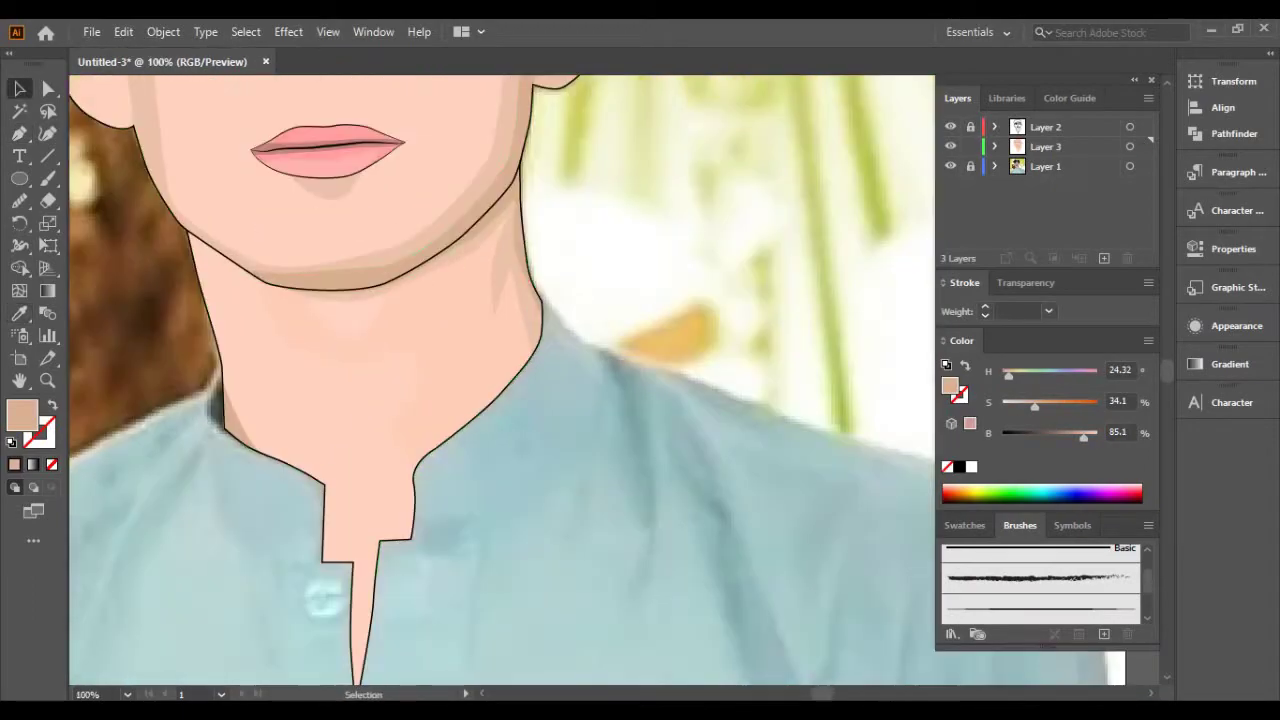
scroll(145, 378, "up", 2)
left_click(320, 470)
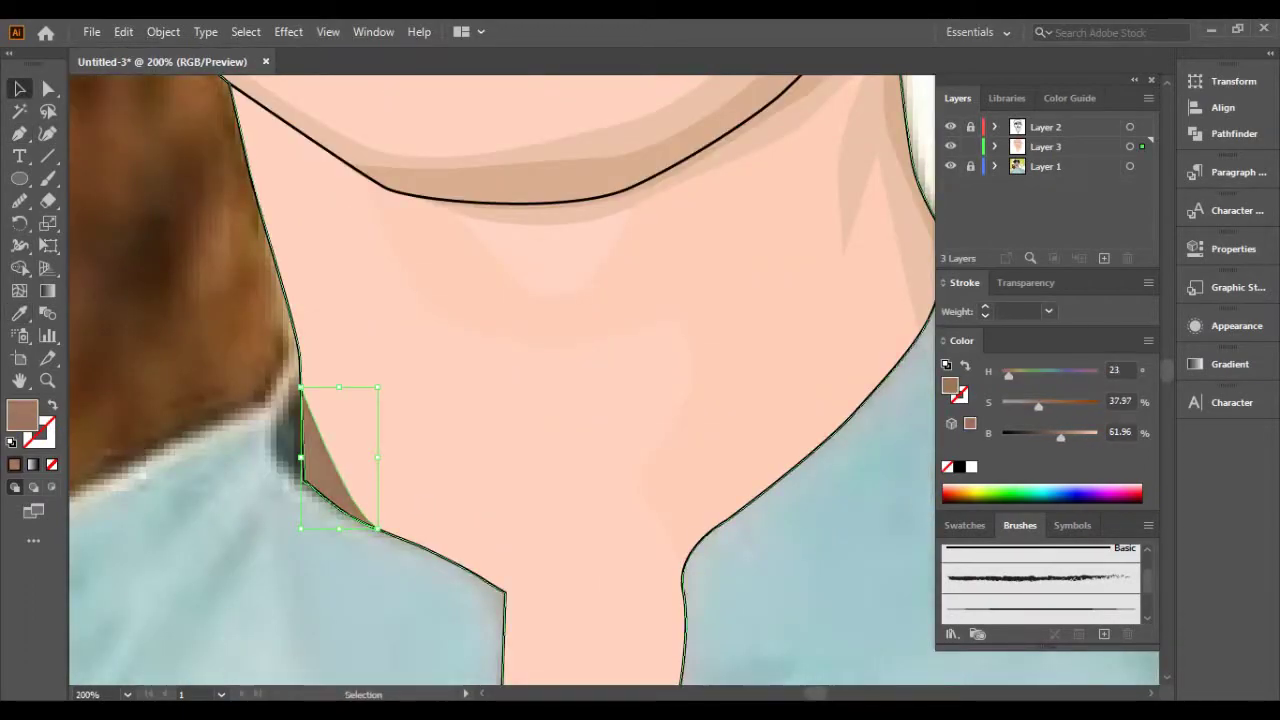
key("ctrl+0")
key("ctrl+y")
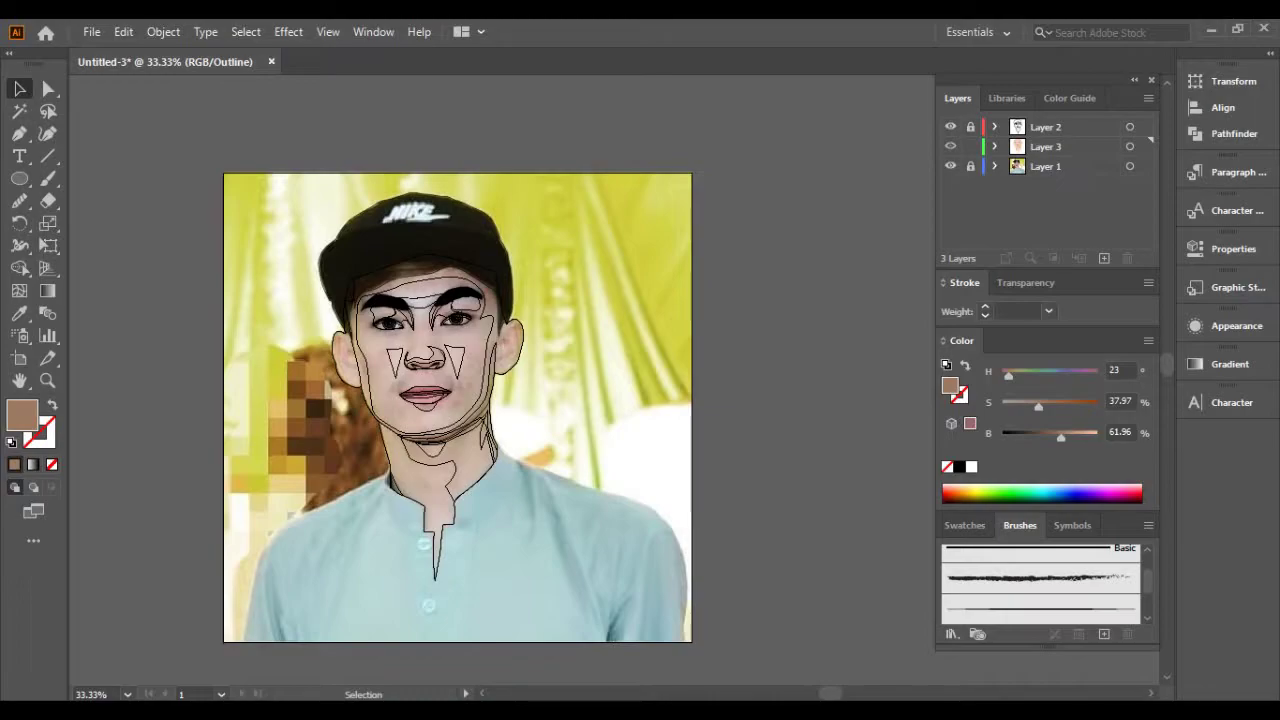
key("ctrl+y")
key("ctrl+1")
scroll(500, 380, "down", 2)
Trace a darker tan shading shape inside the right ear in outline mode.
key("ctrl+plus")
key("ctrl+plus")
key("ctrl+plus")
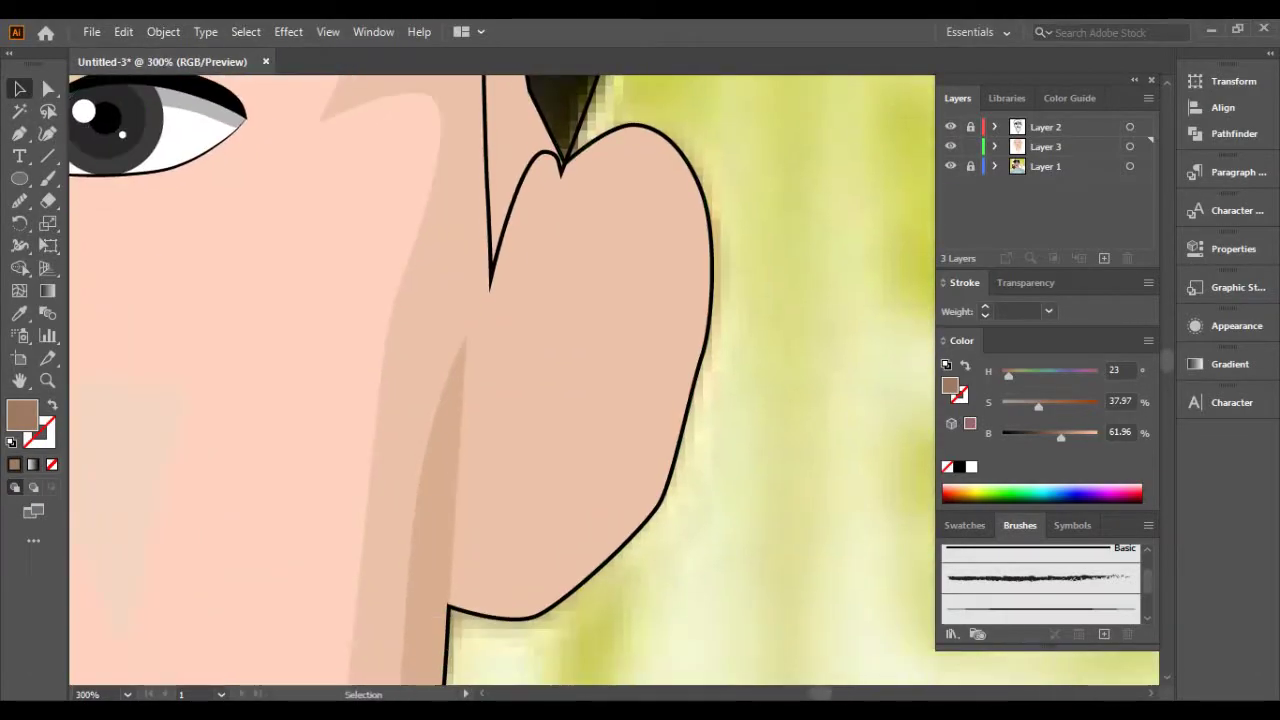
key("ctrl+y")
key("p")
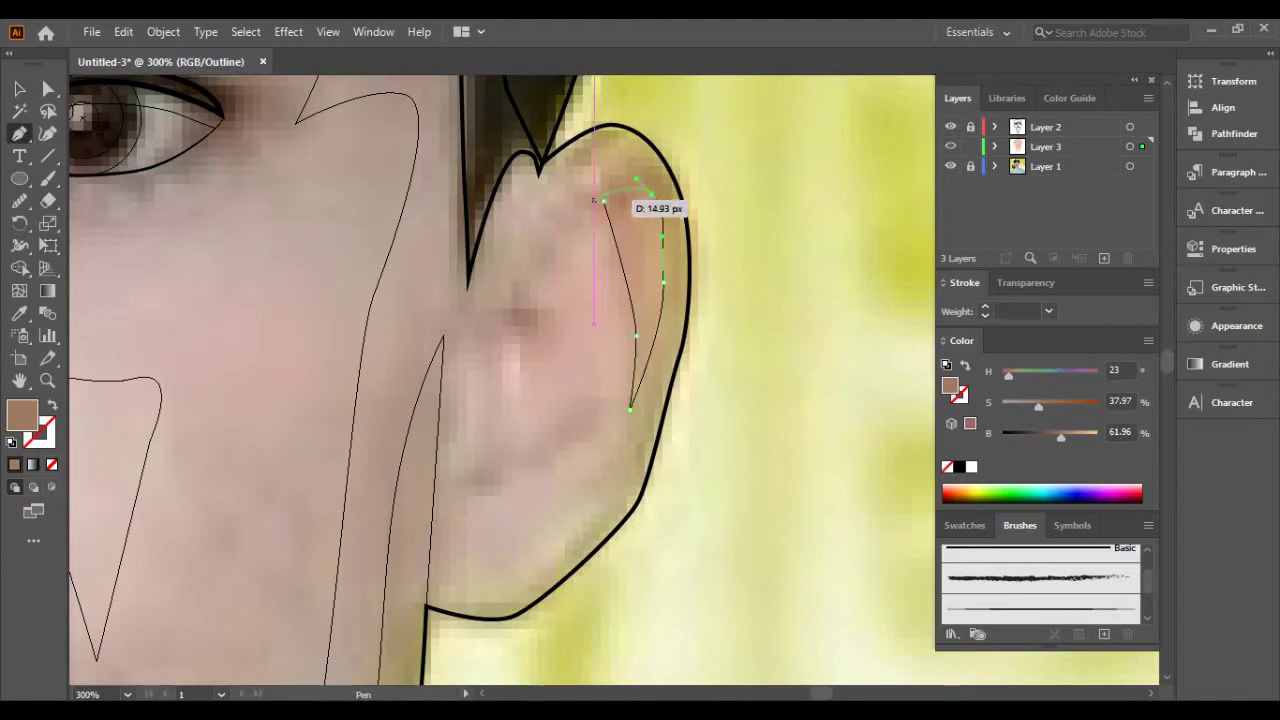
key("ctrl+y")
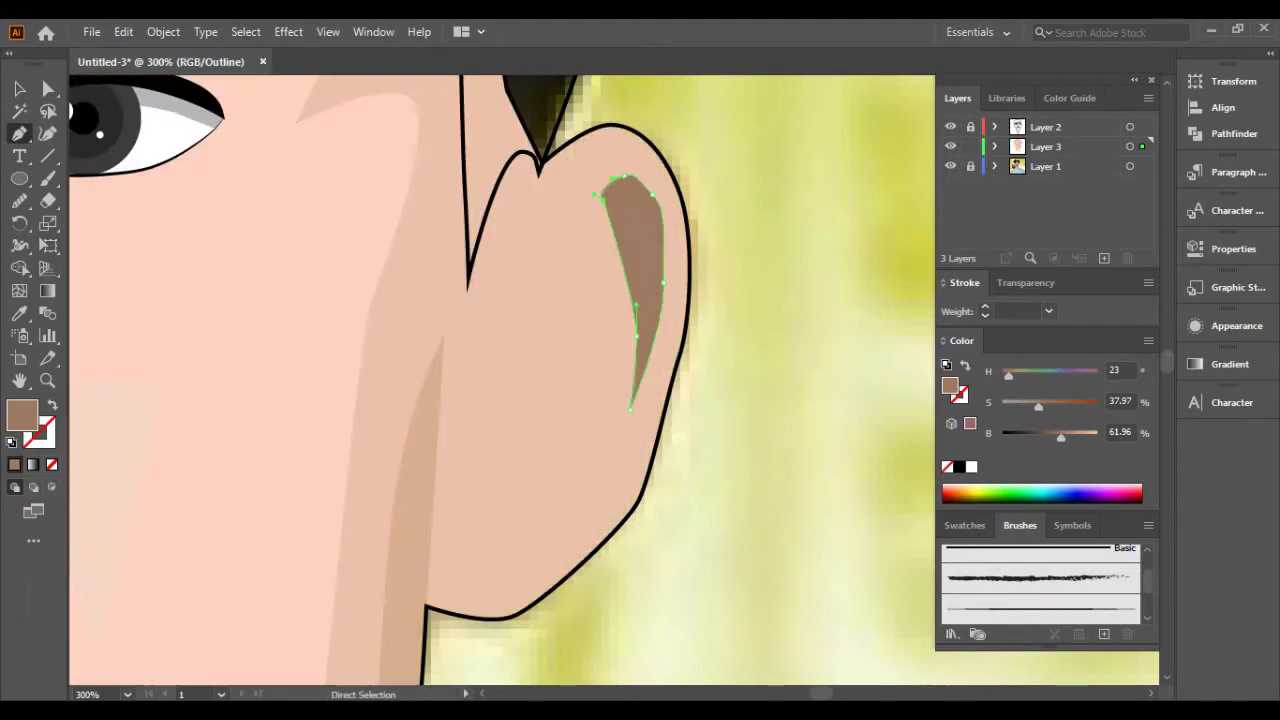
key("ctrl+y")
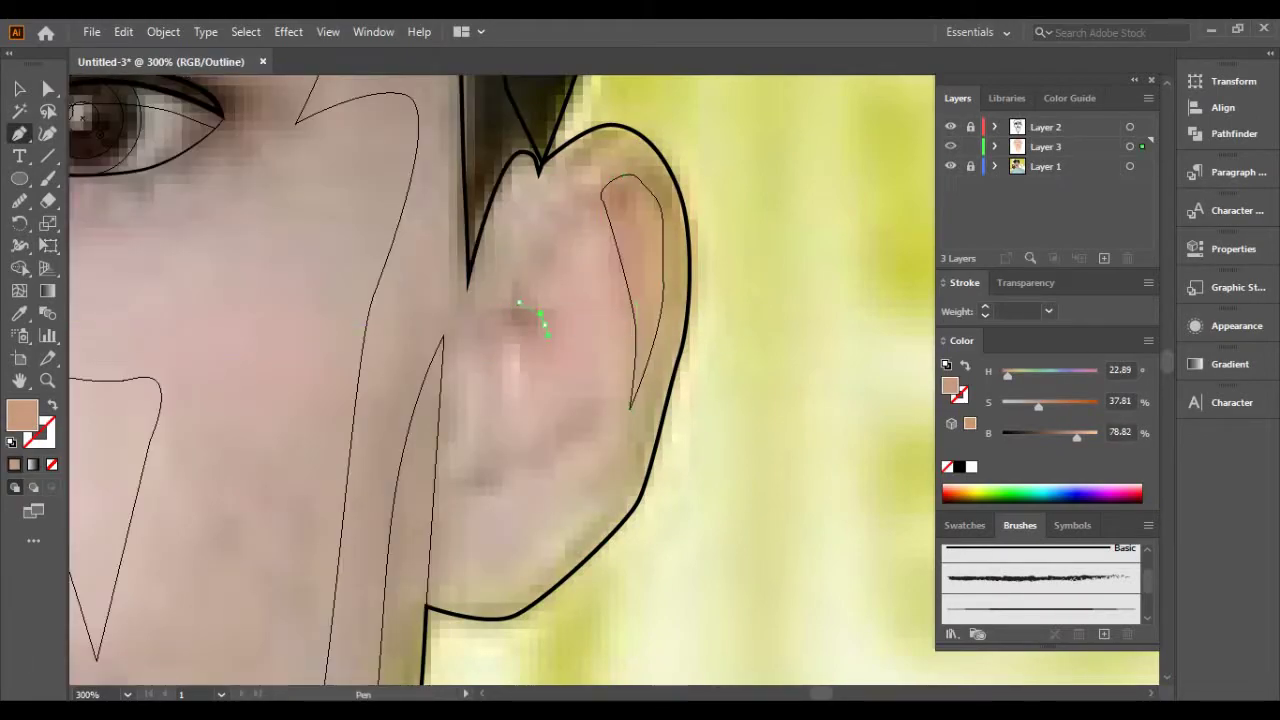
key("ctrl+y")
key("ctrl+y")
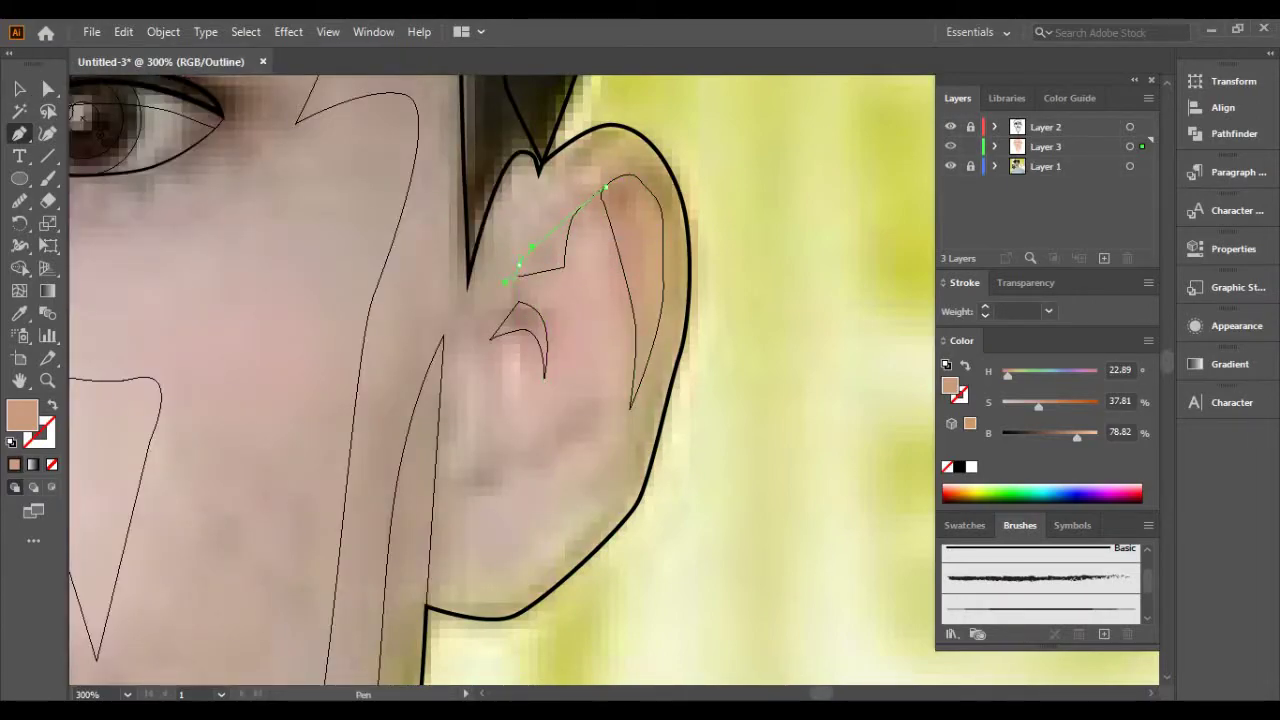
scroll(504, 282, "up", 1)
left_click(517, 274)
key("ctrl+y")
Start a second shading shape lower in the ear's inner fold.
scroll(530, 240, "down", 1)
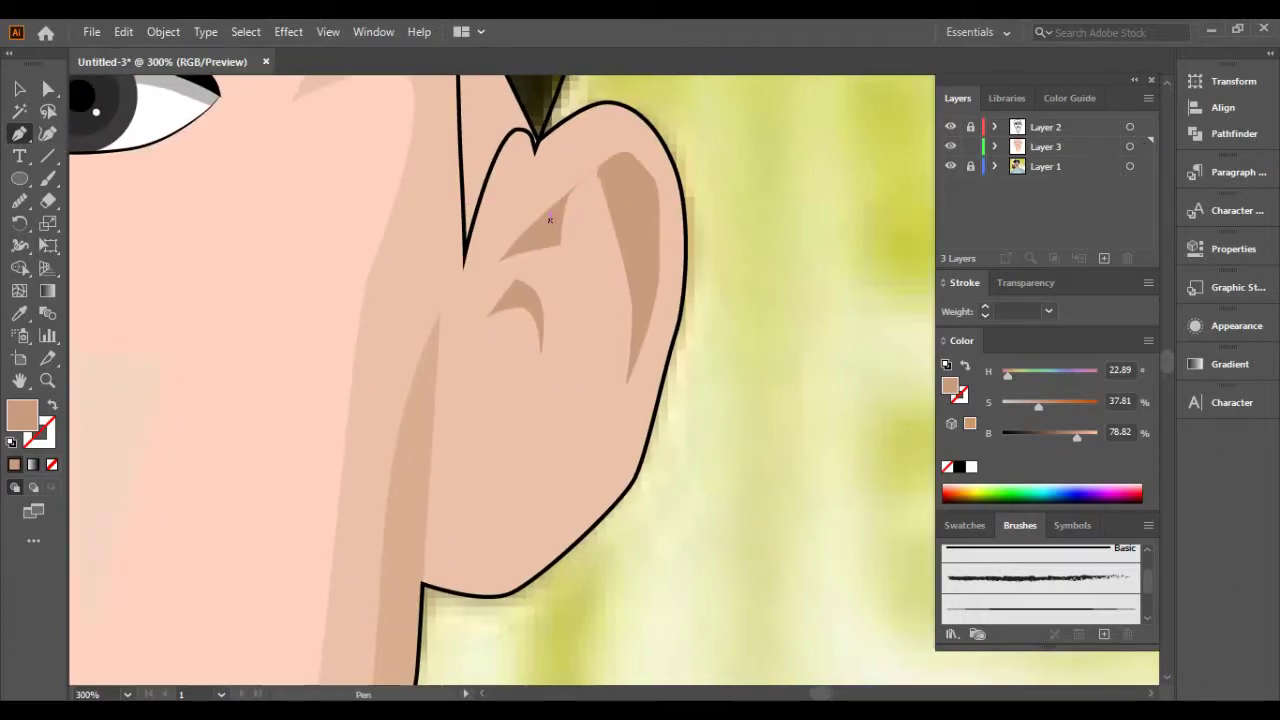
scroll(837, 296, "down", 3)
scroll(608, 274, "up", 3)
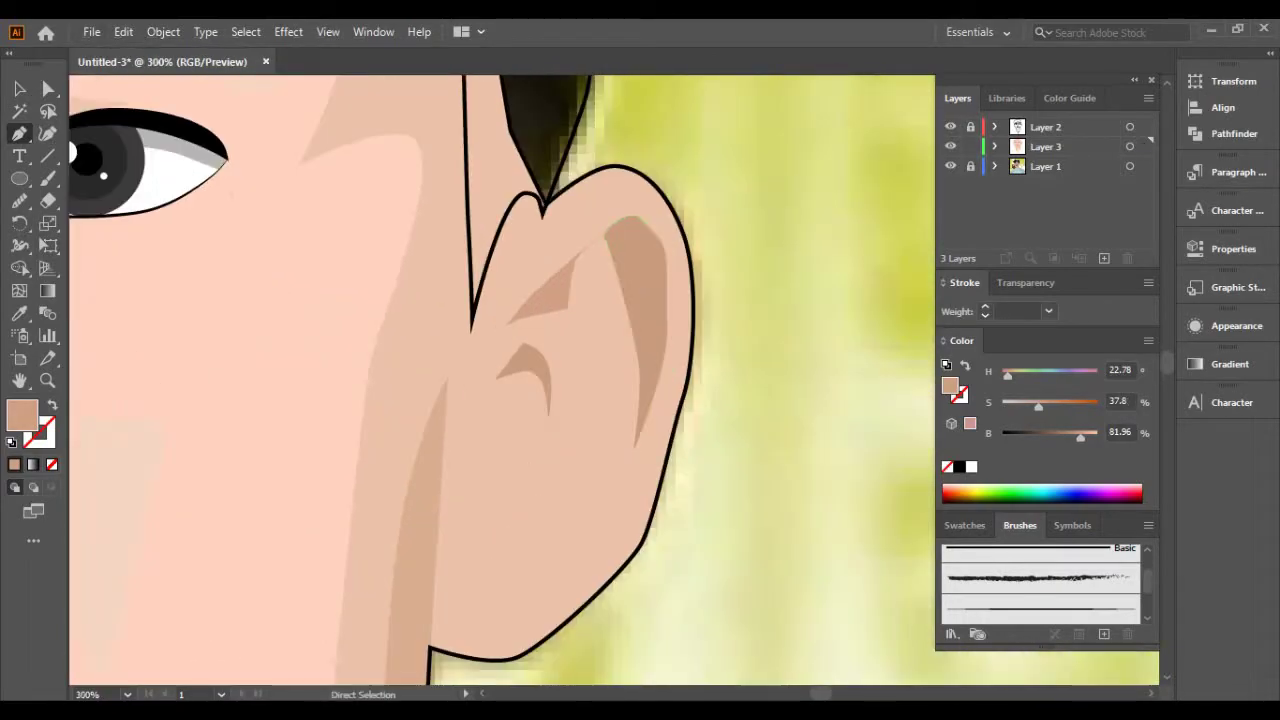
key("ctrl+y")
left_click(523, 318)
scroll(493, 393, "down", 3)
left_click(493, 393)
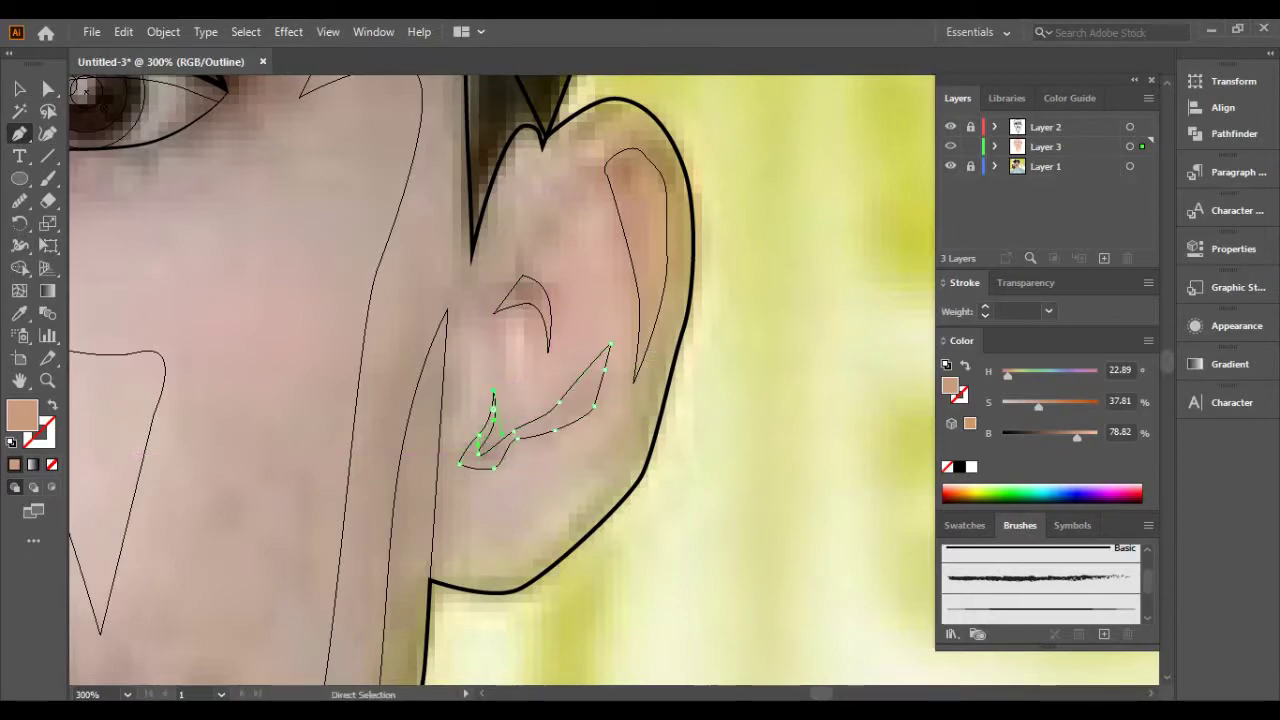
key("ctrl+y")
scroll(815, 314, "down", 3)
scroll(640, 400, "up", 3)
Change the brush settings and dismiss the alert about existing brush strokes.
key("Escape")
key("ctrl+y")
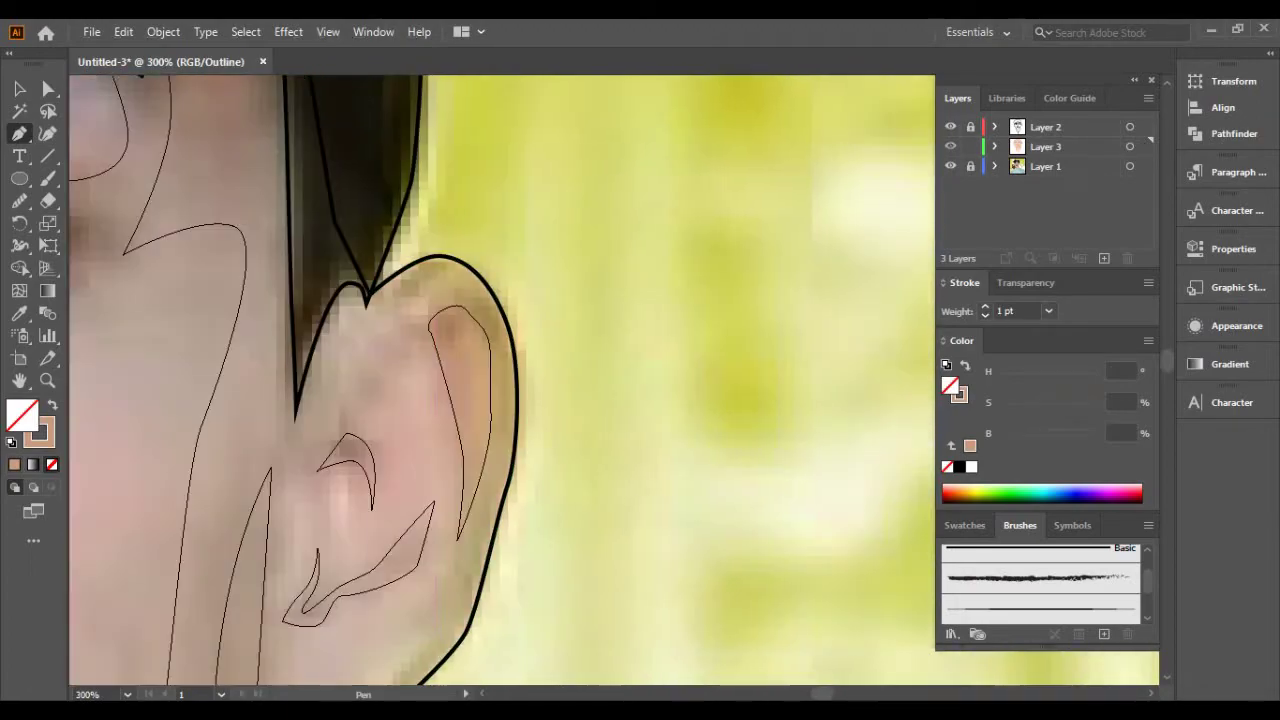
key("ctrl+y")
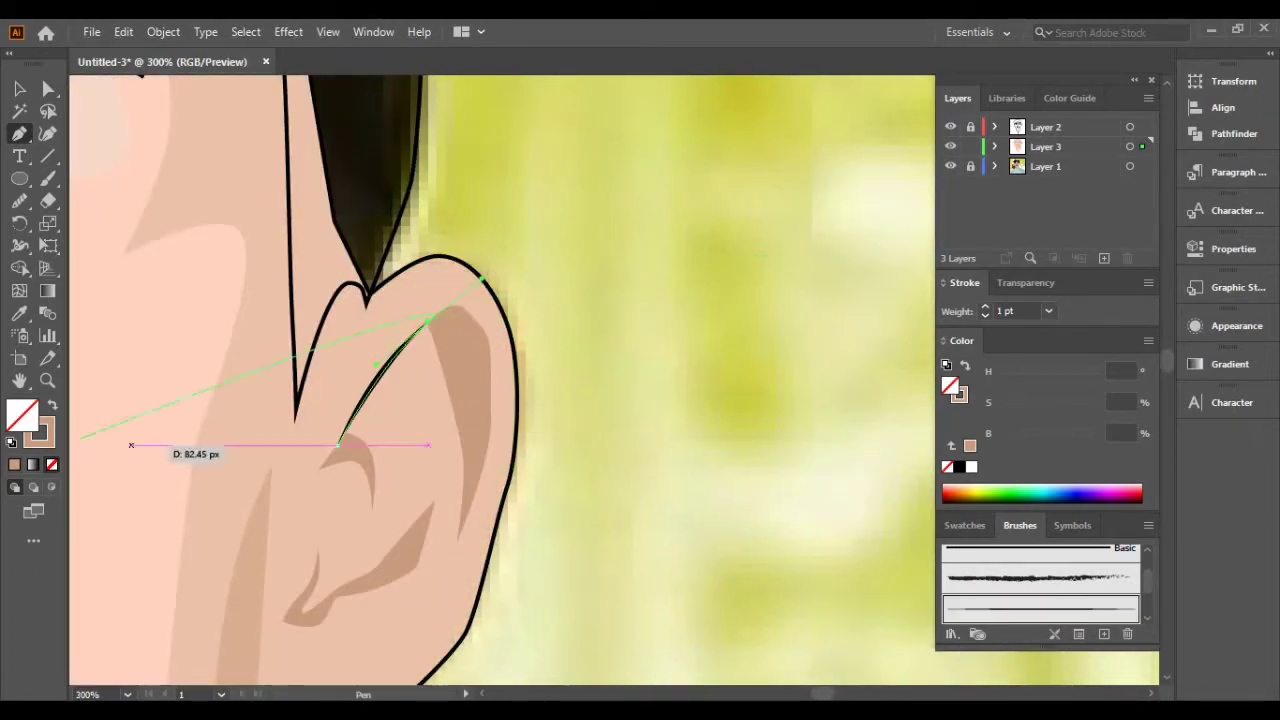
double_click(1040, 608)
left_click(1063, 647)
key("Return")
scroll(331, 340, "down", 3)
scroll(331, 340, "up", 3)
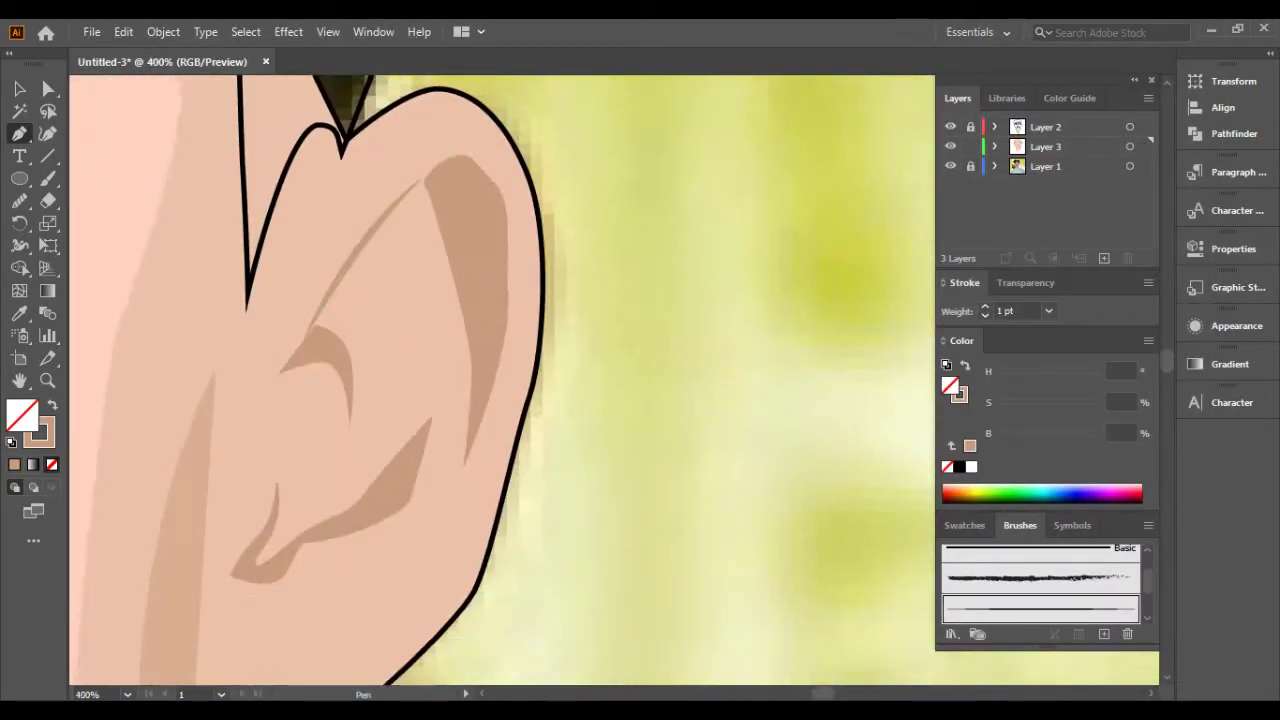
Finish the ear path and sample a darker skin tone for its fill.
key("ctrl+y")
scroll(331, 340, "up", 1)
scroll(352, 242, "up", 2)
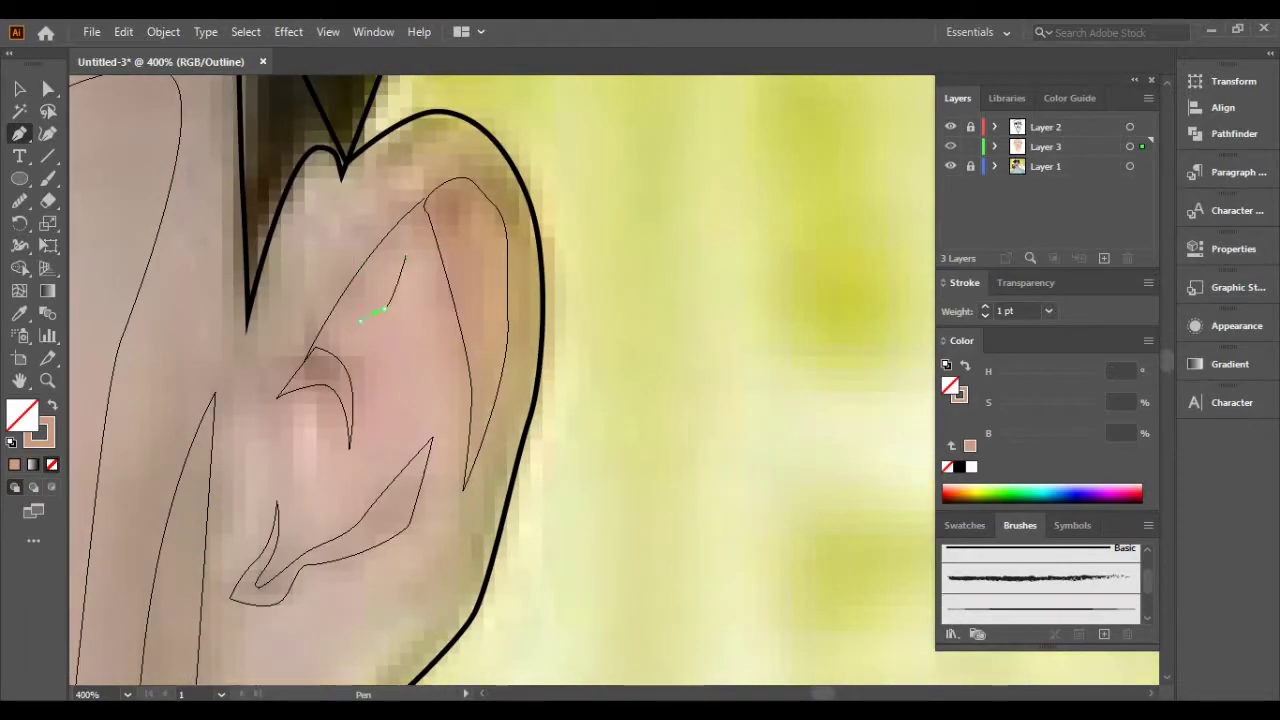
scroll(420, 522, "down", 1)
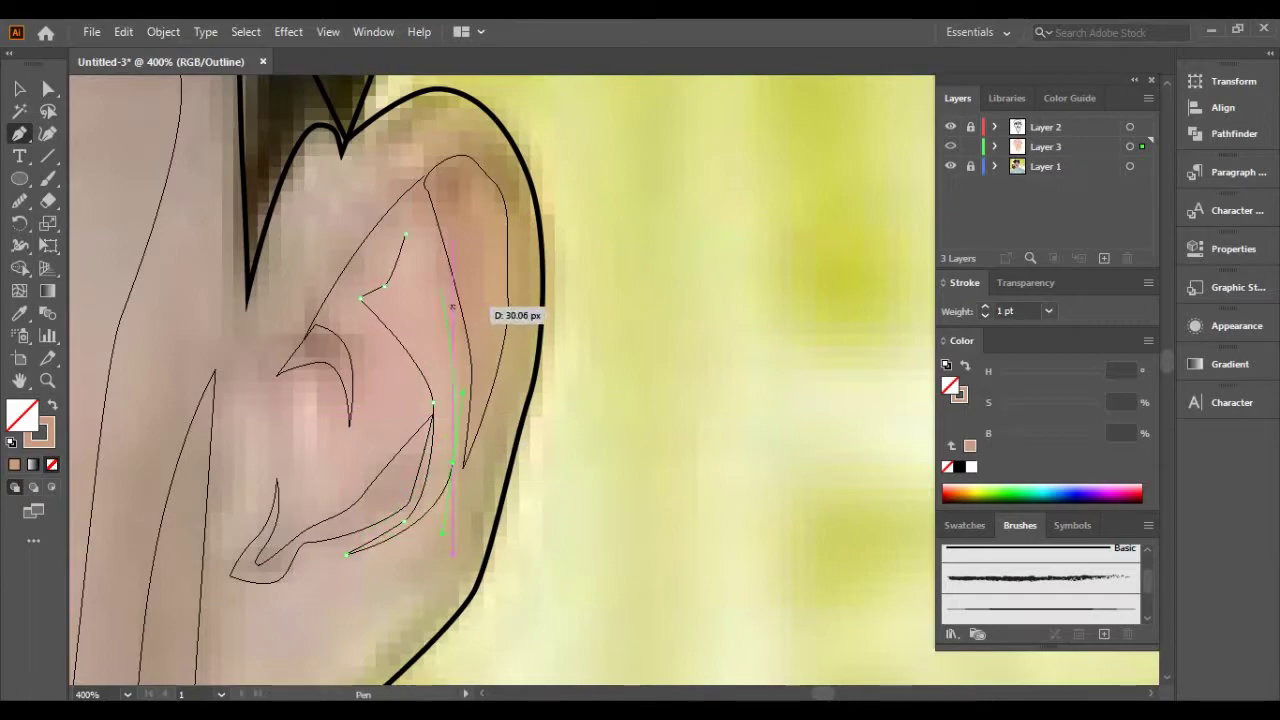
key("ctrl+y")
key("i")
key("ctrl+minus")
key("ctrl+minus")
key("ctrl+minus")
key("ctrl+minus")
key("ctrl+minus")
key("ctrl+plus")
scroll(500, 380, "up", 2)
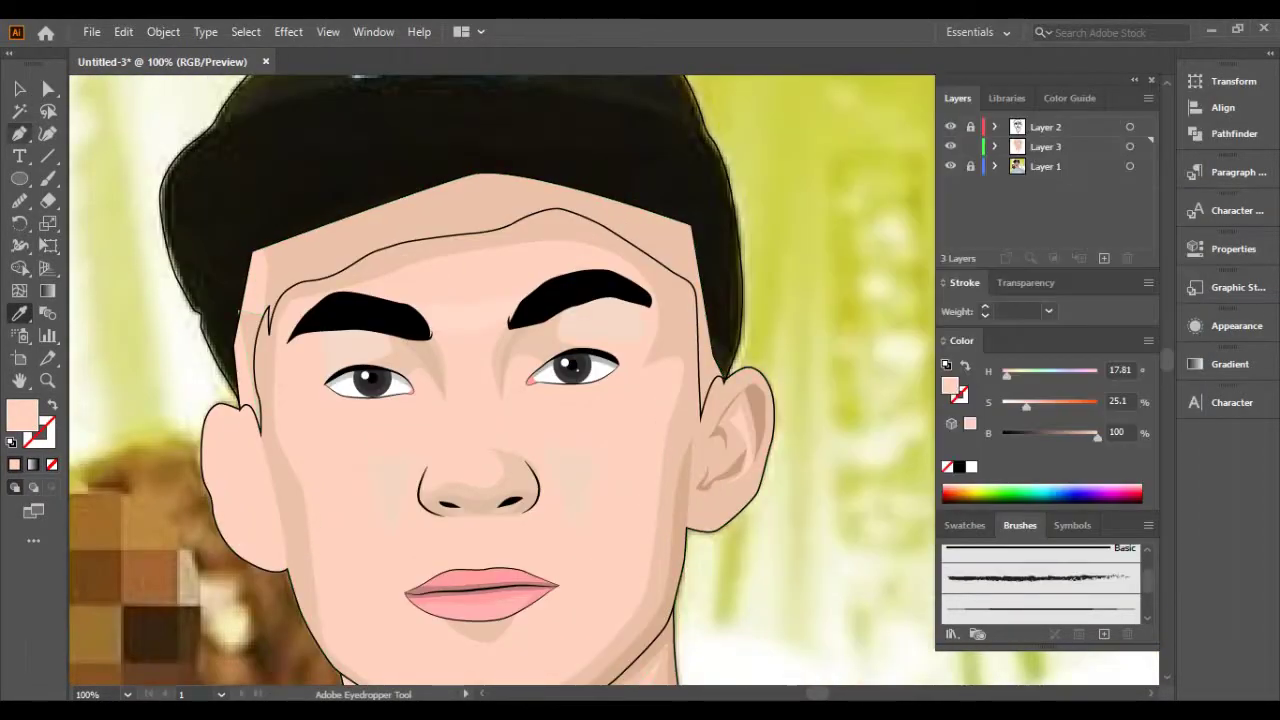
Pen-trace a curved shading line along the earlobe toward the ear's base.
key("p")
key("ctrl+y")
scroll(756, 500, "up", 4)
scroll(600, 380, "right", 1)
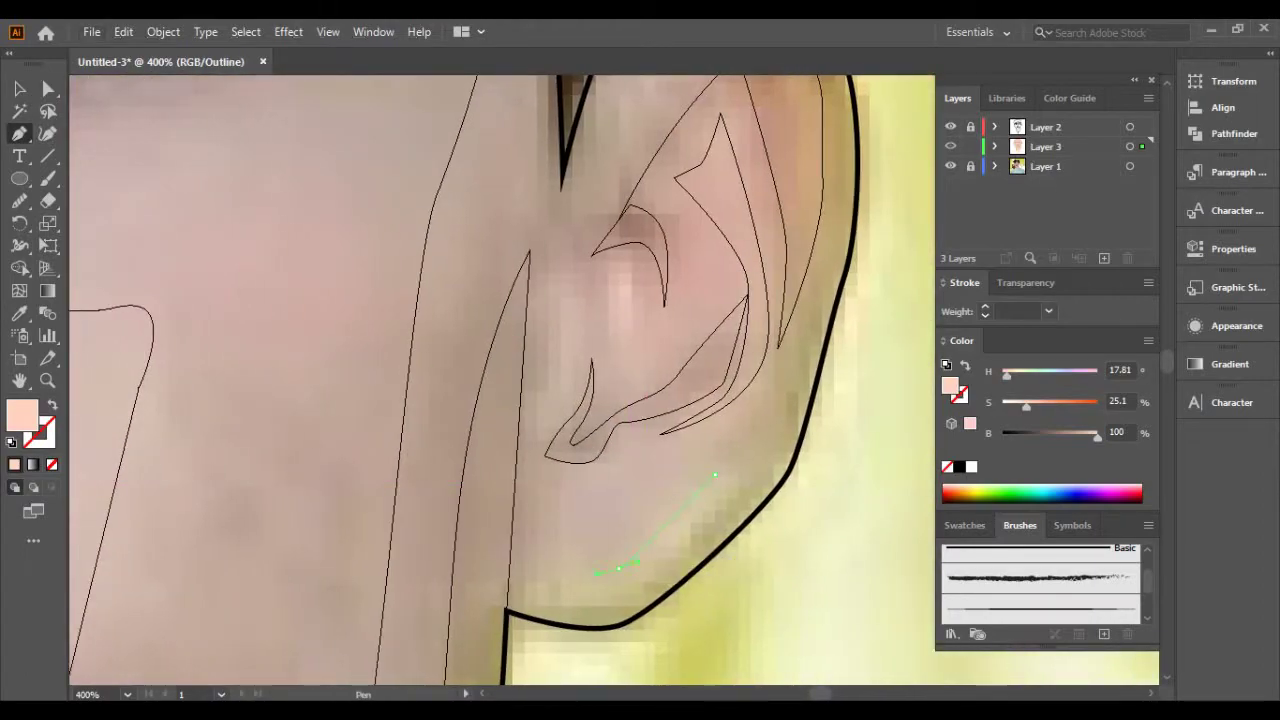
left_click_drag(713, 476, 740, 472)
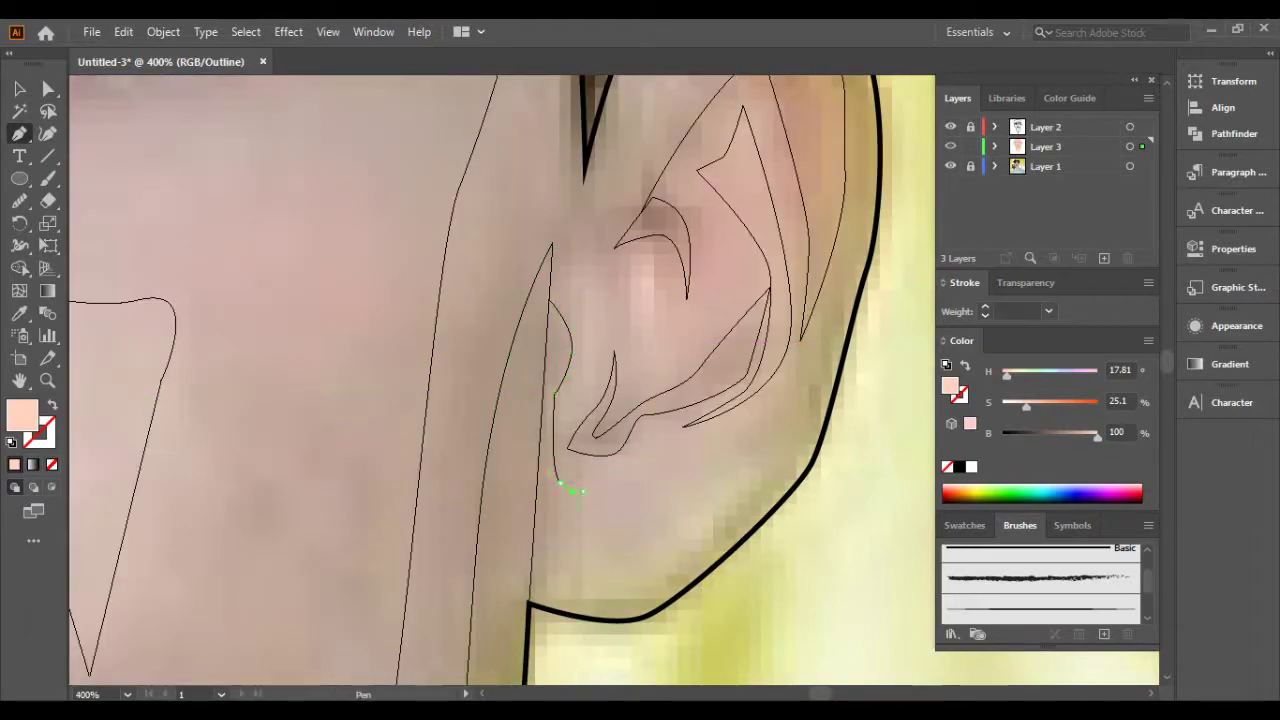
left_click_drag(640, 606, 672, 598)
scroll(672, 598, "up", 1)
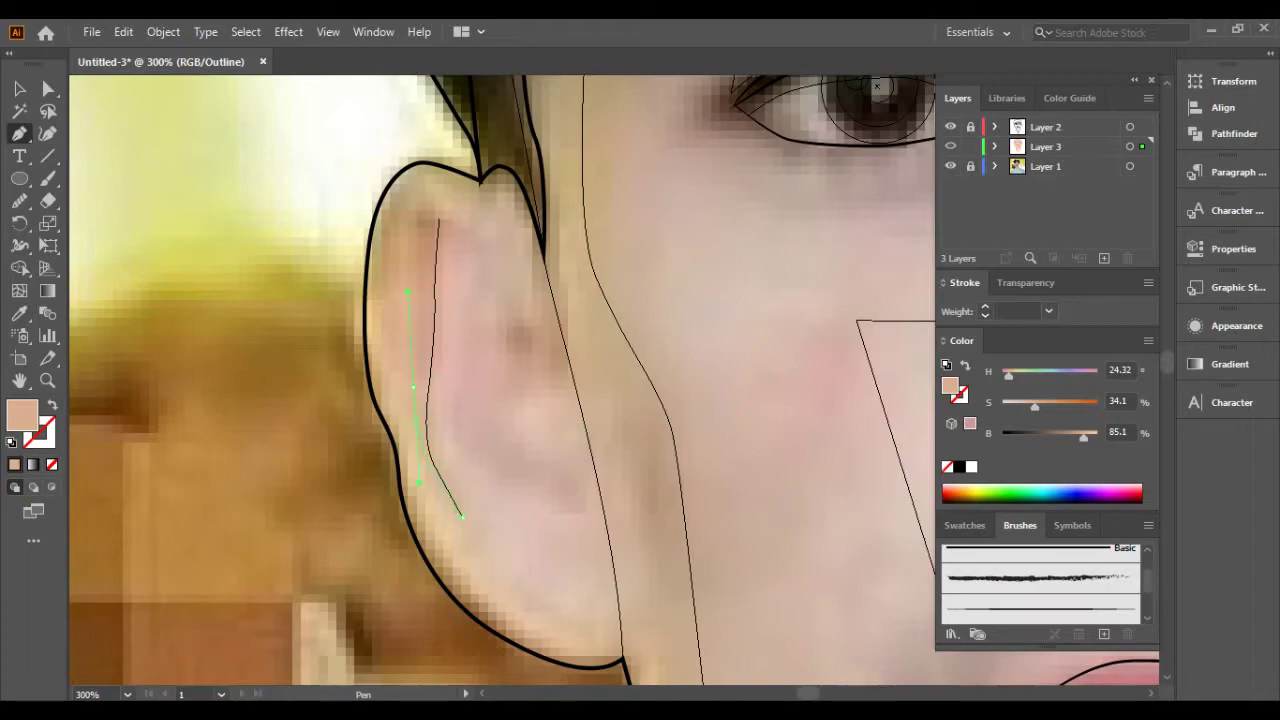
Add another anchor to the ear-fold path and preview the darker fill.
scroll(462, 516, "up", 1)
left_click(484, 601)
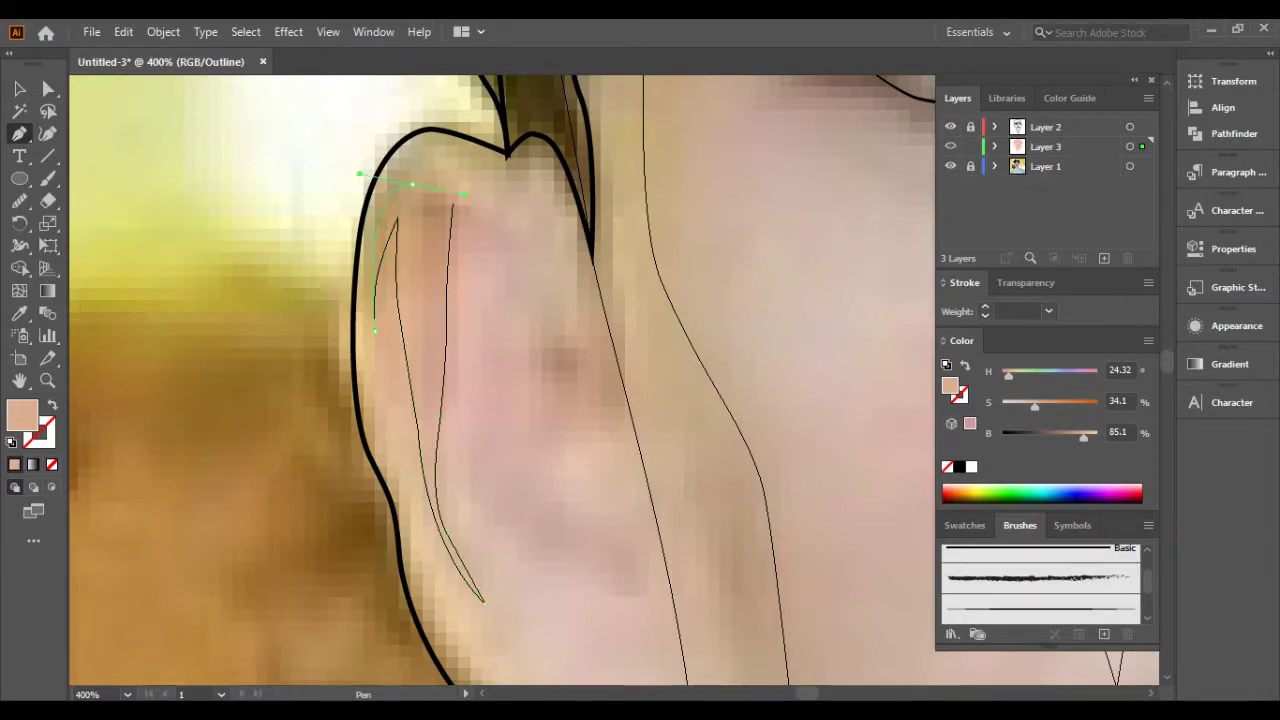
key("ctrl+y")
left_click_drag(600, 400, 401, 302)
key("ctrl+y")
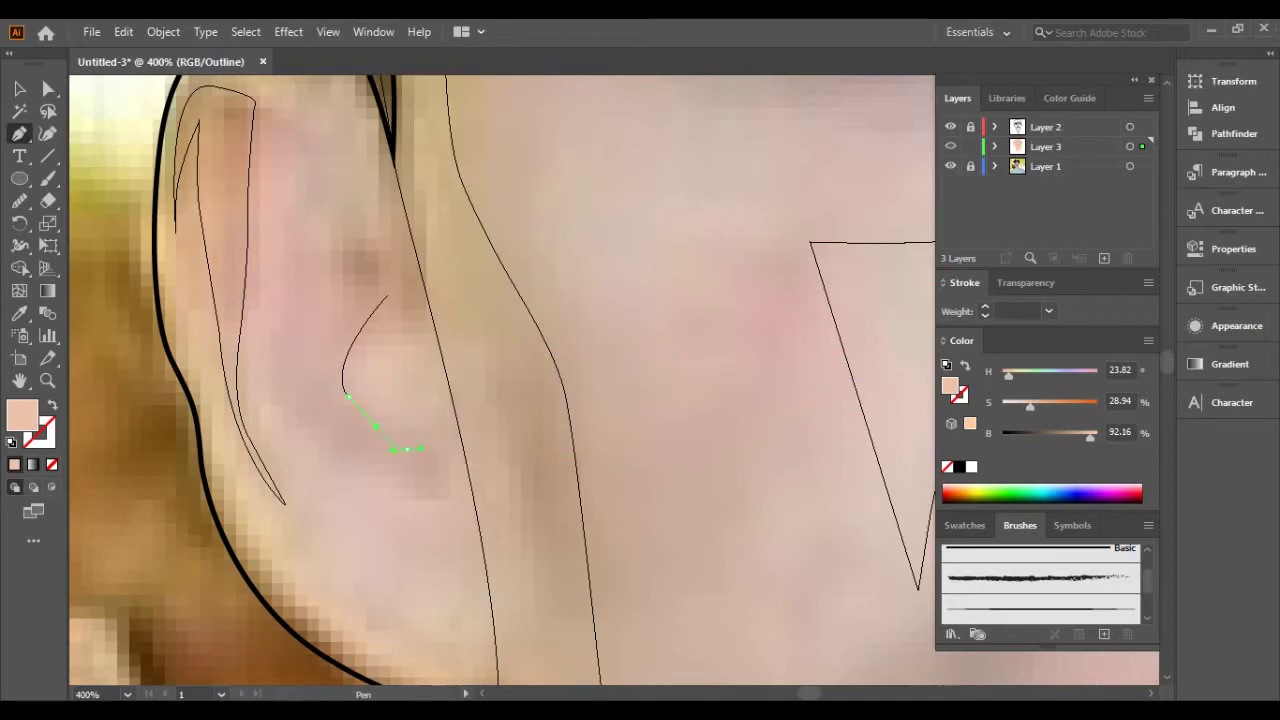
Trace a curved inner-ear shading shape in outline view and preview its fill.
left_click(430, 448)
left_click(443, 487)
left_click(302, 429)
left_click_drag(283, 322, 342, 258)
key("ctrl+y")
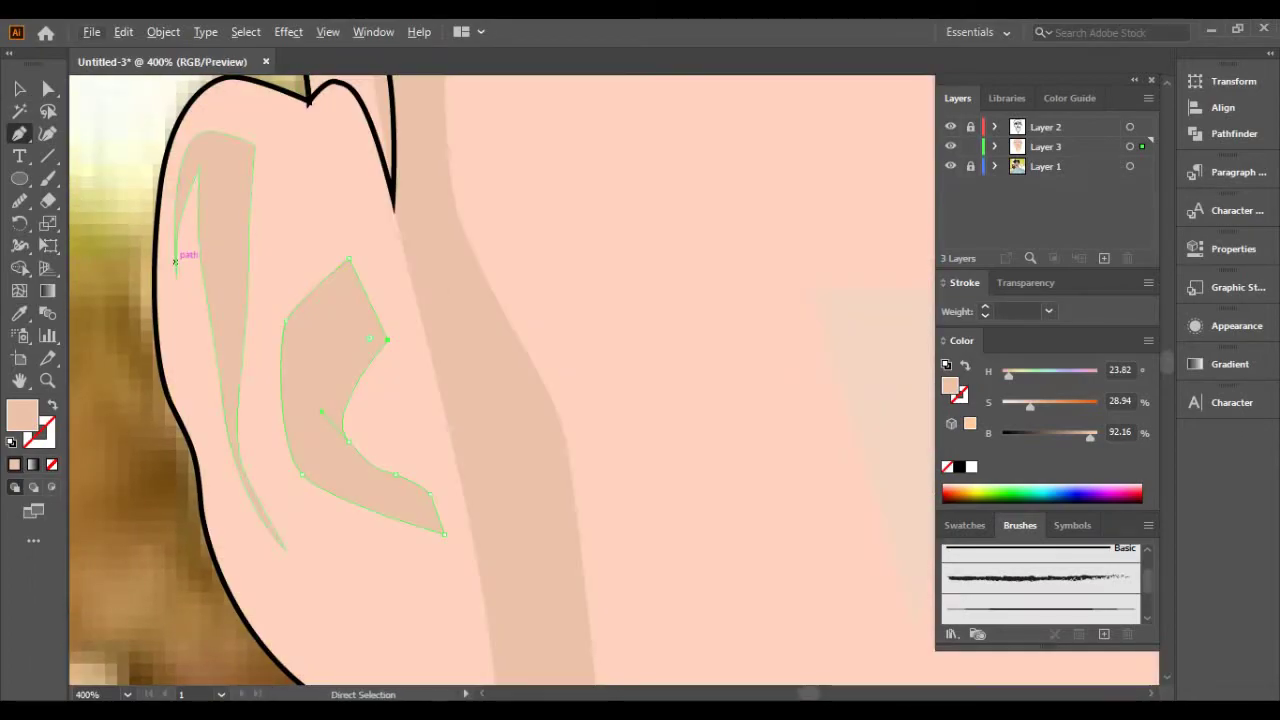
left_click_drag(500, 350, 545, 460)
key("ctrl+y")
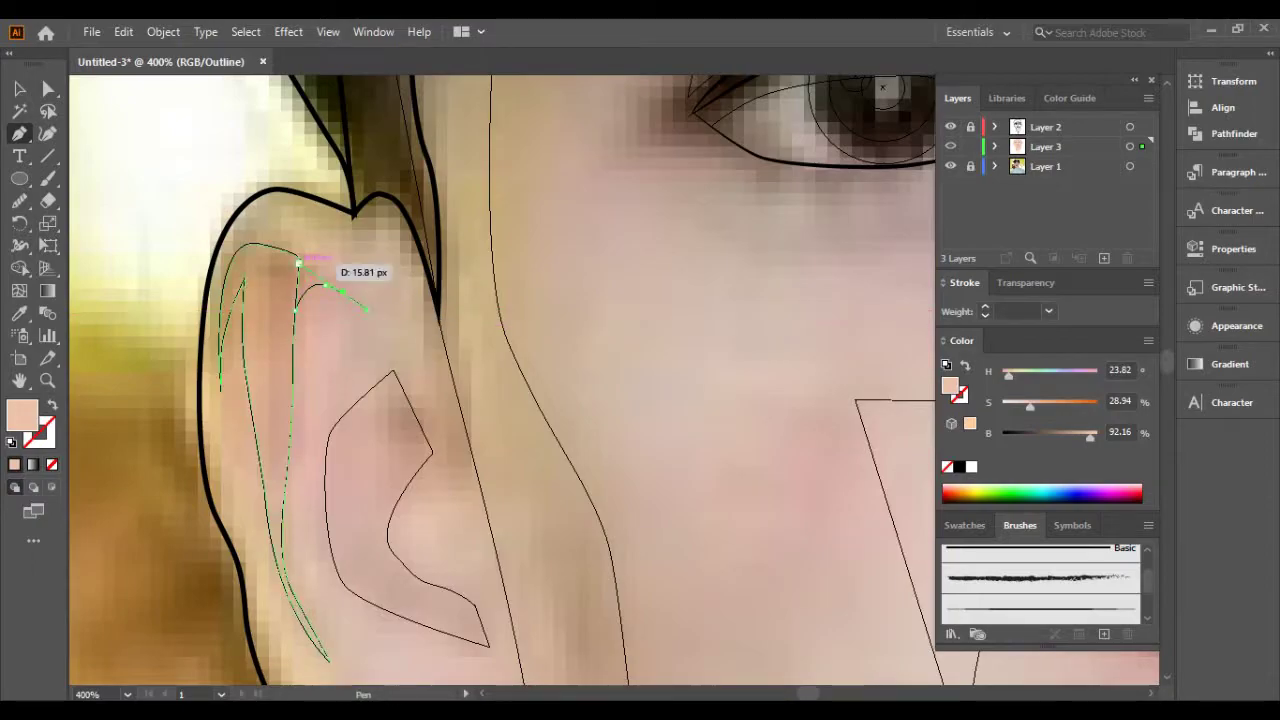
Check the finished ear shading in preview, then zoom to the cap in outline view.
key("ctrl+y")
left_click_drag(500, 450, 388, 180)
key("ctrl+y")
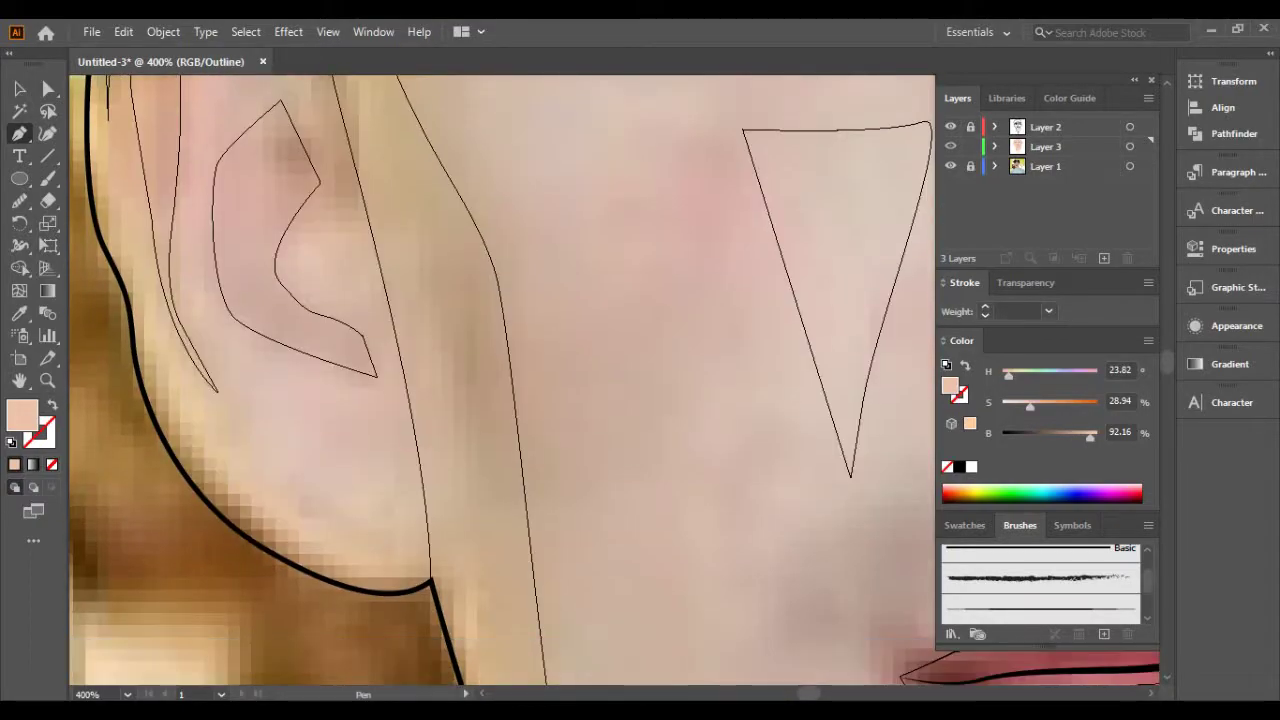
key("ctrl+minus")
key("ctrl+minus")
key("ctrl+minus")
key("ctrl+y")
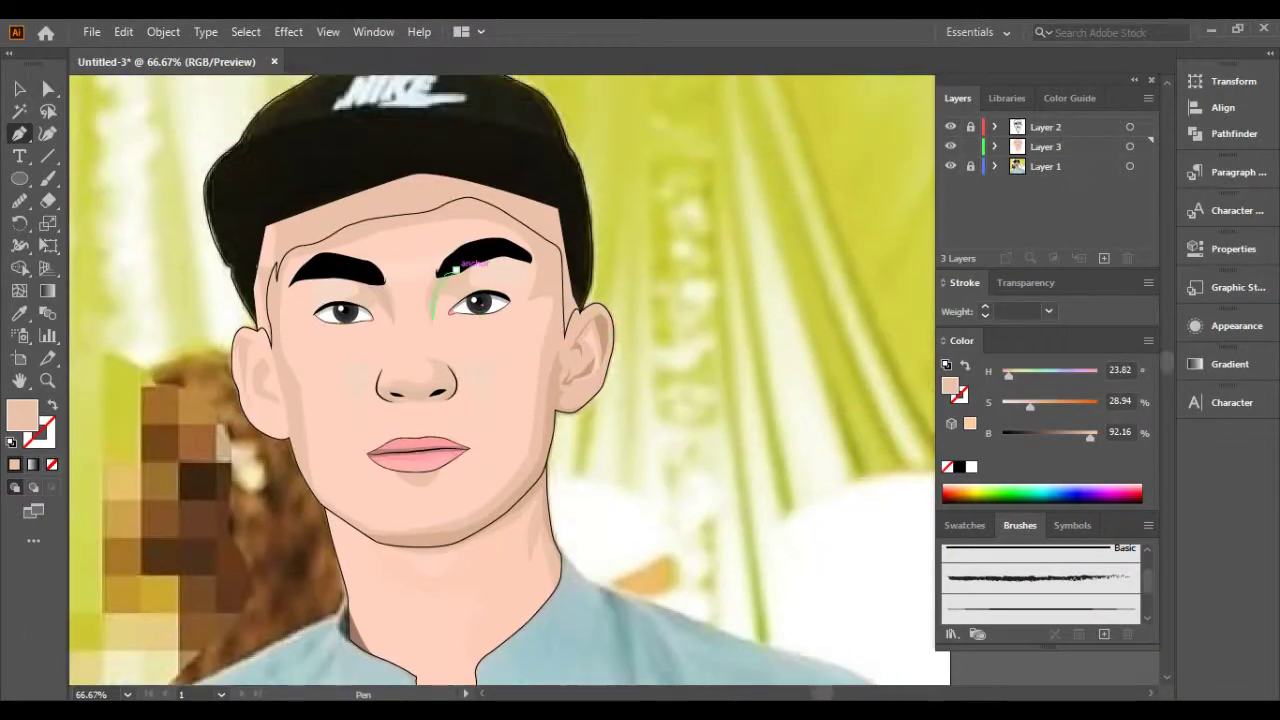
key("ctrl+plus")
key("ctrl+y")
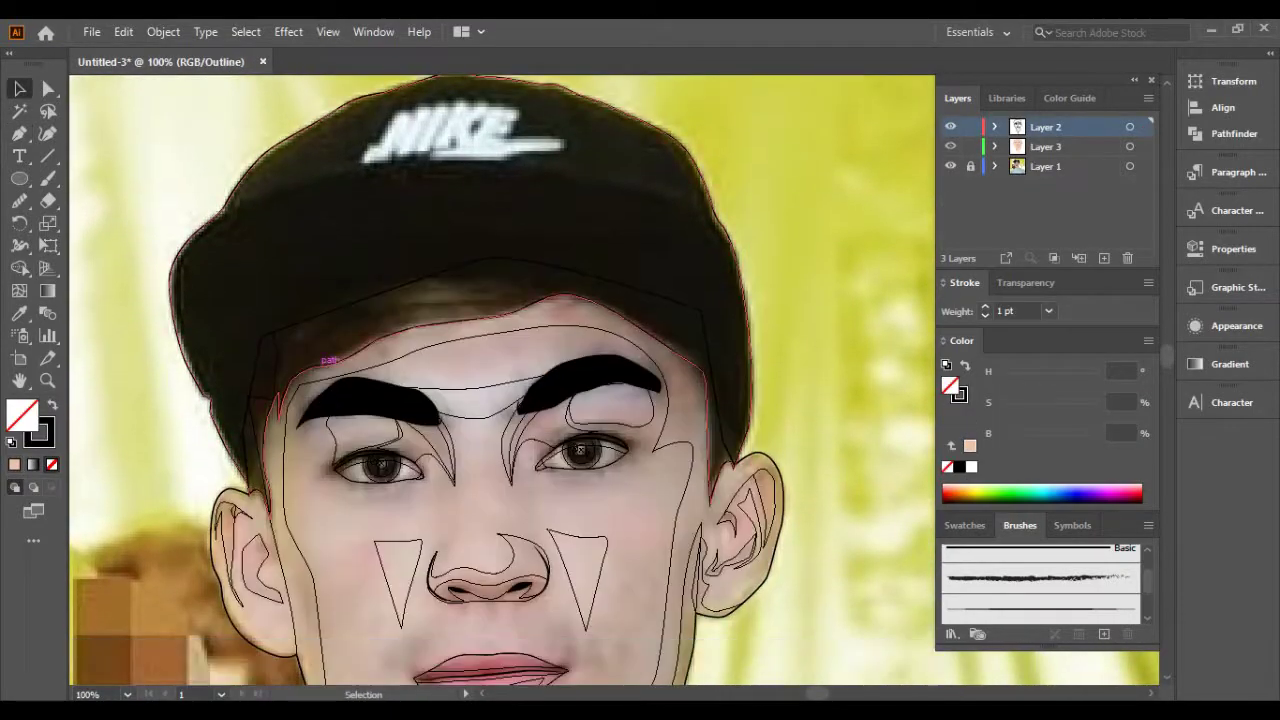
Trace a Pen line along the cap's brim seam.
key("ctrl+plus")
scroll(290, 406, "up", 2)
key("p")
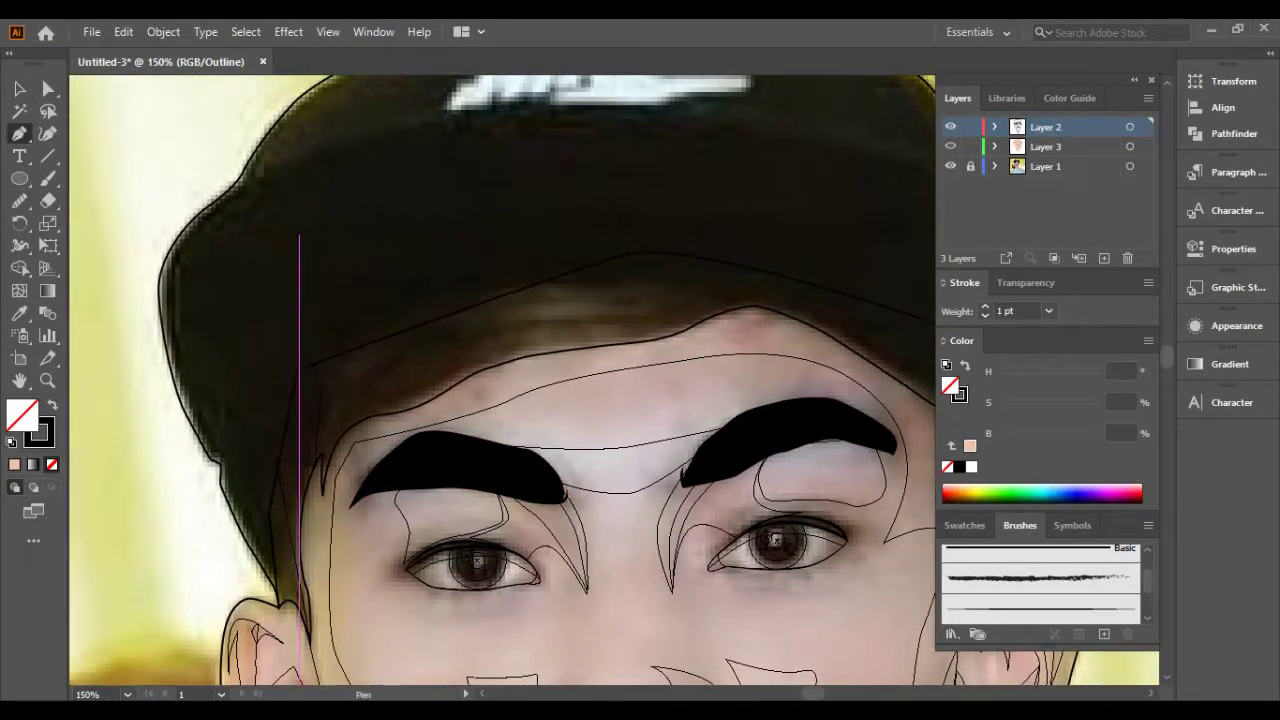
key("ctrl+plus")
key("ctrl+minus")
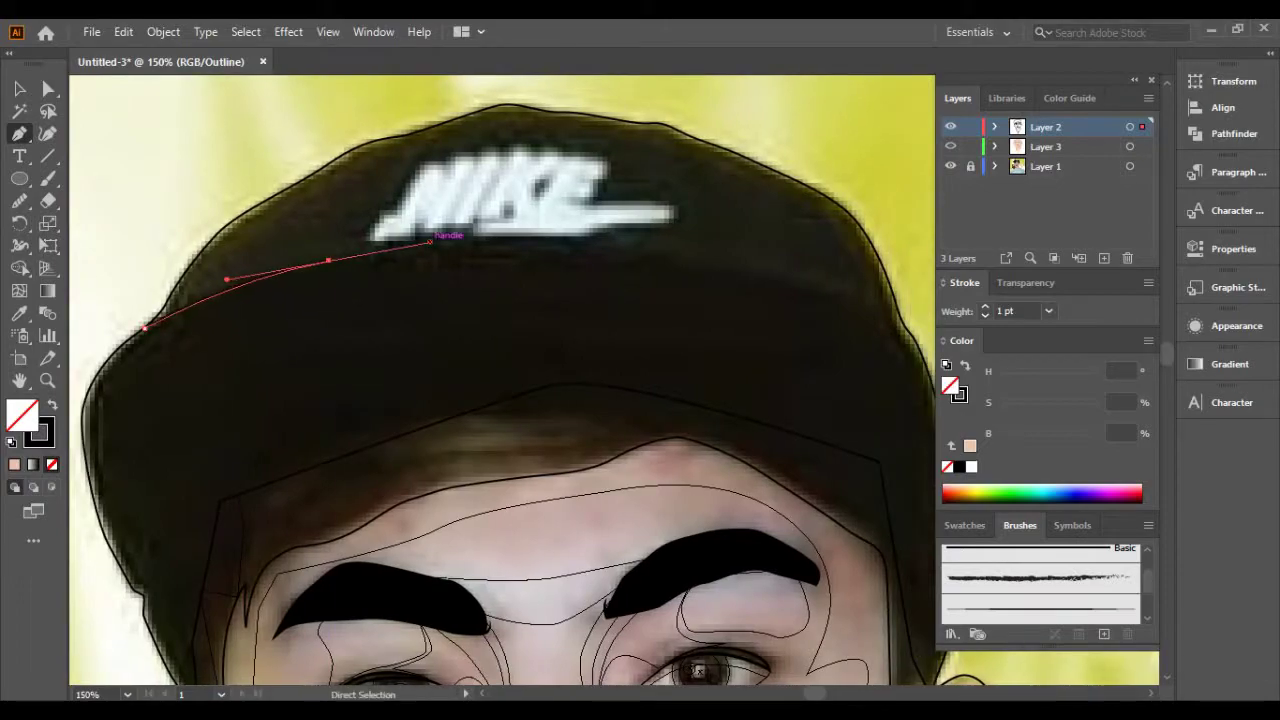
scroll(431, 241, "right", 3)
left_click(718, 325)
key("Escape")
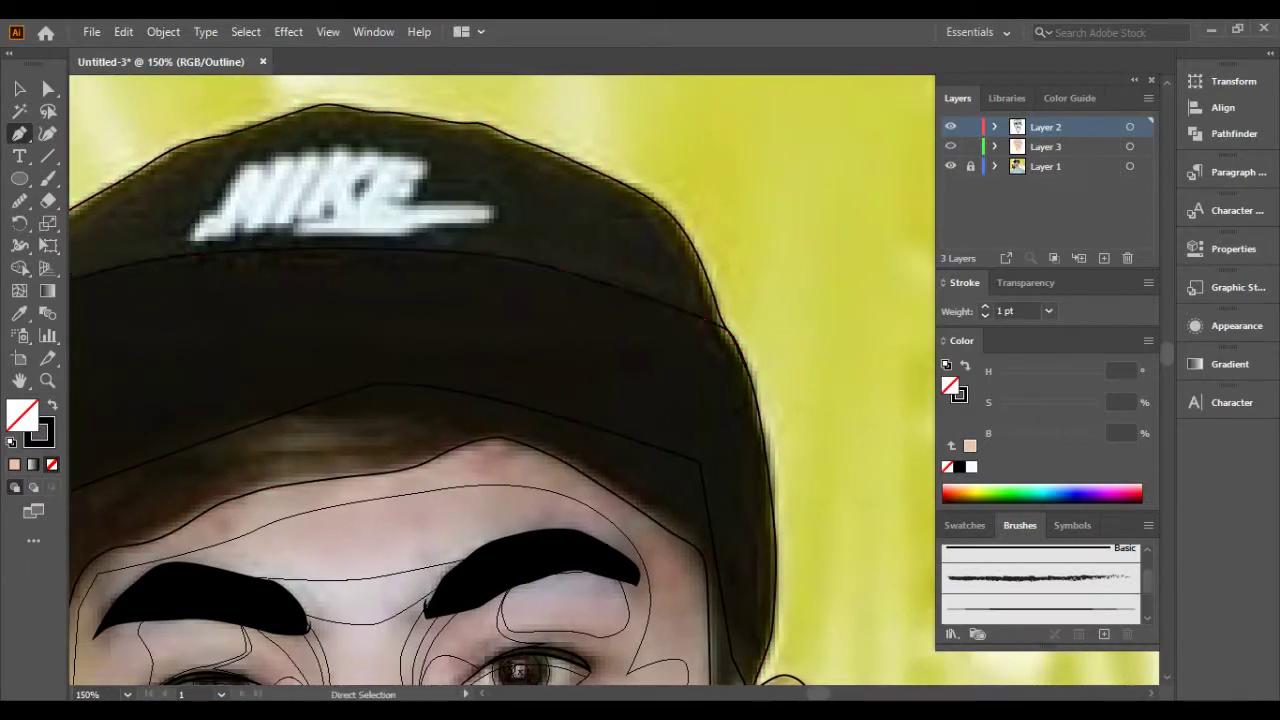
scroll(500, 380, "left", 3)
scroll(500, 380, "down", 1)
Lock Layer 2 and make Layer 3 the active drawing layer.
left_click(970, 127)
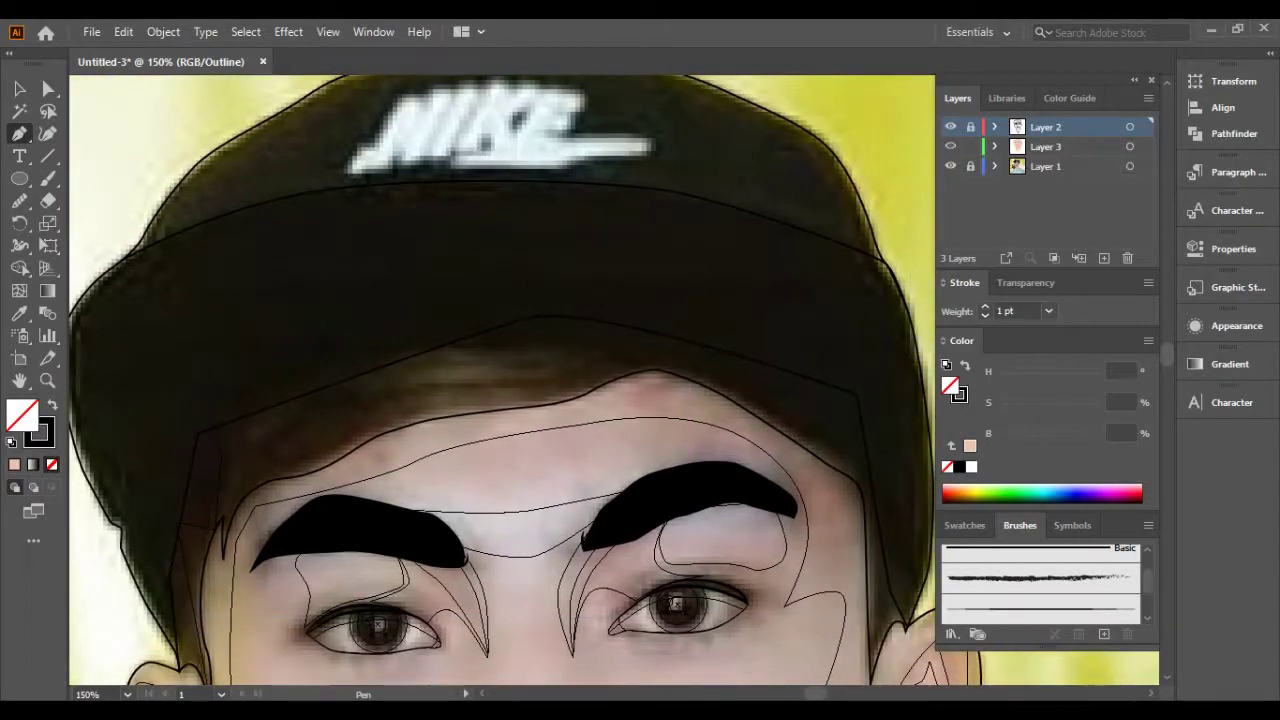
scroll(500, 380, "down", 1)
scroll(100, 560, "up", 1)
scroll(100, 560, "up", 2)
left_click(1045, 146)
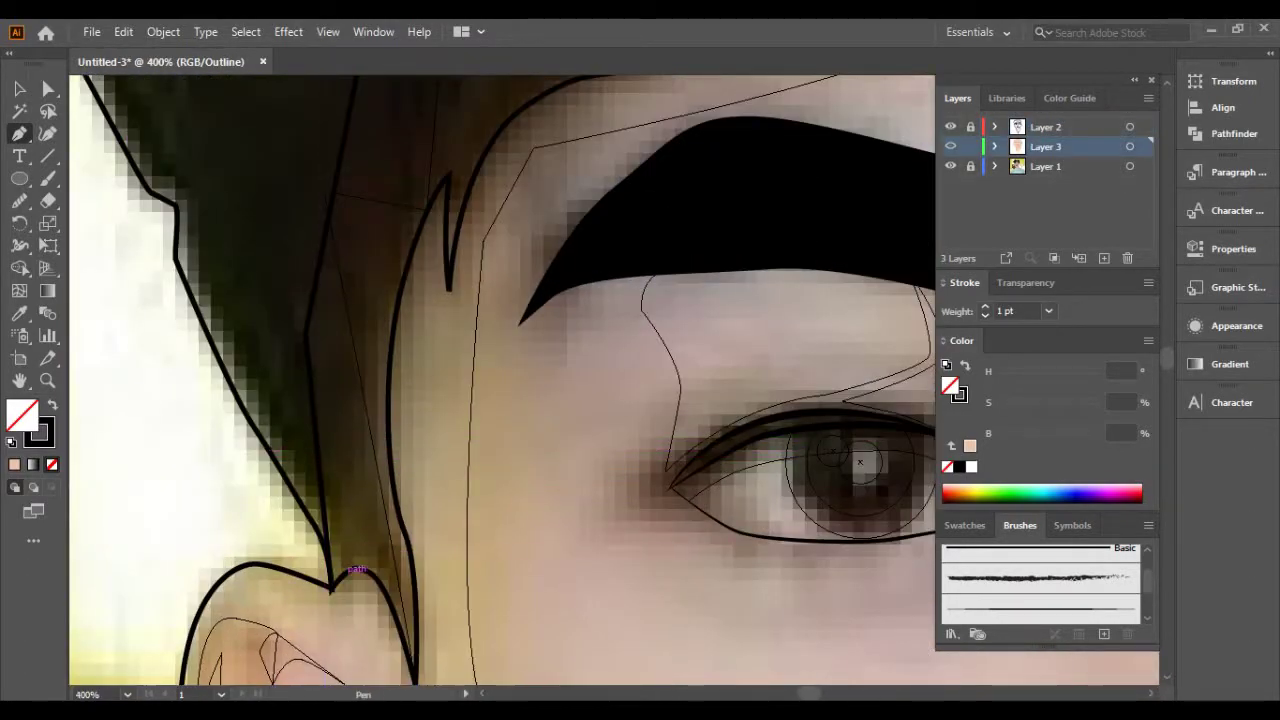
scroll(846, 598, "down", 1)
scroll(481, 389, "down", 2)
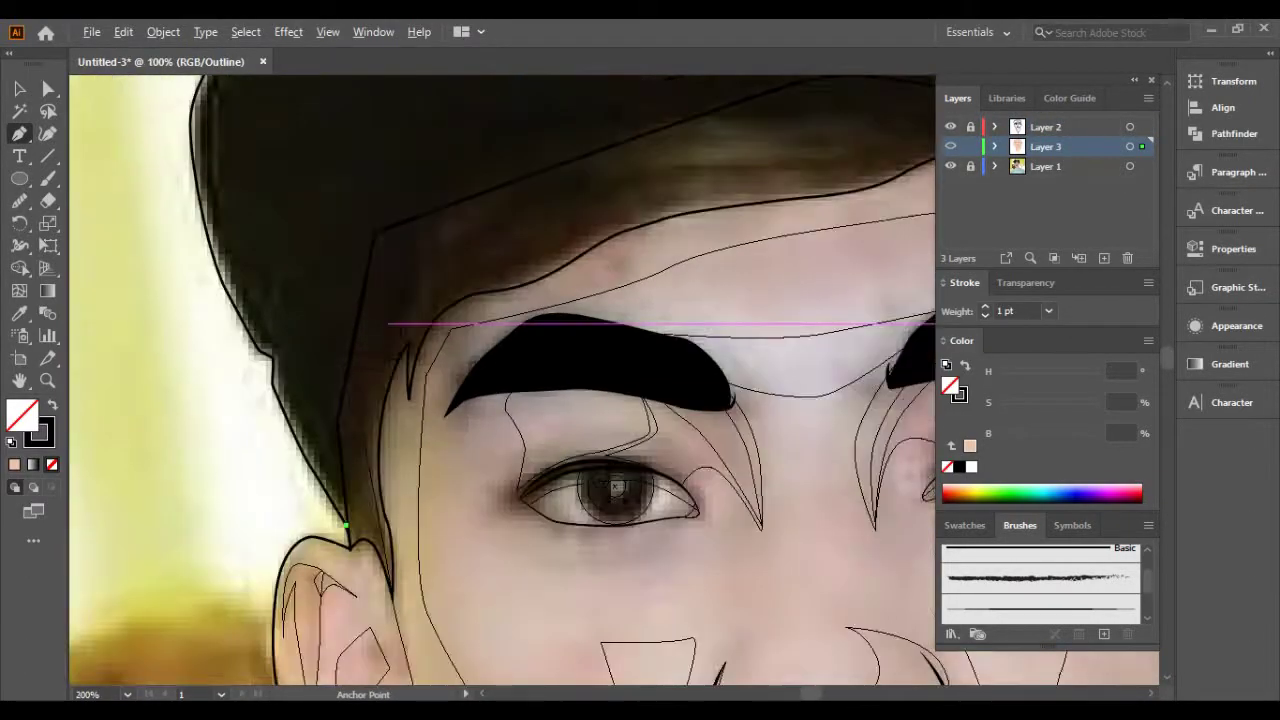
scroll(291, 277, "right", 2)
scroll(310, 305, "left", 1)
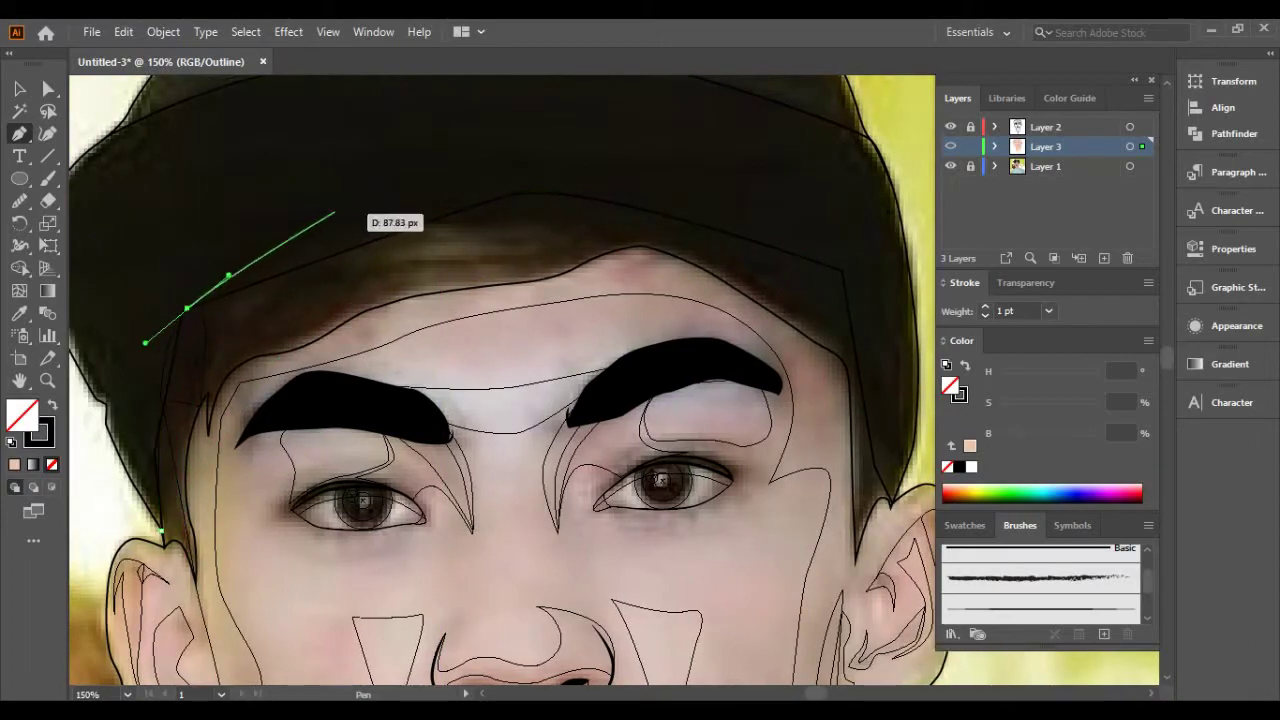
scroll(620, 300, "right", 1)
scroll(620, 300, "up", 1)
Start the band path with curved anchors along the brim toward the right temple.
left_click_drag(509, 263, 709, 294)
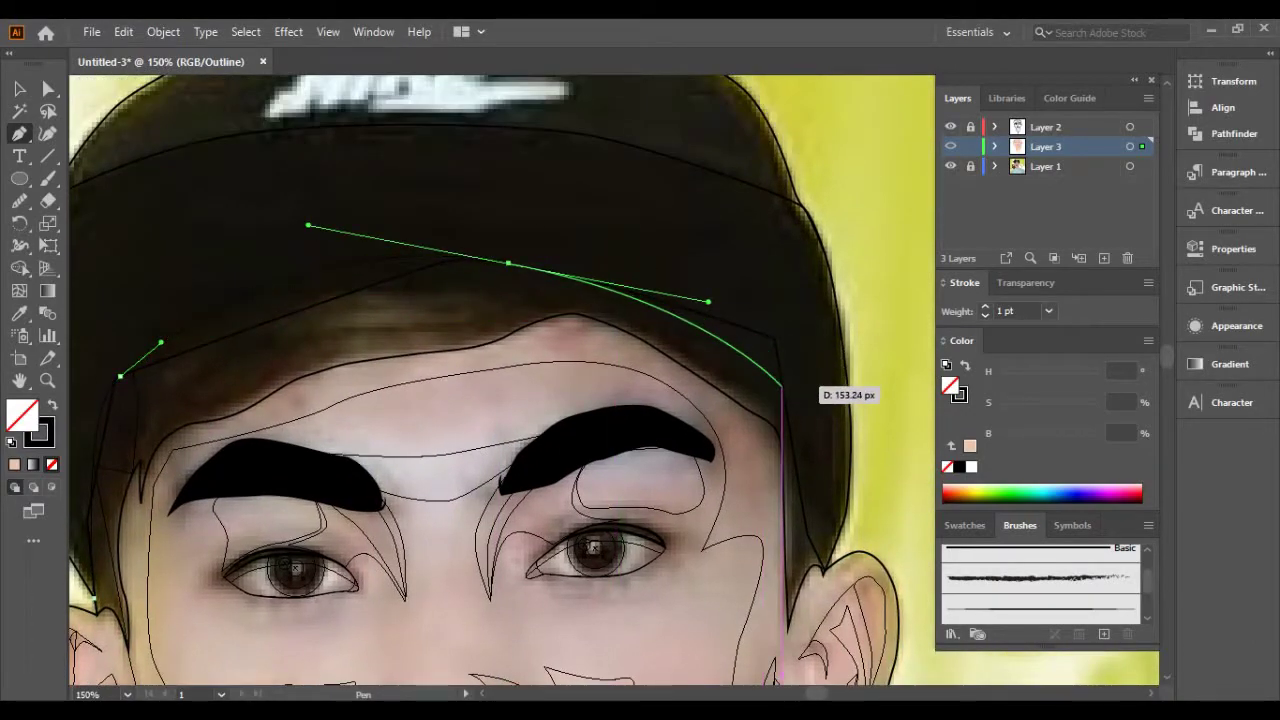
left_click_drag(781, 385, 799, 415)
scroll(838, 492, "down", 1)
scroll(838, 492, "down", 2)
scroll(441, 357, "up", 1)
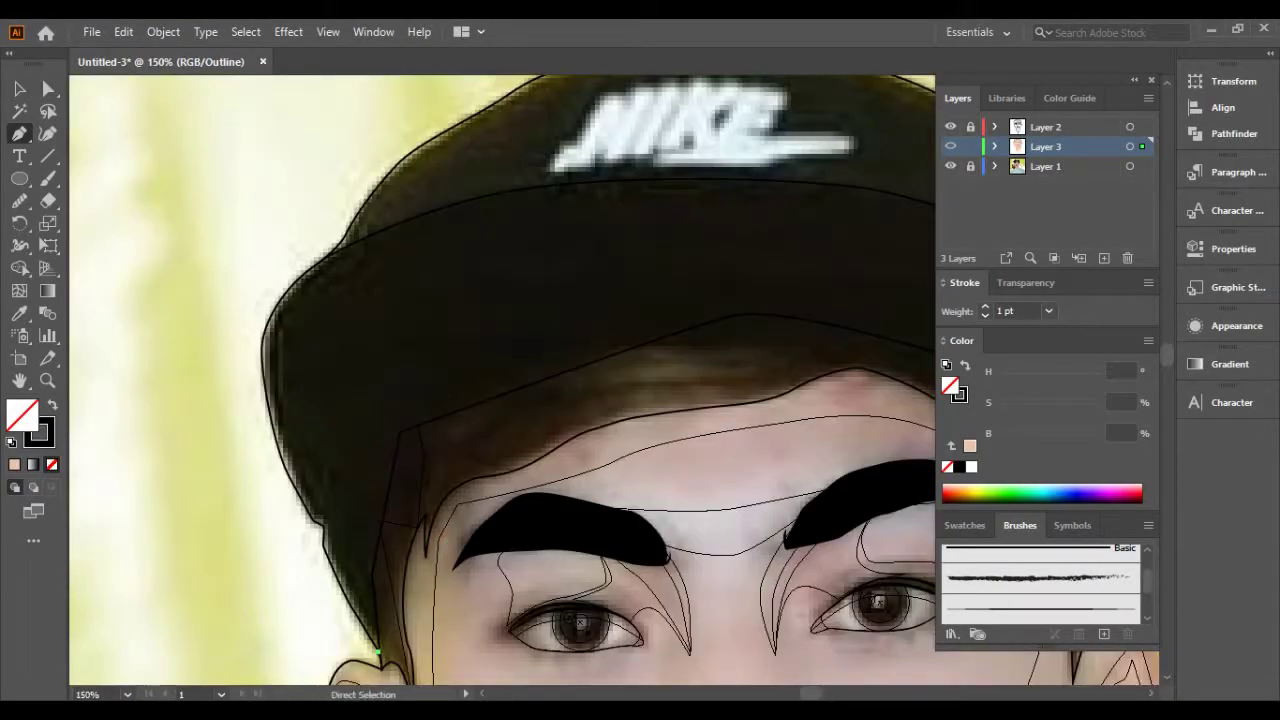
scroll(441, 357, "up", 1)
scroll(441, 357, "down", 1)
scroll(441, 357, "down", 1)
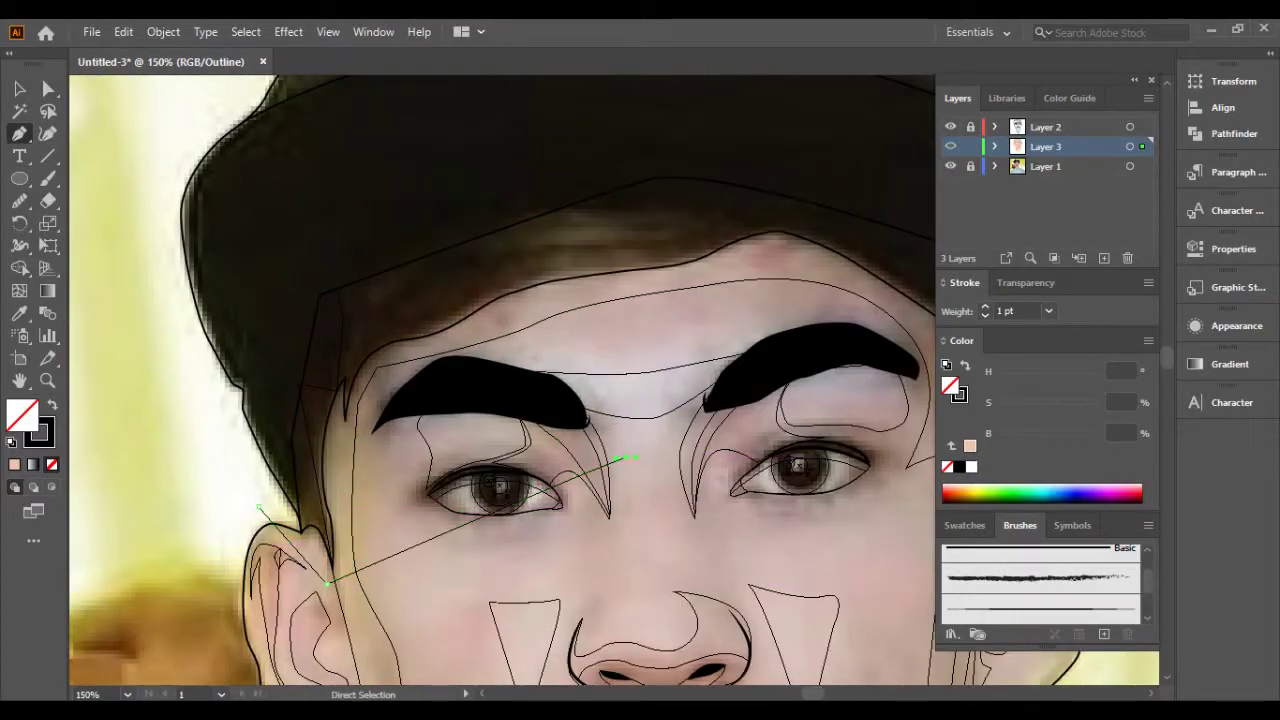
scroll(614, 457, "right", 2)
scroll(775, 385, "up", 1)
scroll(746, 338, "left", 1)
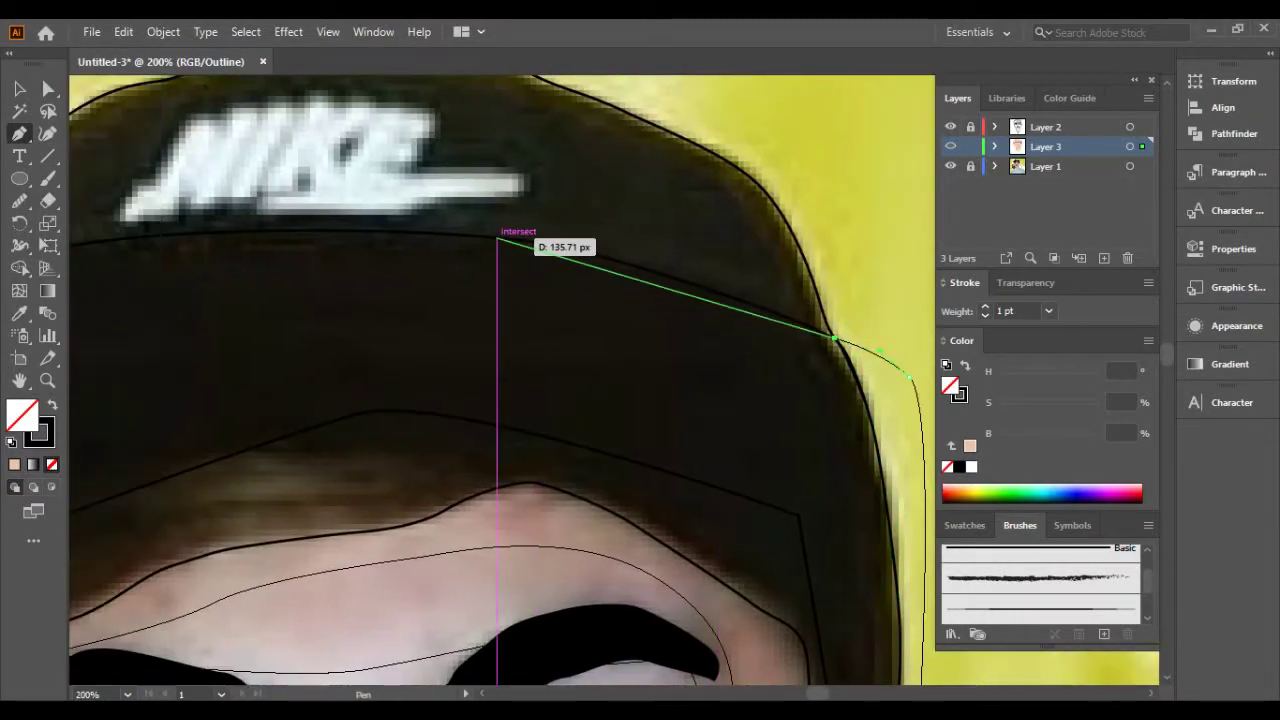
Continue the band leftward along the brim, close it beside the face, and preview the near-black fill.
left_click(509, 229)
scroll(509, 229, "left", 3)
left_click(651, 229)
left_click_drag(428, 254, 325, 282)
scroll(357, 257, "left", 2)
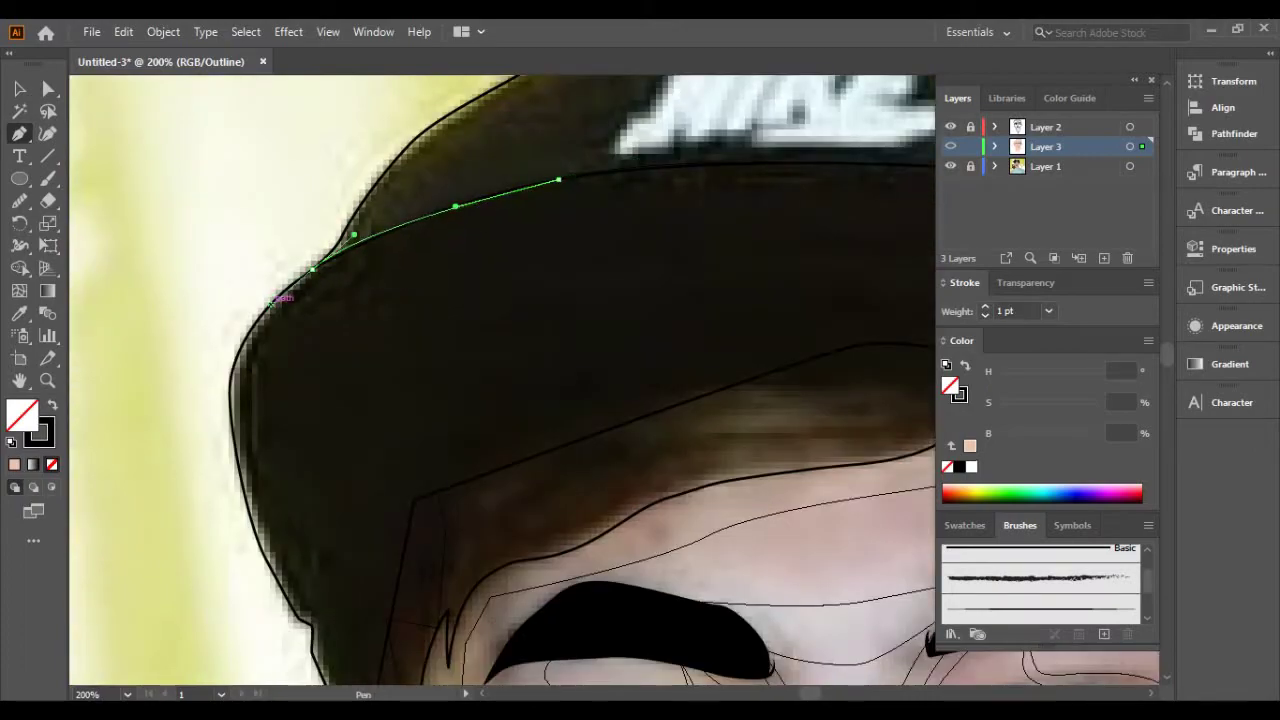
scroll(278, 297, "down", 5)
left_click(371, 537)
scroll(600, 450, "down", 1)
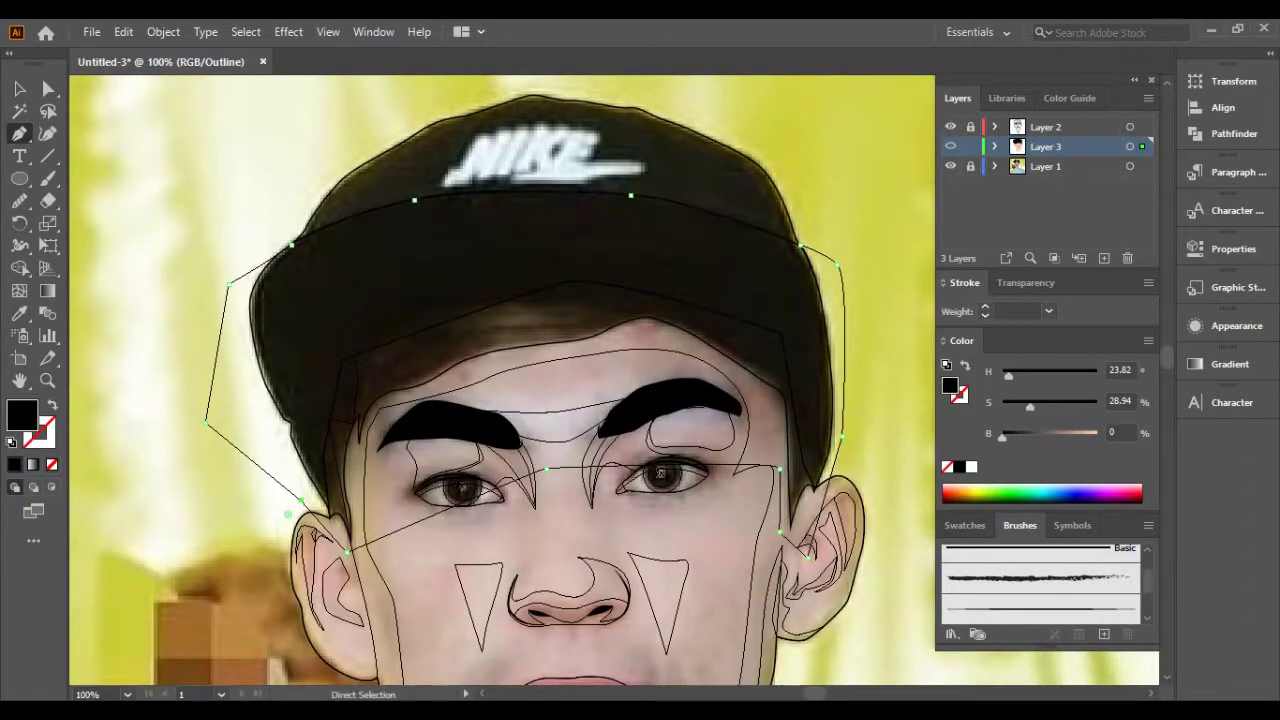
key("ctrl+y")
key("v")
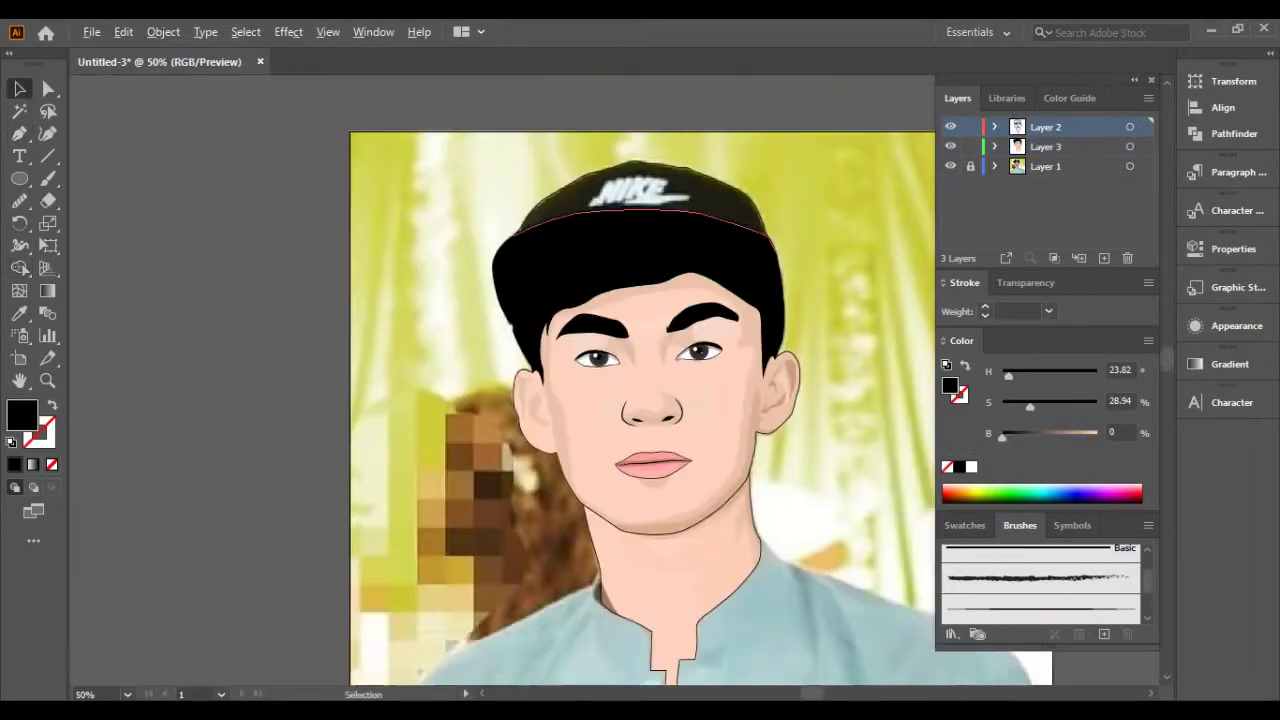
key("ctrl+plus")
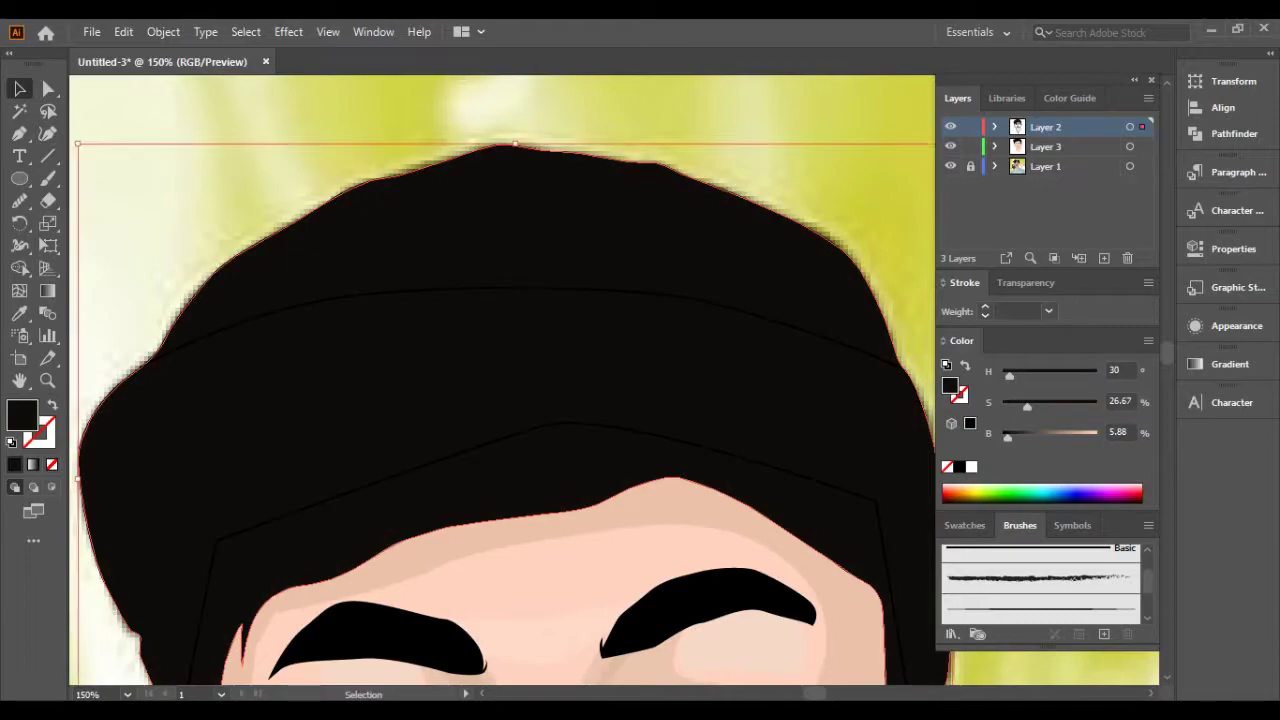
key("ctrl+minus")
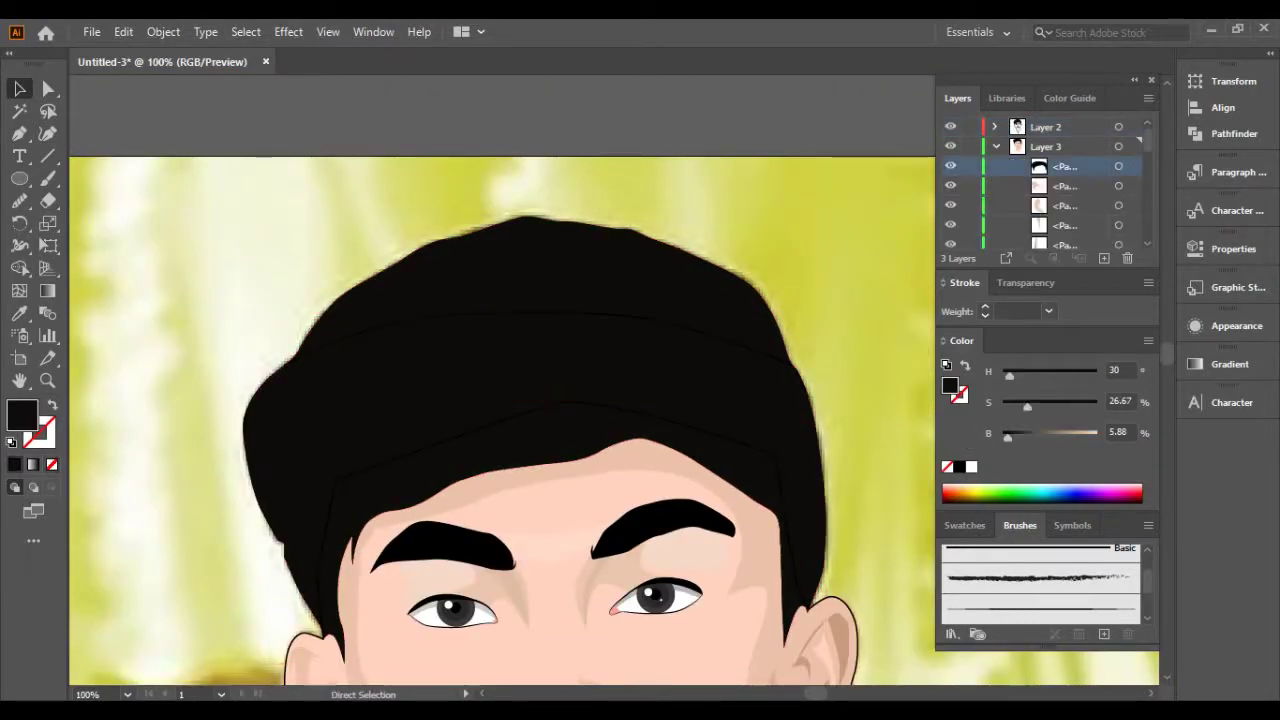
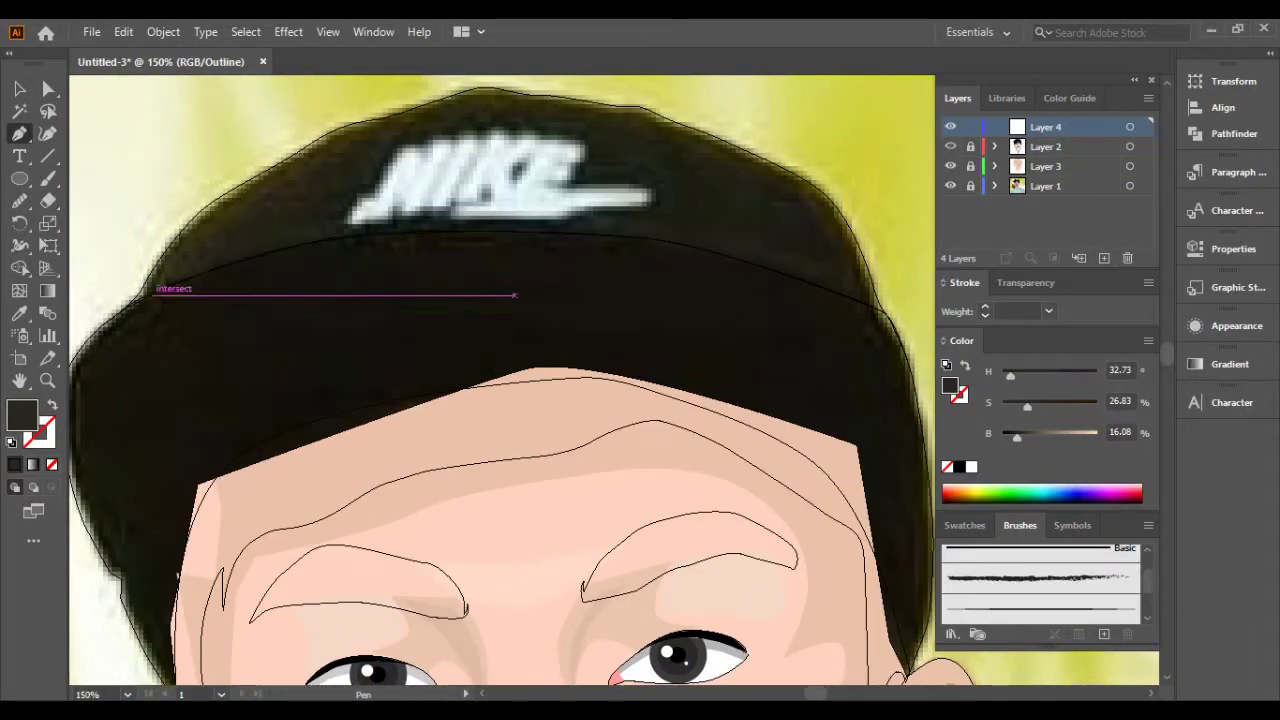
Trace a closed crown shape along the cap's top edge with the Pen tool.
left_click(152, 295)
left_click(307, 192)
left_click(612, 167)
left_click(805, 238)
left_click(845, 295)
left_click(152, 295)
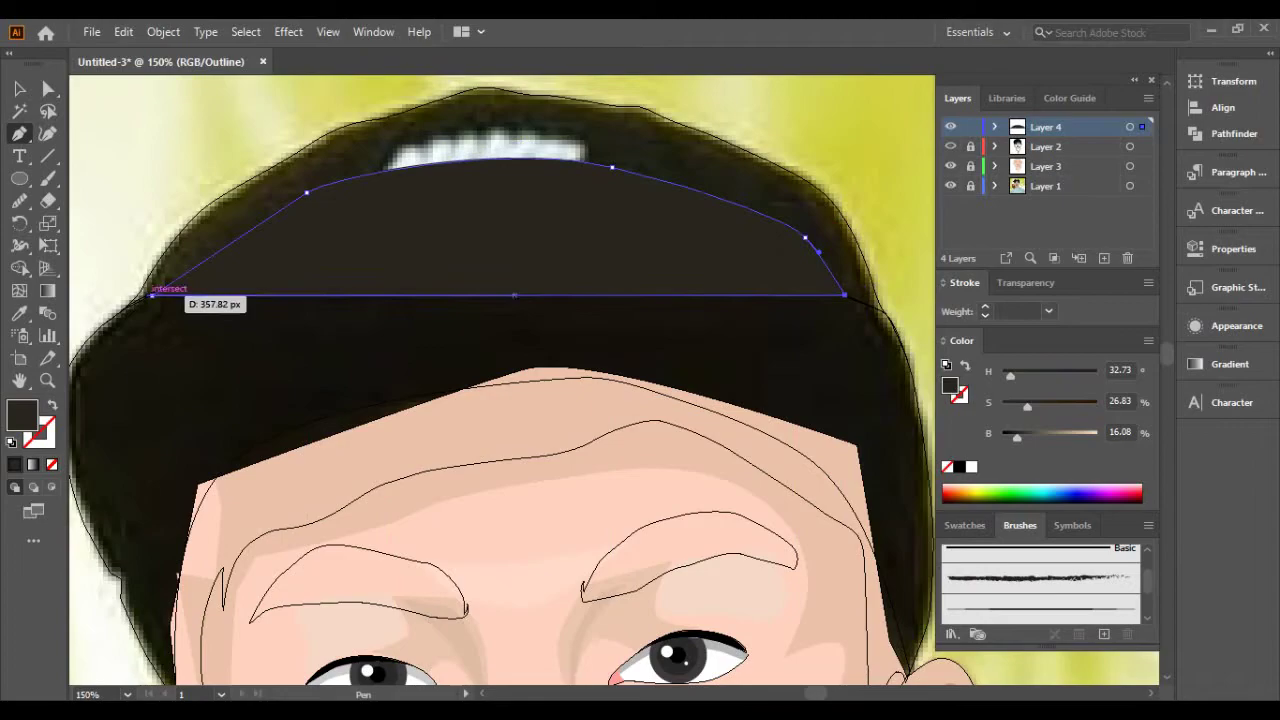
Move the crown shape lower and merge it into the cap shape with Shape Builder.
key("v")
key("ctrl+y")
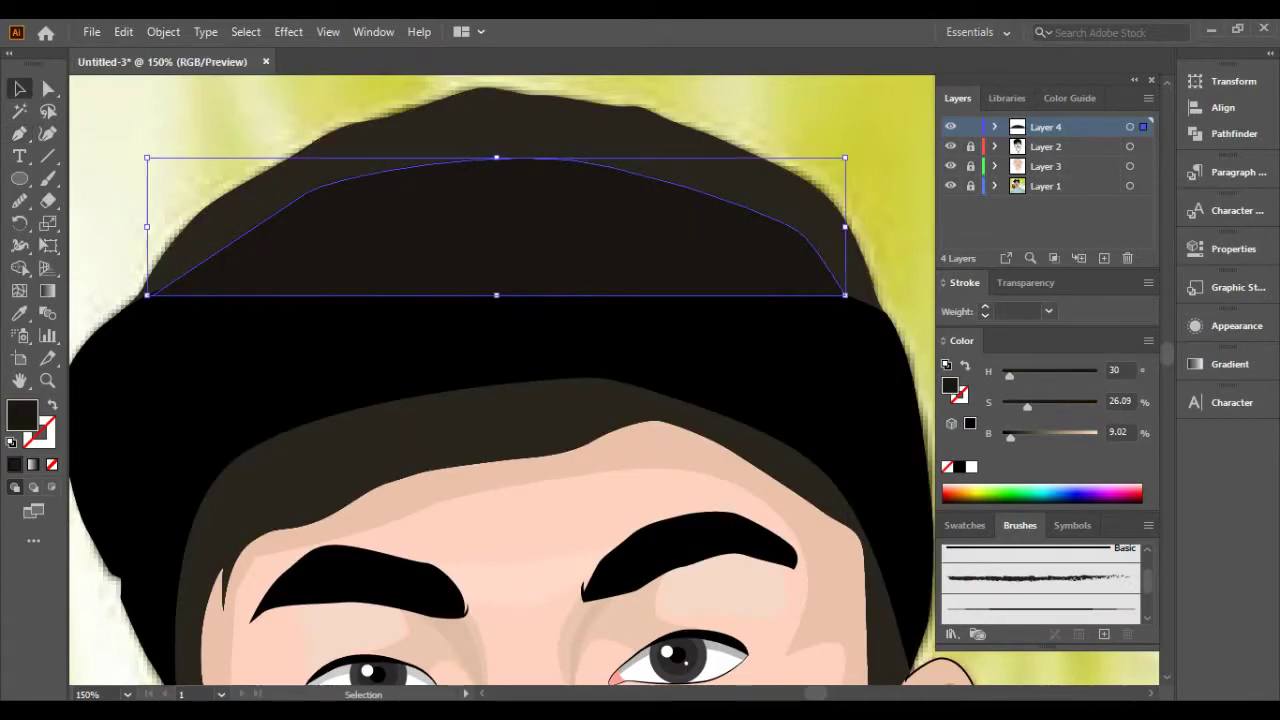
left_click_drag(530, 241, 514, 294)
left_click(175, 287, "shift")
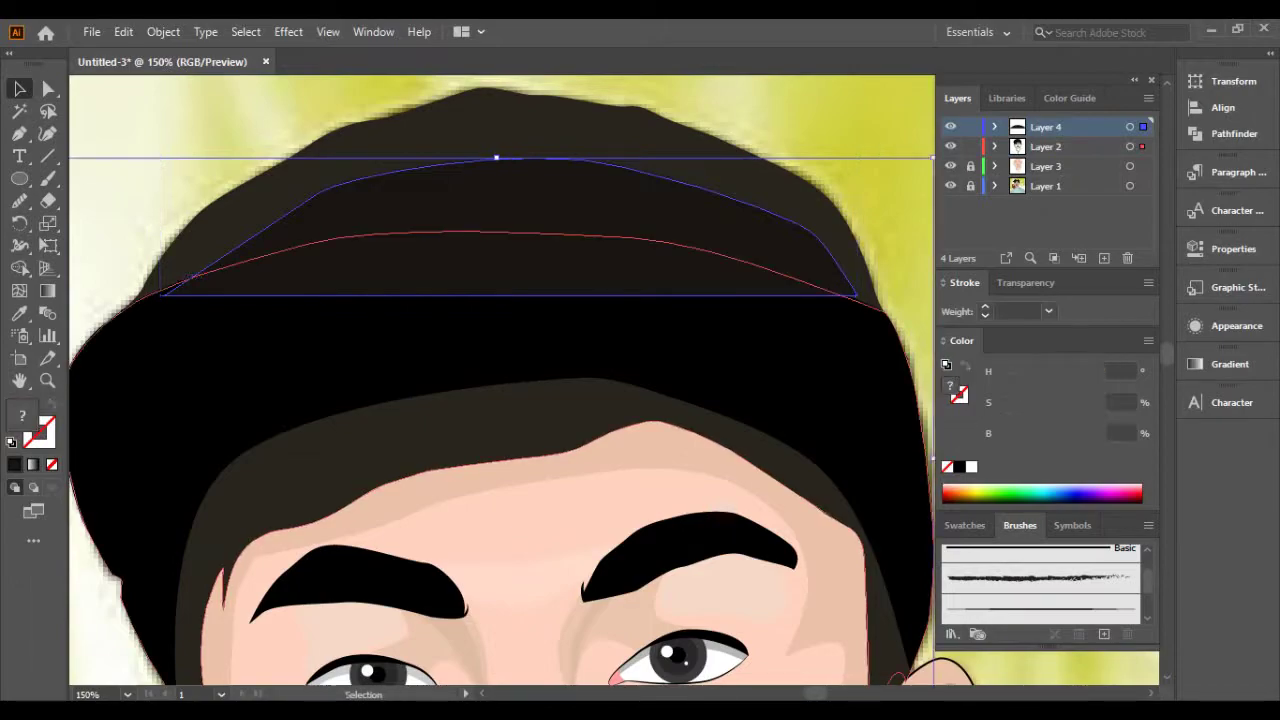
key("shift+m")
left_click(175, 287)
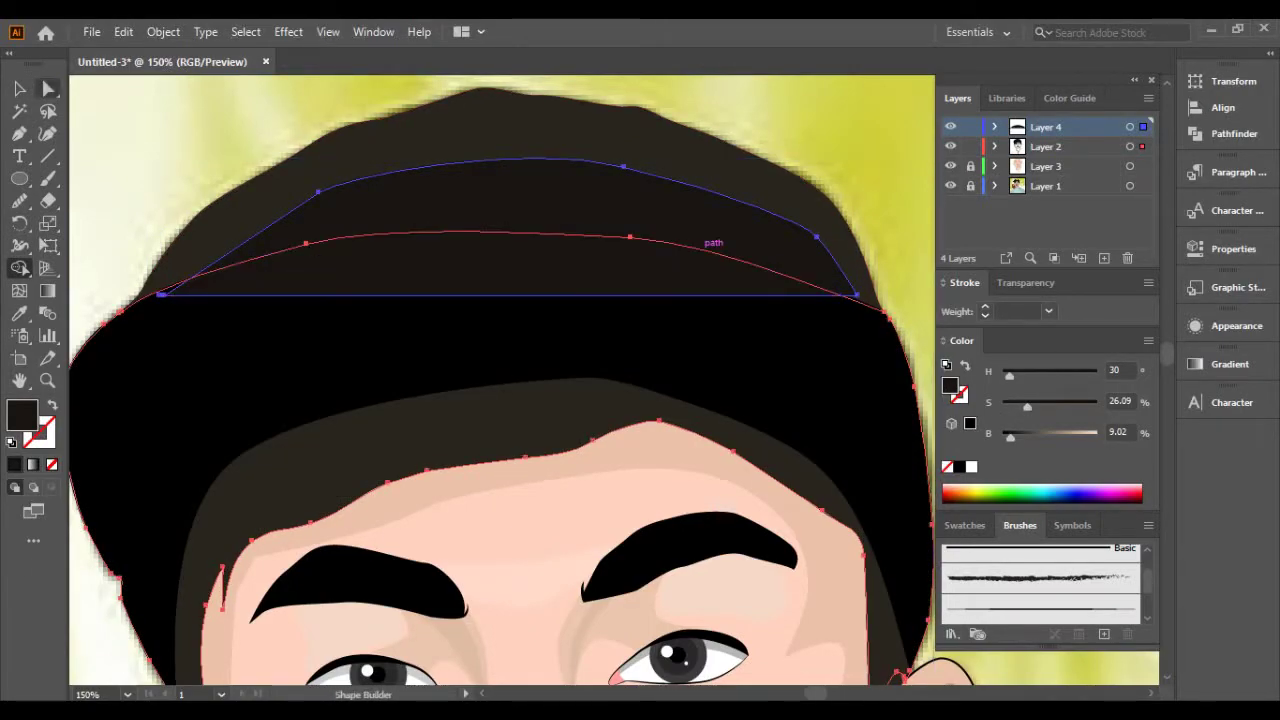
Stretch the crown shape down toward the cap's black band.
key("v")
left_click_drag(534, 212, 534, 294)
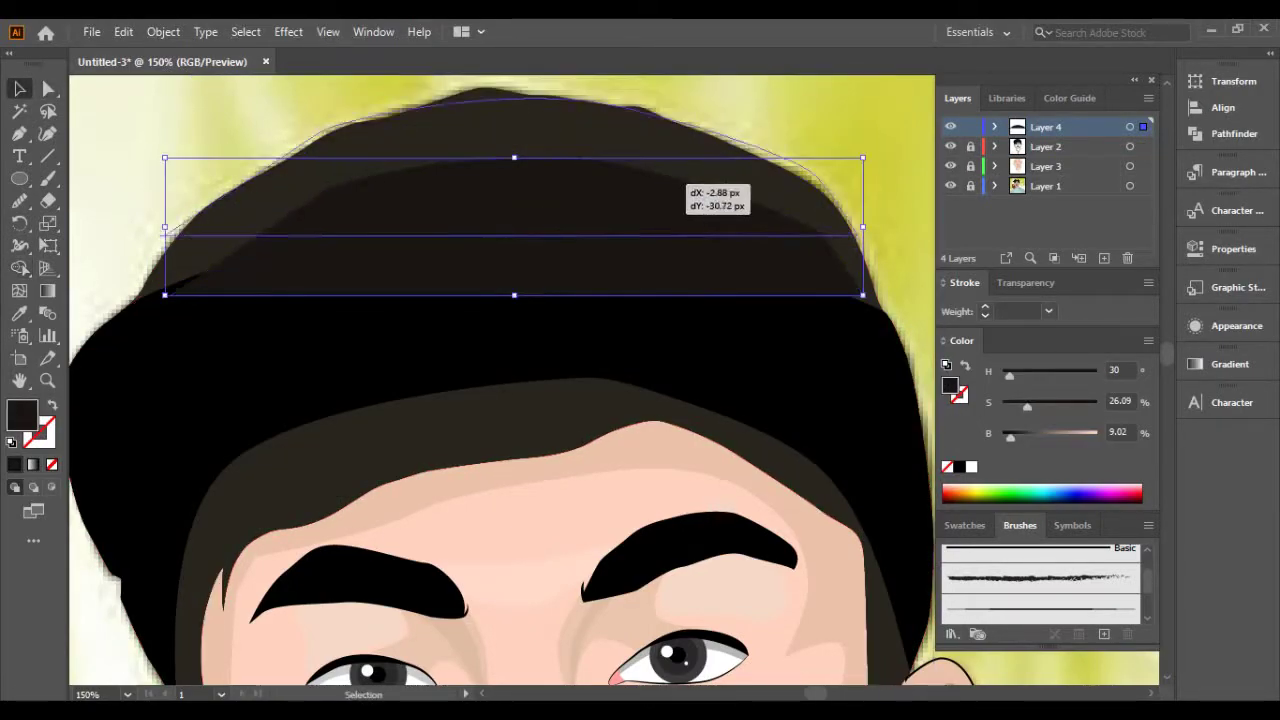
scroll(500, 400, "up", 2)
key("p")
scroll(150, 420, "up", 2)
Start a new crown path from the cap's left edge, curving across the top to the right side.
left_click(249, 409)
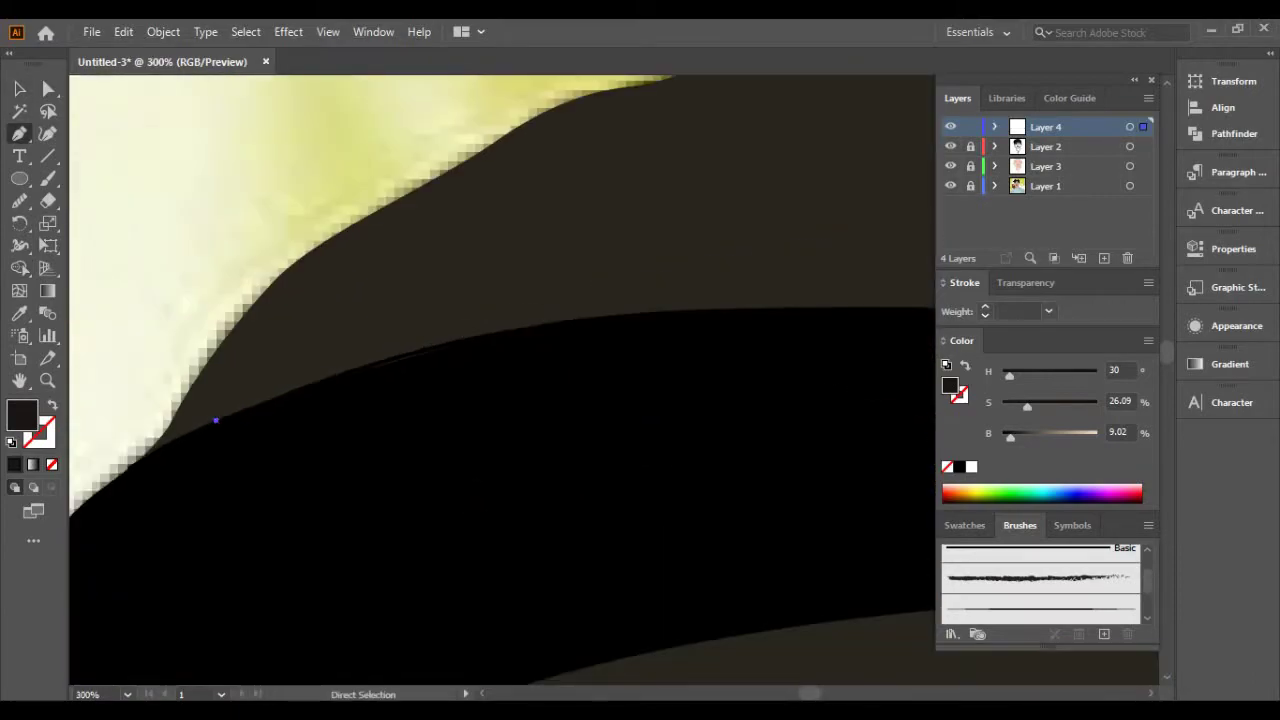
scroll(500, 400, "right", 2)
left_click_drag(359, 231, 388, 218)
scroll(182, 299, "down", 2)
left_click(446, 212)
left_click(628, 233)
left_click(775, 304)
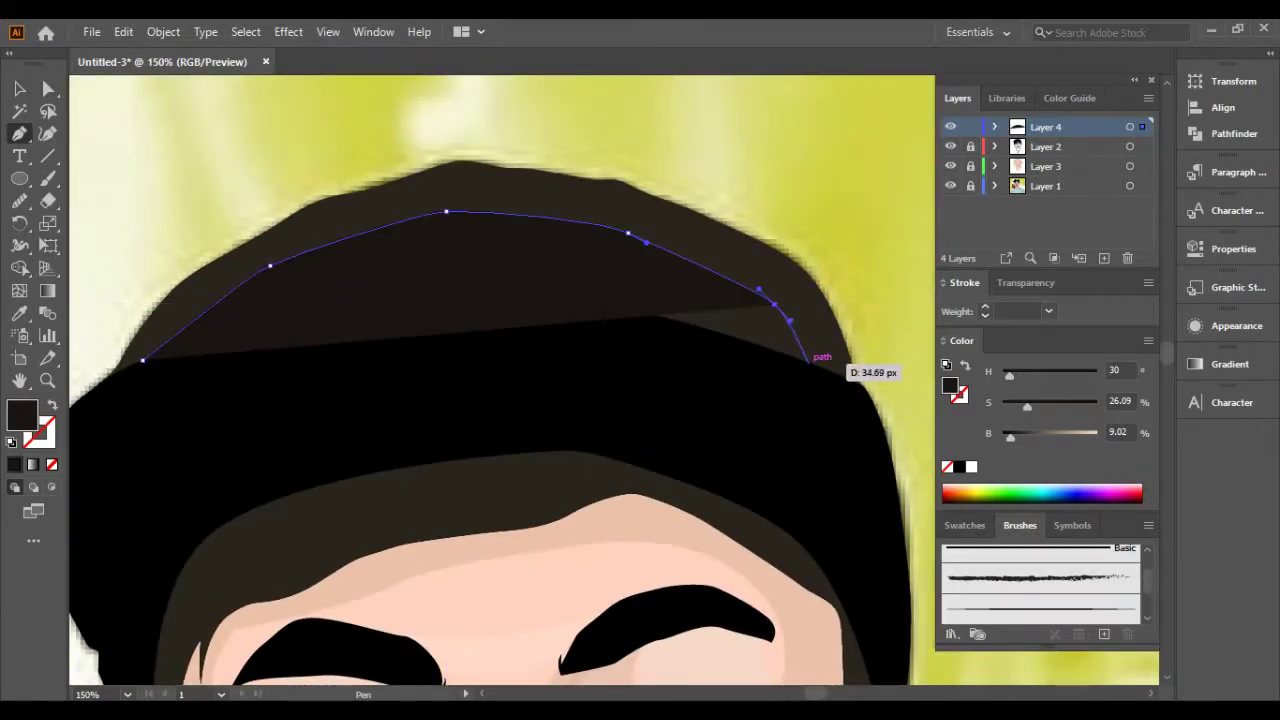
left_click(813, 366)
key("shift+x")
scroll(900, 366, "up", 3)
scroll(437, 277, "down", 2)
Run the crown outline back along the band's upper edge, close it, and restore its dark fill.
left_click(451, 217)
left_click(357, 217)
left_click(257, 217)
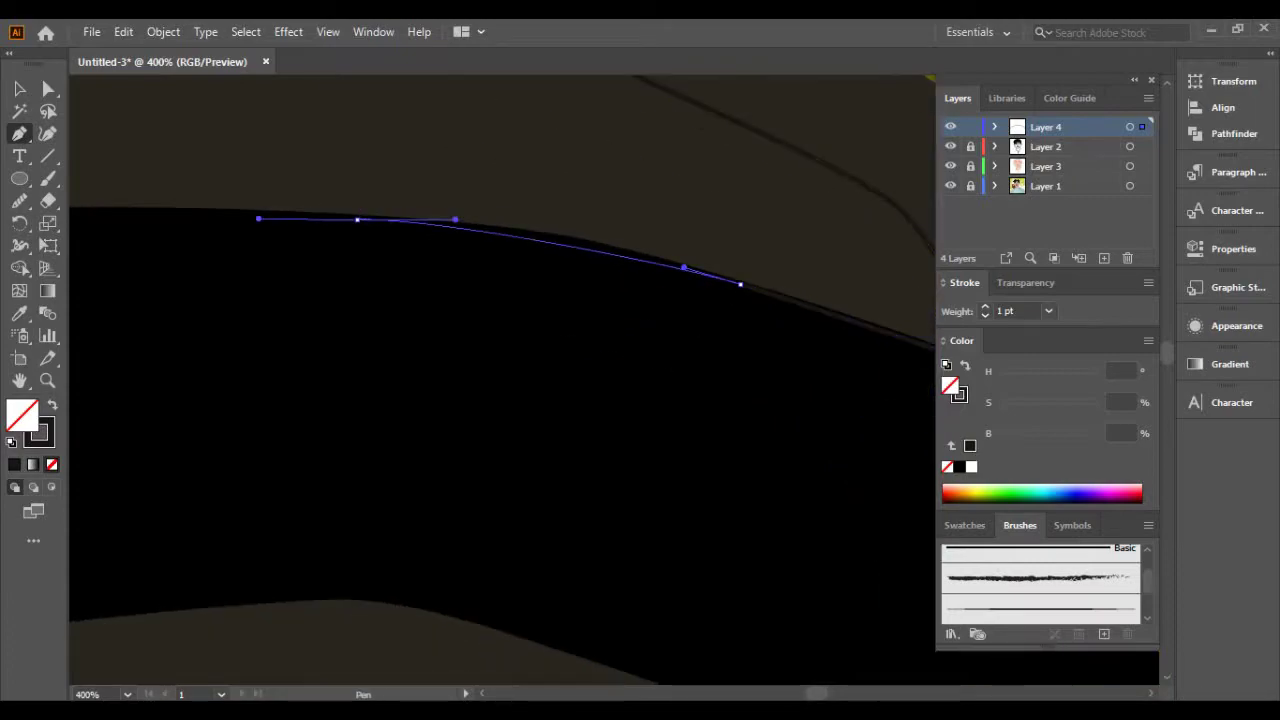
scroll(262, 212, "left", 4)
scroll(262, 212, "left", 3)
left_click(114, 266)
scroll(163, 357, "down", 2)
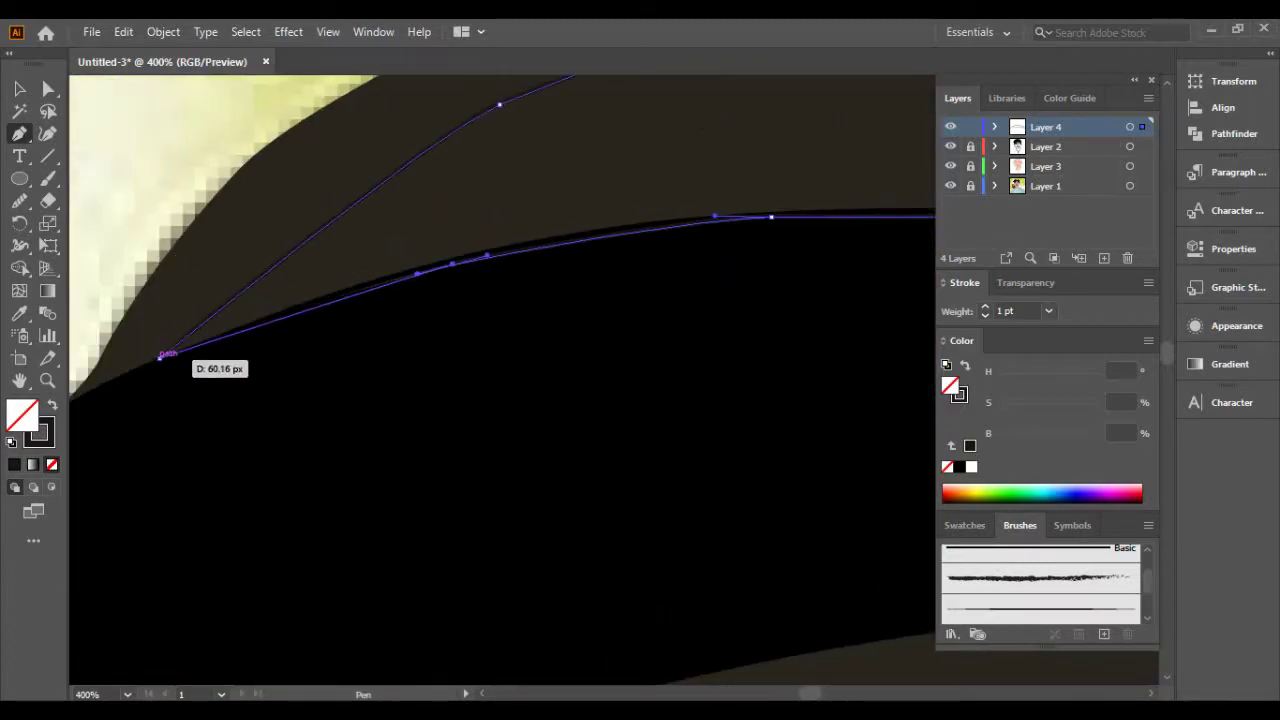
scroll(400, 340, "down", 1)
key("shift+x")
key("ctrl+shift+a")
scroll(531, 285, "down", 3)
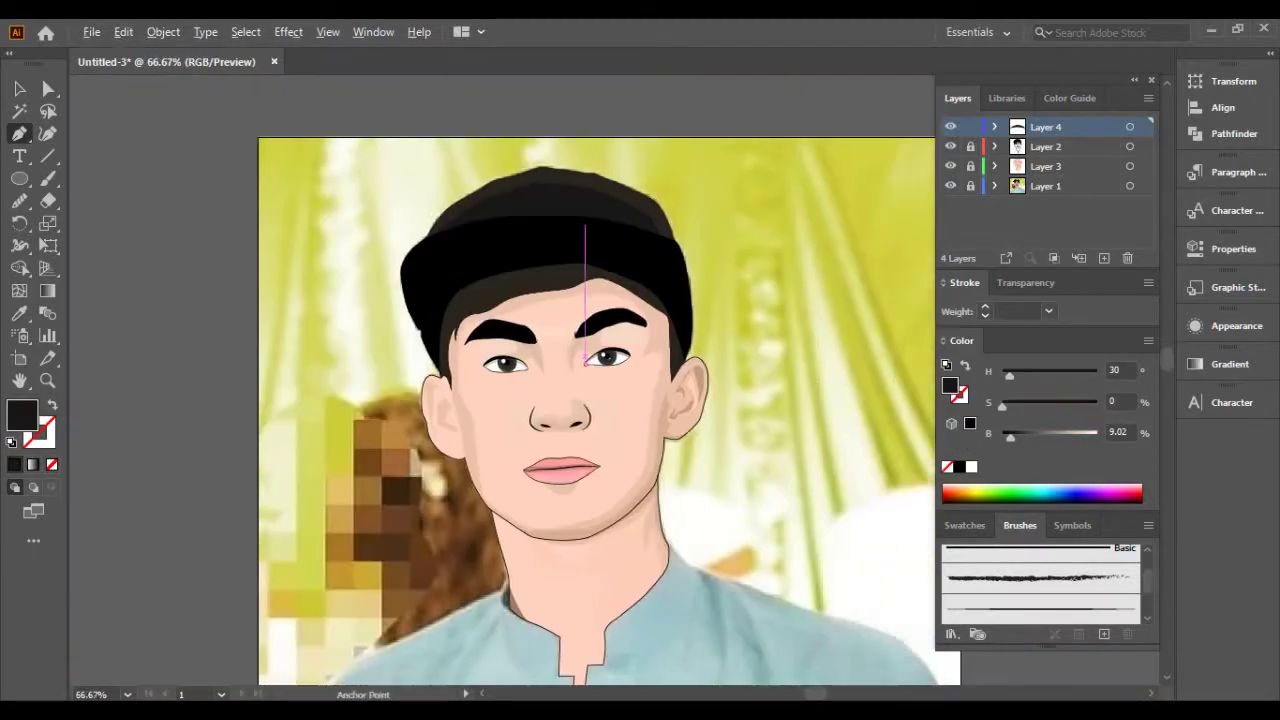
Select and check the cap and the new crown shape, then deselect them.
left_click(531, 285, "ctrl")
key("ctrl+shift+a")
left_click(500, 295, "ctrl")
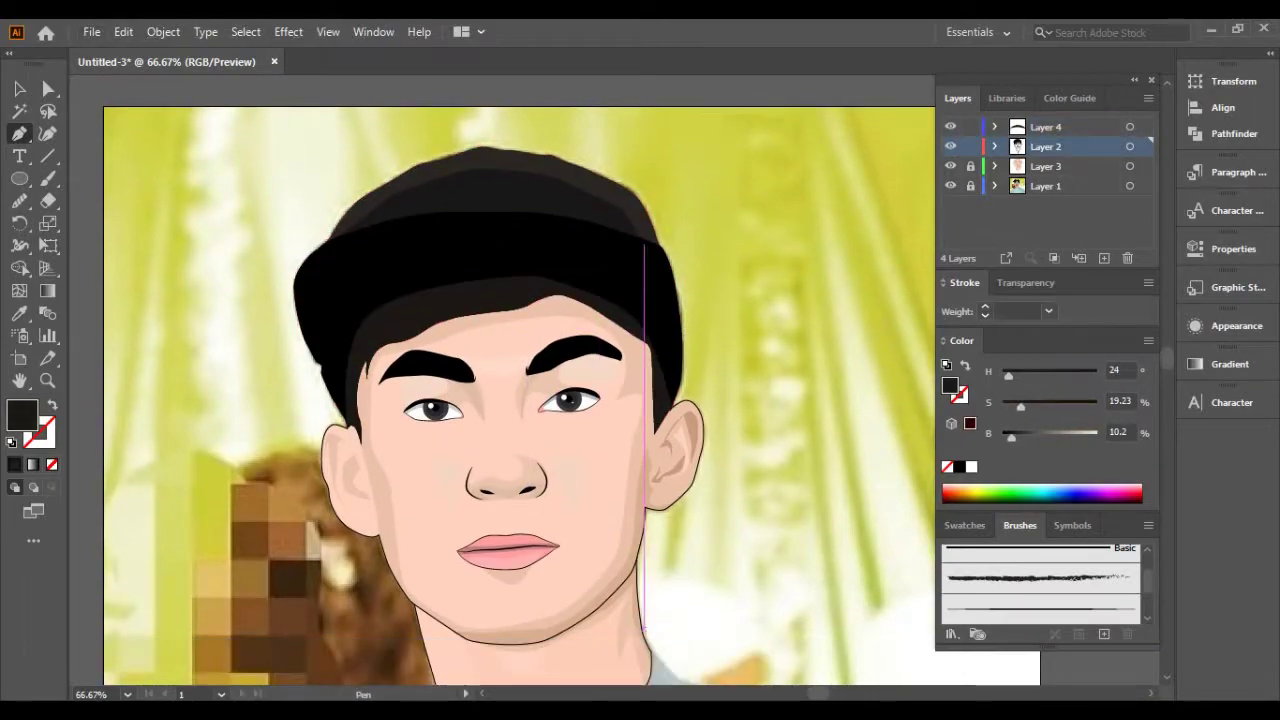
scroll(500, 295, "up", 2, "alt")
scroll(585, 195, "down", 3, "alt")
key("ctrl+shift+a")
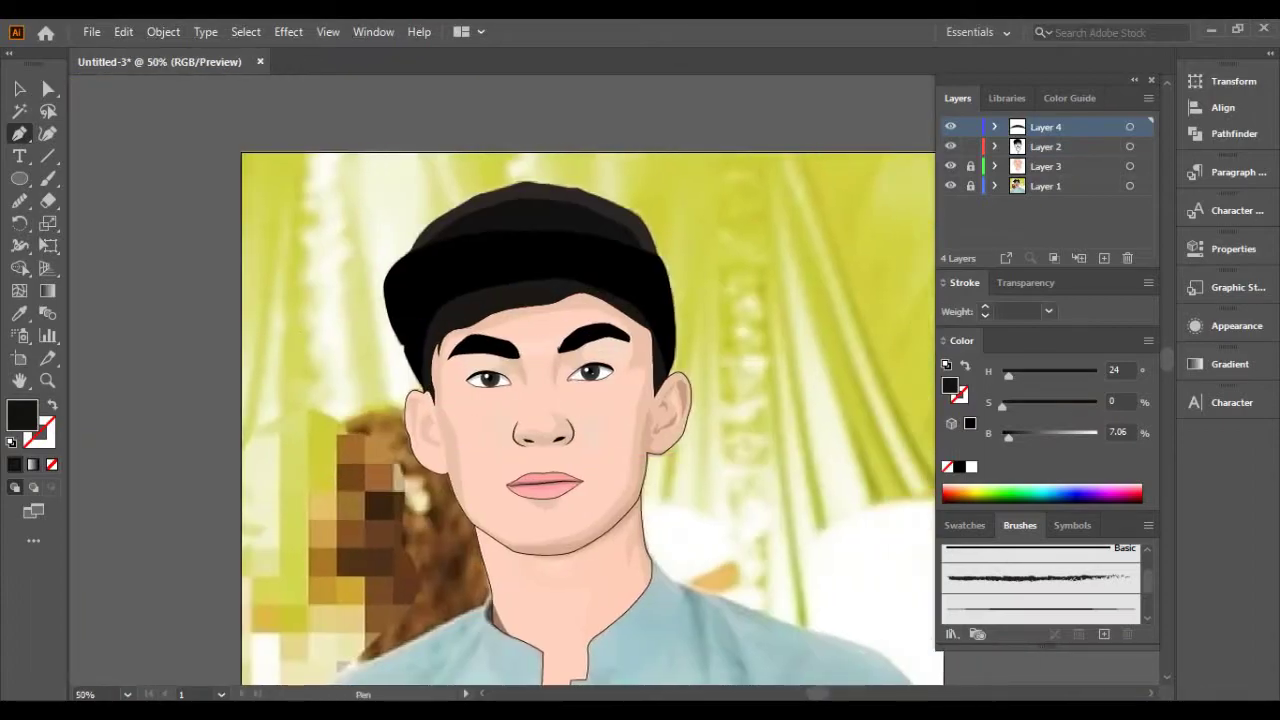
scroll(513, 308, "up", 4)
Switch to the Paintbrush and show the artwork in Outline view over the photo.
key("b")
key("ctrl+y")
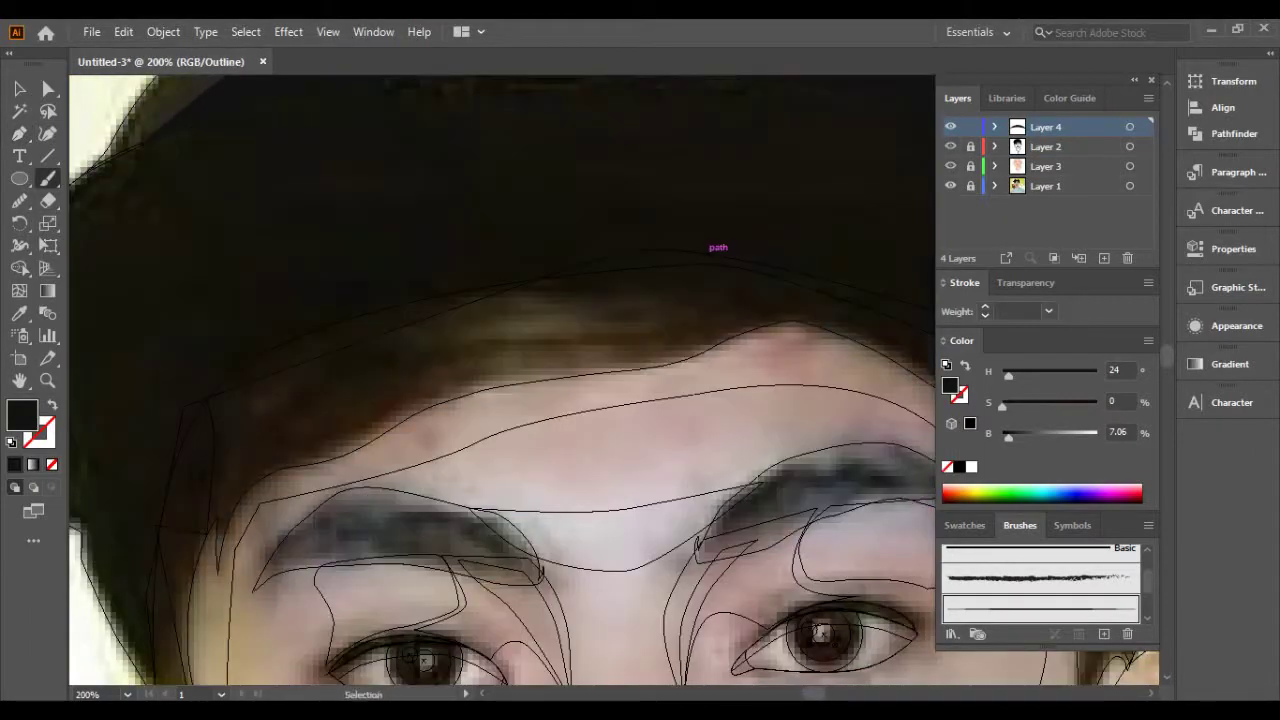
scroll(500, 380, "left", 3)
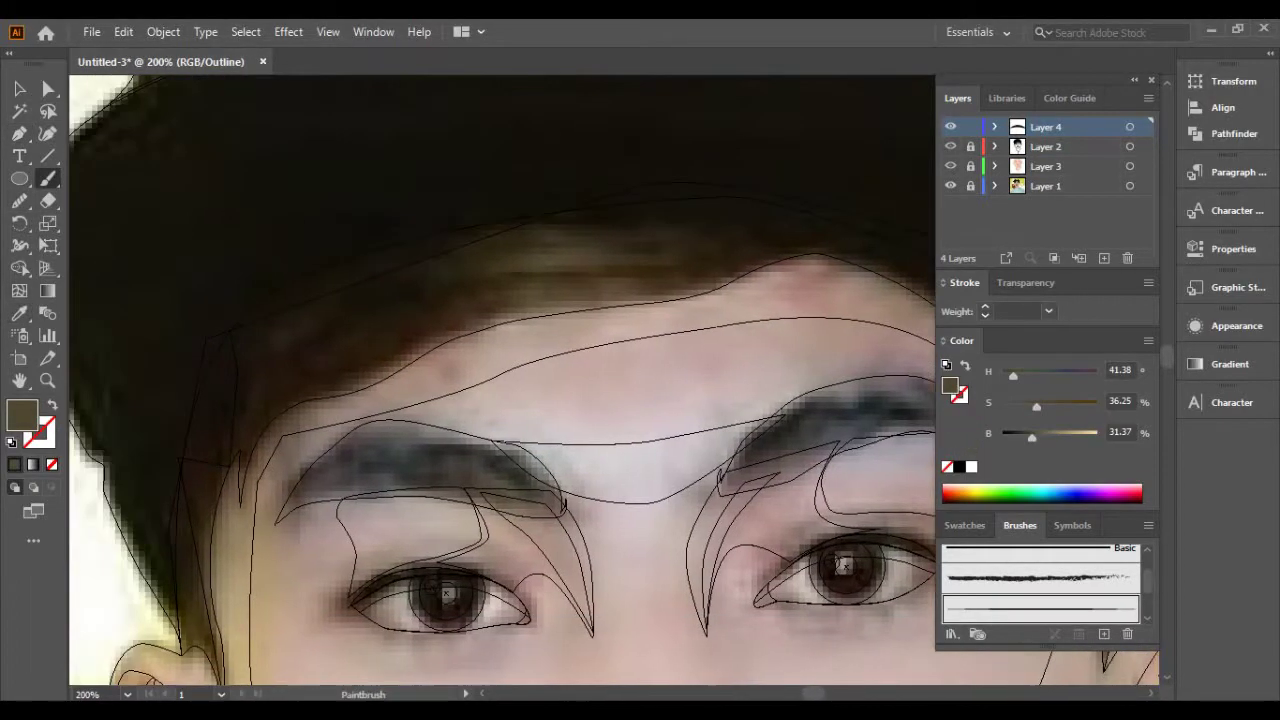
scroll(500, 380, "right", 3)
Sample the photo's dark brown hair colour as the brush stroke with no fill.
key("shift+x")
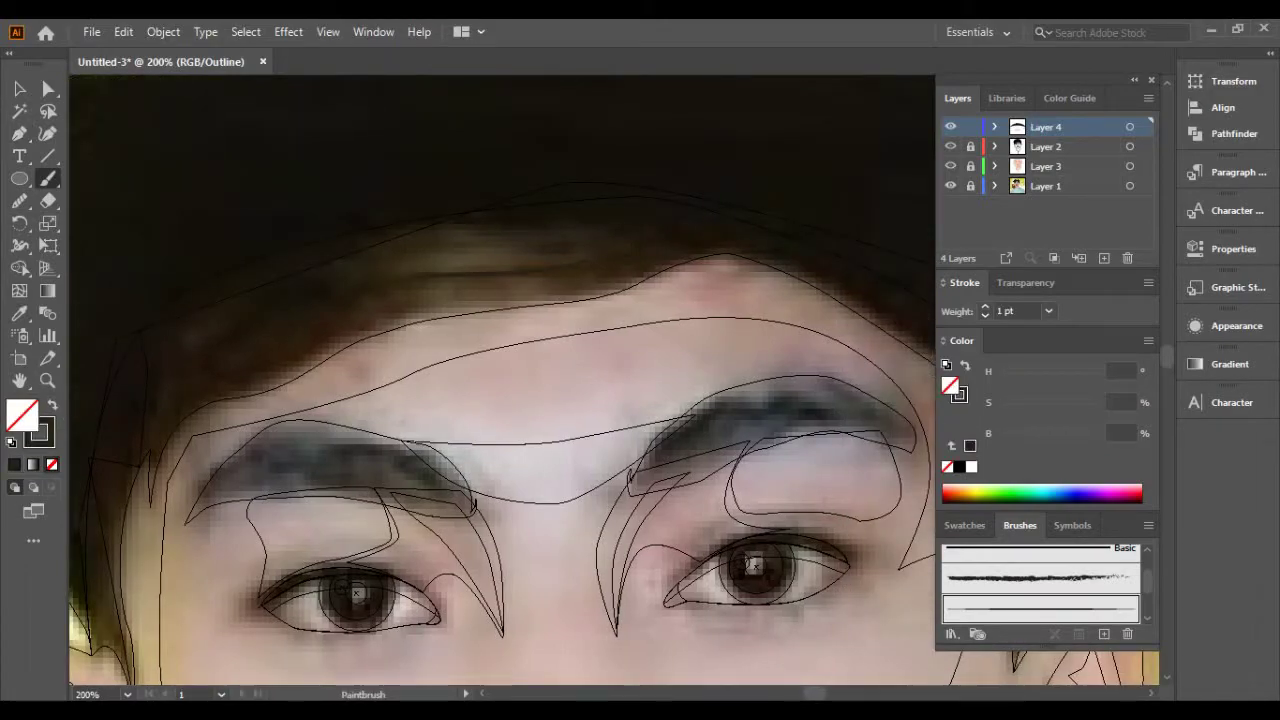
scroll(500, 380, "down", 3)
scroll(500, 380, "left", 3)
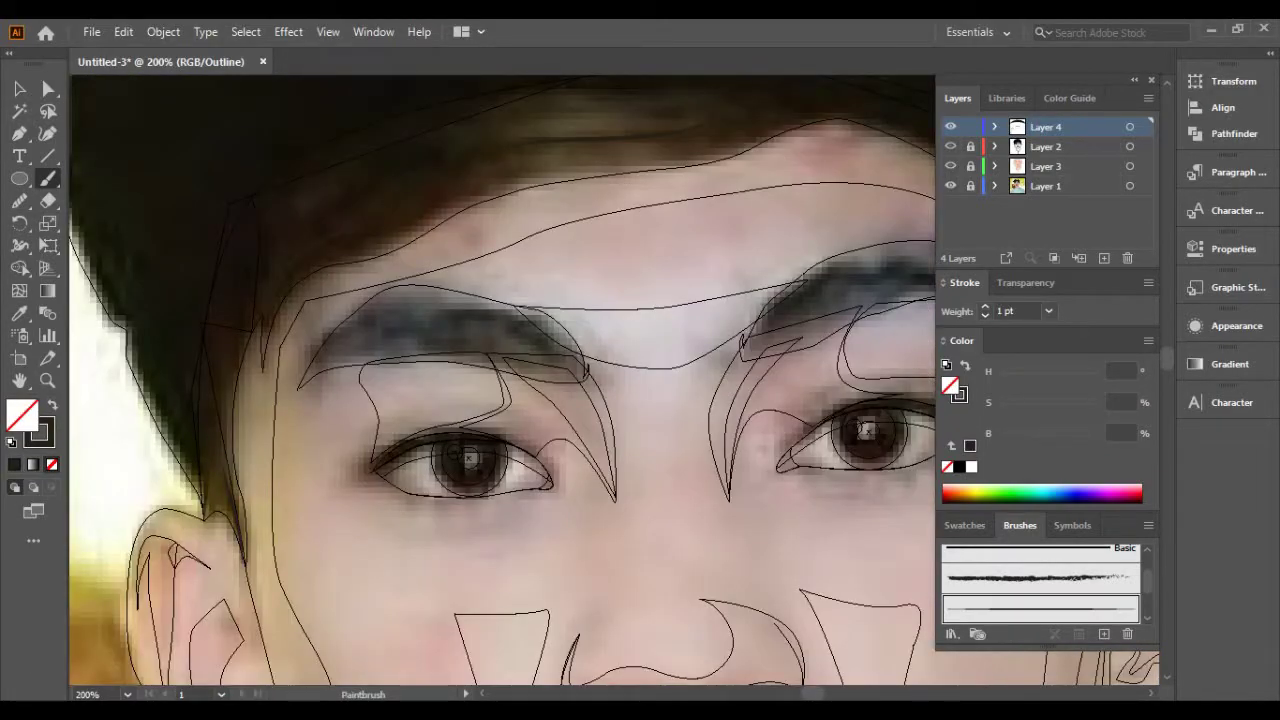
scroll(500, 380, "up", 3)
scroll(500, 380, "right", 3)
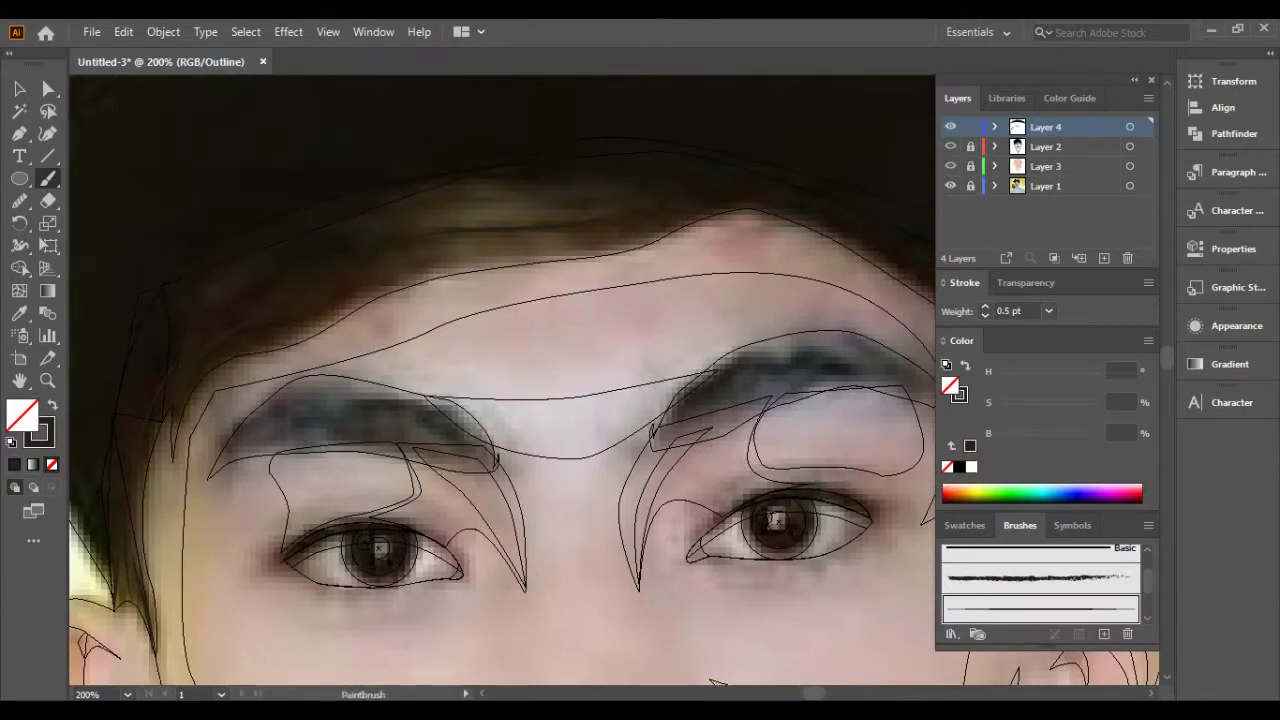
scroll(712, 680, "up", 2)
scroll(712, 680, "right", 2)
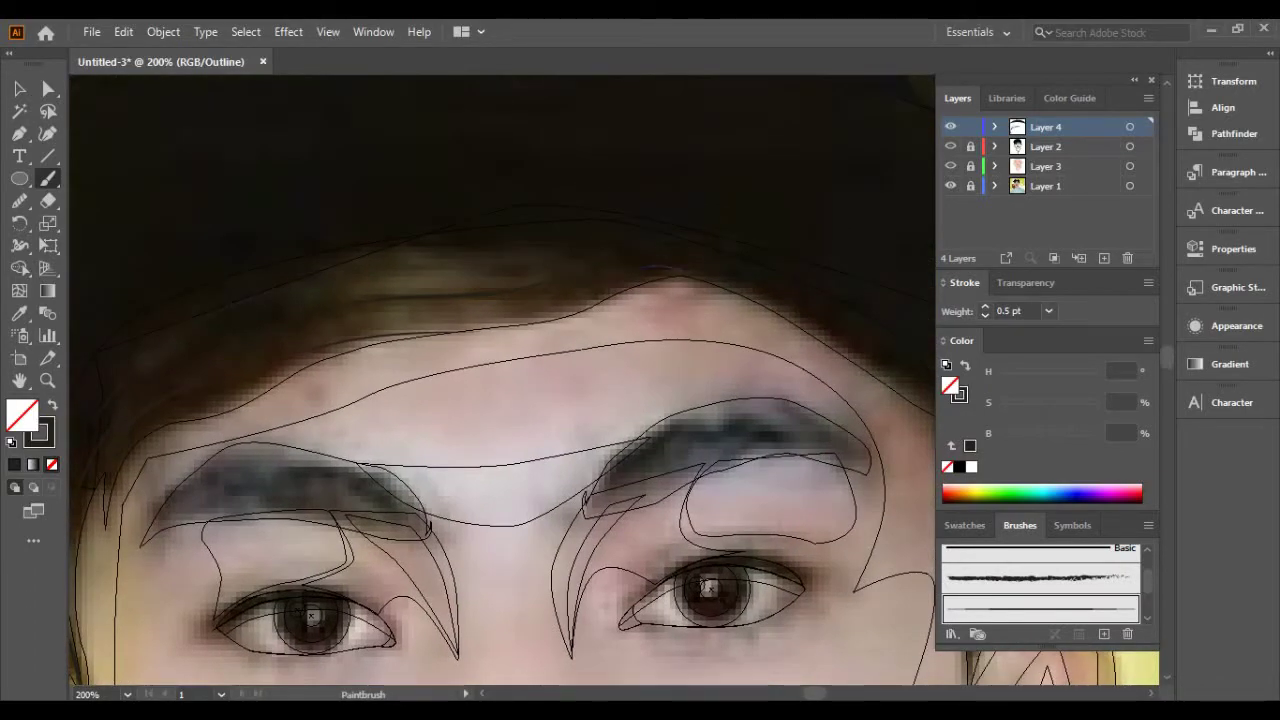
scroll(473, 279, "right", 6)
scroll(473, 279, "down", 2)
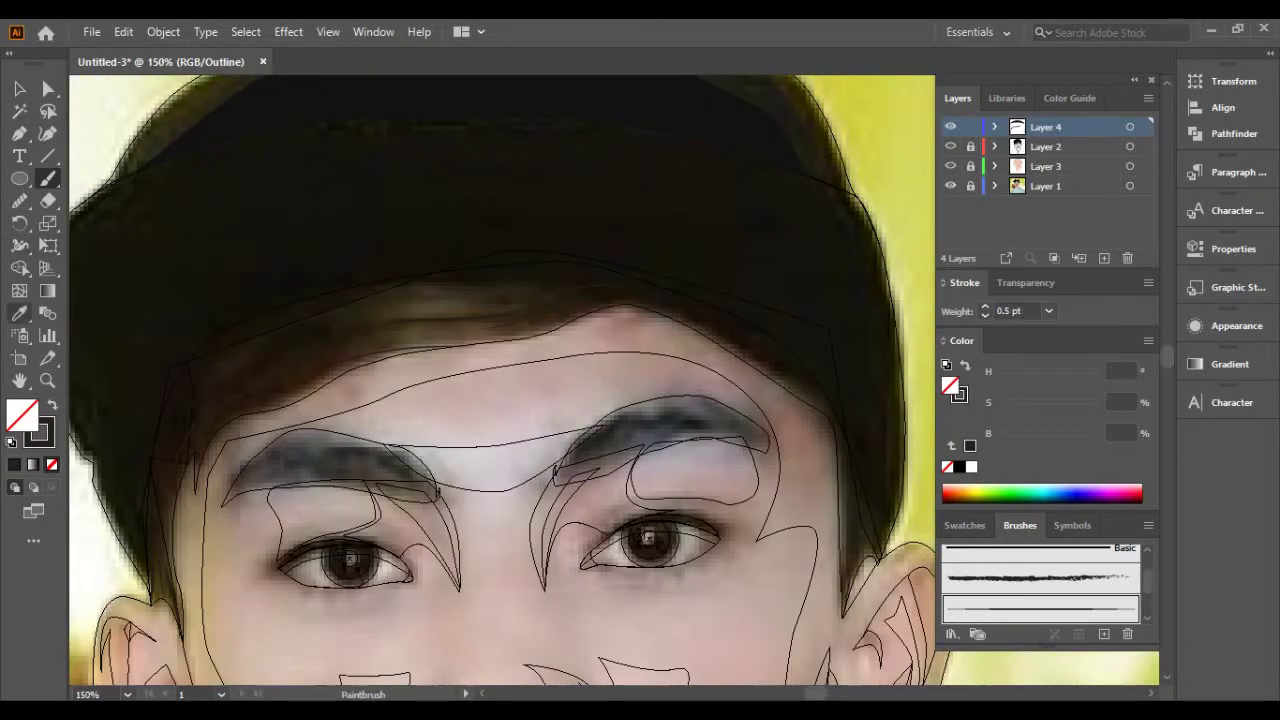
left_click(648, 538)
key("shift+x")
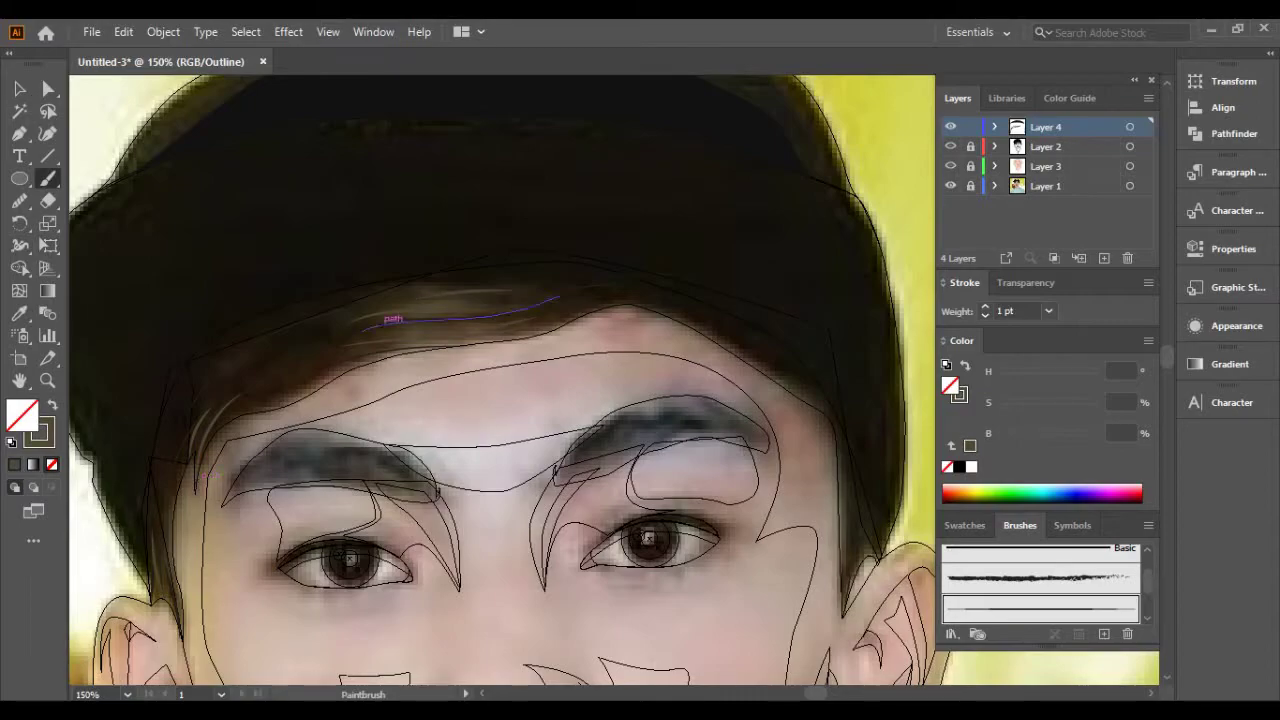
scroll(385, 315, "right", 2)
scroll(455, 296, "right", 2)
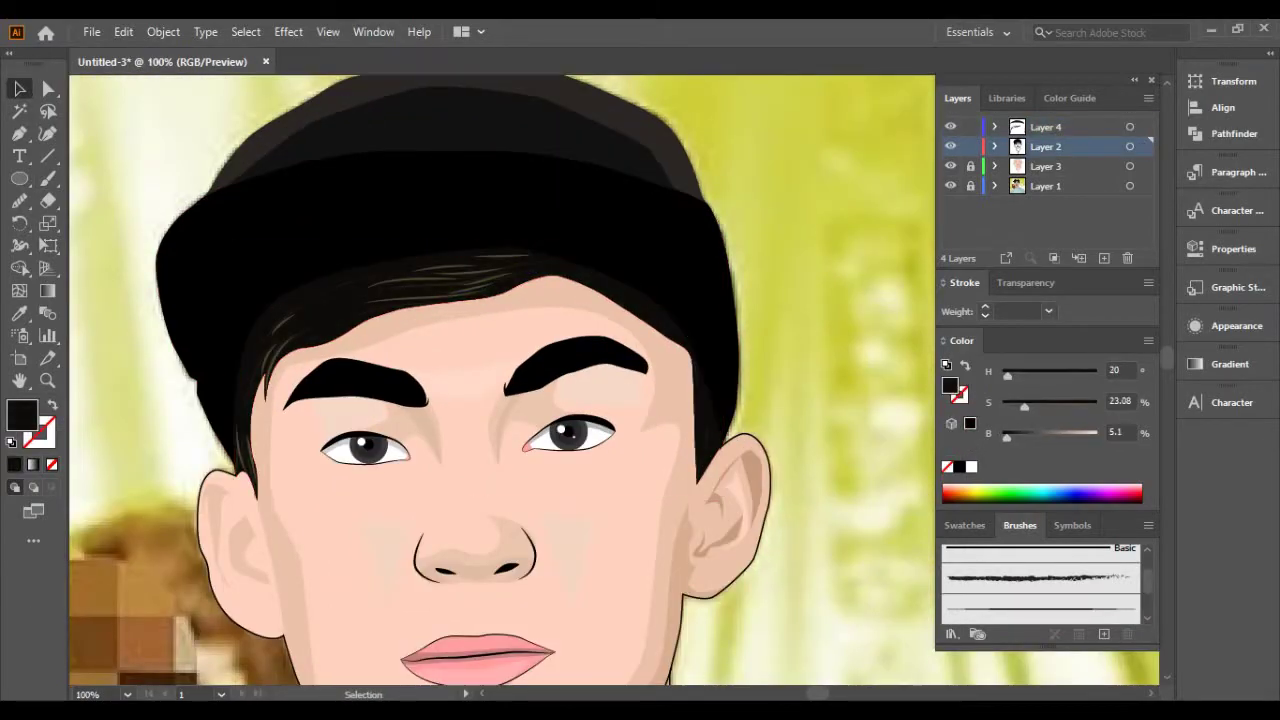
Lighten the cap's fill from black to dark grey with the Color panel's B slider.
key("ctrl+minus")
key("ctrl+minus")
key("ctrl+minus")
left_click_drag(1002, 436, 1014, 436)
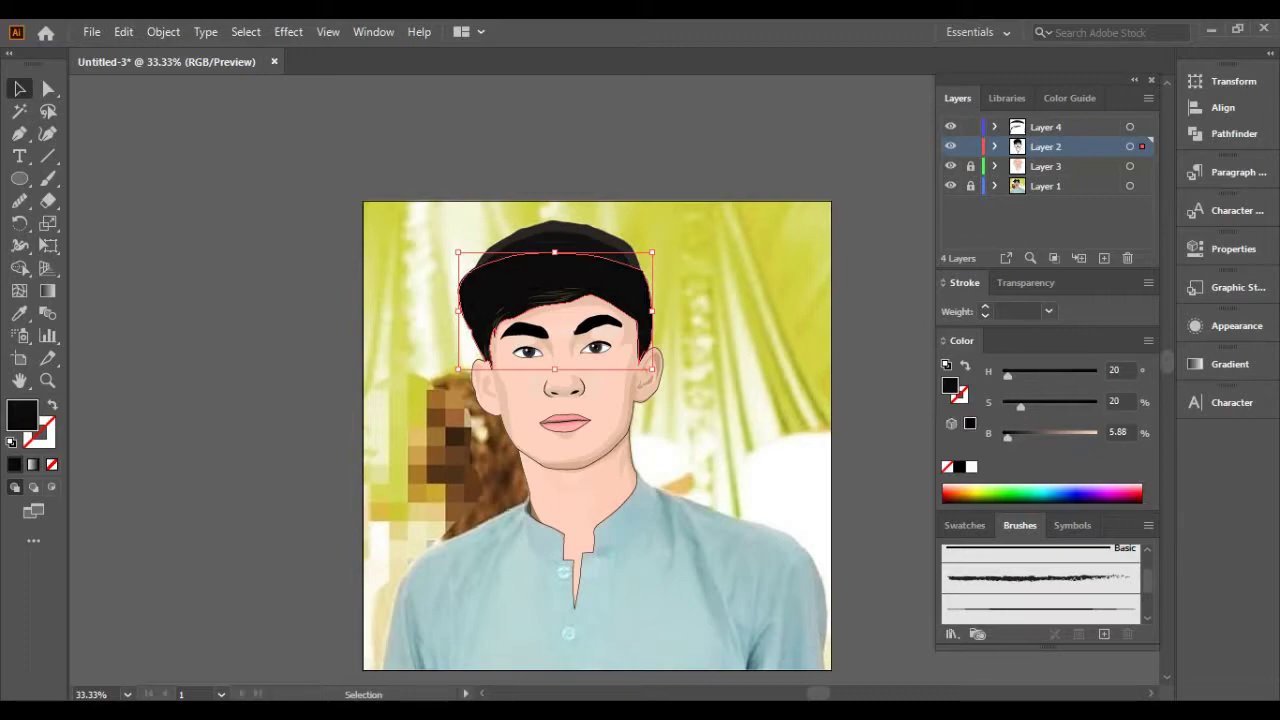
key("ctrl+shift+a")
key("ctrl+plus")
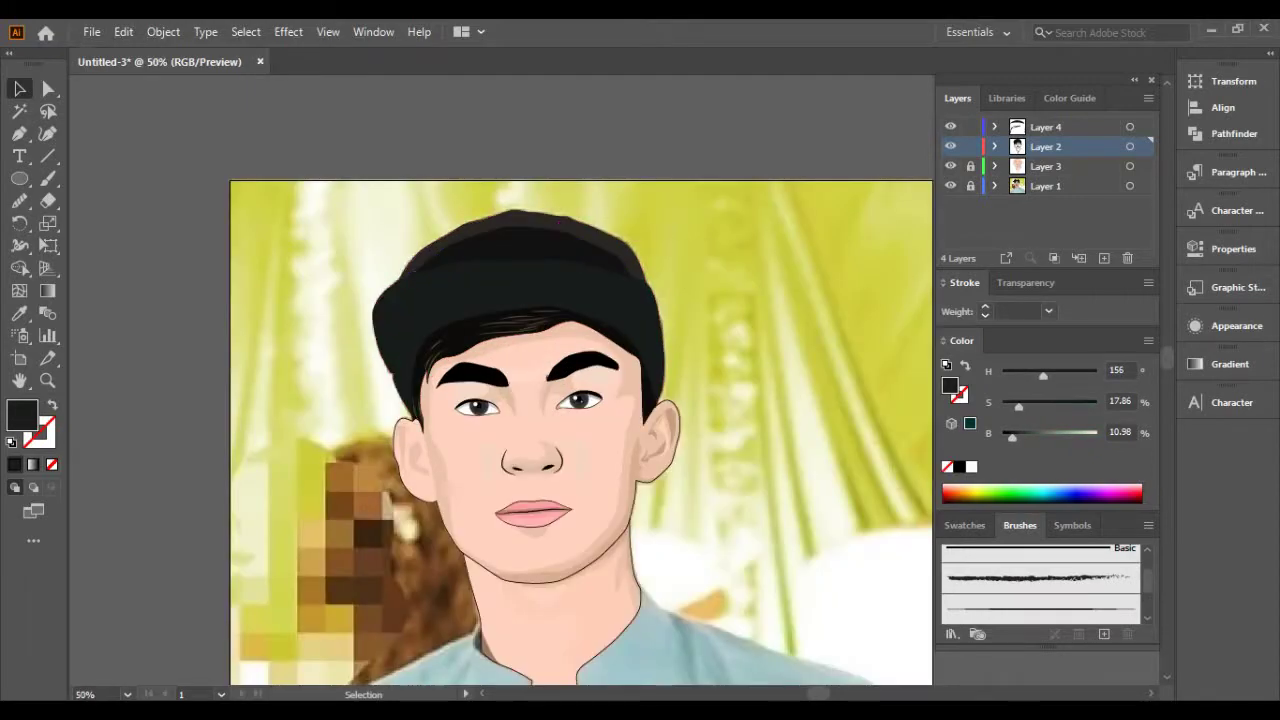
Check the crown and Layer 2 shapes, then take the Pen tool onto Layer 3.
left_click(520, 245)
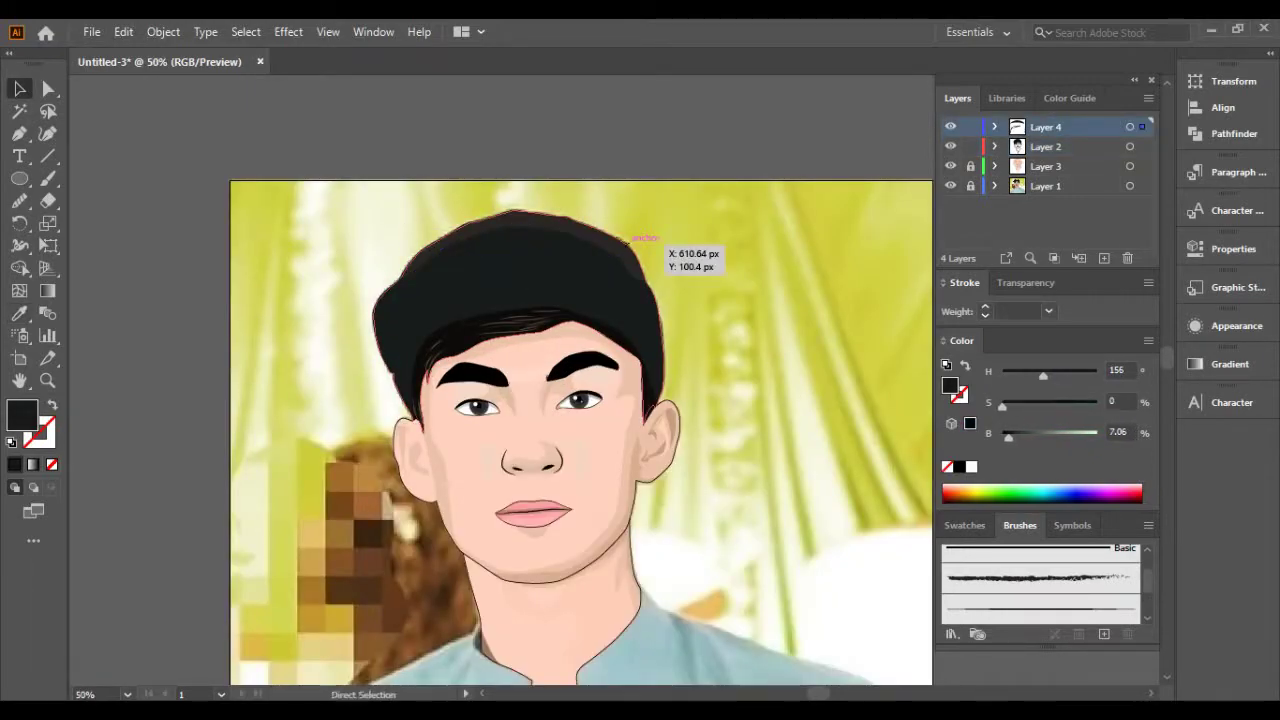
left_click(655, 255)
scroll(580, 400, "down", 4)
key("p")
scroll(757, 200, "down", 3)
left_click(970, 166, "alt")
Start the shirt path where the neck meets the shirt and set its stroke colour.
scroll(467, 274, "up", 2)
scroll(467, 274, "up", 2)
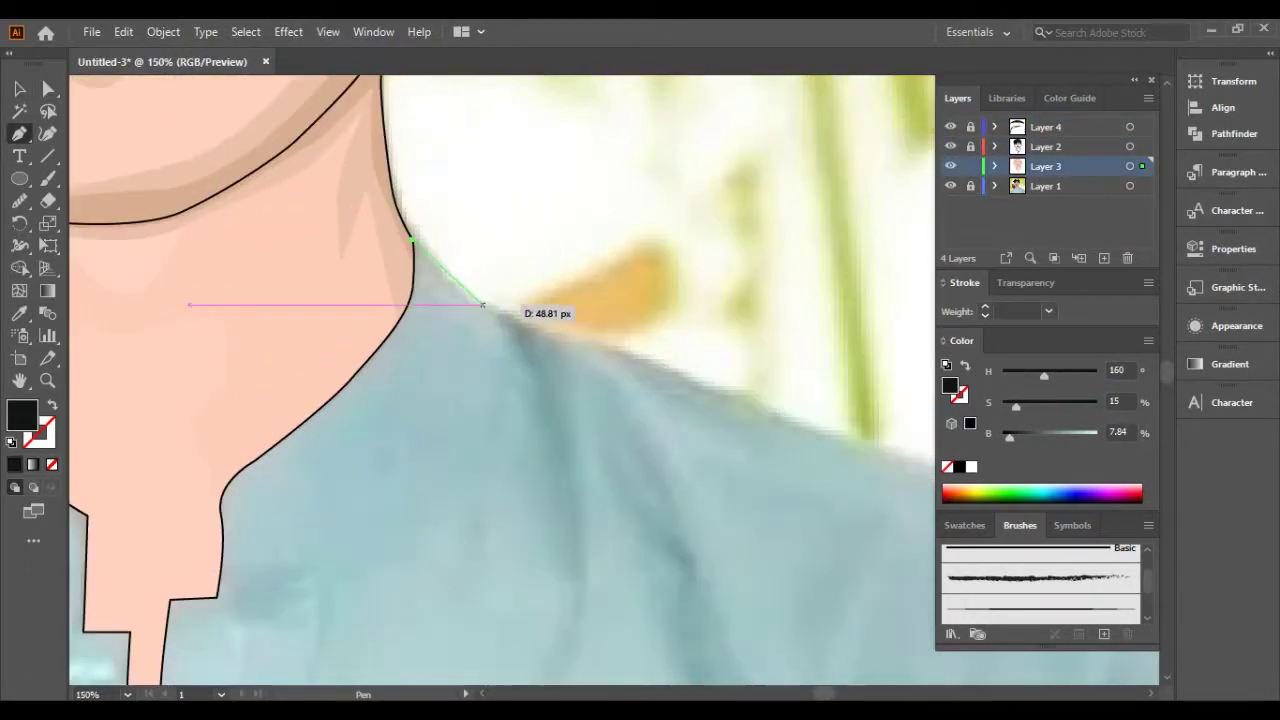
scroll(514, 300, "up", 2)
left_click(344, 240)
left_click_drag(413, 302, 440, 315)
key("shift+x")
double_click(38, 432)
key("Return")
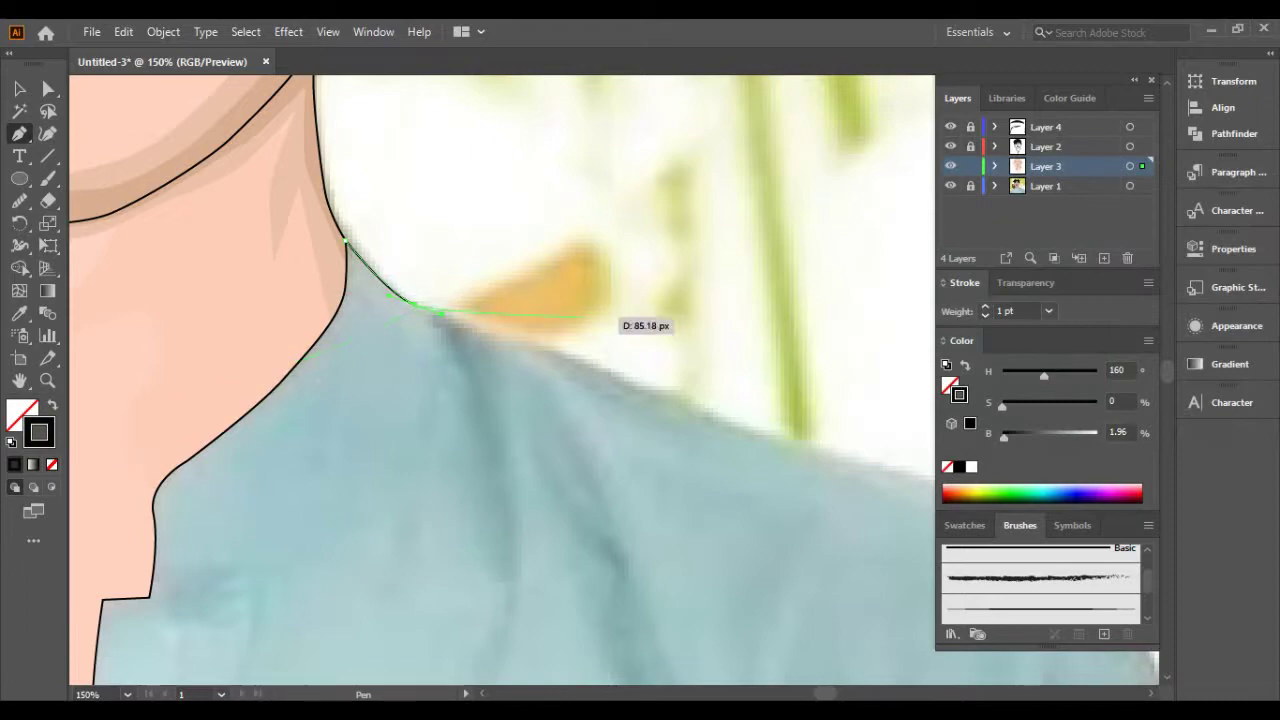
Curve the shirt outline along the left shoulder edge.
scroll(500, 350, "right", 3)
left_click(391, 348)
scroll(391, 348, "right", 3)
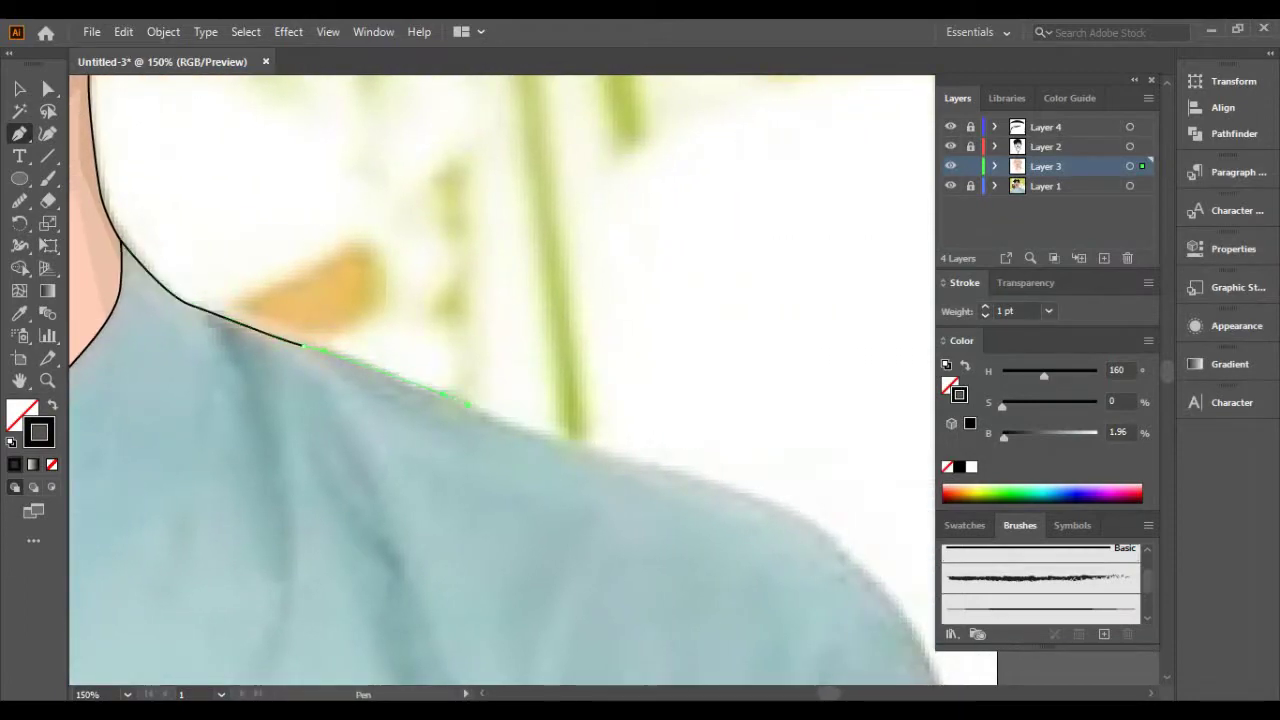
left_click_drag(457, 371, 514, 391)
scroll(514, 330, "down", 3)
scroll(600, 300, "down", 3)
left_click_drag(625, 150, 735, 352)
scroll(735, 352, "down", 3)
left_click_drag(737, 245, 755, 365)
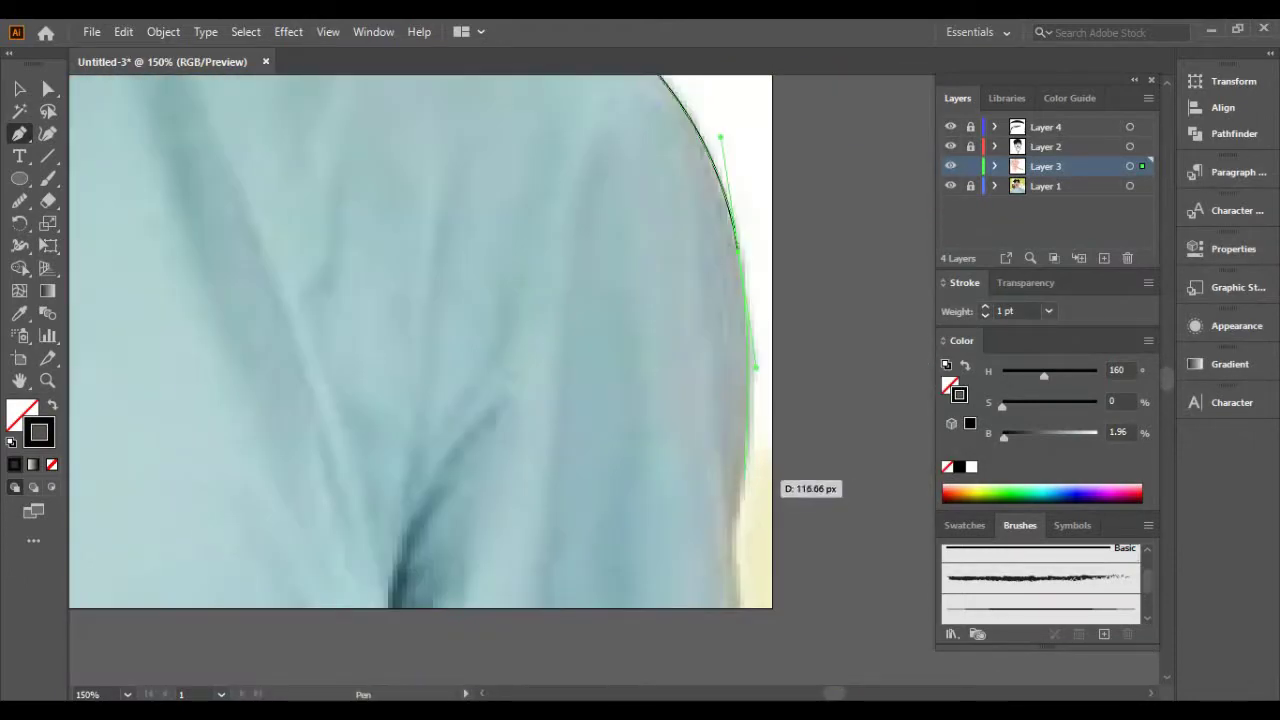
scroll(735, 500, "down", 3)
scroll(270, 520, "down", 3)
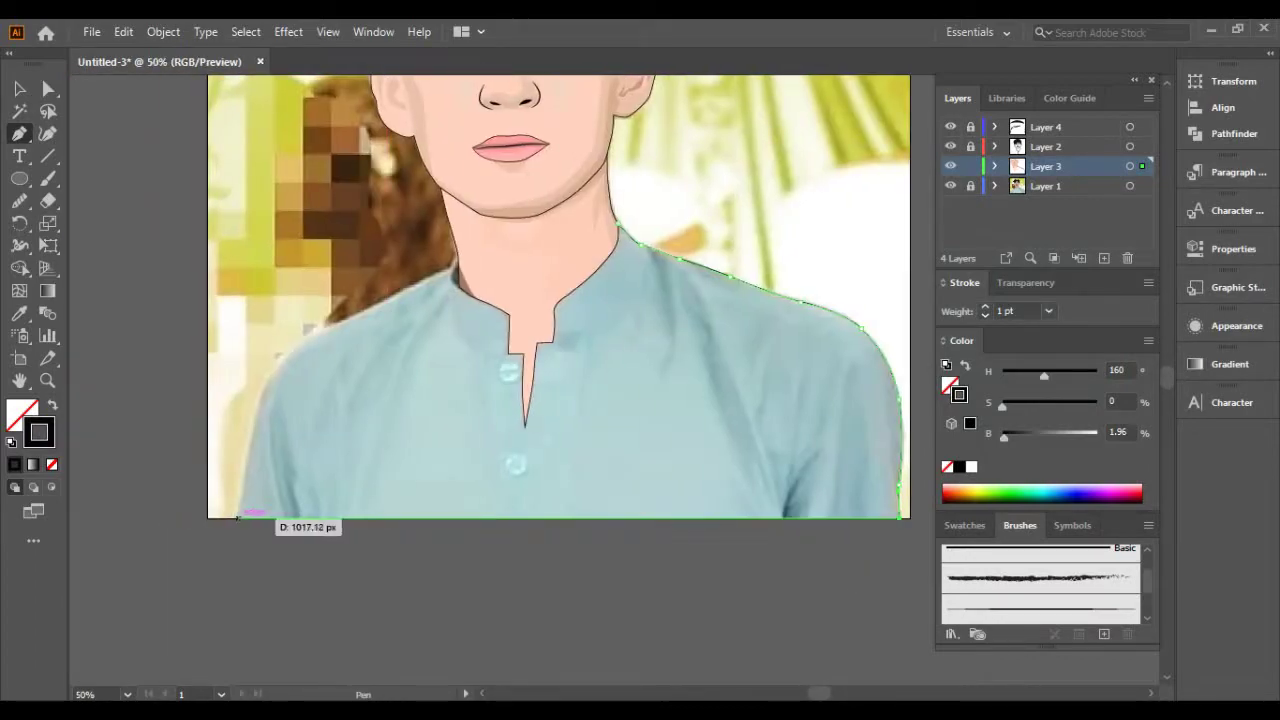
scroll(300, 480, "up", 3)
scroll(300, 400, "up", 2)
Anchor the shirt outline at the artboard's bottom left and curve the shoulder top.
left_click(268, 405)
scroll(333, 271, "up", 2)
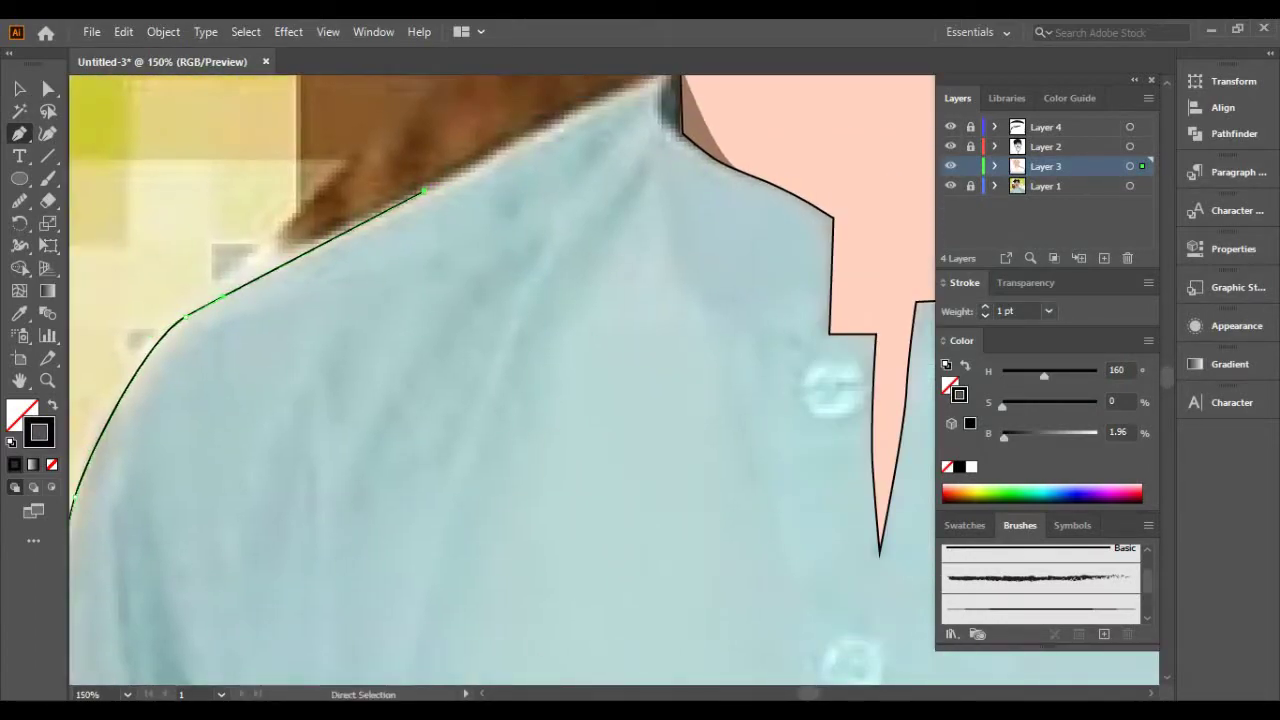
scroll(450, 250, "up", 2)
left_click_drag(475, 188, 585, 165)
scroll(600, 160, "up", 2)
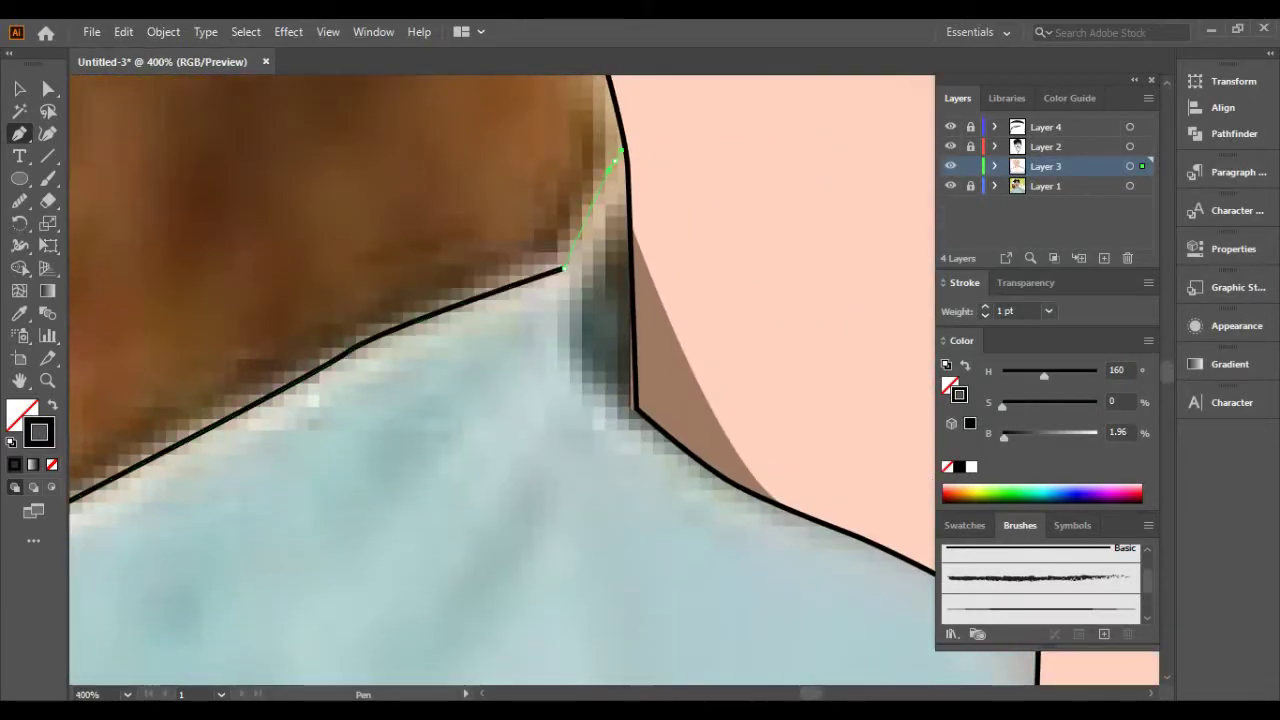
scroll(480, 414, "right", 3)
scroll(443, 366, "down", 3)
scroll(428, 371, "up", 3)
Trace the neck corner and the collar's left edge down to its stepped notch corners.
left_click(333, 401)
left_click(482, 514)
scroll(486, 509, "right", 2)
scroll(486, 509, "down", 2)
scroll(370, 420, "right", 2)
left_click(368, 452)
scroll(386, 457, "down", 3)
left_click(390, 573)
left_click(515, 573)
scroll(520, 500, "down", 3)
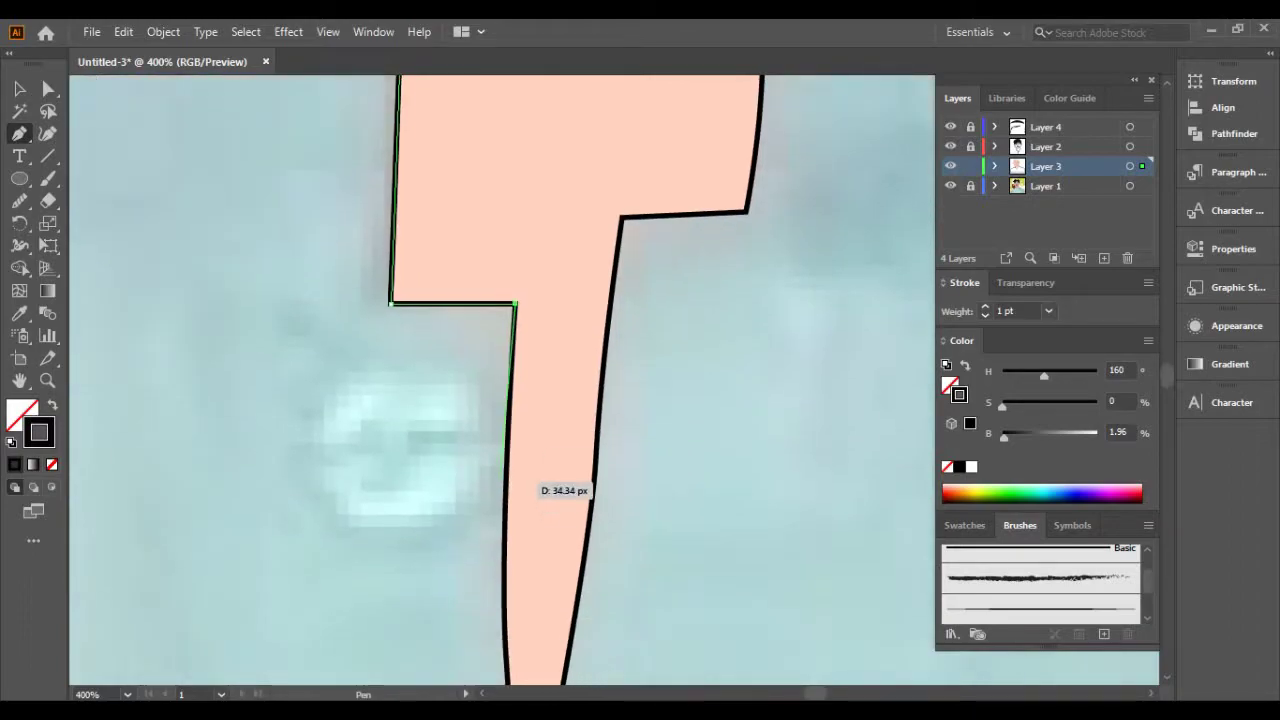
scroll(510, 460, "down", 2)
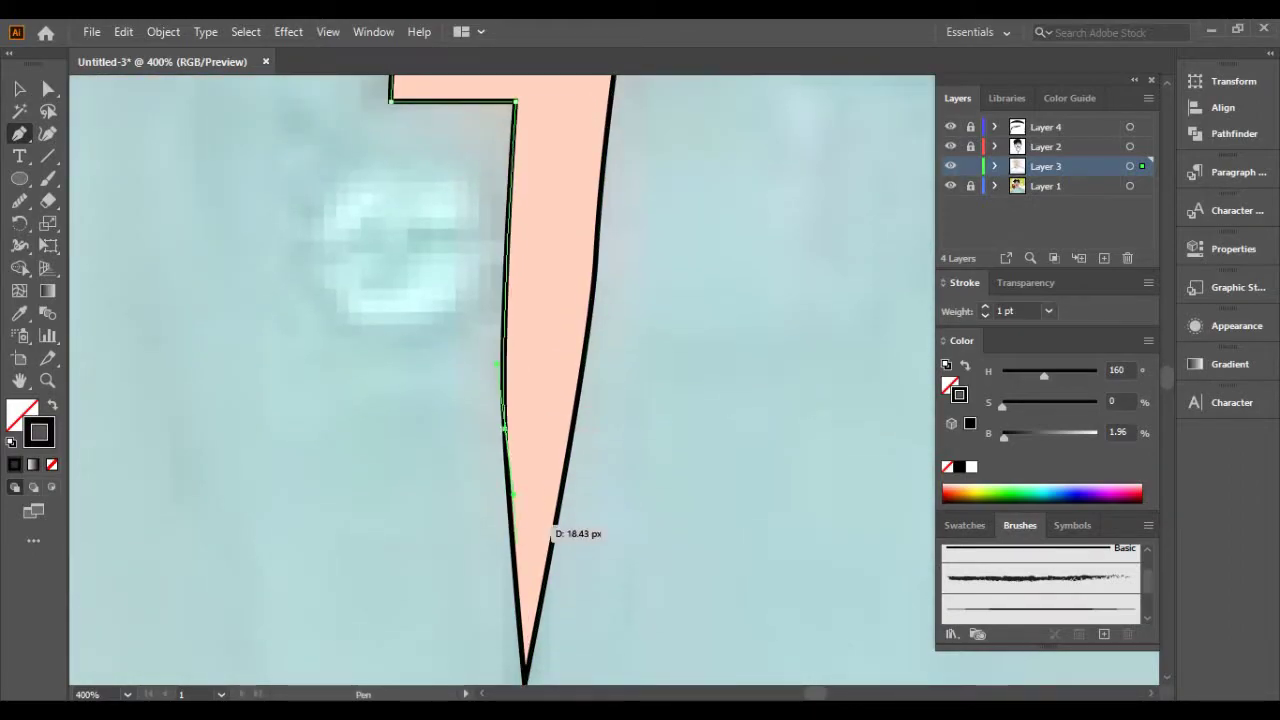
Trace from the collar's bottom tip up its right edge toward the right shoulder.
left_click(526, 682)
left_click(566, 490)
scroll(590, 440, "up", 2)
left_click(596, 405)
scroll(600, 400, "up", 1)
left_click(612, 268)
scroll(610, 280, "right", 2)
scroll(610, 280, "up", 2)
left_click(420, 262)
left_click_drag(557, 330, 600, 420)
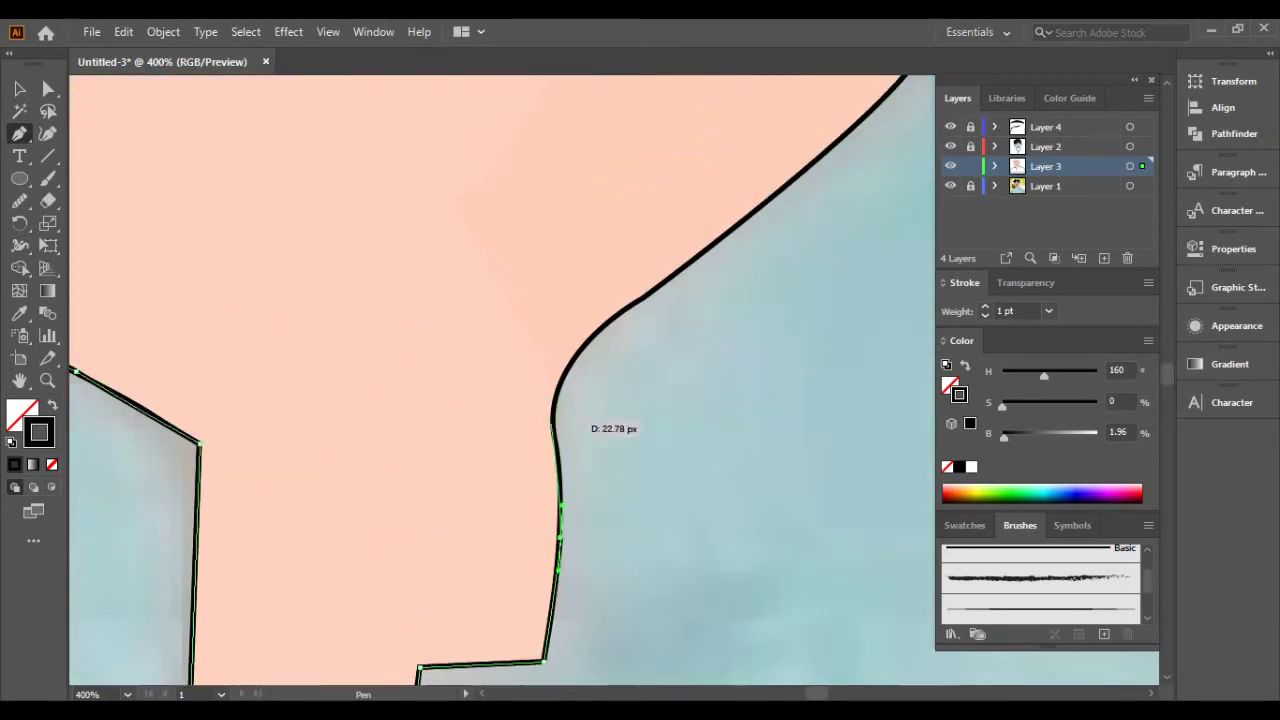
Follow the right shoulder curve to finish the shirt outline, then view the whole artboard.
scroll(600, 420, "right", 3)
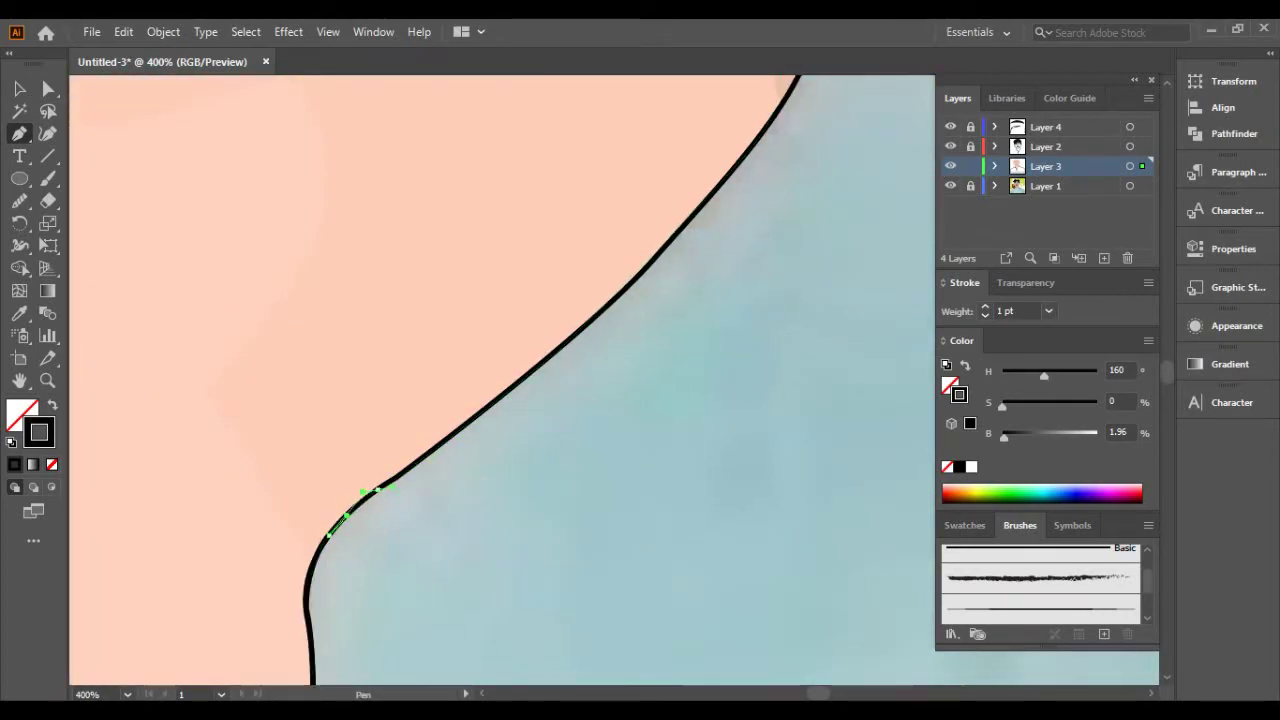
scroll(500, 400, "up", 2)
left_click_drag(415, 432, 445, 427)
left_click(509, 351)
scroll(510, 370, "up", 3)
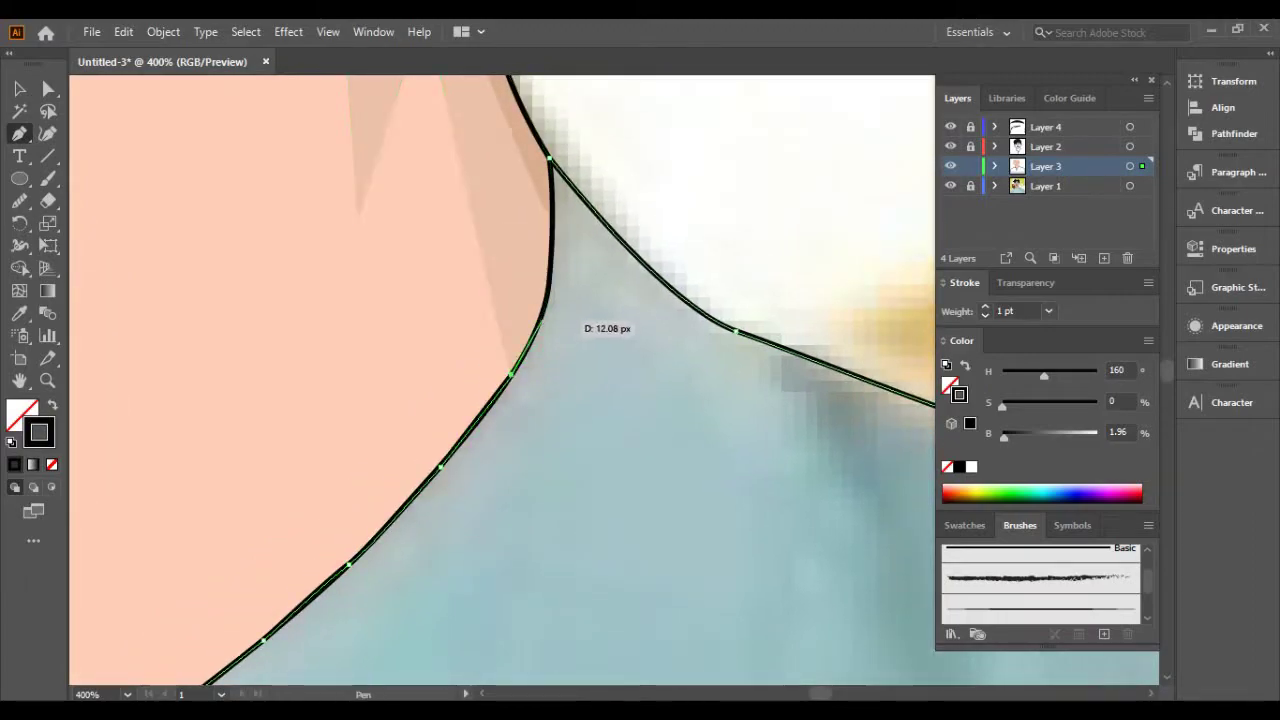
scroll(550, 300, "up", 2)
left_click(549, 316)
key("ctrl+1")
On Layer 4, draw a dark grey-blue shadow sliver inside the collar.
key("i")
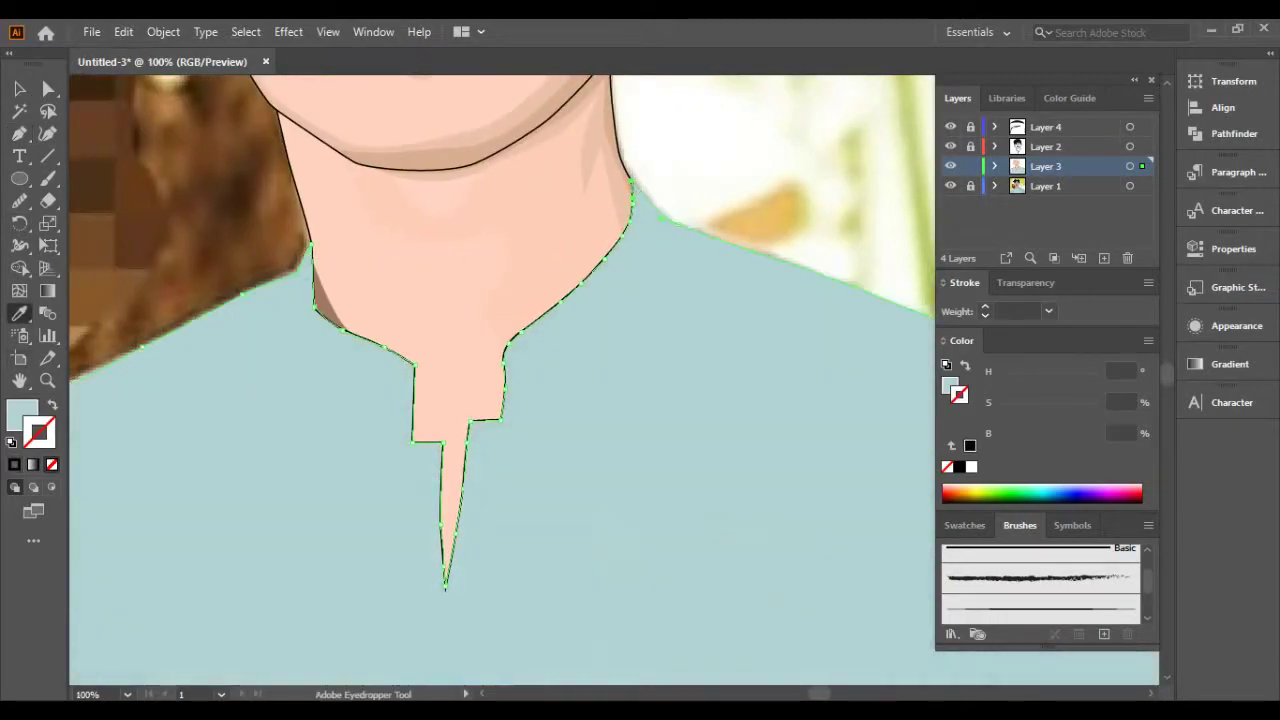
key("ctrl+y")
left_click(1046, 126)
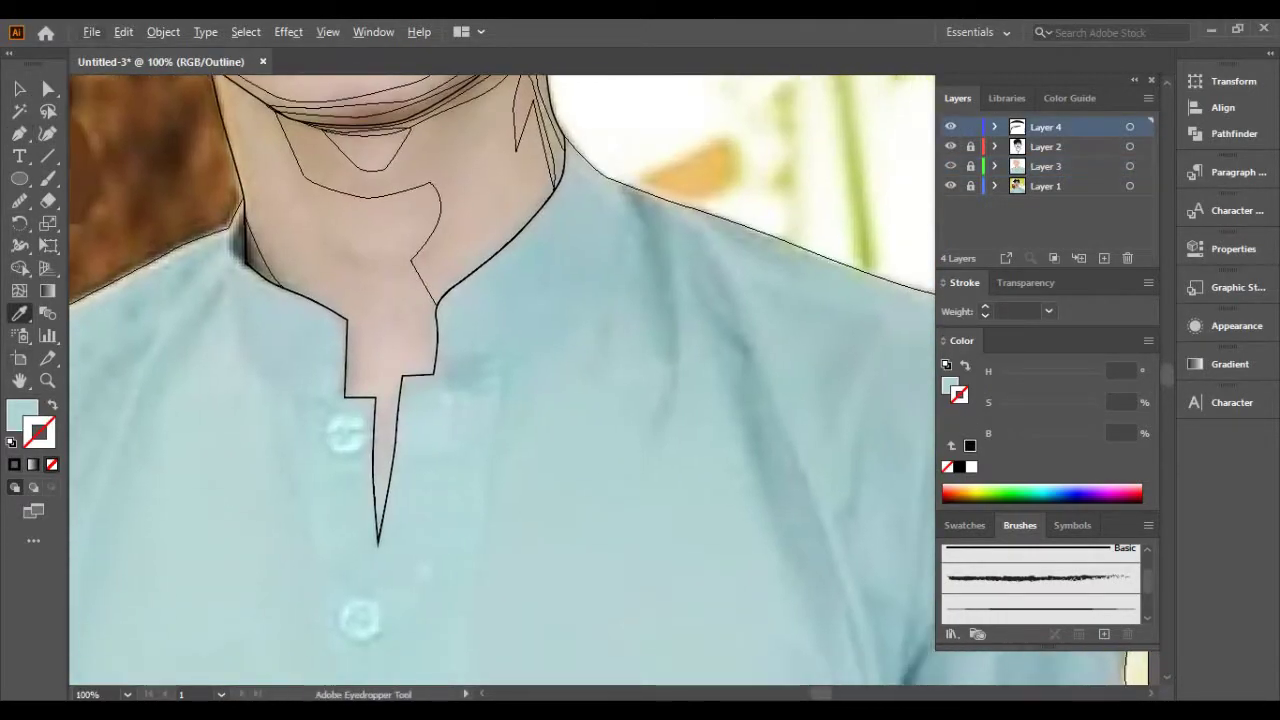
scroll(500, 380, "up", 2)
key("p")
scroll(304, 255, "up", 1)
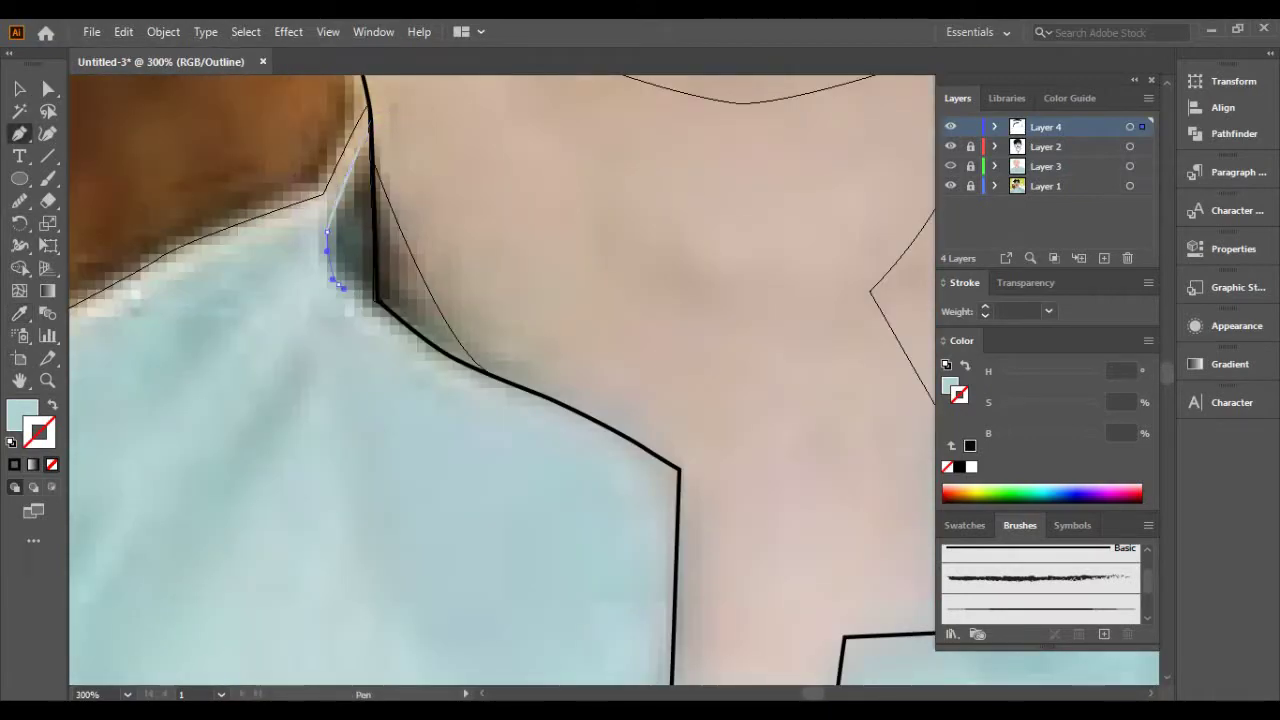
left_click(398, 318)
key("shift+x")
left_click(370, 121)
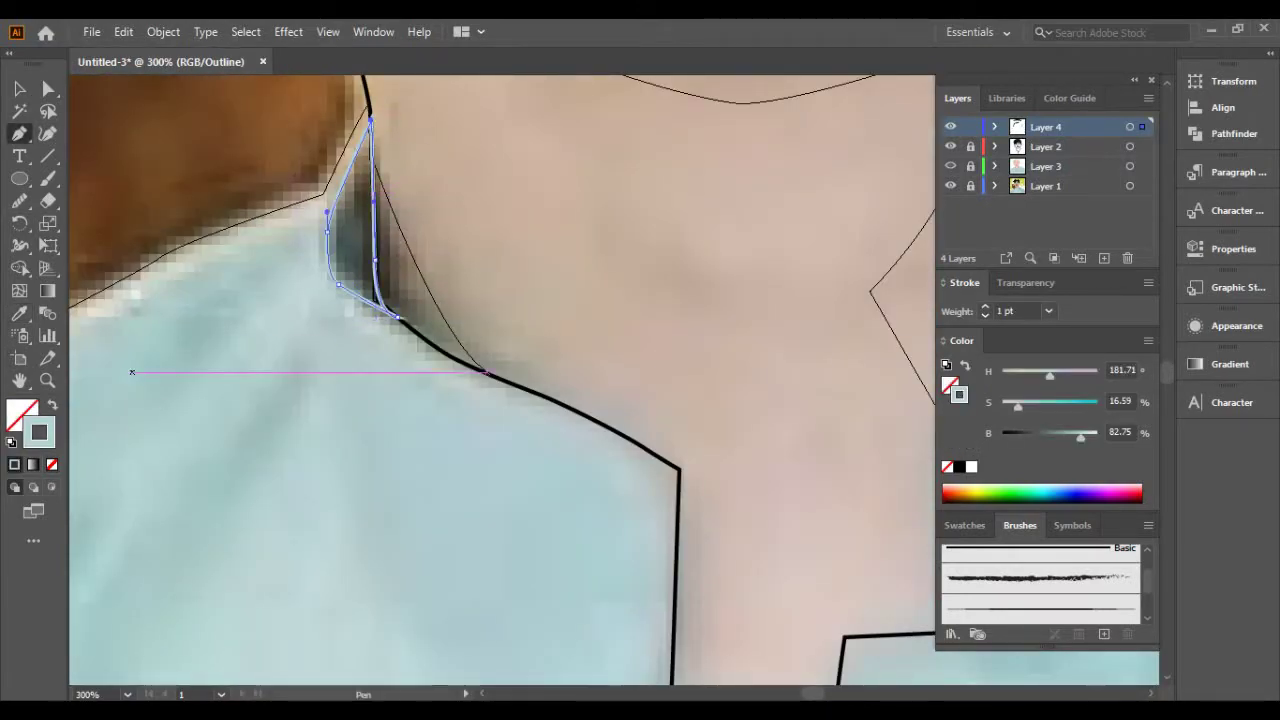
key("shift+x")
key("i")
left_click(350, 250)
key("ctrl+y")
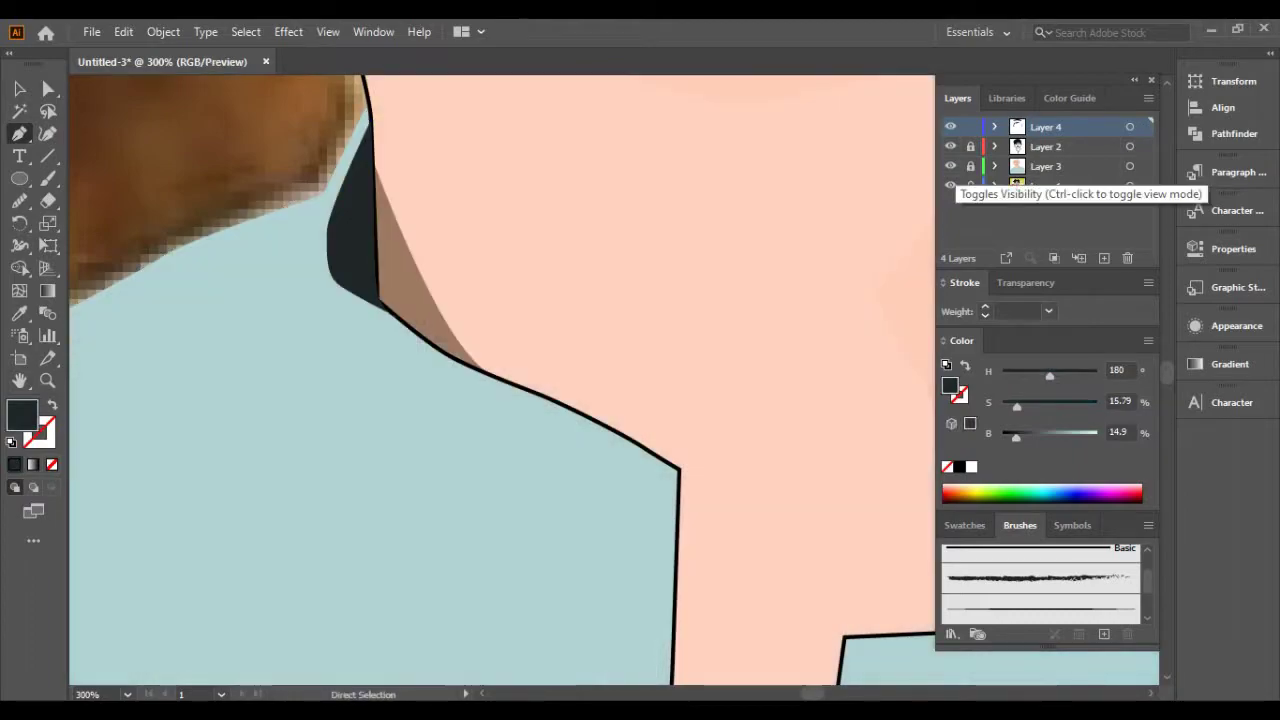
scroll(460, 213, "down", 2)
scroll(460, 213, "up", 1)
Outline the left collar flap down the shirt placket, closing it with a curved top.
key("ctrl+y")
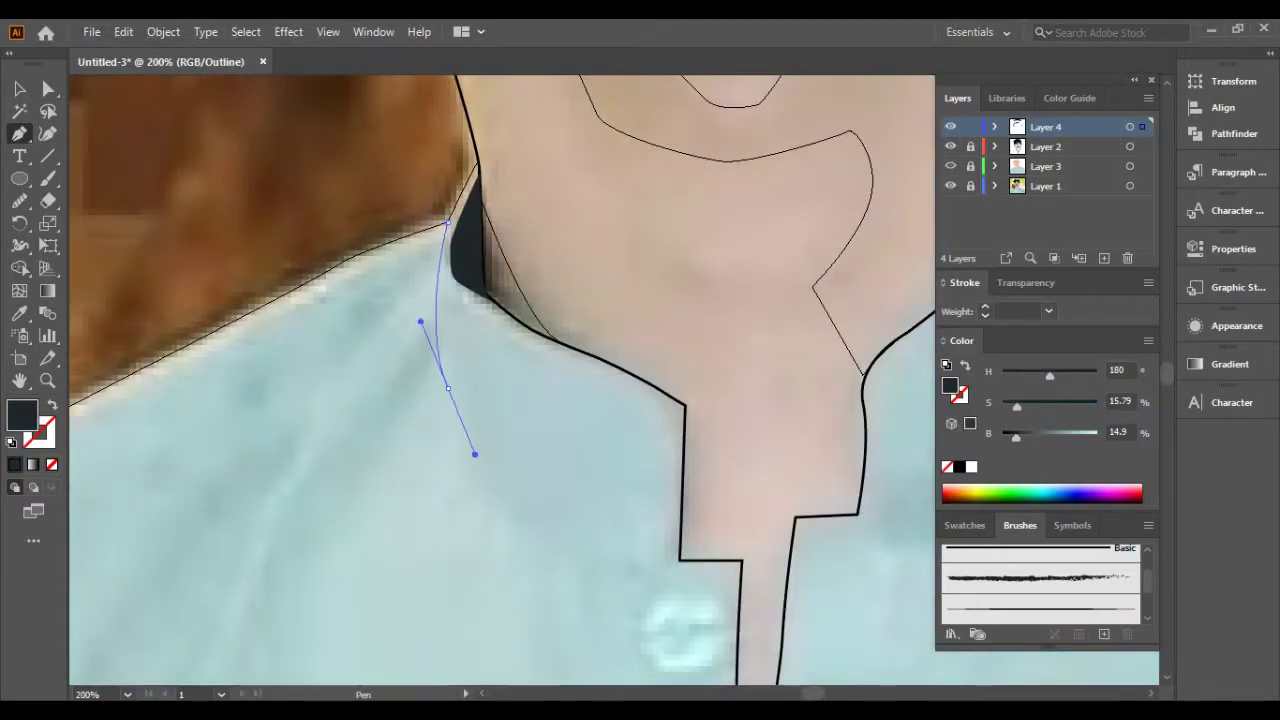
scroll(475, 454, "down", 2)
scroll(555, 408, "up", 1)
left_click_drag(515, 384, 555, 408)
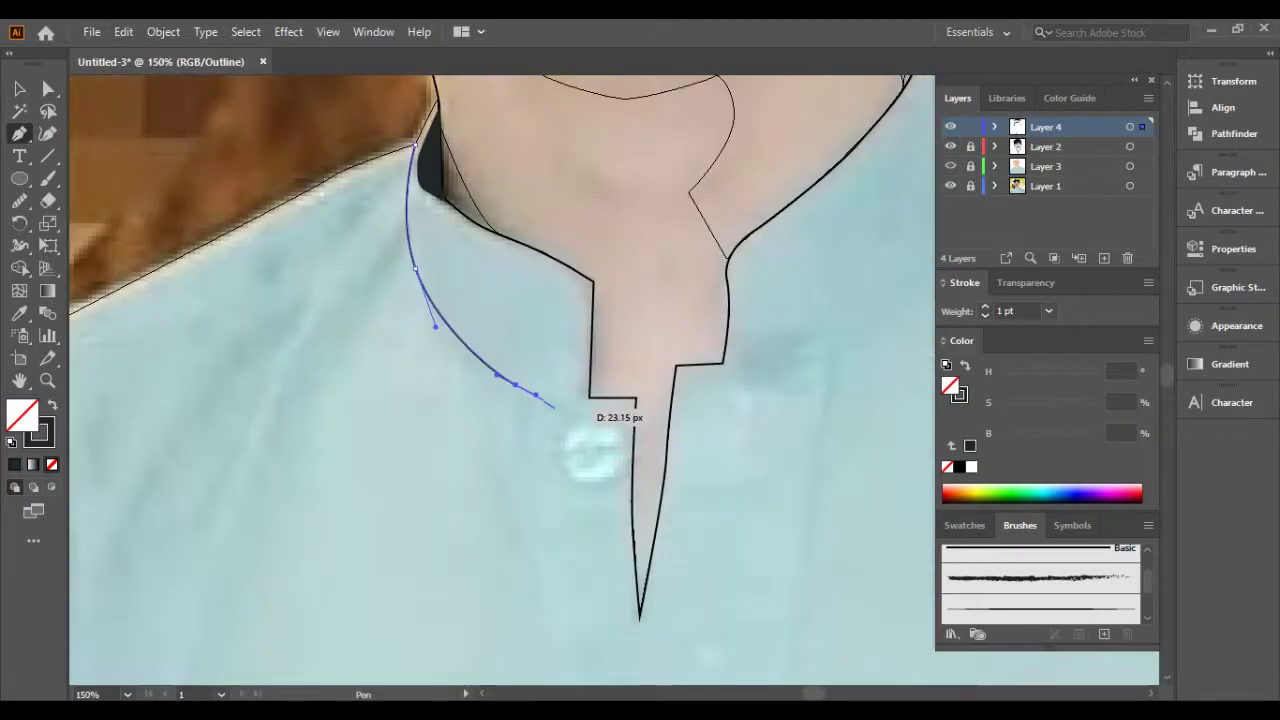
left_click(555, 408)
scroll(580, 450, "down", 5)
left_click(594, 551)
scroll(594, 551, "down", 1)
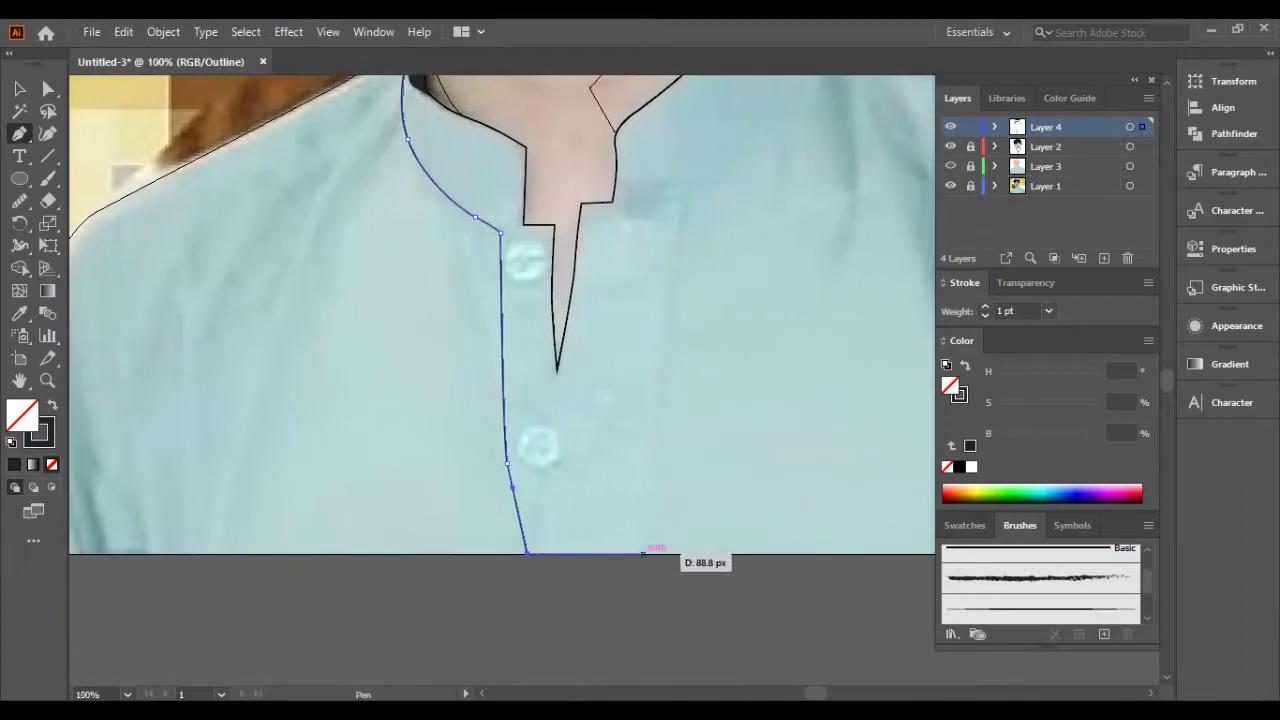
left_click(643, 552)
scroll(666, 317, "up", 1)
scroll(500, 297, "up", 1)
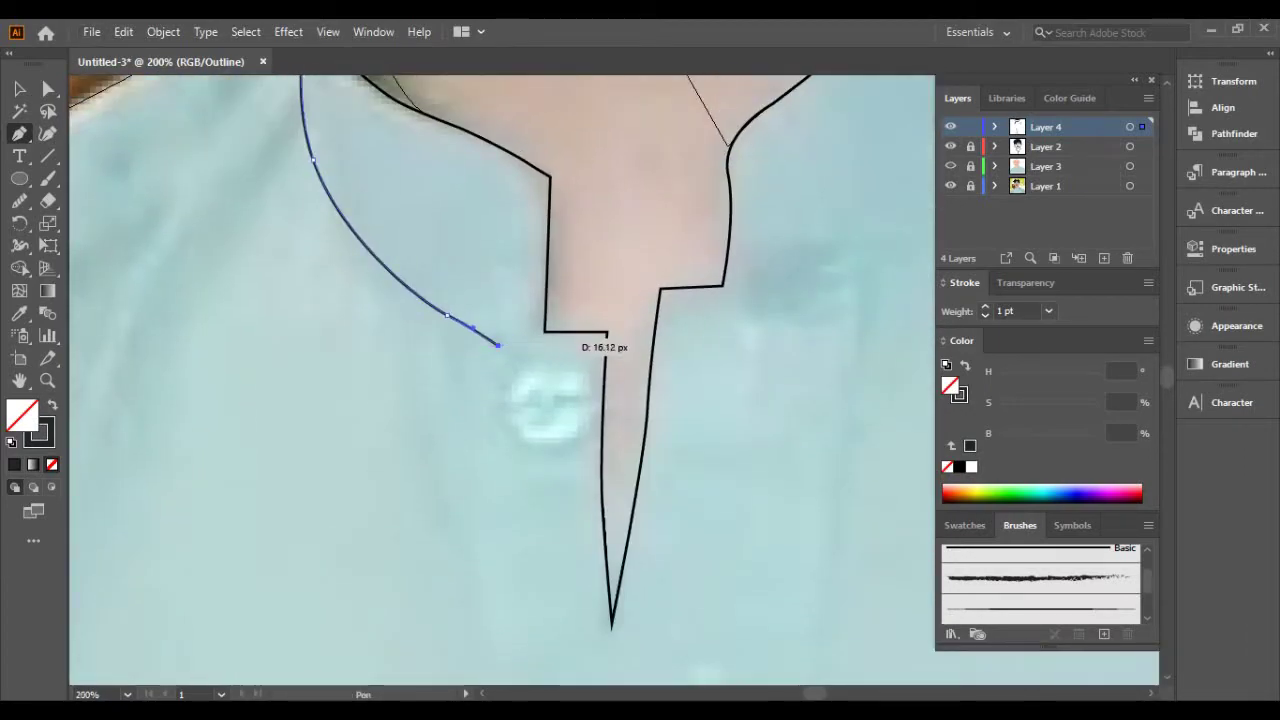
scroll(510, 420, "down", 1)
scroll(530, 407, "up", 3)
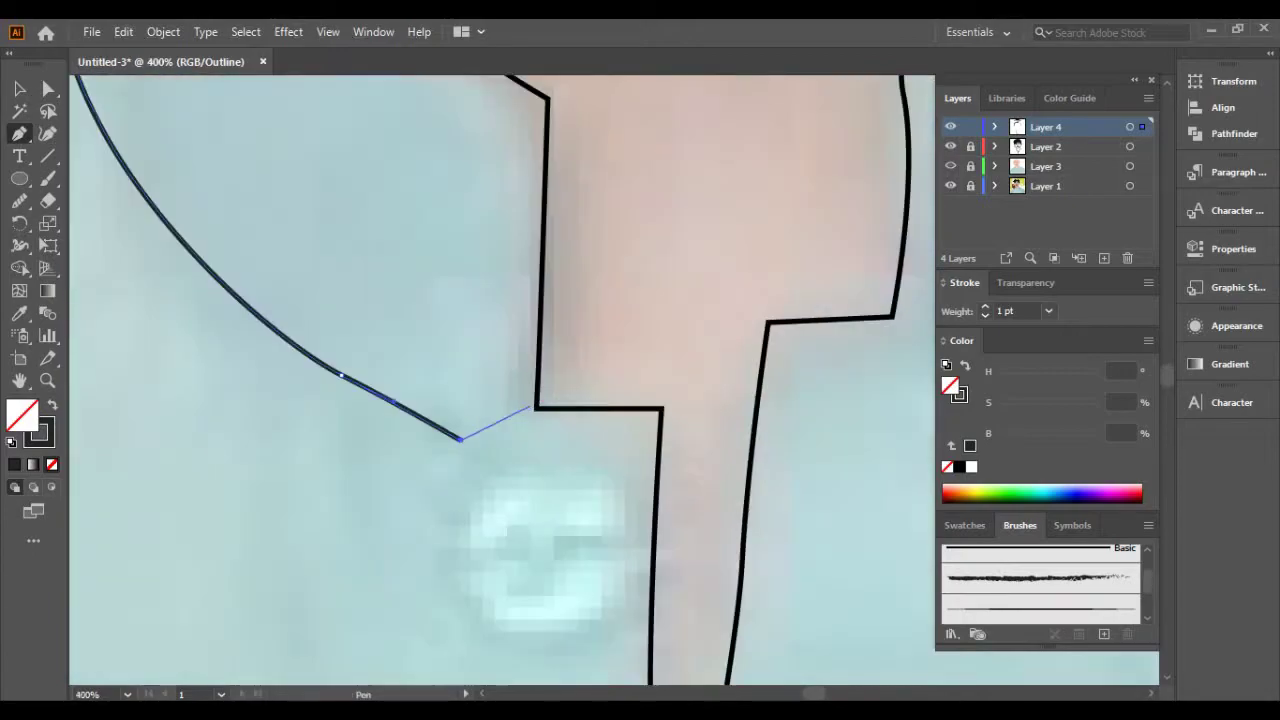
scroll(538, 385, "down", 3)
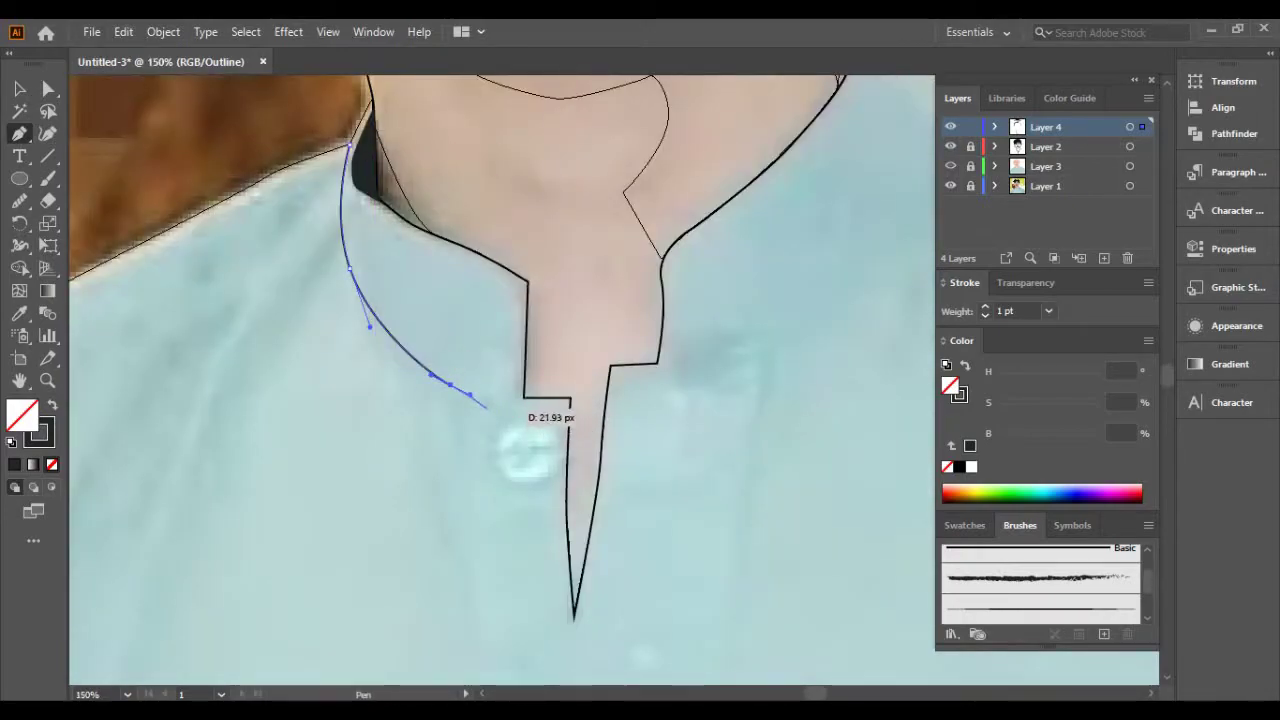
scroll(530, 310, "up", 2)
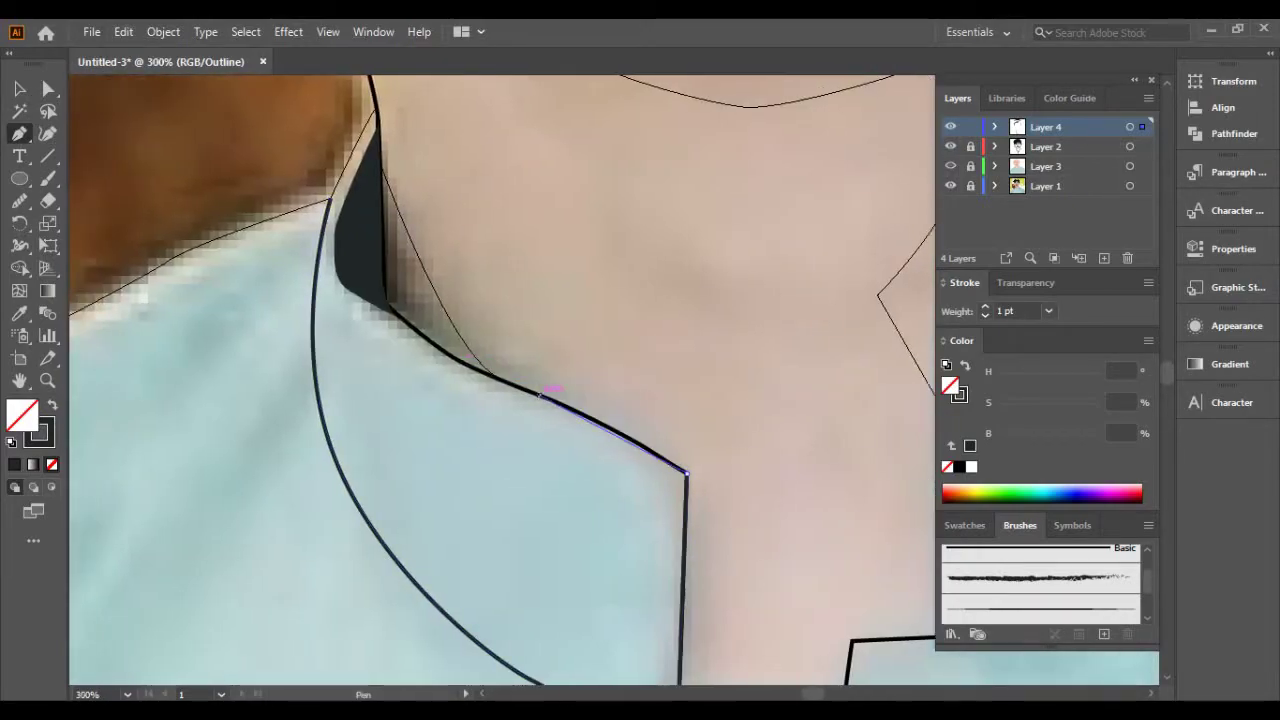
left_click_drag(378, 130, 408, 125)
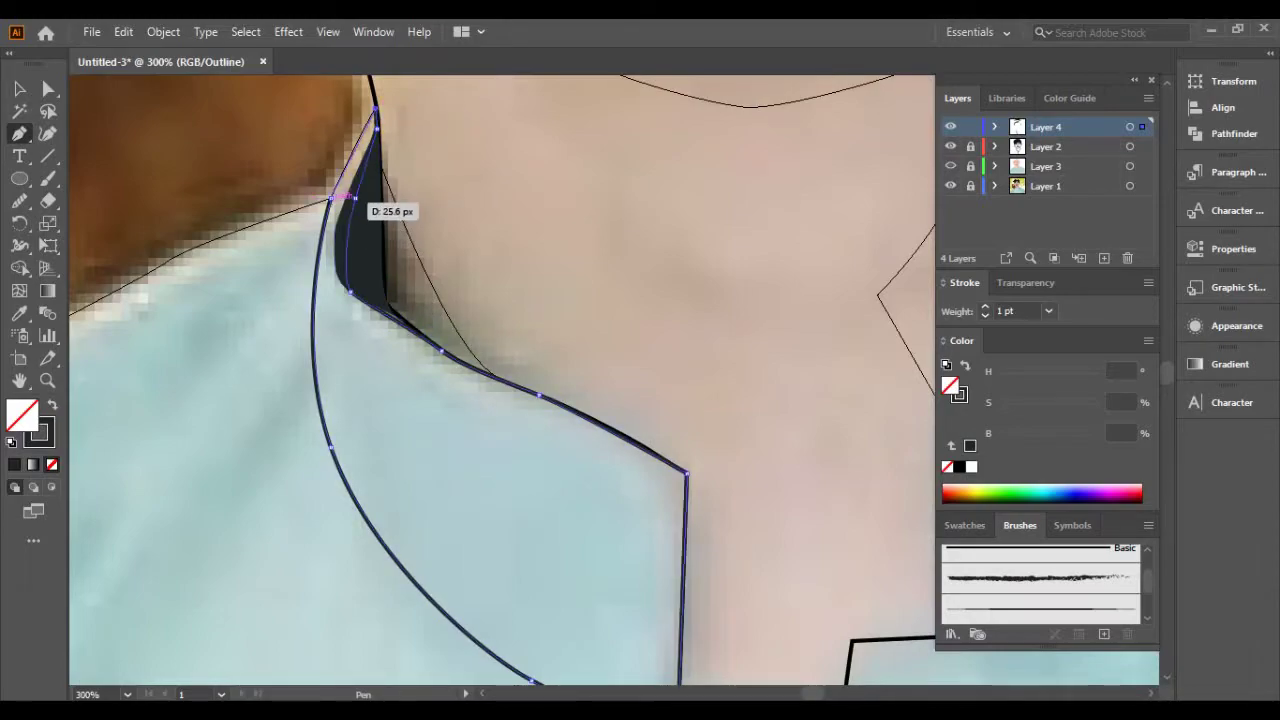
Fill the left collar flap with pale shirt blue sampled using the Eyedropper.
key("i")
key("ctrl+y")
scroll(500, 380, "down", 2)
scroll(500, 380, "down", 1)
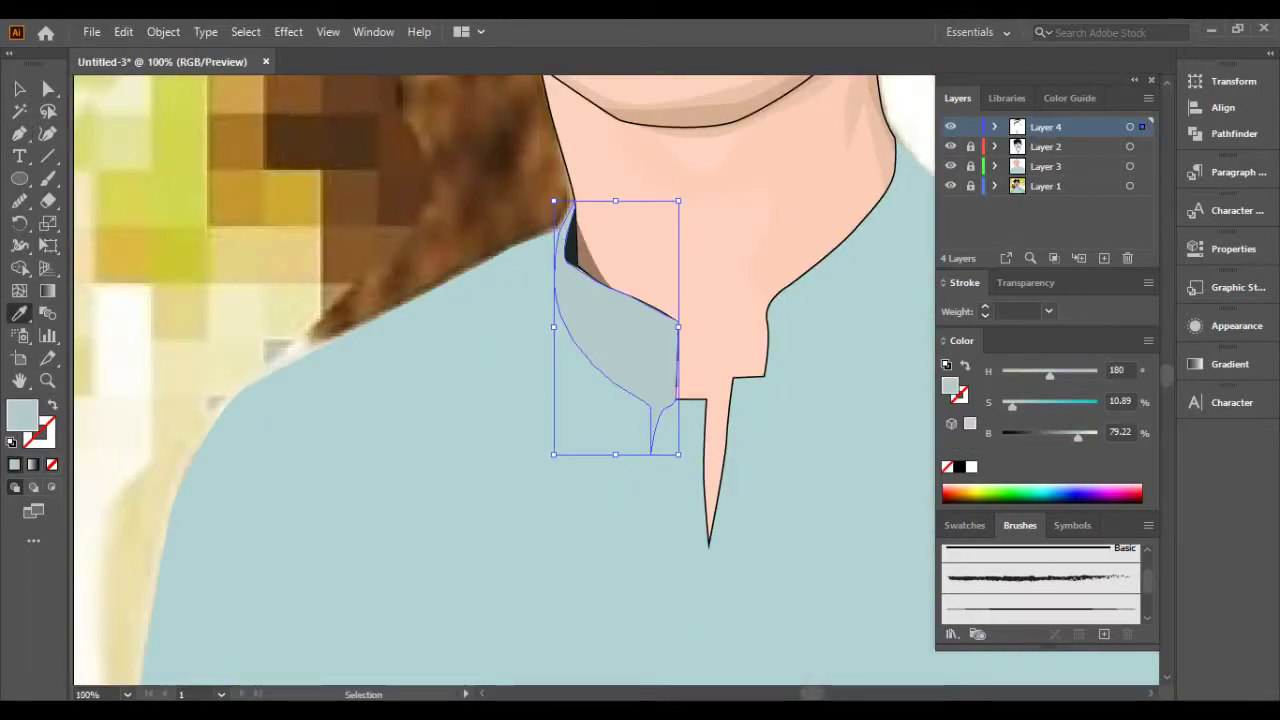
left_click(470, 470)
scroll(500, 380, "down", 1)
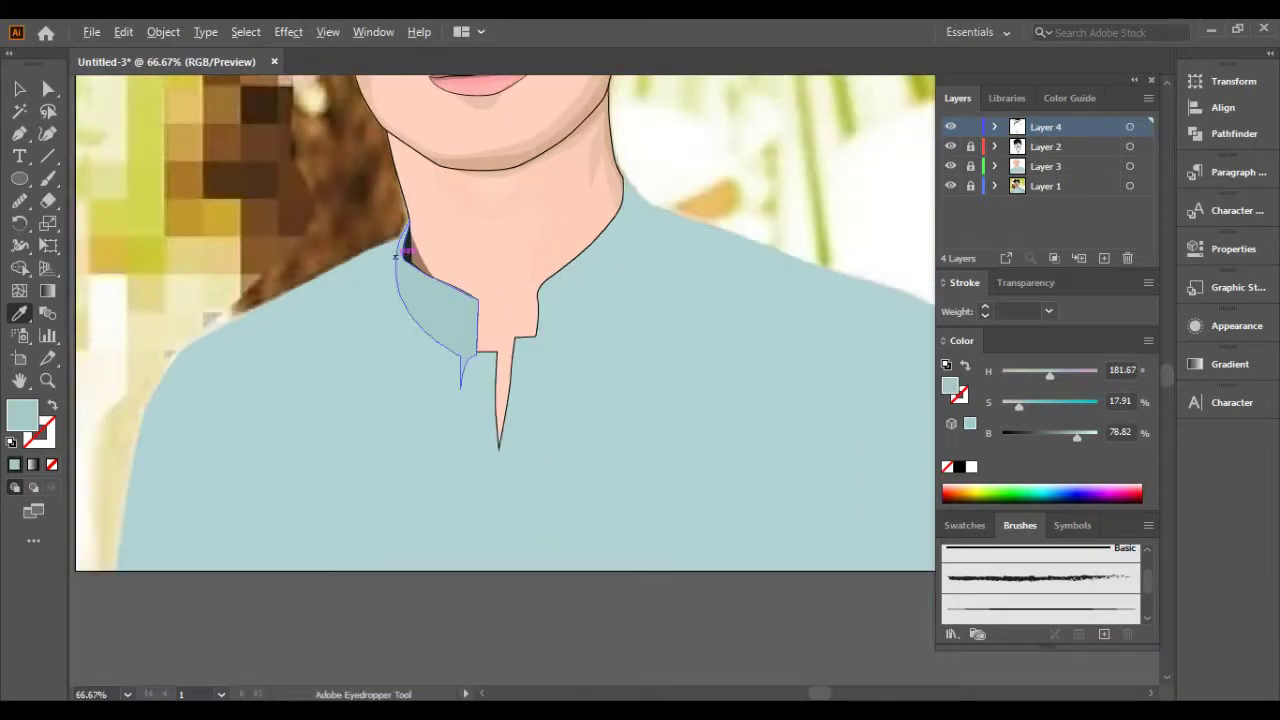
In Outline mode, start the right collar flap at the neckline, curving along the shoulder.
key("ctrl+shift+a")
key("ctrl+y")
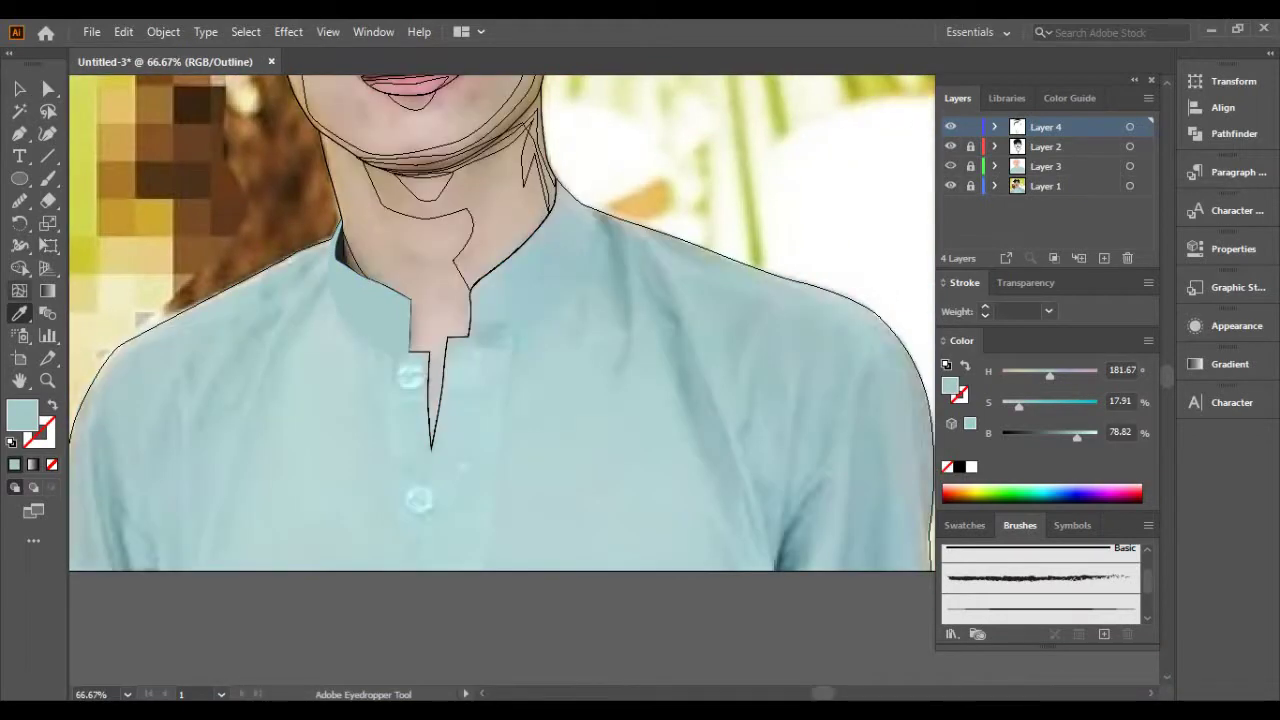
key("p")
mouse_move(1045, 127)
left_mouse_down()
mouse_move(1045, 156)
mouse_move(1045, 124)
left_mouse_up()
scroll(500, 360, "up", 1)
scroll(480, 300, "up", 1)
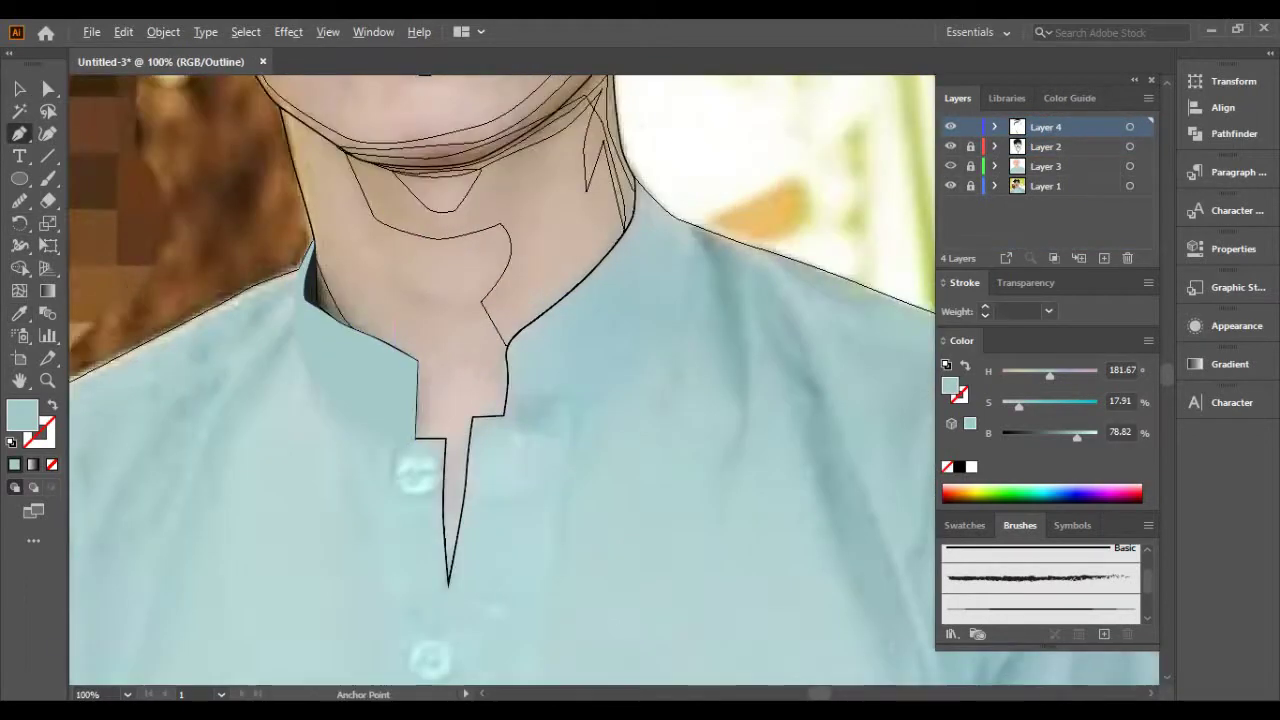
scroll(480, 300, "up", 1)
scroll(480, 290, "up", 1)
left_click(420, 205)
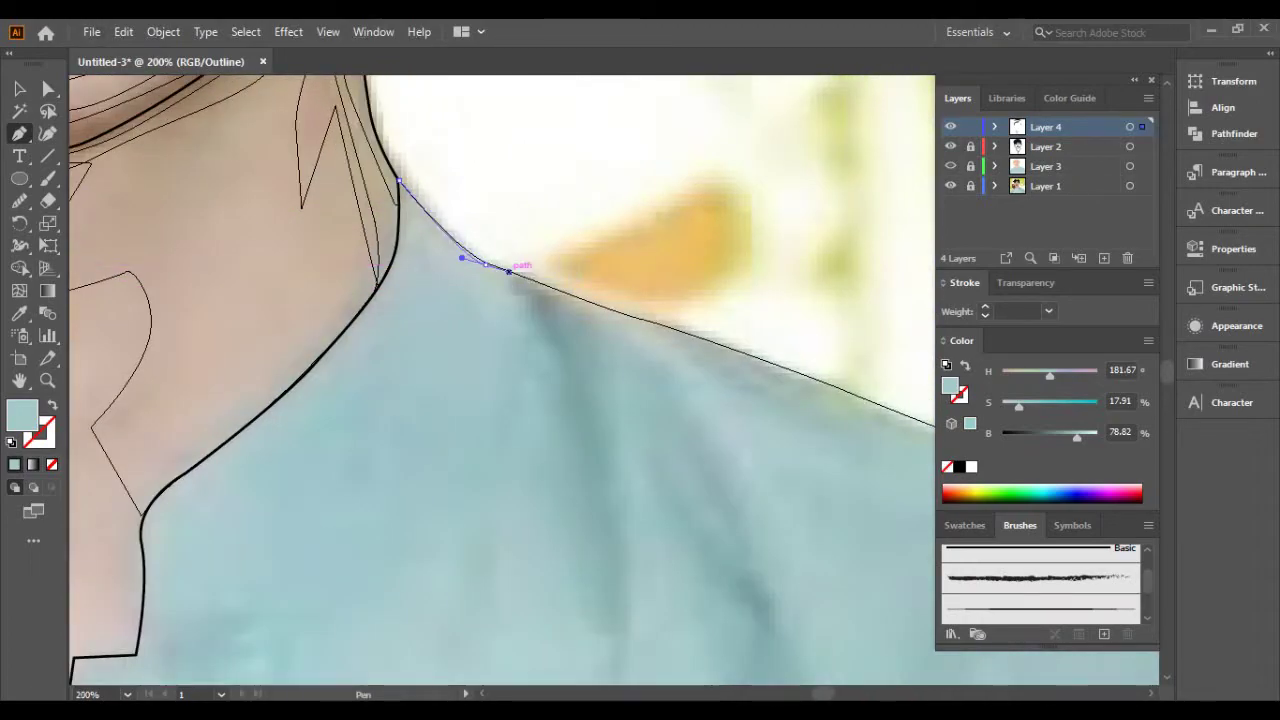
left_click_drag(490, 267, 510, 275)
left_click_drag(395, 497, 333, 463)
Finish the right collar flap up the collar line, close it, and give it a light-blue fill.
scroll(333, 463, "down", 2)
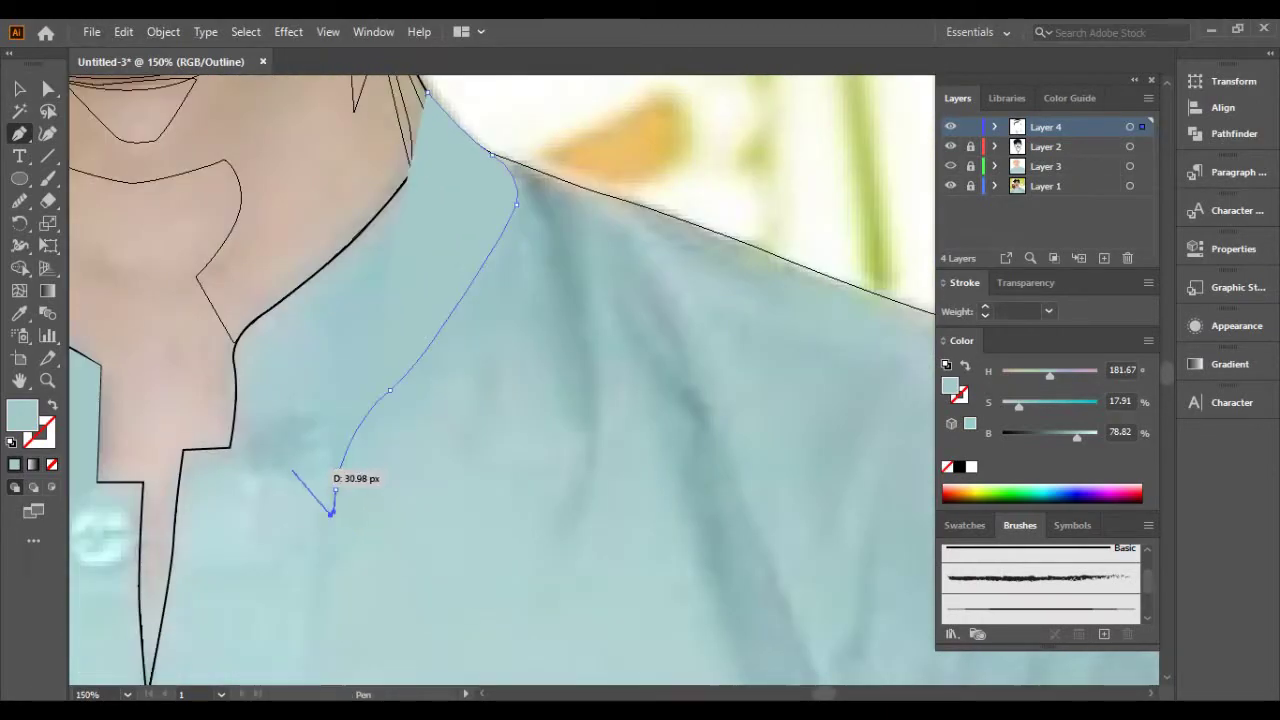
left_click(230, 447)
scroll(240, 430, "up", 2)
left_click(238, 415)
left_click(234, 342)
left_click_drag(271, 274, 297, 264)
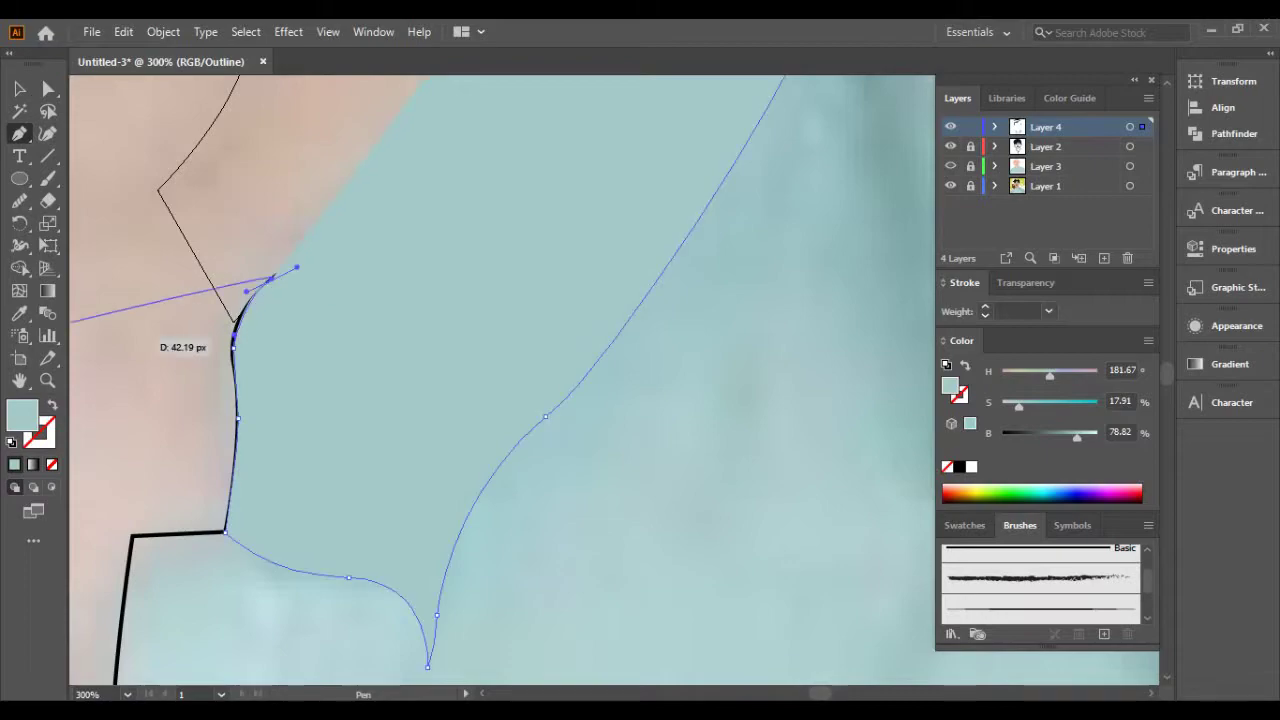
scroll(308, 320, "up", 2)
scroll(308, 320, "up", 2)
scroll(271, 434, "up", 2)
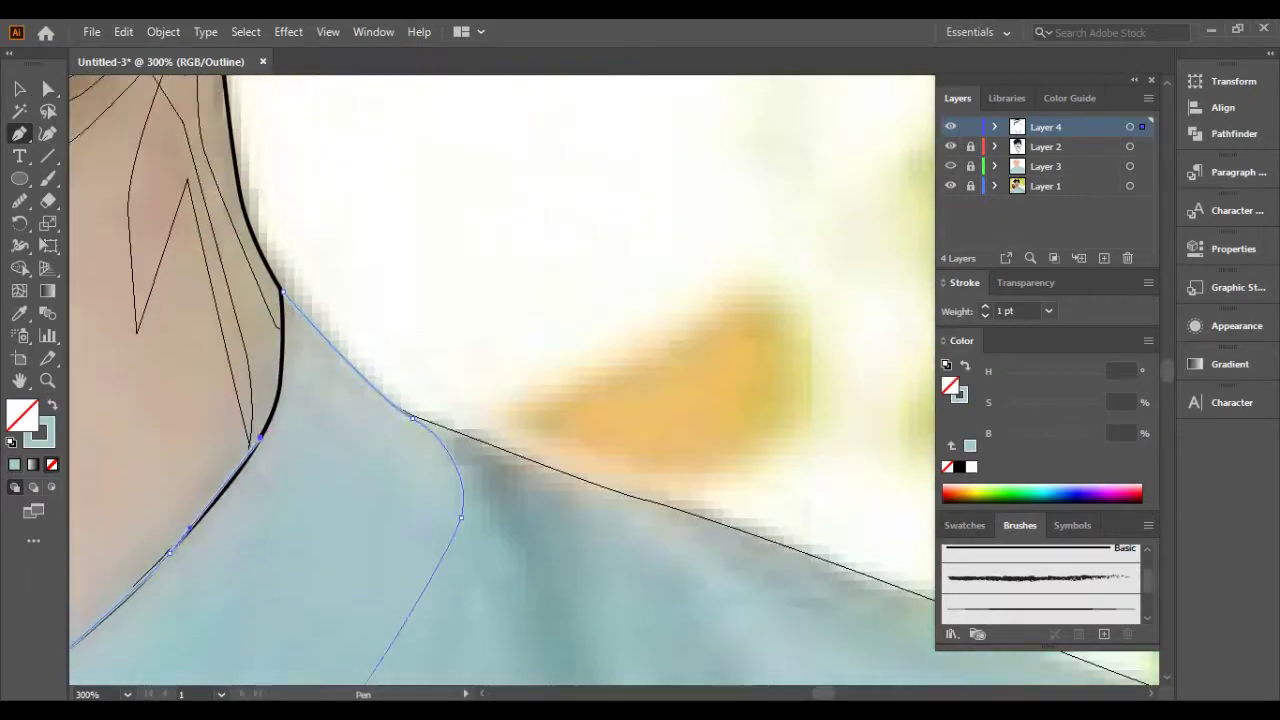
left_click(298, 255)
key("ctrl+y")
key("shift+x")
key("ctrl+1")
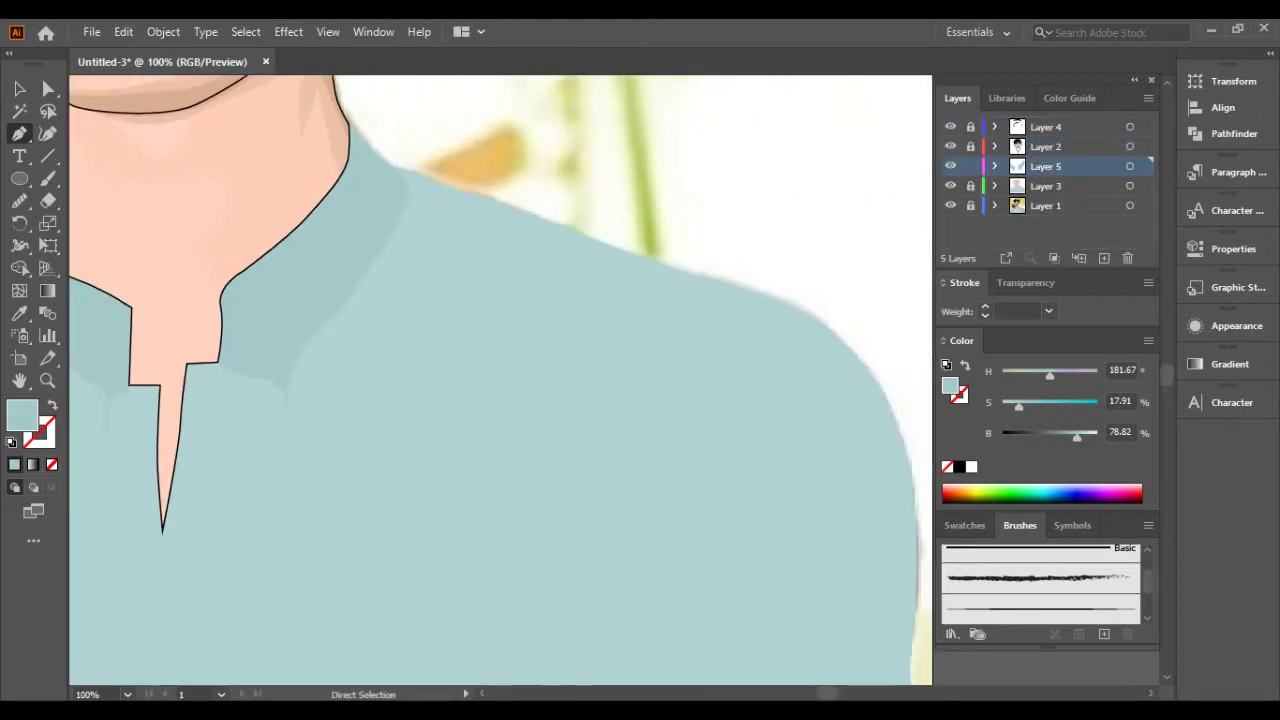
Trace a long fold shape along the right shoulder near the collar with the Pen tool.
key("ctrl+plus")
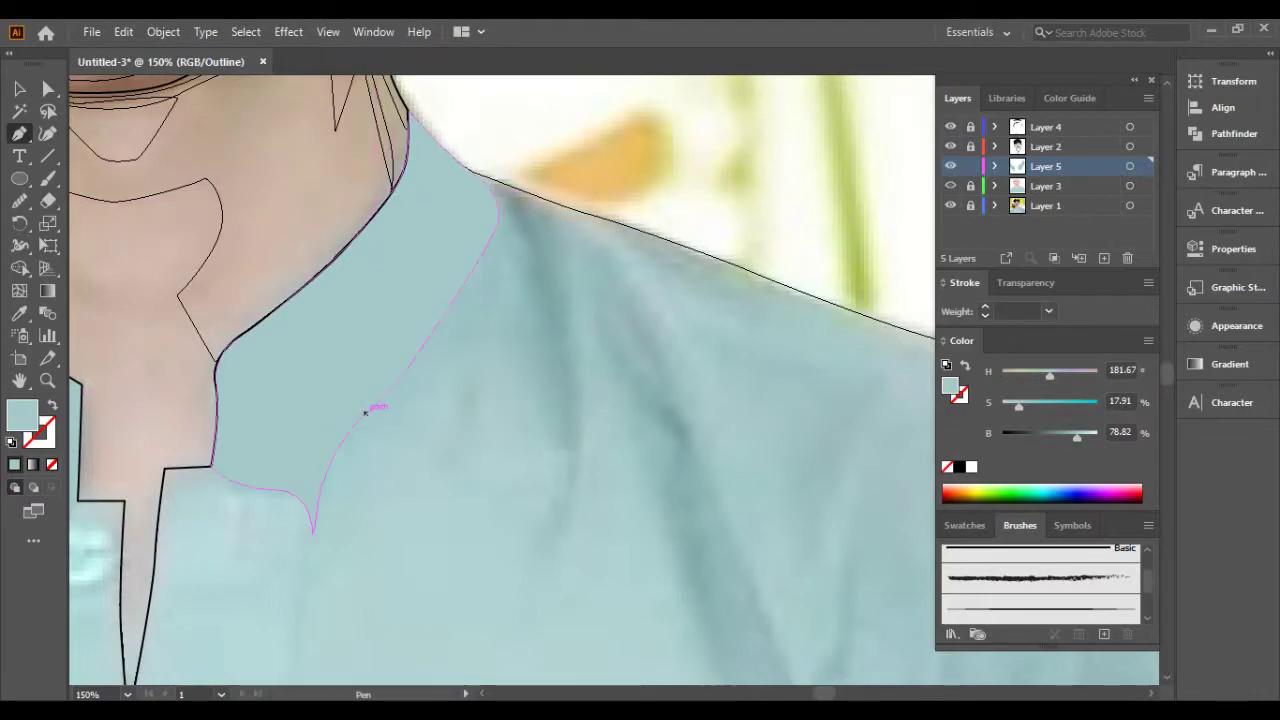
left_click(516, 339)
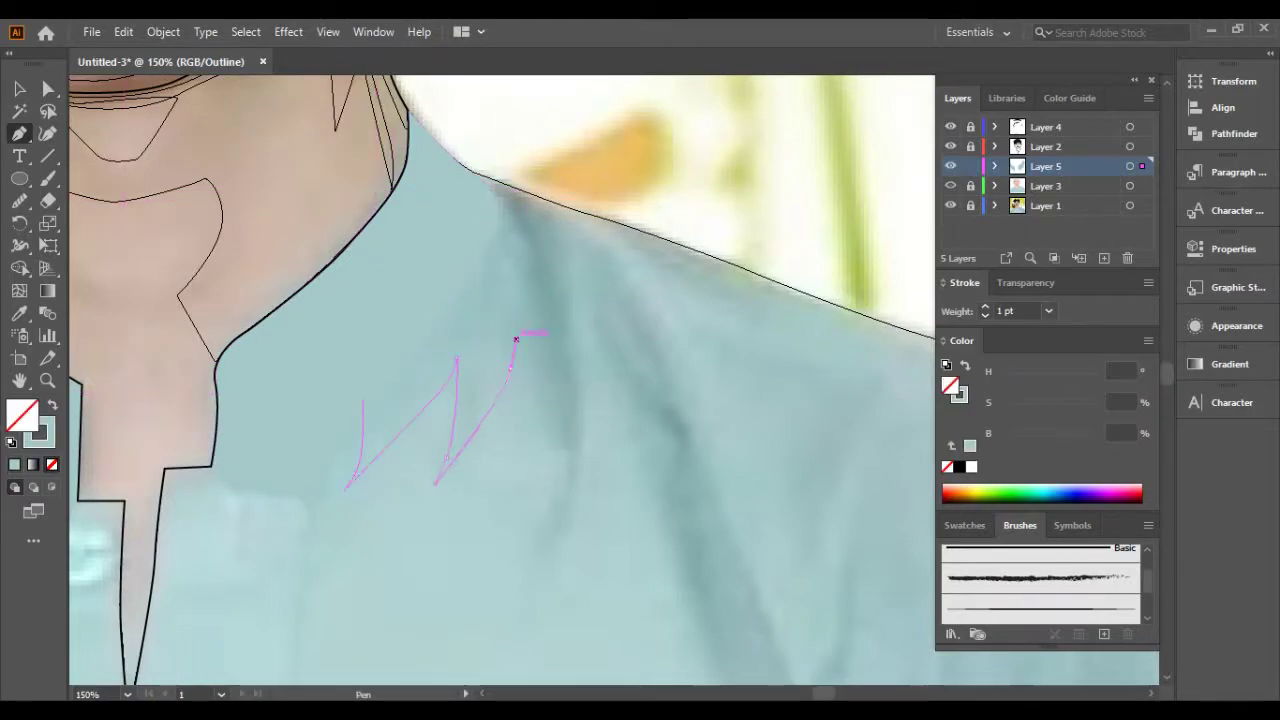
left_click_drag(529, 496, 439, 384)
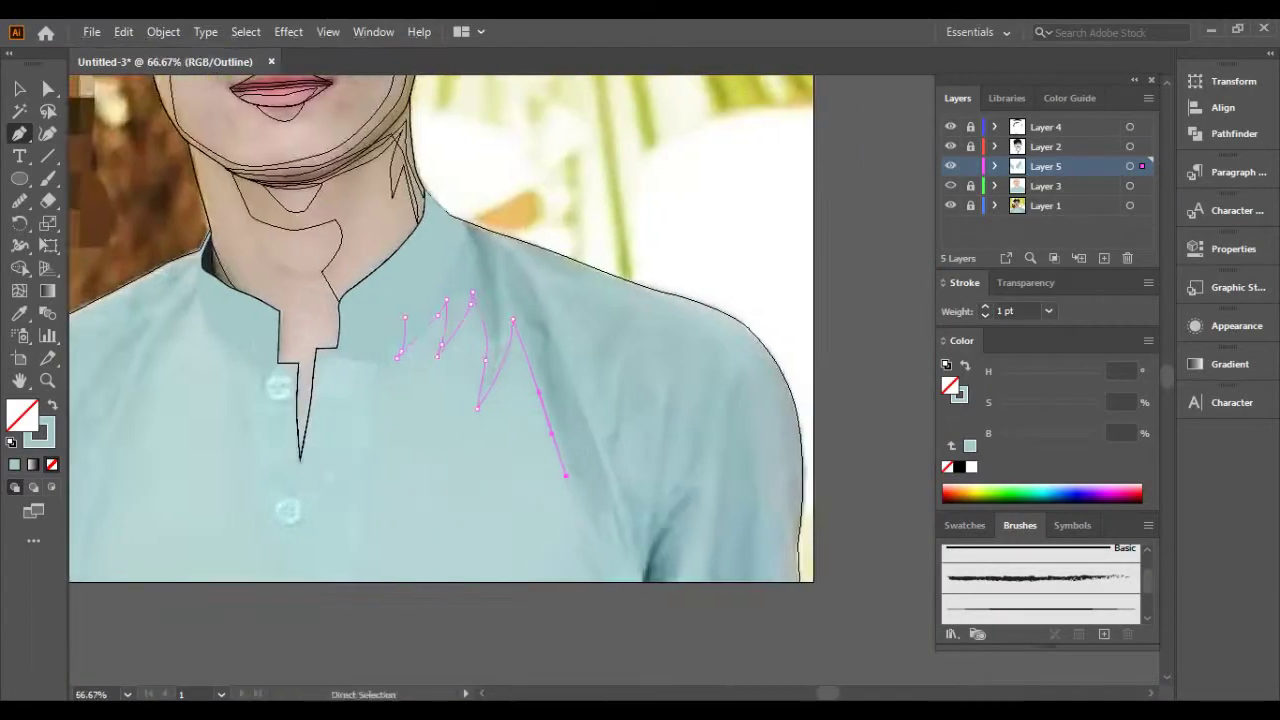
left_click_drag(522, 397, 585, 399)
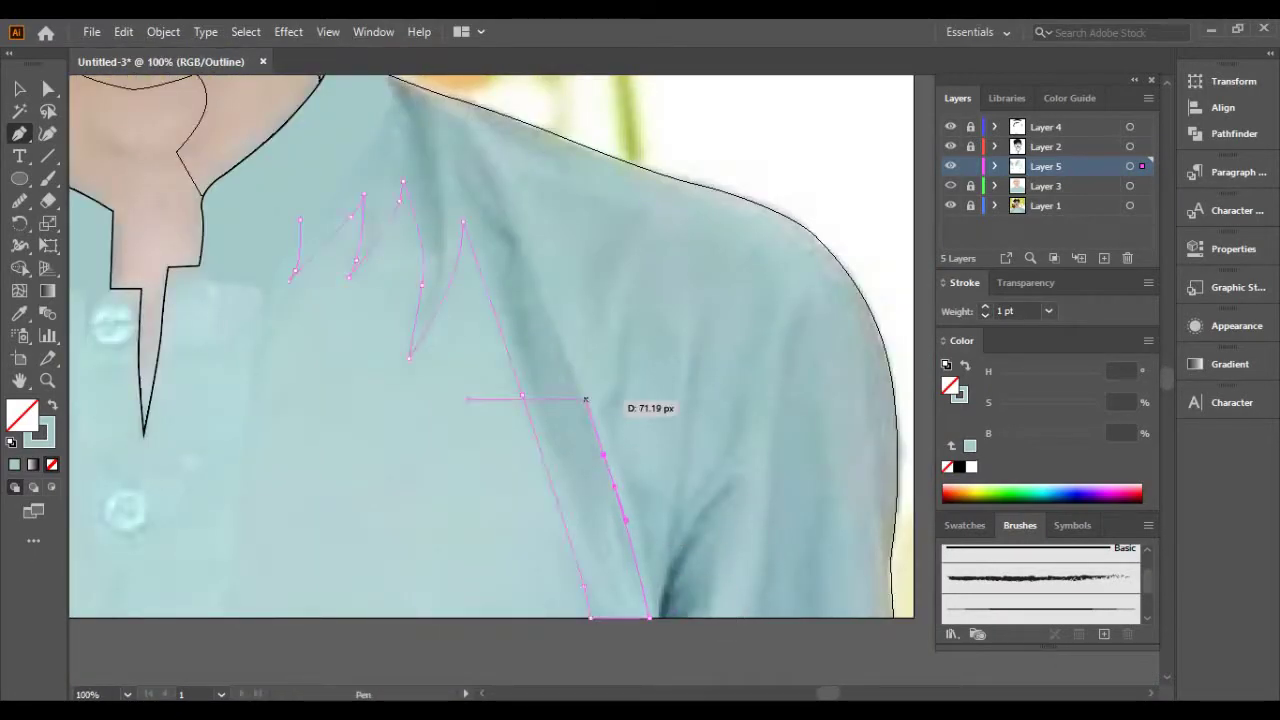
left_click(597, 351)
mouse_move(702, 196)
left_mouse_down()
mouse_move(613, 241)
mouse_move(591, 284)
left_mouse_up()
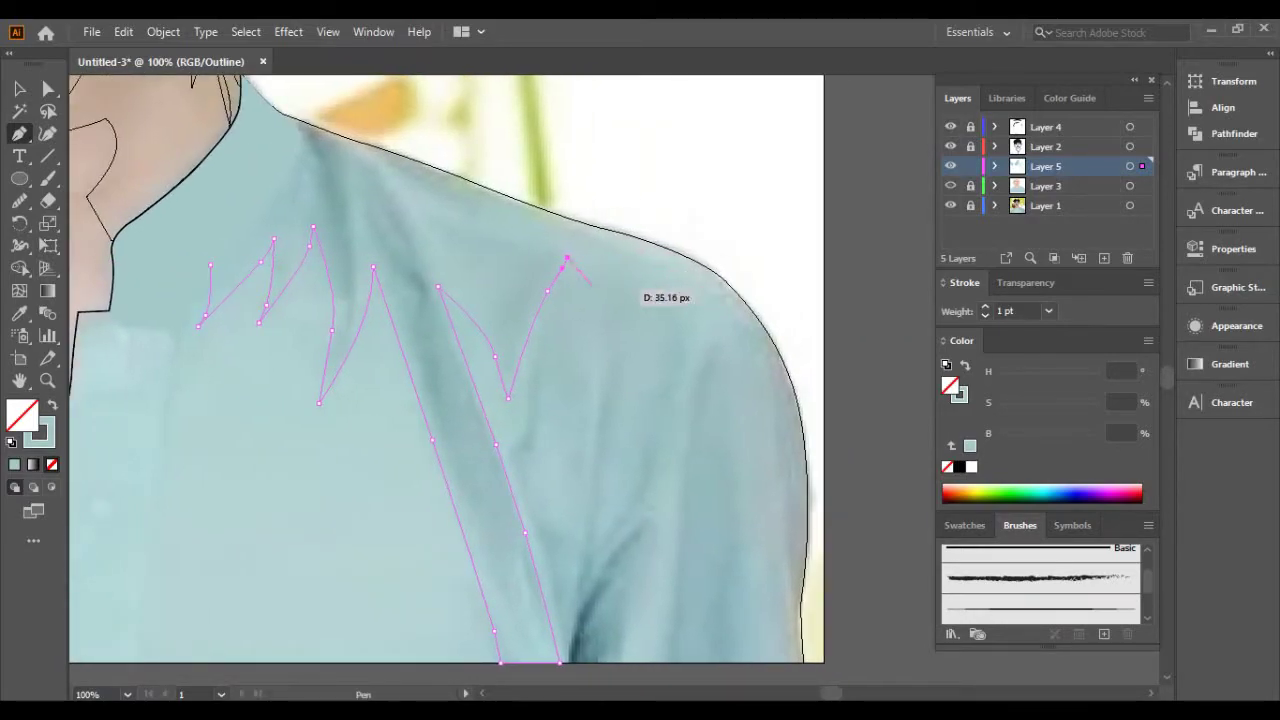
scroll(437, 212, "up", 1)
left_click(666, 328)
left_click(592, 357)
left_click_drag(572, 398, 550, 390)
left_click_drag(437, 224, 510, 246)
left_click_drag(399, 170, 345, 152)
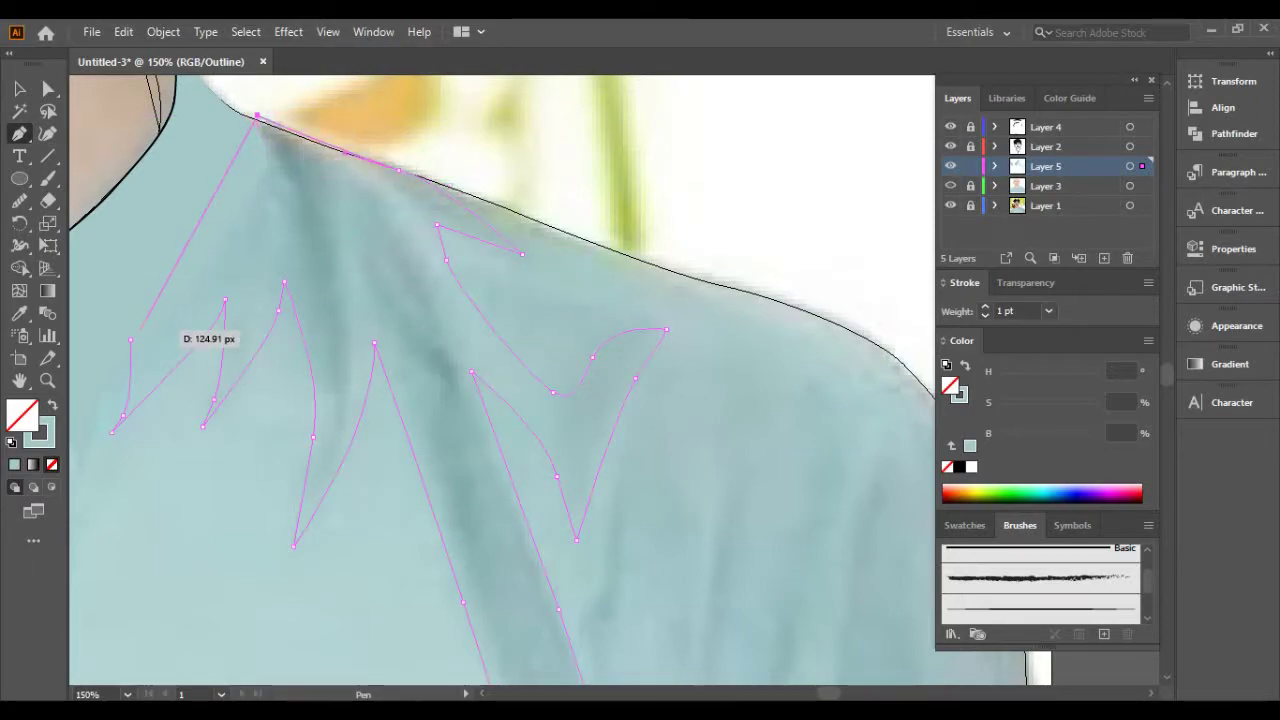
scroll(376, 317, "left", 2)
Preview the new fold shapes filled and select them to check them.
key("ctrl+y")
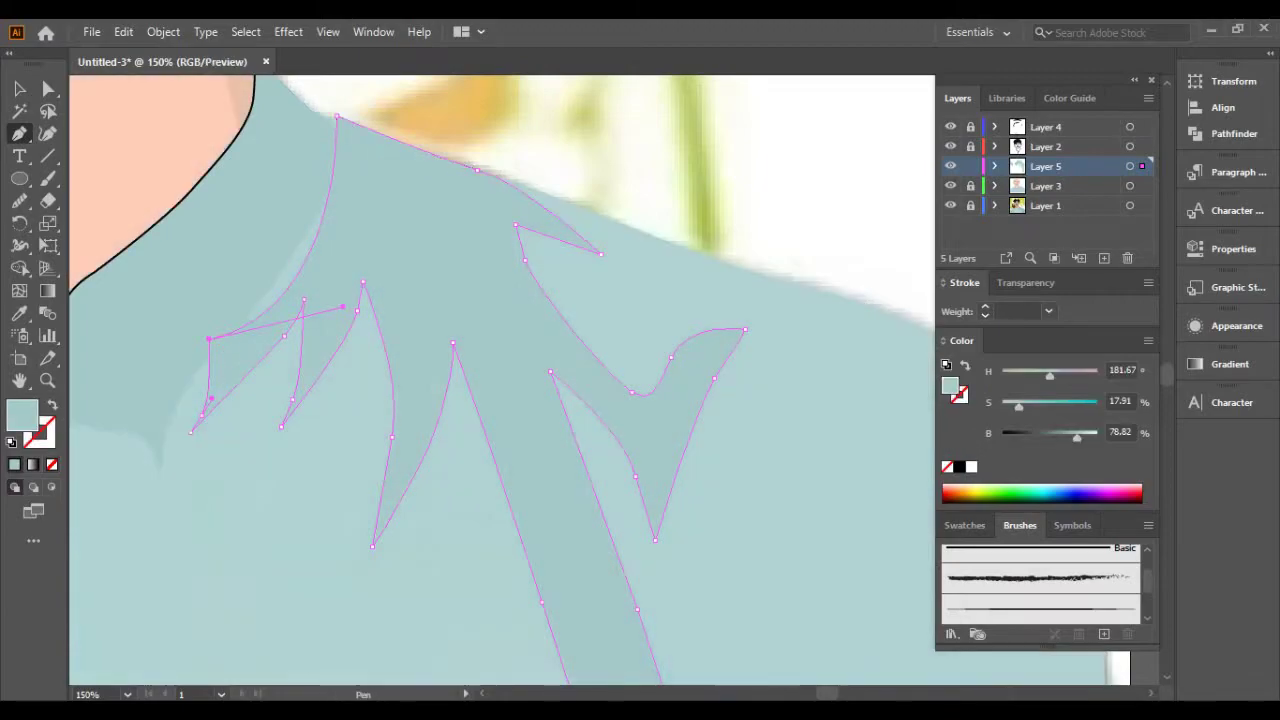
key("v")
key("ctrl+a")
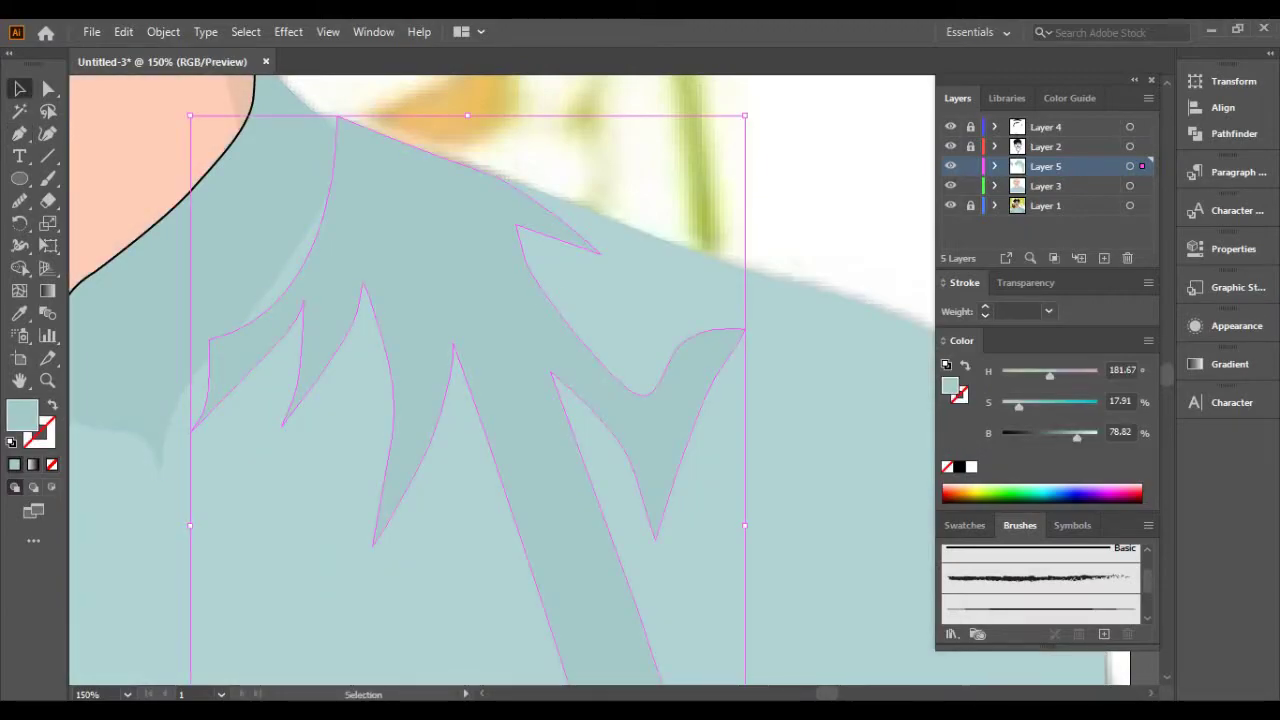
left_click(19, 267)
key("ctrl+minus")
key("ctrl+minus")
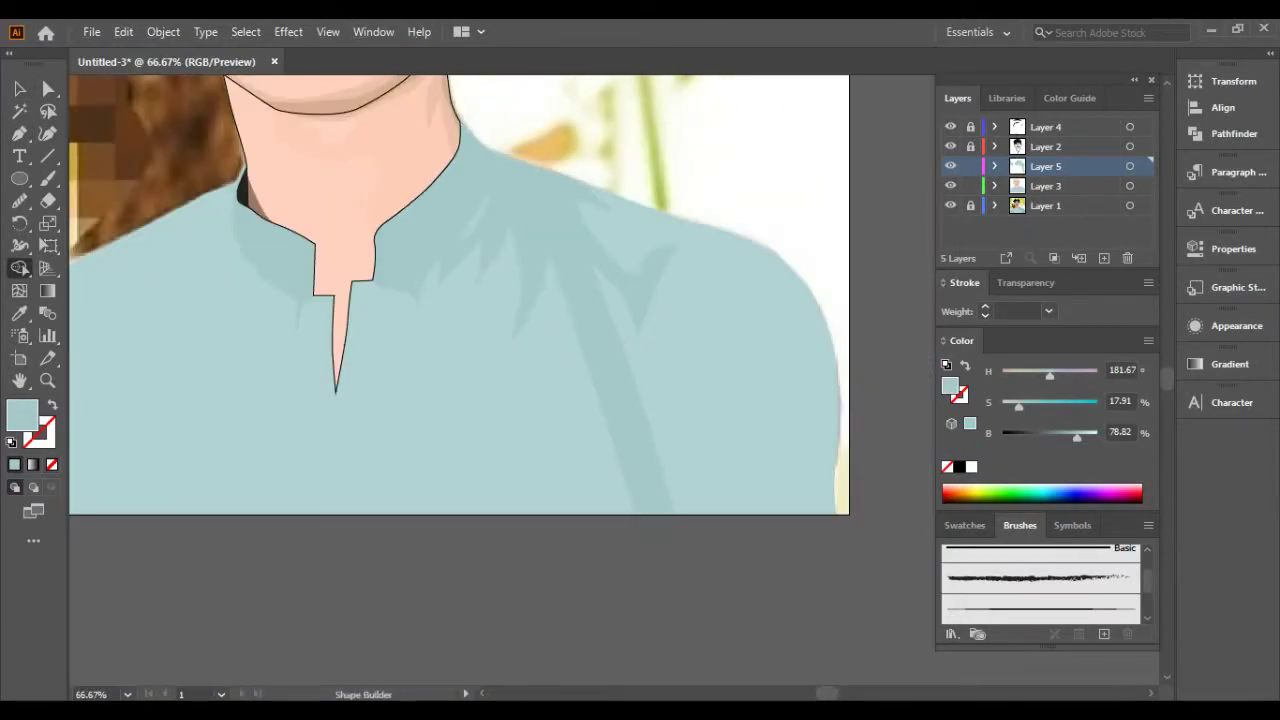
left_click(19, 88)
scroll(459, 300, "up", 1)
Draw and close another fold shape running along the shoulder.
key("ctrl+plus")
key("ctrl+plus")
key("ctrl+plus")
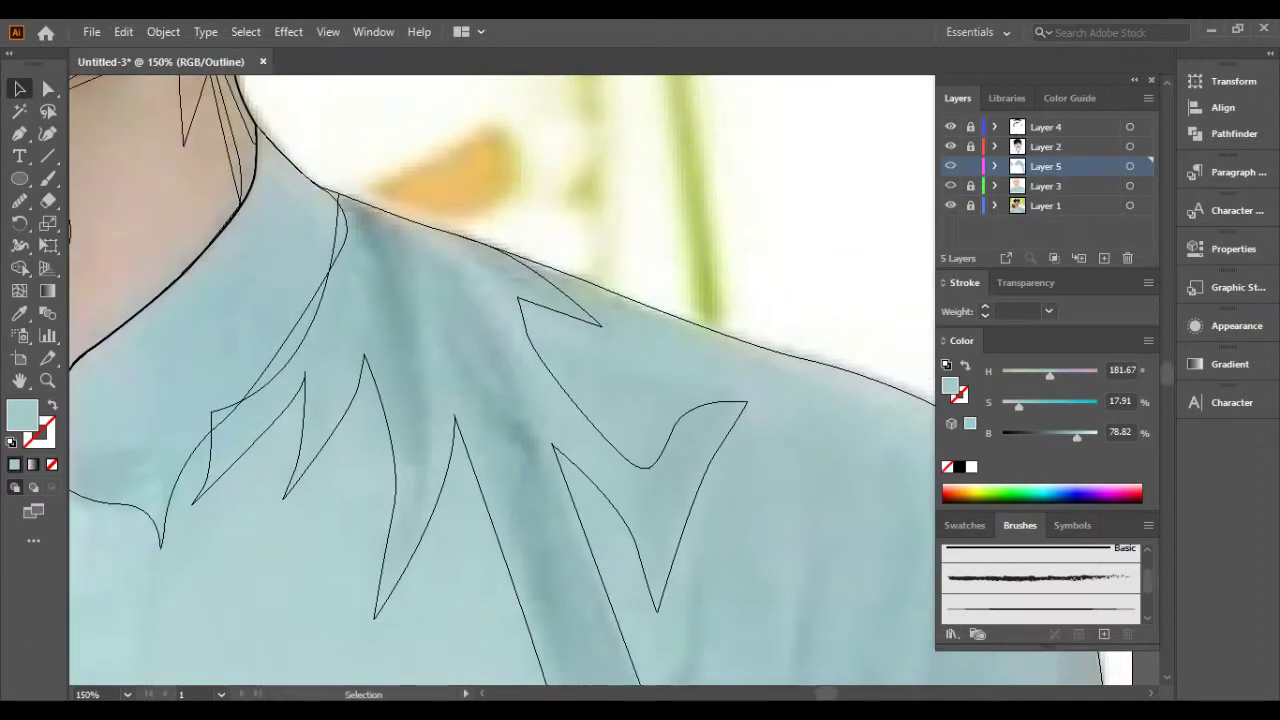
key("ctrl+plus")
key("p")
scroll(400, 286, "down", 3)
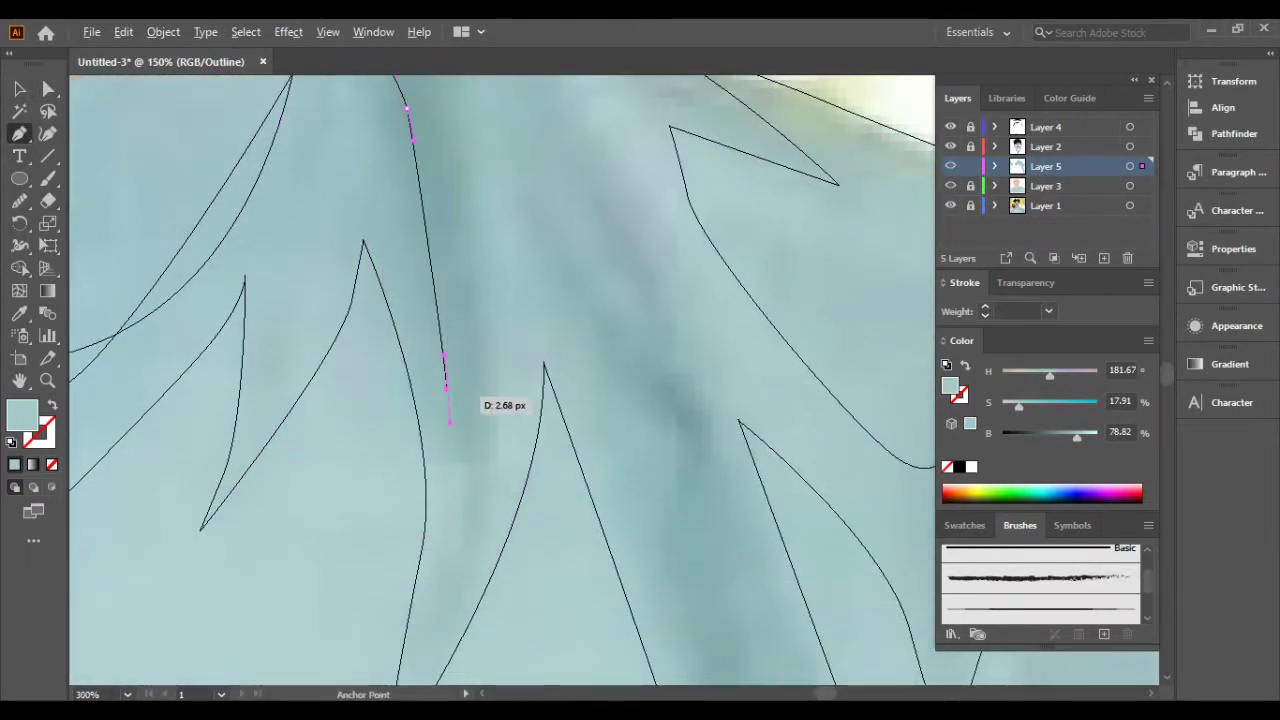
key("ctrl+minus")
key("ctrl+minus")
left_click(442, 512)
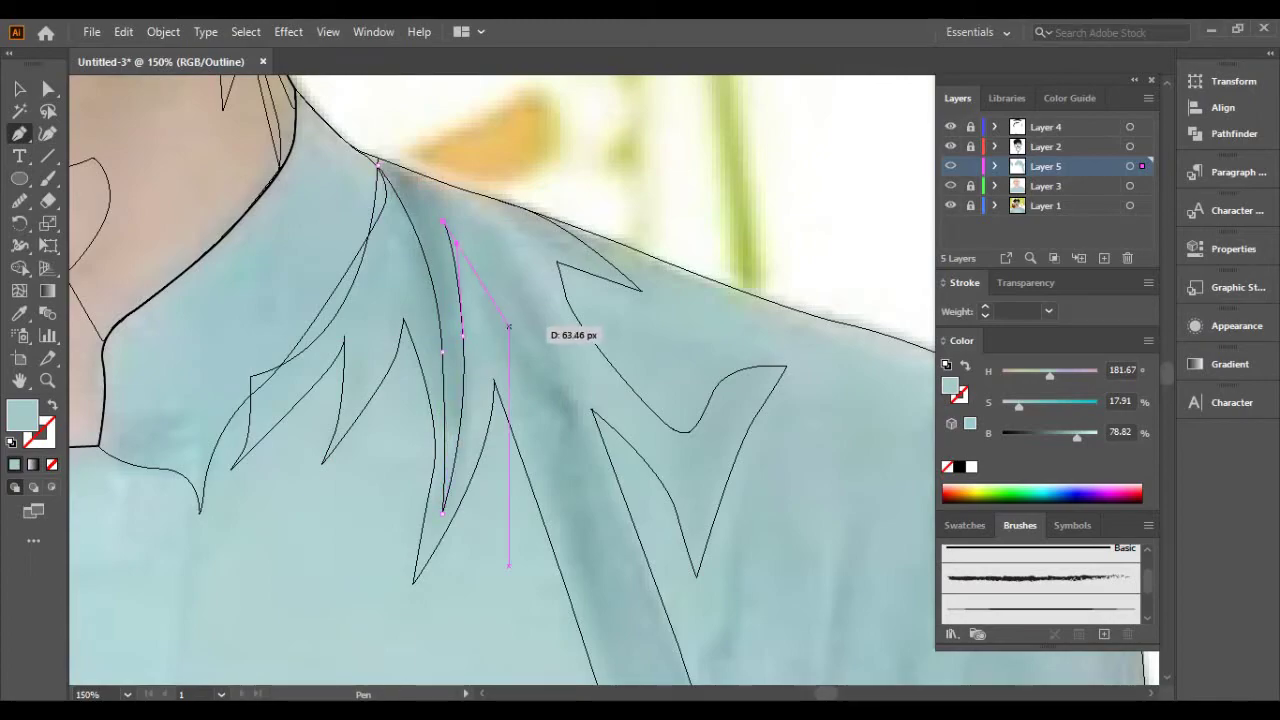
scroll(508, 323, "down", 5)
left_click_drag(443, 414, 470, 460)
key("ctrl+minus")
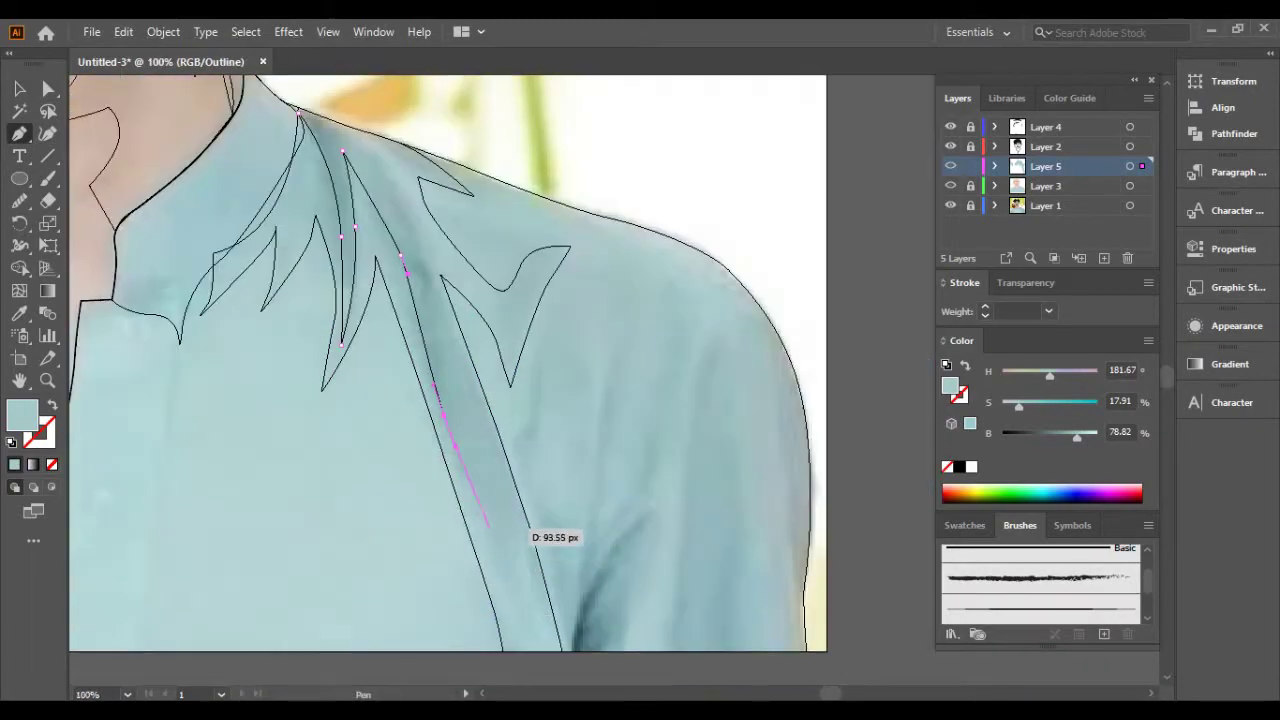
scroll(508, 592, "up", 2)
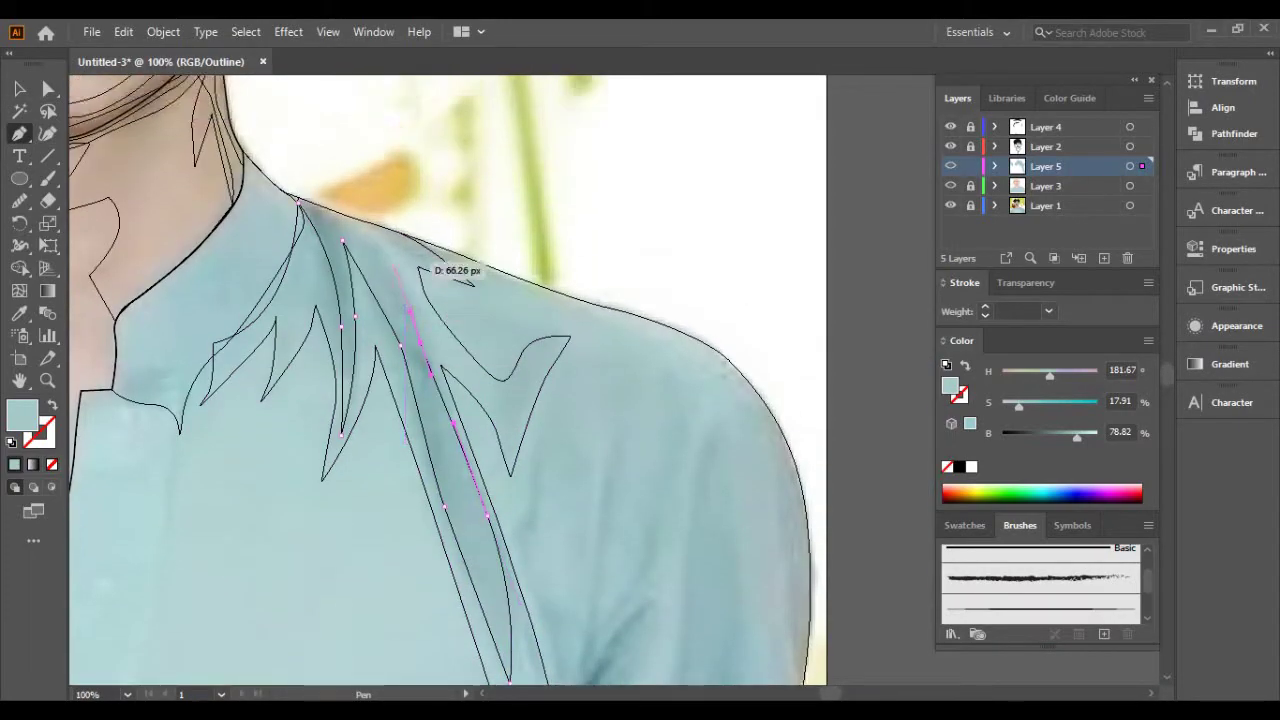
key("ctrl+plus")
left_click(252, 172)
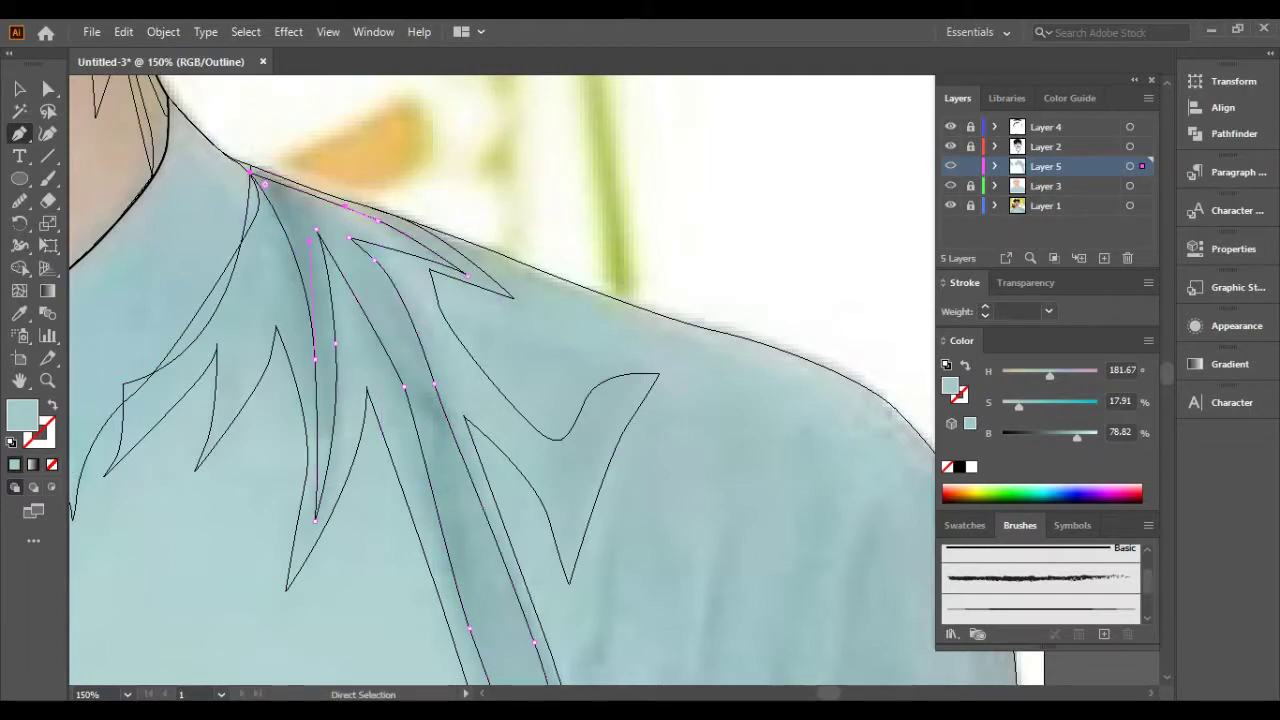
Start a fold shape on the lower sleeve and give it a blue fill with no stroke.
key("ctrl+y")
key("ctrl+minus")
key("ctrl+minus")
key("ctrl+minus")
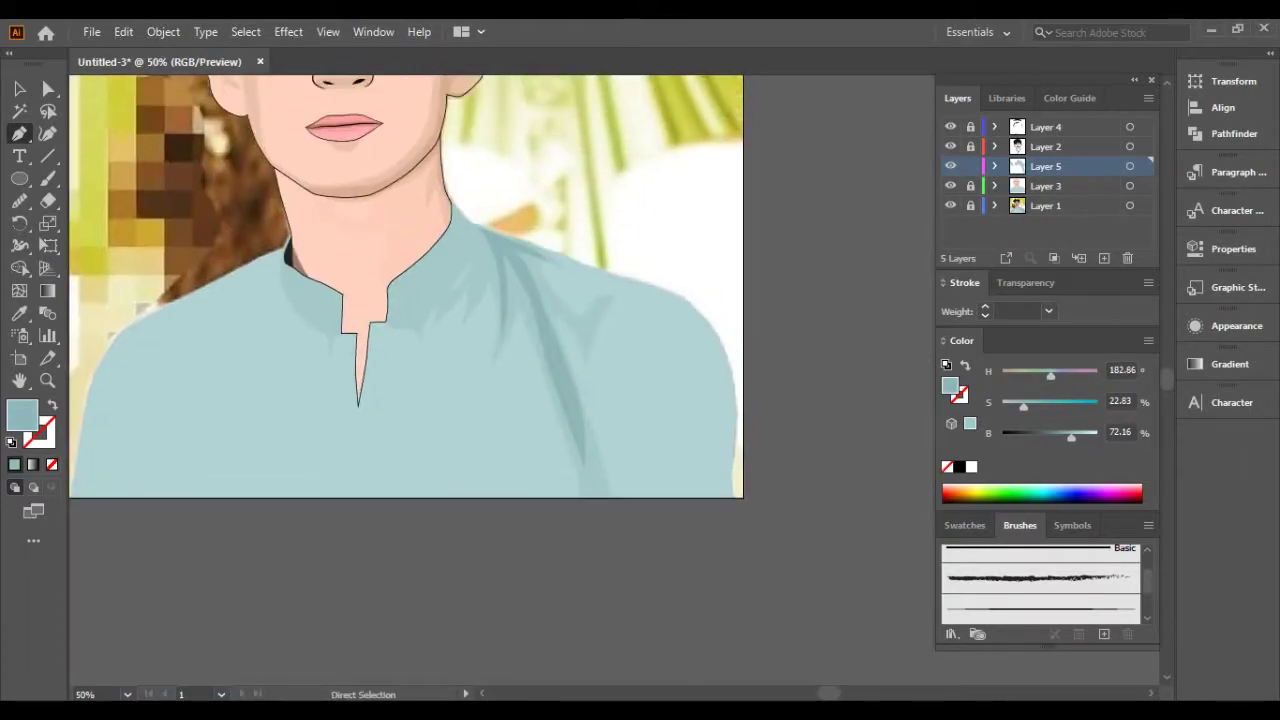
key("ctrl+plus")
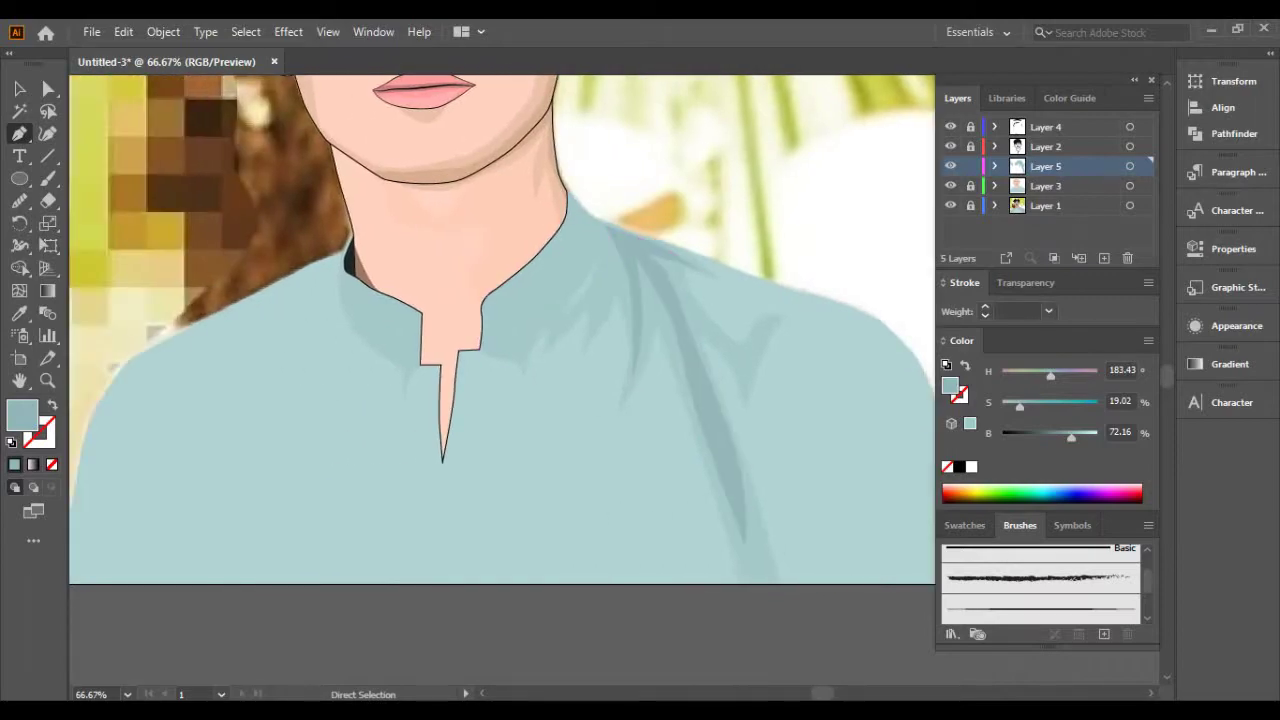
key("ctrl+y")
key("ctrl+plus")
key("ctrl+plus")
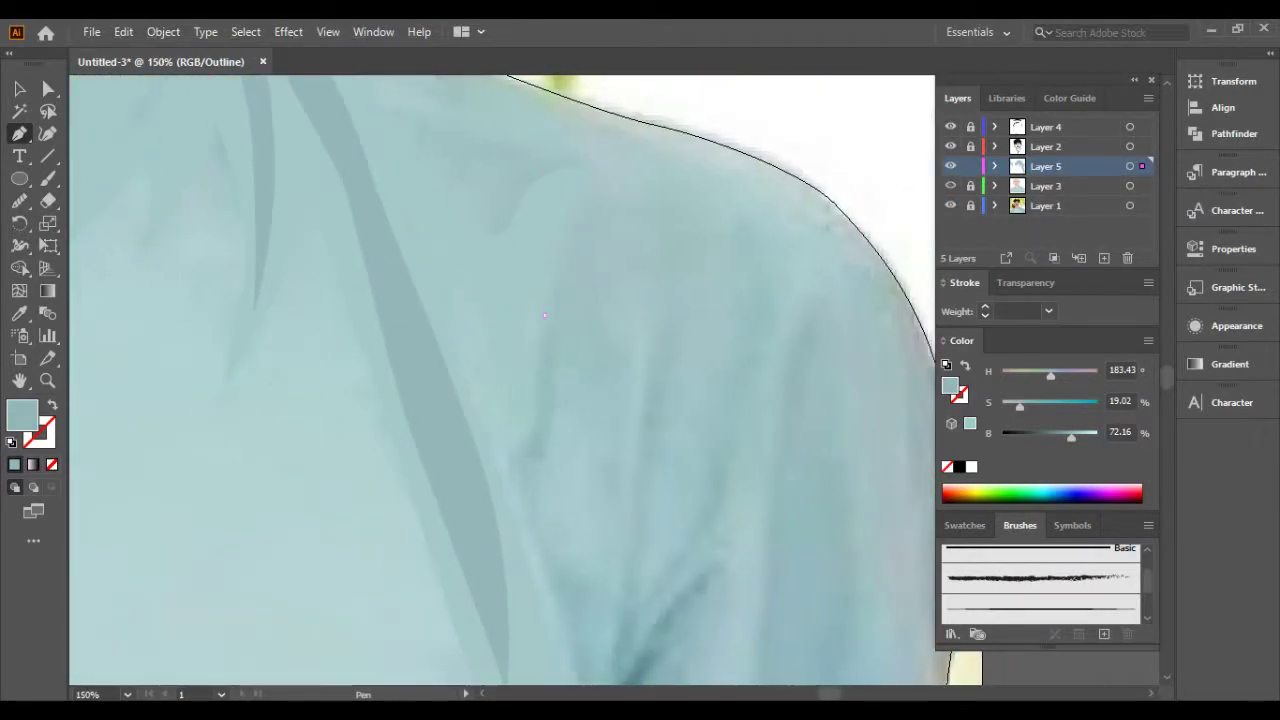
scroll(537, 437, "down", 2)
left_click(551, 503)
scroll(560, 540, "down", 2)
left_click(586, 564)
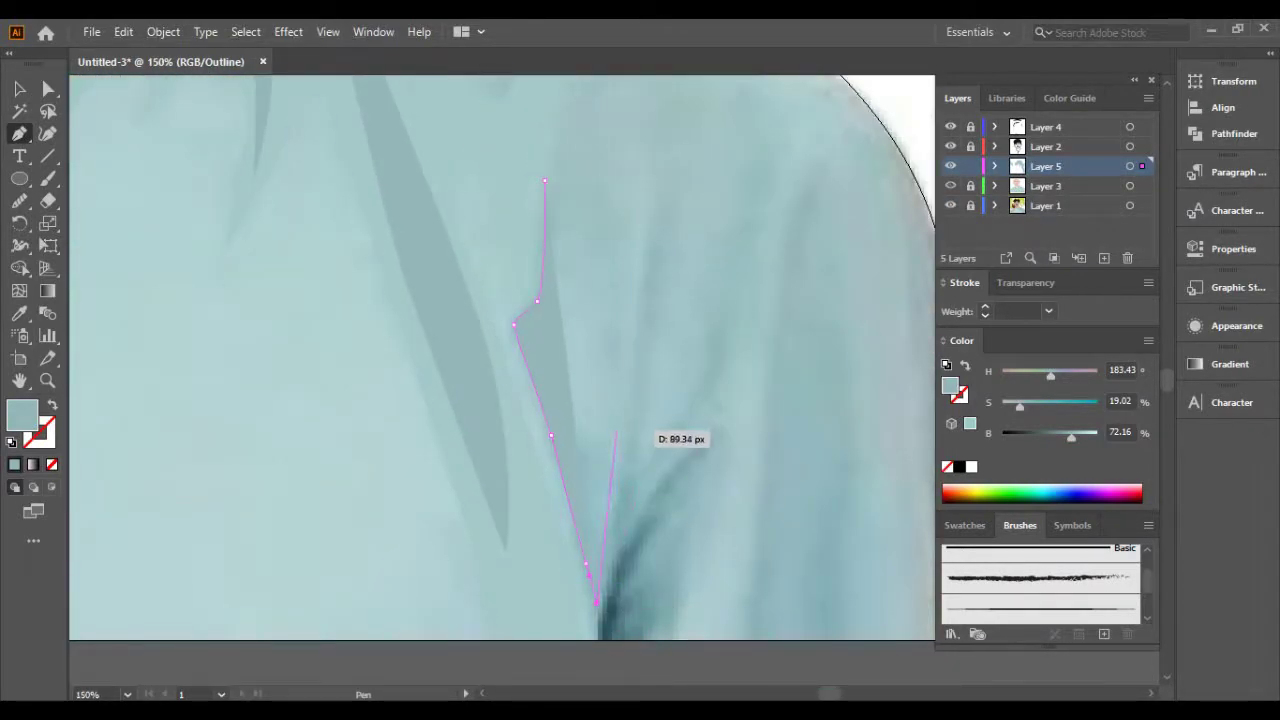
left_click(596, 601)
key("shift+x")
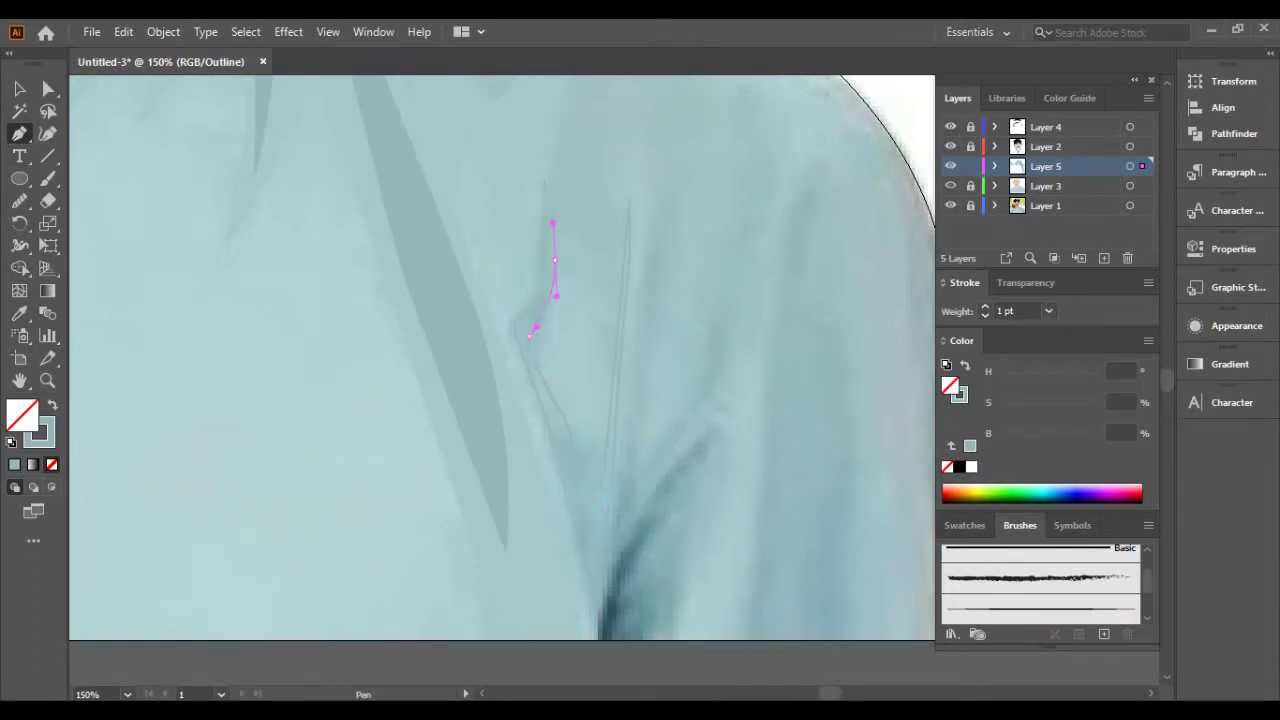
key("shift+x")
Complete the sleeve fold outline and add a small curved fold at the hem.
scroll(450, 360, "right", 3)
scroll(450, 360, "down", 1)
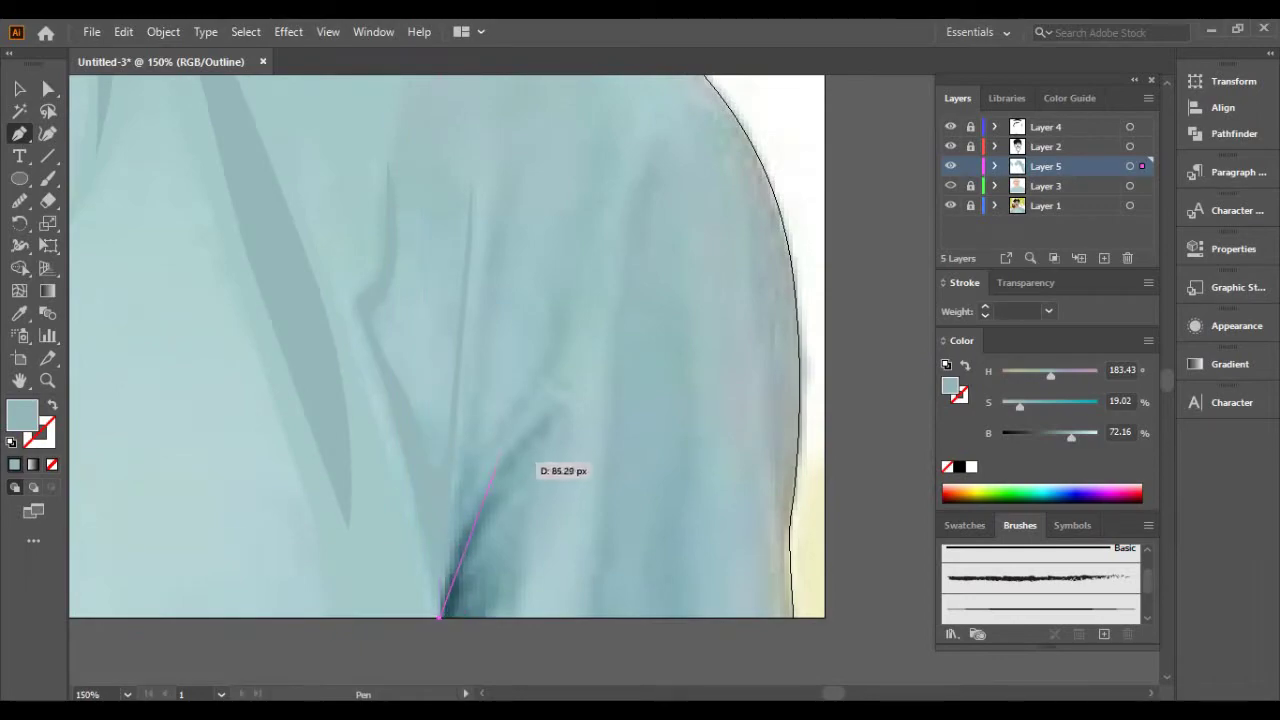
left_click_drag(546, 360, 554, 328)
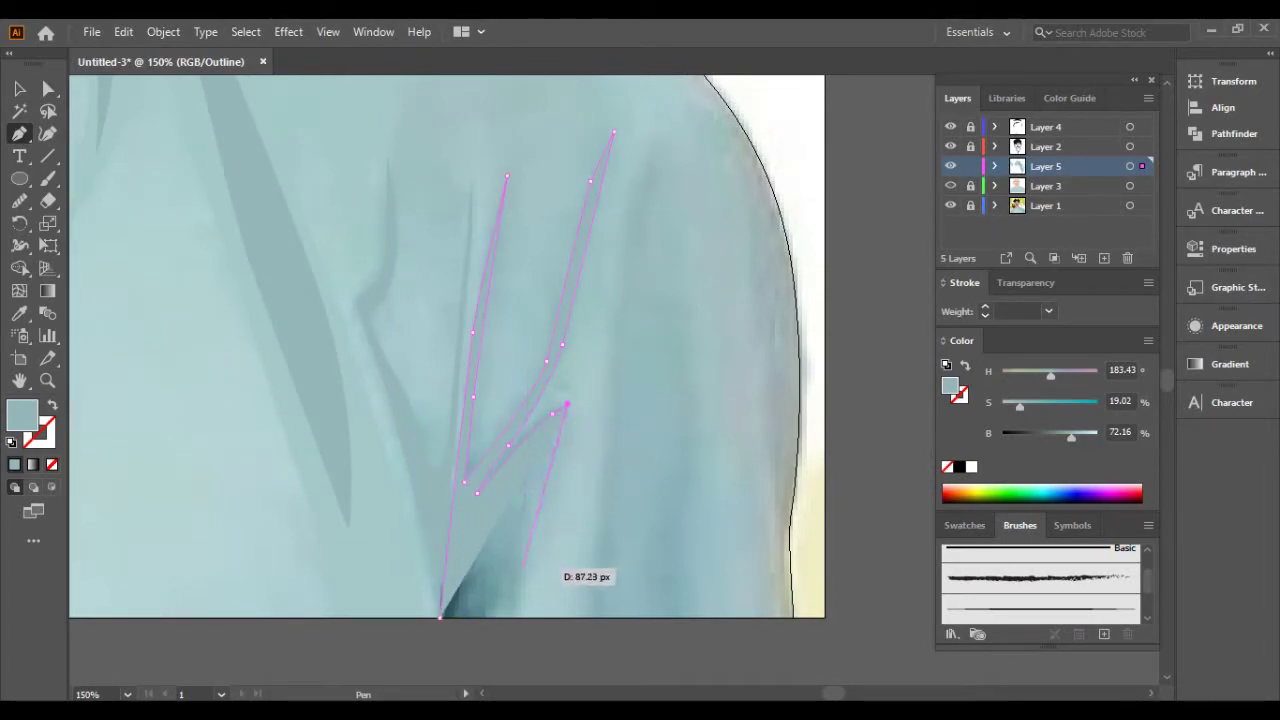
left_click(440, 617)
left_click(521, 569)
left_click(453, 605, "ctrl")
left_click(440, 617)
left_click_drag(482, 498, 511, 462)
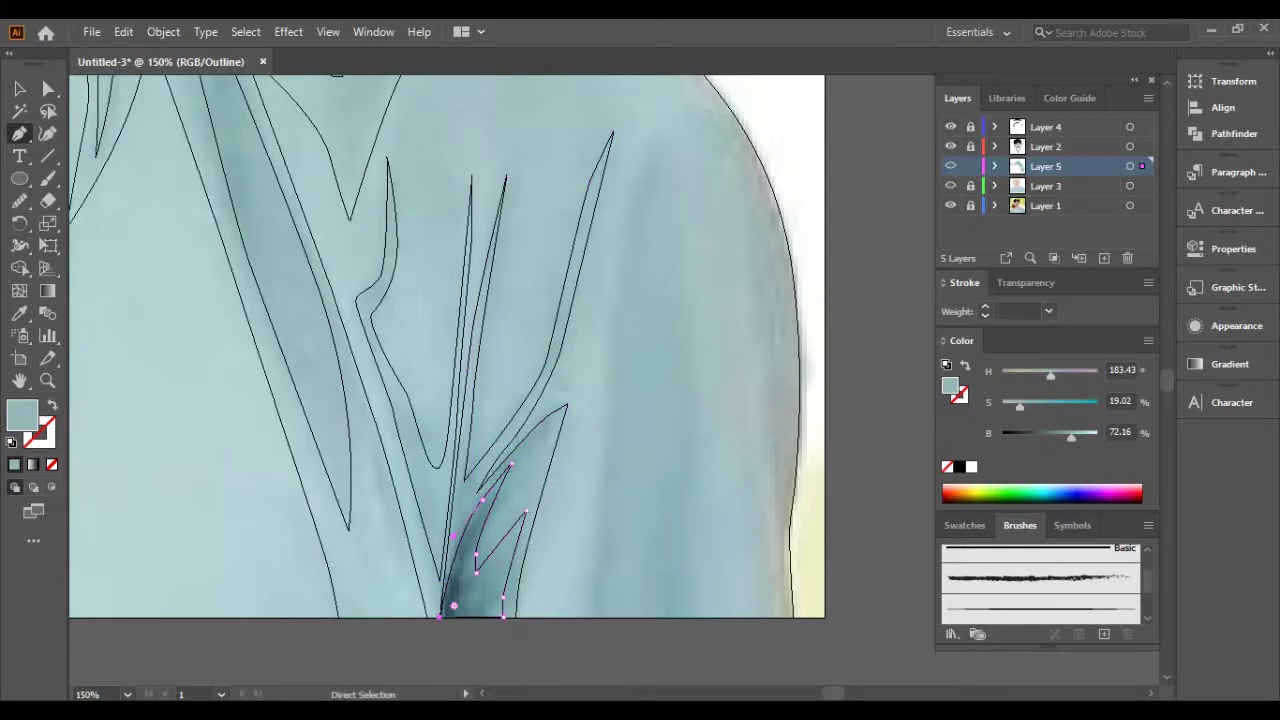
Draw a fold shape down the sleeve to the hem, filled with no stroke.
key("i")
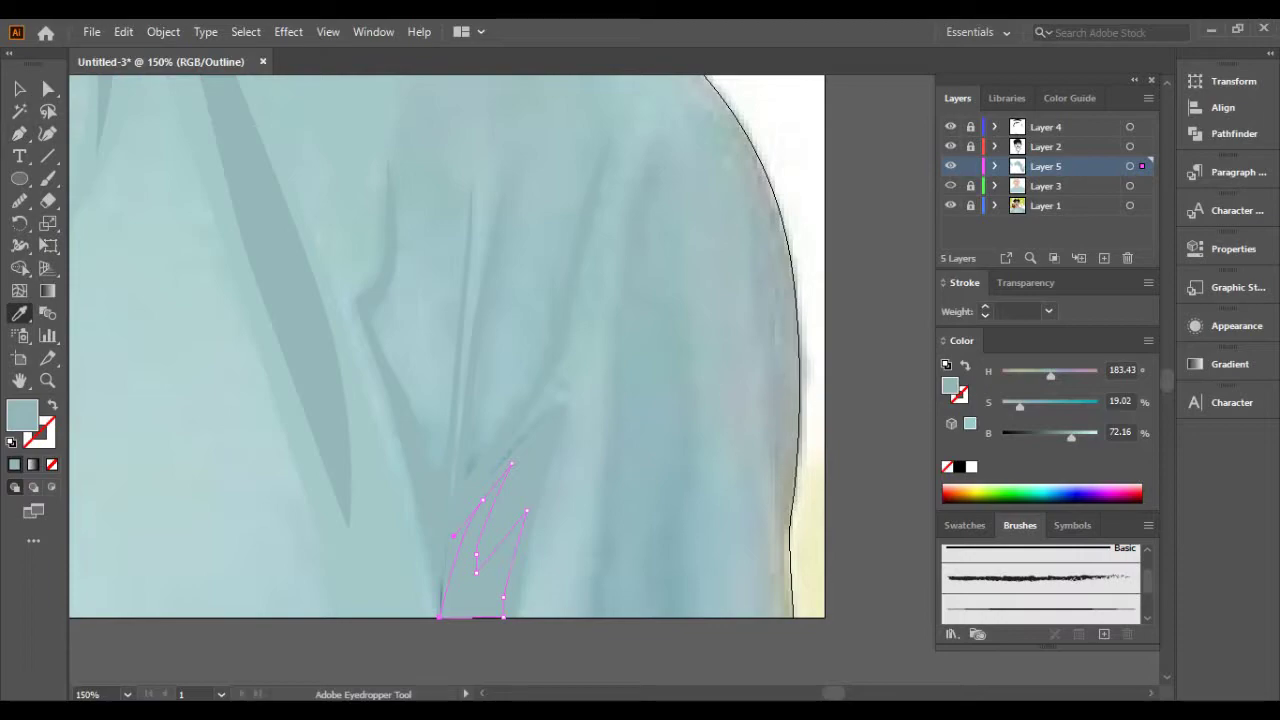
key("ctrl+y")
key("ctrl+minus")
key("ctrl+minus")
key("ctrl+minus")
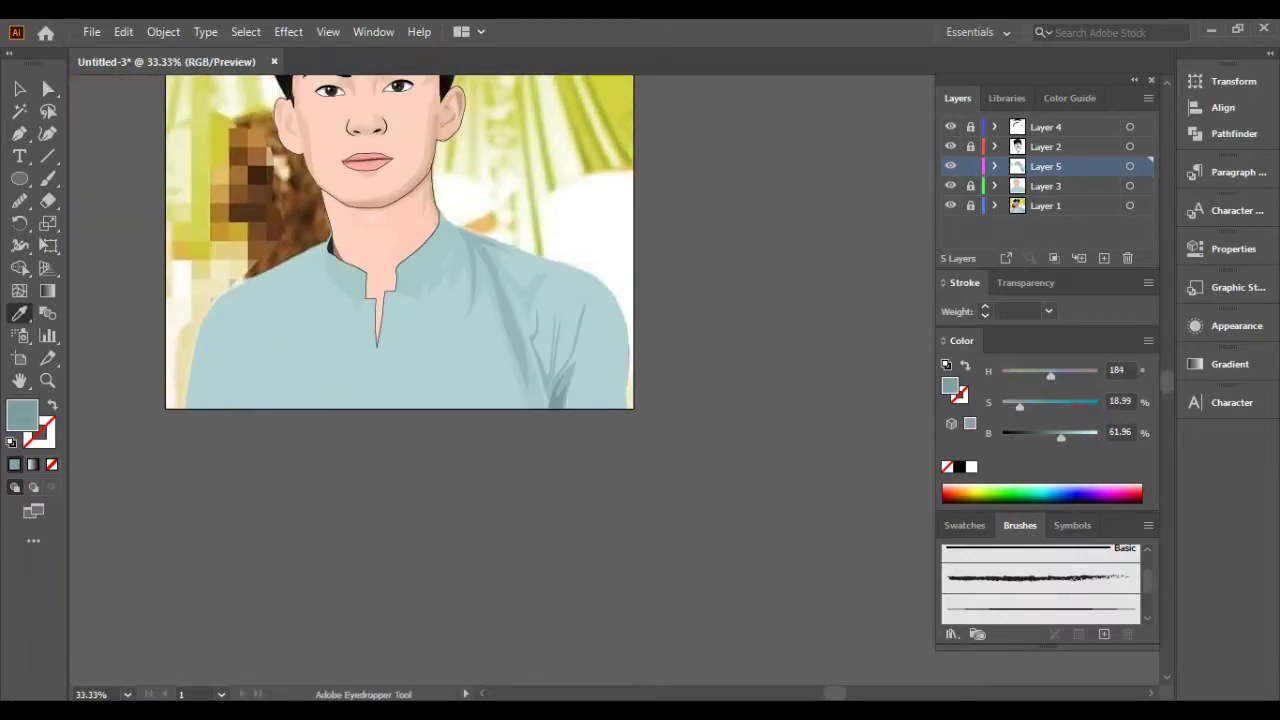
key("ctrl+y")
key("ctrl+plus")
key("ctrl+plus")
key("ctrl+plus")
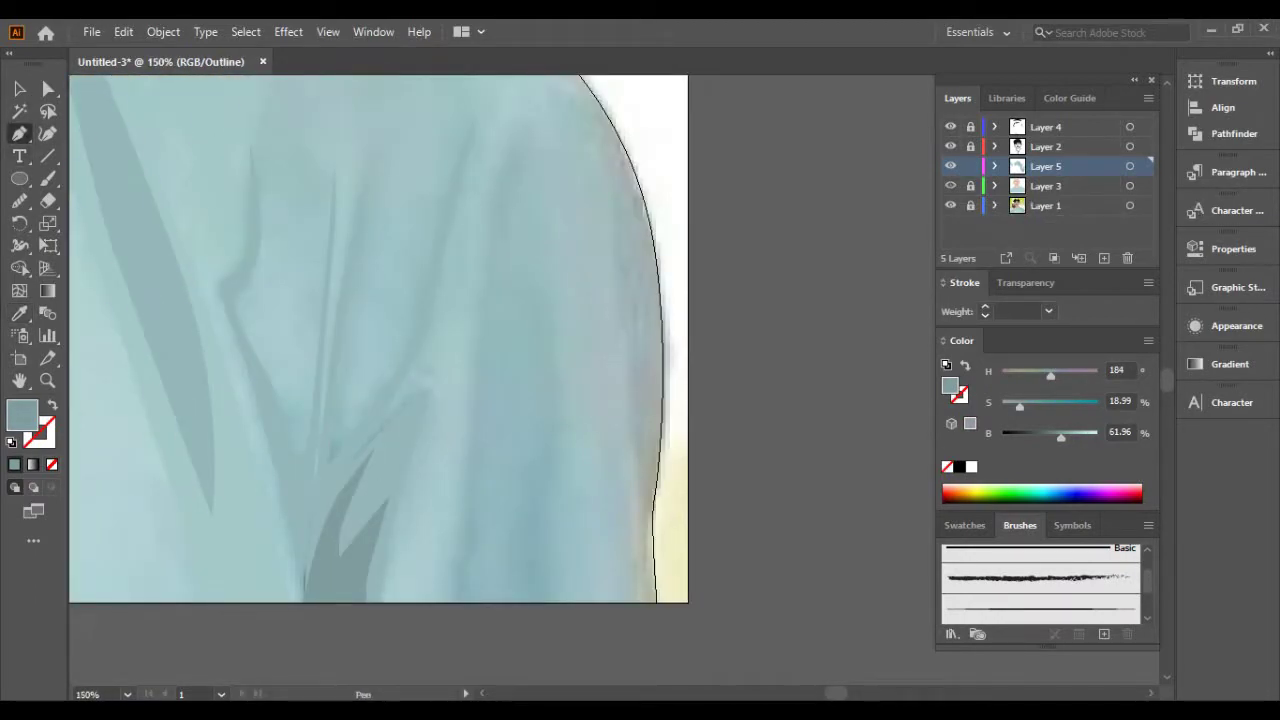
left_click(520, 127)
left_click(477, 350)
left_click(461, 560)
left_click(457, 602)
left_click(588, 602)
key("shift+x")
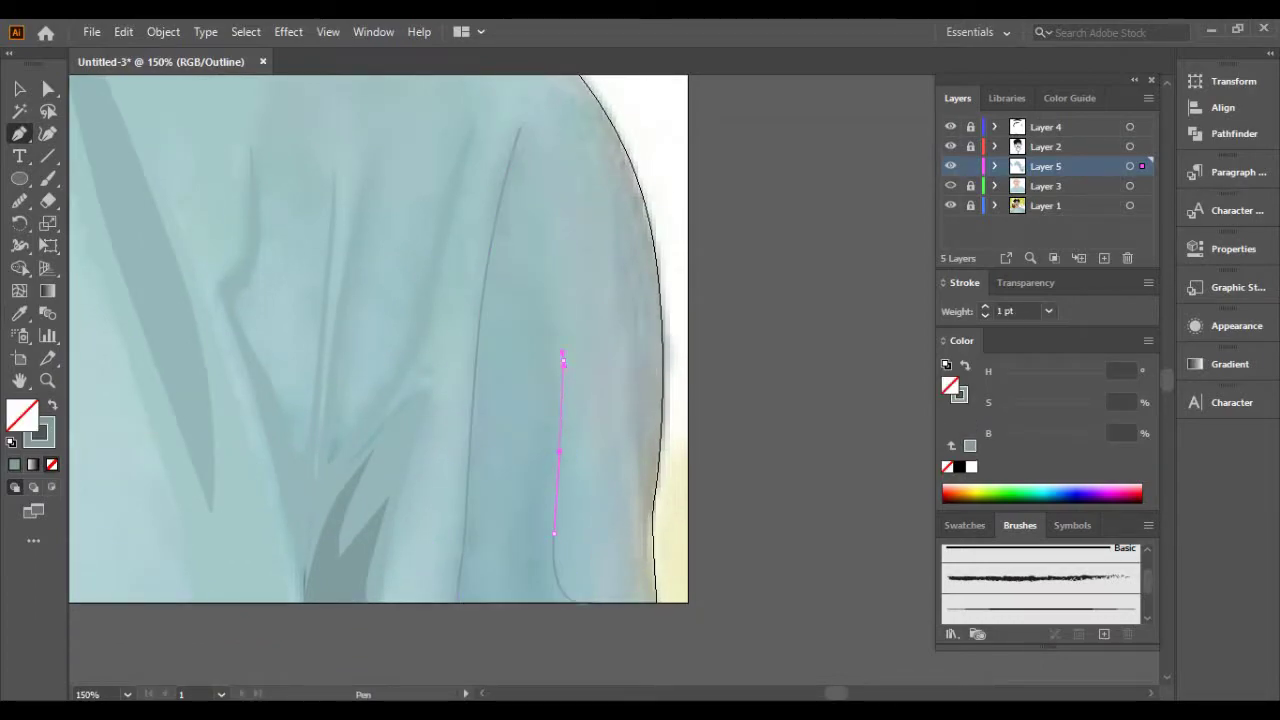
scroll(563, 360, "up", 2)
key("shift+x")
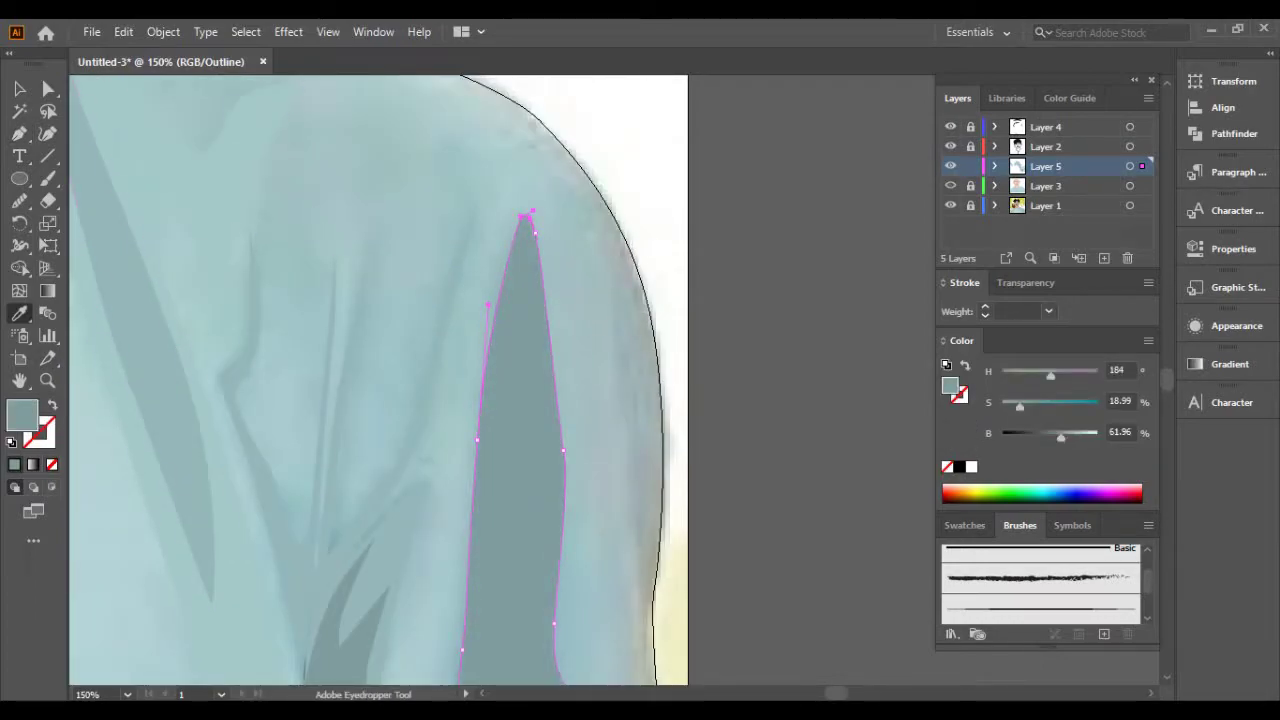
Eyedropper the existing shadow colour onto the new fold and review the shirt shading.
key("ctrl+minus")
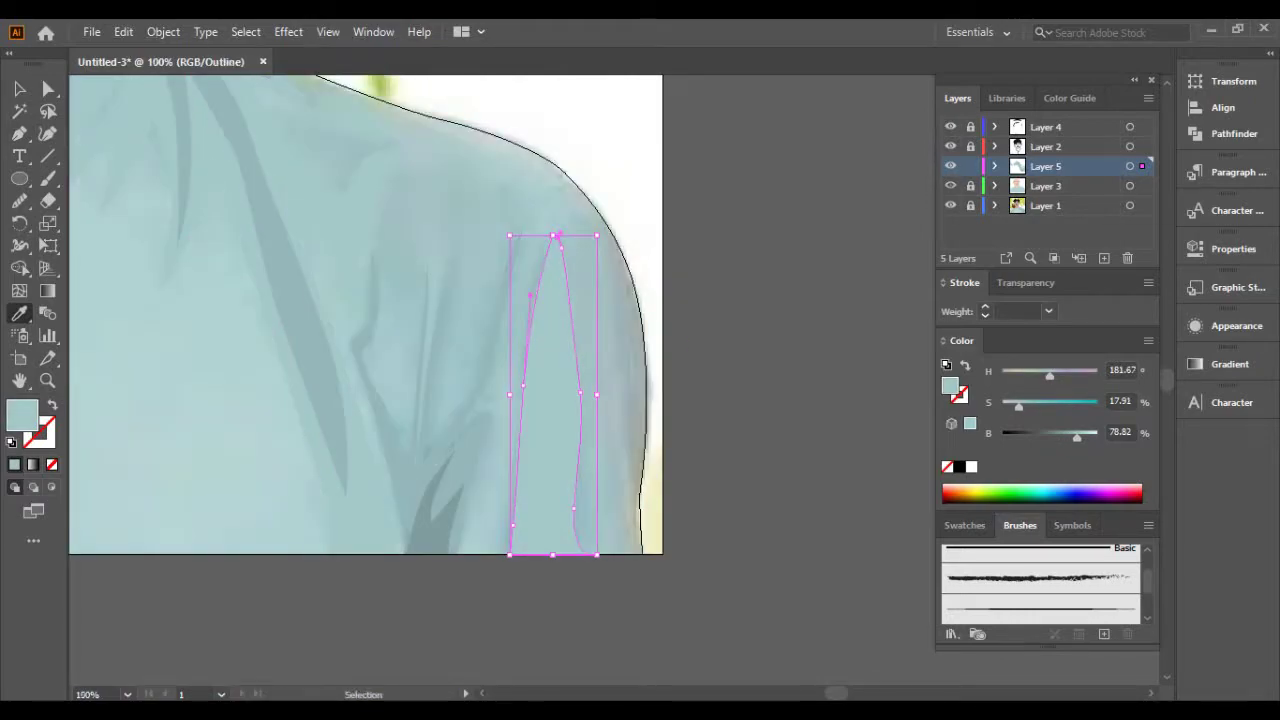
key("ctrl+y")
key("ctrl+minus")
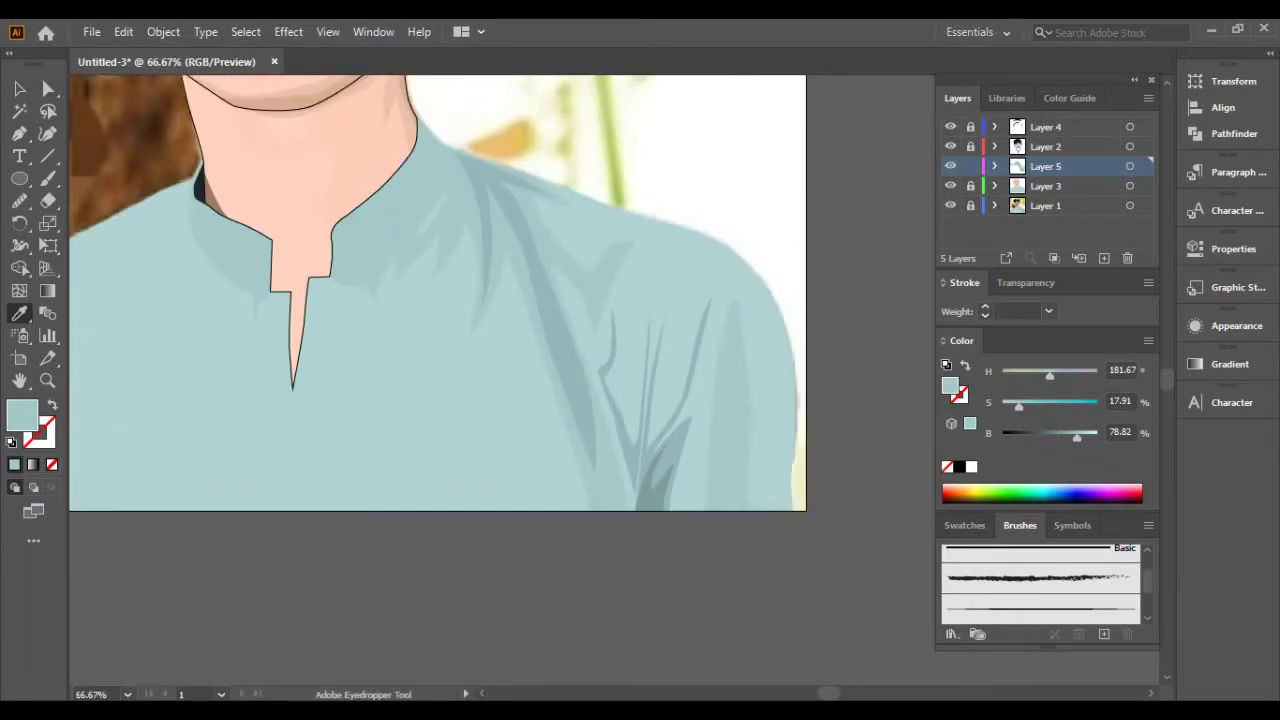
key("ctrl+plus")
key("ctrl+plus")
key("ctrl+y")
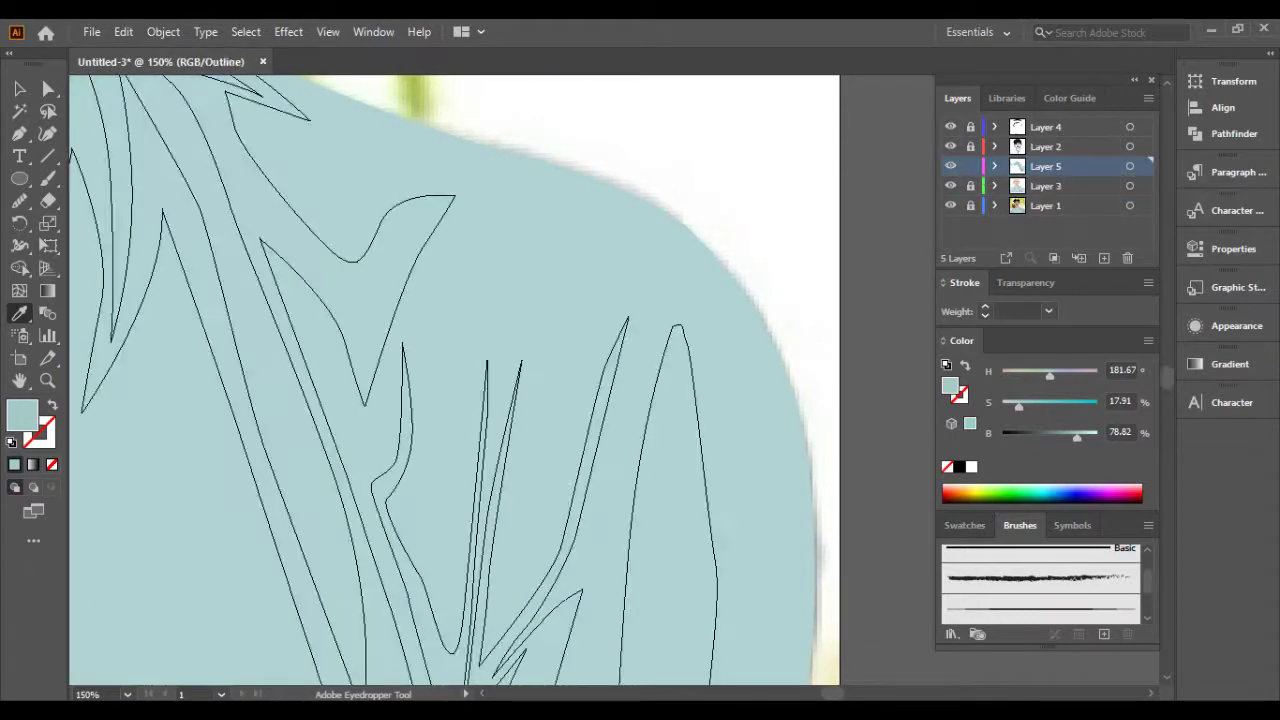
key("ctrl+y")
key("ctrl+minus")
key("ctrl+minus")
key("ctrl+plus")
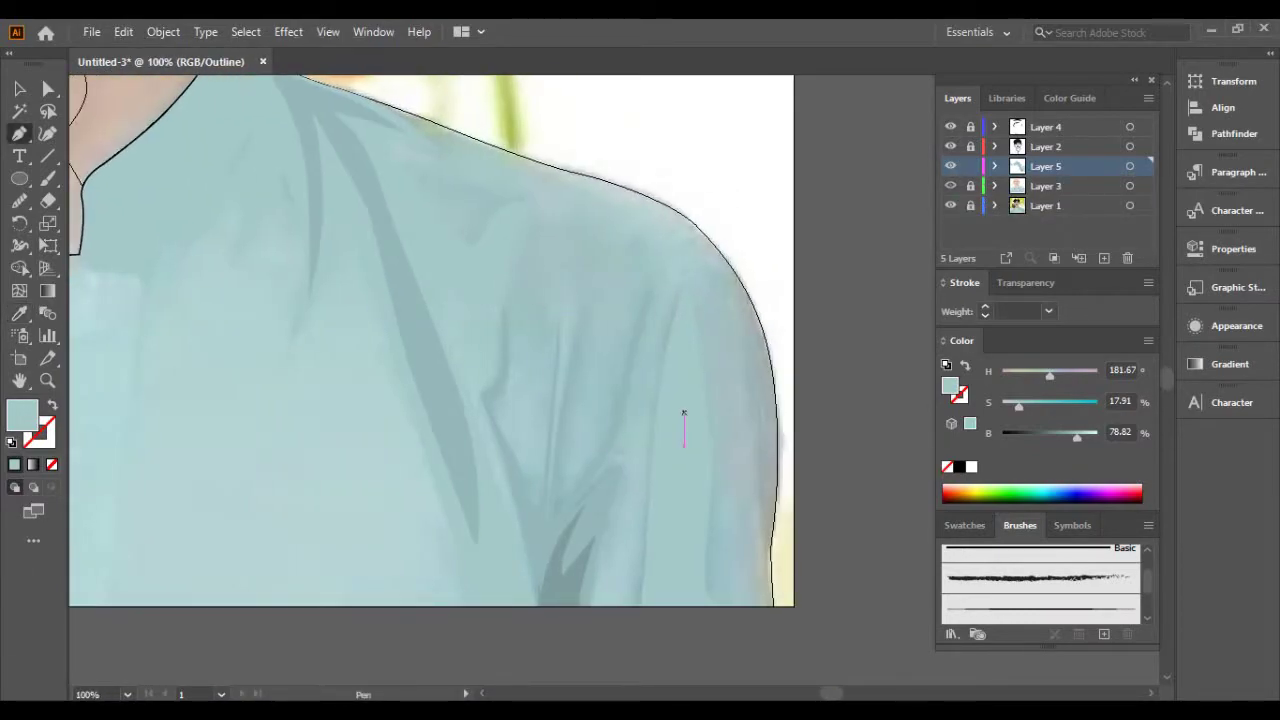
key("ctrl+y")
key("ctrl+minus")
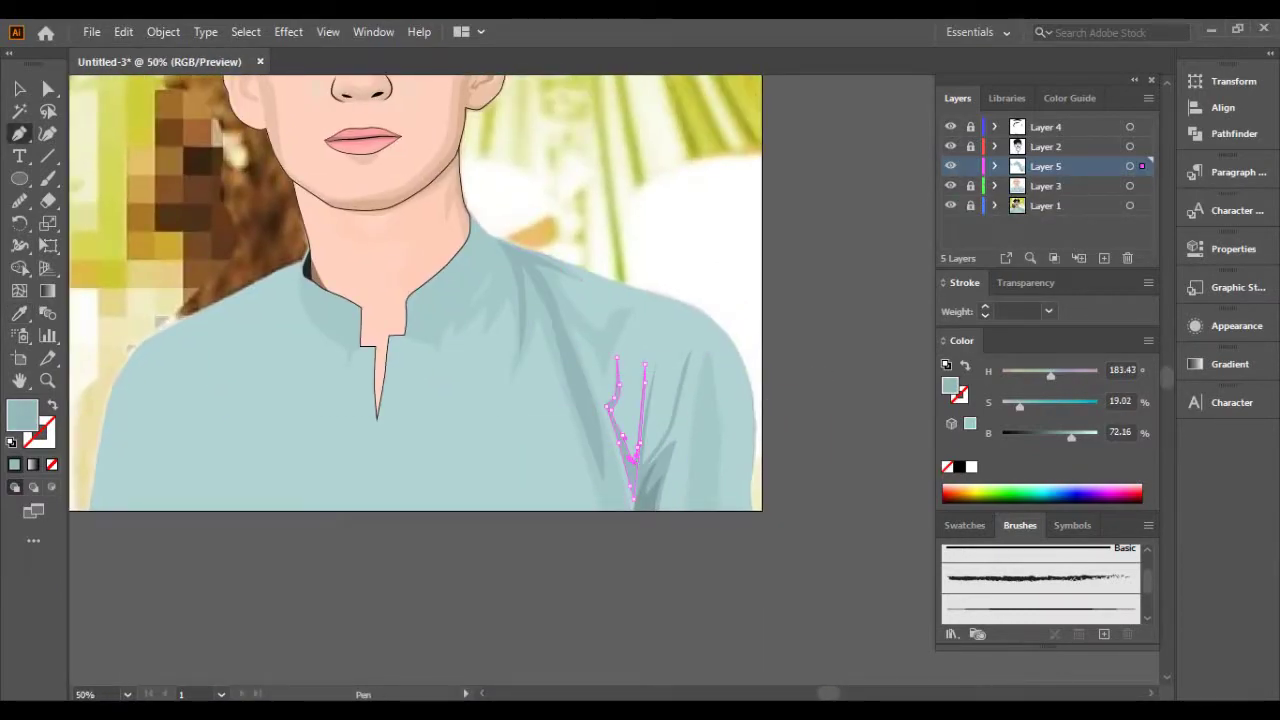
key("i")
key("v")
key("ctrl+shift+a")
key("ctrl+minus")
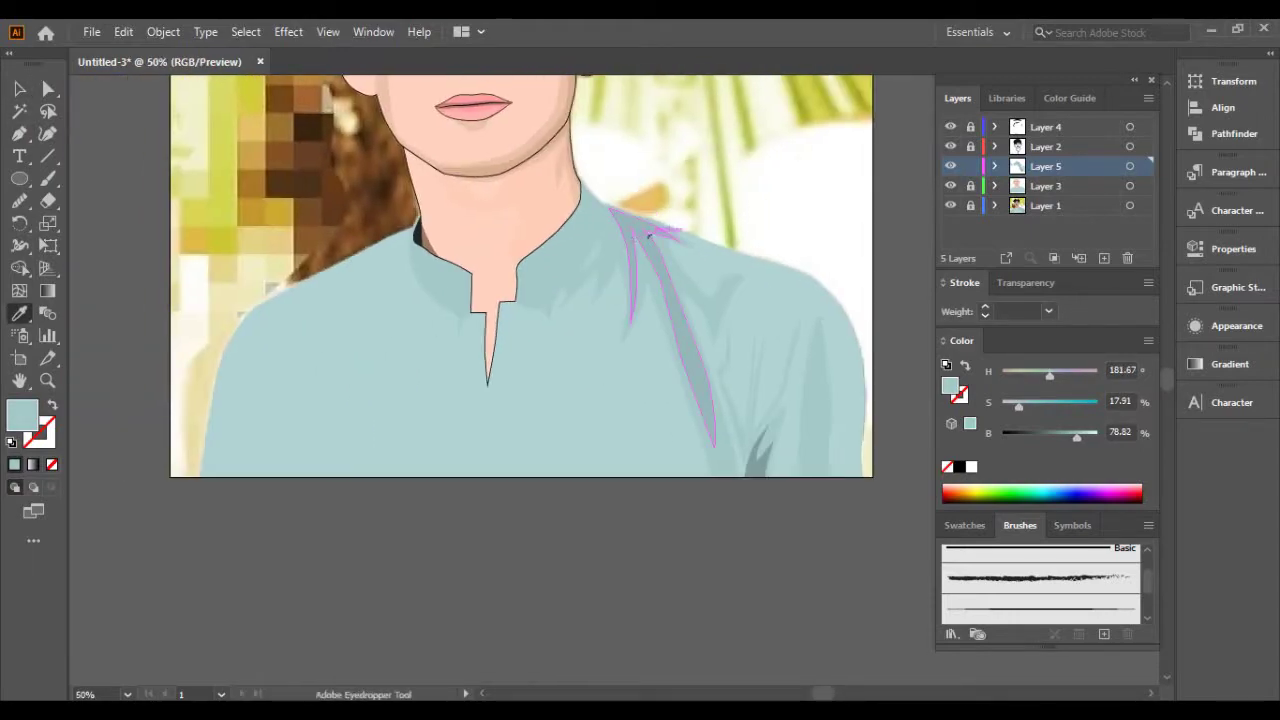
key("ctrl+plus")
key("ctrl+plus")
key("ctrl+plus")
Draw a seam line down the shirt placket and turn its fill into a stroke.
key("ctrl+y")
key("p")
left_click(552, 178)
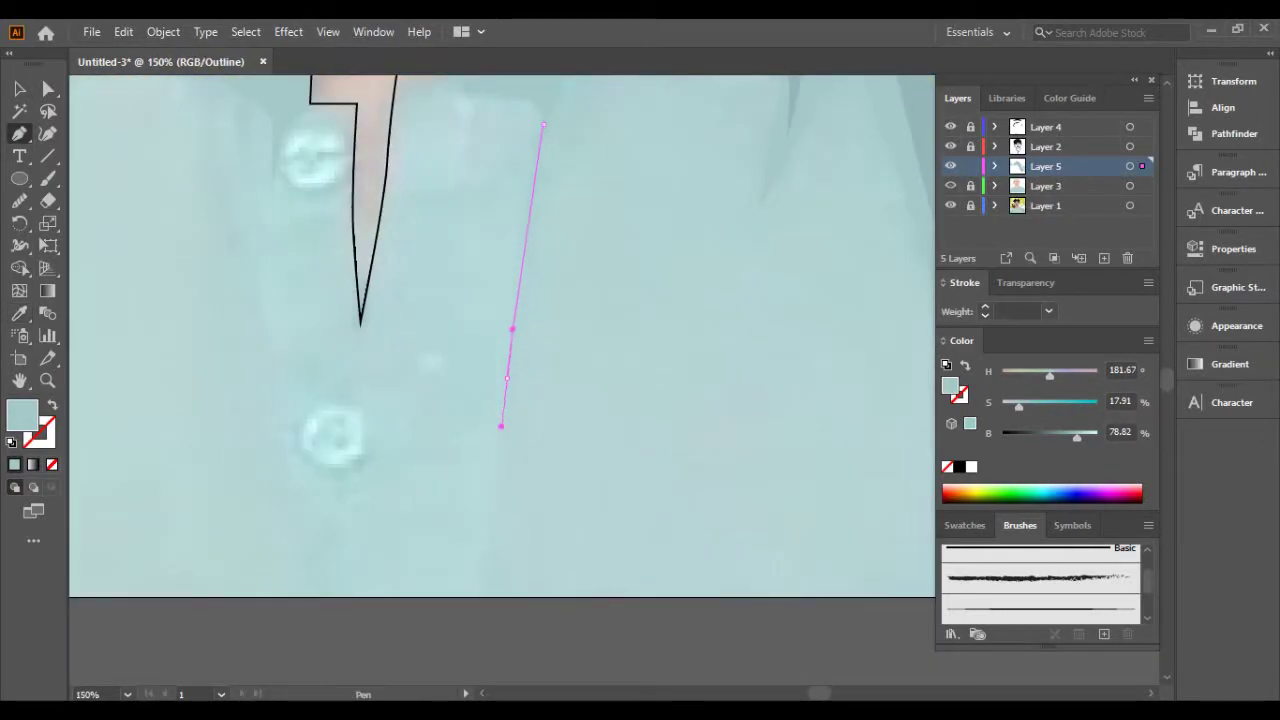
scroll(503, 414, "down", 2)
left_click(507, 289)
left_click(483, 506)
key("ctrl+y")
key("ctrl+minus")
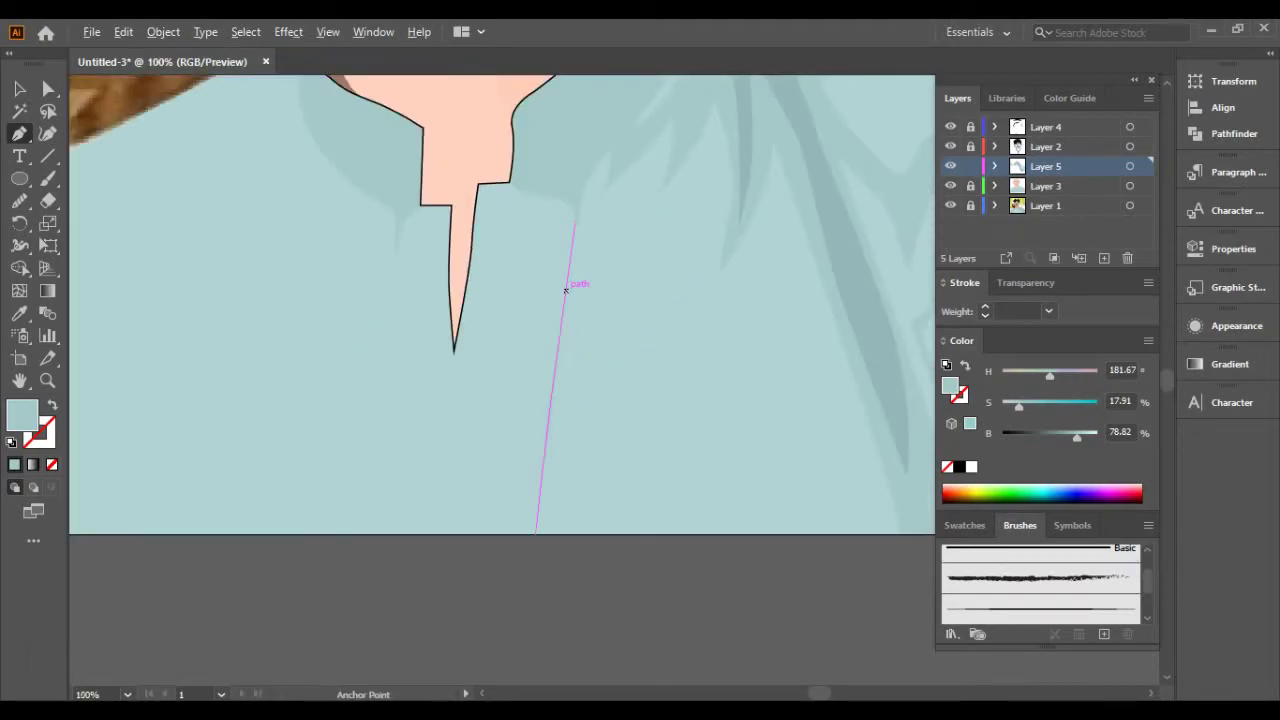
scroll(566, 290, "up", 1)
key("shift+x")
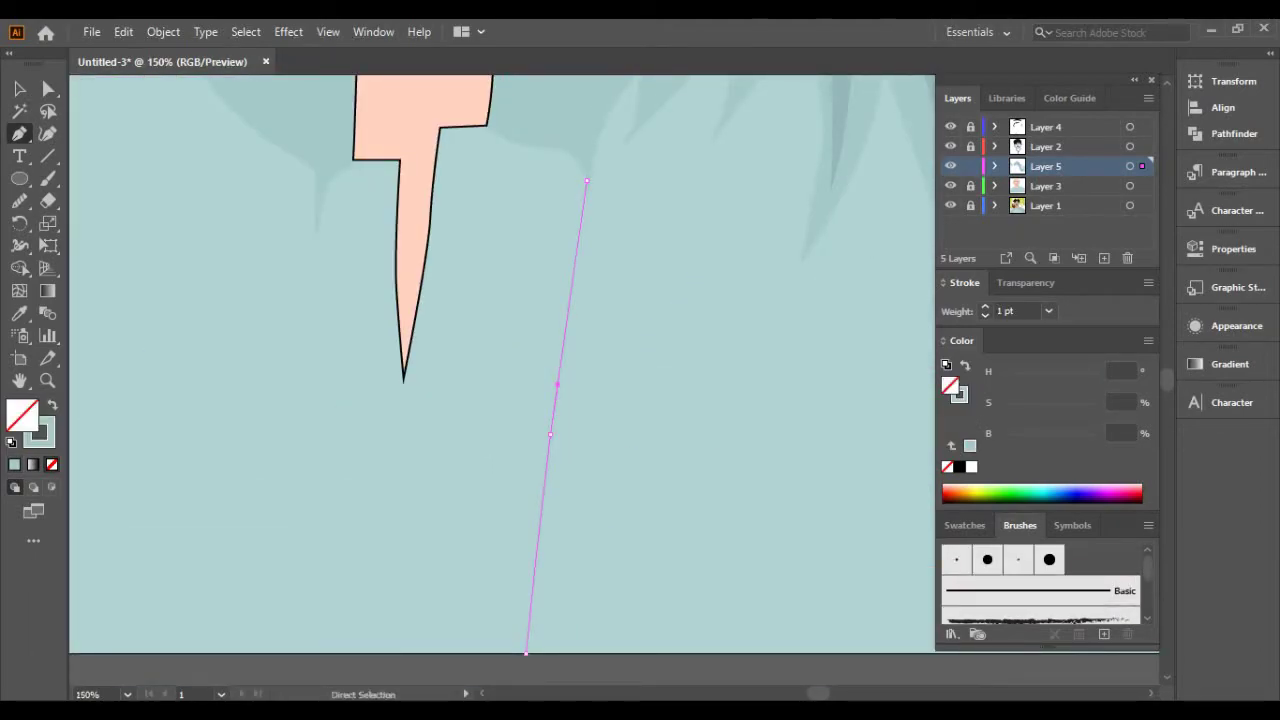
key("ctrl+shift+a")
scroll(500, 365, "down", 1)
key("ctrl+minus")
Trace a fold shadow shape down the left shoulder.
key("ctrl+y")
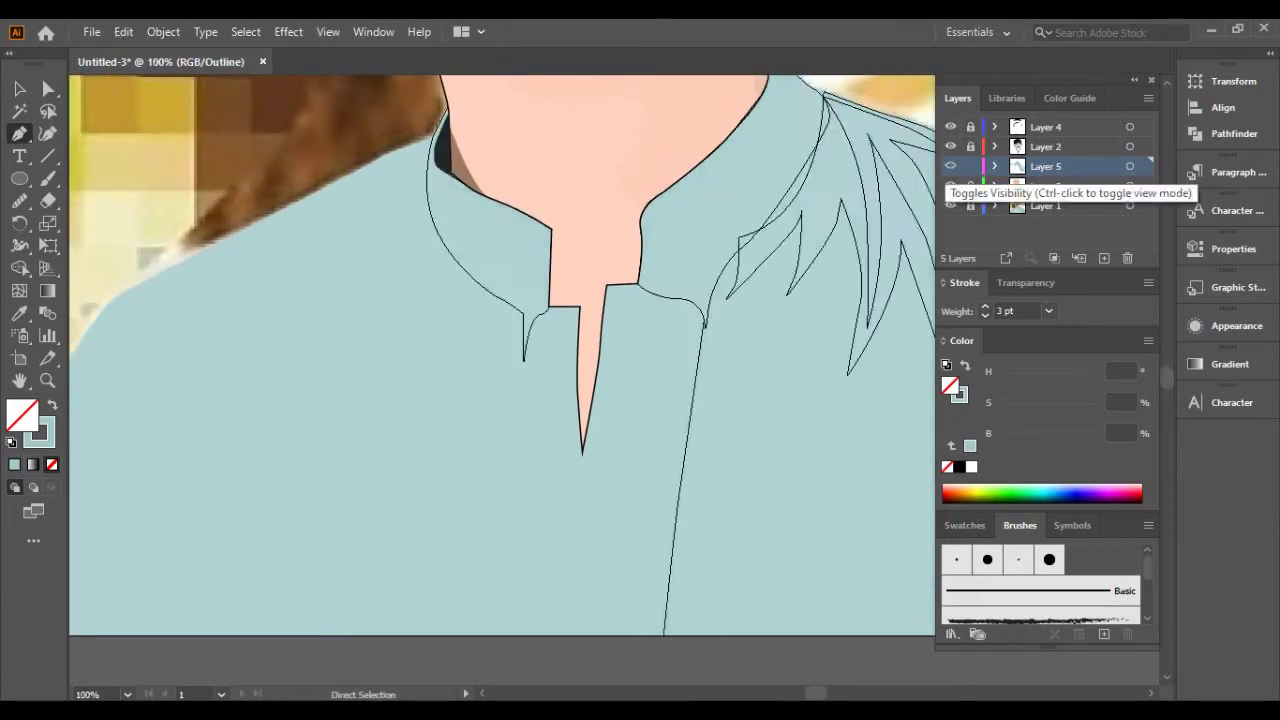
left_click(523, 294)
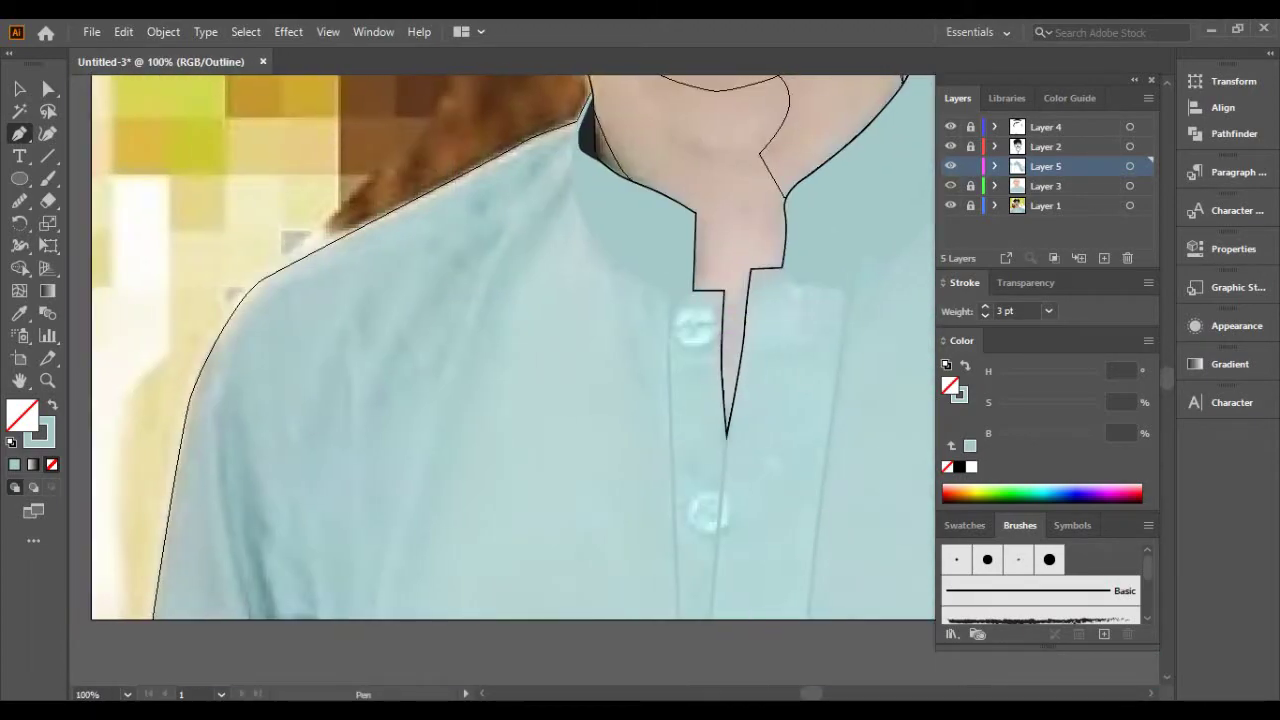
left_click(560, 143)
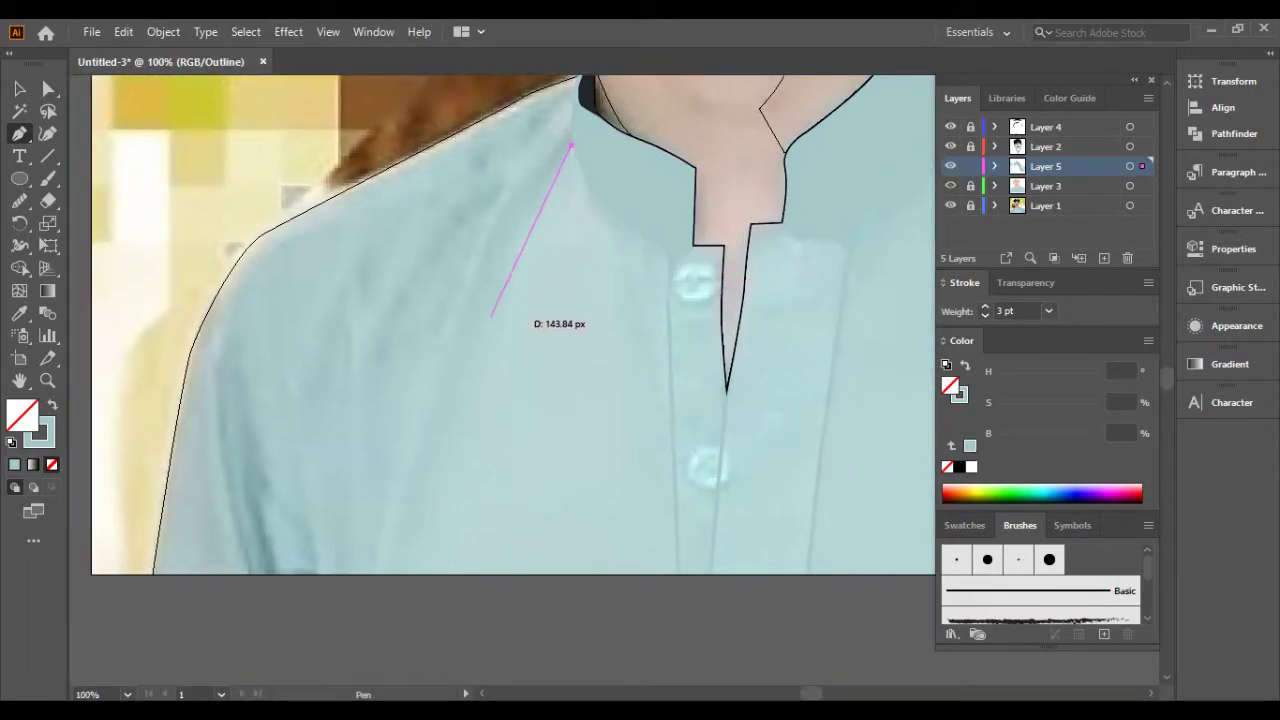
left_click(485, 260)
left_click(418, 507)
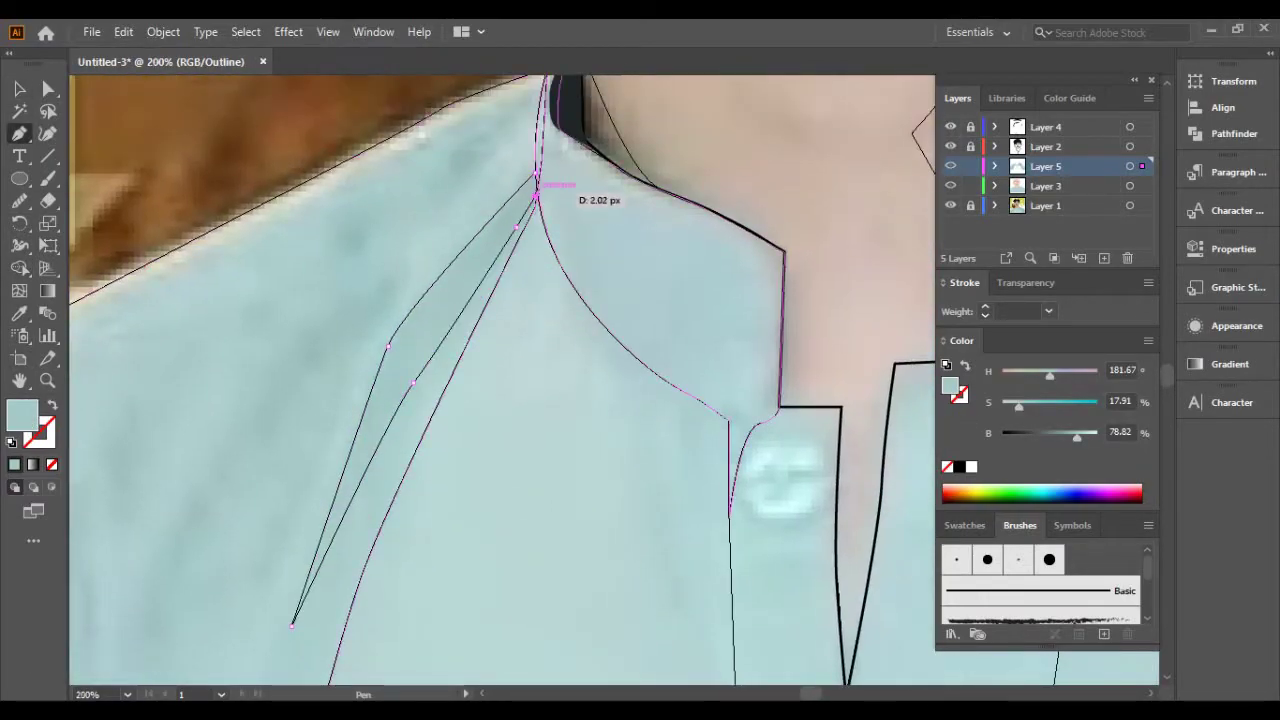
key("ctrl+y")
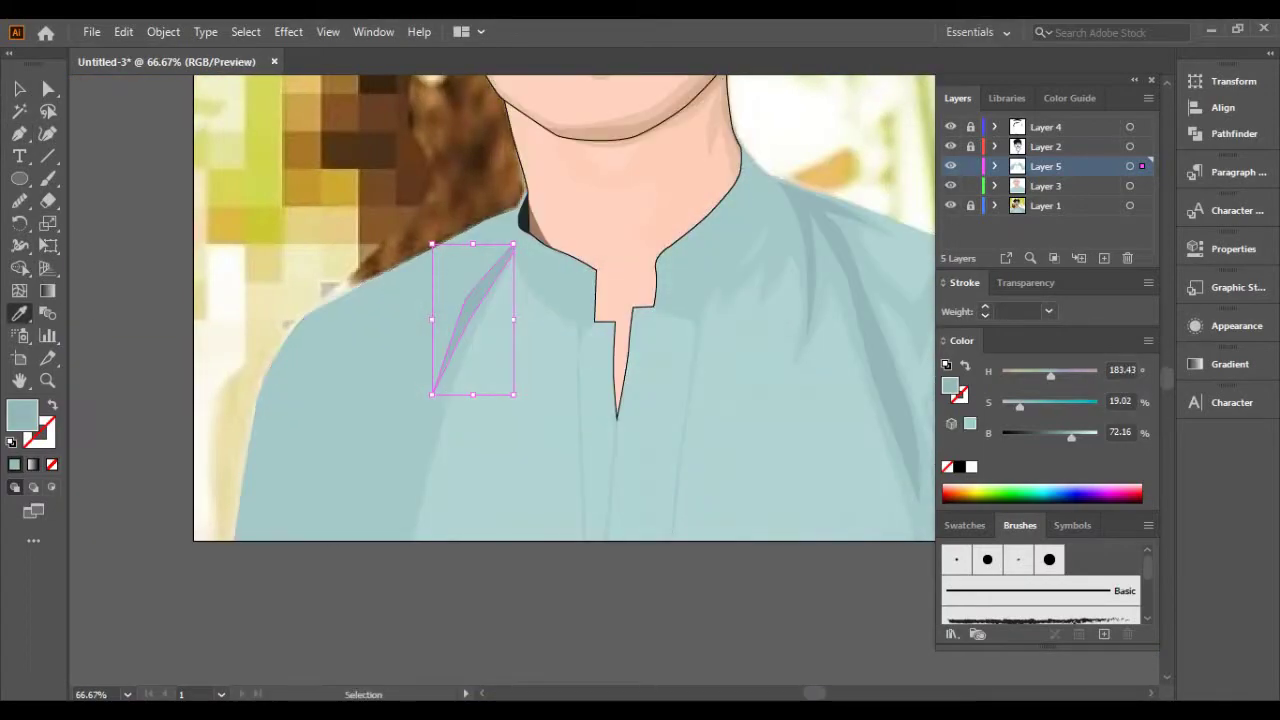
key("ctrl+y")
key("ctrl+plus")
key("ctrl+plus")
Draw and close another fold shape beside the left collar.
key("p")
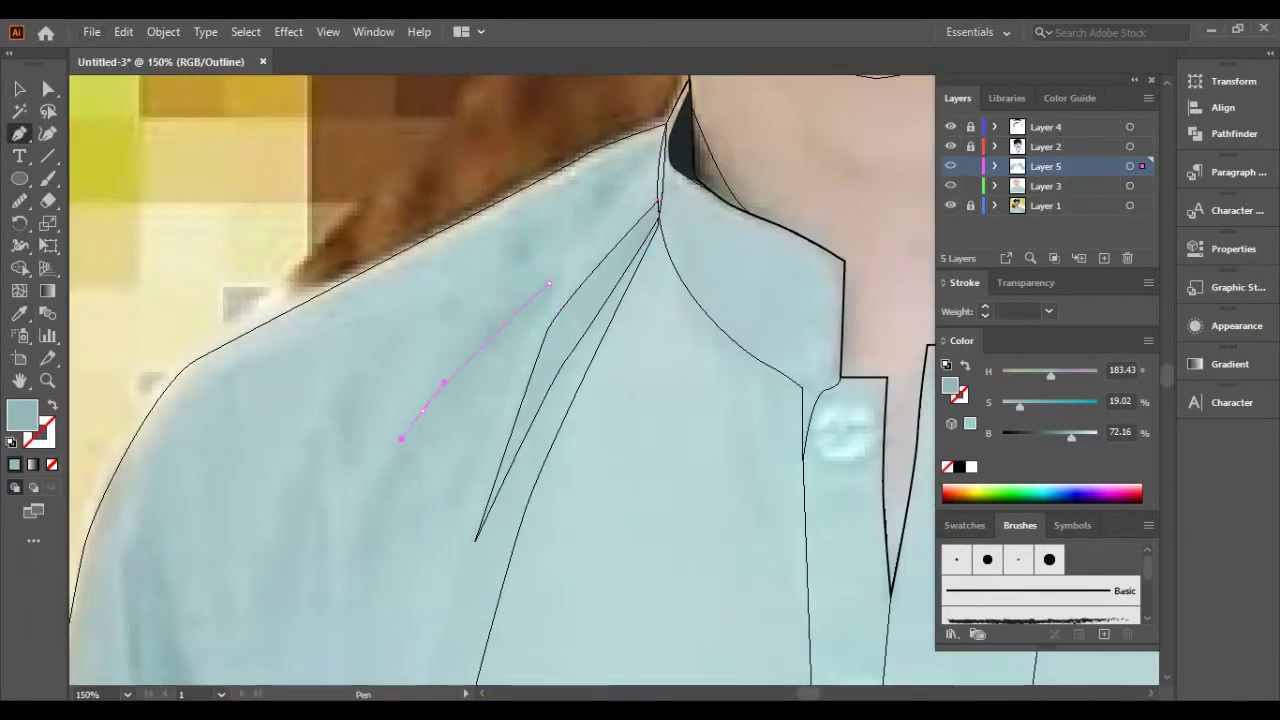
scroll(420, 420, "down", 1)
left_click(355, 590)
left_click_drag(408, 396, 462, 346)
left_click(530, 256)
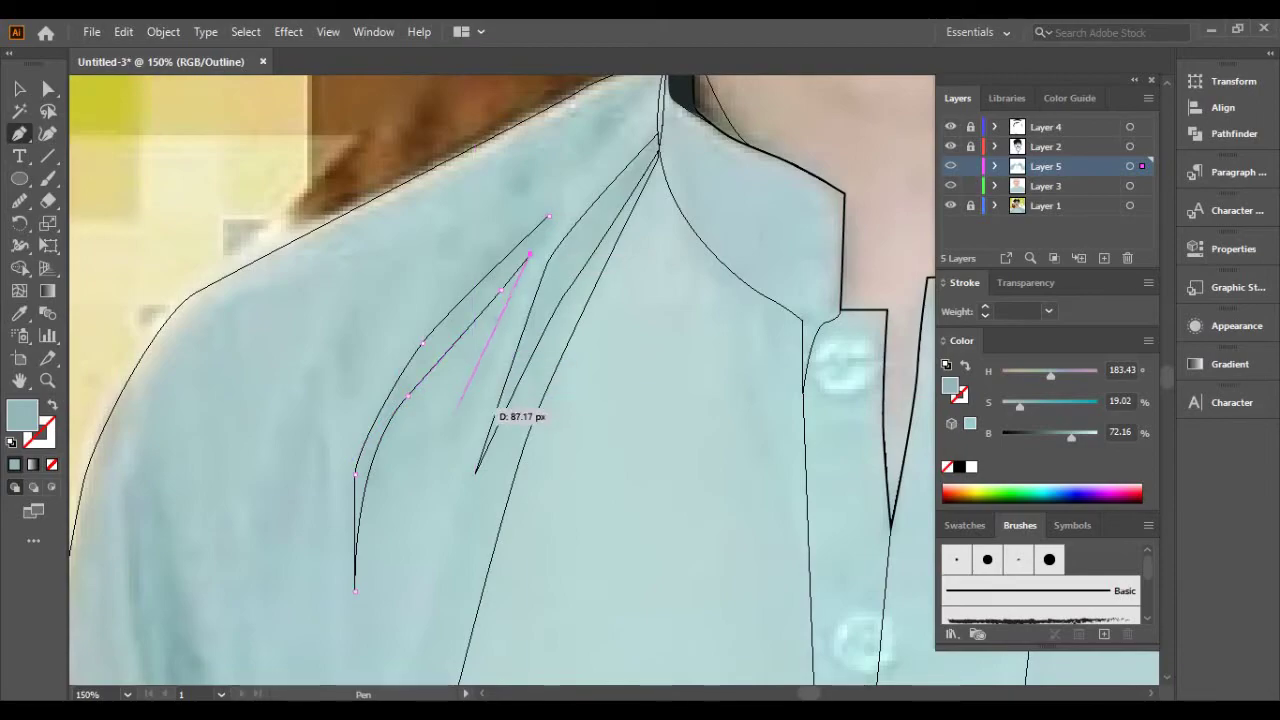
left_click(531, 258)
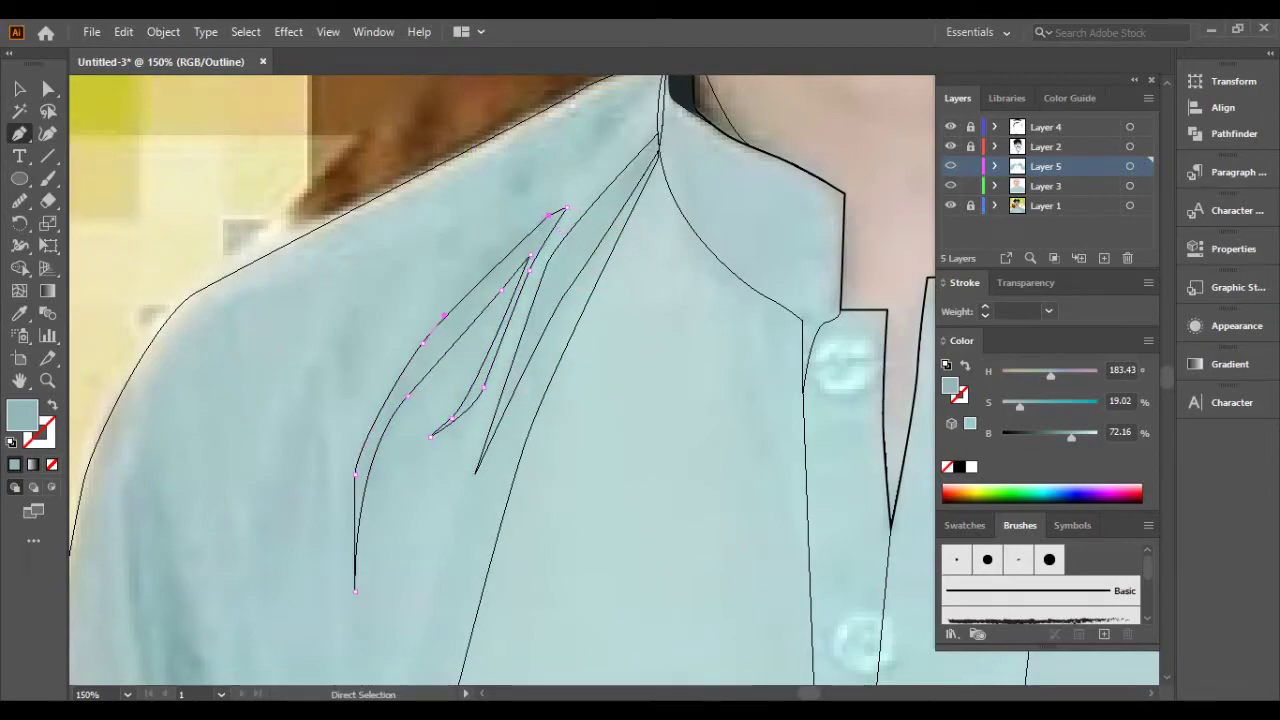
left_click(632, 162, "ctrl")
scroll(632, 162, "up", 1)
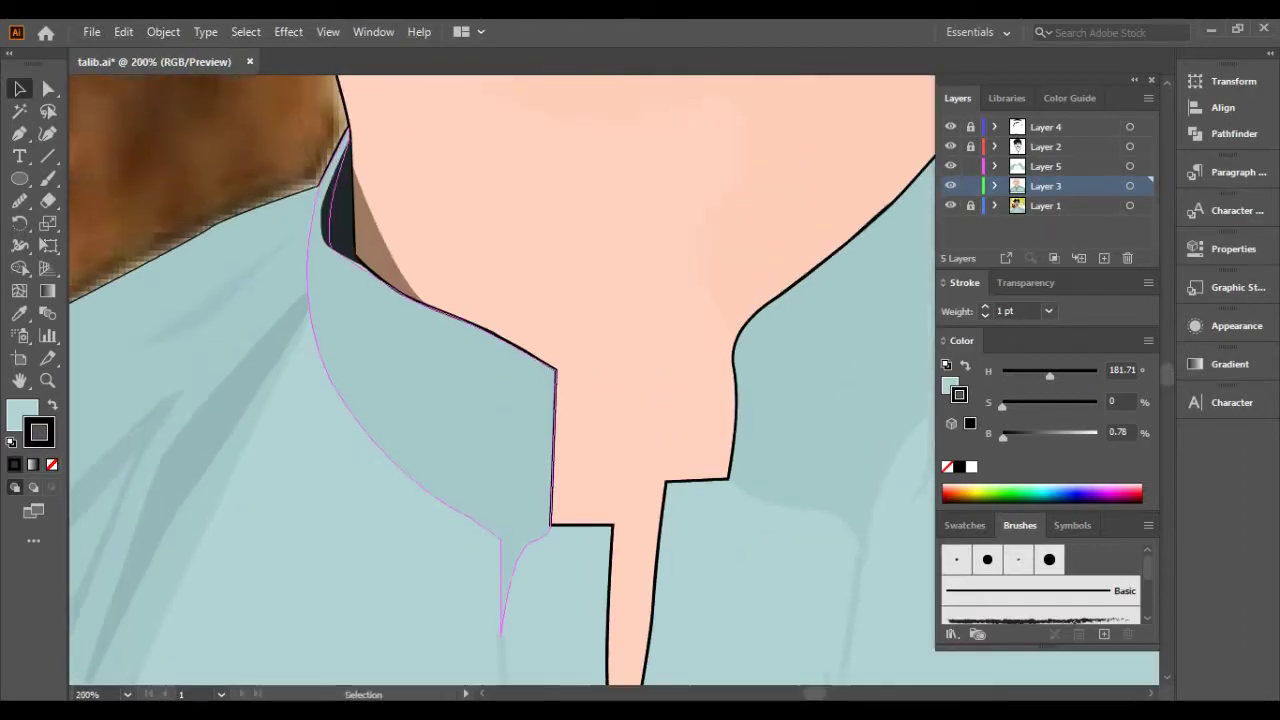
Trace the left collar edge as a stroke-only line in the shirt's shading colour.
left_click(362, 186)
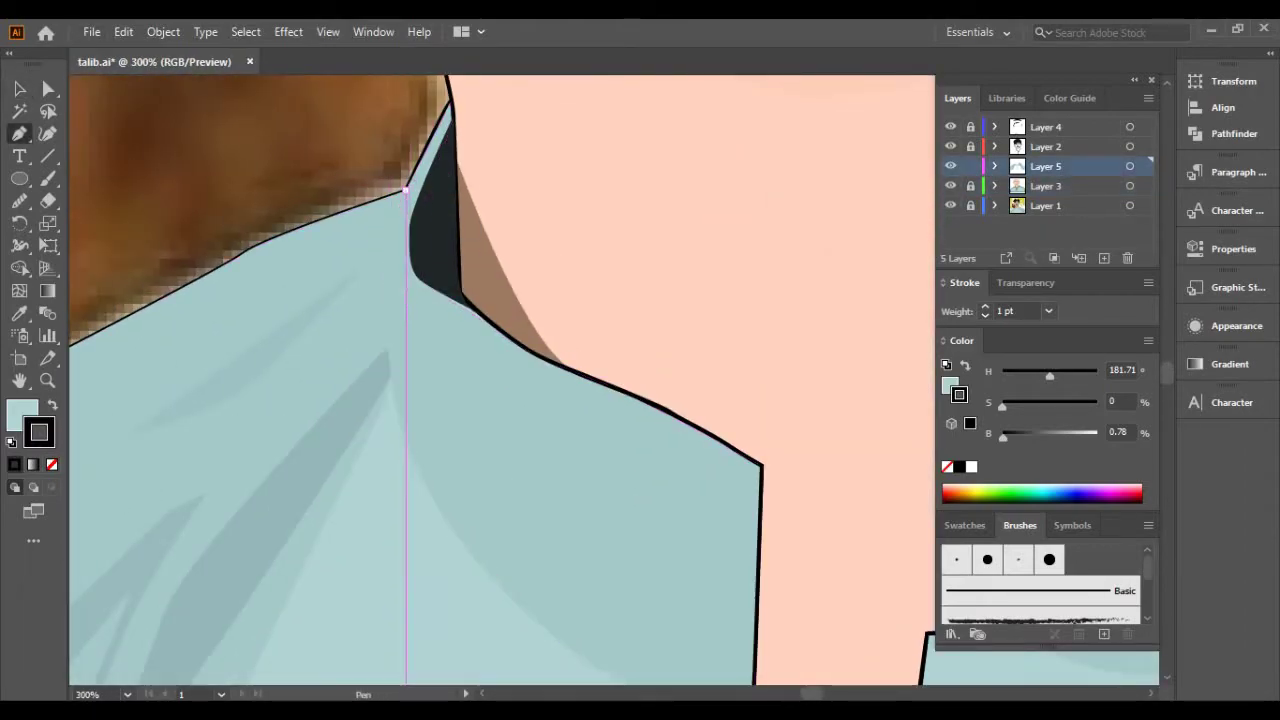
left_click_drag(364, 352, 384, 442)
left_click_drag(313, 507, 393, 570)
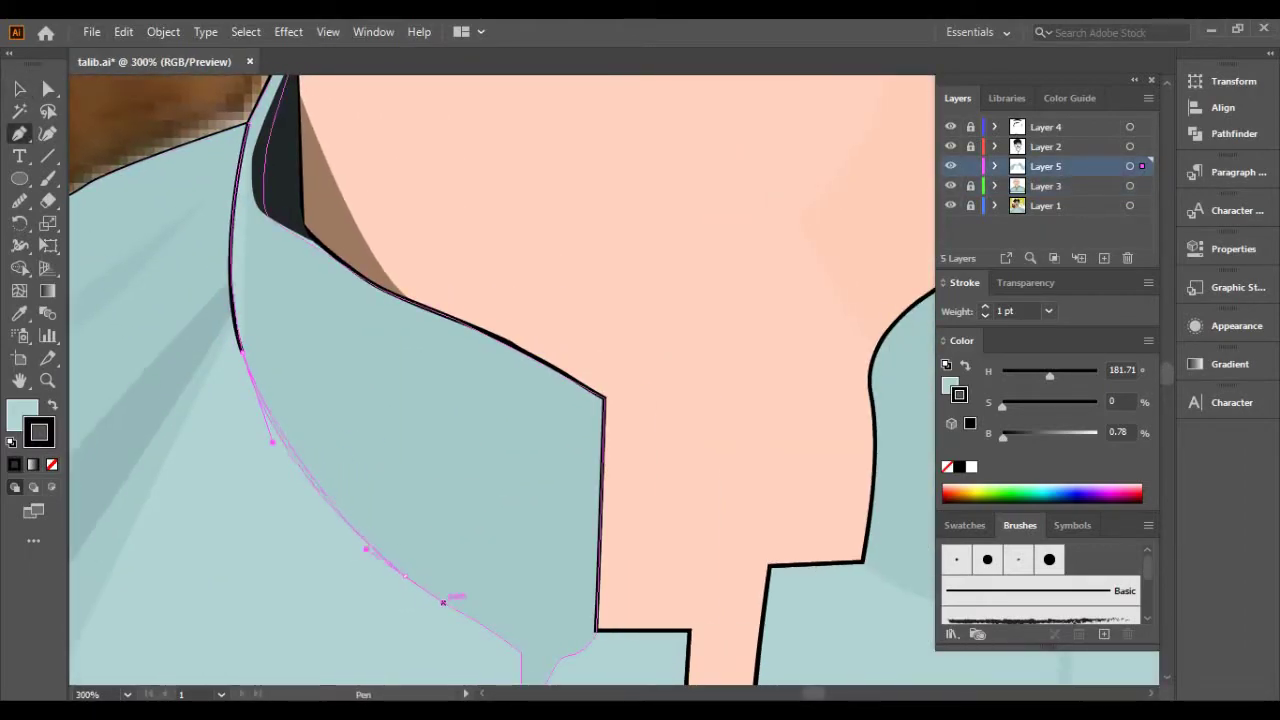
left_click(431, 582)
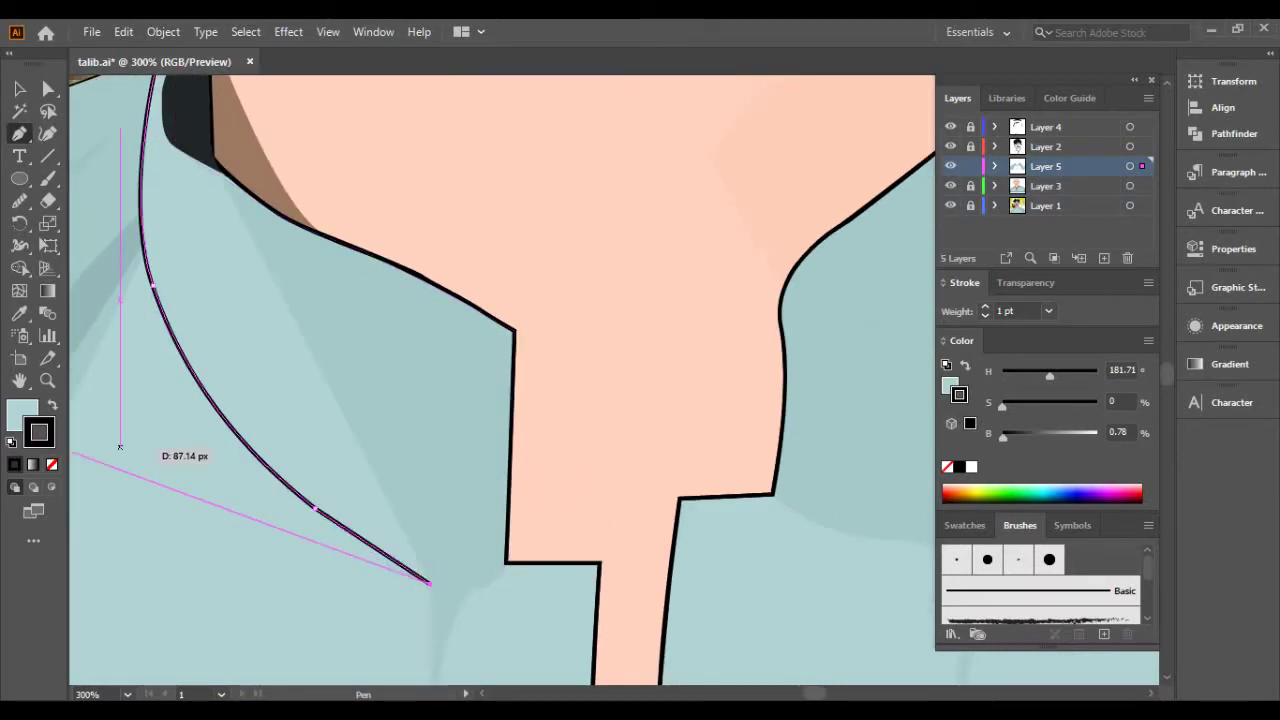
left_click(51, 464)
key("i")
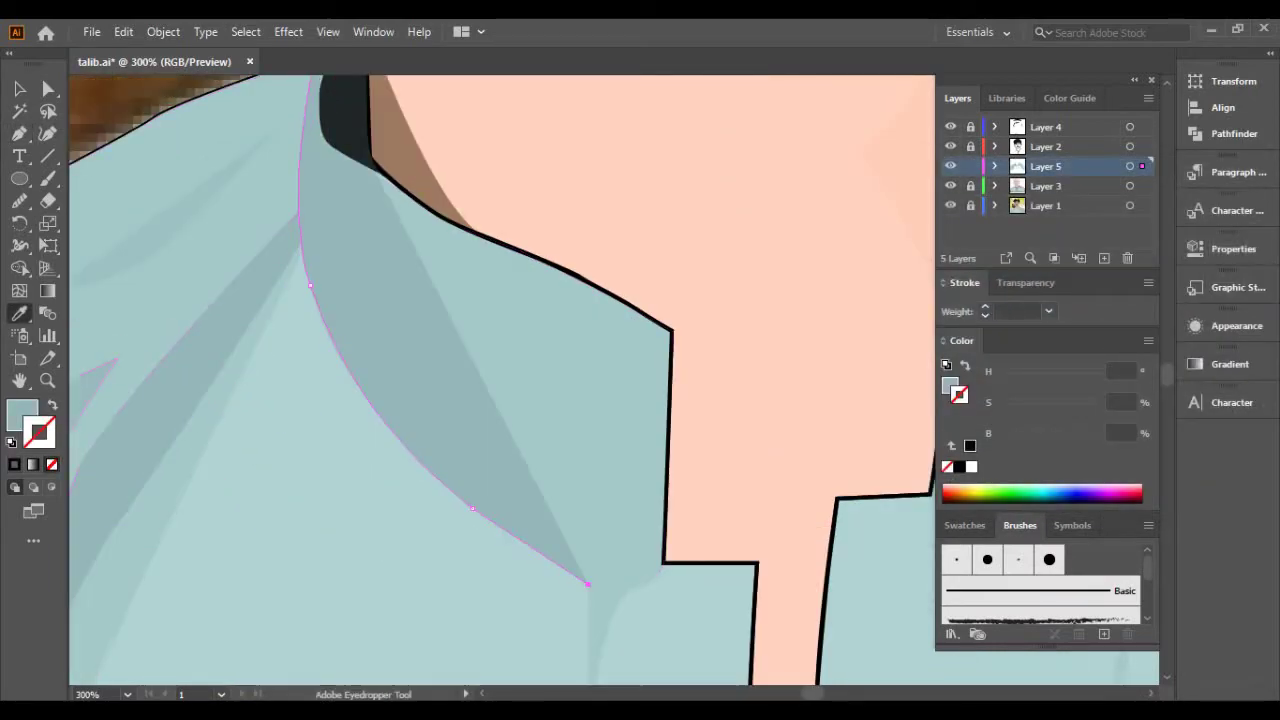
key("ctrl+minus")
Switch Layer 5 to outlines, toggle the sketch layer, and trace the right collar edge.
key("p")
key("ctrl+plus")
left_click(950, 166, "ctrl")
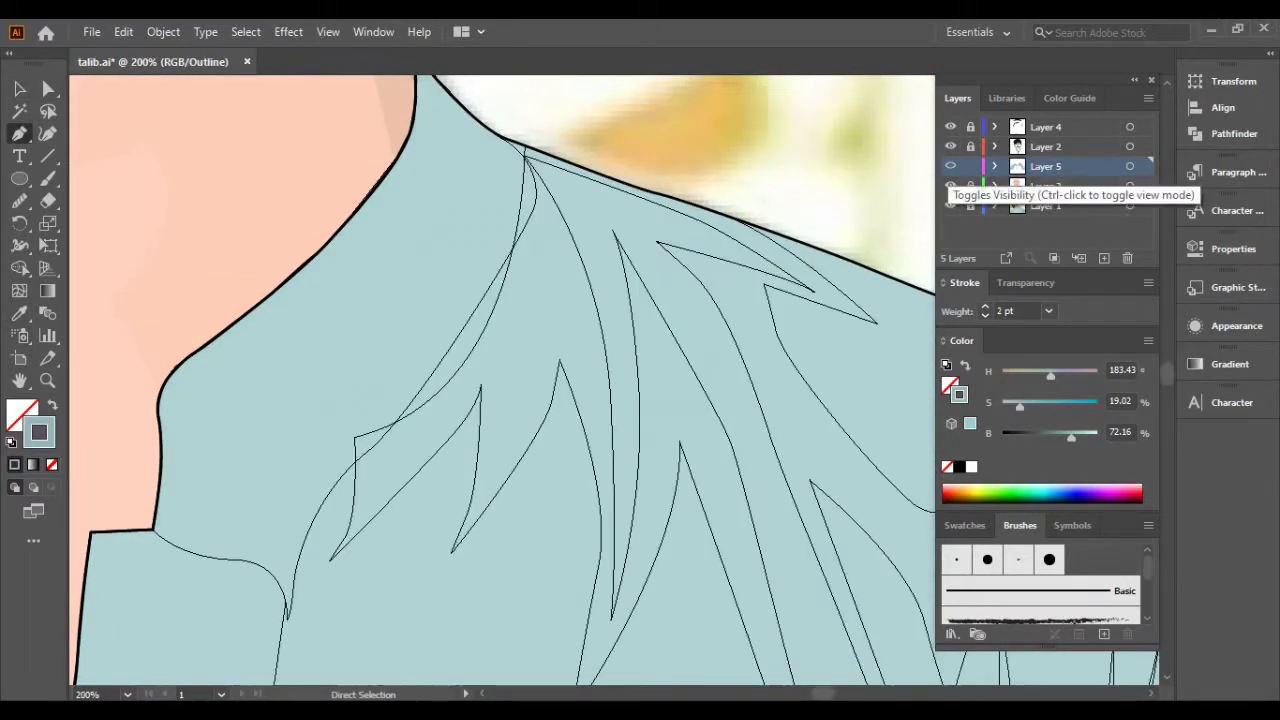
left_click(950, 185)
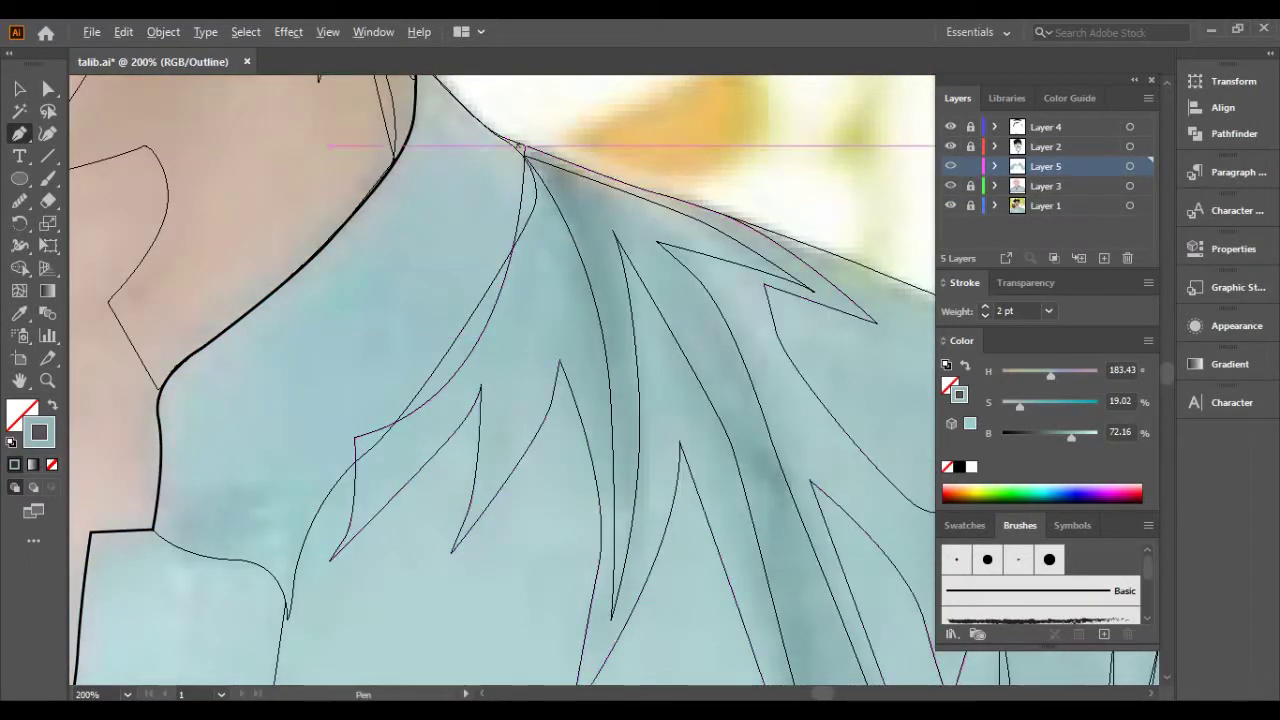
left_click(520, 148)
left_click_drag(466, 430, 470, 432)
left_click_drag(400, 500, 377, 537)
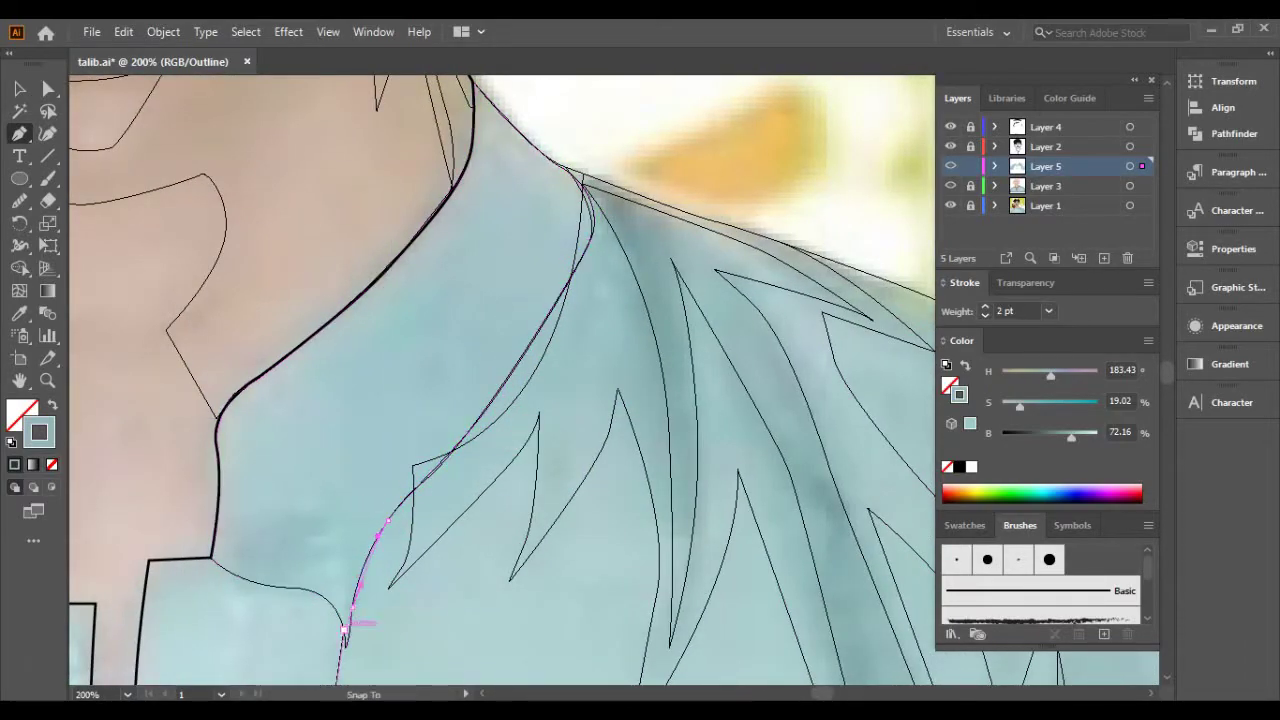
Move the right collar line's top anchor onto the collar corner and hide the photo layer.
key("v")
key("ctrl+y")
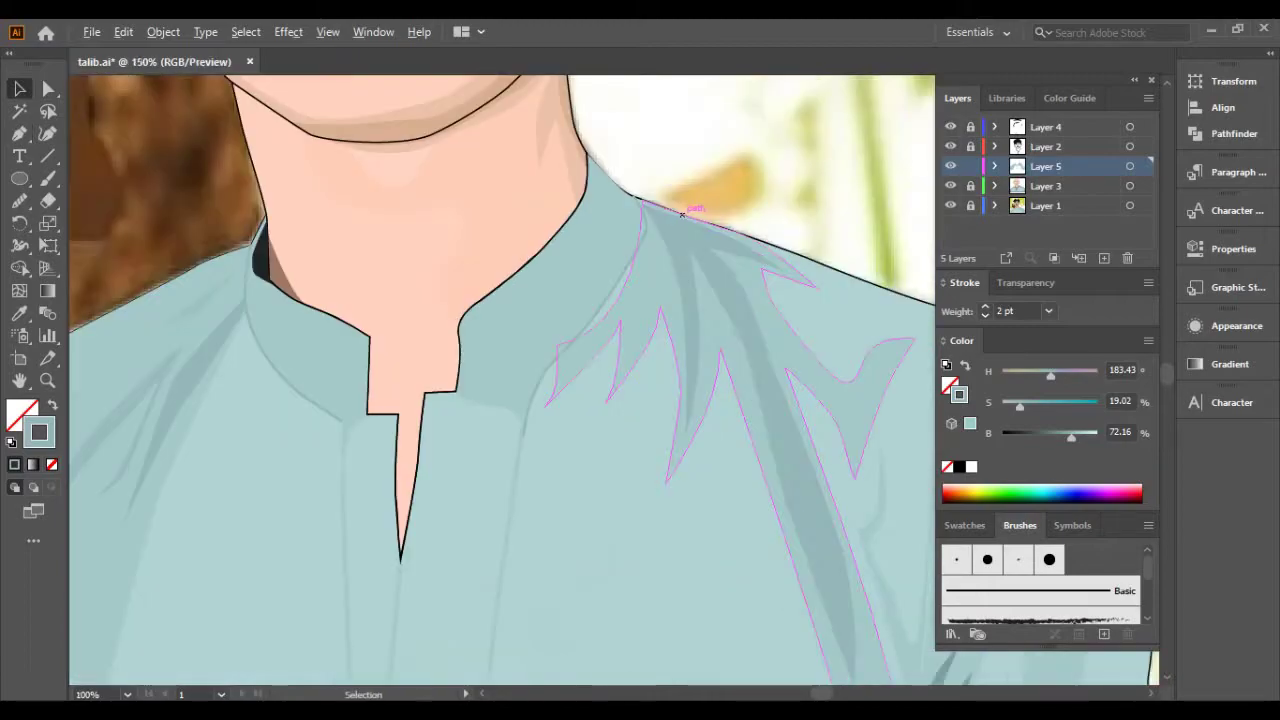
scroll(432, 130, "up", 5)
key("a")
left_click_drag(440, 135, 430, 128)
key("v")
key("ctrl+minus")
key("ctrl+minus")
key("ctrl+minus")
key("ctrl+minus")
key("ctrl+minus")
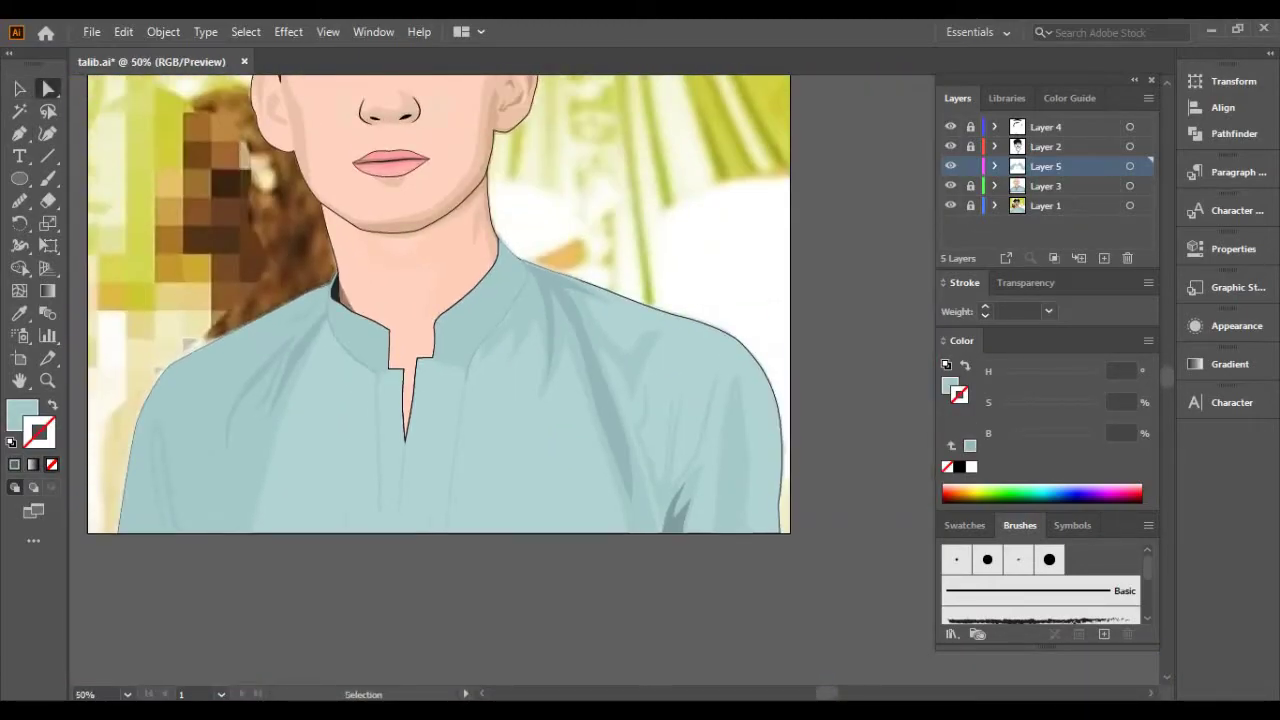
key("ctrl+minus")
left_click(950, 205)
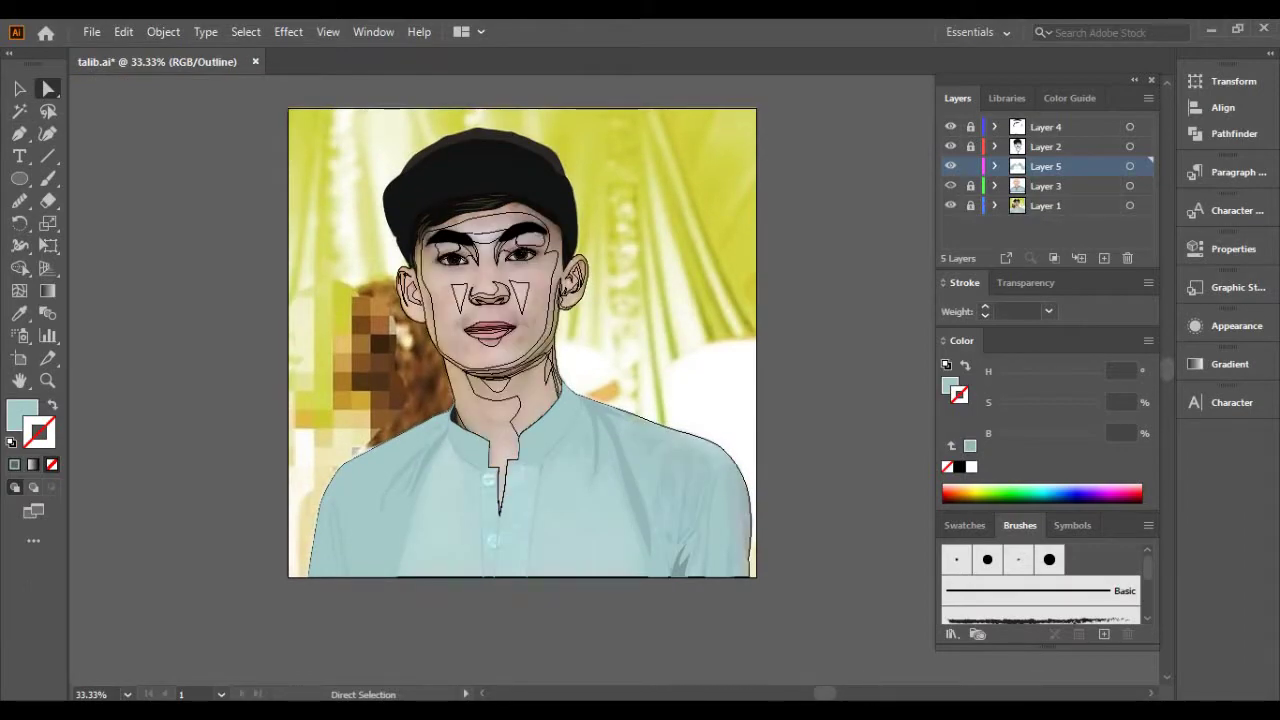
Widen and heighten the artboard, then shift the whole portrait toward its right side.
key("shift+o")
key("ctrl+minus")
left_click_drag(636, 344, 757, 344)
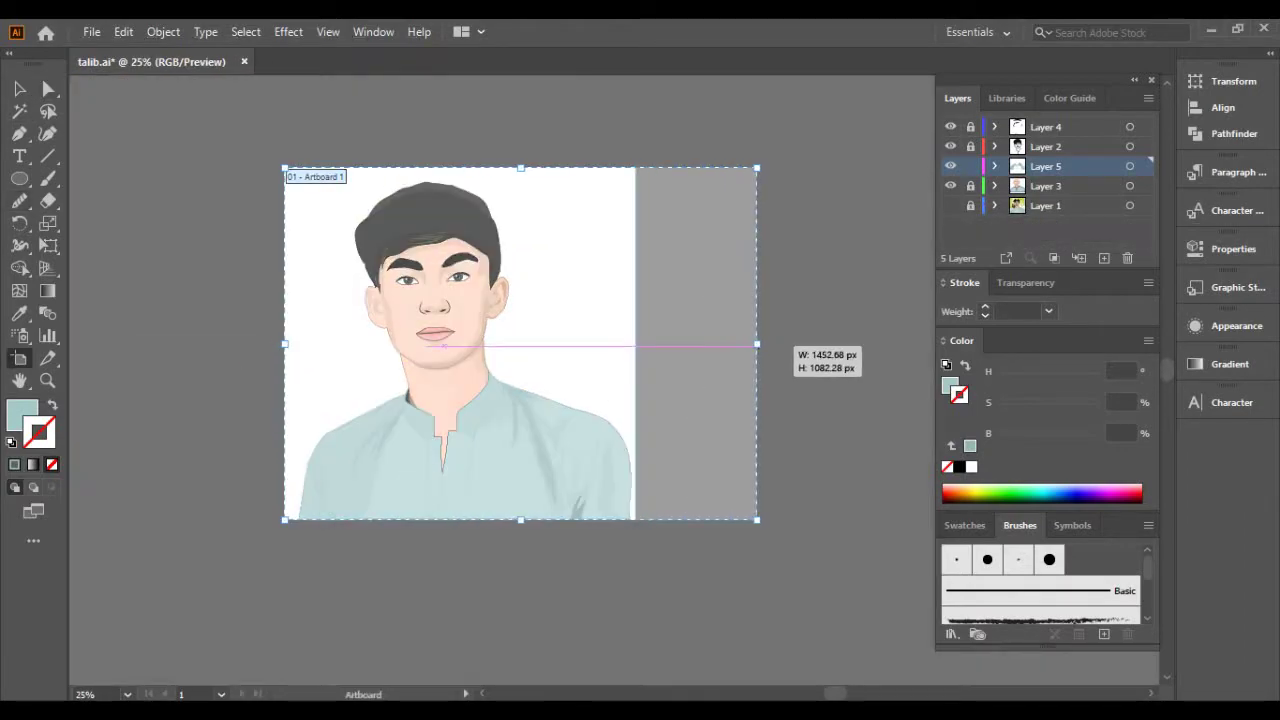
left_click_drag(284, 344, 91, 344)
left_click_drag(492, 173, 492, 154)
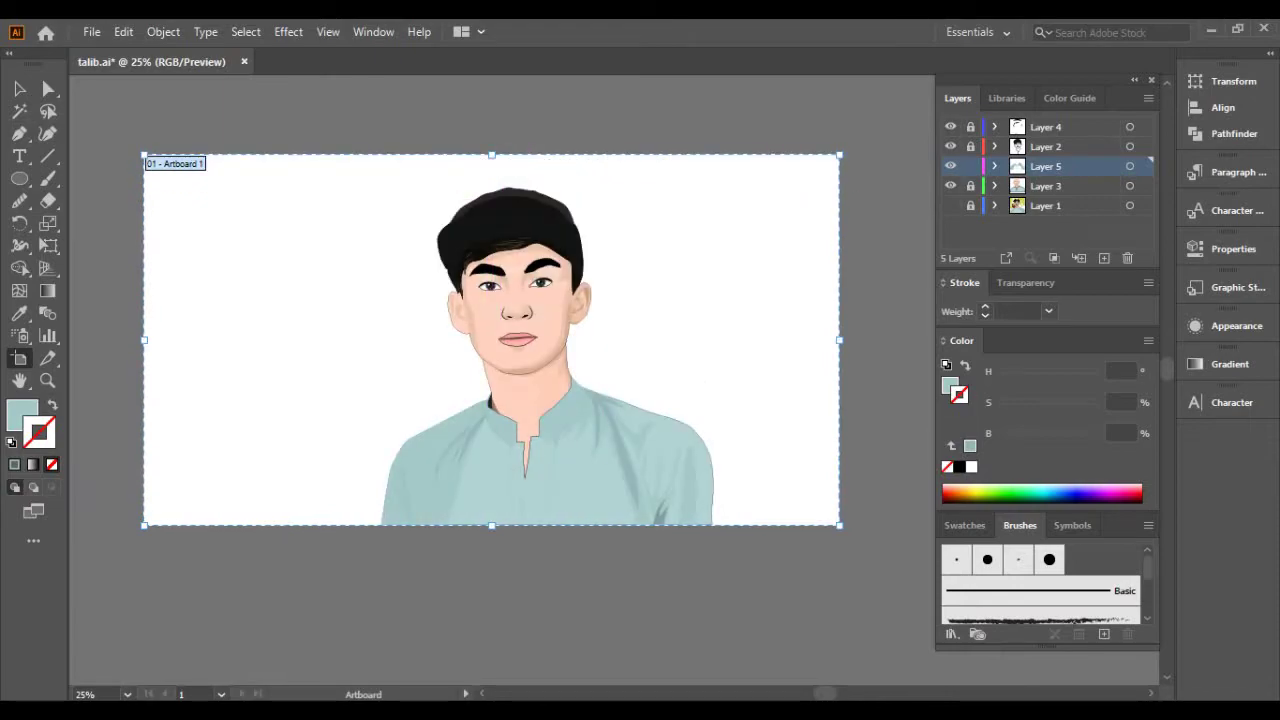
key("v")
left_click_drag(276, 186, 750, 525)
mouse_move(550, 356)
left_mouse_down()
mouse_move(628, 356)
mouse_move(633, 340)
left_mouse_up()
Apply the skin tone to the nose, nostril and face shapes.
scroll(633, 340, "up", 3)
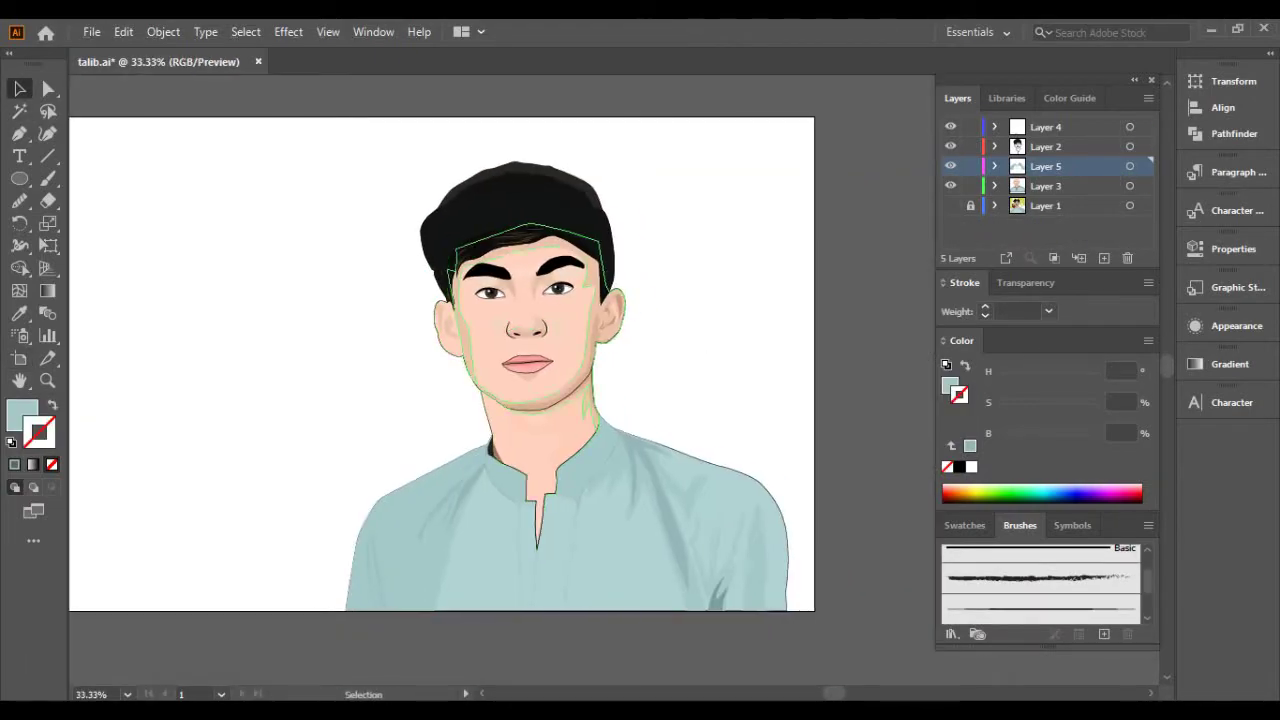
left_click(523, 329)
scroll(523, 329, "up", 2)
left_click(495, 415)
scroll(607, 344, "down", 5)
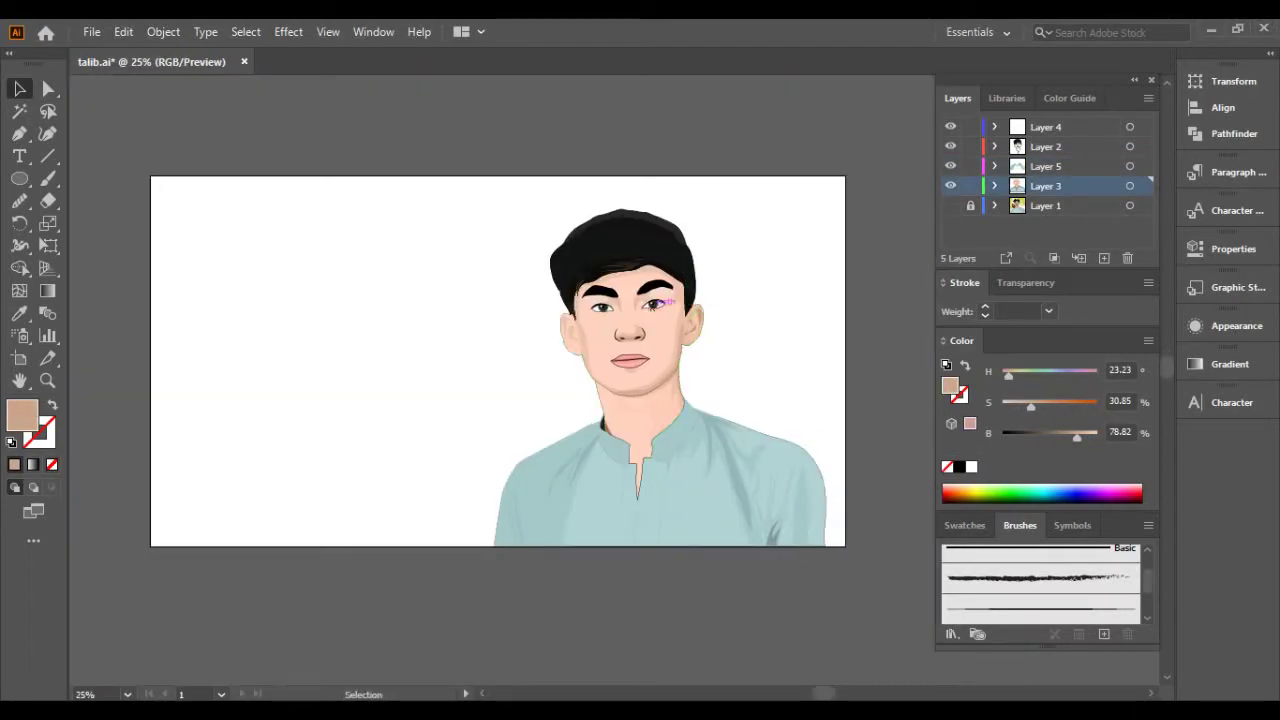
scroll(607, 344, "up", 3)
left_click(607, 344)
key("i")
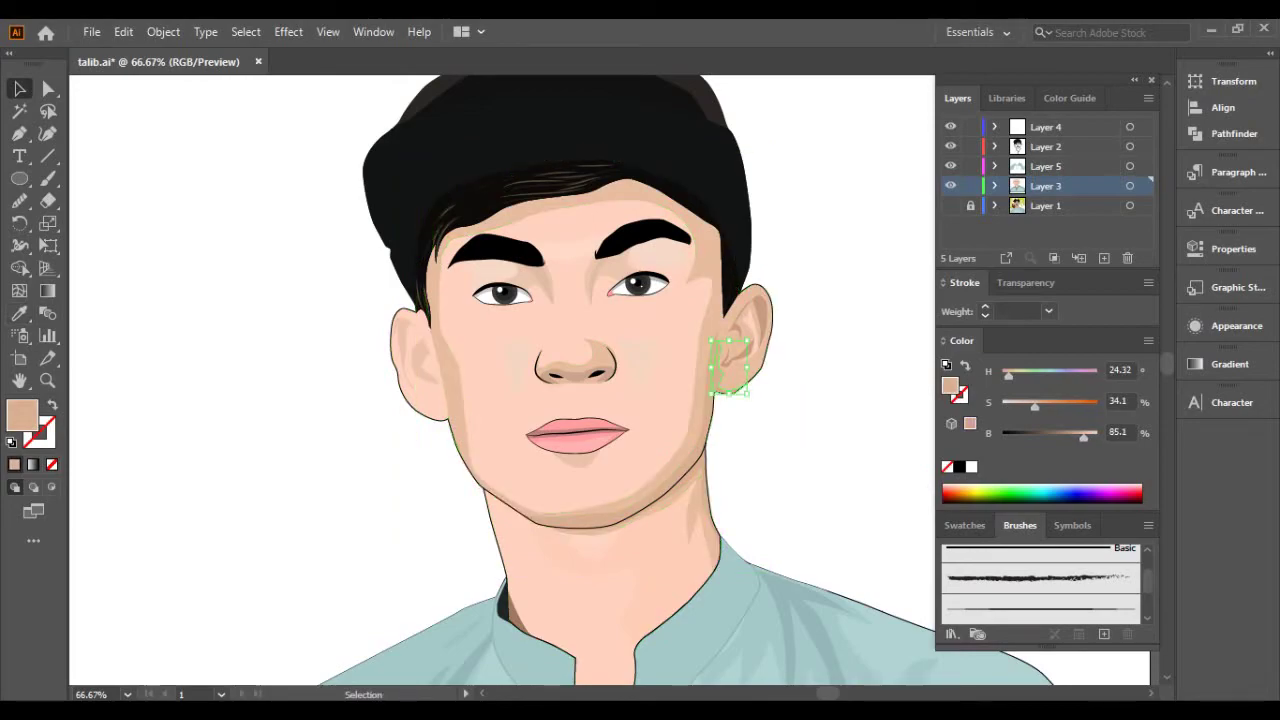
Sample a face skin tone onto the jaw and neck shadow shape.
scroll(705, 405, "up", 1)
left_click(560, 351)
scroll(560, 351, "up", 3)
scroll(450, 320, "down", 4)
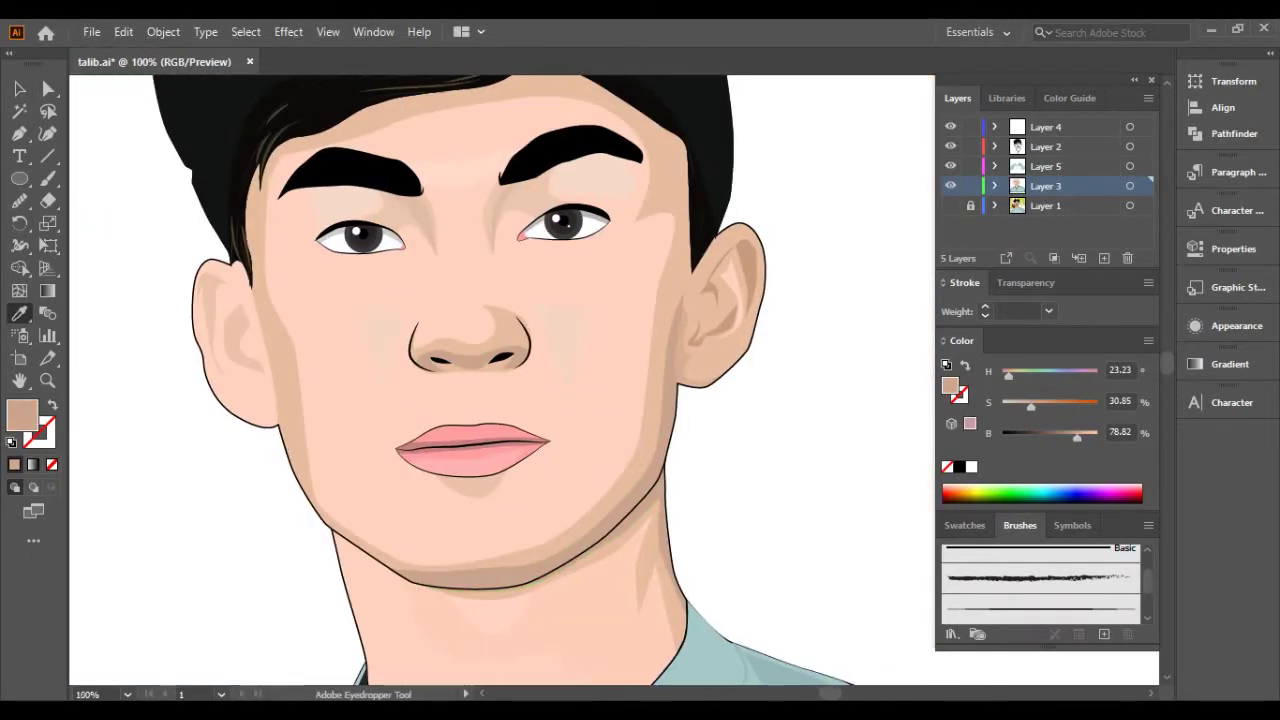
key("v")
scroll(450, 330, "up", 1)
key("i")
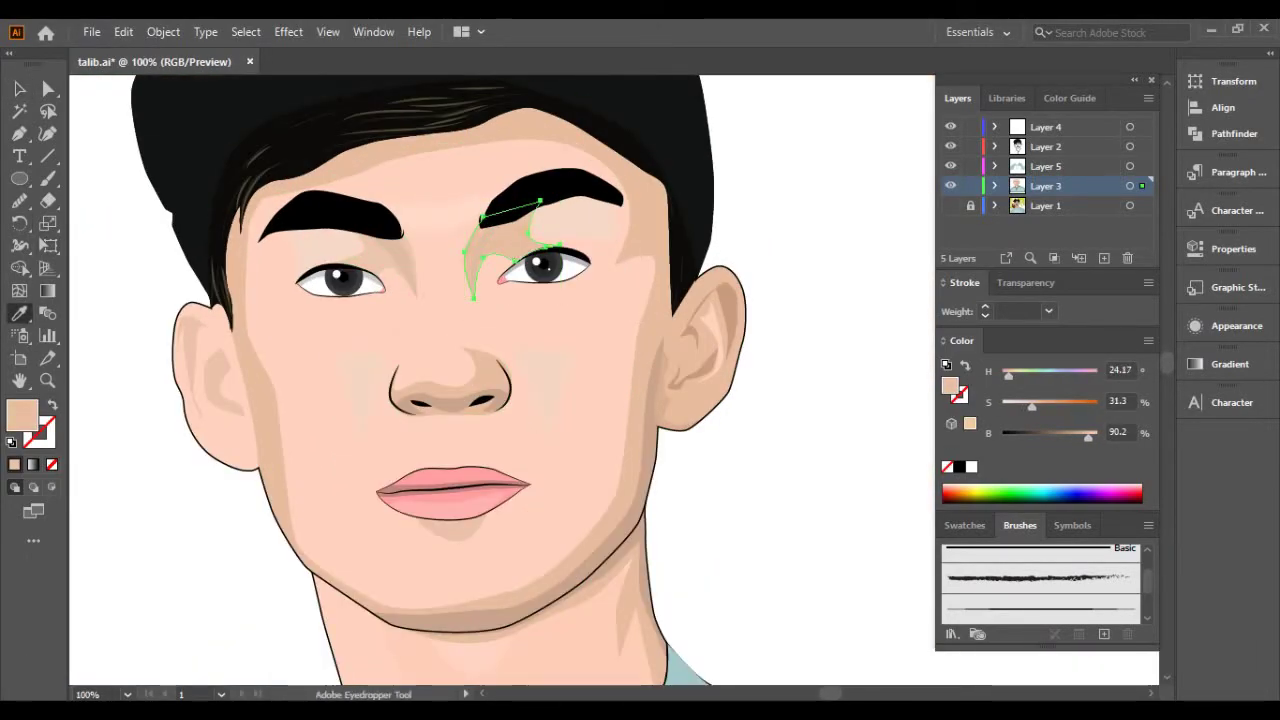
Shade the neck, head and inner ear with the darker skin tone.
key("ctrl+shift+a")
left_click(487, 407)
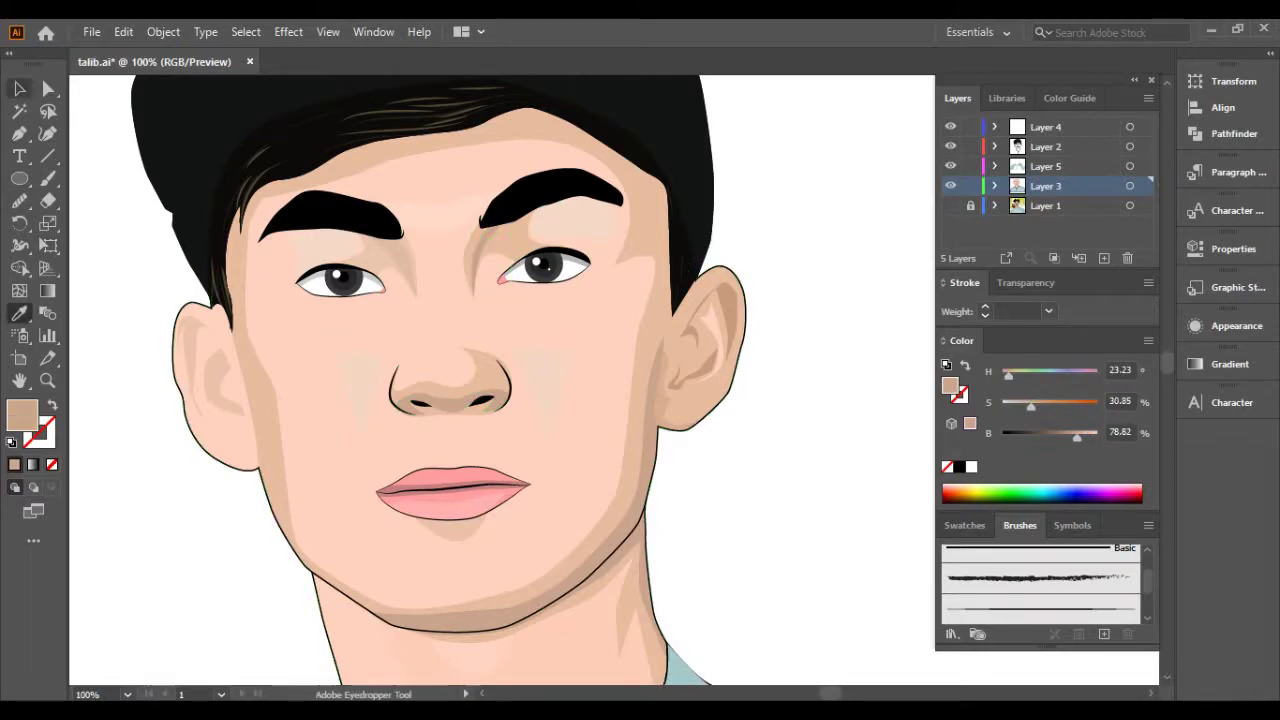
left_click(370, 235, "ctrl")
key("ctrl+shift+a")
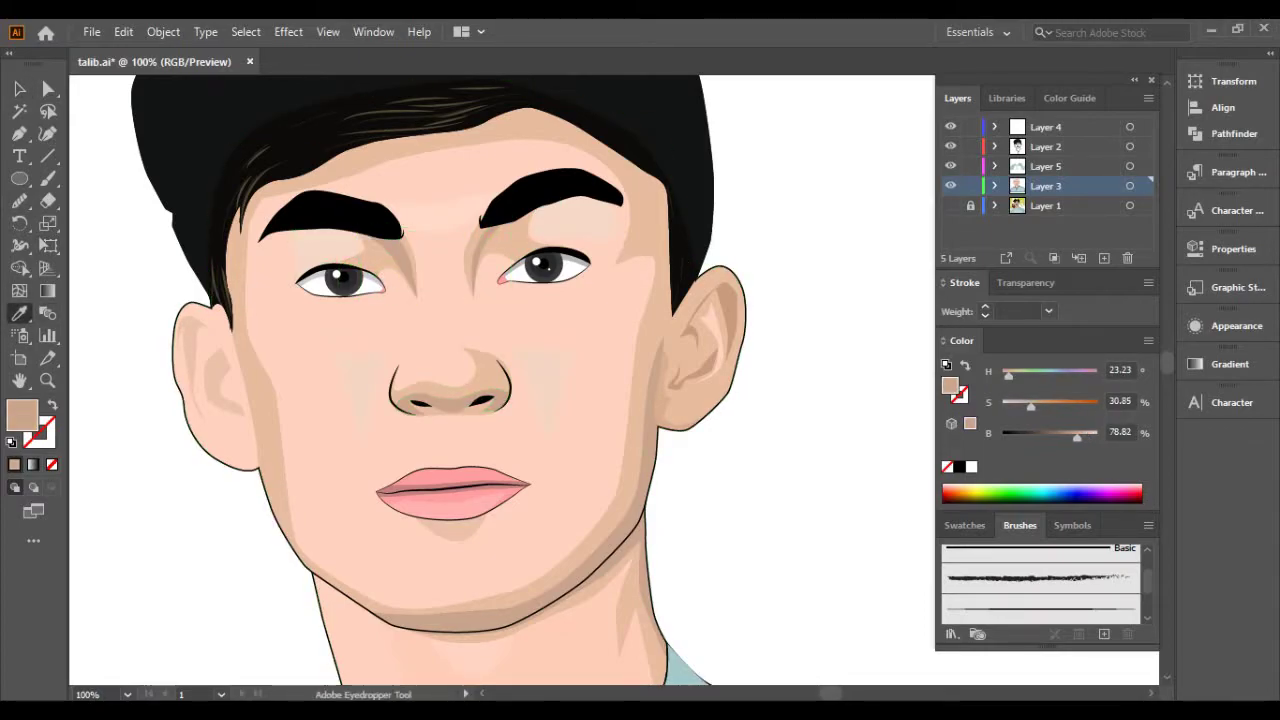
scroll(487, 407, "down", 3)
left_click(562, 442)
scroll(562, 442, "up", 2)
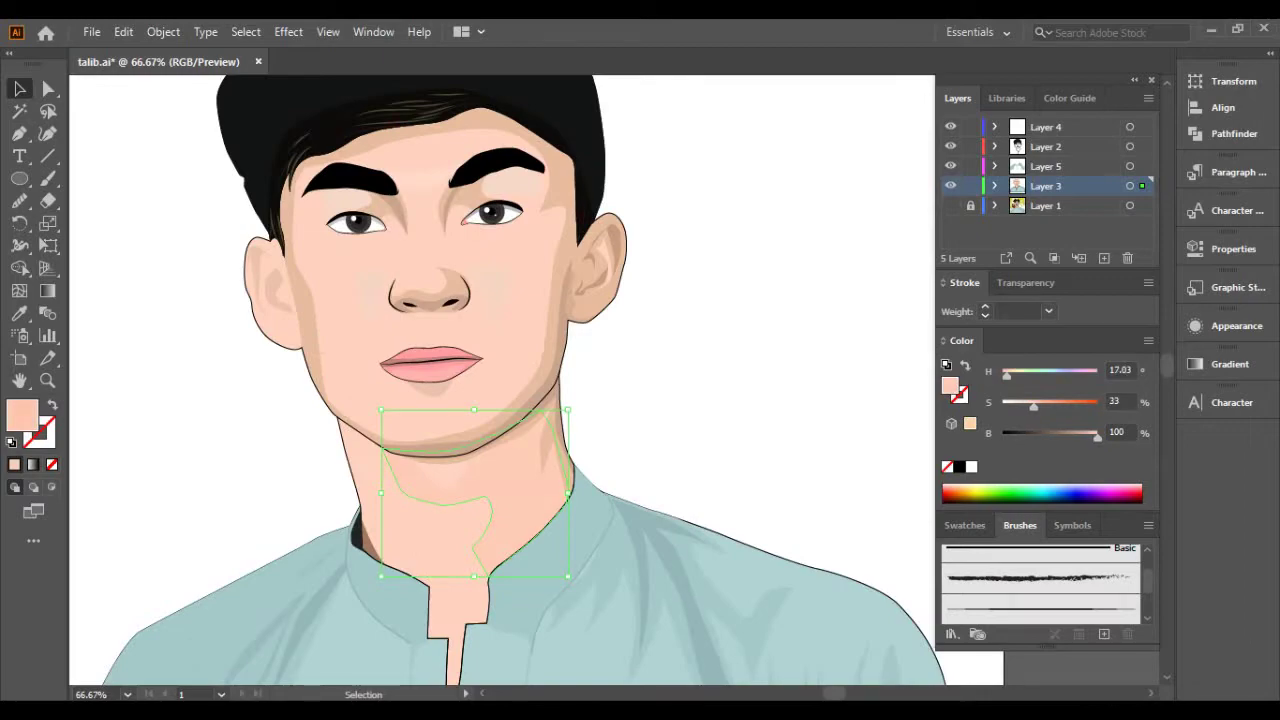
left_click(571, 386)
key("ctrl+shift+a")
scroll(571, 386, "down", 1)
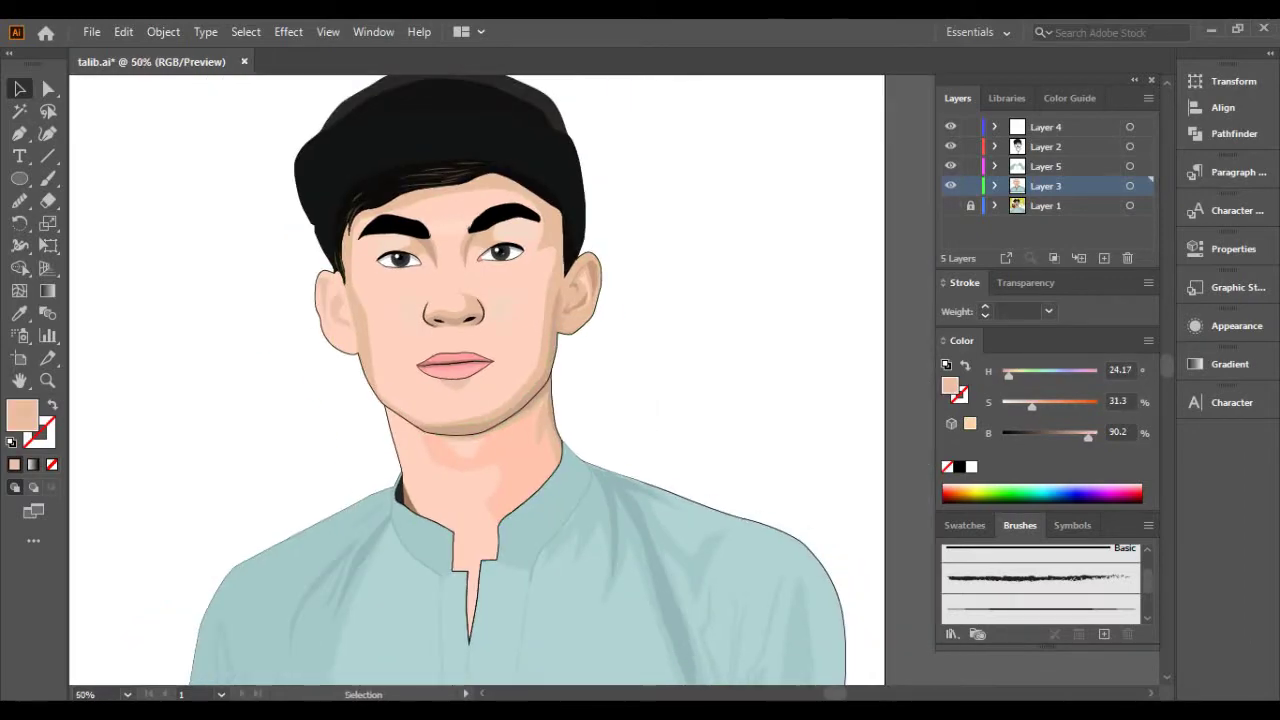
scroll(331, 307, "up", 2)
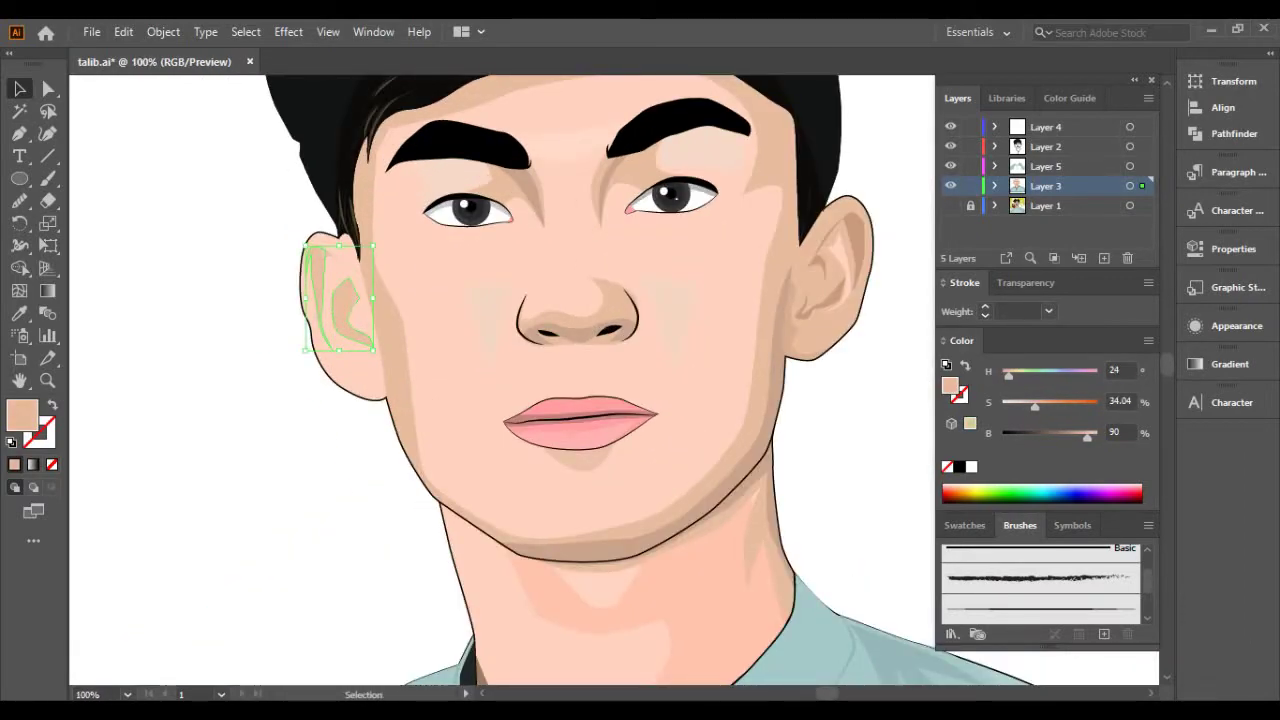
left_click(350, 312, "ctrl")
Fit the artboard in view, add a new layer and lock the portrait layers.
key("ctrl+minus")
key("ctrl+minus")
key("ctrl+minus")
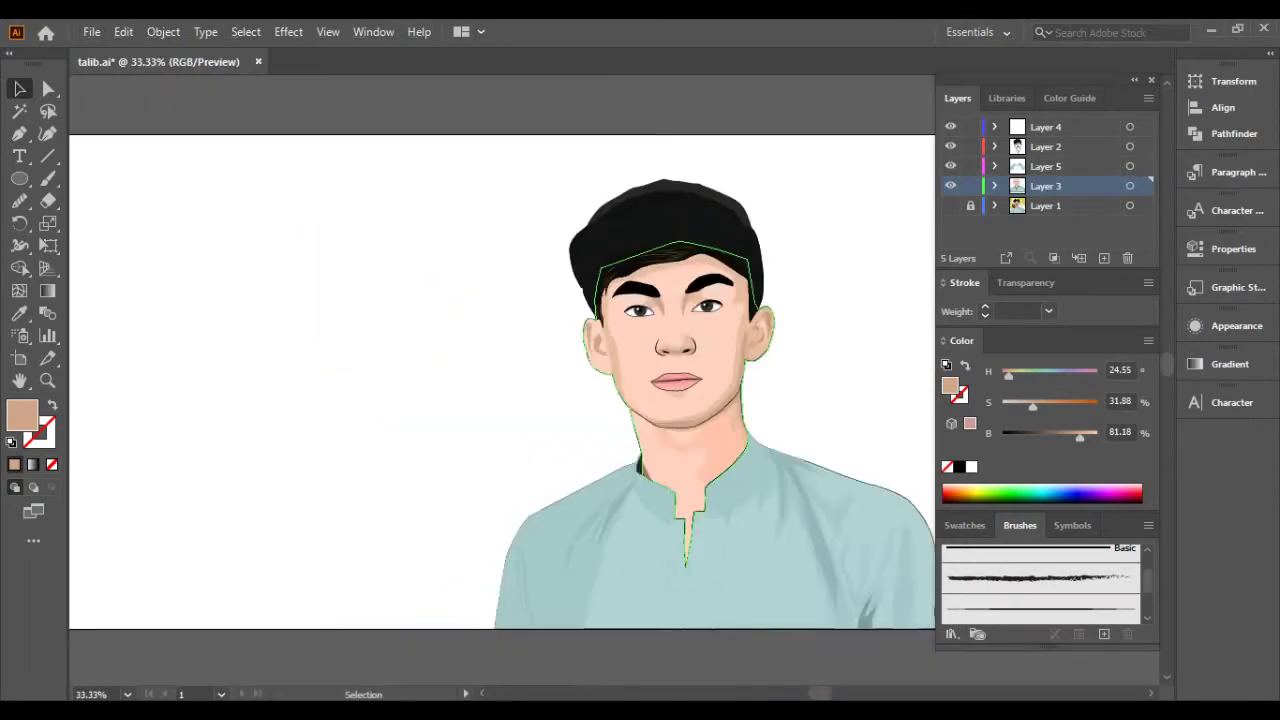
key("ctrl+minus")
key("ctrl+l")
left_click_drag(970, 127, 970, 166)
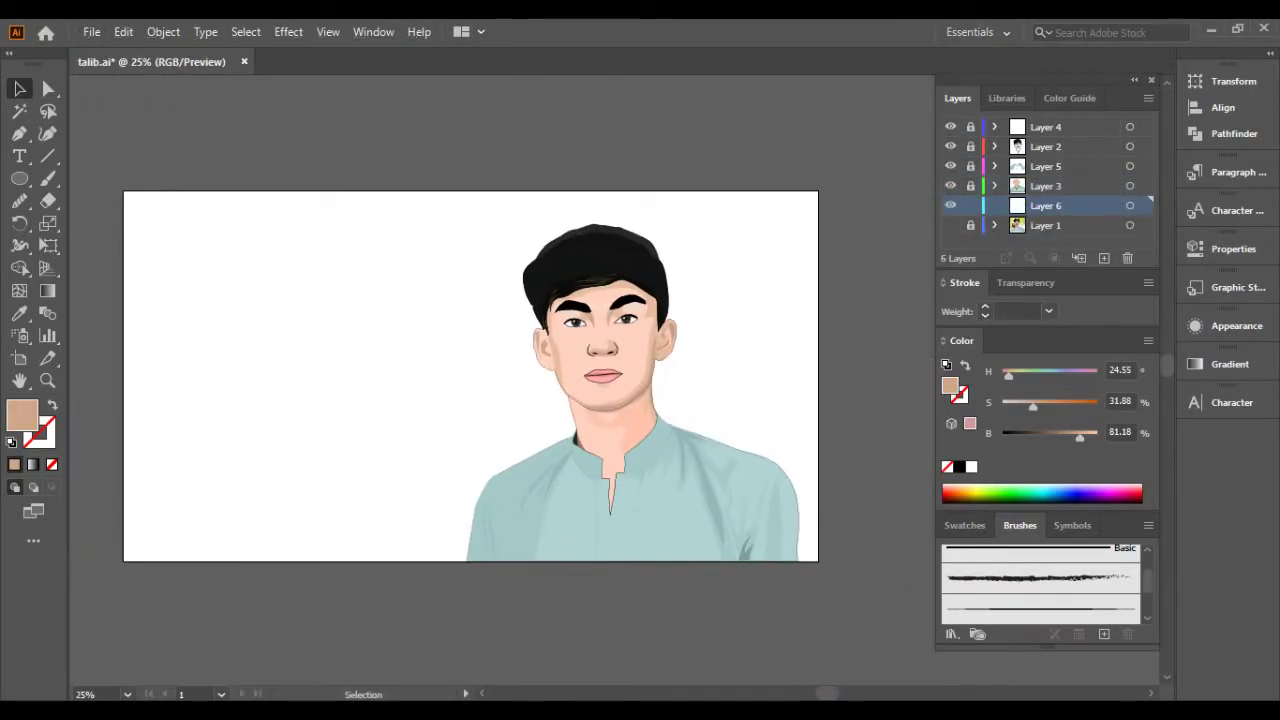
Draw an artboard-sized gradient rectangle and make the right gradient stop pink.
left_click(1230, 364)
left_click(970, 388)
mouse_move(19, 178)
left_mouse_down()
mouse_move(110, 180)
mouse_move(818, 560)
left_mouse_up()
left_click(1137, 531)
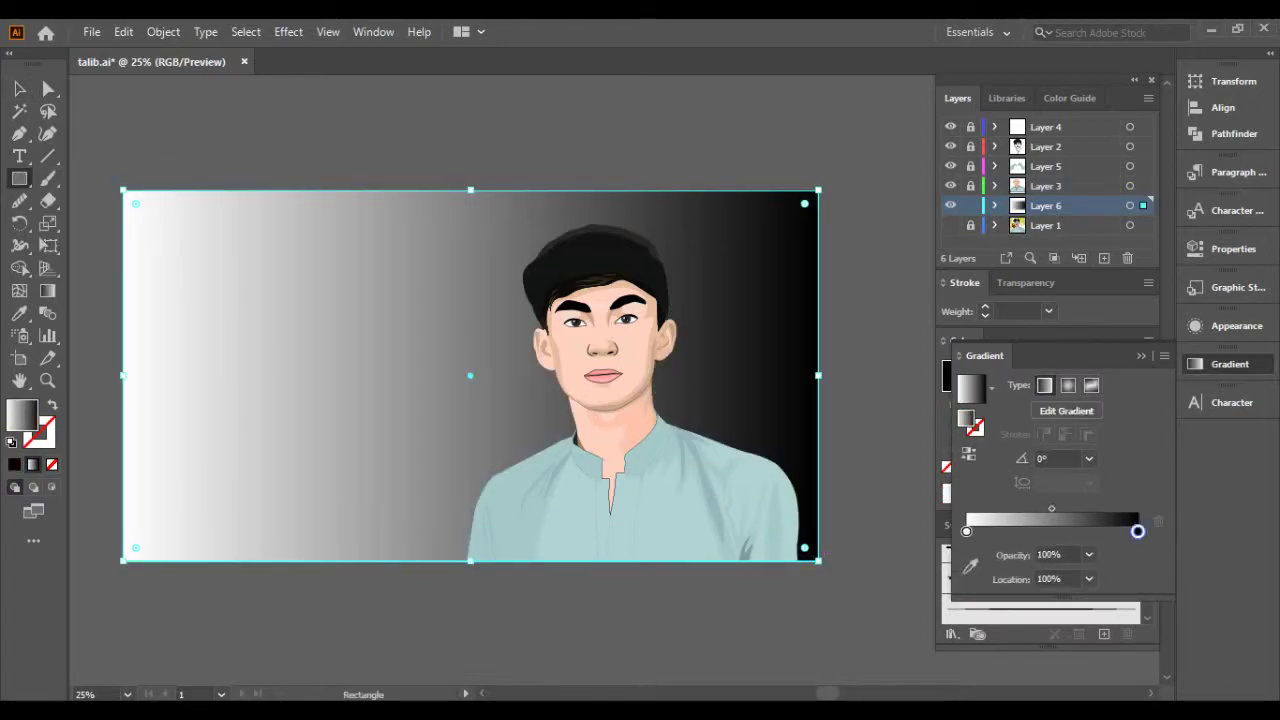
double_click(1137, 531)
left_click(1094, 360)
Make the left gradient stop yellow and angle the gradient diagonally across the rectangle.
left_click(966, 531)
double_click(966, 531)
left_click(962, 347)
left_click(1054, 360)
left_click(962, 347)
key("g")
left_click_drag(121, 562, 920, 135)
Adjust the left gradient colour to a saturated yellow-green.
key("v")
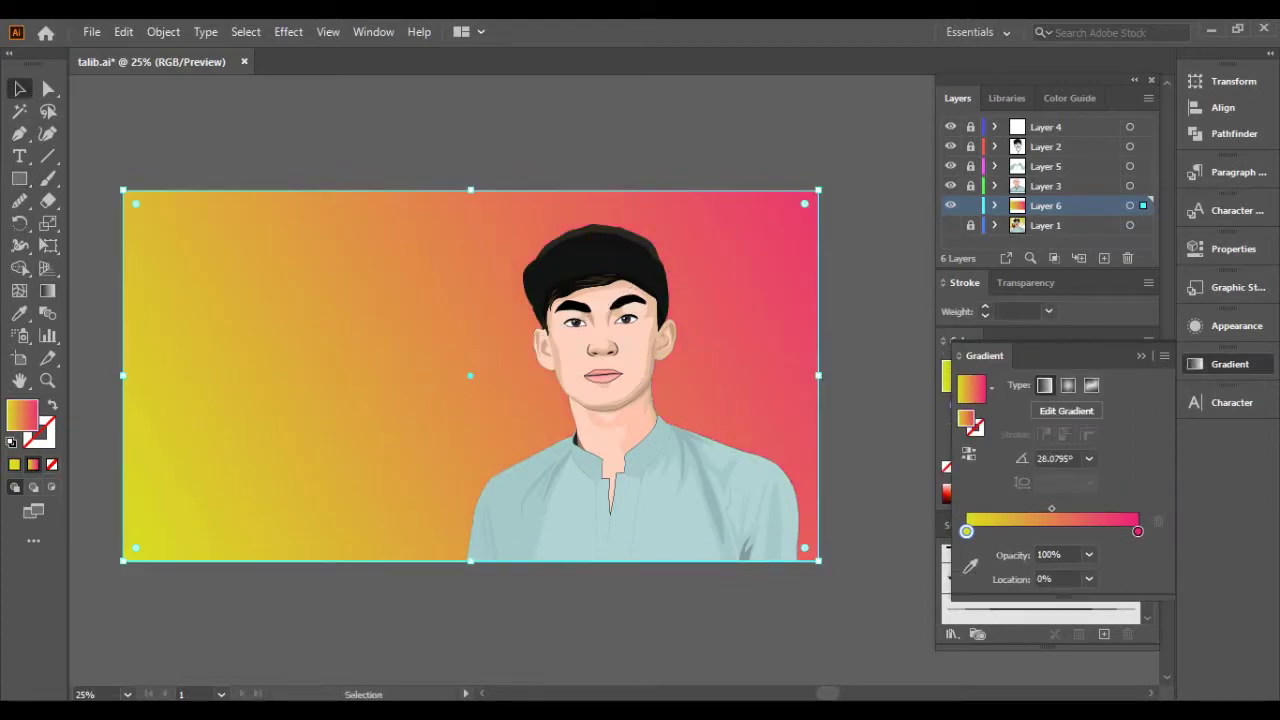
left_click_drag(984, 355, 743, 114)
left_click_drag(1060, 437, 1035, 437)
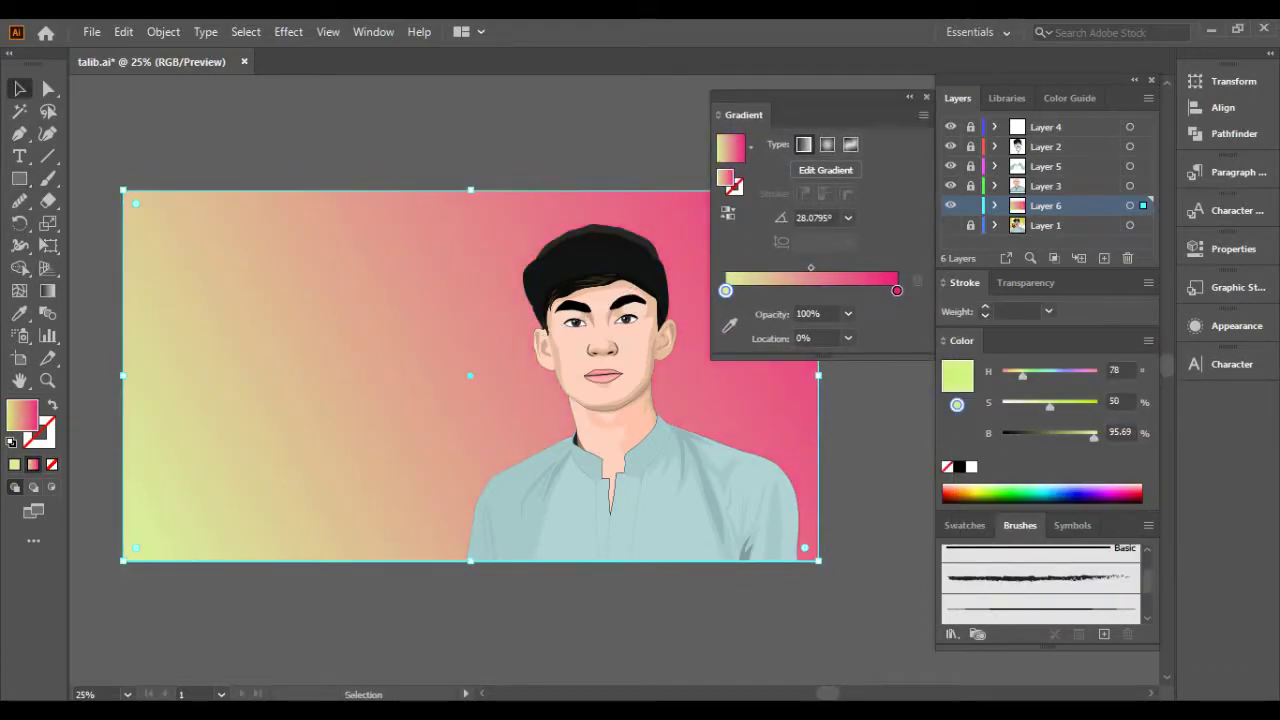
left_click(897, 290)
left_click_drag(780, 114, 1137, 458)
Open and dismiss the Rectangle size settings.
left_click(19, 178)
left_click(100, 174)
left_click(259, 137)
key("Escape")
key("l")
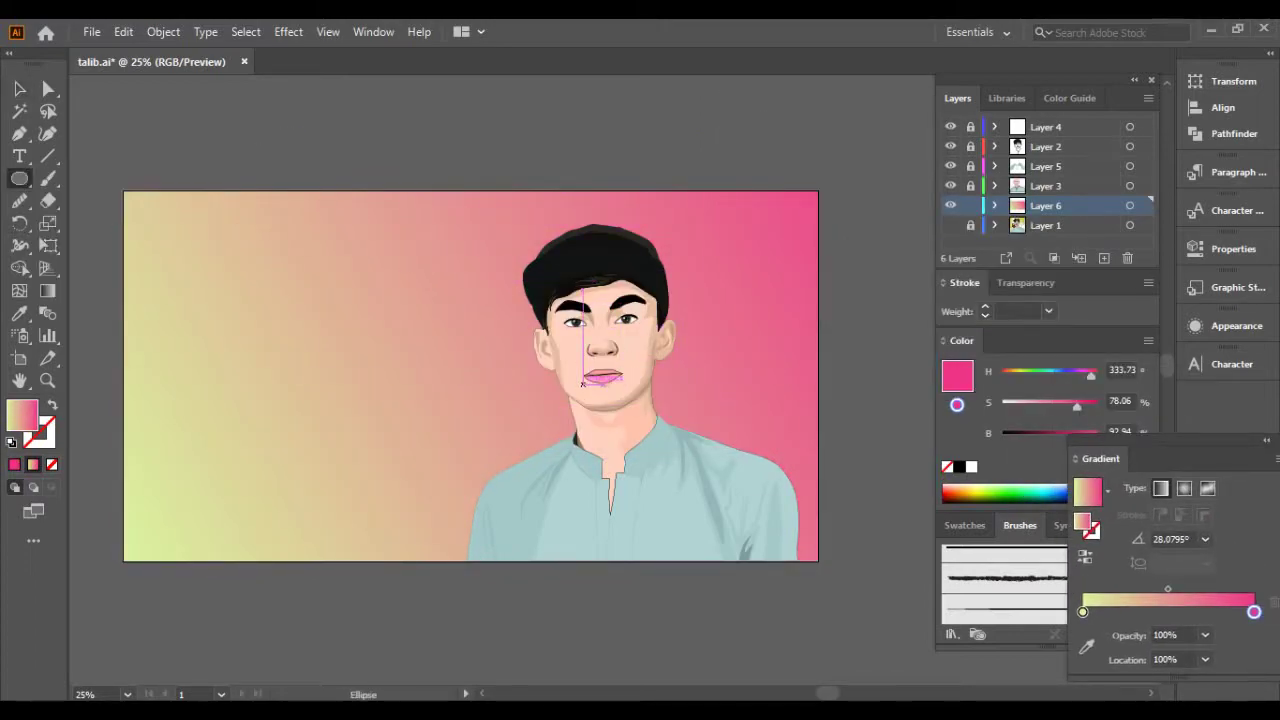
On new Layer 7, load an Artistic_Paintbrush splatter brush with a white stroke.
key("b")
left_click(1040, 608)
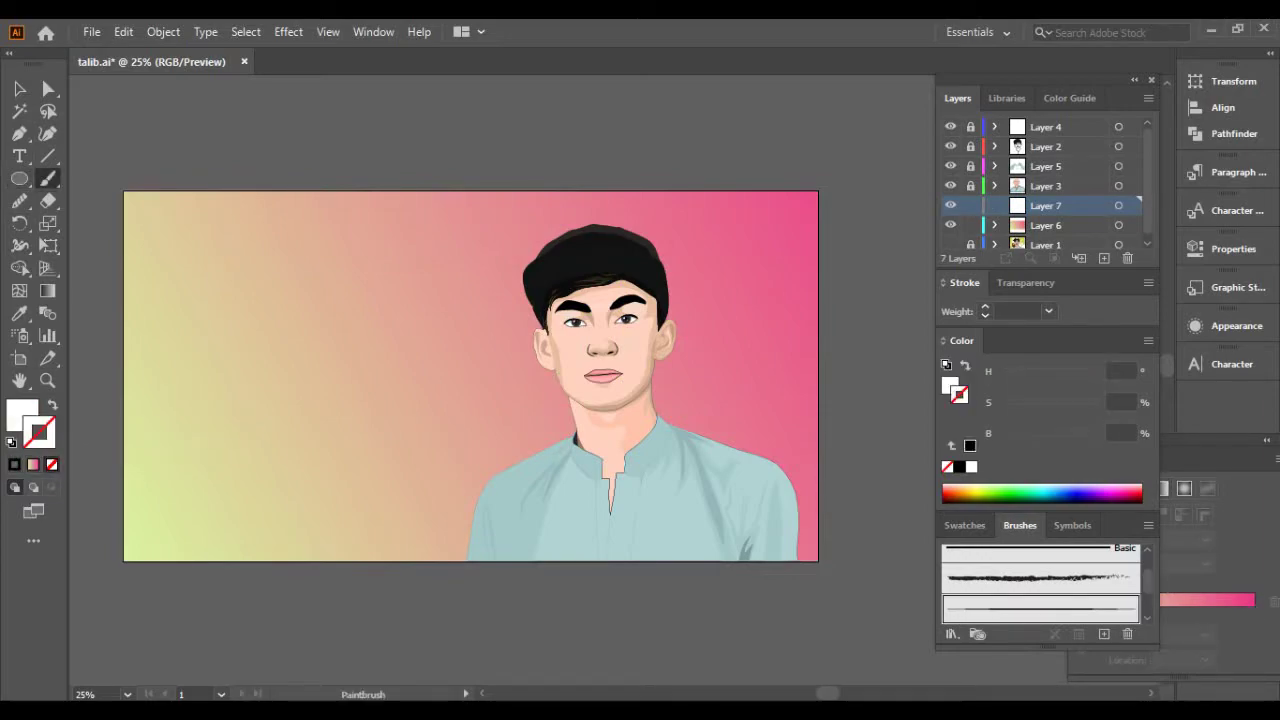
left_click(1148, 525)
left_click(790, 563)
left_click_drag(620, 337, 805, 93)
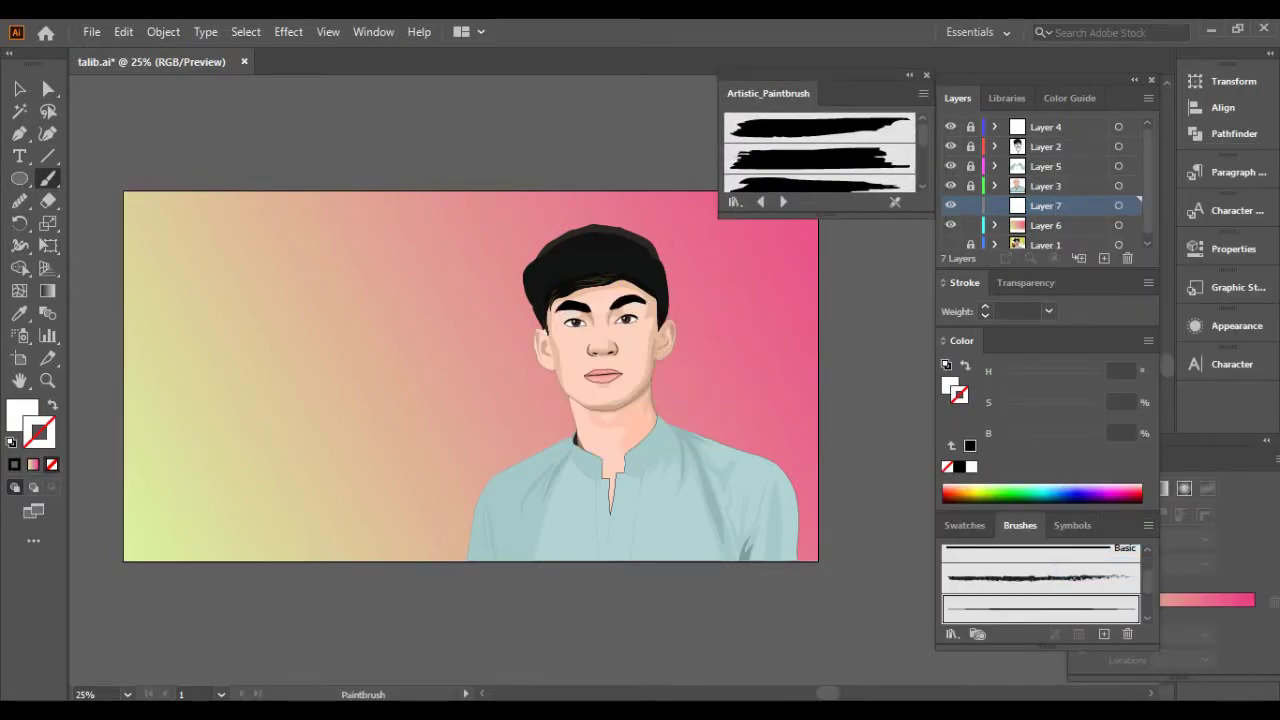
left_click(820, 158)
key("slash")
double_click(22, 412)
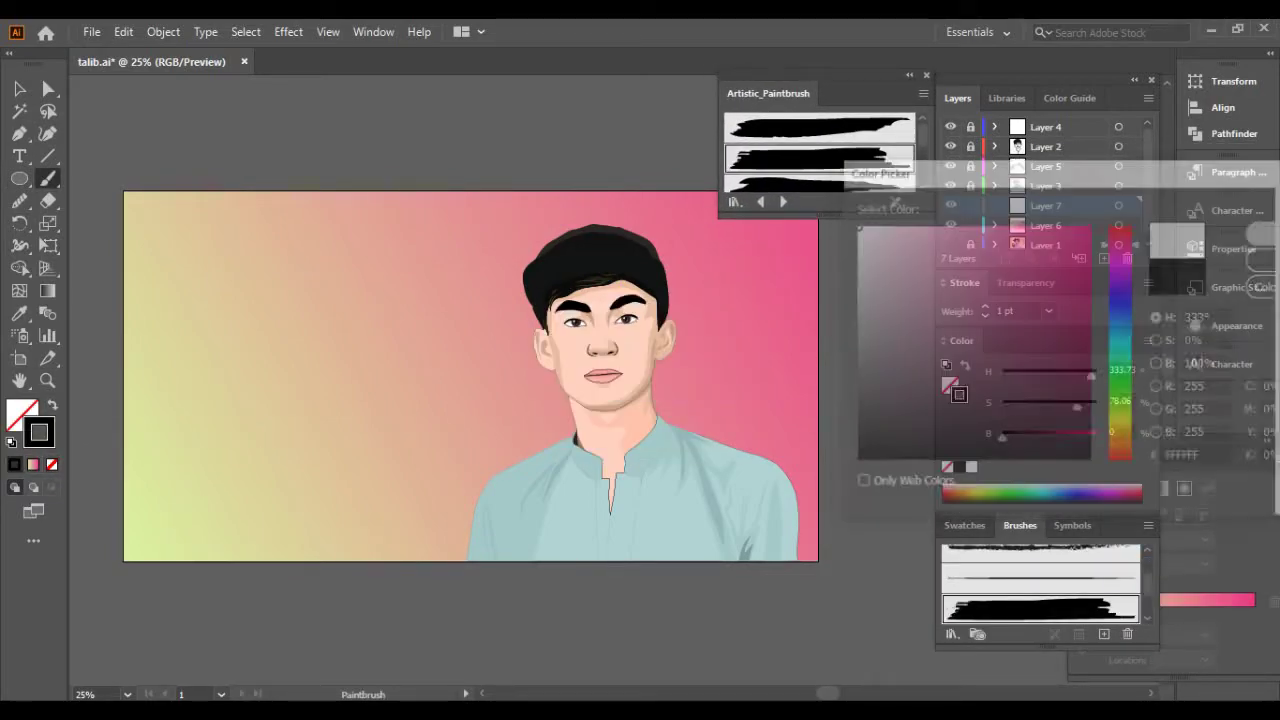
key("Escape")
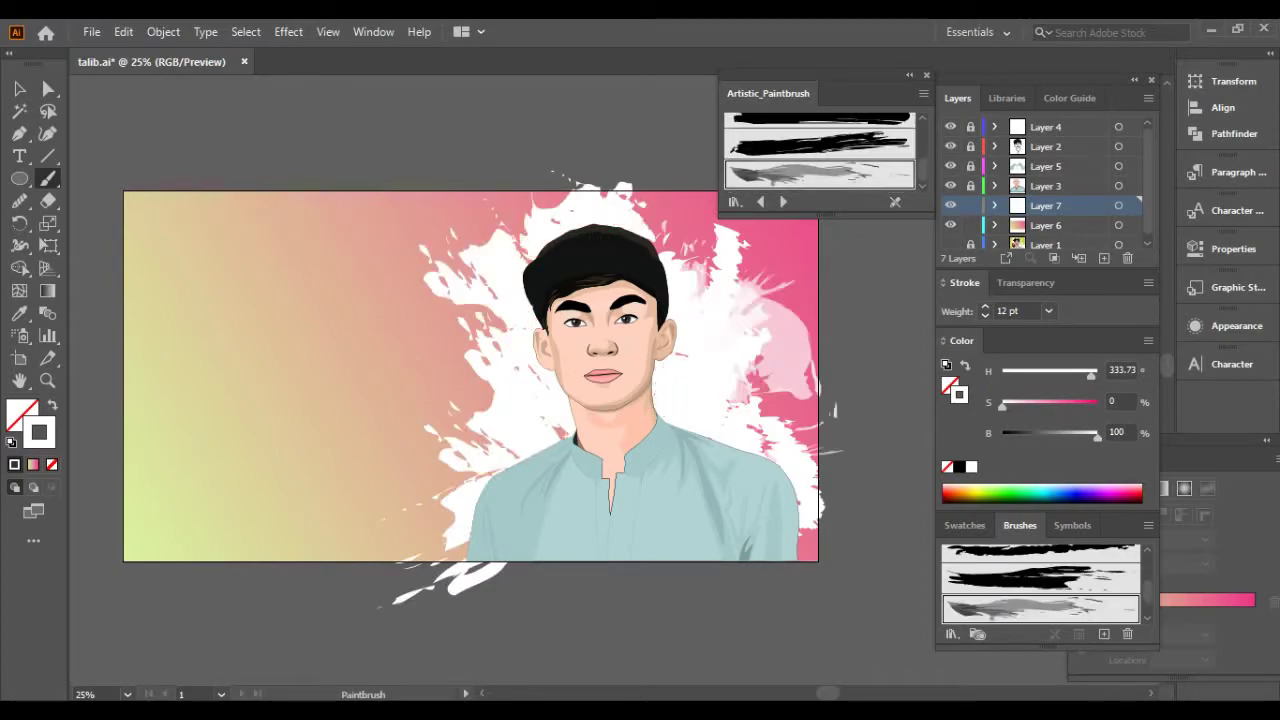
Add Layer 8 and draw a circle centred behind the head.
key("l")
key("ctrl+l")
left_click_drag(622, 404, 756, 478)
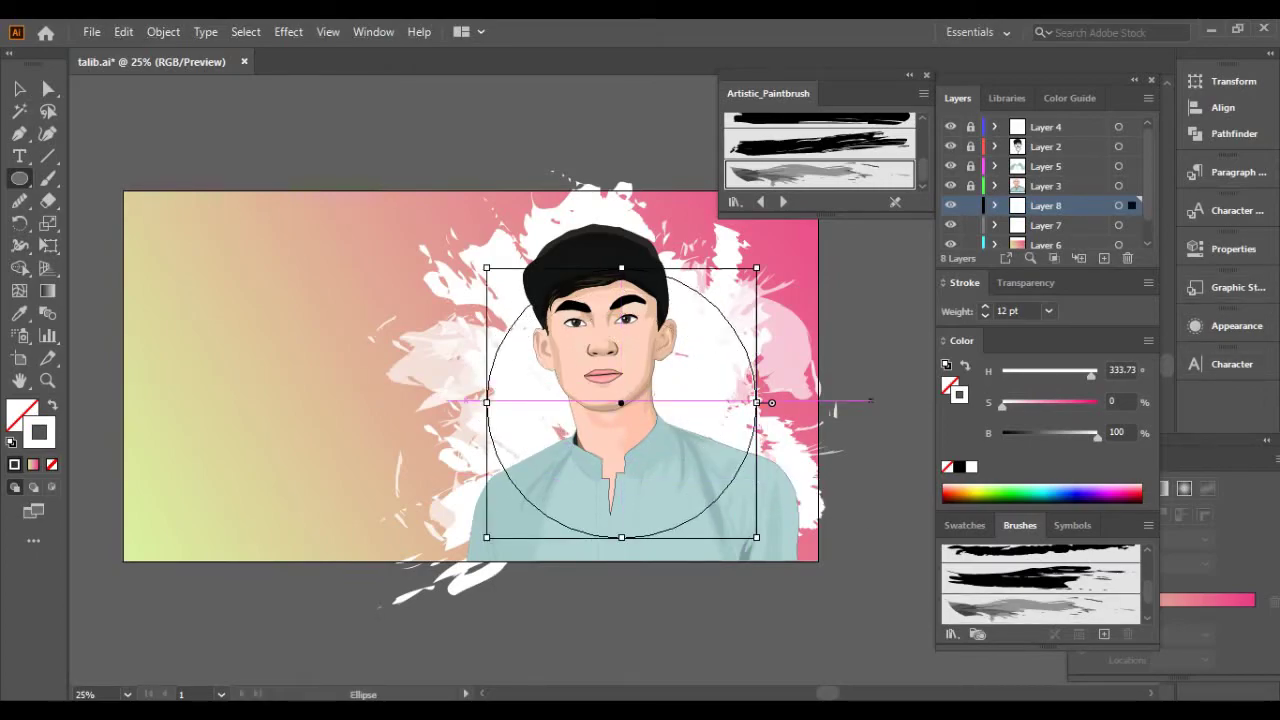
Fill the circle with the yellow-to-pink gradient, remove its outline and re-angle the gradient.
key("ctrl+F9")
key("period")
key("g")
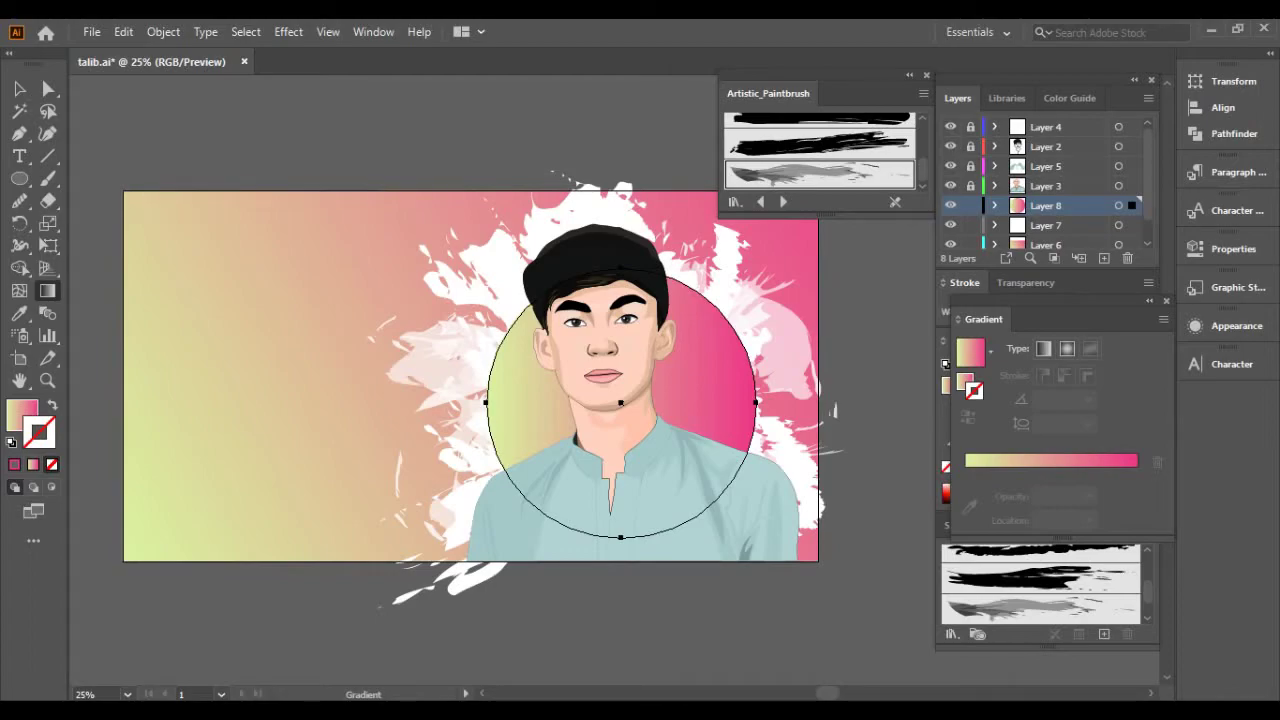
key("v")
key("g")
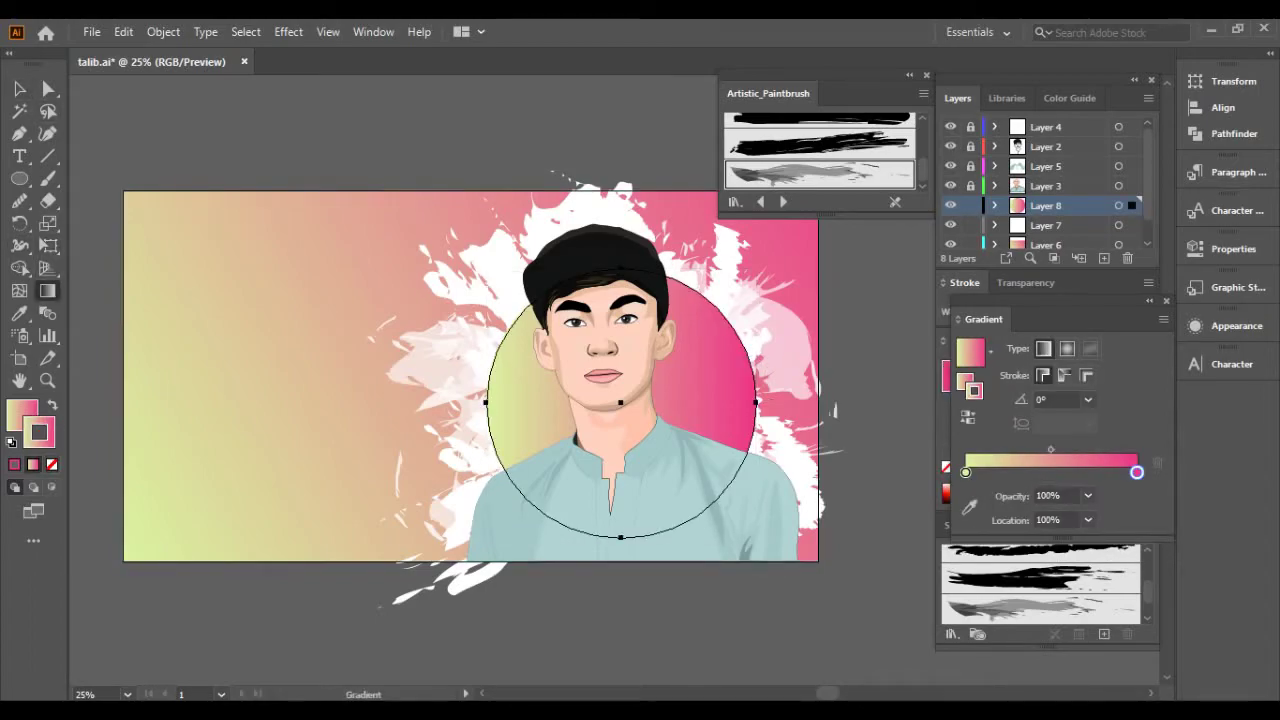
left_click(755, 403)
key("v")
key("g")
left_click_drag(786, 257, 371, 543)
key("v")
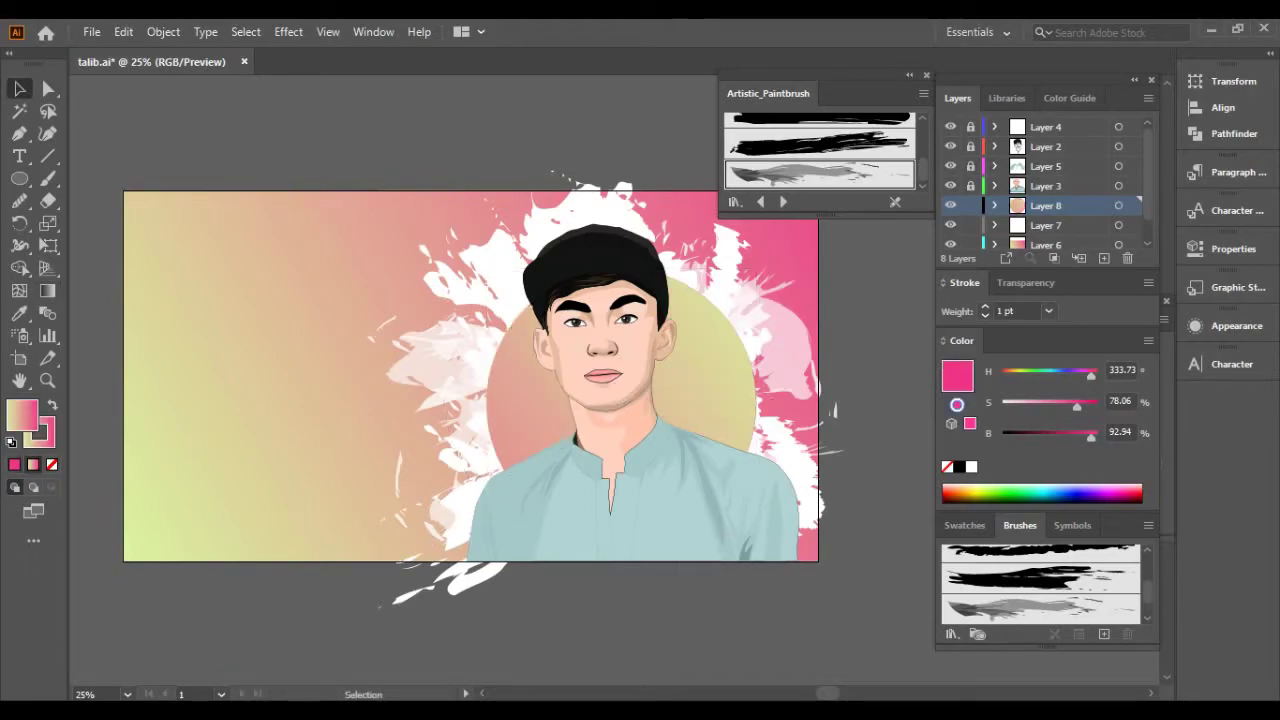
Close the brush library and draw a white artboard-sized rectangle on new Layer 9.
left_click(926, 75)
left_click(19, 178)
left_click(110, 177)
key("ctrl+l")
left_click_drag(123, 191, 818, 561)
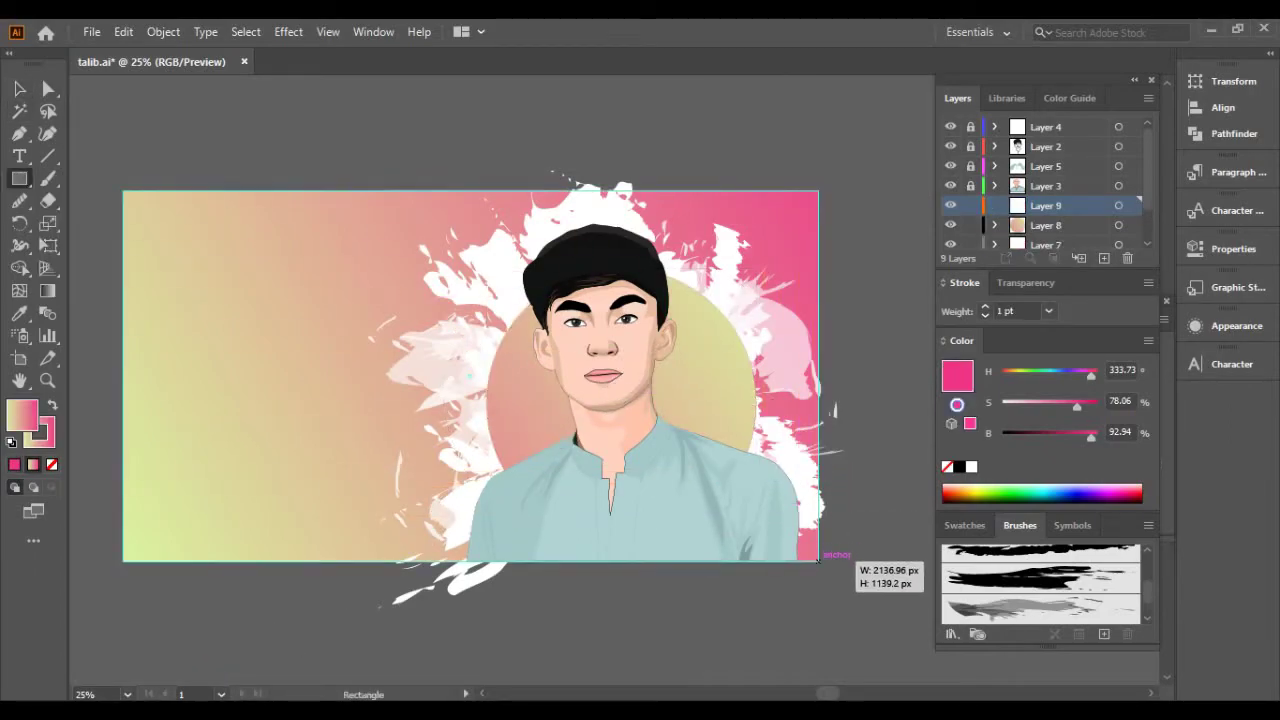
key("d")
key("v")
Toggle the white rectangle's visibility, then test narrowing and restoring the artboard width.
key("ctrl+3")
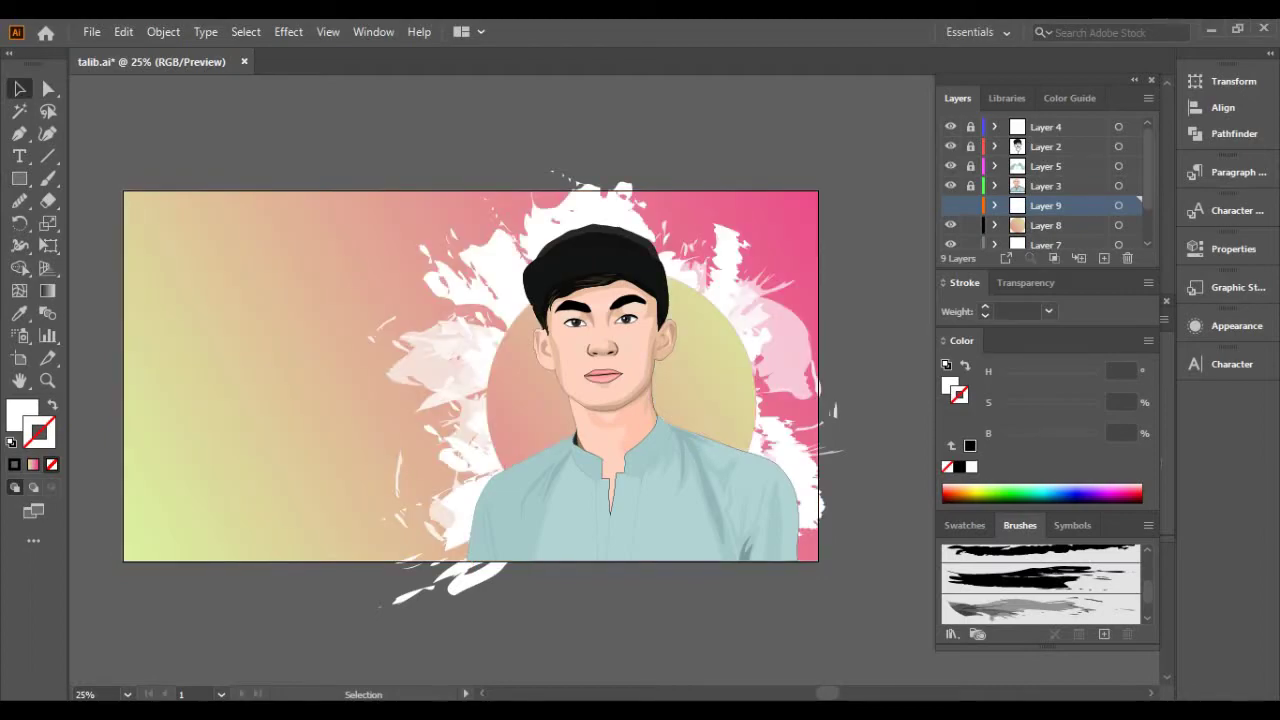
scroll(1045, 185, "down", 2)
left_click(1118, 200)
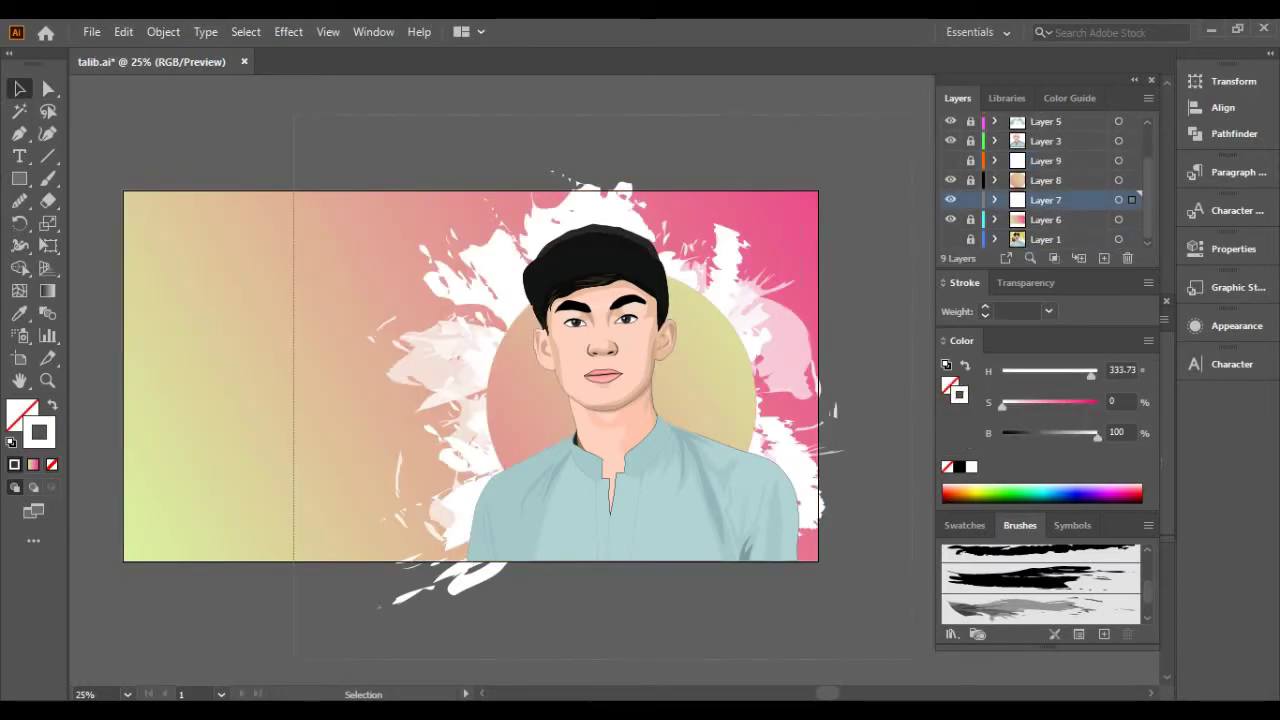
left_click(950, 160)
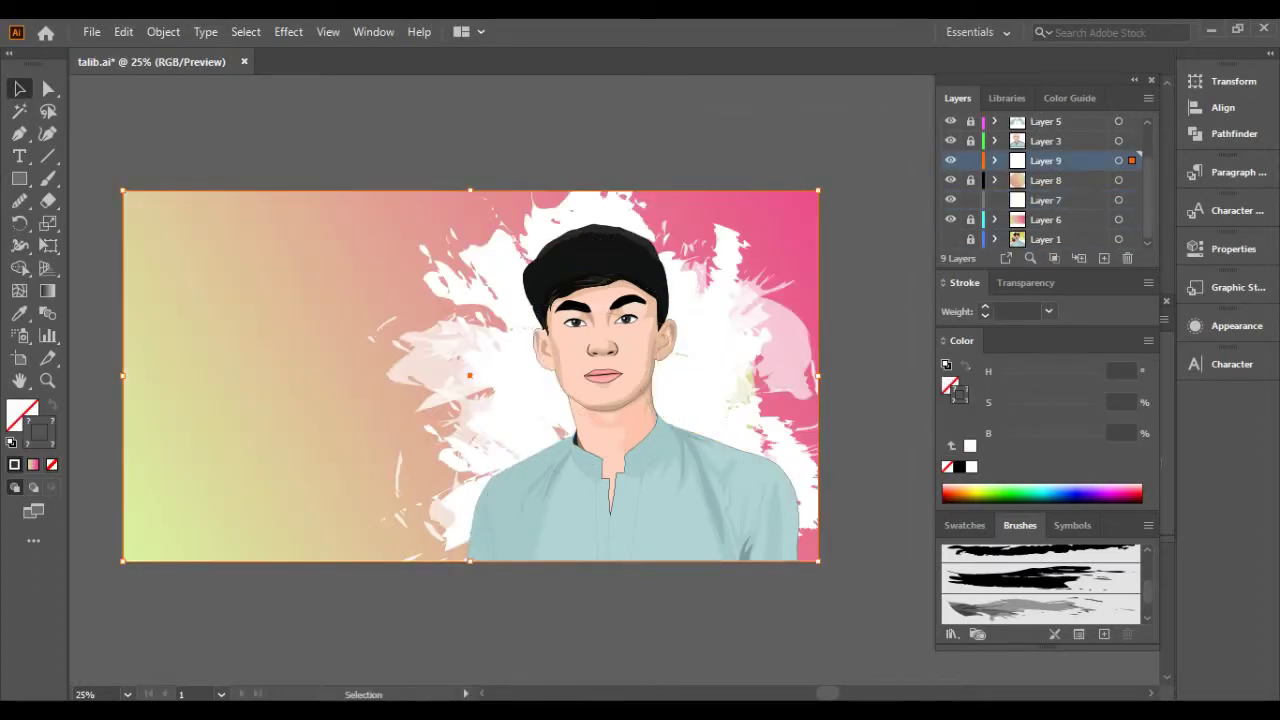
key("shift+o")
left_click_drag(124, 377, 401, 403)
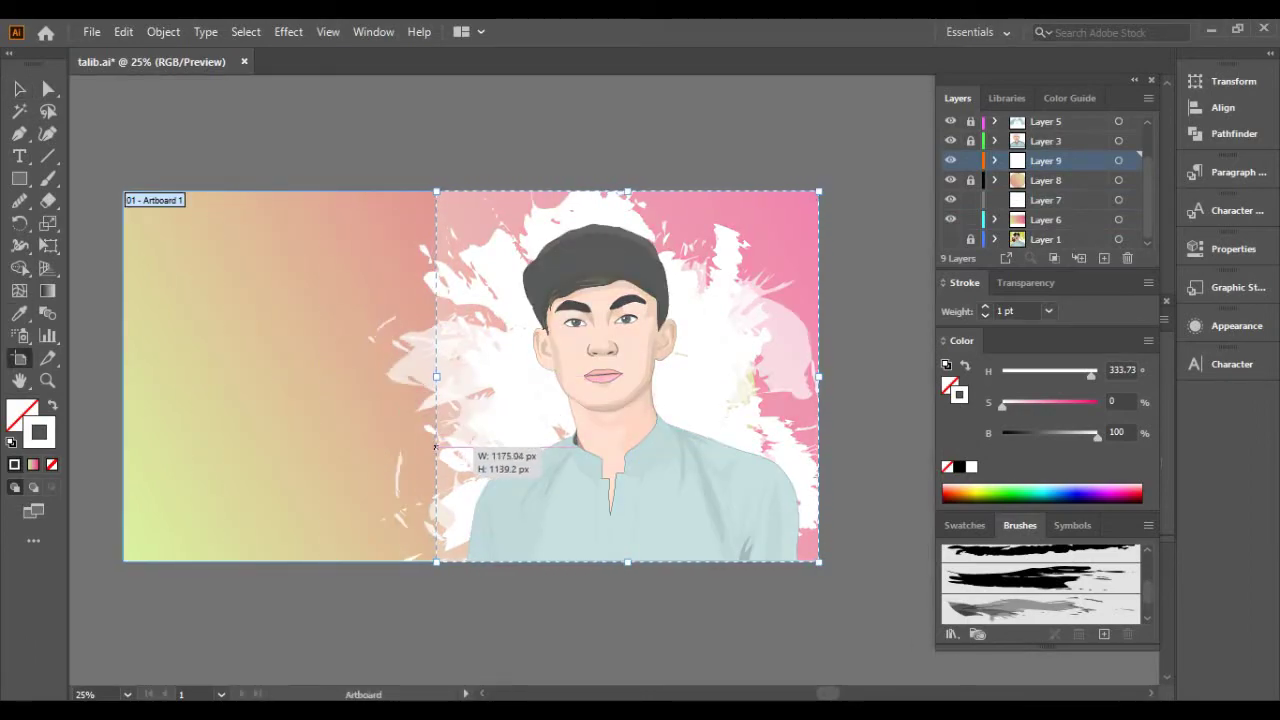
left_click_drag(401, 403, 124, 435)
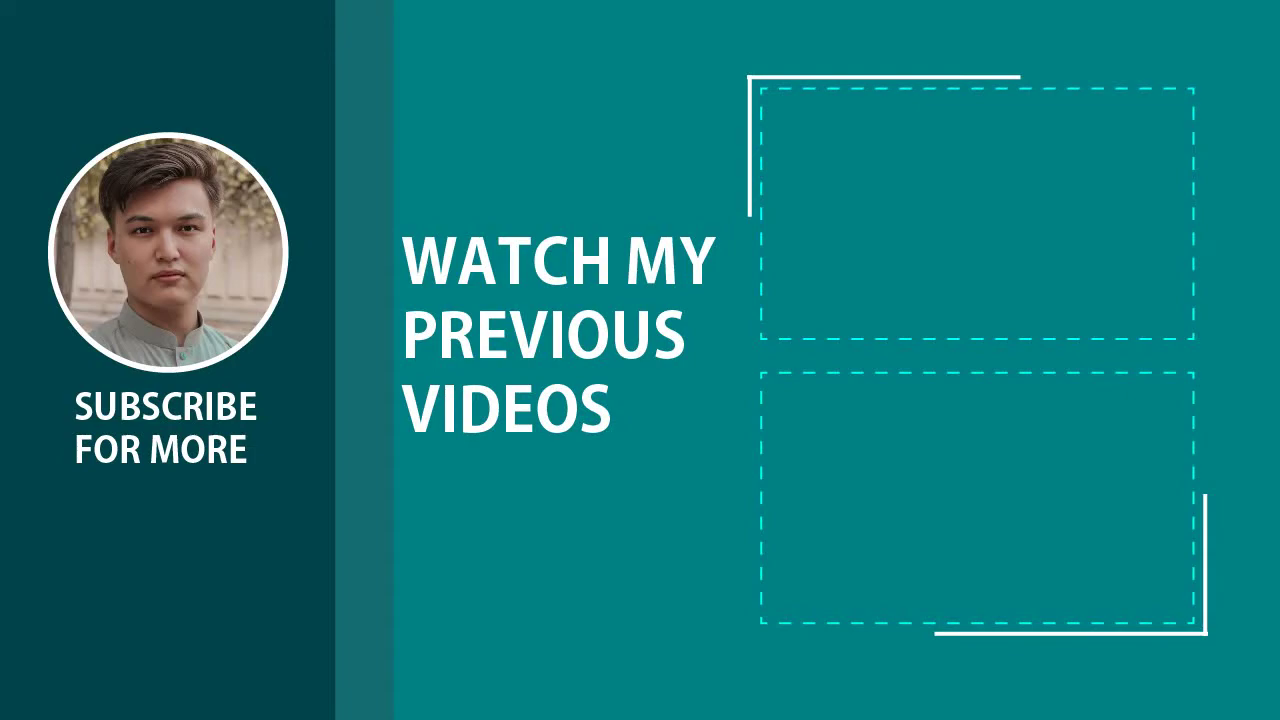